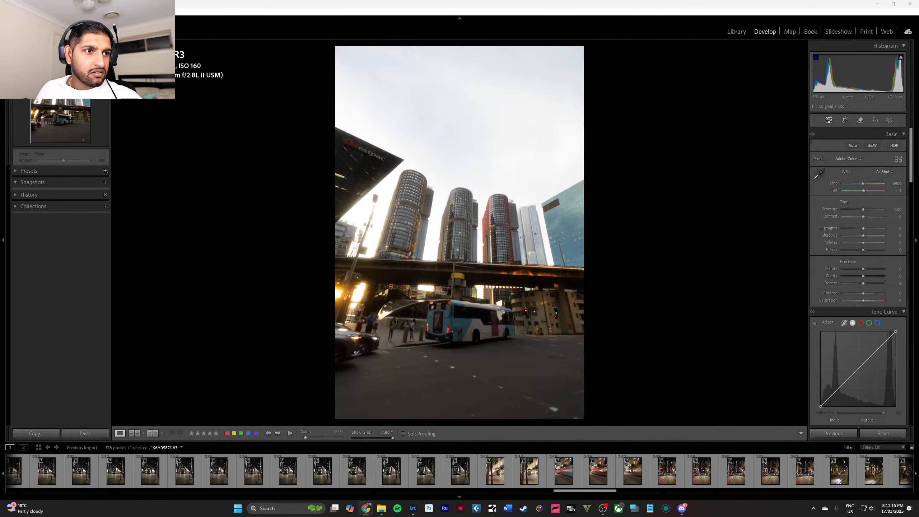
key(super+d)
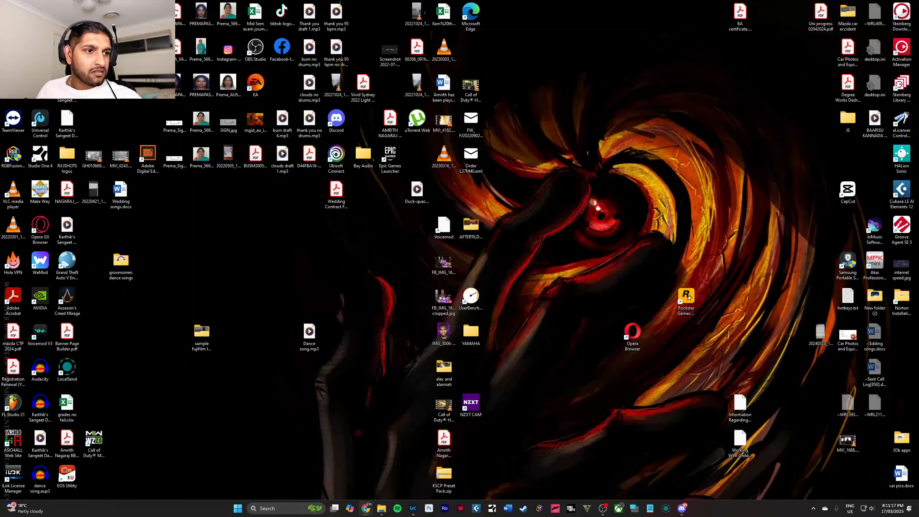
key(super+d)
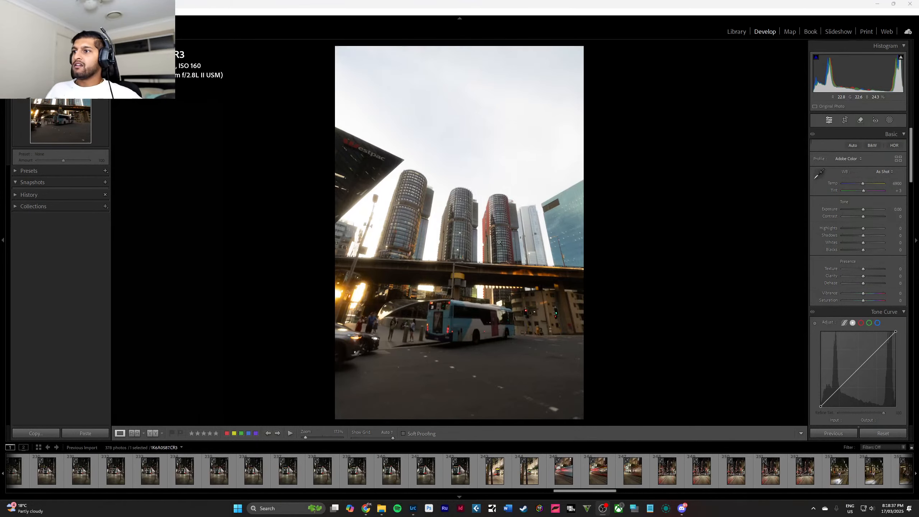
Go to the start of the filmstrip and examine the round towers in the second photo up close.
click(453, 226)
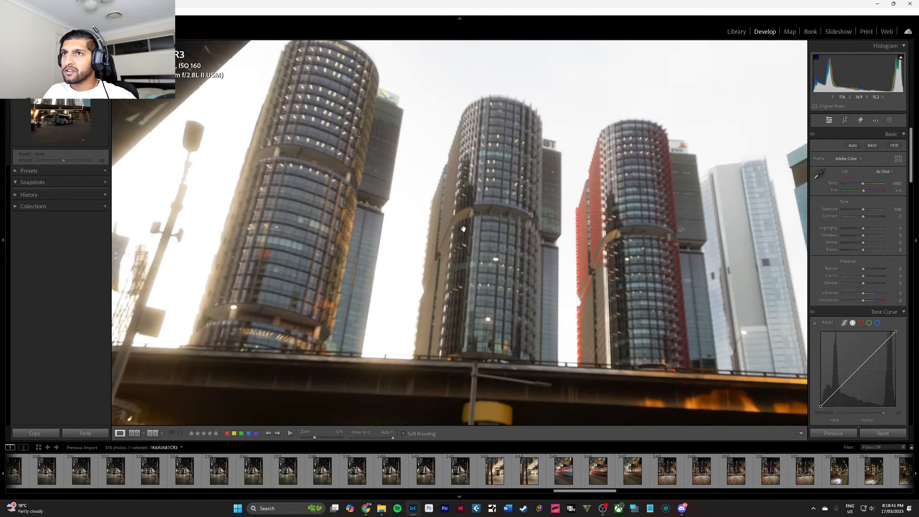
click(463, 229)
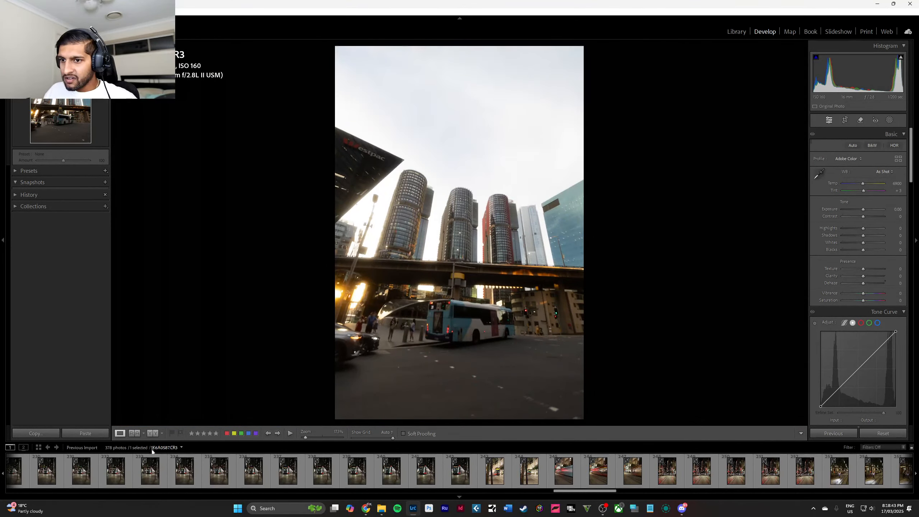
scroll(254, 468, up, 10)
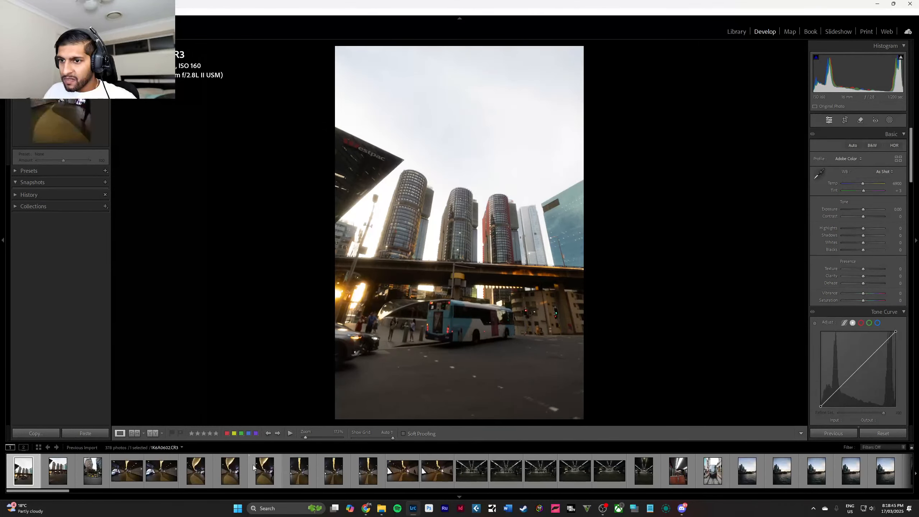
click(57, 470)
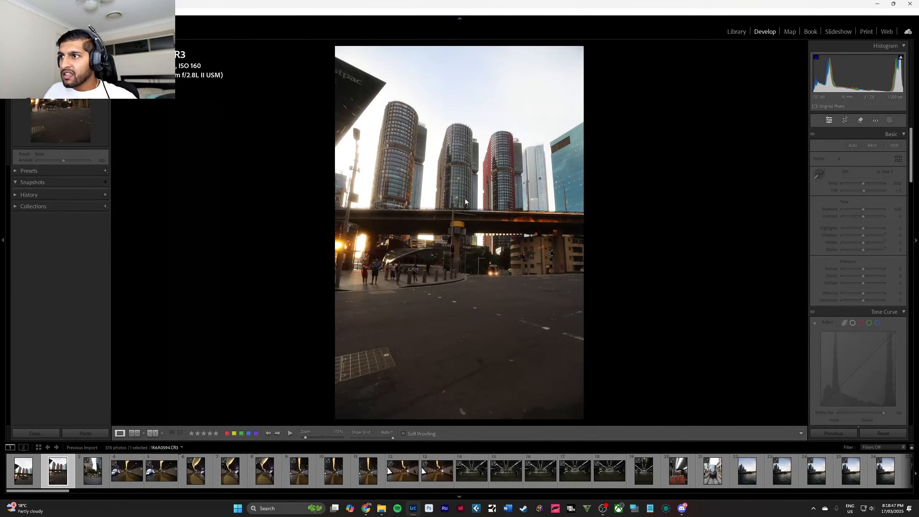
click(460, 190)
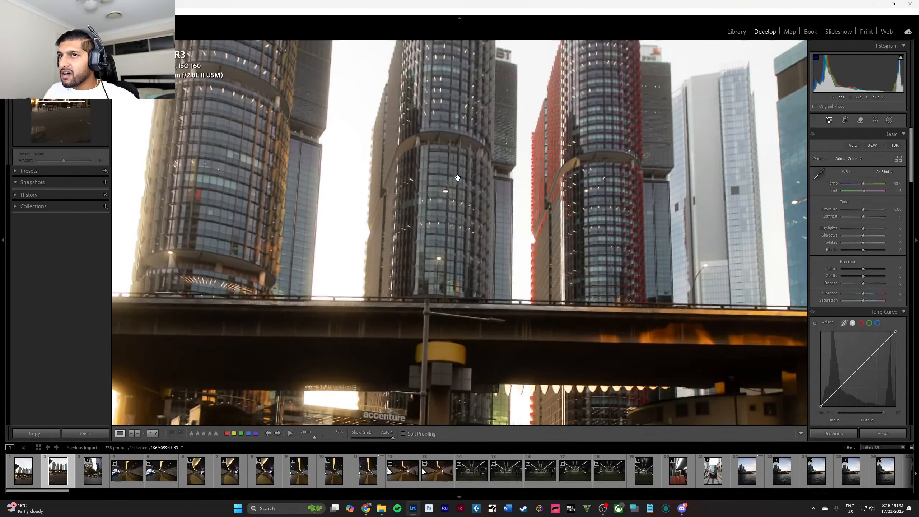
drag(458, 178, 458, 257)
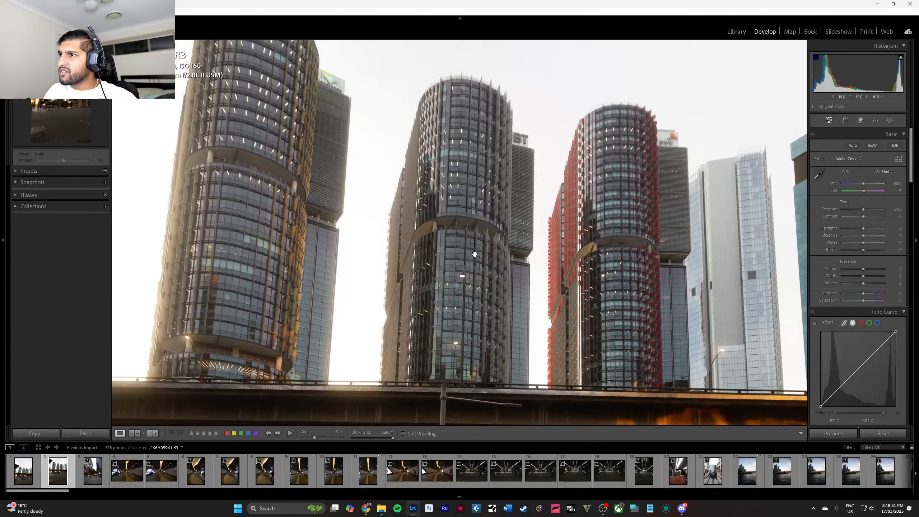
Inspect the towers, bus and road surface of the filmstrip's first photo at close zoom.
click(28, 478)
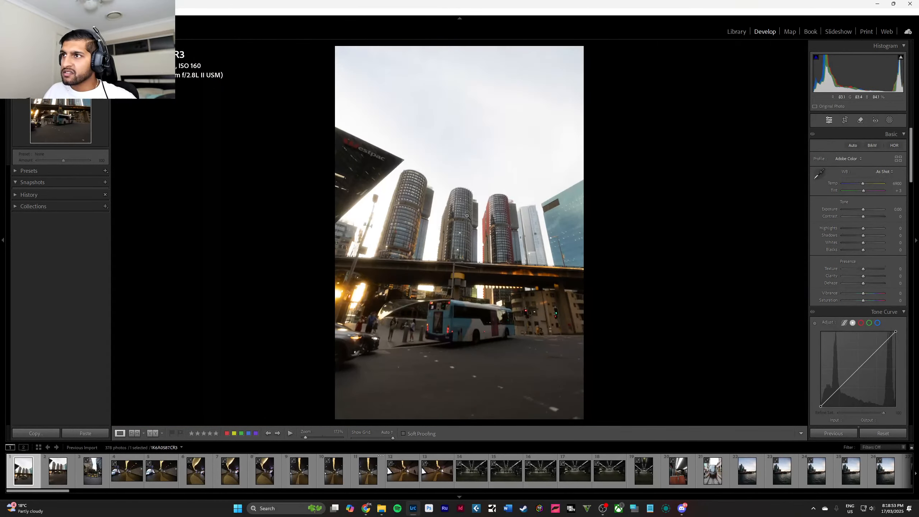
click(459, 178)
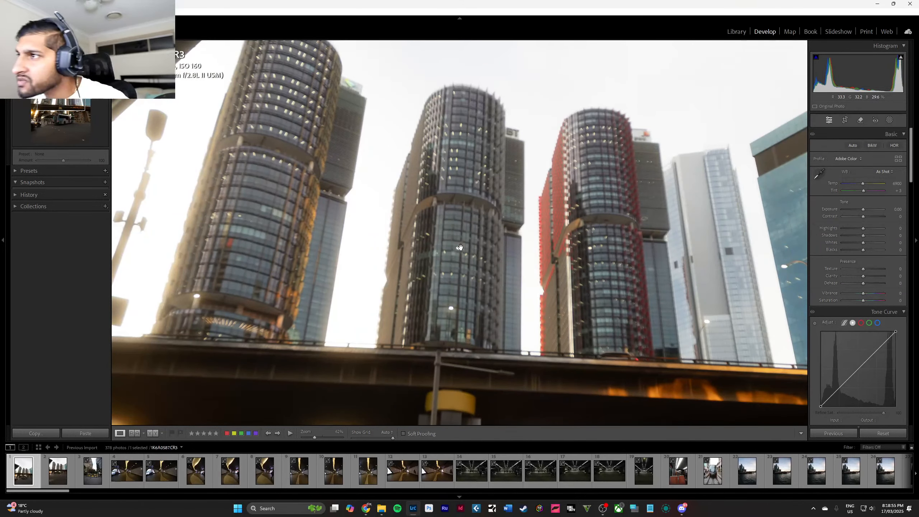
drag(461, 244, 466, 149)
drag(436, 398, 452, 175)
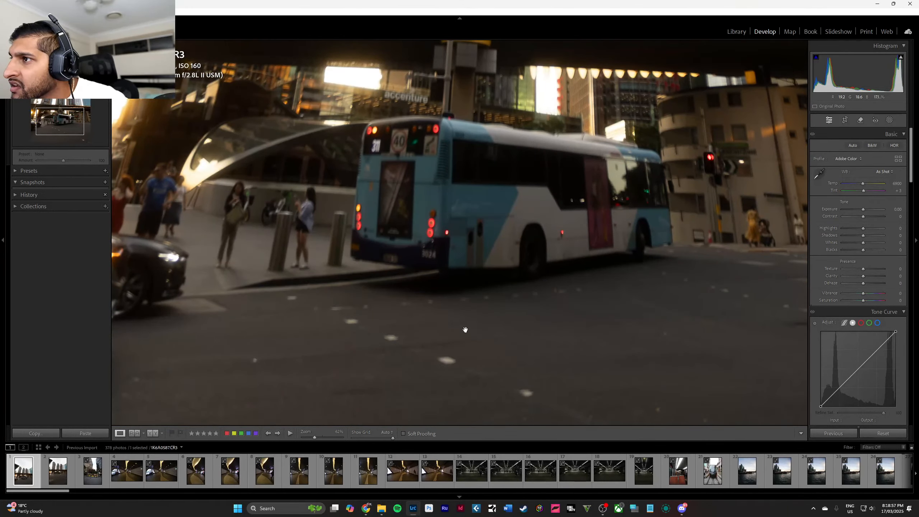
drag(470, 362, 464, 205)
drag(455, 87, 468, 331)
drag(459, 125, 465, 357)
click(465, 357)
Remove the first photo, showing the blue and white bus under the overpass, from the import.
right_click(27, 473)
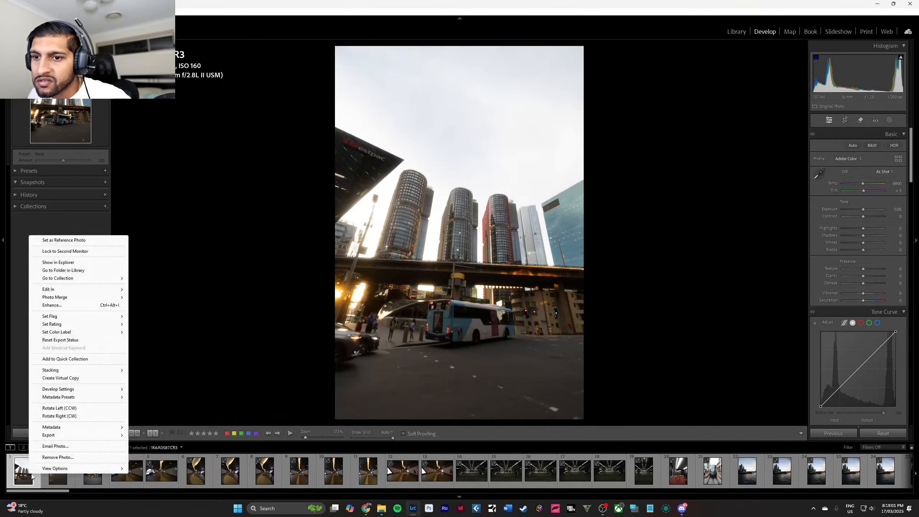
click(47, 461)
click(462, 266)
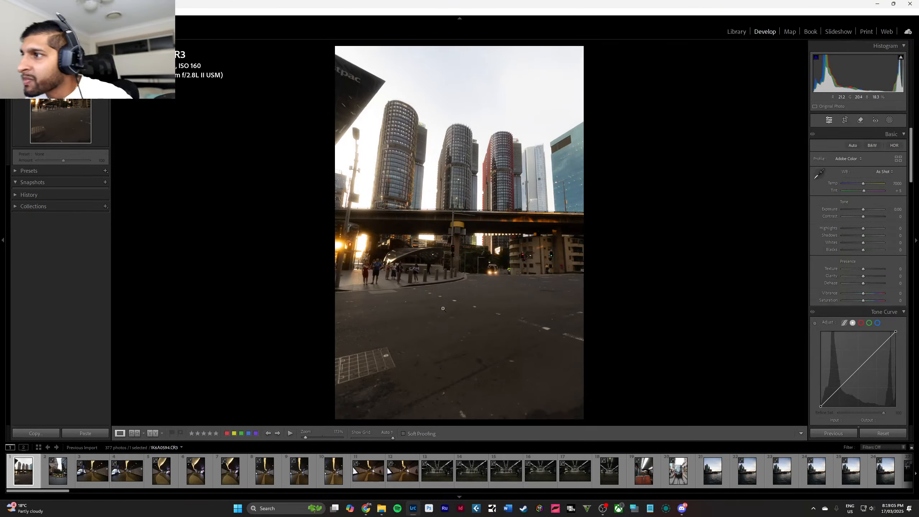
Expand the presets list, collapse the numbered preset group at its start and browse down to the rxjshots vibes presets.
click(16, 171)
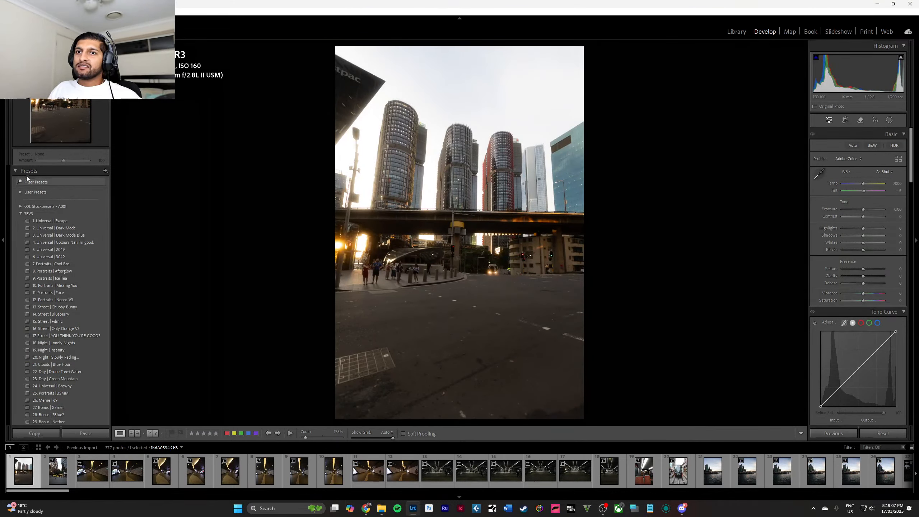
click(16, 172)
click(16, 172)
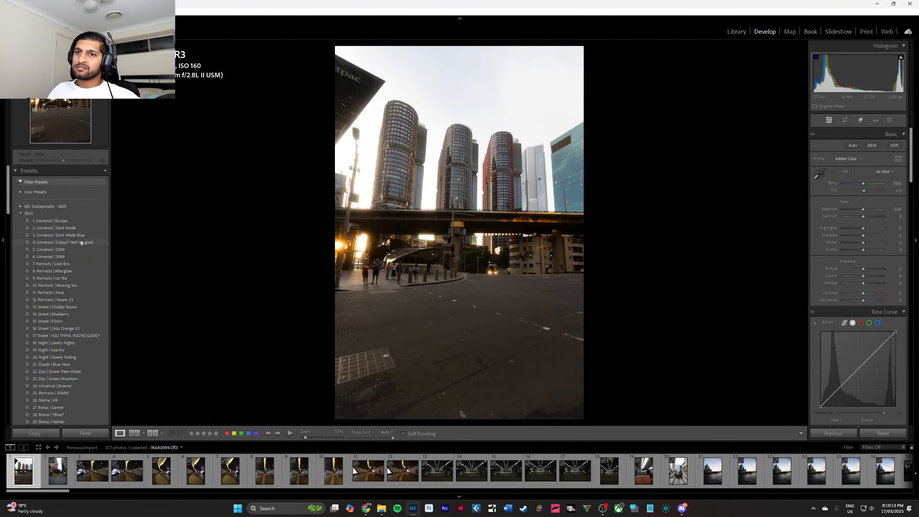
click(21, 214)
scroll(21, 228, down, 10)
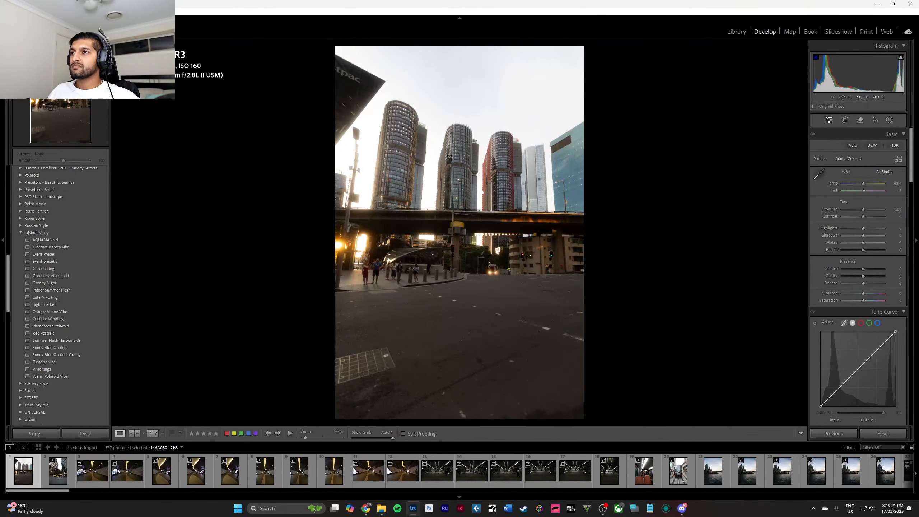
Examine the round towers and the skyline of the street photo at several zoom levels.
click(450, 159)
click(459, 185)
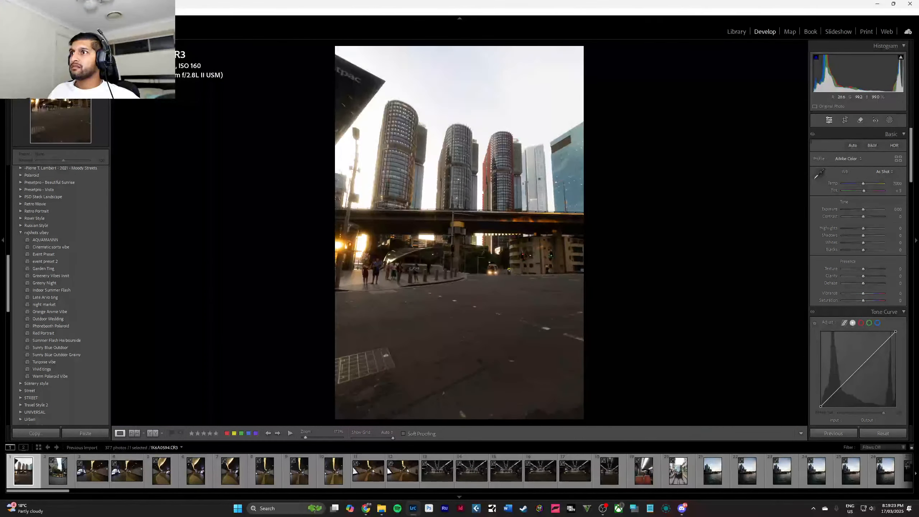
drag(409, 117, 520, 247)
drag(439, 225, 478, 282)
click(478, 282)
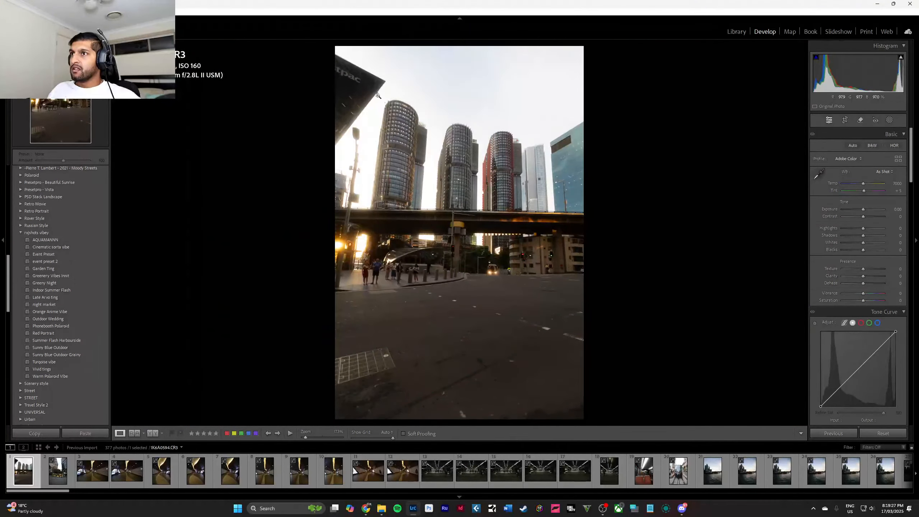
drag(376, 94, 554, 254)
click(444, 217)
drag(405, 102, 505, 251)
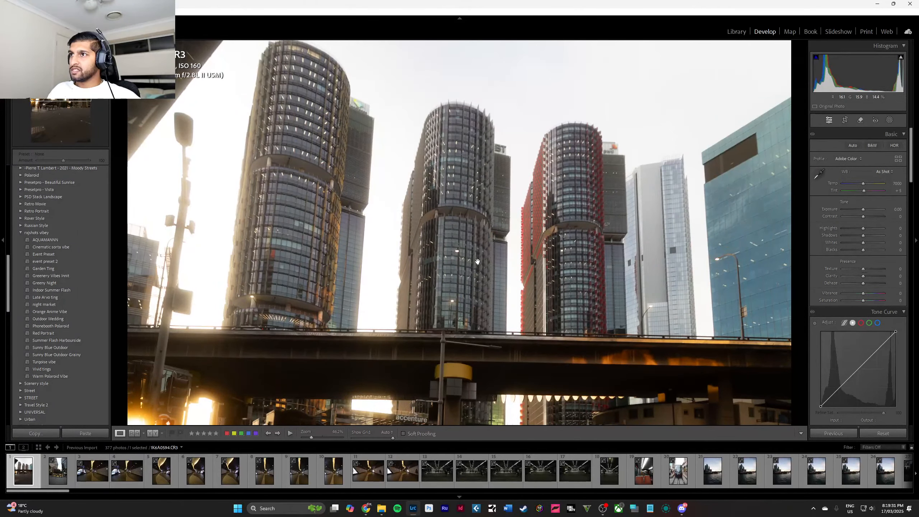
click(464, 236)
drag(445, 159, 479, 203)
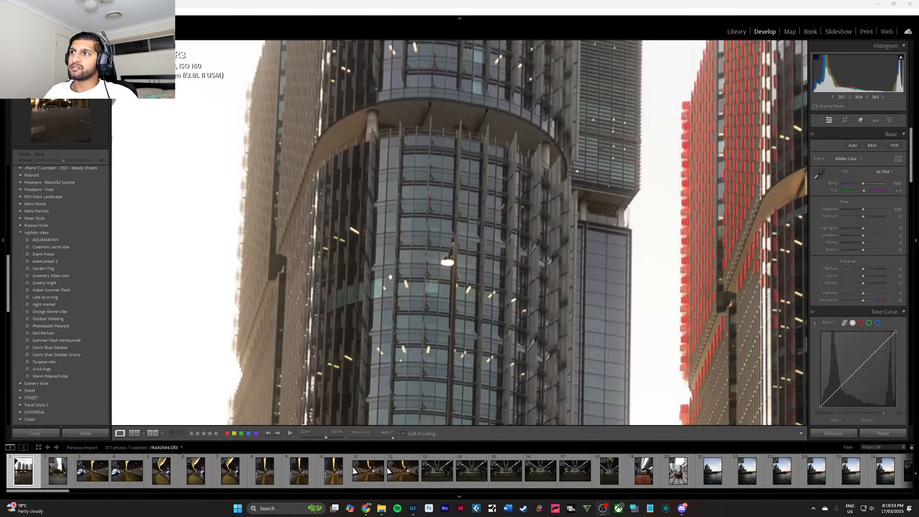
click(493, 212)
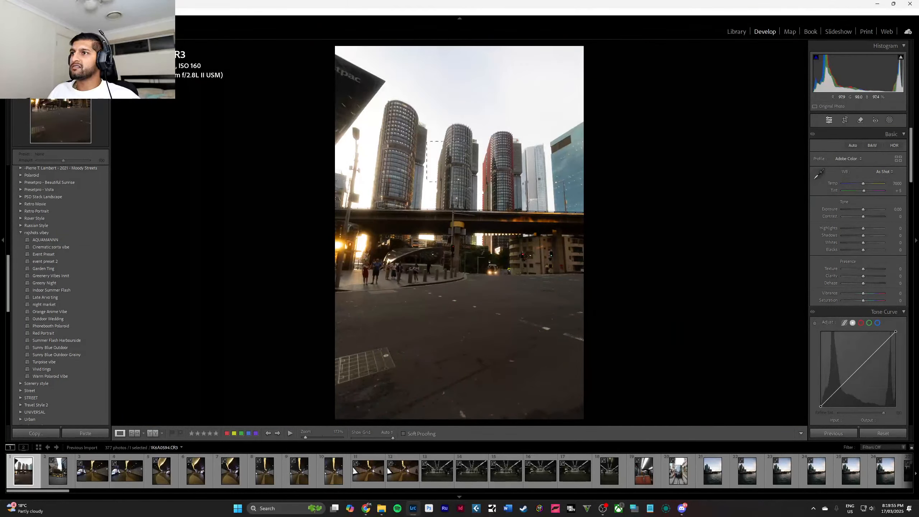
Magnify the middle tower's glass facade up to 1600% to check its pixel detail.
scroll(493, 213, up, 5)
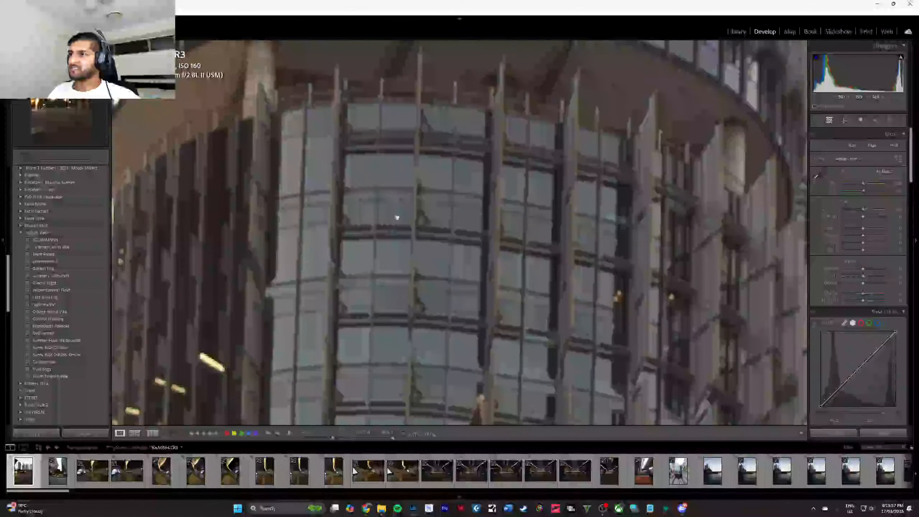
scroll(473, 254, up, 3)
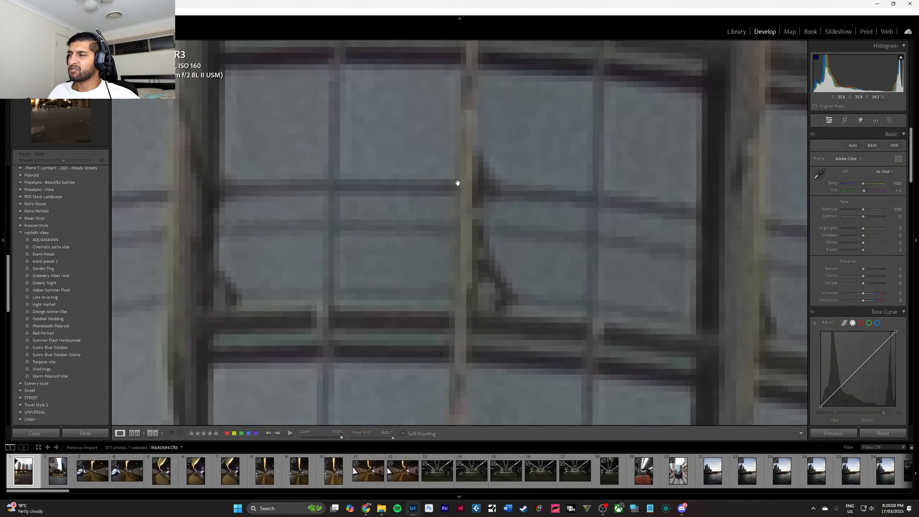
click(458, 182)
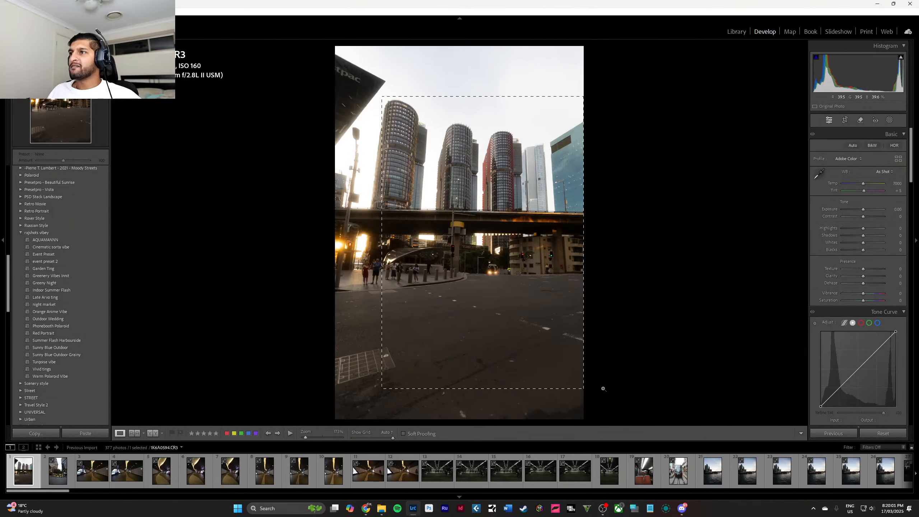
Zoom into selected areas of the towers and overpass to judge how the upper part of the photo would be framed.
scroll(467, 206, up, 1)
scroll(466, 206, down, 1)
drag(368, 99, 433, 222)
click(511, 237)
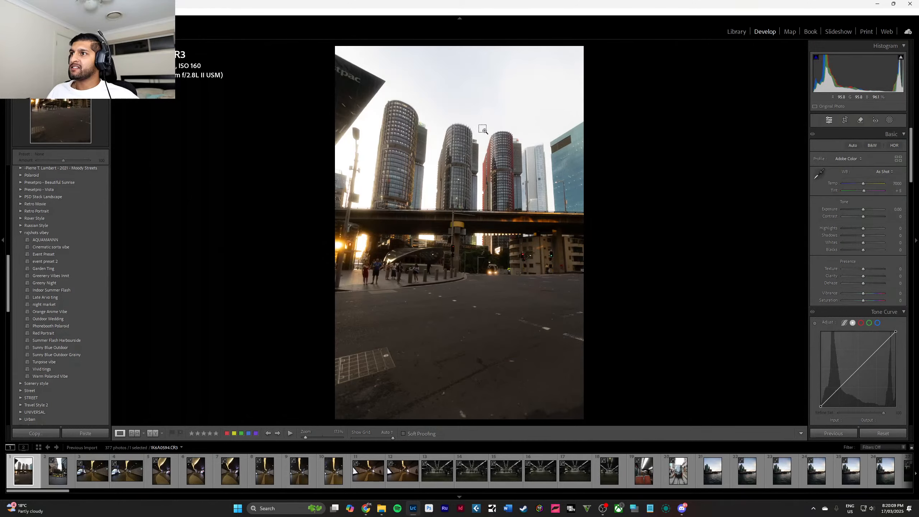
click(523, 239)
drag(484, 219, 515, 258)
click(493, 250)
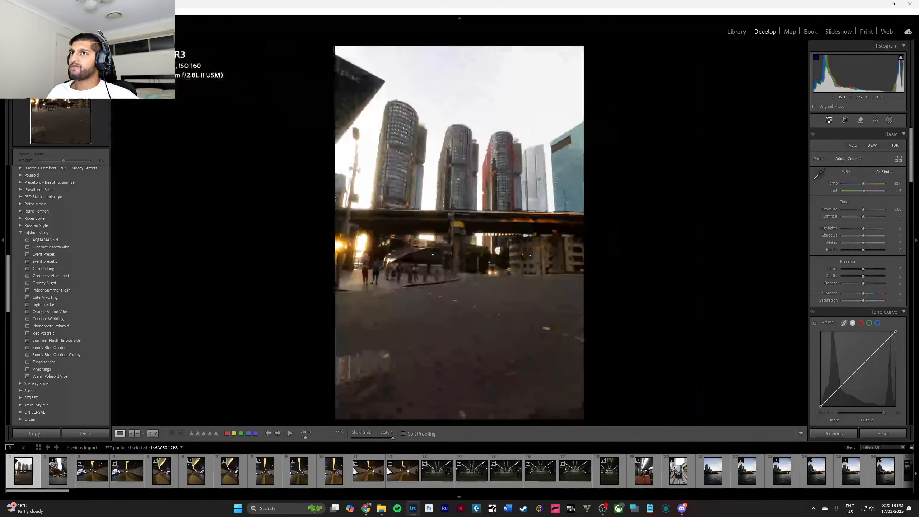
drag(370, 82, 532, 277)
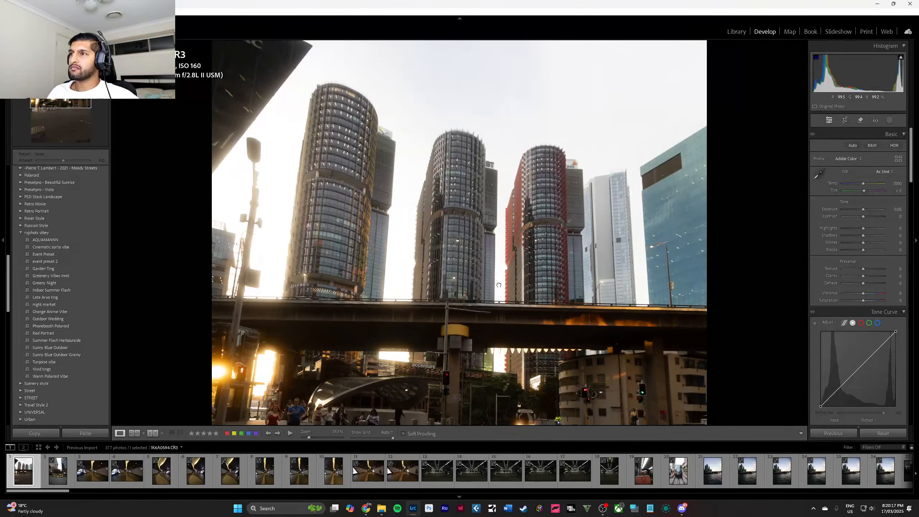
click(499, 285)
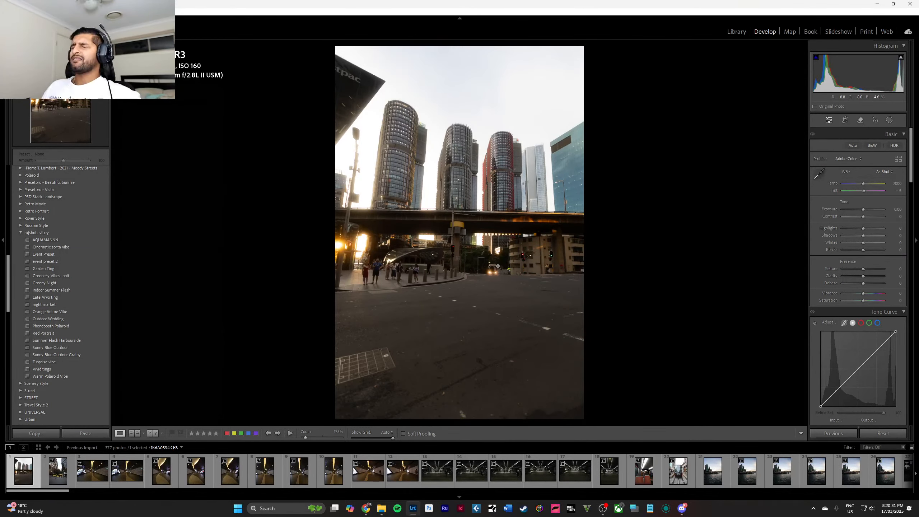
click(459, 124)
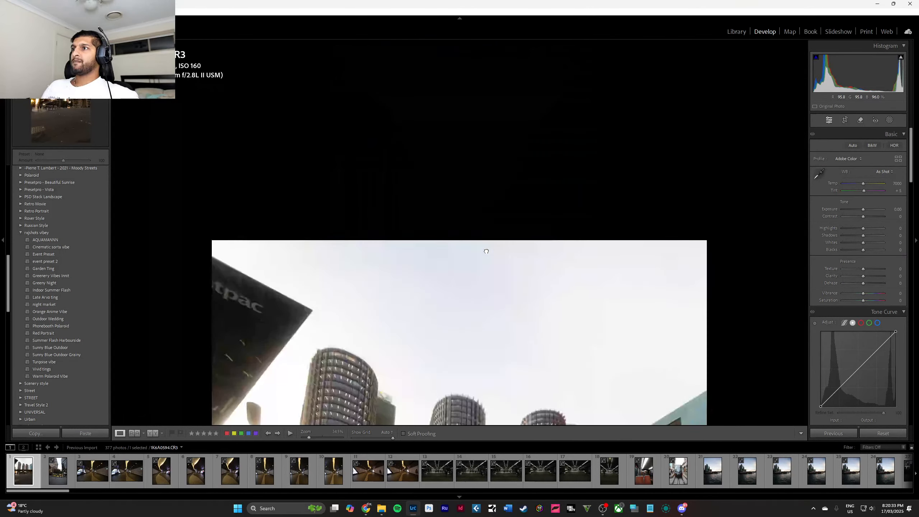
click(459, 218)
drag(368, 94, 518, 278)
click(476, 265)
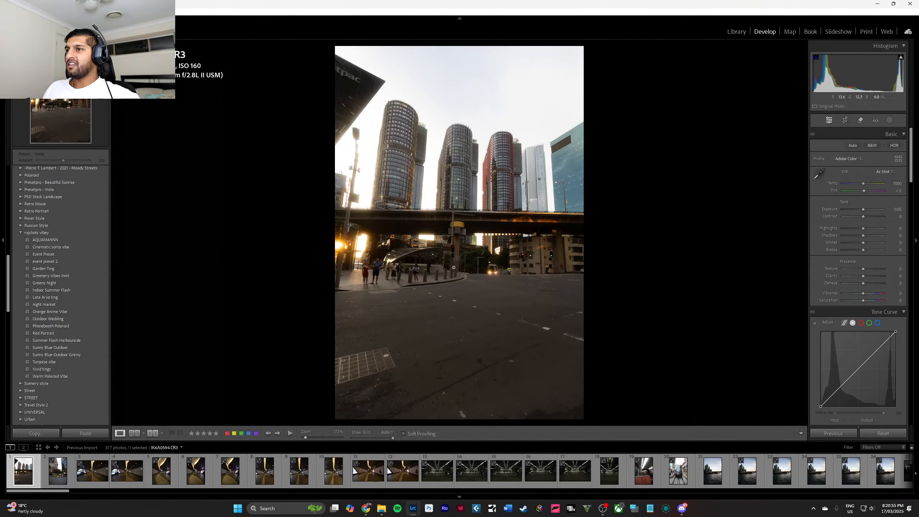
Examine the road, oncoming vehicle and traffic lights below the overpass up close.
click(503, 271)
click(503, 272)
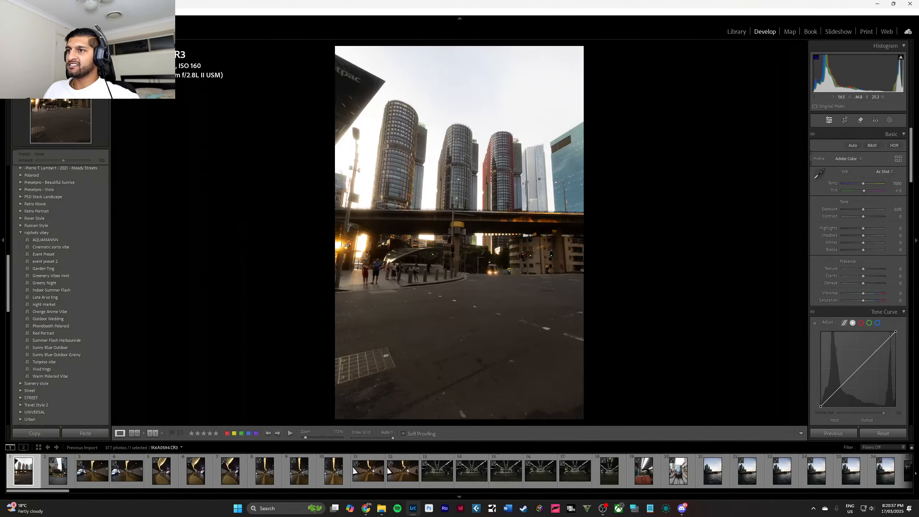
click(400, 282)
drag(491, 216, 550, 331)
click(388, 217)
drag(494, 318, 538, 380)
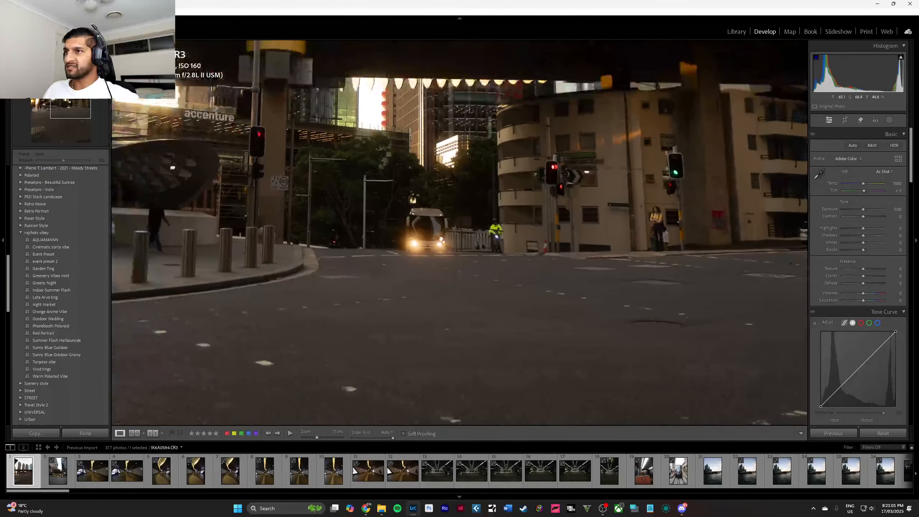
click(537, 380)
Remove the photo of the round towers above the empty road from the import.
right_click(33, 473)
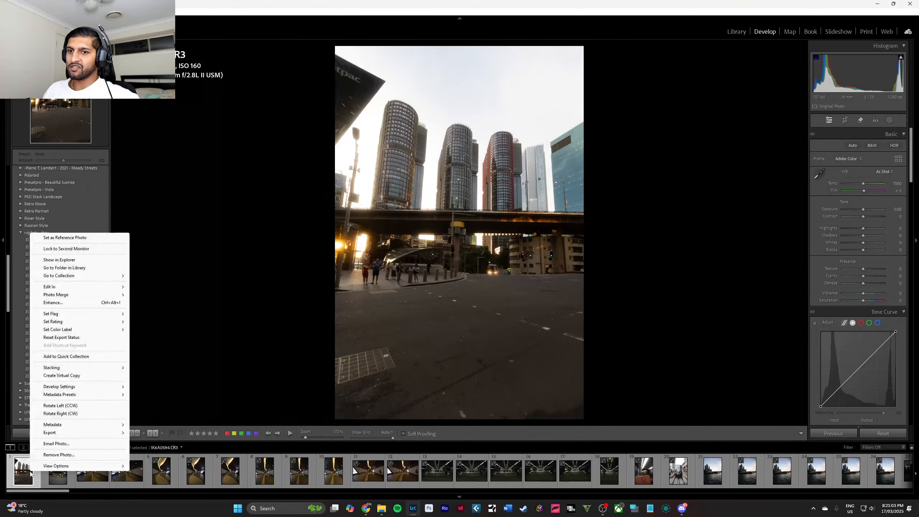
click(50, 455)
click(463, 265)
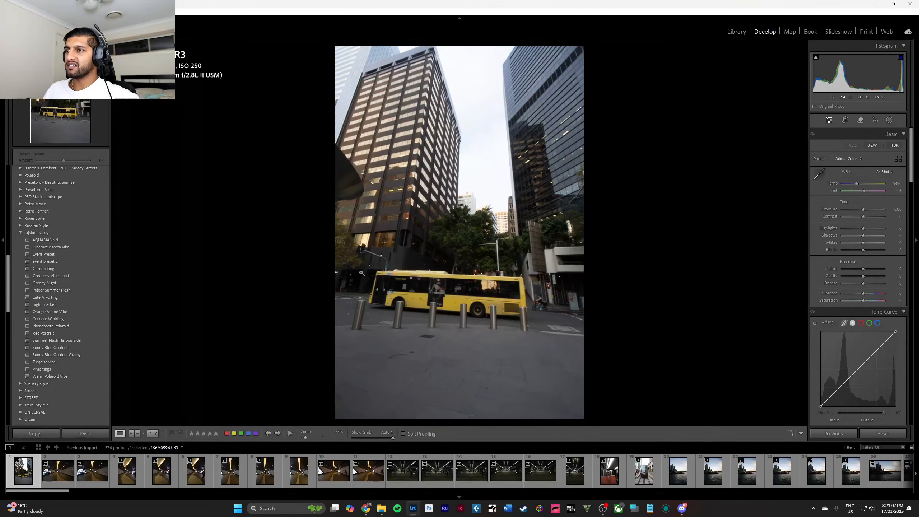
Remove the photo of the yellow bus between the office towers from the import.
right_click(26, 476)
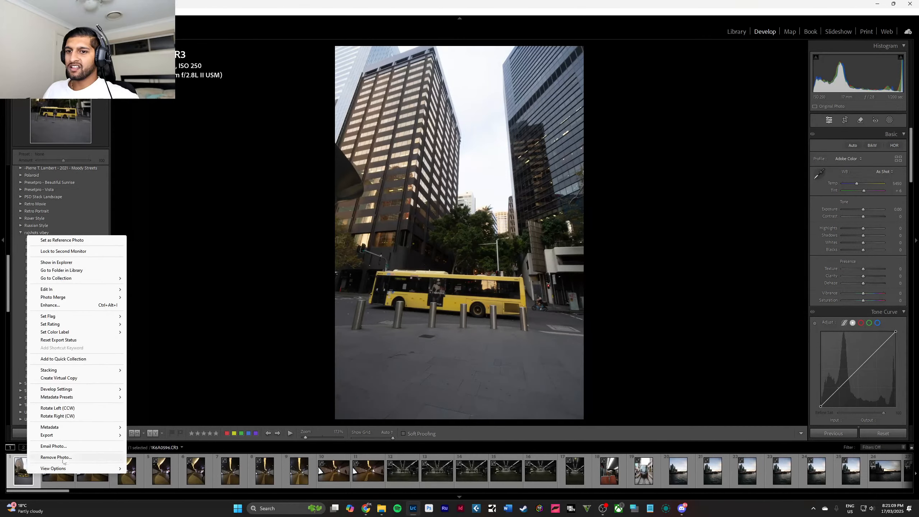
click(50, 456)
click(478, 263)
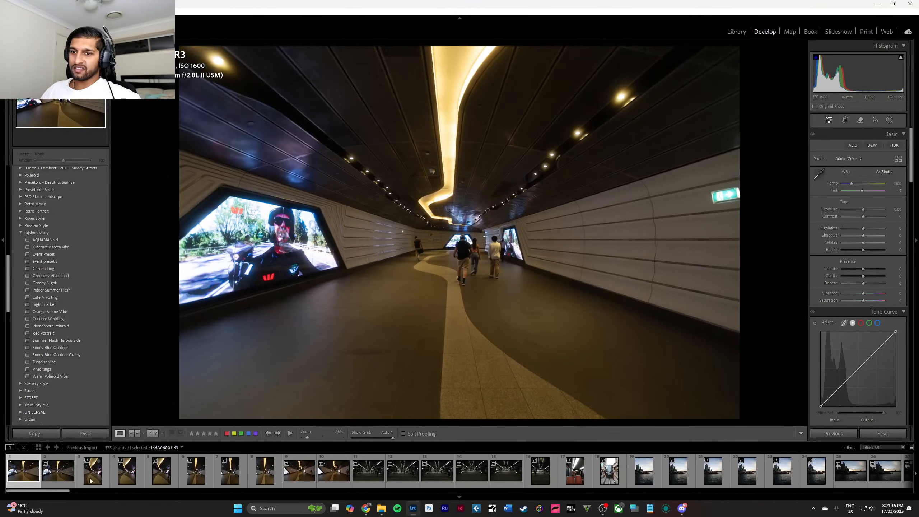
Straighten the first tunnel photo automatically with the Crop & Straighten tool and apply the crop.
click(28, 474)
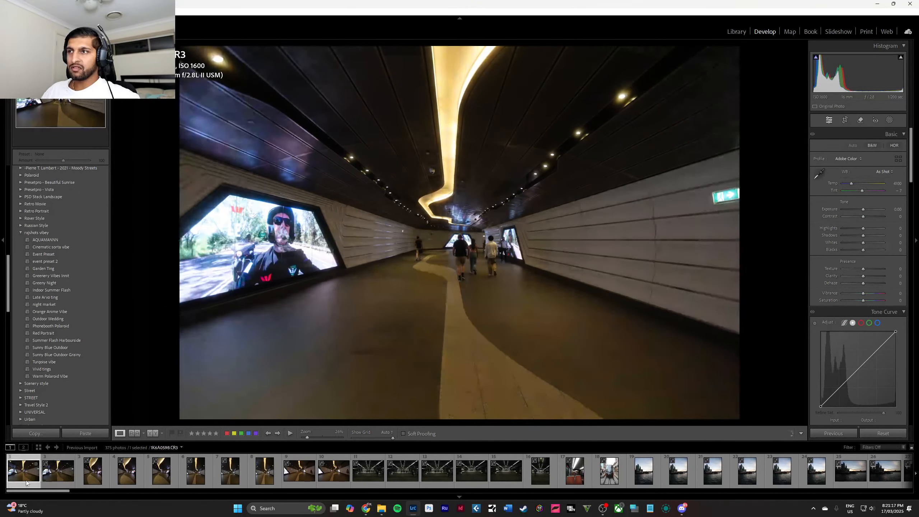
click(845, 120)
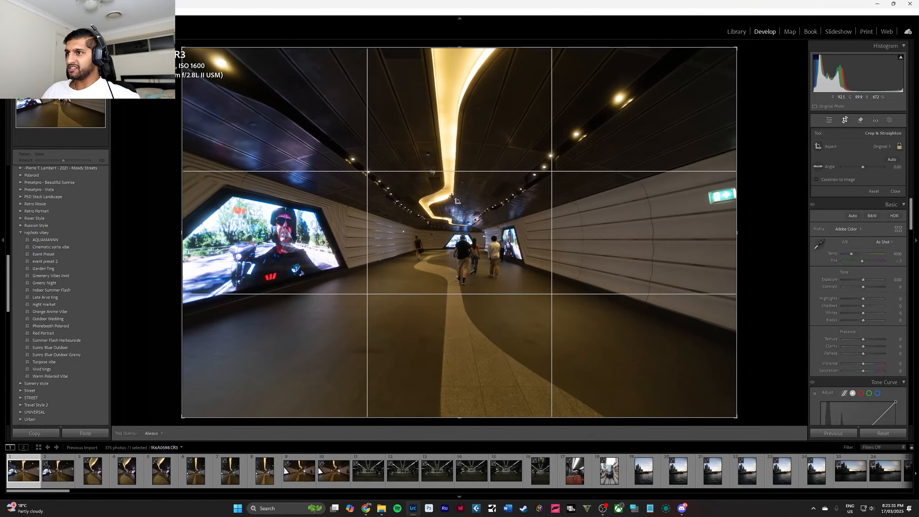
click(891, 160)
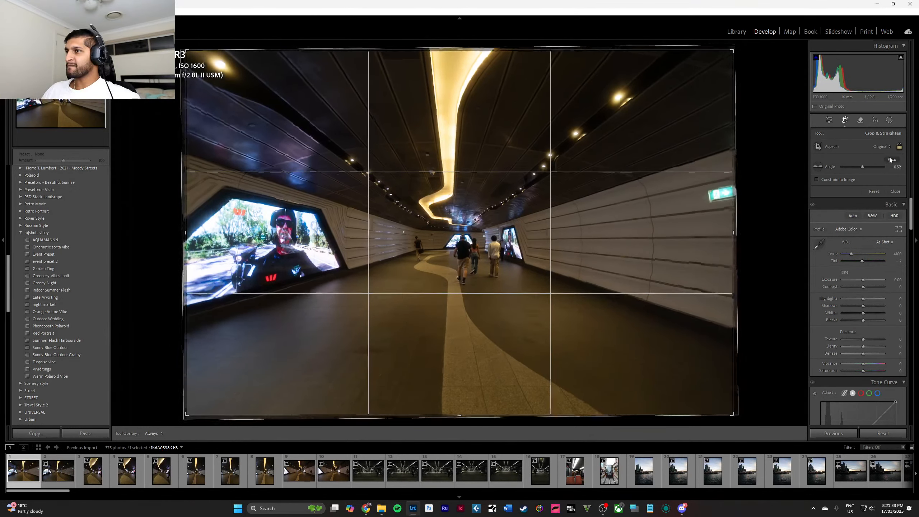
click(895, 191)
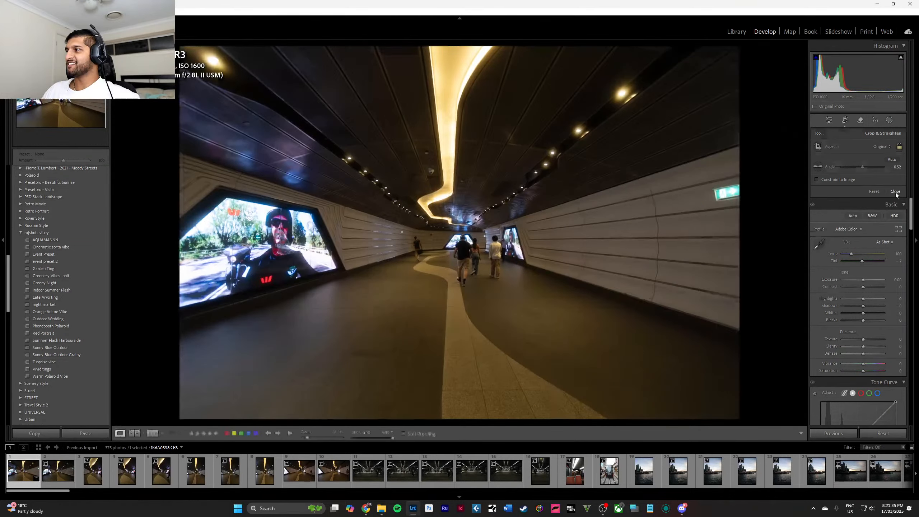
Inspect the people walking through the tunnel up close and review the photo's adjustment and crop settings.
click(453, 227)
drag(453, 255, 456, 238)
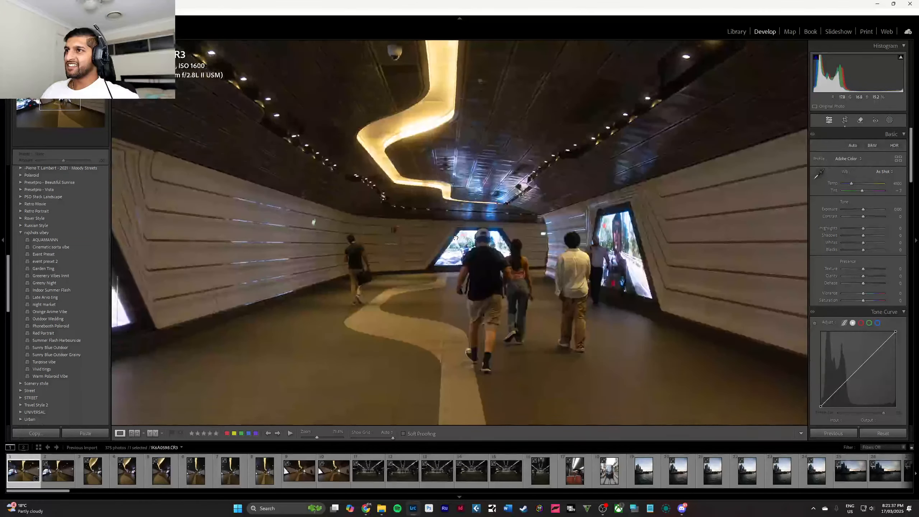
click(454, 215)
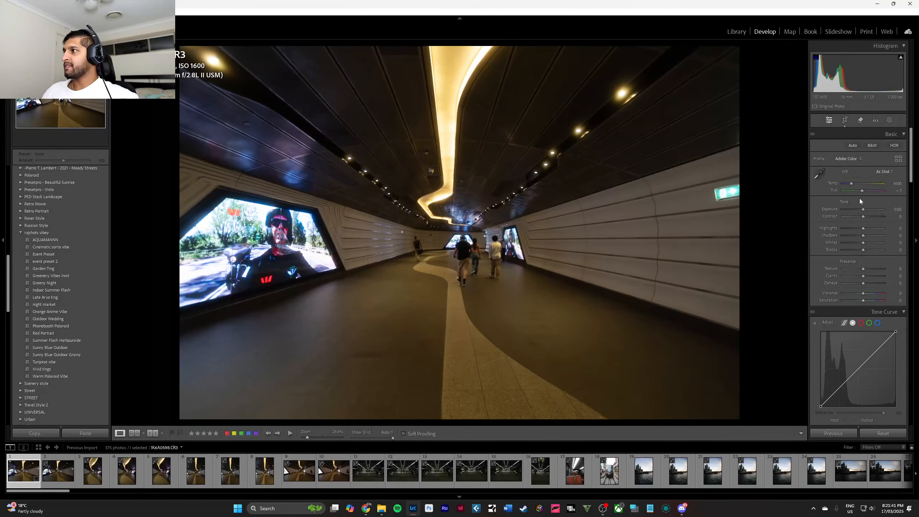
scroll(878, 204, down, 10)
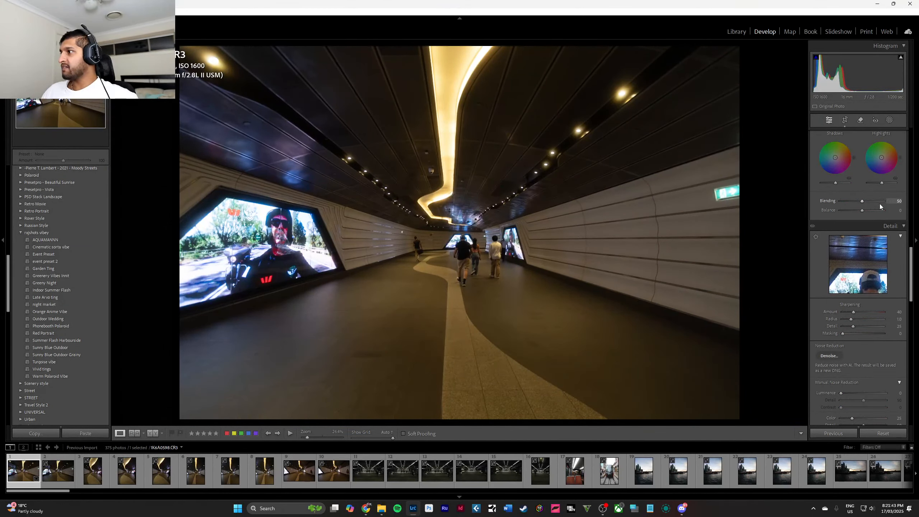
scroll(880, 204, up, 10)
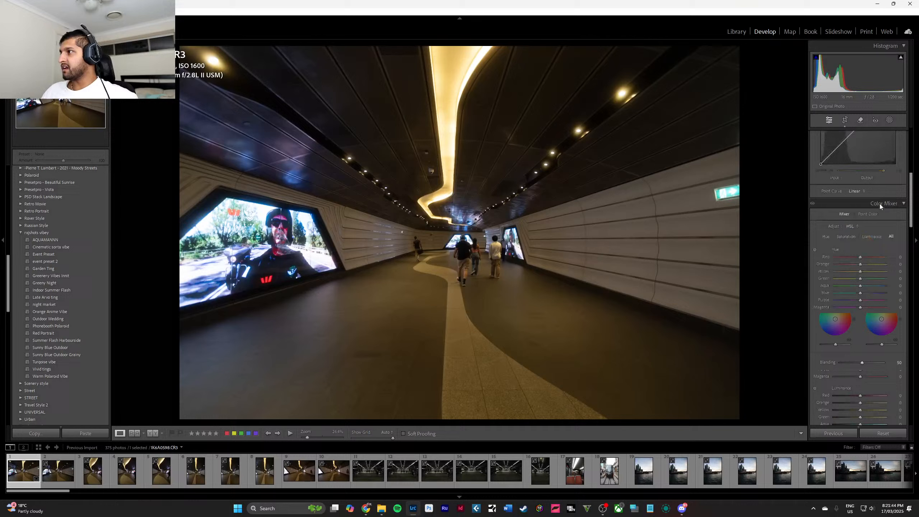
click(849, 120)
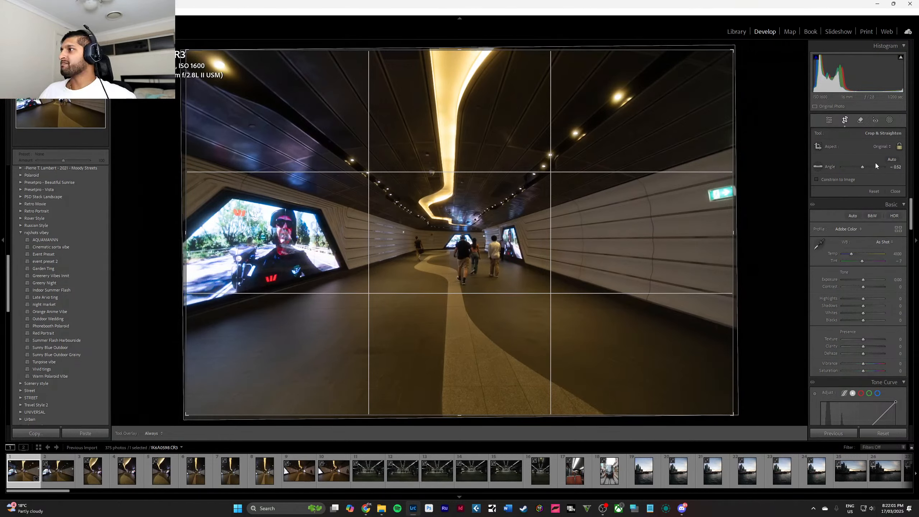
click(896, 192)
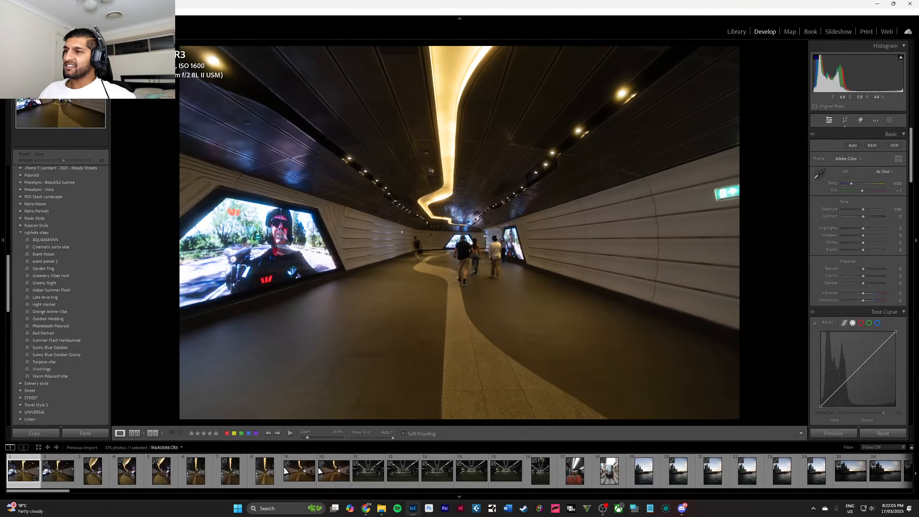
Erase the lone walker beside the tunnel's left wall using generative Remove with a brush size of 18.
click(467, 250)
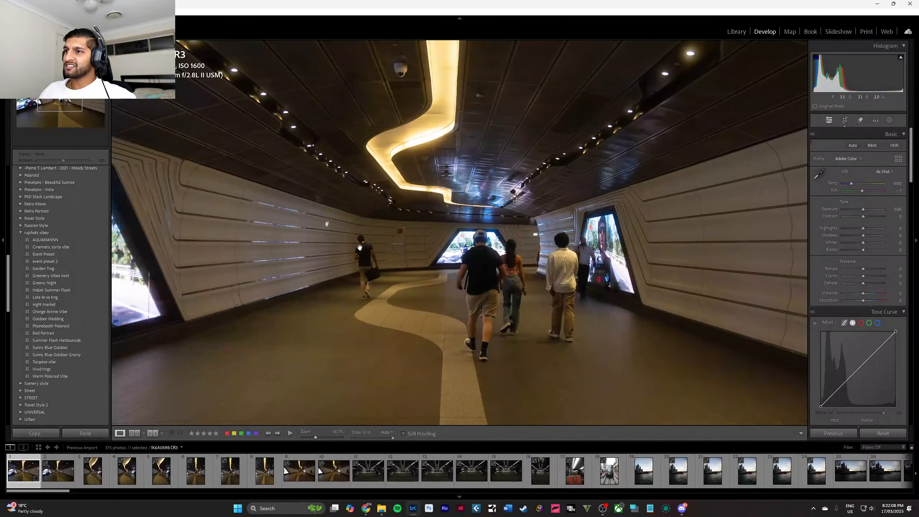
drag(360, 248, 374, 236)
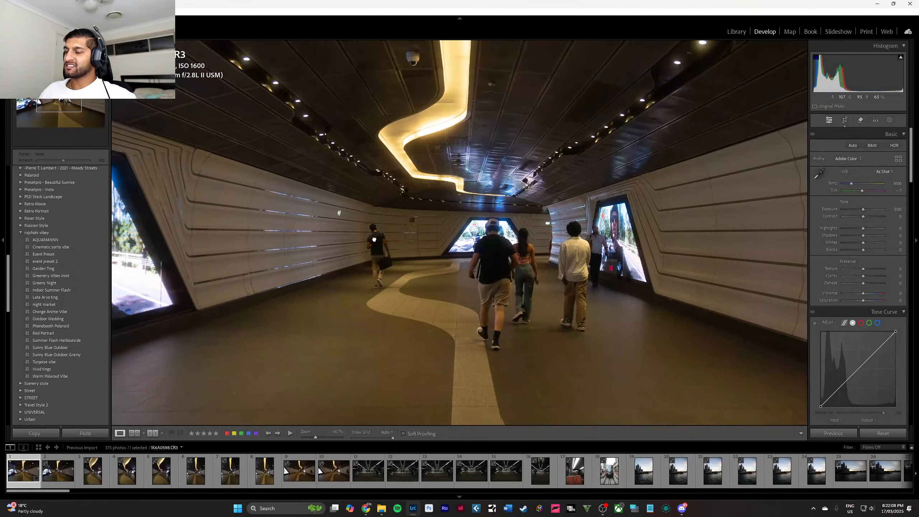
click(890, 121)
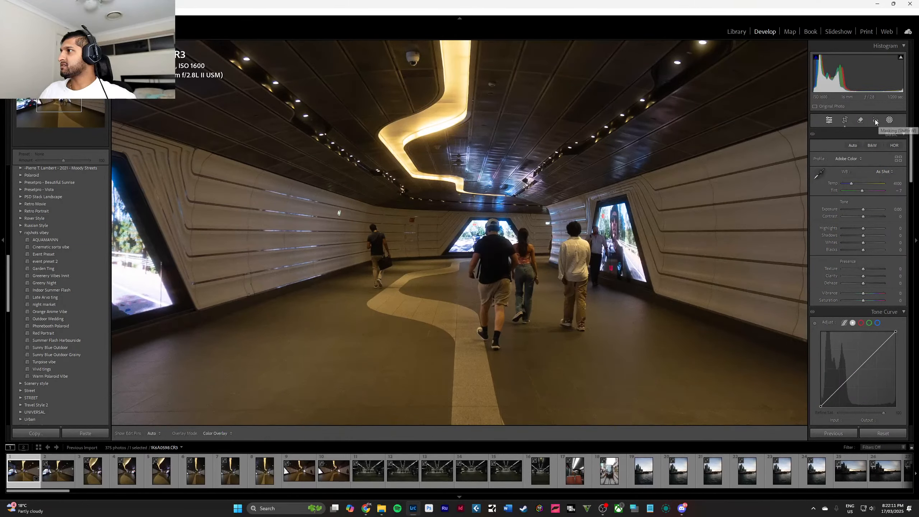
click(875, 121)
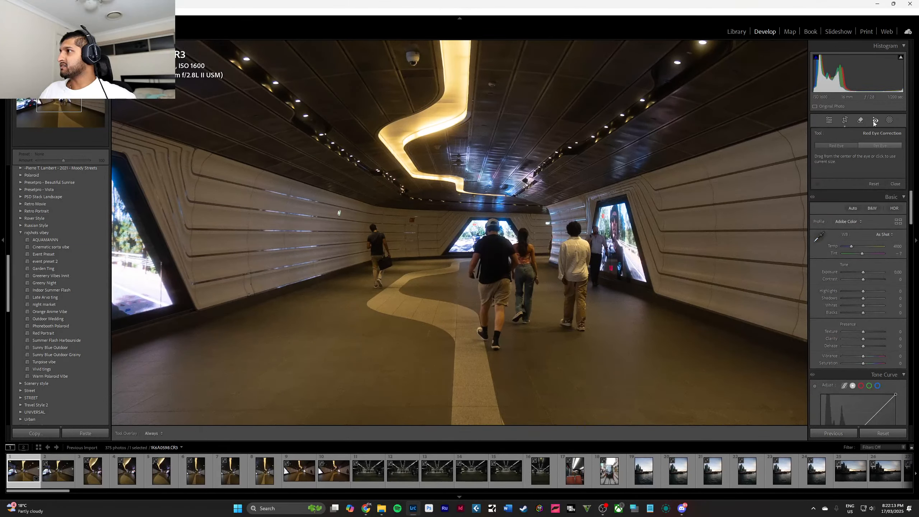
click(862, 122)
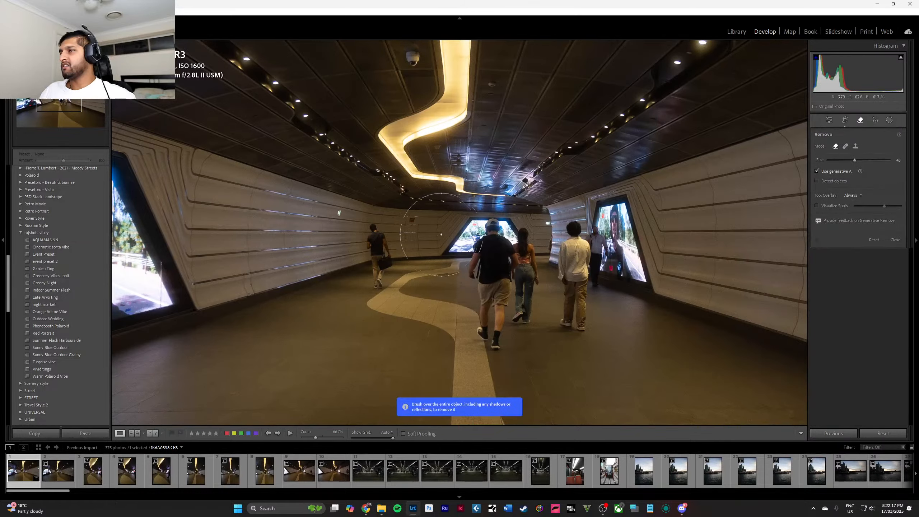
scroll(379, 238, down, 5)
scroll(378, 238, down, 7)
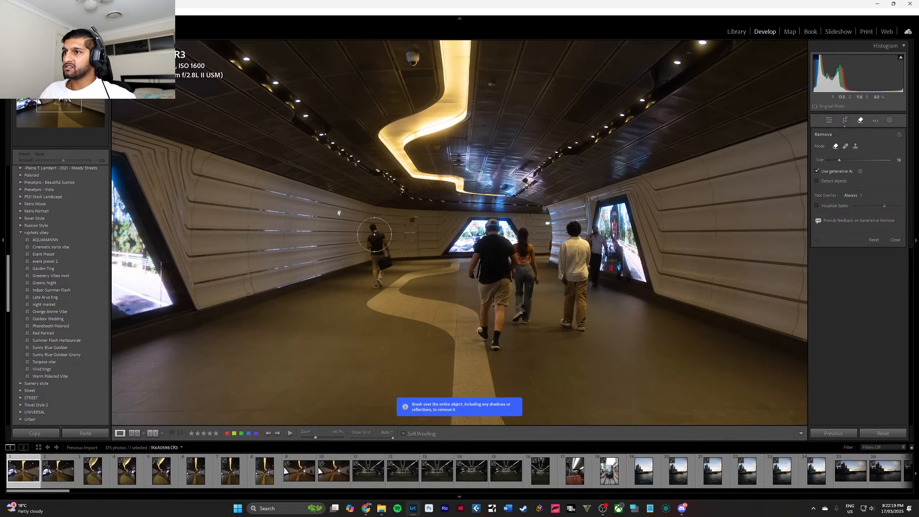
drag(374, 232, 377, 278)
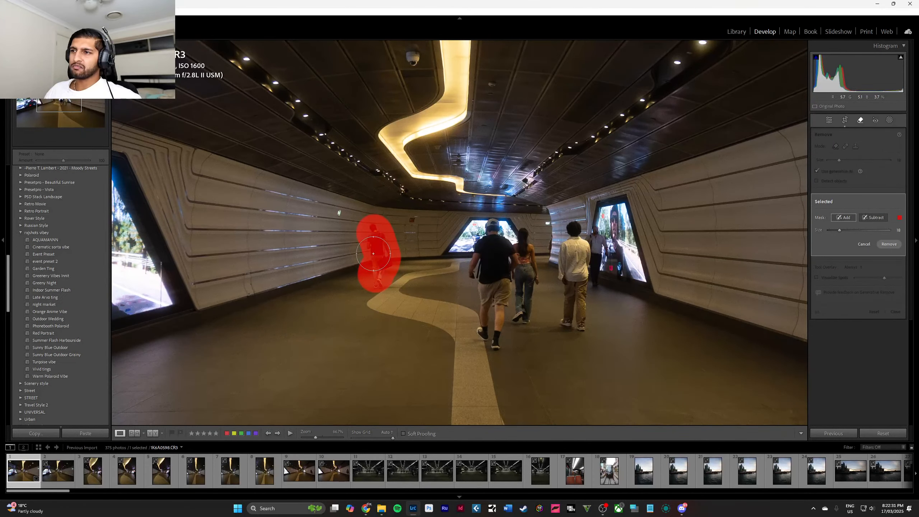
click(889, 244)
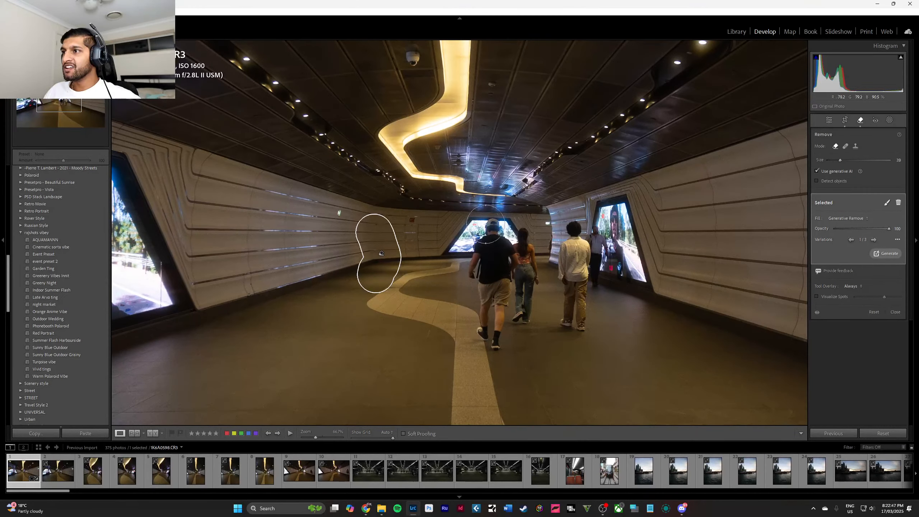
Erase the group of people walking down the tunnel using generative Remove at brush size 21, keeping variation 3.
scroll(489, 229, up, 3)
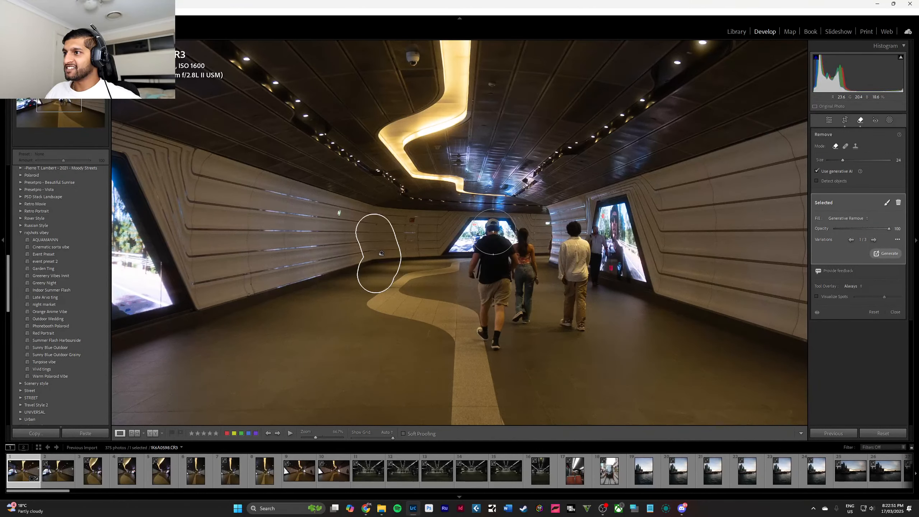
scroll(493, 233, down, 2)
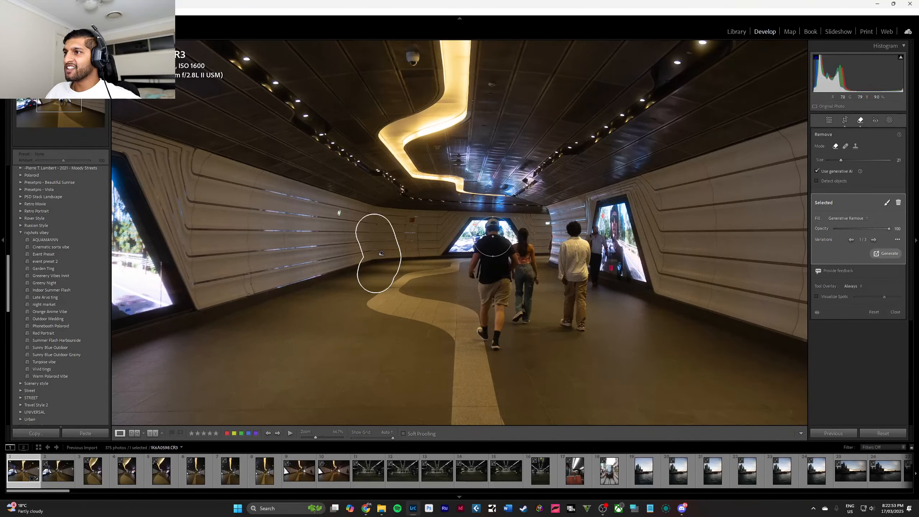
mouse_move(493, 238)
mouse_down()
mouse_move(480, 252)
mouse_move(494, 337)
mouse_move(510, 301)
mouse_move(521, 317)
mouse_move(525, 277)
mouse_move(512, 239)
mouse_move(499, 233)
mouse_move(532, 244)
mouse_move(574, 238)
mouse_move(568, 251)
mouse_move(586, 234)
mouse_move(571, 330)
mouse_move(559, 283)
mouse_move(561, 273)
mouse_move(582, 273)
mouse_move(590, 240)
mouse_move(572, 232)
mouse_move(499, 253)
mouse_up()
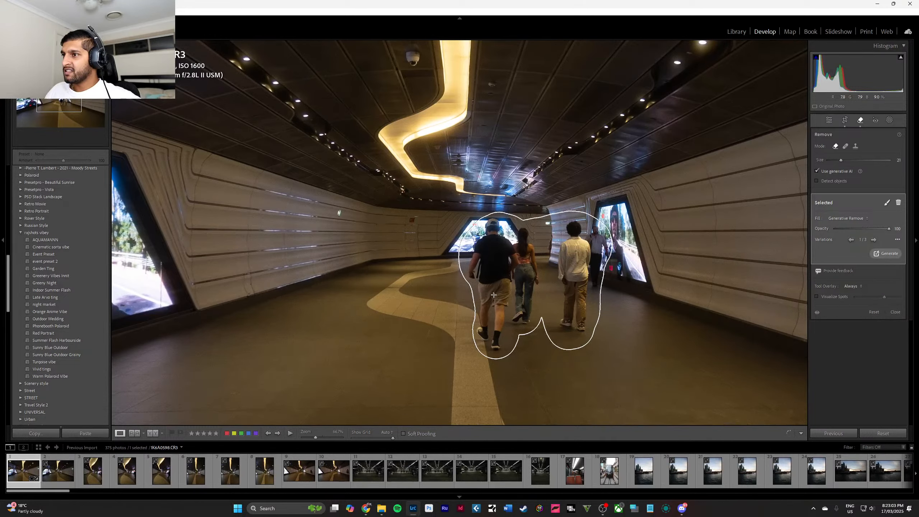
drag(494, 295, 494, 296)
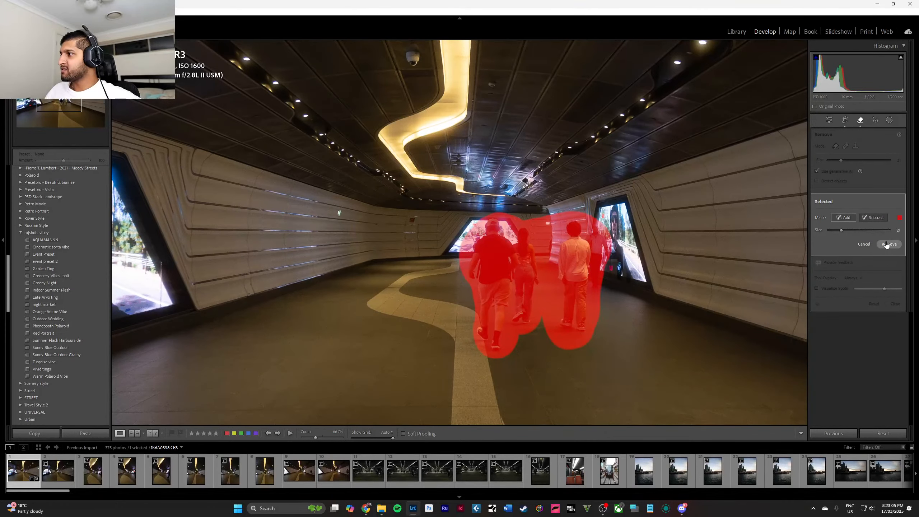
click(874, 218)
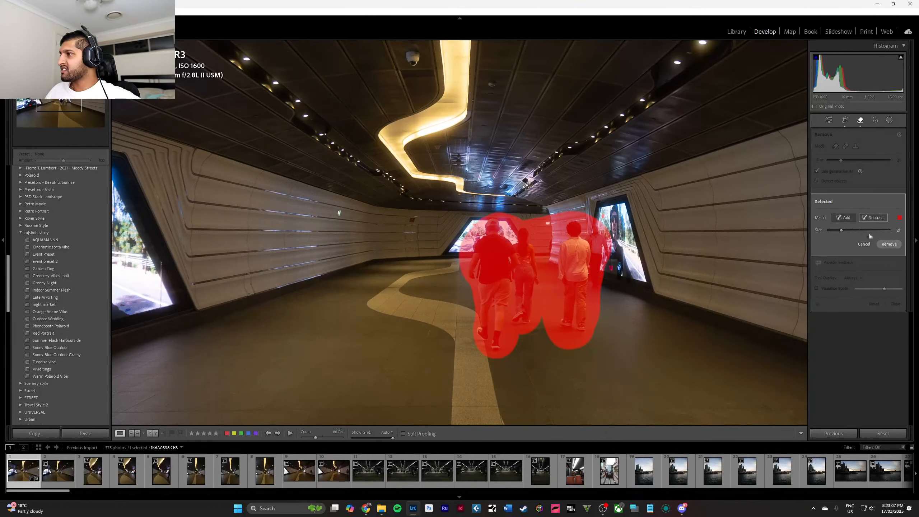
click(889, 244)
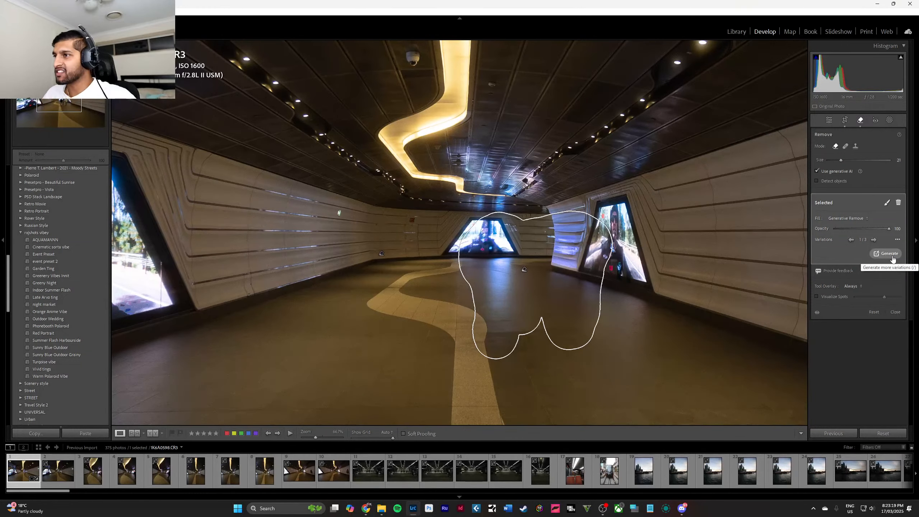
click(876, 241)
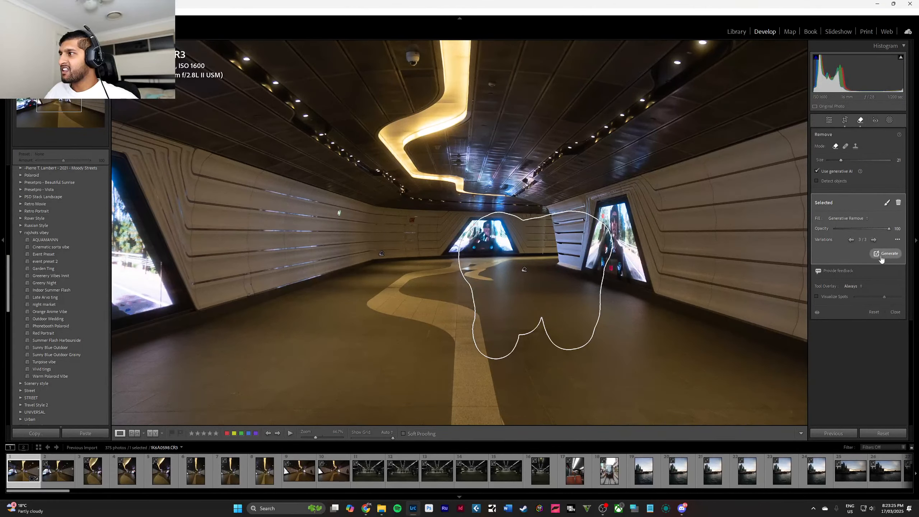
click(896, 313)
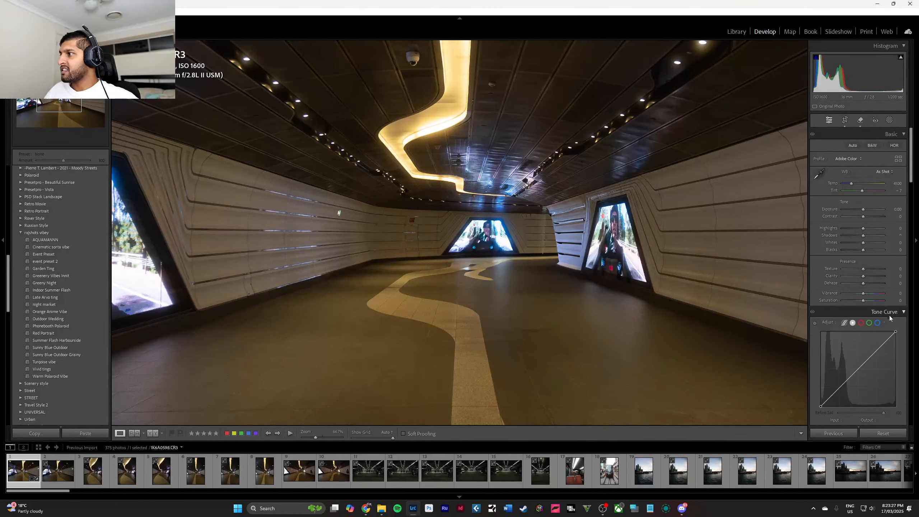
Compare the tunnel photo before and after the removals, and examine the cleaned-up walkway up close.
key(y)
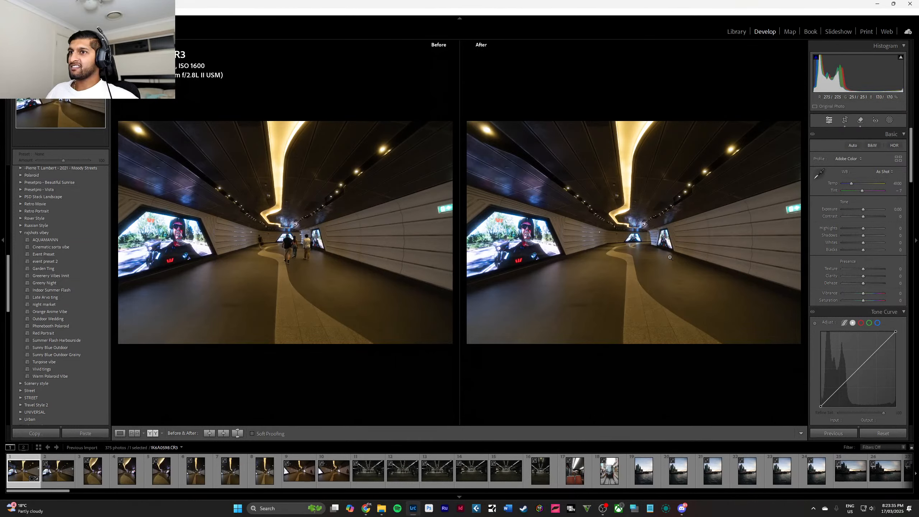
click(632, 244)
key(y)
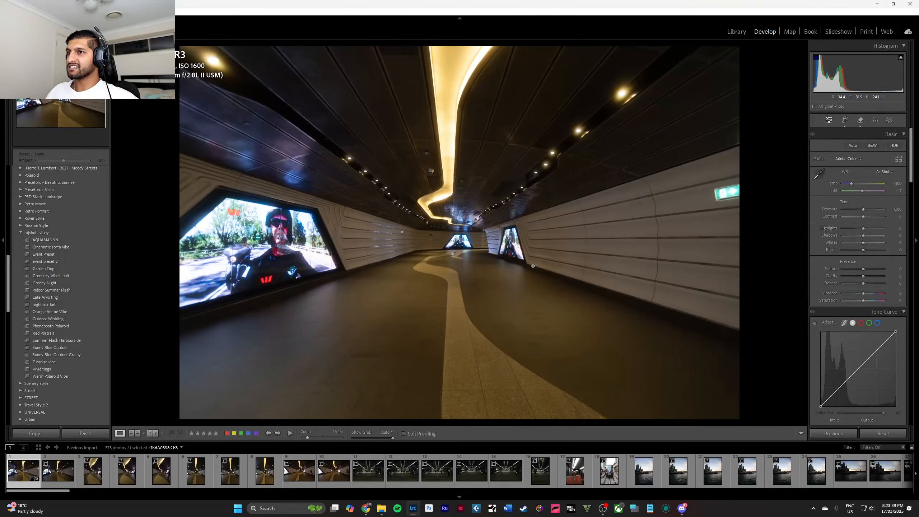
click(453, 270)
click(452, 269)
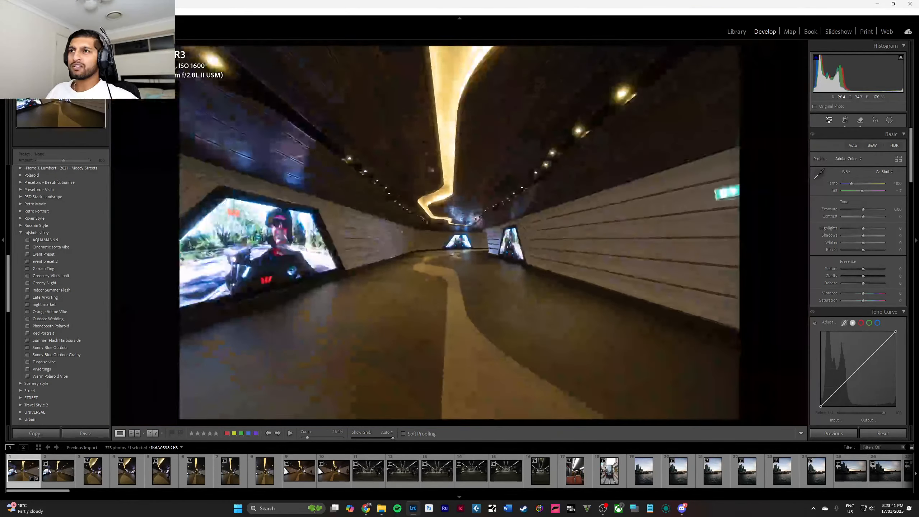
click(447, 253)
click(490, 241)
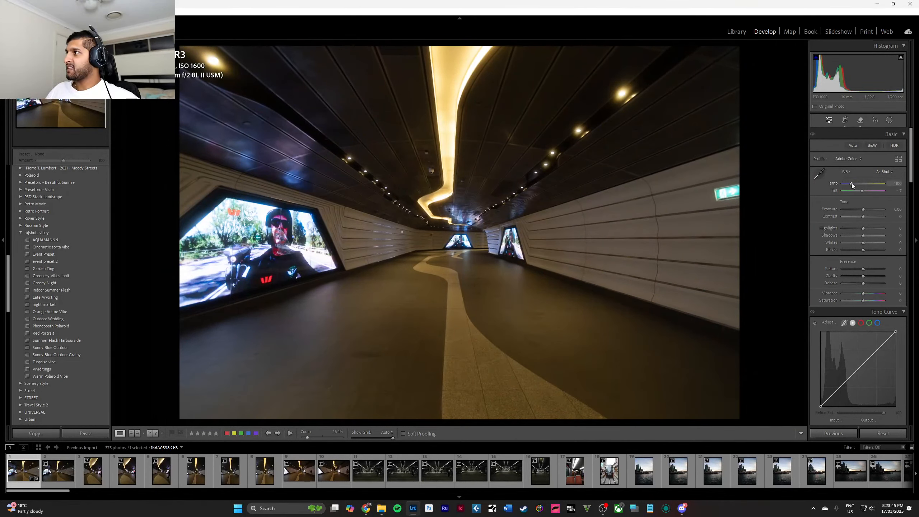
Cool the tunnel photo's white balance temperature to 3350 and check the large advertising screen up close.
mouse_move(852, 183)
mouse_down()
mouse_move(865, 183)
mouse_move(848, 185)
mouse_up()
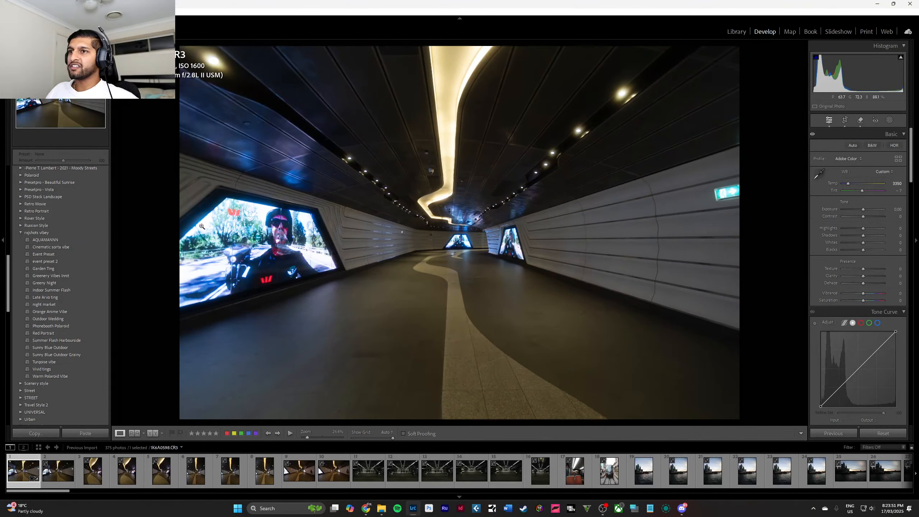
click(267, 290)
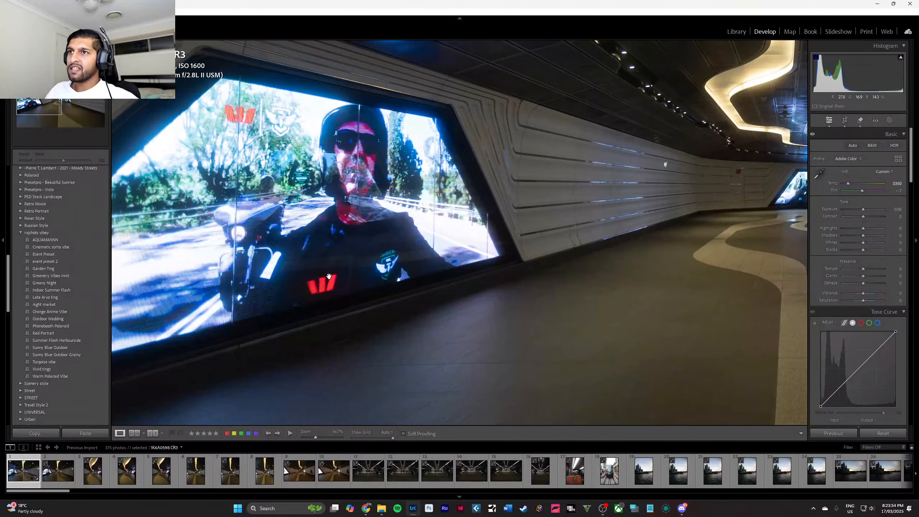
click(329, 277)
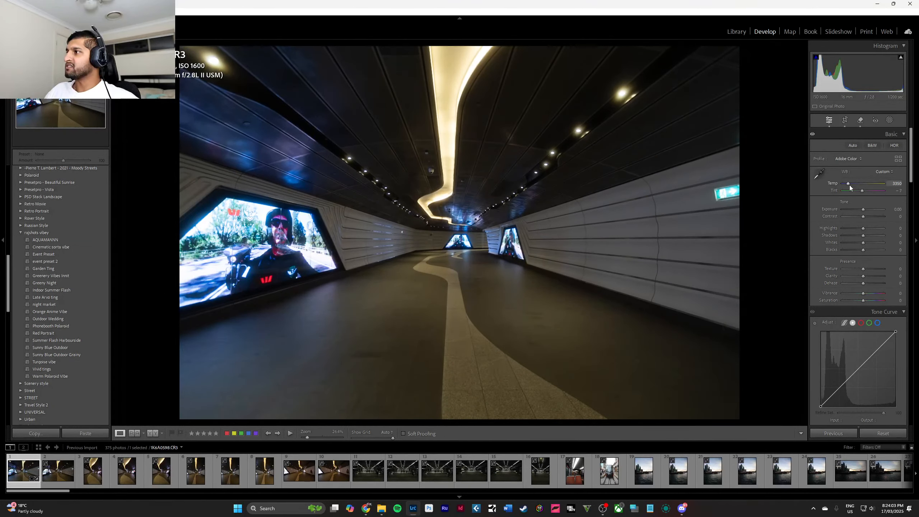
Cool the white balance temperature to 2850 and shape the main tone curve into an S with raised highlights and lowered shadows.
drag(850, 185, 848, 185)
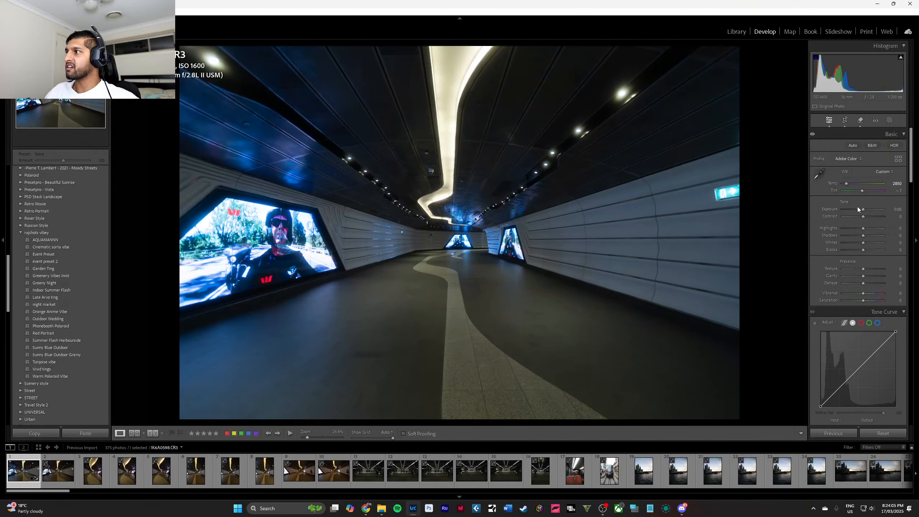
mouse_move(863, 228)
mouse_down()
mouse_move(840, 227)
mouse_move(865, 228)
mouse_up()
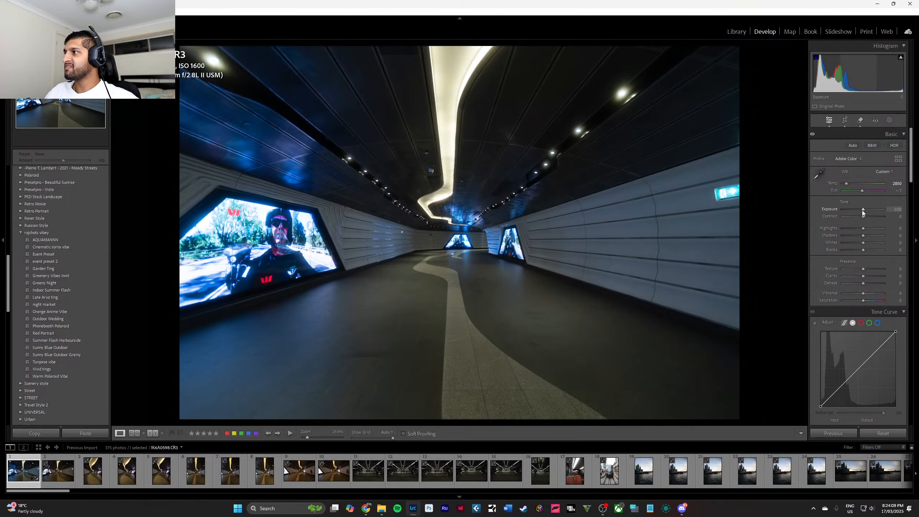
scroll(876, 353, down, 4)
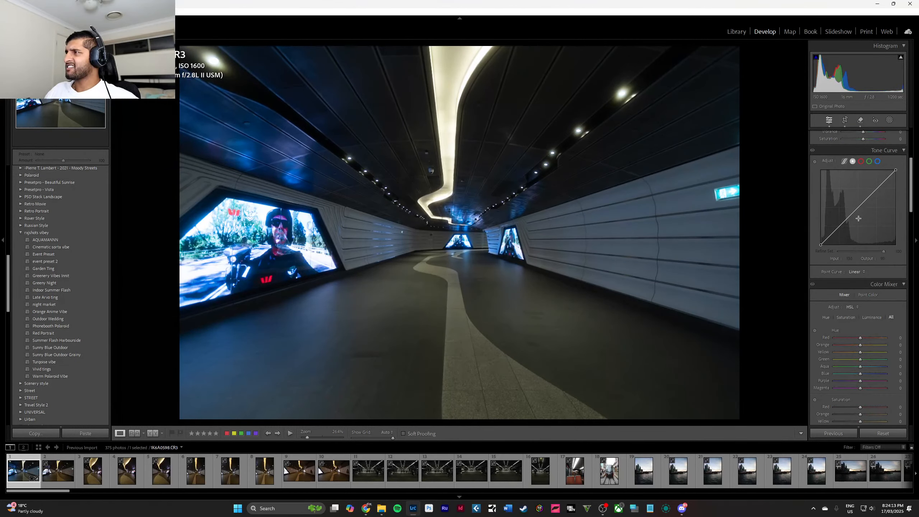
scroll(859, 218, up, 2)
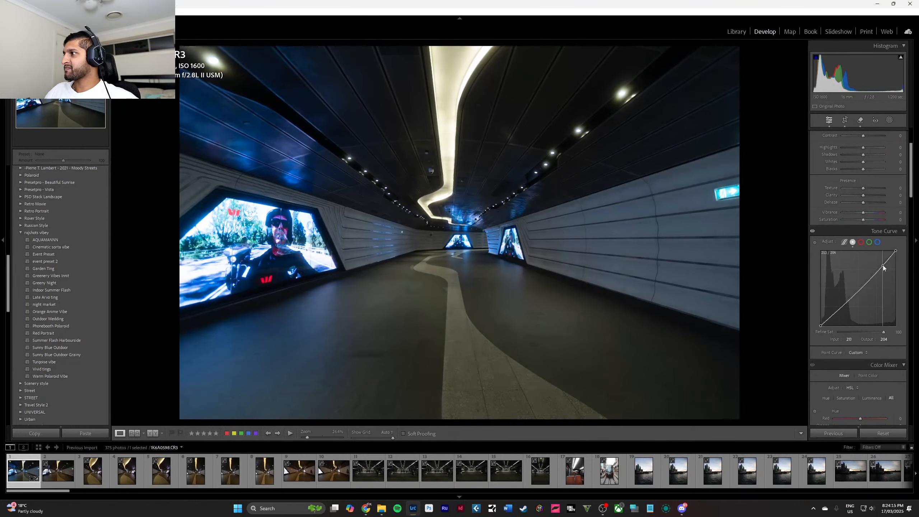
drag(883, 266, 877, 265)
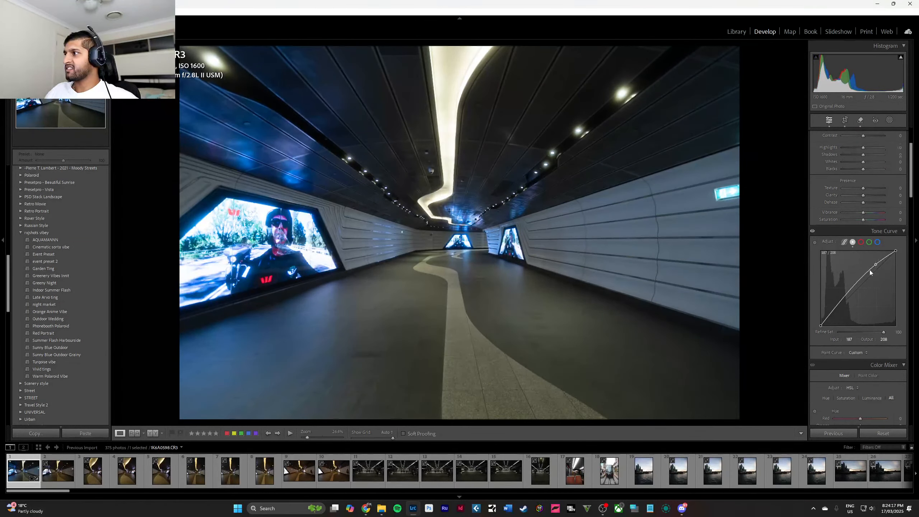
click(859, 288)
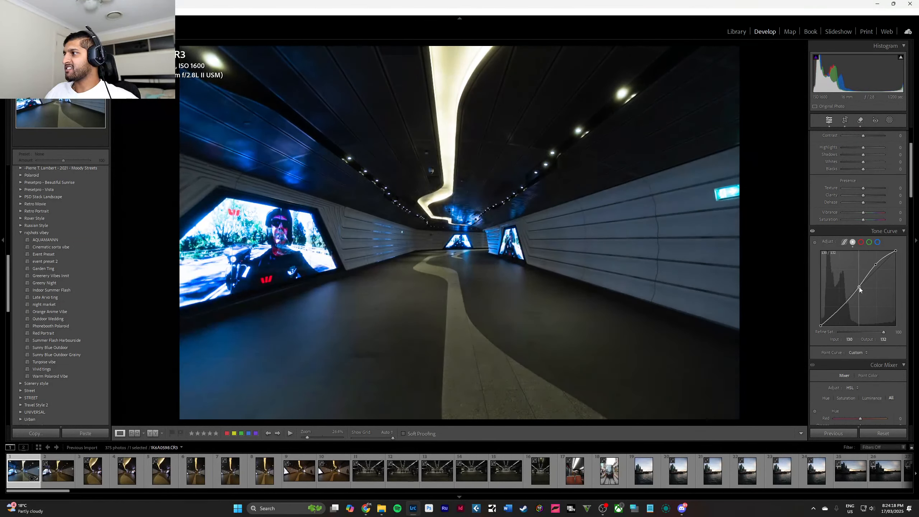
click(837, 309)
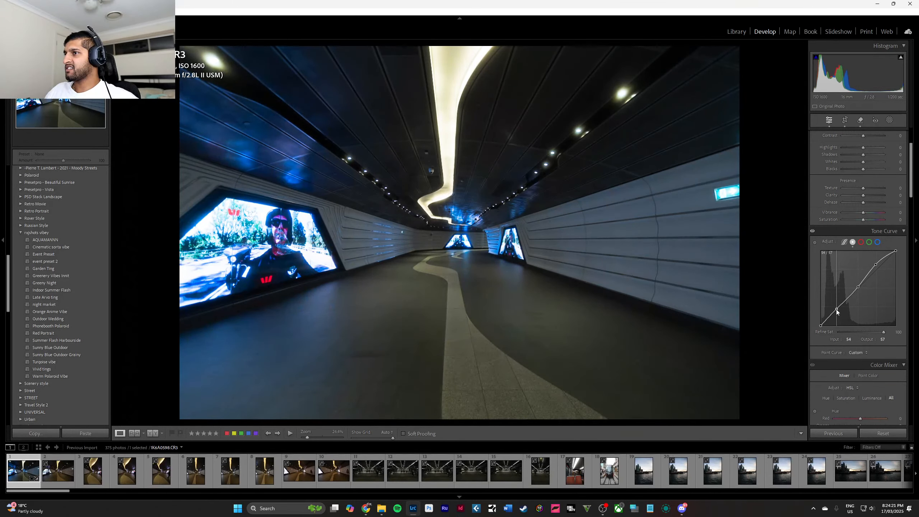
mouse_move(837, 309)
mouse_down()
mouse_move(821, 323)
mouse_move(841, 309)
mouse_up()
Reshape the red channel curve to shift the dark tones towards teal, and bend the green channel curve below its diagonal.
click(862, 242)
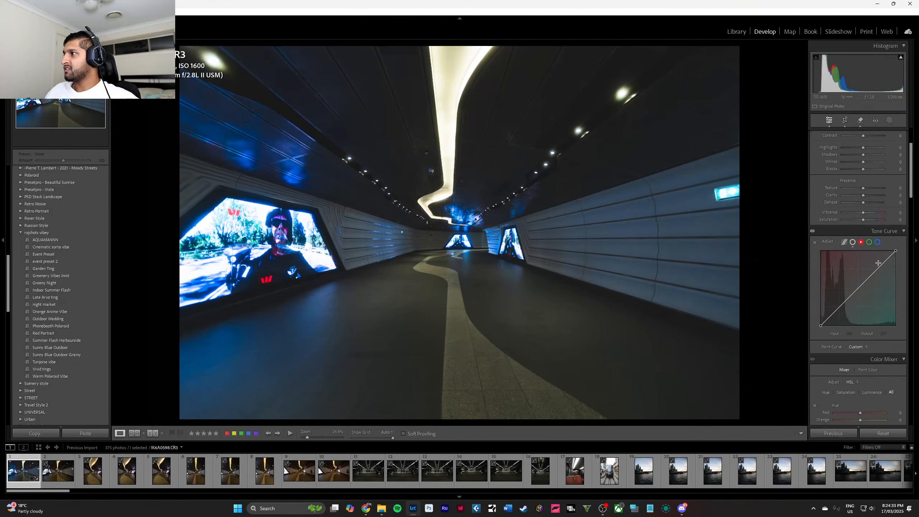
drag(879, 270, 843, 308)
click(868, 243)
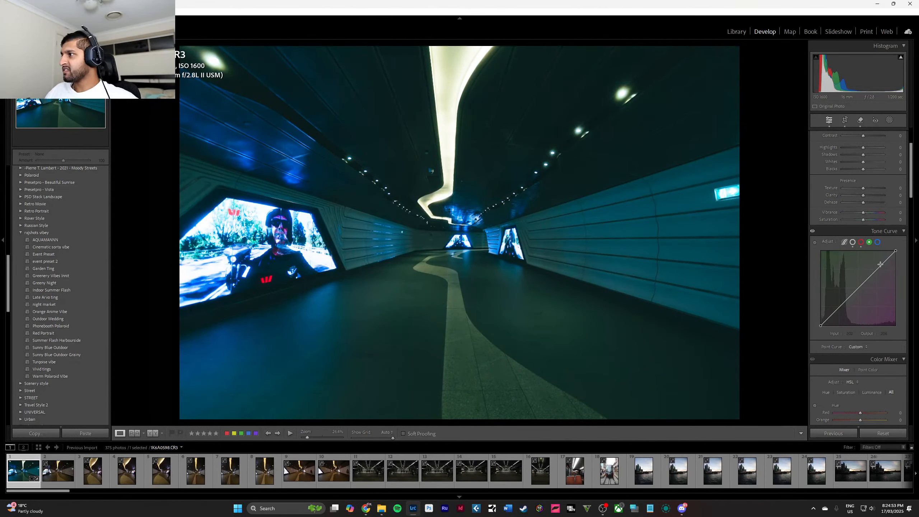
drag(876, 268, 842, 306)
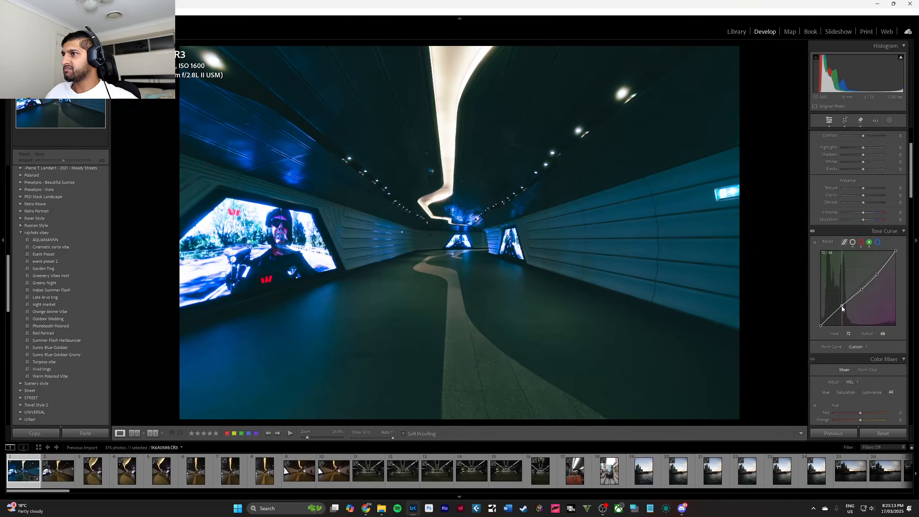
Compare the tunnel photo before and after the colour edits, and examine the far end of the tunnel up close.
key(y)
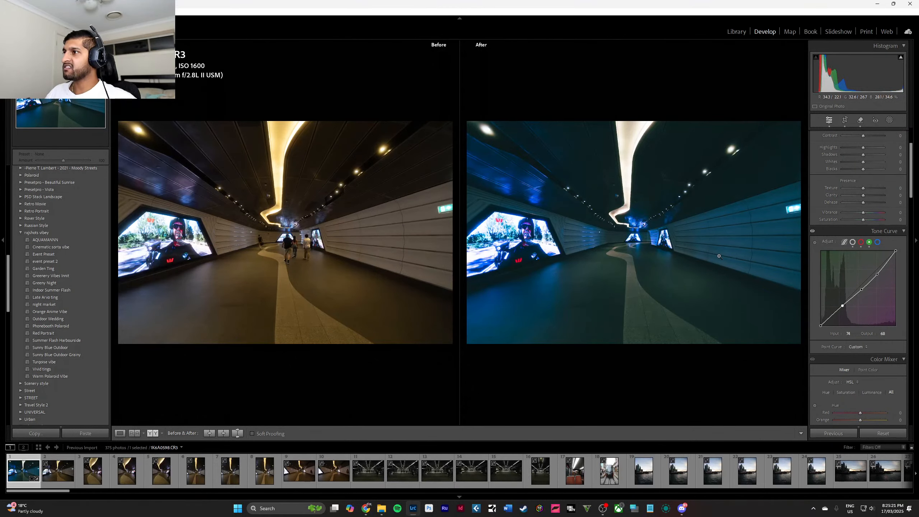
key(y)
click(454, 233)
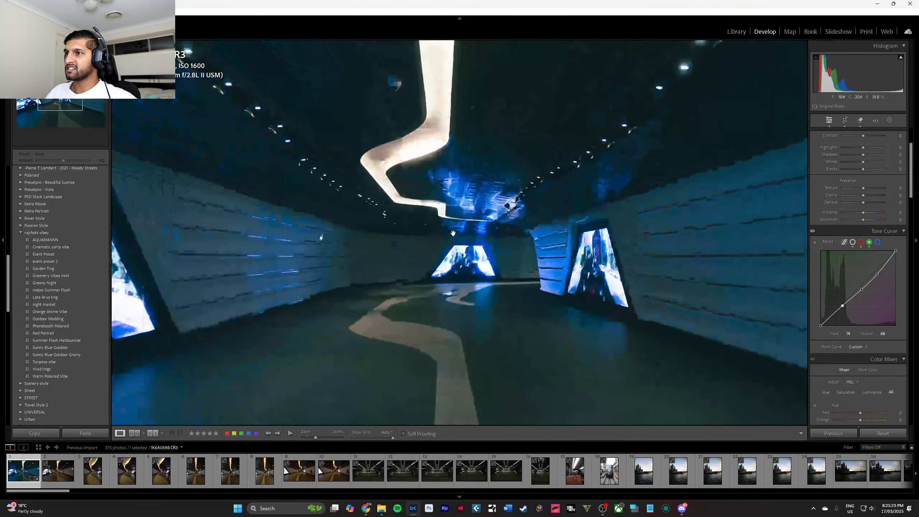
click(453, 232)
Try strong contrast with vibrance and saturation at +100, and reset all three to zero.
scroll(885, 186, up, 2)
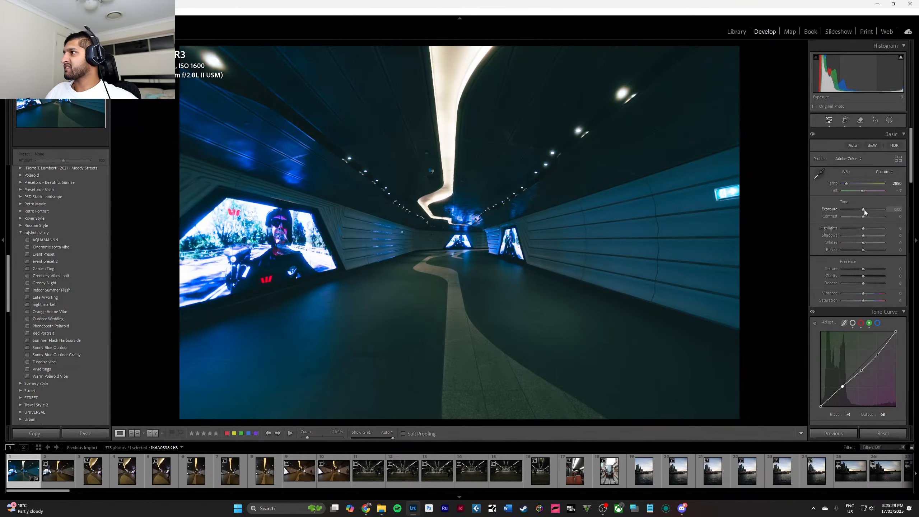
drag(852, 216, 889, 221)
scroll(862, 268, down, 3)
scroll(867, 210, up, 3)
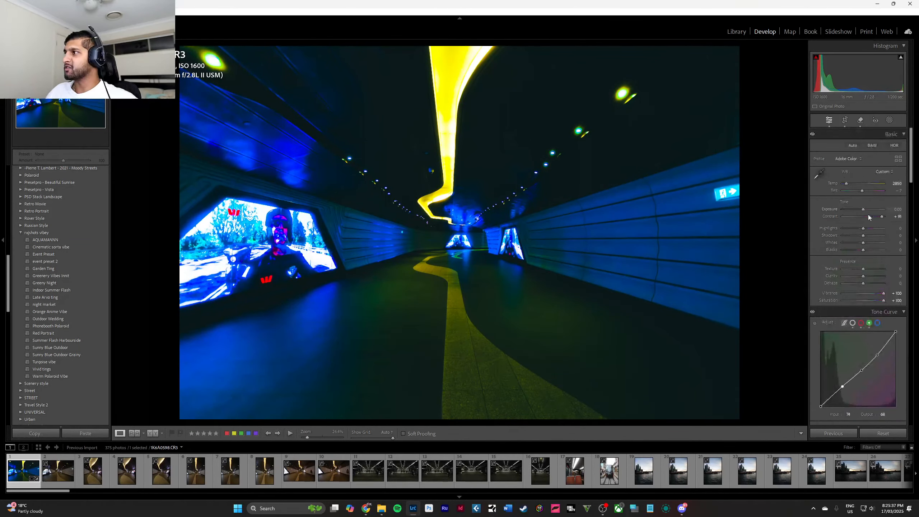
double_click(882, 215)
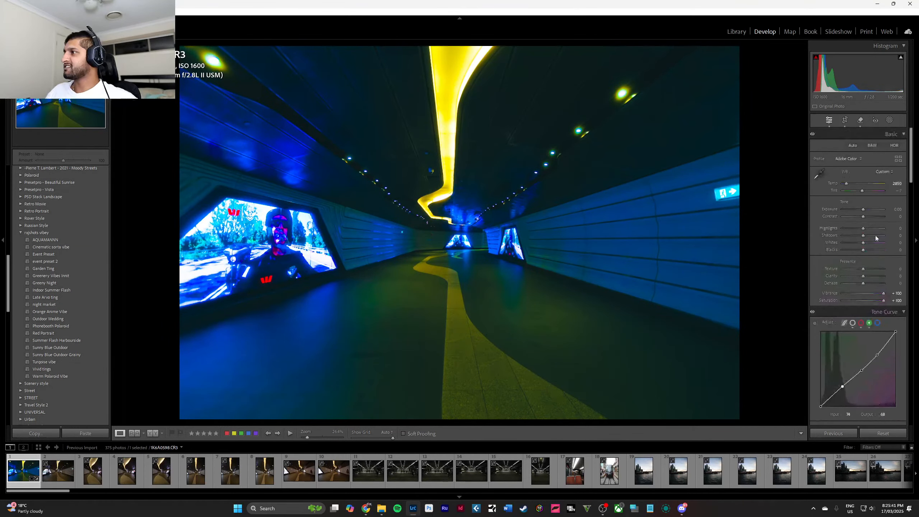
double_click(884, 293)
double_click(884, 300)
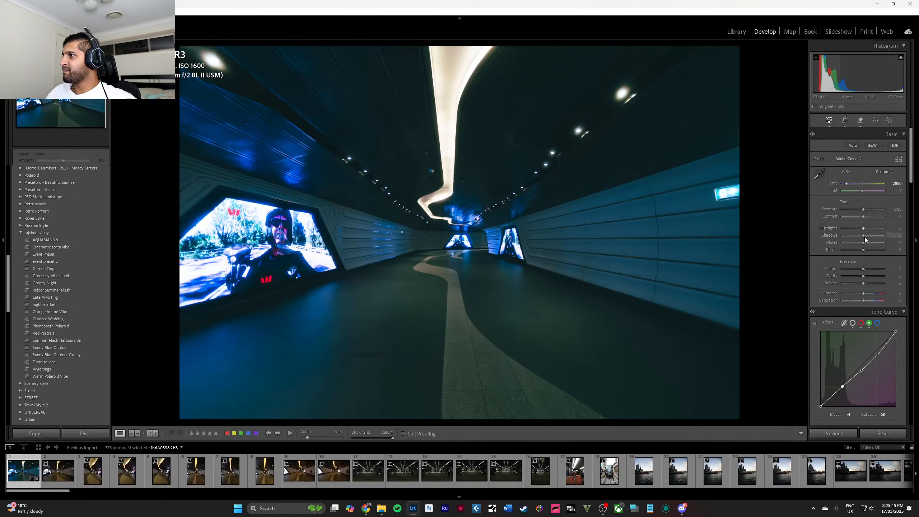
Darken the tones by setting highlights to -14, shadows to -67, whites to -46 and blacks to -49.
mouse_move(864, 237)
mouse_down()
mouse_move(851, 235)
mouse_move(876, 238)
mouse_move(826, 242)
mouse_move(875, 250)
mouse_move(851, 253)
mouse_move(861, 252)
mouse_move(855, 229)
mouse_move(866, 230)
mouse_move(840, 228)
mouse_move(884, 232)
mouse_move(860, 236)
mouse_up()
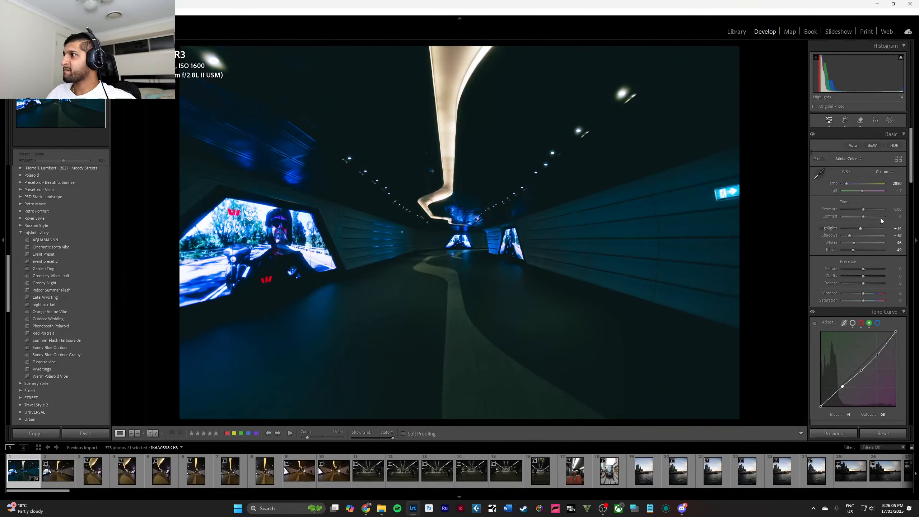
Set the yellow hue to -100 in the Color Mixer and show all hue, saturation and luminance controls together.
scroll(881, 218, down, 5)
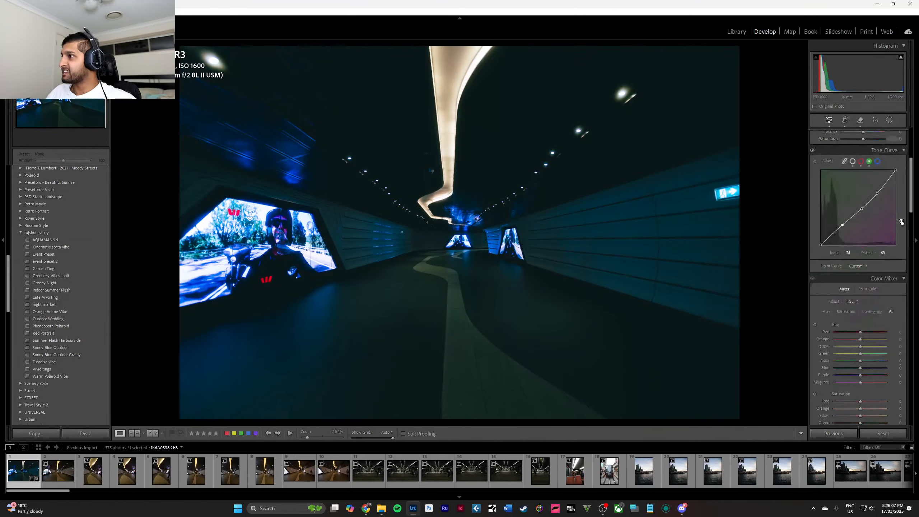
scroll(886, 239, down, 2)
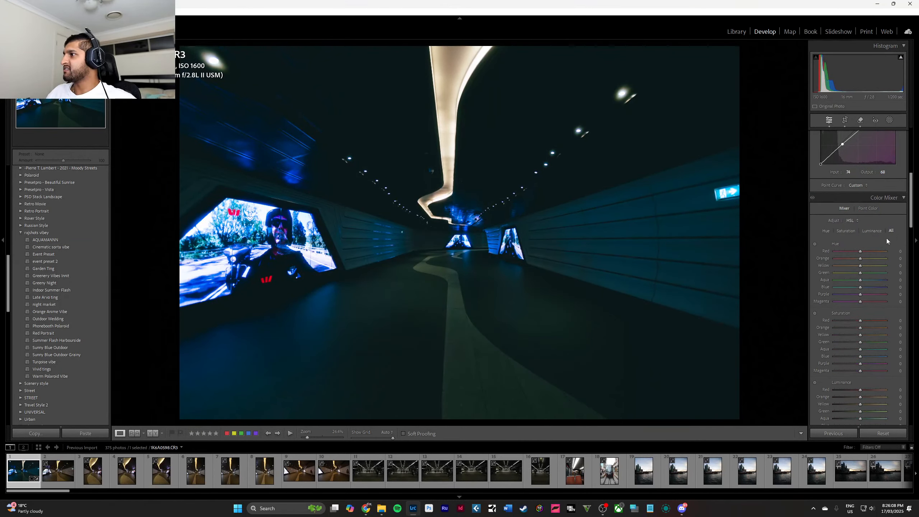
click(827, 231)
drag(861, 251, 828, 272)
double_click(867, 258)
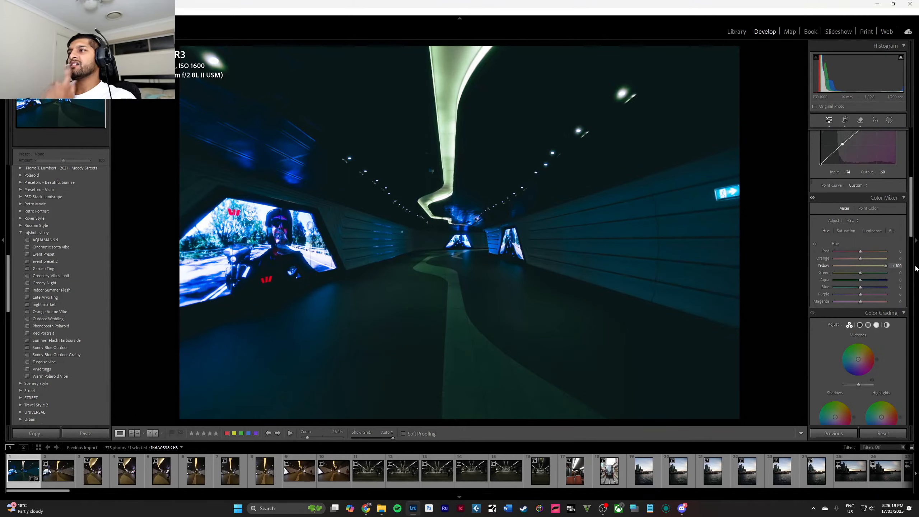
drag(916, 268, 858, 279)
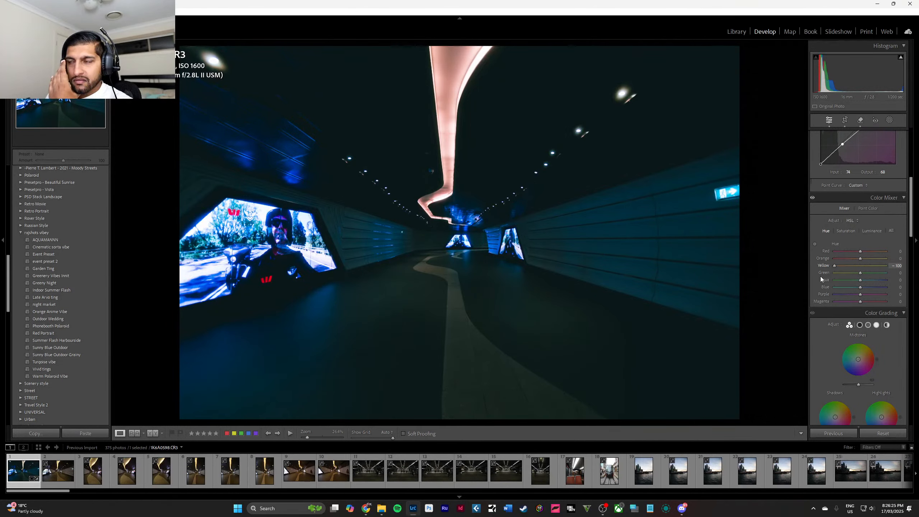
click(869, 208)
click(845, 208)
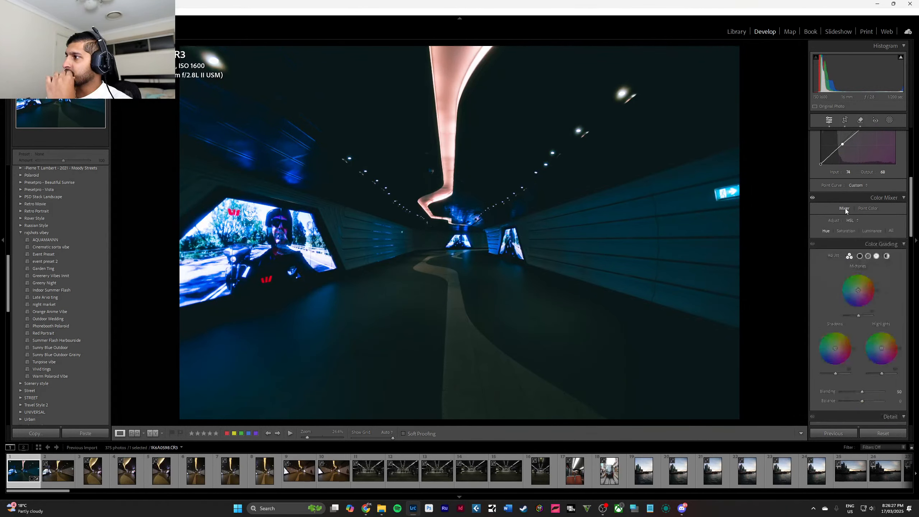
click(891, 230)
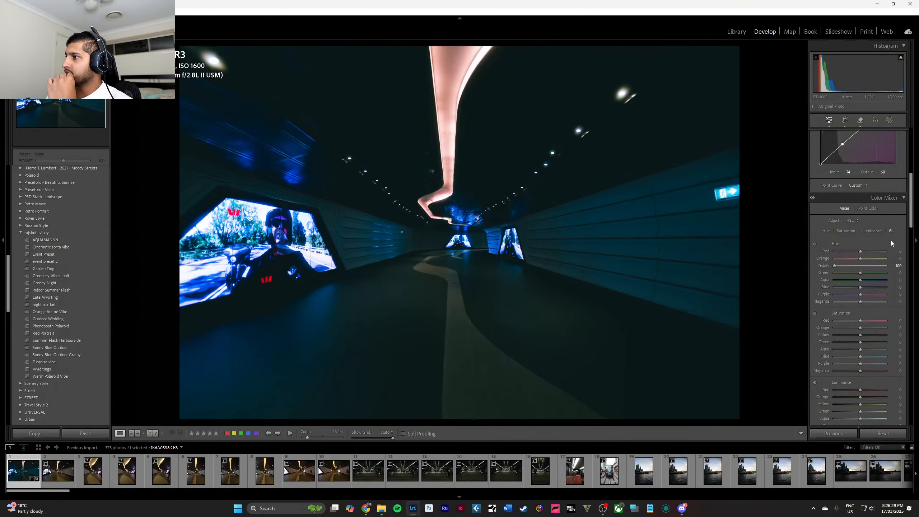
Try the green hue at +100 and swing the yellow hue between positive and negative shifts.
scroll(891, 241, down, 3)
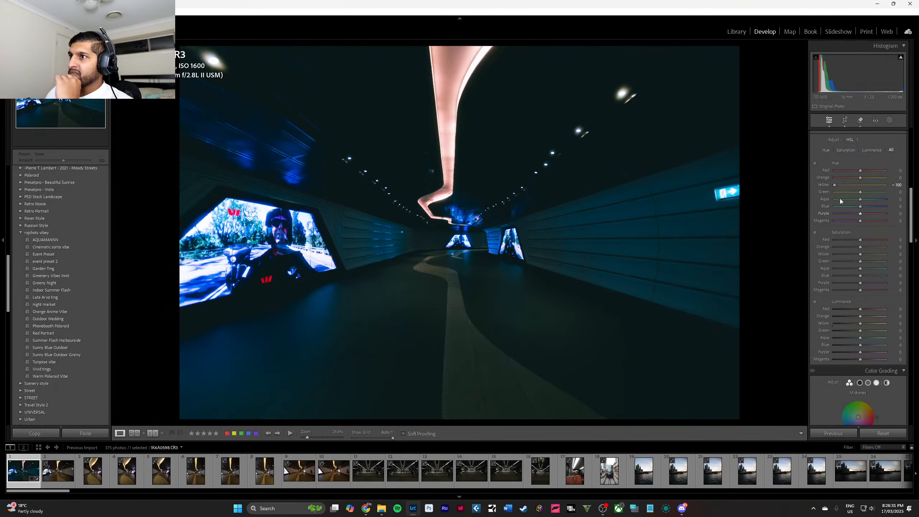
drag(861, 192, 905, 190)
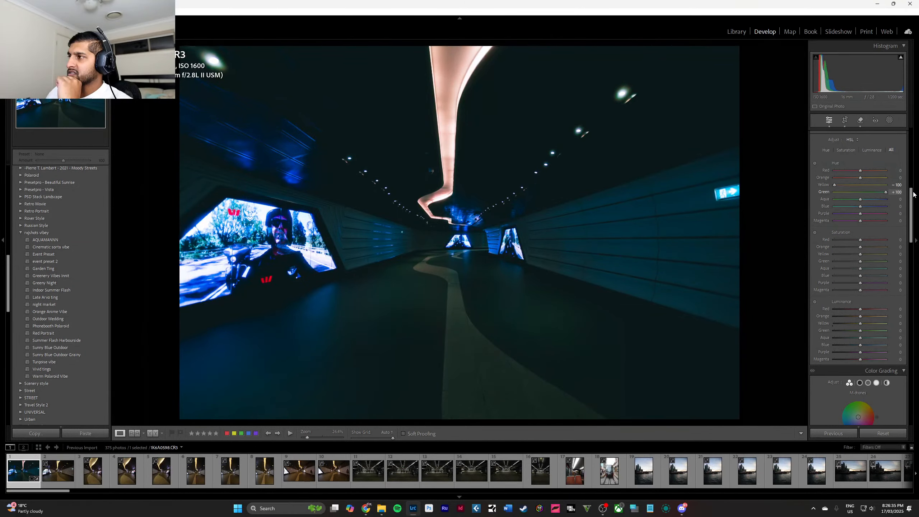
double_click(858, 192)
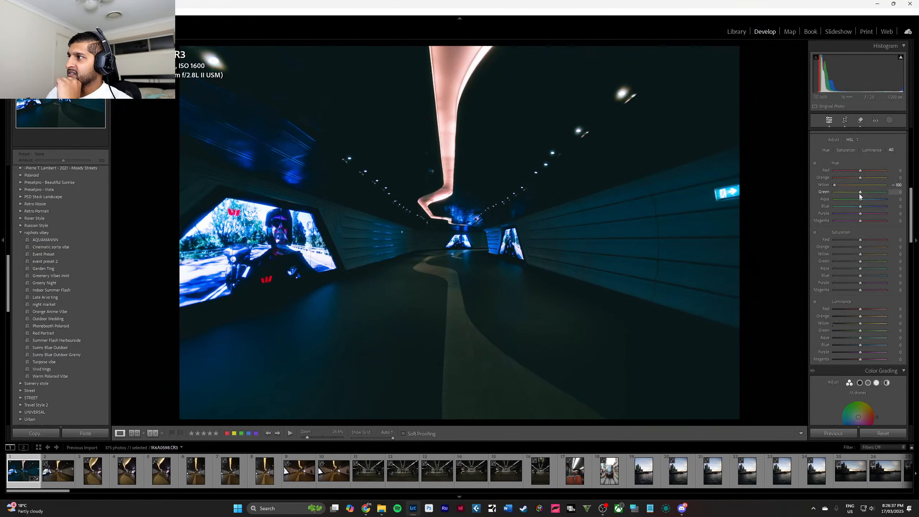
double_click(833, 184)
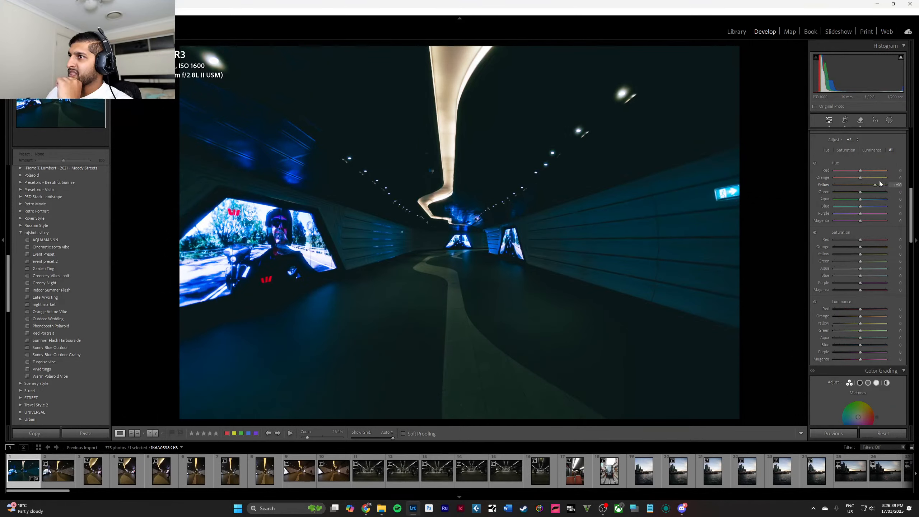
drag(903, 183, 810, 188)
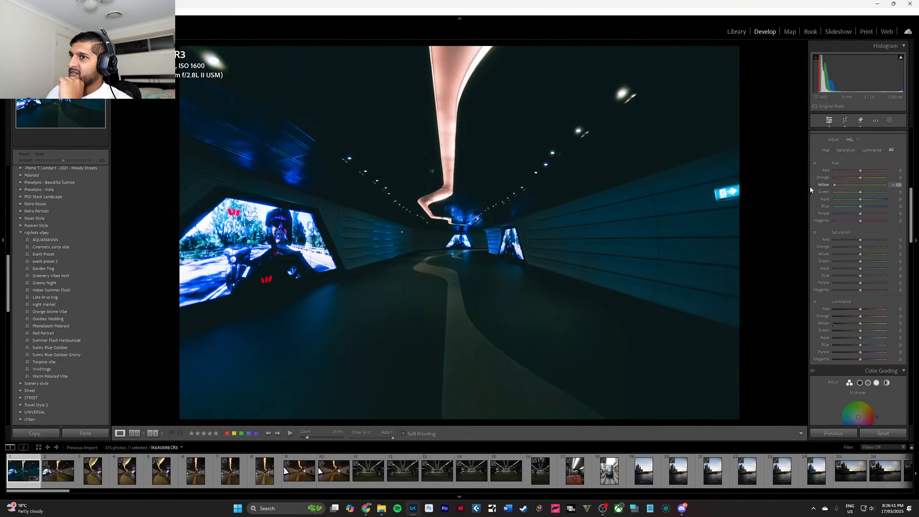
drag(866, 186, 814, 185)
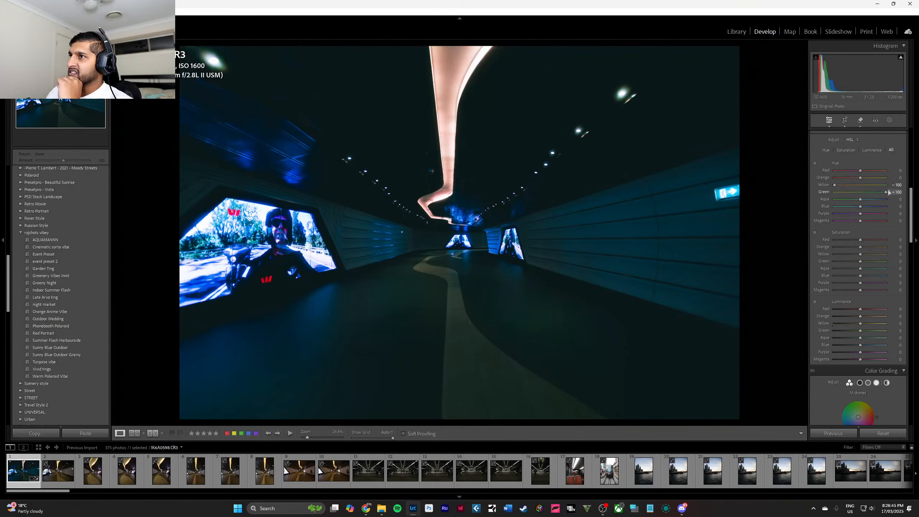
Set the hues to green -100, aqua +100, blue -43 and purple -69, and reset the magenta hue.
drag(889, 192, 846, 209)
mouse_move(849, 208)
mouse_down()
mouse_move(862, 214)
mouse_move(823, 214)
mouse_move(857, 217)
mouse_move(844, 214)
mouse_up()
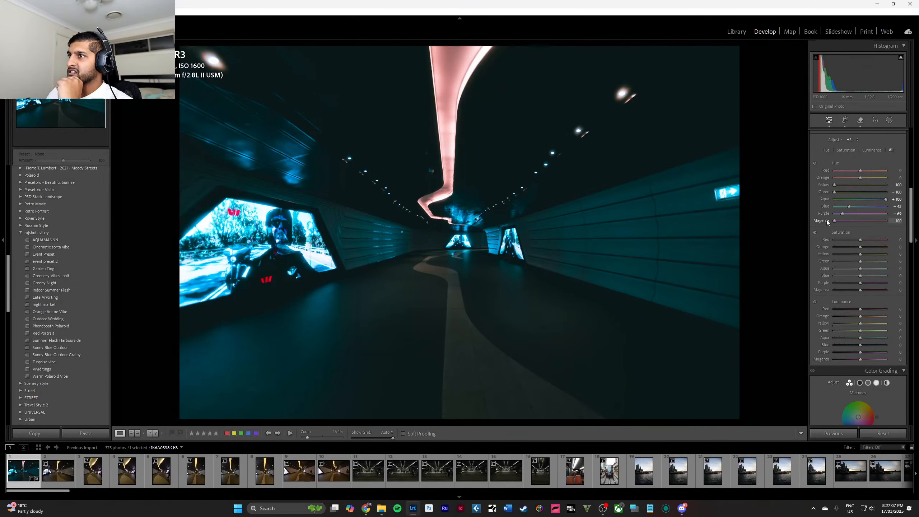
double_click(860, 221)
Test different red saturation levels on the advertising screen's logo and set red saturation to -82.
drag(860, 240, 787, 241)
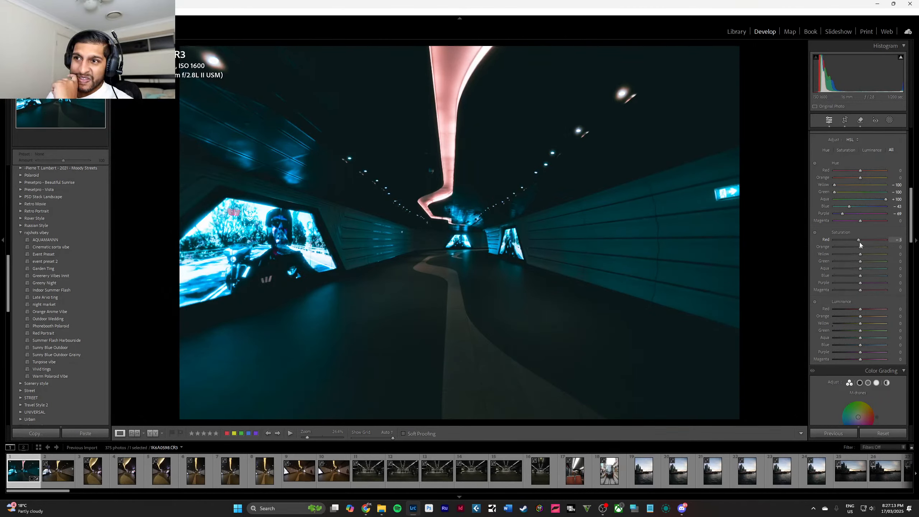
drag(860, 243, 870, 240)
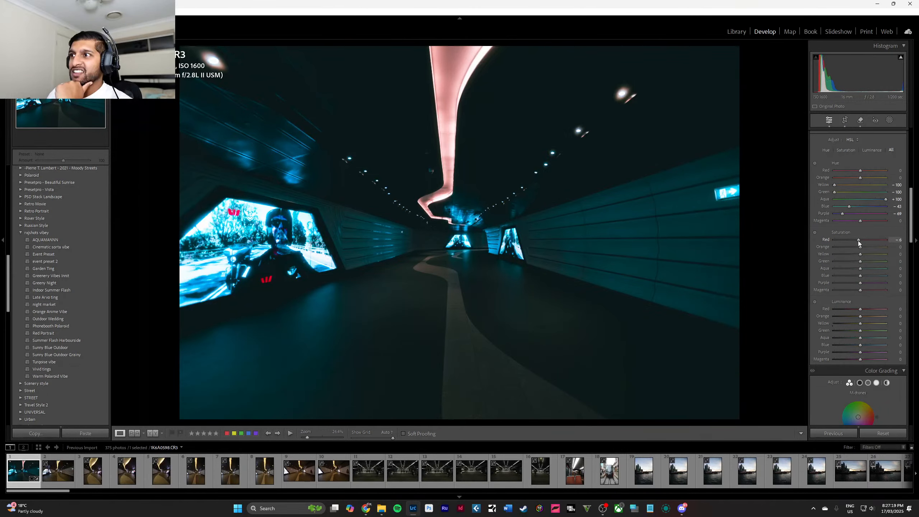
drag(859, 241, 807, 241)
double_click(838, 241)
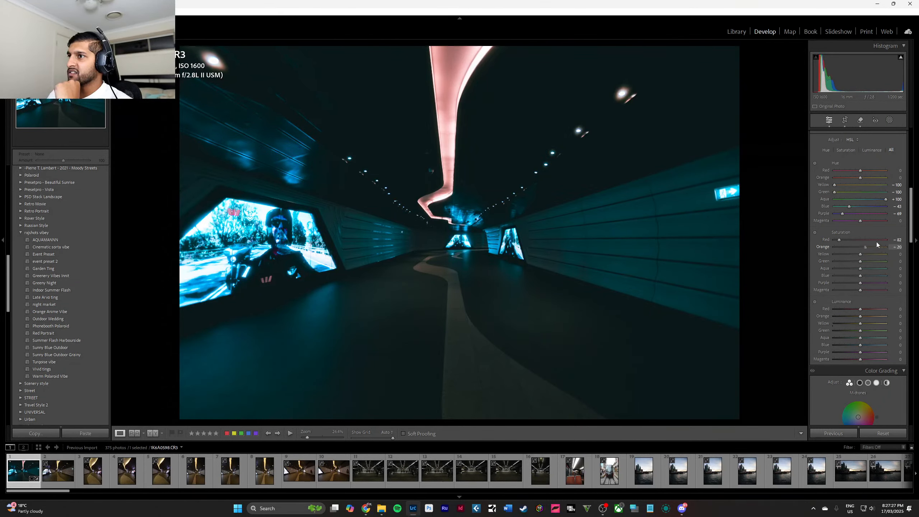
Set the saturation of yellow to +100, green to +73 and blue to +73, and reset the orange saturation.
drag(878, 243, 901, 257)
double_click(857, 247)
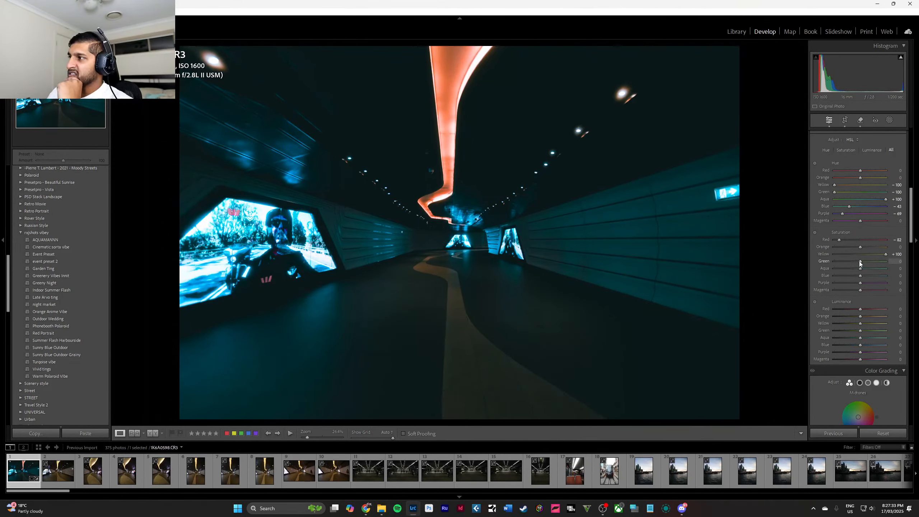
drag(861, 261, 793, 271)
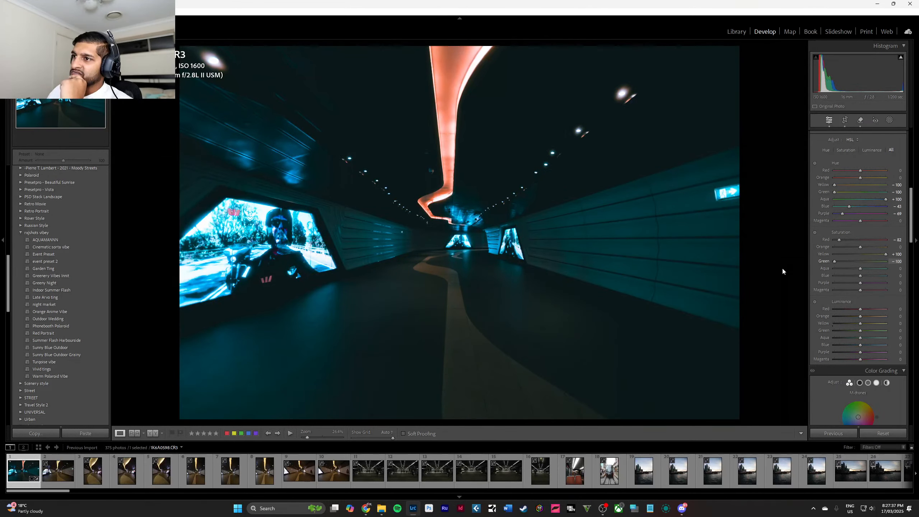
mouse_move(874, 261)
mouse_down()
mouse_move(827, 262)
mouse_move(891, 264)
mouse_move(816, 271)
mouse_move(892, 277)
mouse_move(820, 275)
mouse_move(882, 276)
mouse_up()
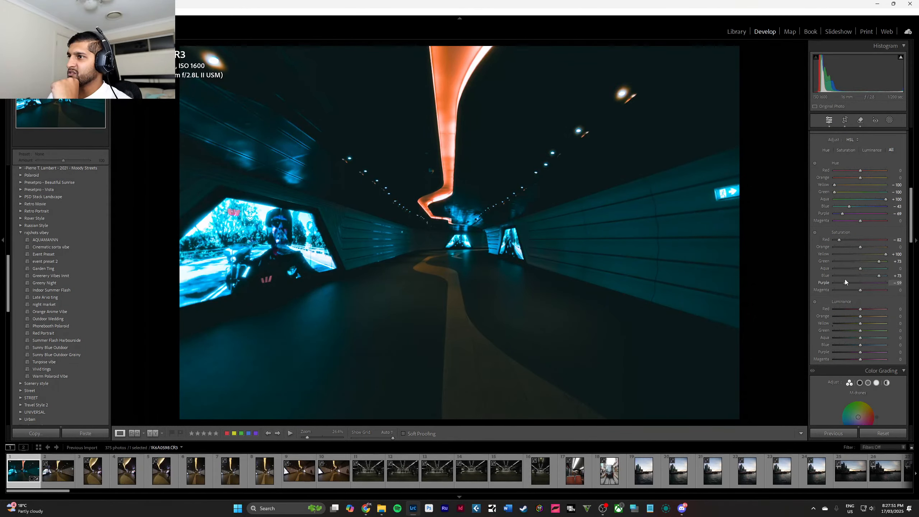
Try different purple and magenta saturation levels and reset both sliders.
drag(877, 281, 834, 293)
double_click(867, 282)
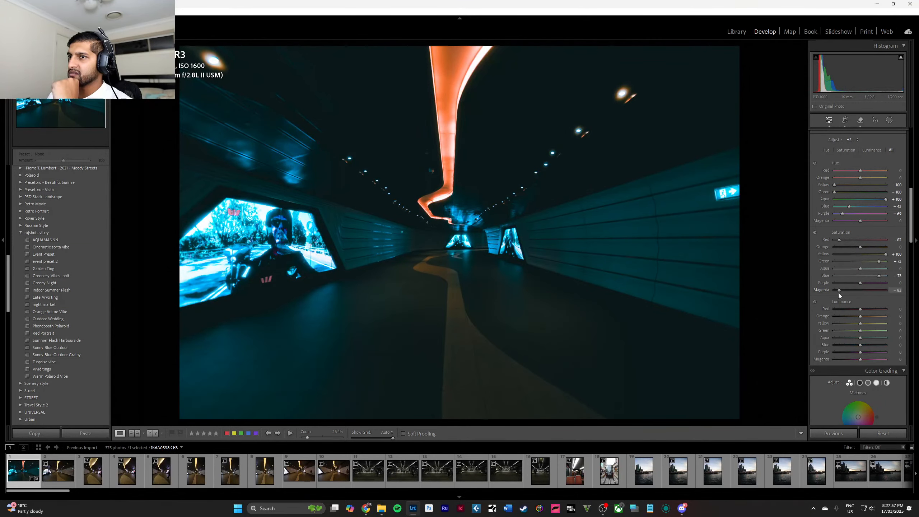
double_click(869, 292)
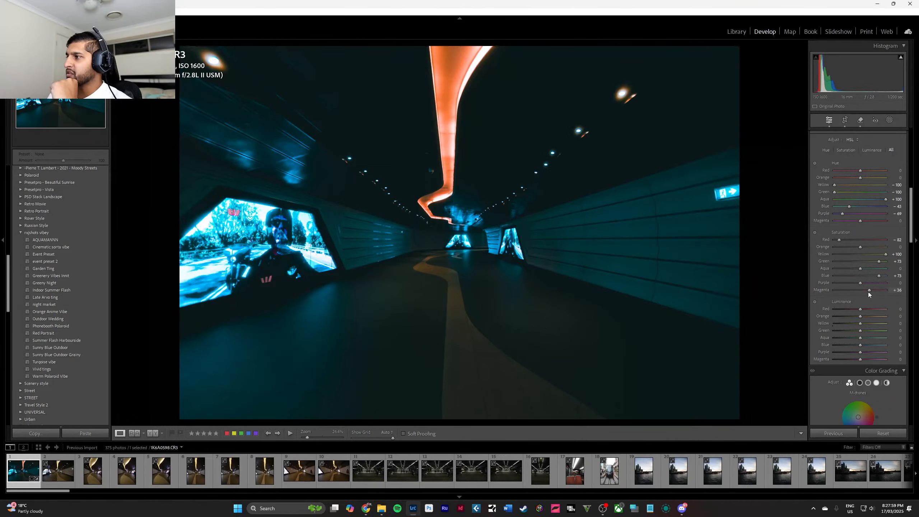
Try orange luminance at -100 and shifts of the yellow luminance, resetting both.
scroll(868, 295, down, 3)
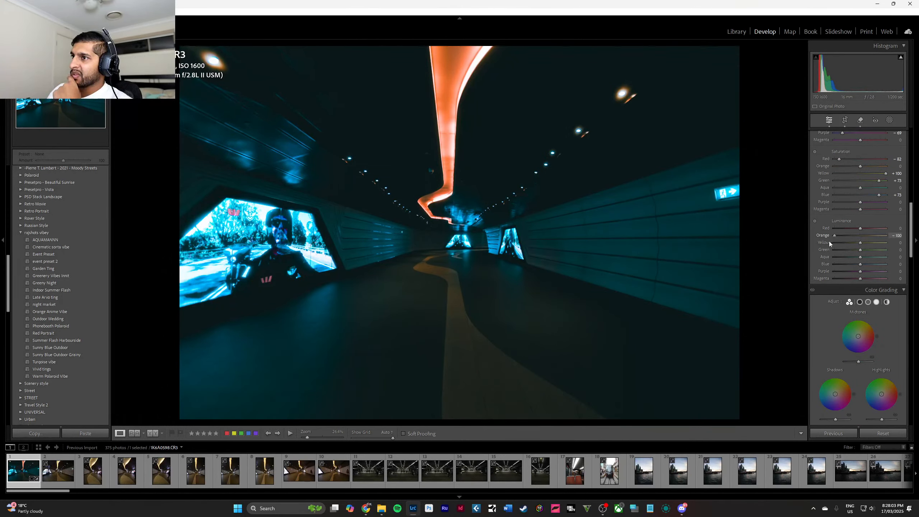
double_click(860, 236)
mouse_move(861, 244)
mouse_down()
mouse_move(900, 249)
mouse_move(826, 252)
mouse_move(878, 250)
mouse_move(864, 252)
mouse_up()
double_click(865, 246)
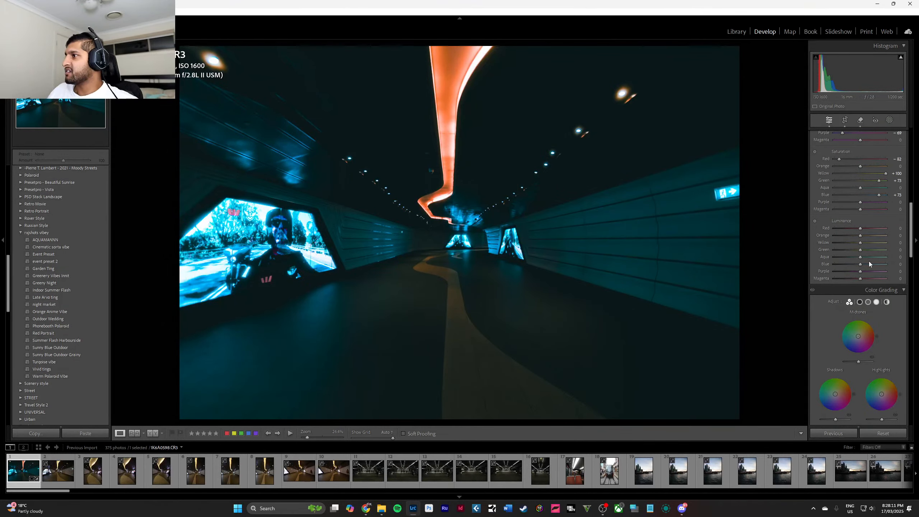
Shift the midtones in color grading to a strong orange at about hue 37 and saturation 80.
scroll(869, 261, down, 4)
scroll(861, 247, up, 2)
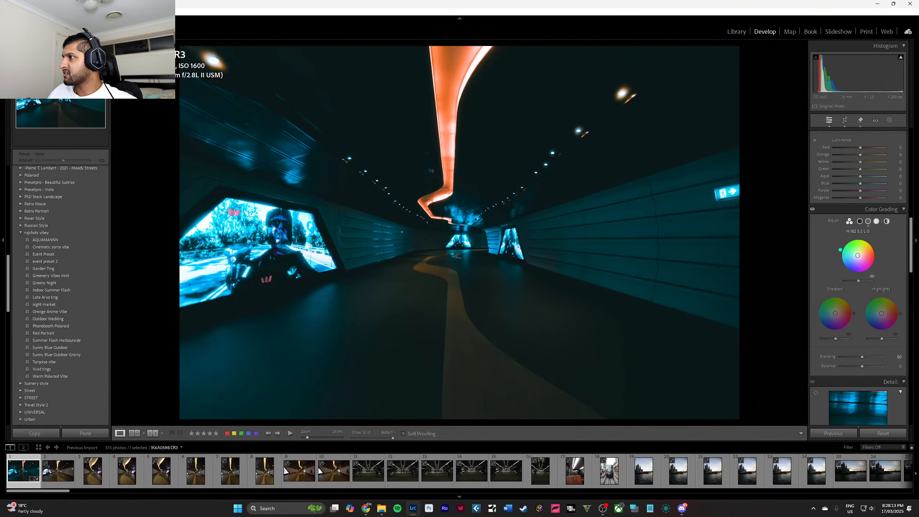
mouse_move(859, 255)
mouse_down()
mouse_move(849, 252)
mouse_move(864, 250)
mouse_move(853, 239)
mouse_move(847, 262)
mouse_move(871, 265)
mouse_move(865, 242)
mouse_move(846, 252)
mouse_move(855, 271)
mouse_move(870, 267)
mouse_move(867, 248)
mouse_up()
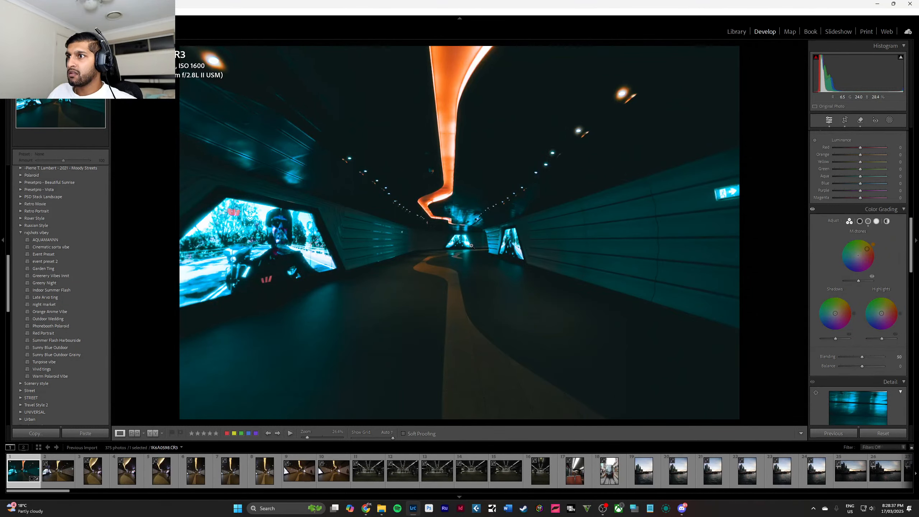
Examine the graded tunnel up close around the far screen, the walls and the ceiling light.
click(464, 252)
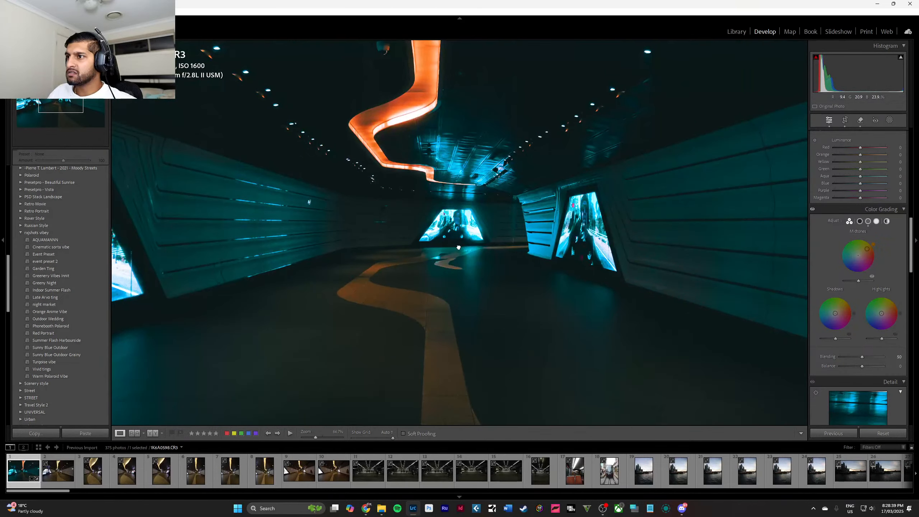
click(459, 247)
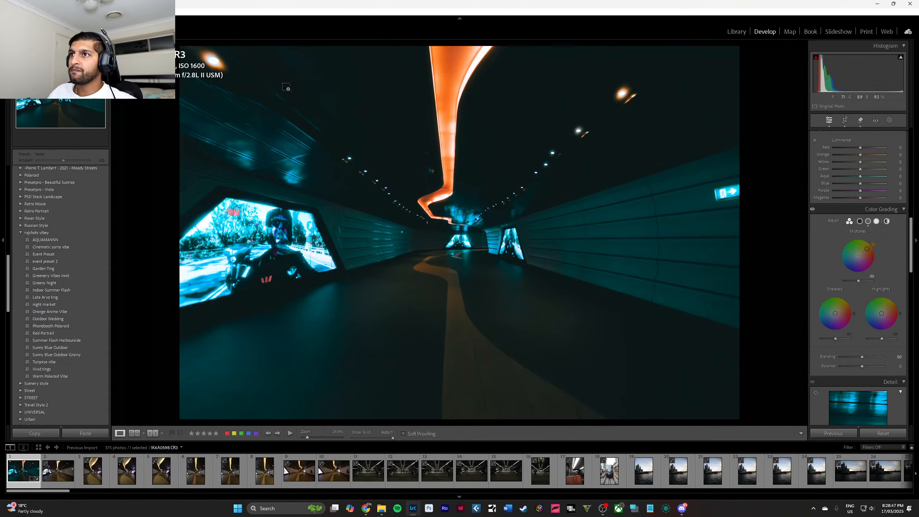
drag(274, 80, 658, 381)
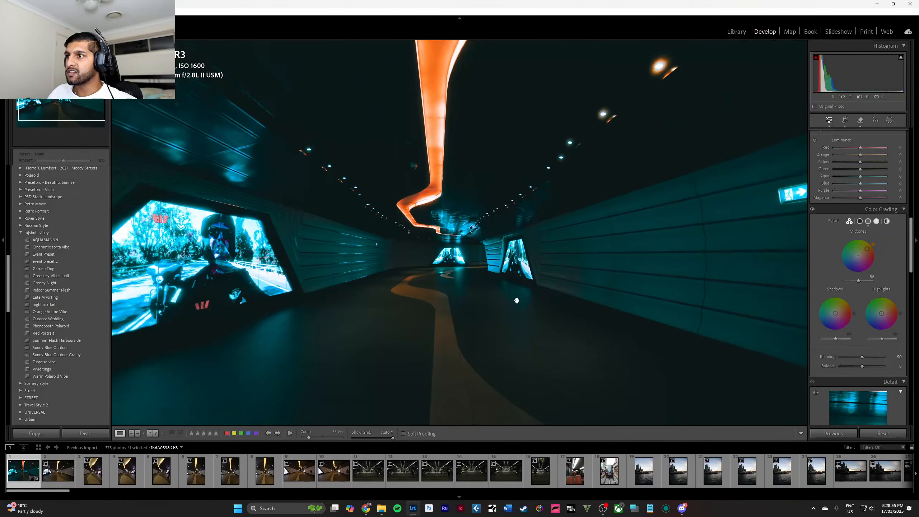
click(434, 238)
drag(365, 154, 499, 274)
click(499, 273)
drag(423, 208, 490, 263)
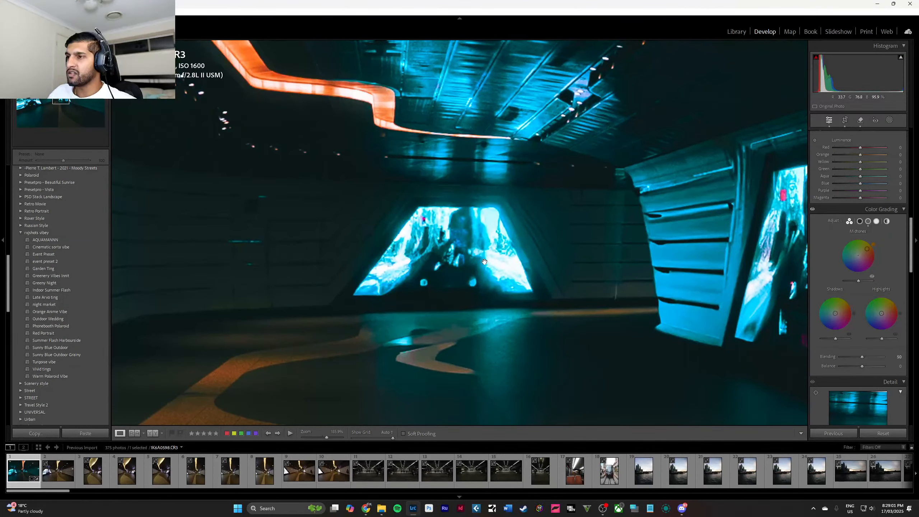
click(464, 259)
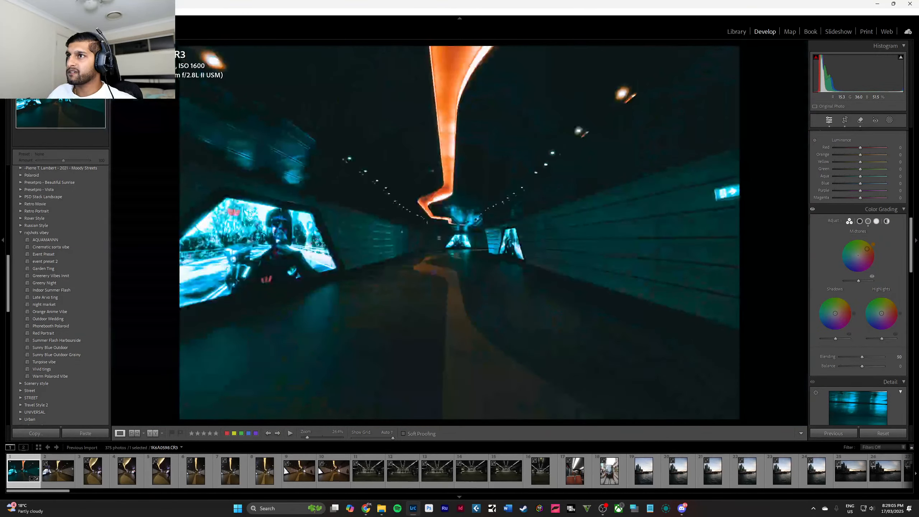
drag(427, 218, 481, 259)
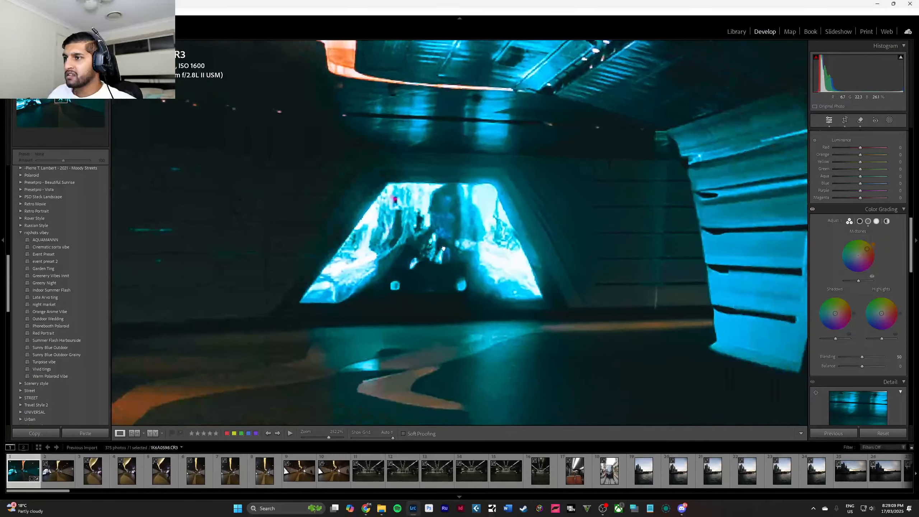
click(444, 248)
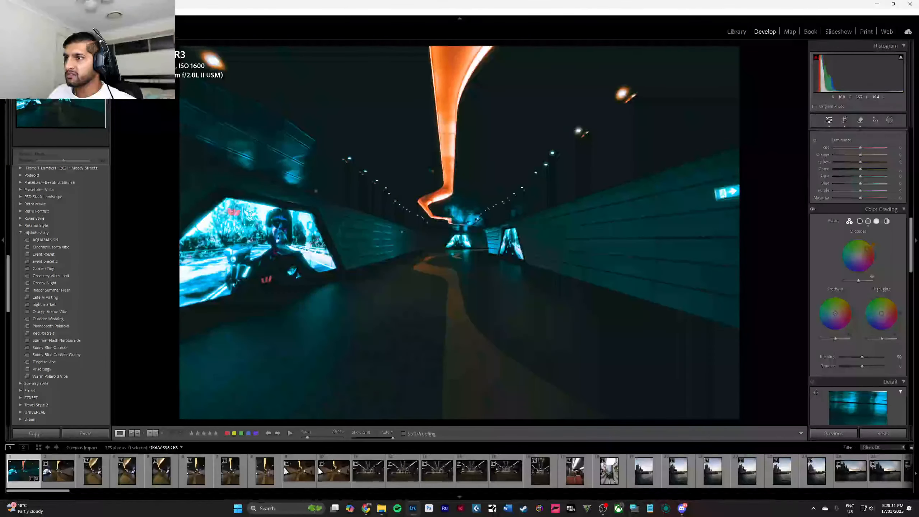
click(417, 228)
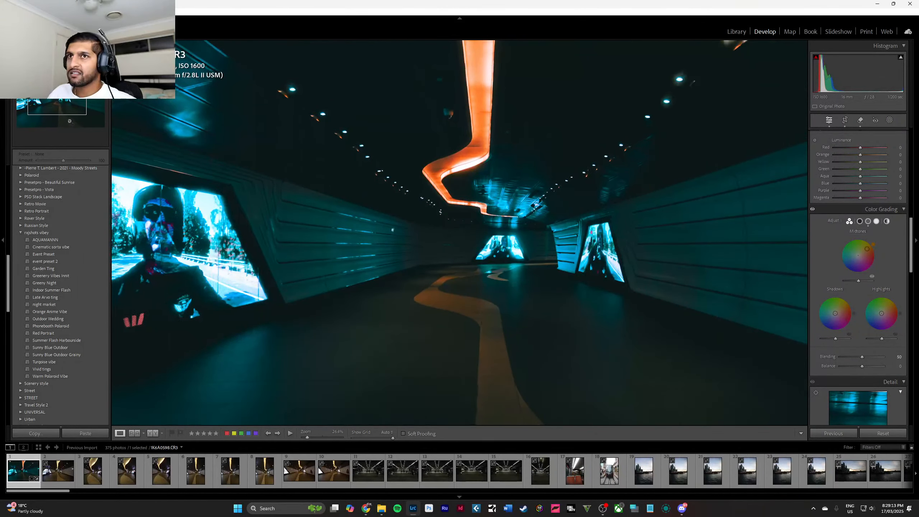
click(417, 181)
click(417, 142)
mouse_move(57, 92)
mouse_down()
mouse_move(44, 97)
mouse_move(64, 112)
mouse_move(59, 98)
mouse_up()
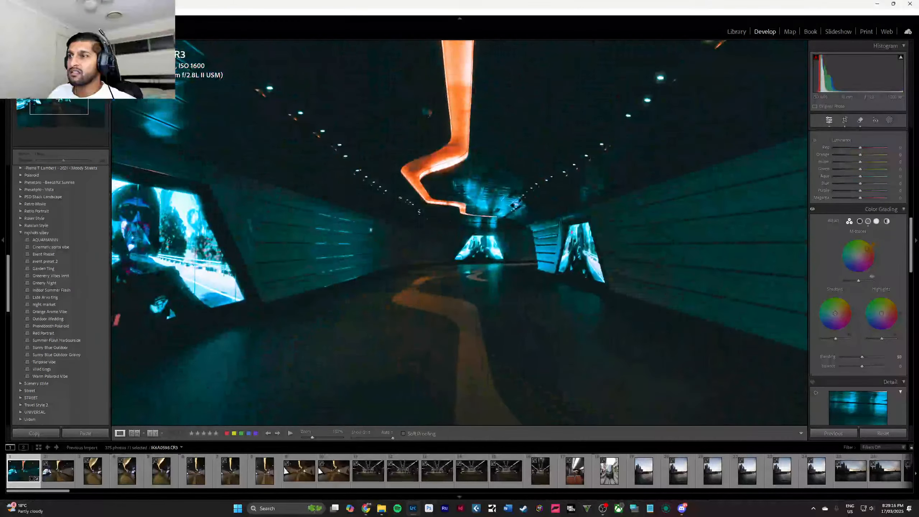
click(368, 227)
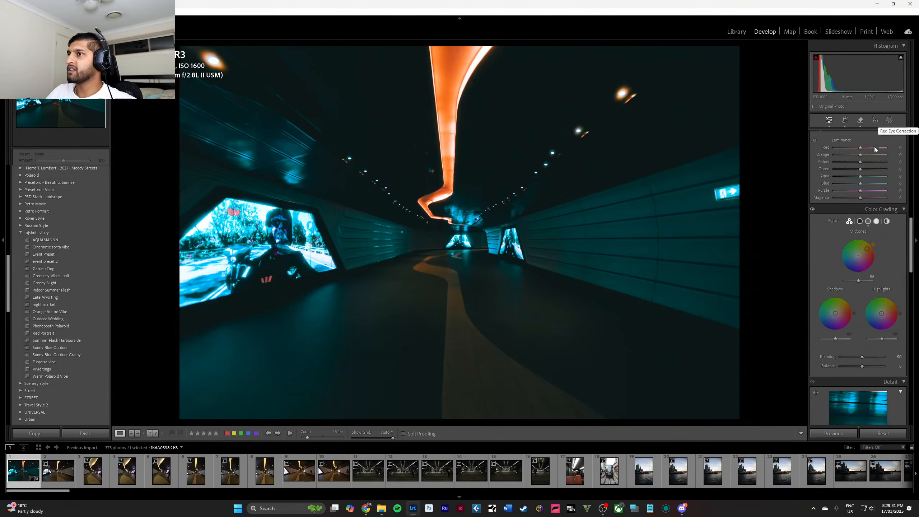
Set the yellow luminance to +27.
scroll(855, 173, up, 2)
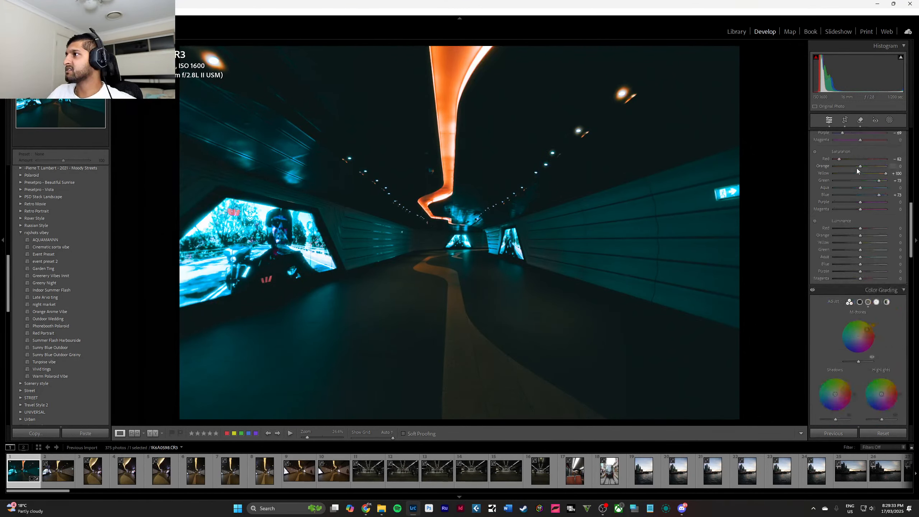
mouse_move(860, 243)
mouse_down()
mouse_move(871, 244)
mouse_move(815, 236)
mouse_move(867, 241)
mouse_move(843, 264)
mouse_move(879, 267)
mouse_move(862, 270)
mouse_up()
Give the shadows a faint green tint in color grading and compare the photo with and without it.
scroll(872, 269, down, 3)
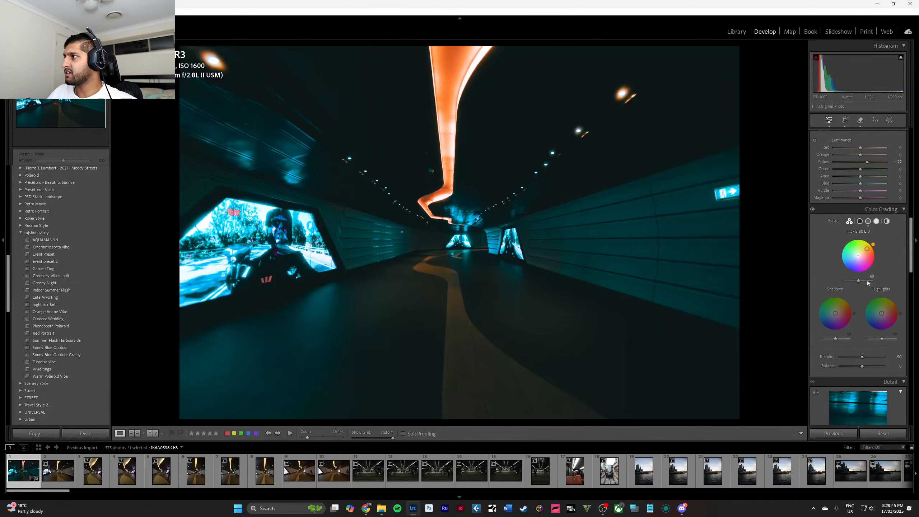
mouse_move(836, 314)
mouse_down()
mouse_move(826, 323)
mouse_move(848, 302)
mouse_move(834, 315)
mouse_up()
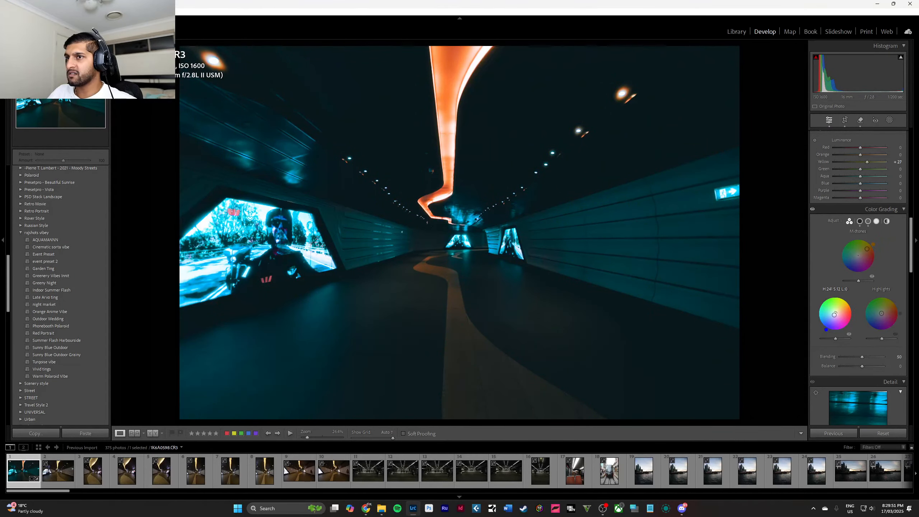
drag(834, 315, 834, 312)
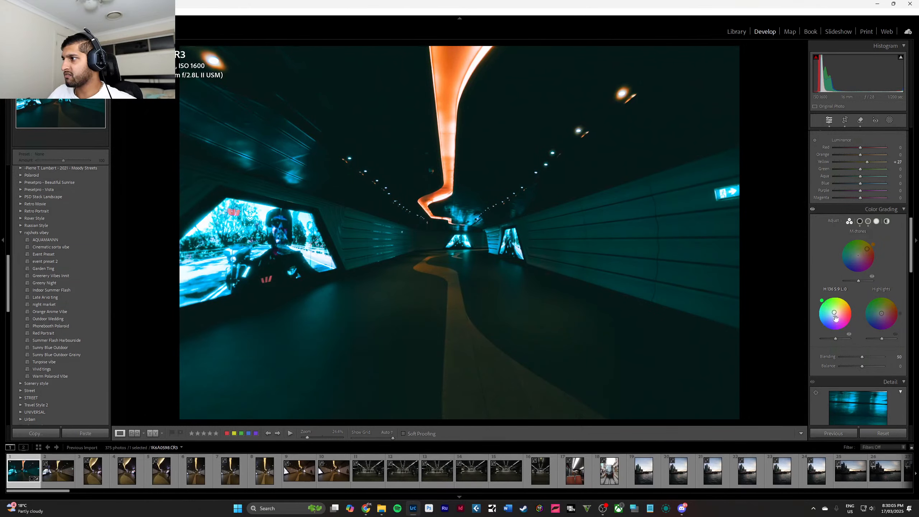
click(849, 335)
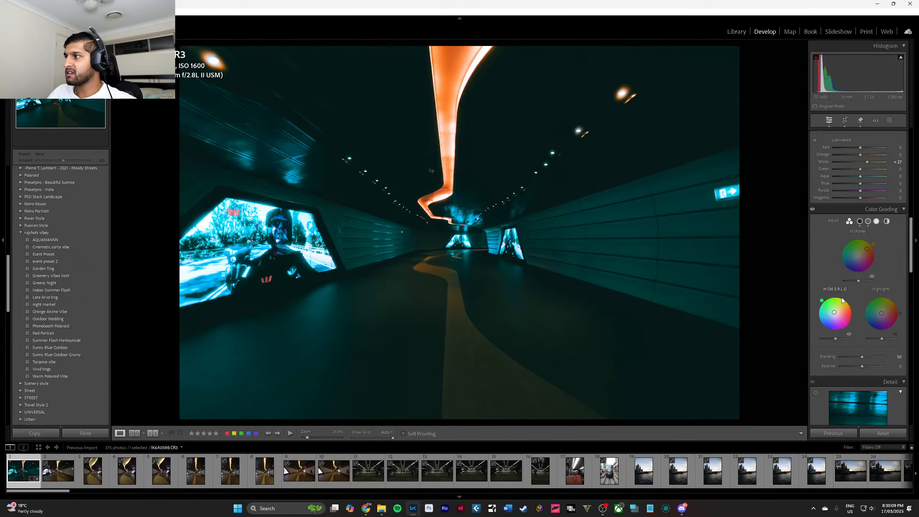
Try a saturated blue in the highlights and settle on a yellow tint at hue 57 and saturation 17.
mouse_move(882, 313)
mouse_down()
mouse_move(891, 303)
mouse_move(894, 316)
mouse_move(867, 314)
mouse_move(883, 298)
mouse_move(893, 303)
mouse_move(873, 329)
mouse_up()
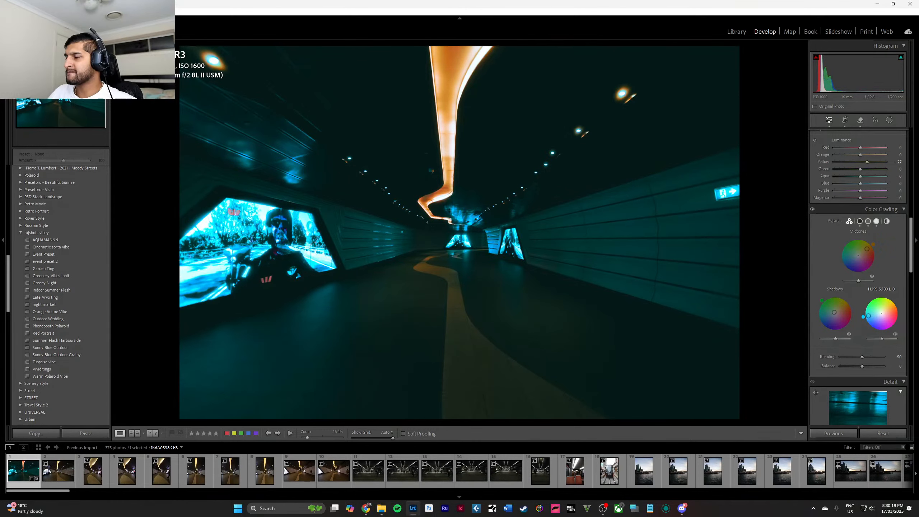
mouse_move(869, 316)
mouse_down()
mouse_move(885, 298)
mouse_move(892, 305)
mouse_move(883, 311)
mouse_up()
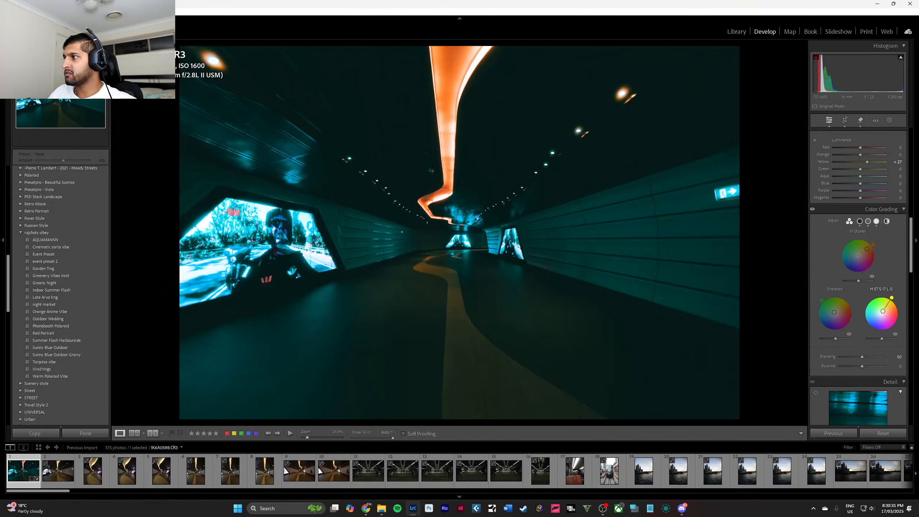
Set the sharpening amount to 58, radius to 1.3 and masking to 22.
scroll(840, 310, down, 6)
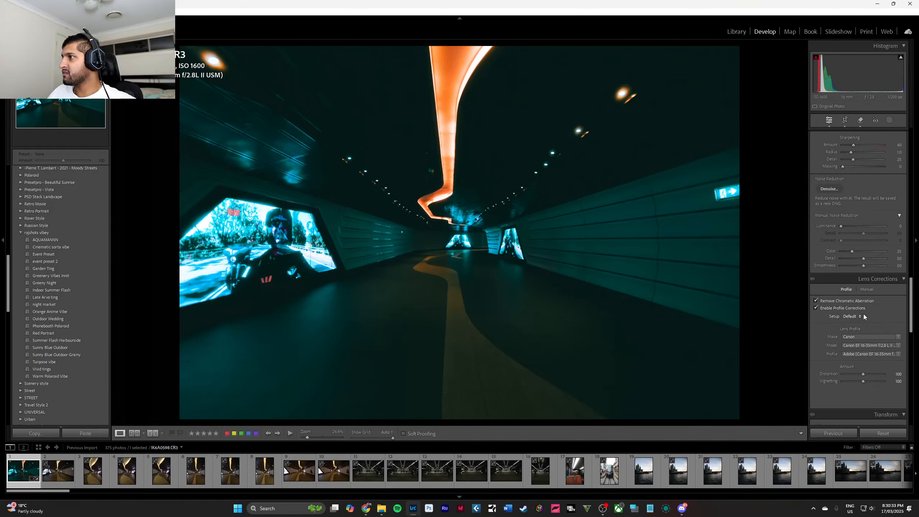
scroll(861, 311, up, 2)
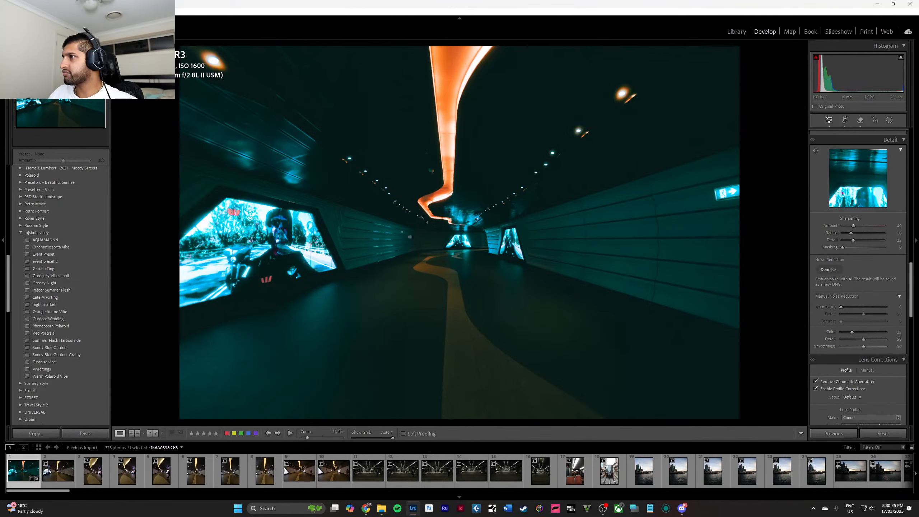
click(423, 209)
click(410, 233)
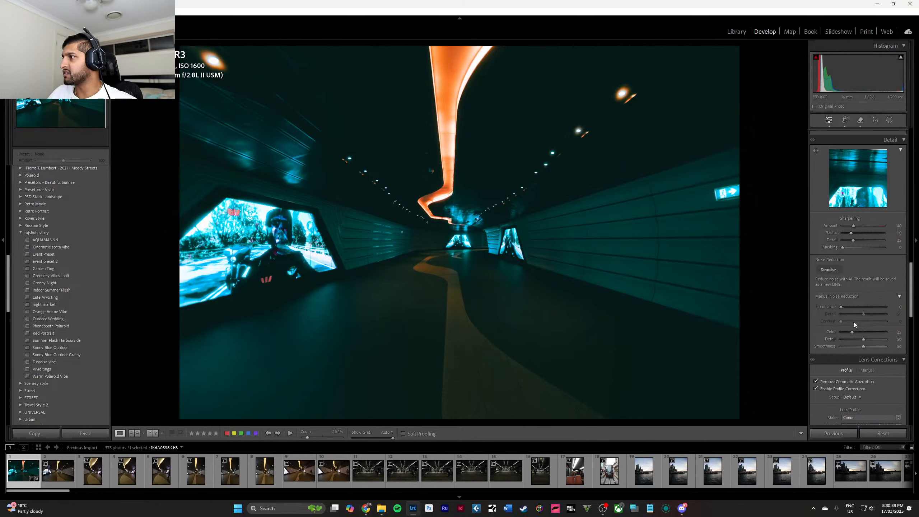
drag(854, 229, 853, 252)
click(855, 232)
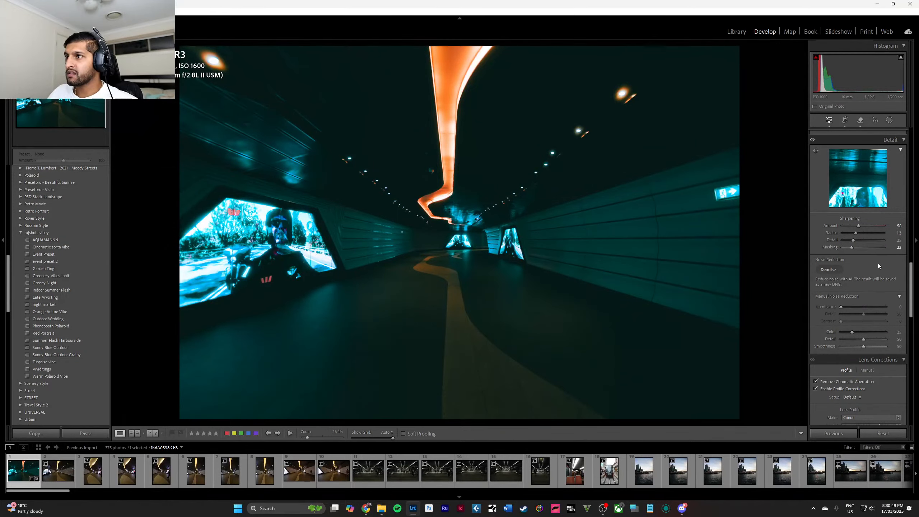
Darken the photo's edges with a post-crop vignette amount of -10.
scroll(872, 261, down, 5)
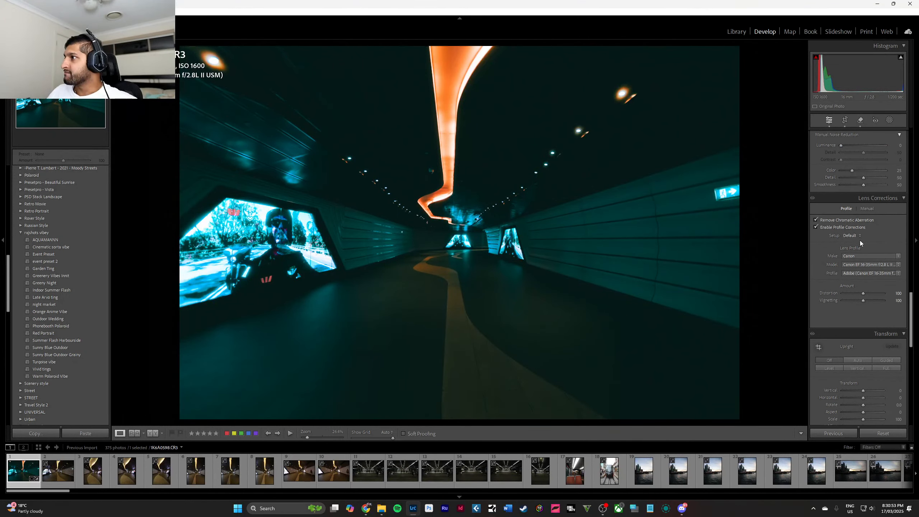
scroll(856, 234, down, 7)
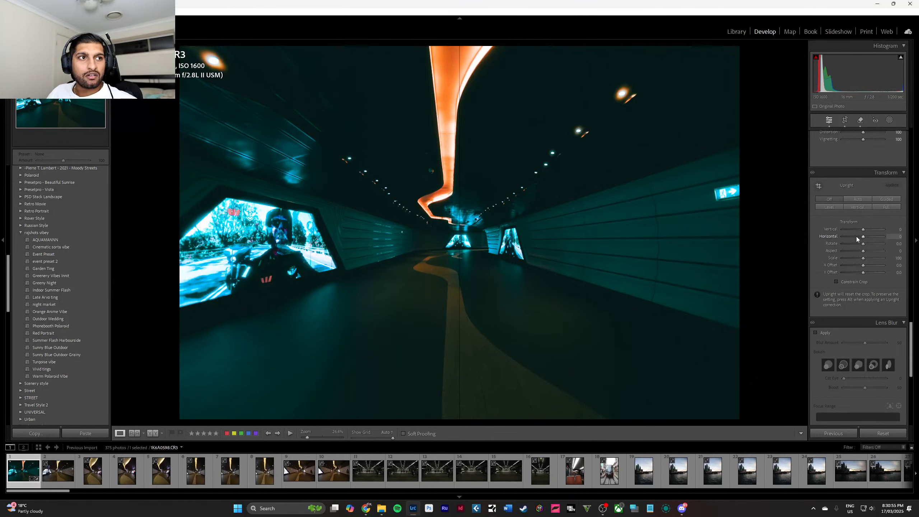
scroll(855, 244, down, 3)
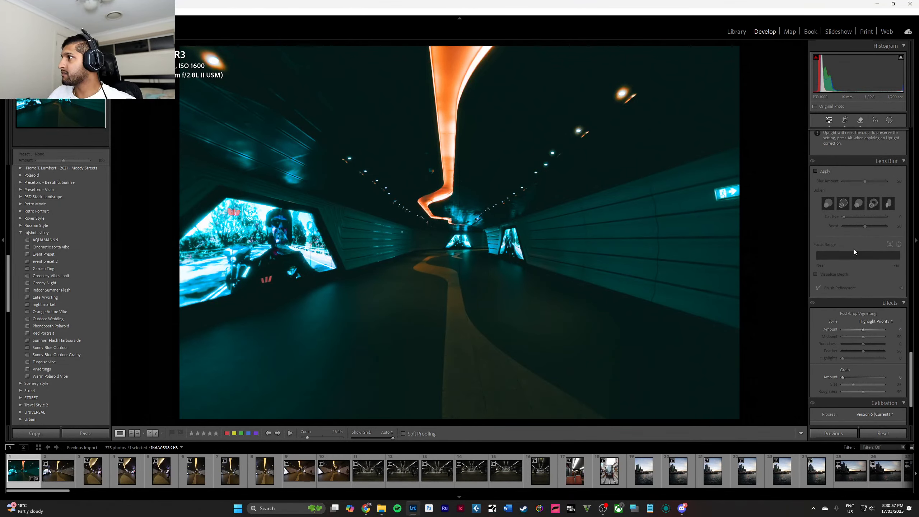
scroll(857, 252, down, 3)
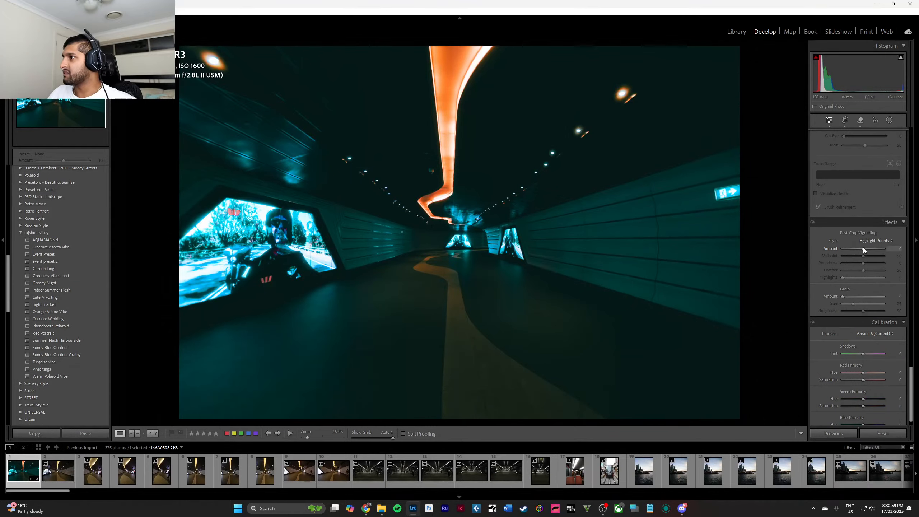
mouse_move(864, 248)
mouse_down()
mouse_move(851, 247)
mouse_move(863, 251)
mouse_up()
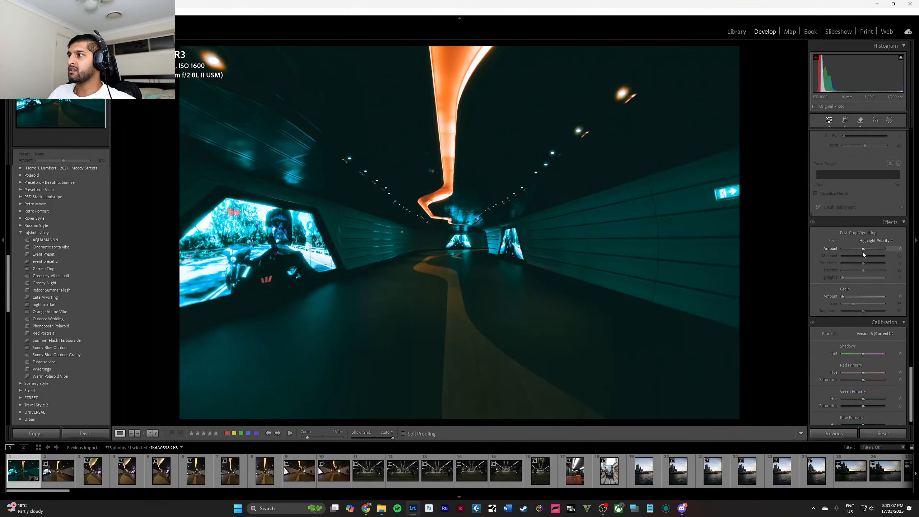
key(Down)
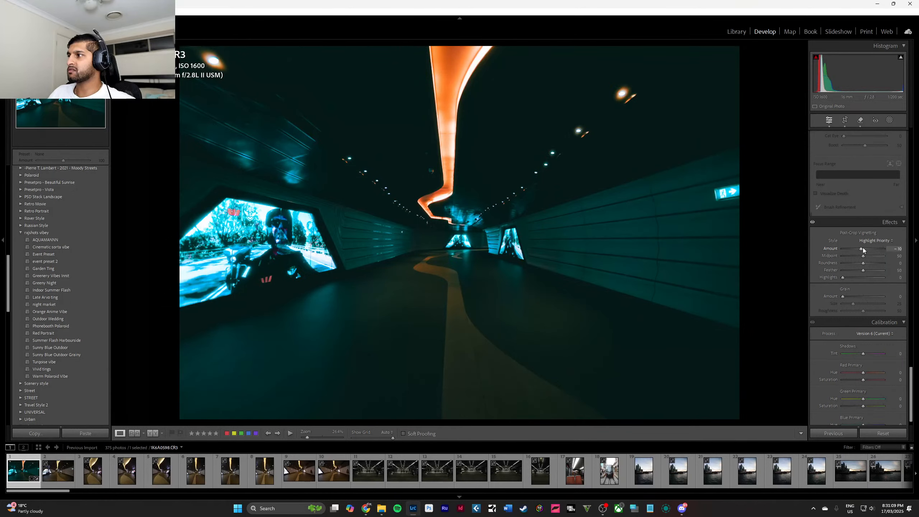
key(Down)
Try heavy film grain on the photo with the size and roughness at 100, and inspect the effect.
scroll(877, 273, down, 1)
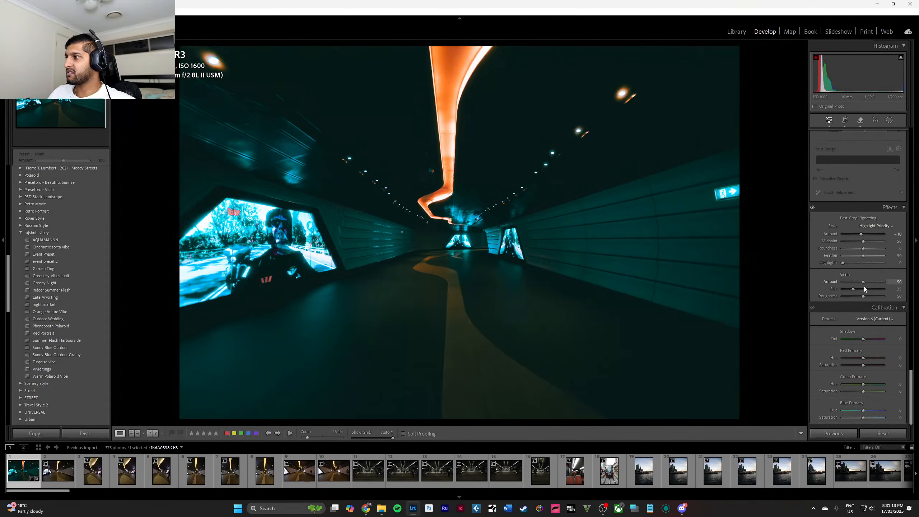
drag(854, 290, 885, 282)
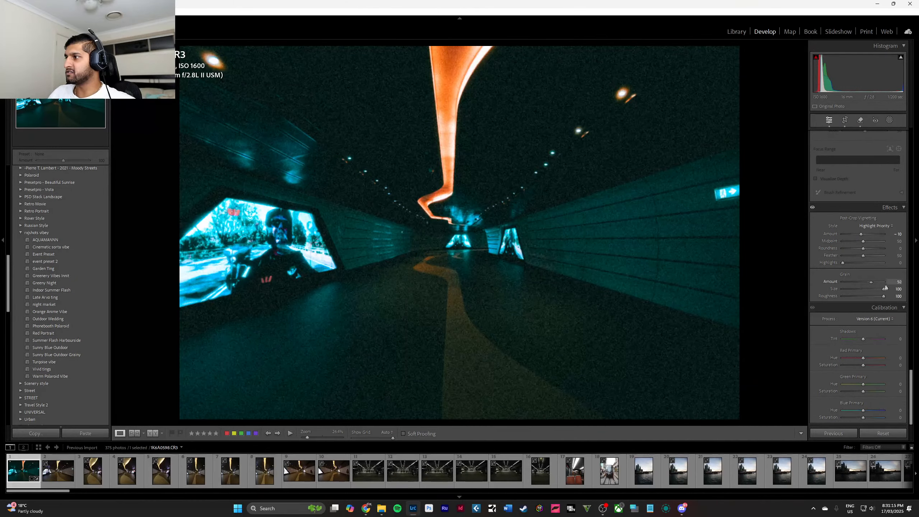
click(444, 238)
click(444, 239)
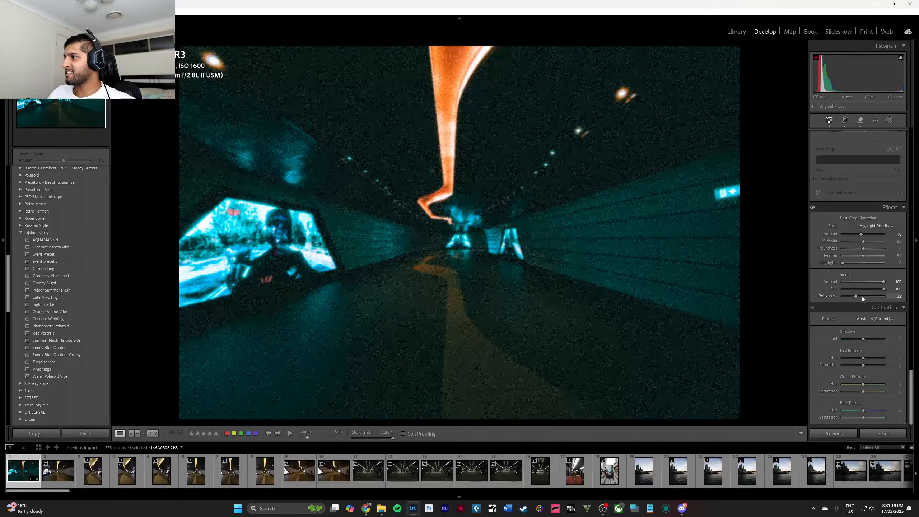
Try subtler grain with amount 26, size 44 and roughness 62, and take the grain amount back to 0.
drag(860, 288, 854, 282)
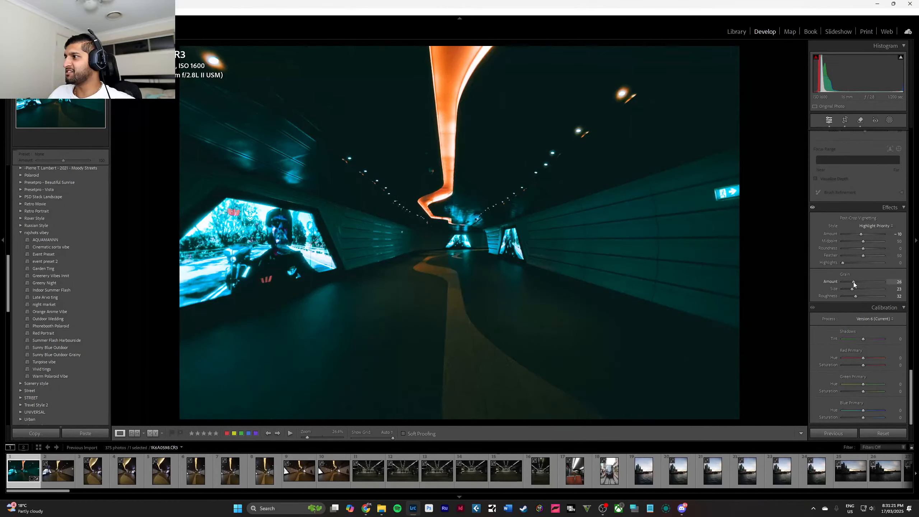
click(865, 291)
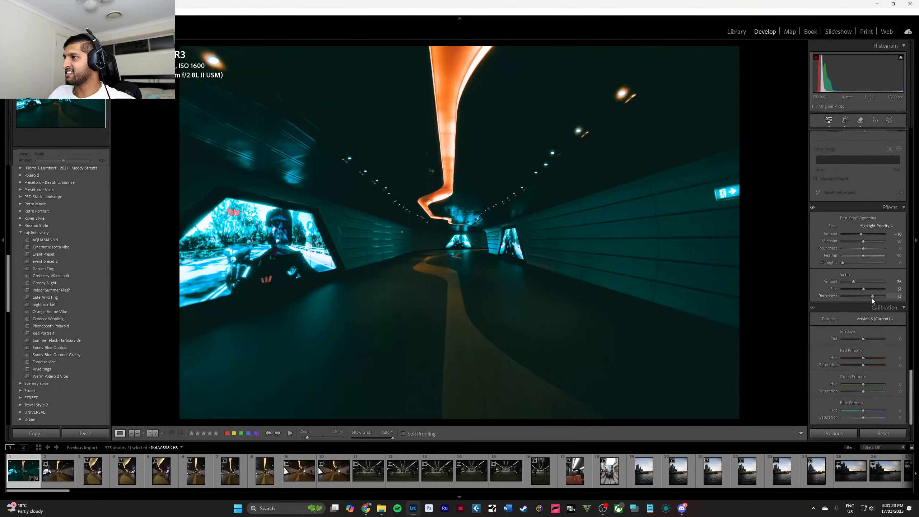
click(865, 296)
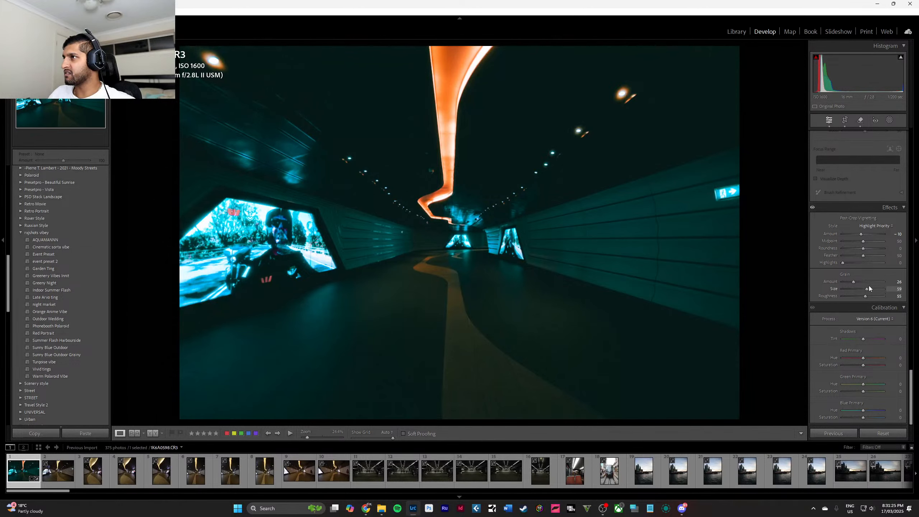
drag(871, 290, 883, 296)
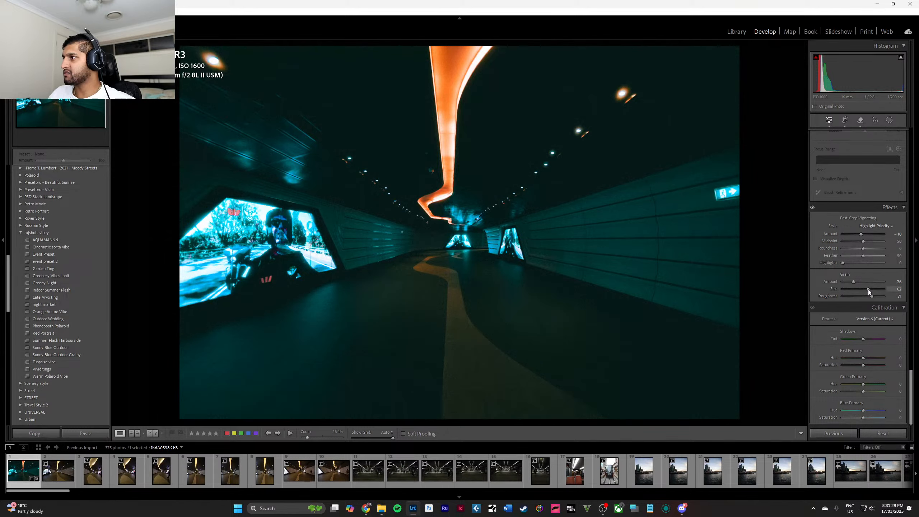
drag(869, 297, 869, 297)
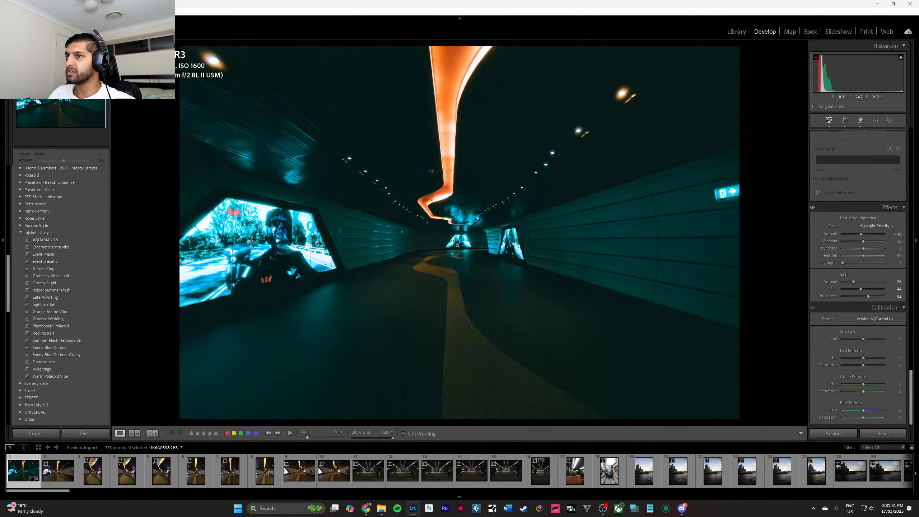
click(455, 239)
click(455, 239)
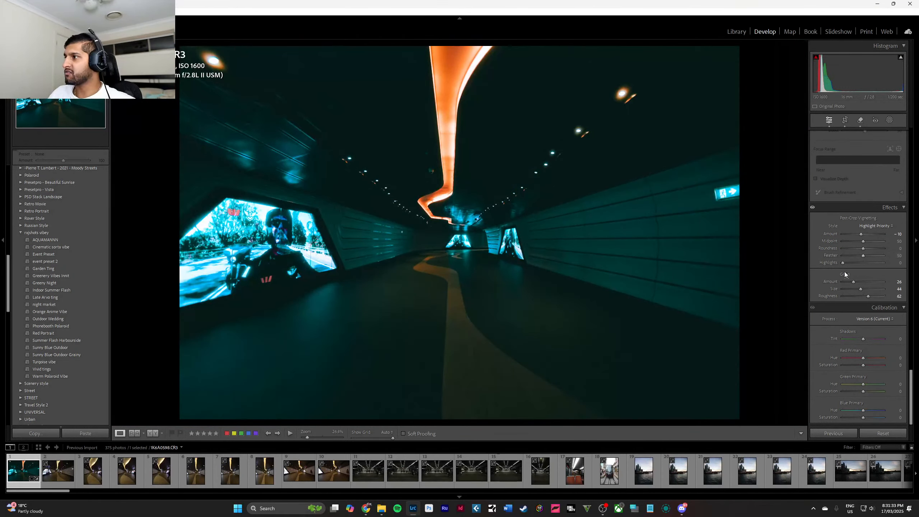
drag(852, 284, 819, 282)
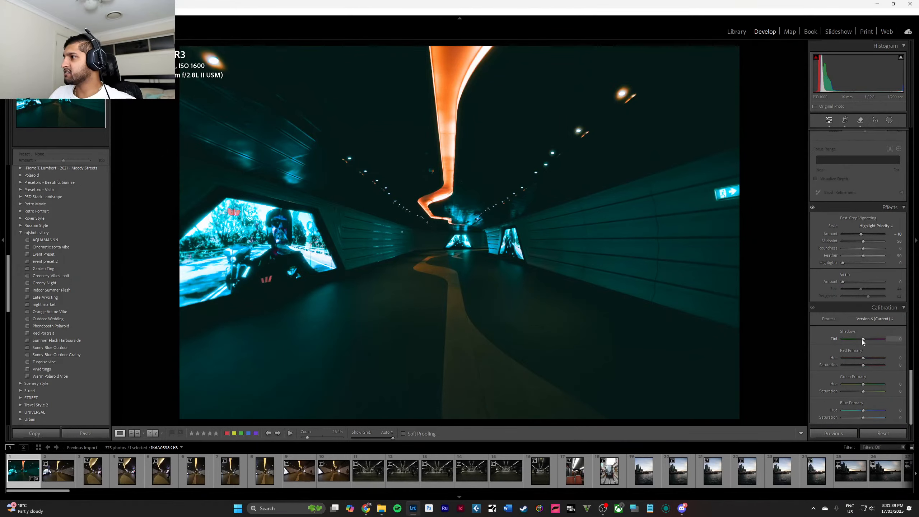
In calibration, set the shadows tint to +25, the red primary hue to +100 and the red primary saturation to +2.
mouse_move(862, 341)
mouse_down()
mouse_move(835, 339)
mouse_move(897, 343)
mouse_move(852, 343)
mouse_move(875, 338)
mouse_move(854, 337)
mouse_move(870, 342)
mouse_move(862, 344)
mouse_up()
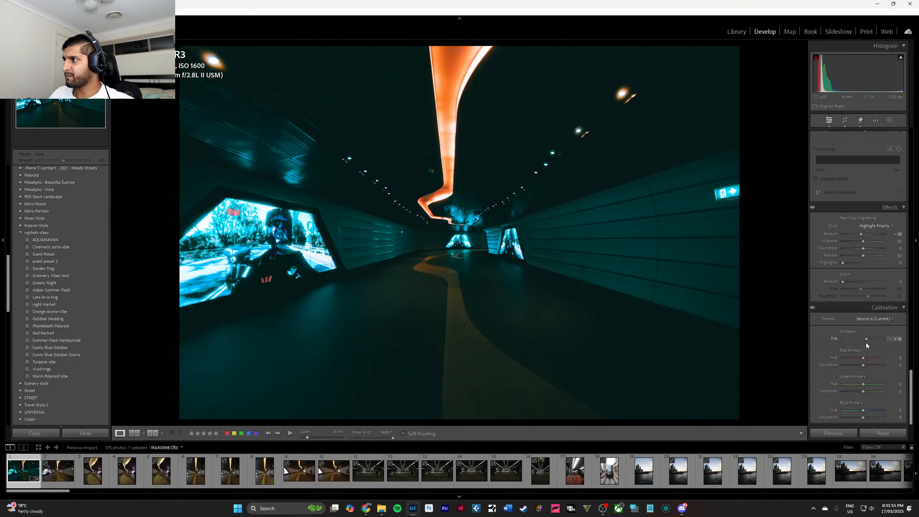
drag(863, 358, 918, 353)
mouse_move(865, 370)
mouse_down()
mouse_move(878, 363)
mouse_move(868, 361)
mouse_up()
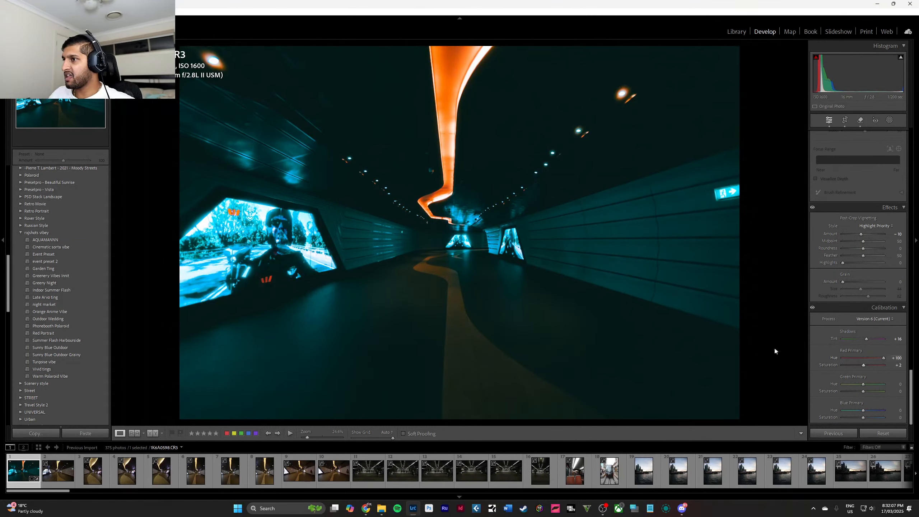
click(431, 288)
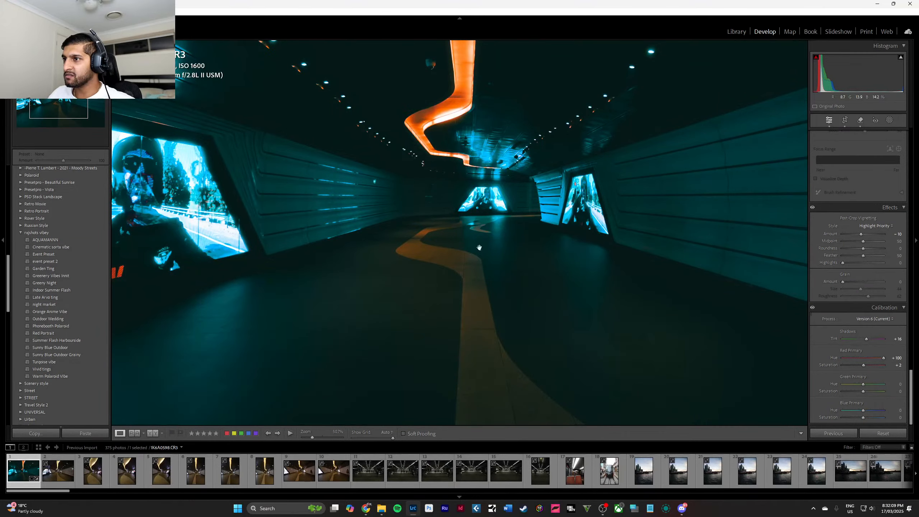
click(580, 325)
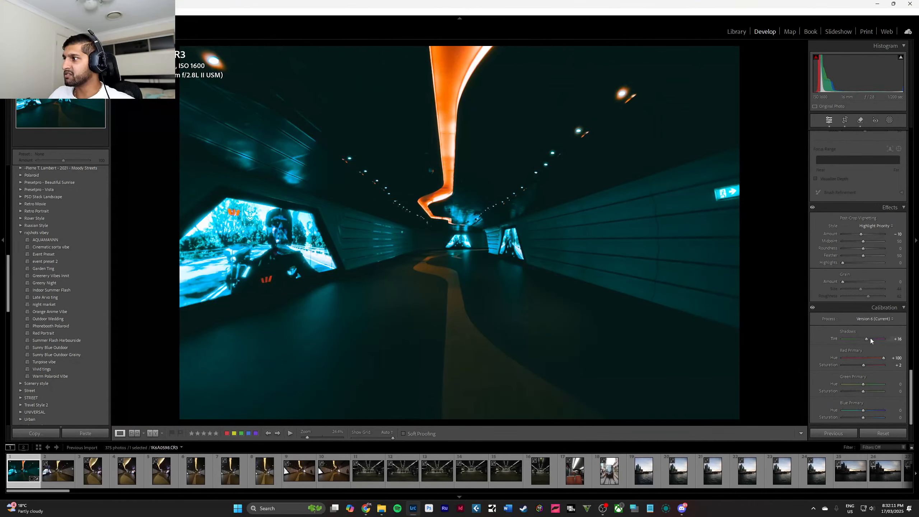
mouse_move(867, 340)
mouse_down()
mouse_move(825, 337)
mouse_move(892, 337)
mouse_move(870, 337)
mouse_up()
In the color mixer, test the aqua hue at -100, restore it to +100, and set the blue hue to -41.
scroll(883, 313, up, 15)
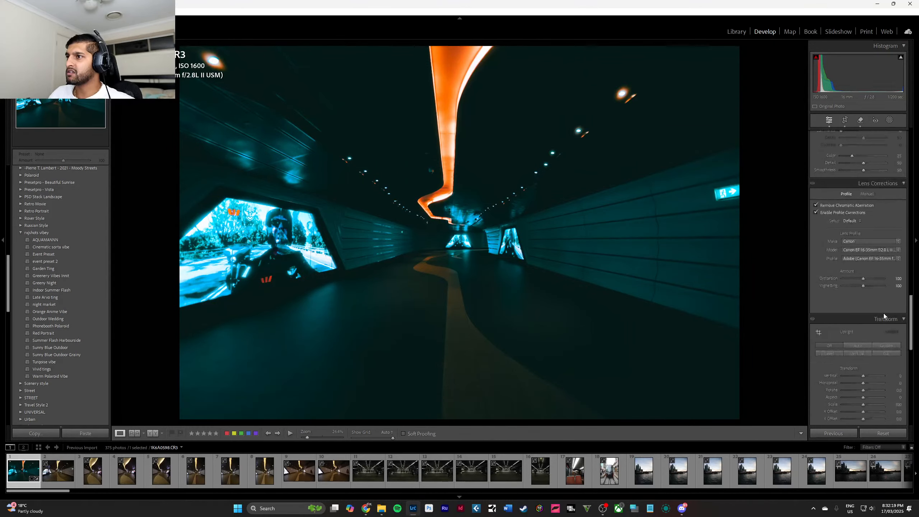
scroll(867, 317, down, 5)
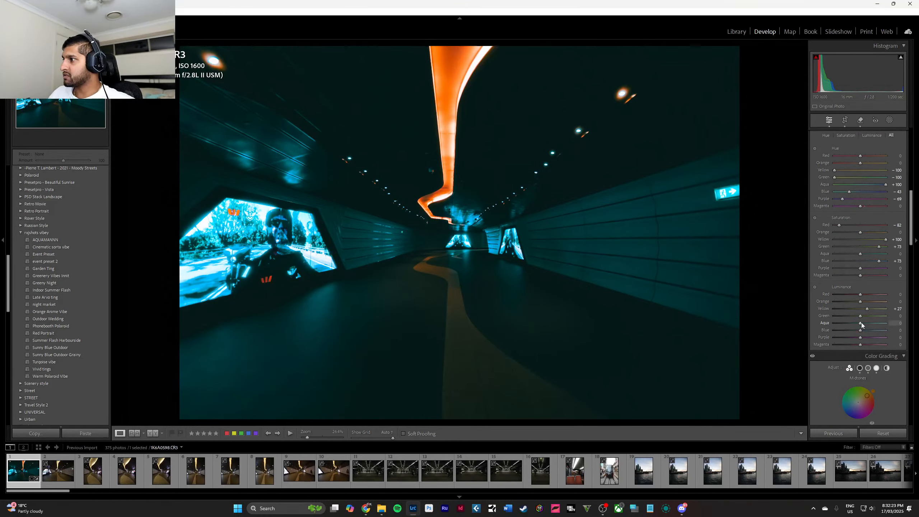
double_click(864, 322)
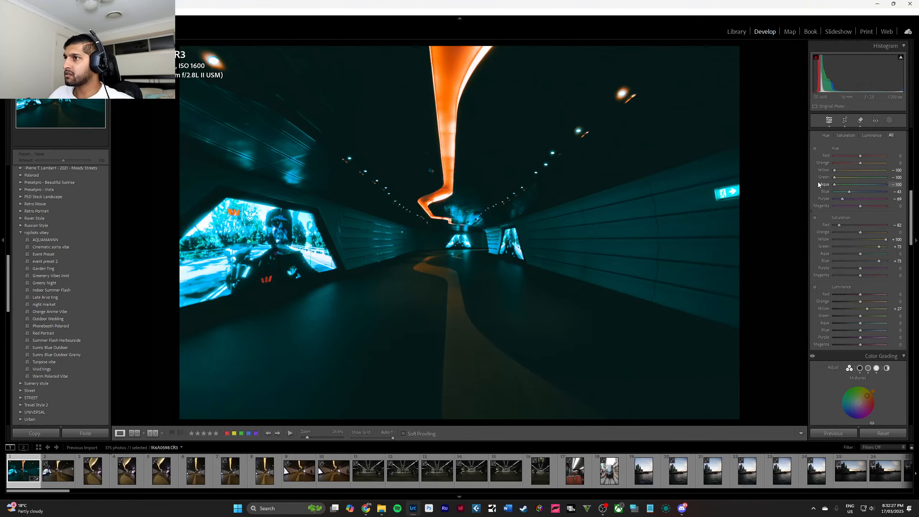
drag(834, 184, 844, 187)
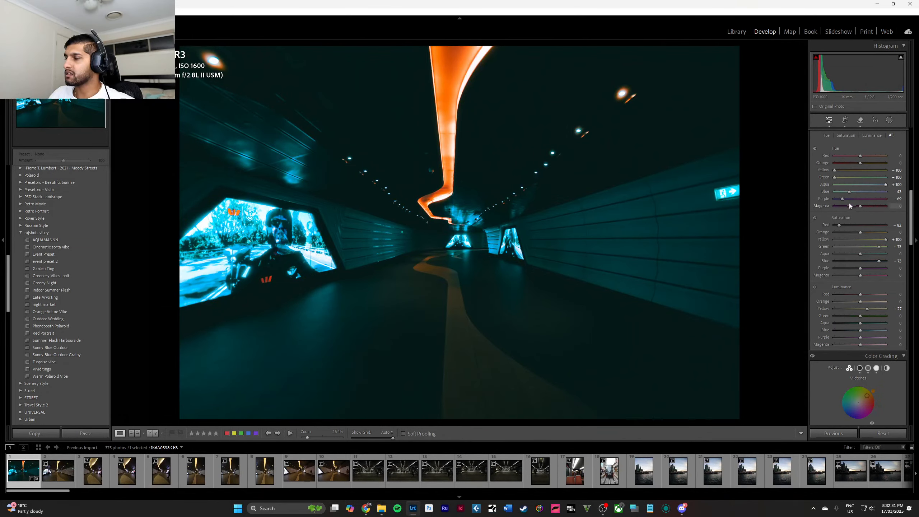
mouse_move(849, 191)
mouse_down()
mouse_move(835, 191)
mouse_move(883, 191)
mouse_move(841, 189)
mouse_move(853, 191)
mouse_up()
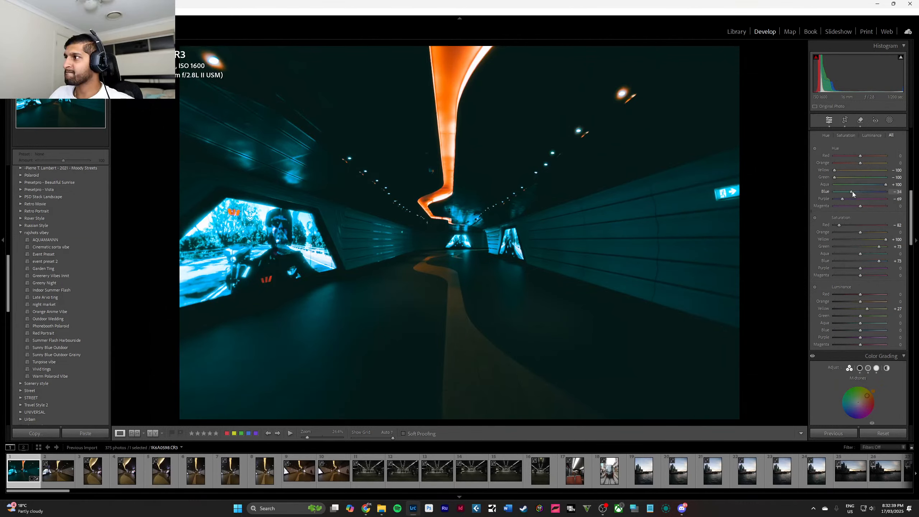
Set the calibration's green primary hue to -25 and shift the blue primary hue slightly toward negative.
scroll(873, 261, down, 10)
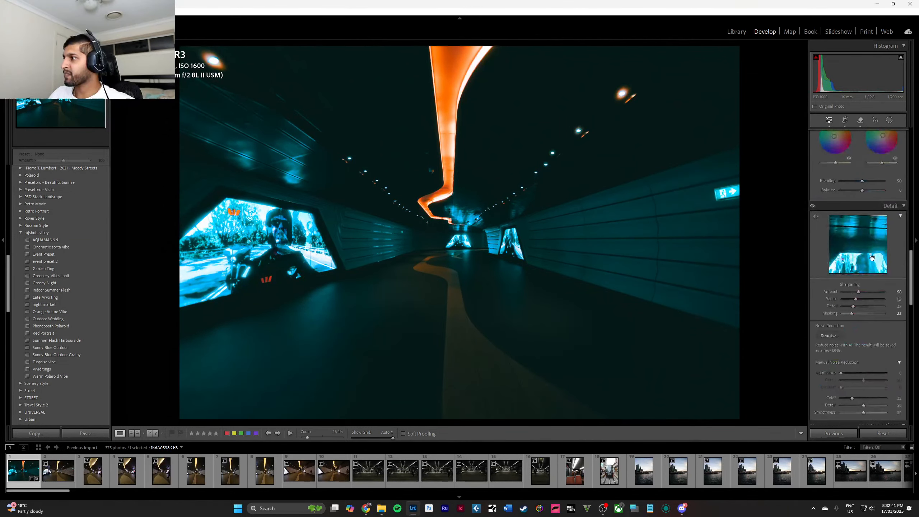
scroll(873, 261, down, 5)
scroll(871, 275, down, 5)
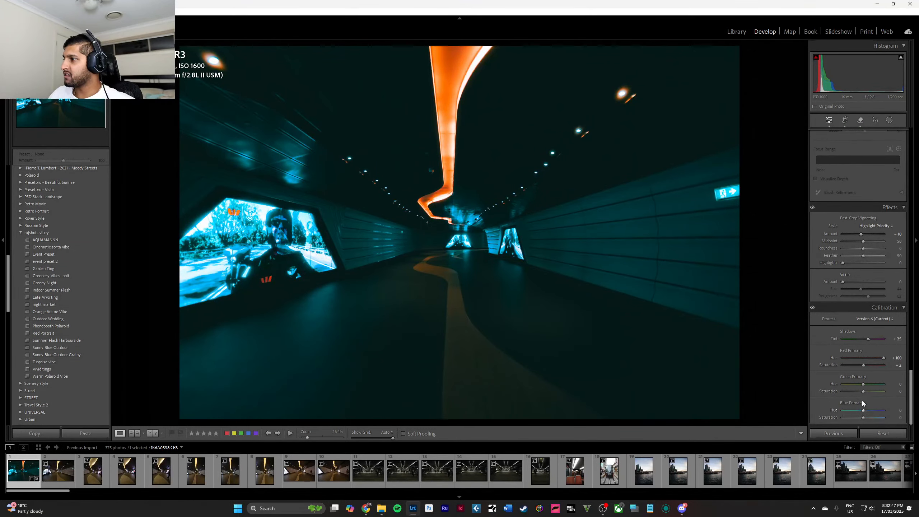
mouse_move(862, 384)
mouse_down()
mouse_move(894, 382)
mouse_move(824, 372)
mouse_move(887, 374)
mouse_move(818, 373)
mouse_move(859, 375)
mouse_up()
mouse_move(863, 411)
mouse_down()
mouse_move(885, 403)
mouse_move(823, 398)
mouse_move(879, 405)
mouse_move(864, 405)
mouse_up()
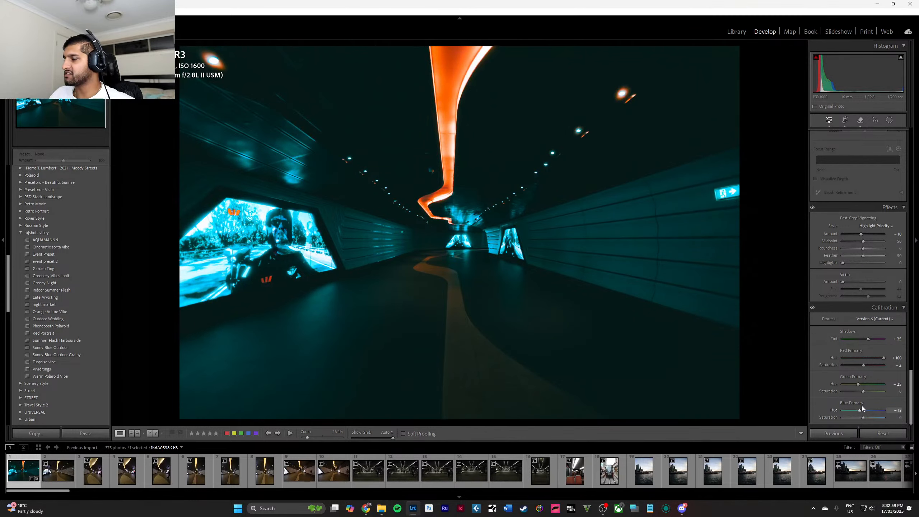
Create a brush mask and paint it over the large illuminated screen on the tunnel's left wall.
scroll(890, 298, up, 15)
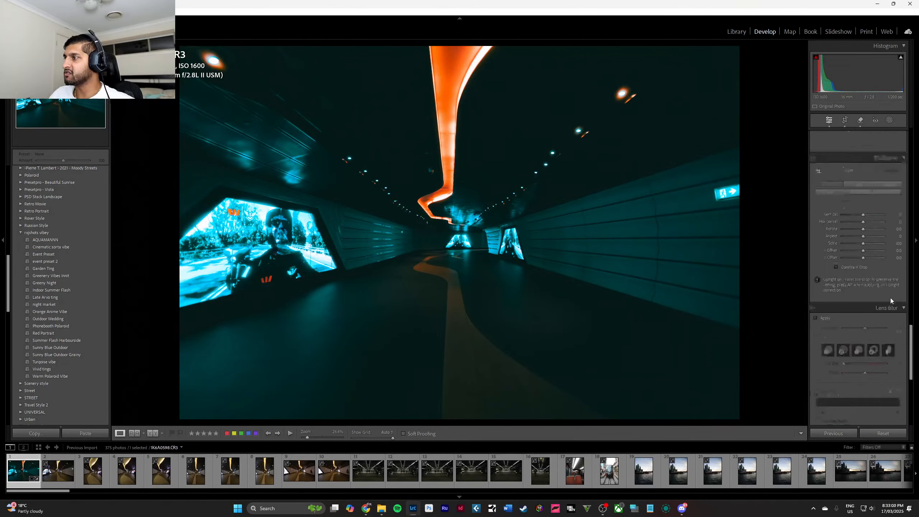
click(891, 121)
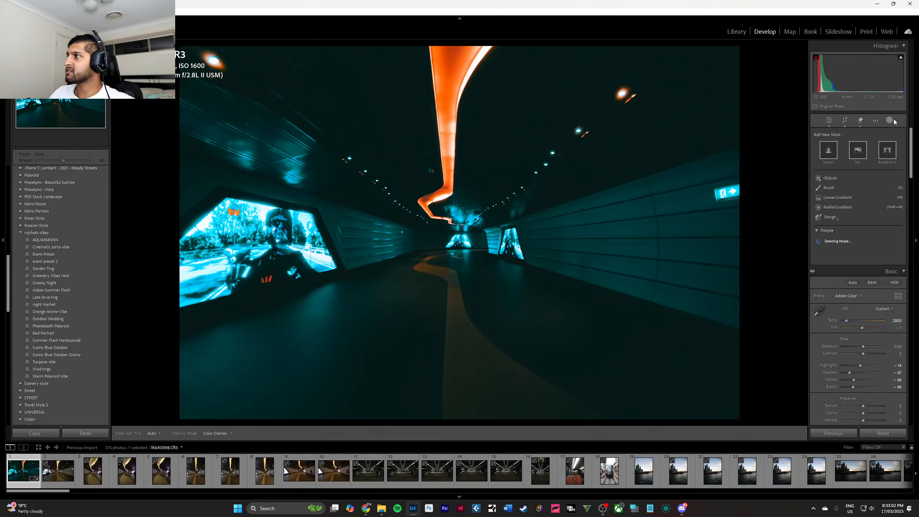
click(848, 185)
key(h)
key(bracketleft)
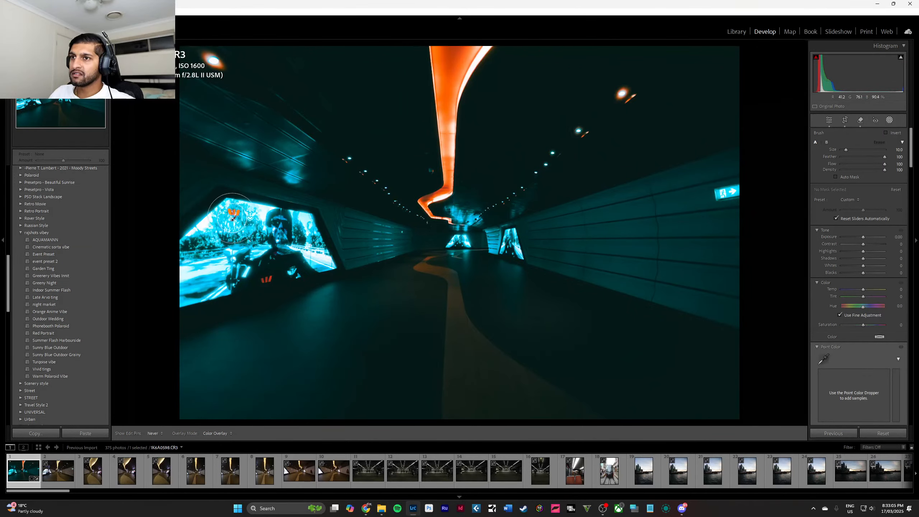
mouse_move(232, 206)
mouse_down()
mouse_move(279, 221)
mouse_move(320, 259)
mouse_move(235, 267)
mouse_move(204, 234)
mouse_move(202, 286)
mouse_move(223, 283)
mouse_up()
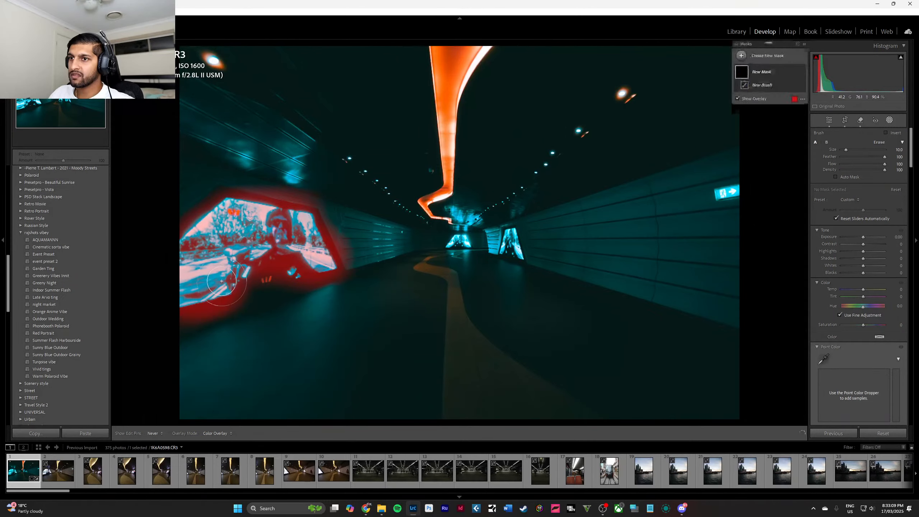
Extend the brush mask over the orange ceiling light strip and the two small screens at the tunnel's far end.
mouse_move(465, 53)
mouse_down()
mouse_move(445, 180)
mouse_move(427, 203)
mouse_move(452, 224)
mouse_up()
scroll(438, 193, down, 7)
scroll(428, 209, down, 2)
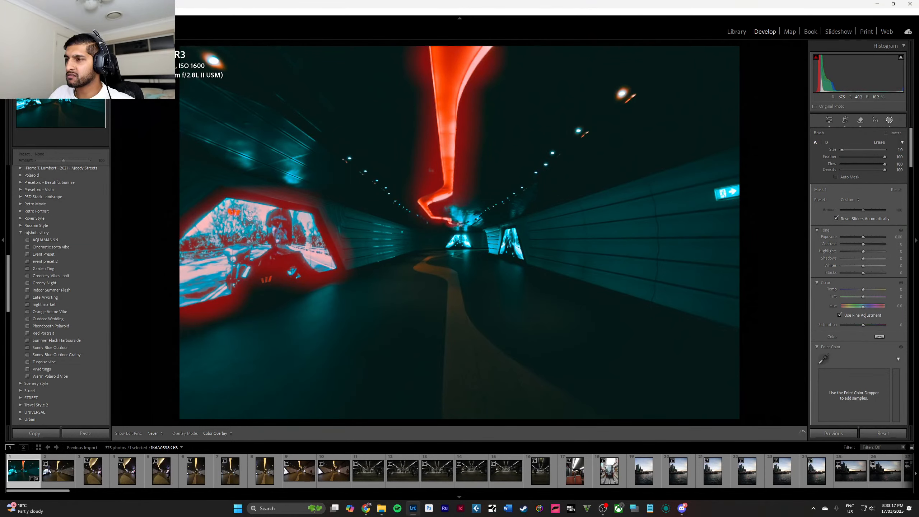
scroll(457, 236, up, 3)
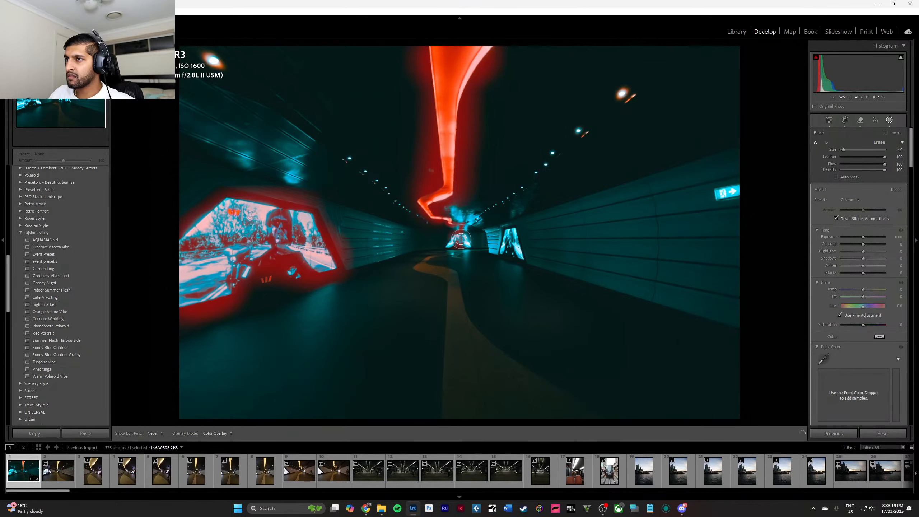
mouse_move(461, 239)
mouse_down()
mouse_move(467, 244)
mouse_move(454, 235)
mouse_move(453, 243)
mouse_move(467, 248)
mouse_move(506, 235)
mouse_move(521, 254)
mouse_move(500, 249)
mouse_up()
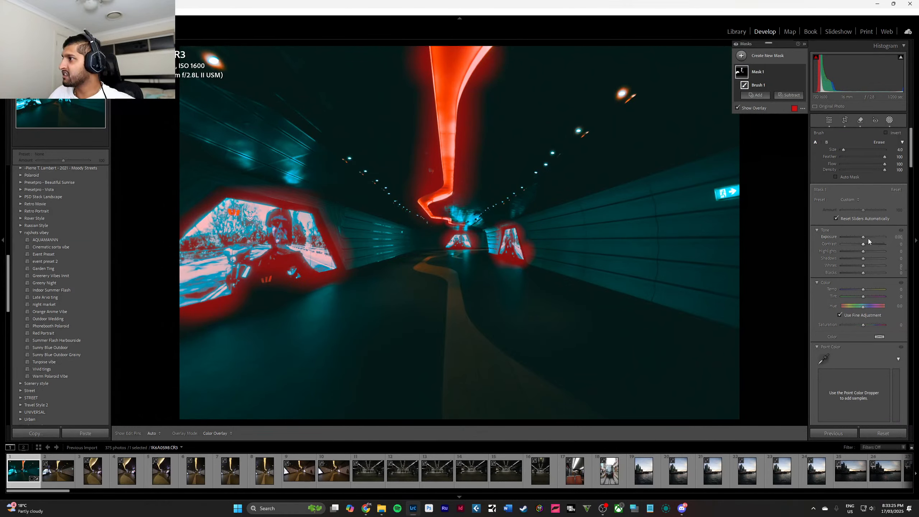
Test exposure 4.00 on the mask, reset it, and soften the masked areas with texture -100, clarity -100 and dehaze -19.
drag(864, 237, 891, 240)
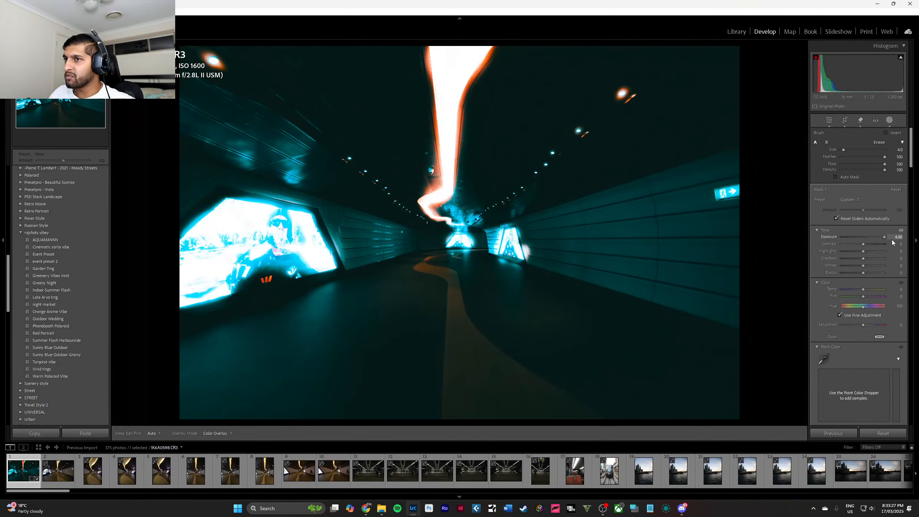
double_click(862, 241)
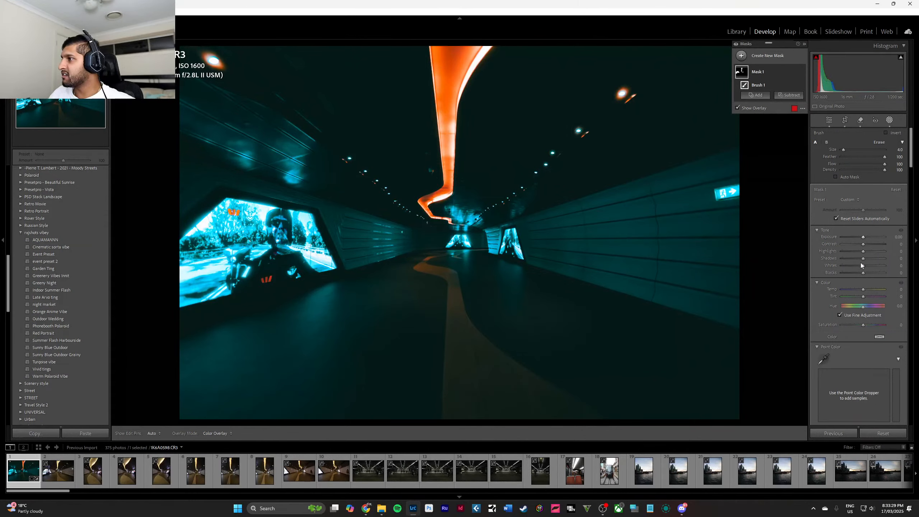
scroll(871, 281, down, 8)
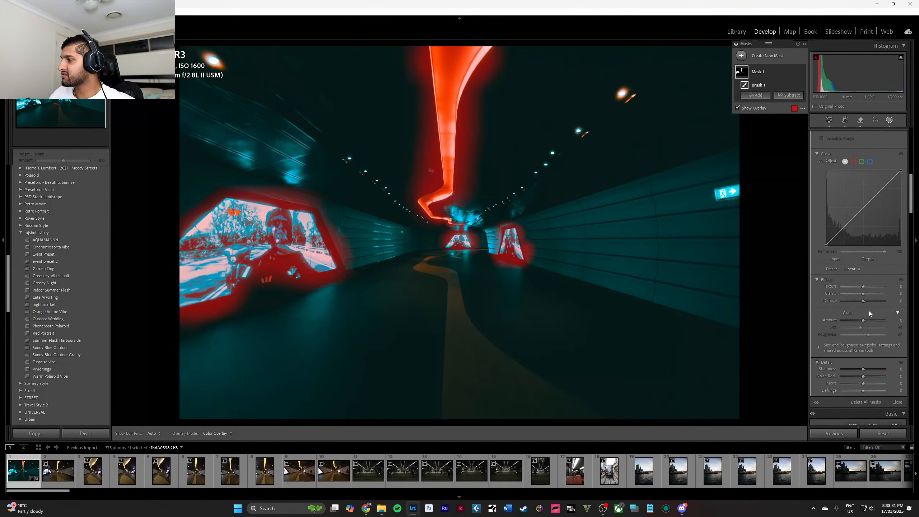
mouse_move(864, 294)
mouse_down()
mouse_move(821, 284)
mouse_move(860, 299)
mouse_up()
click(864, 301)
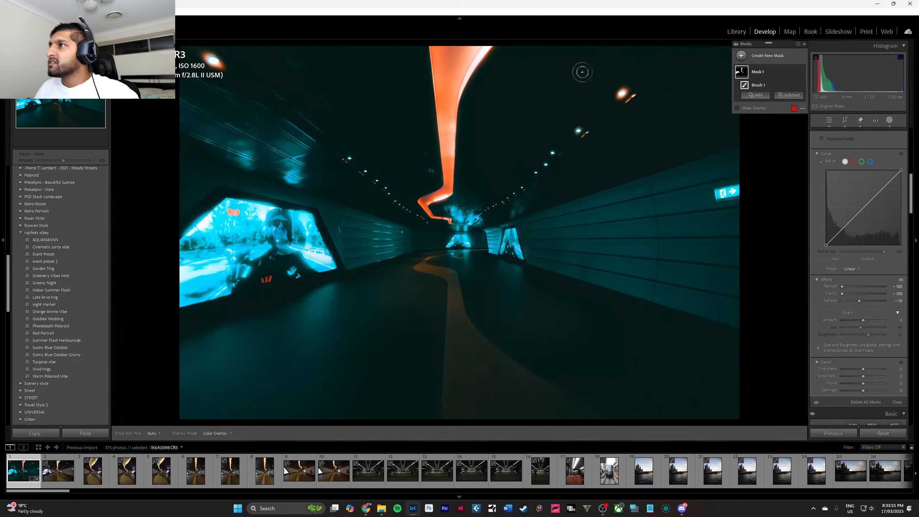
Close the masking tools and inspect the ceiling lights up close, comparing the edited tunnel photo with its original.
key(shift+w)
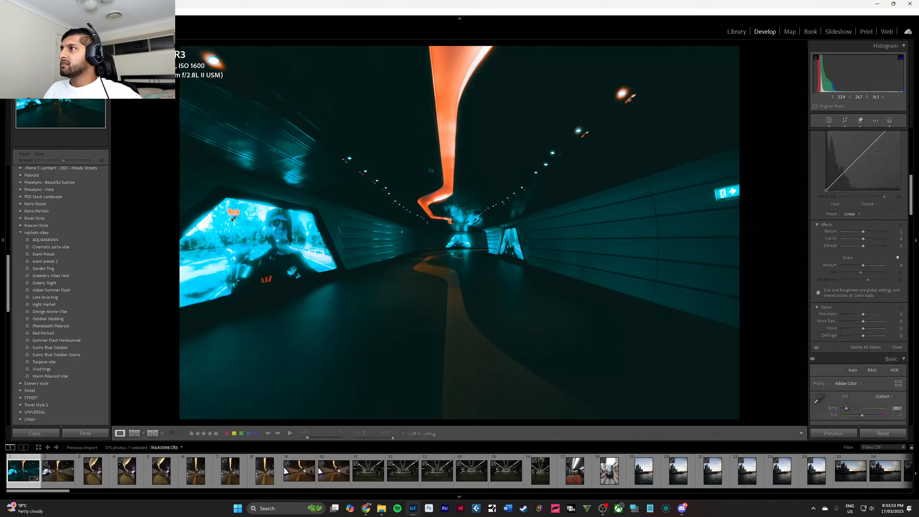
click(617, 95)
drag(645, 105, 610, 143)
drag(518, 79, 646, 198)
drag(558, 209, 583, 178)
click(583, 178)
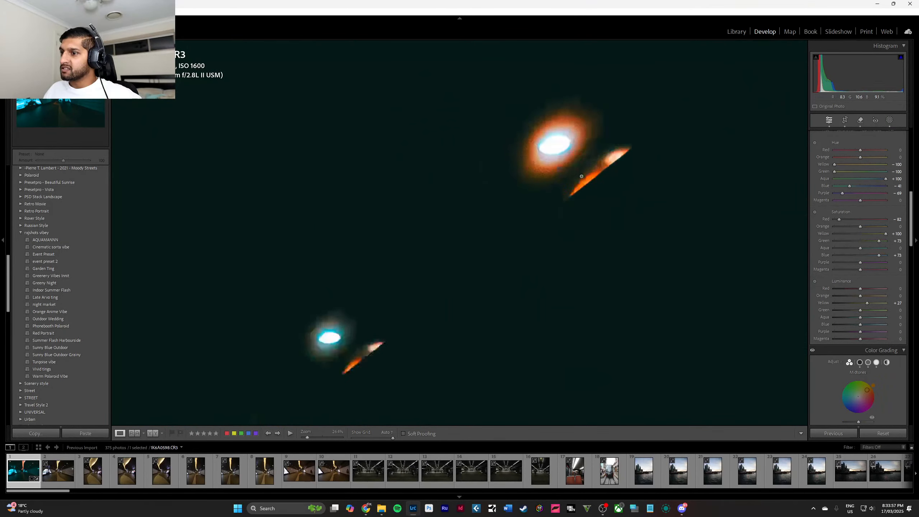
key(y)
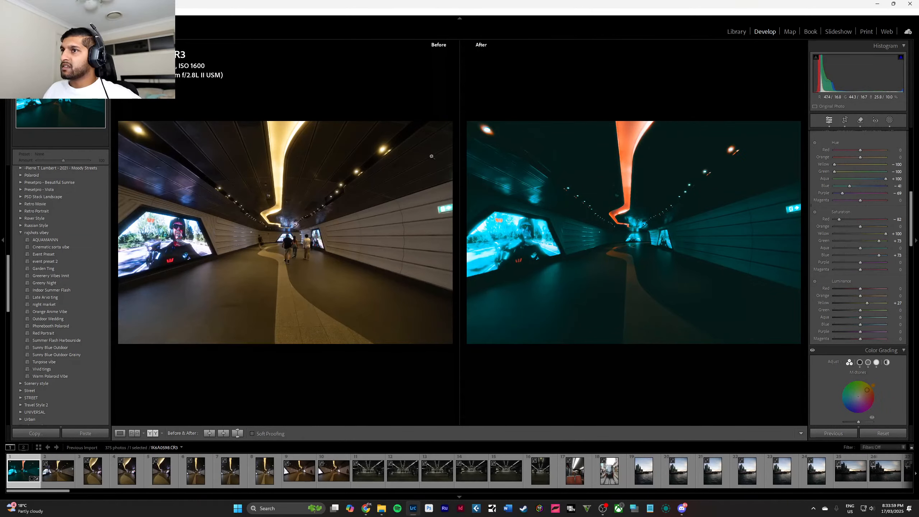
click(371, 149)
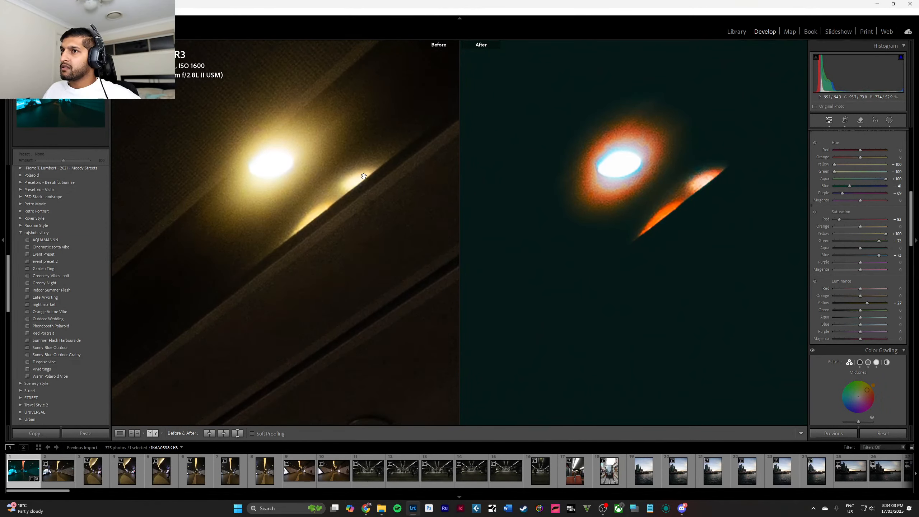
click(364, 177)
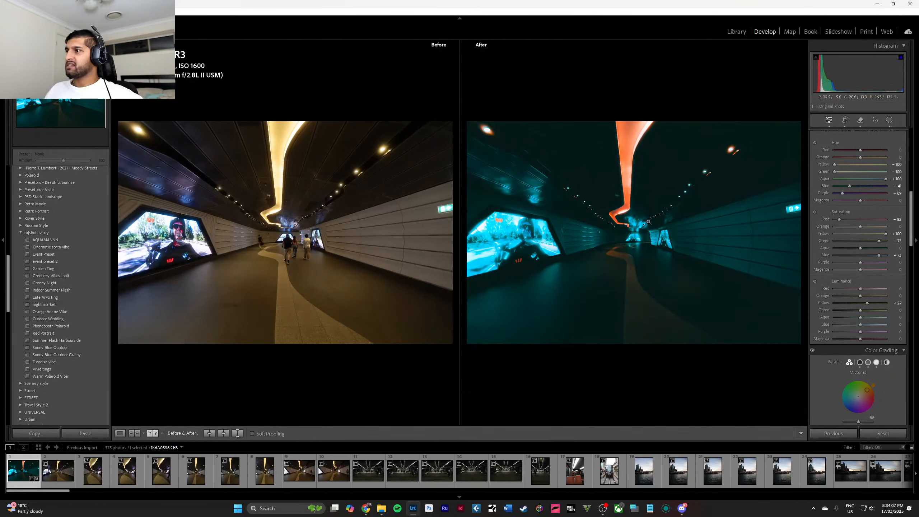
key(y)
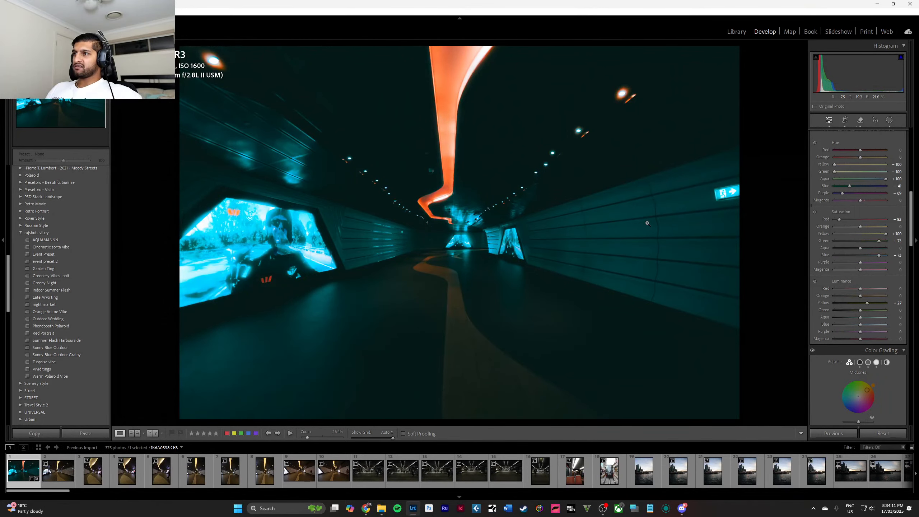
Remove the second, unedited landscape shot of the tunnel from the catalog.
click(58, 471)
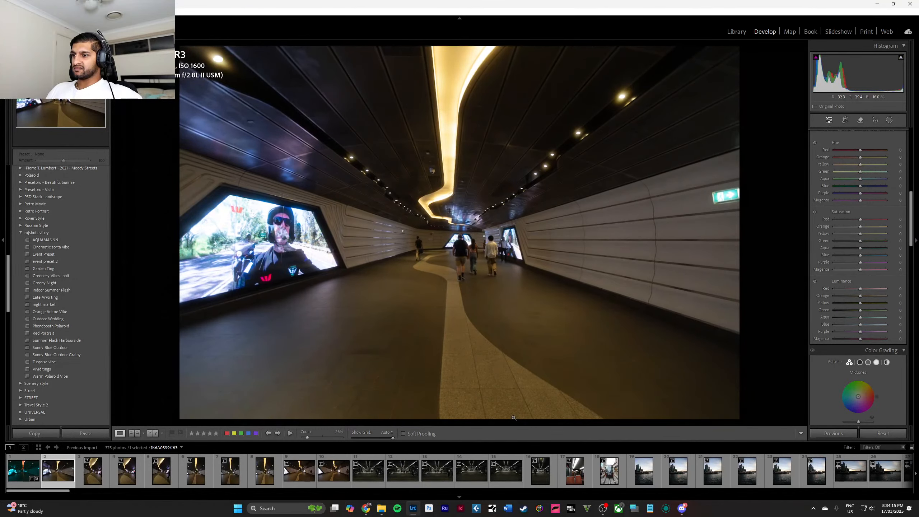
key(Delete)
key(Return)
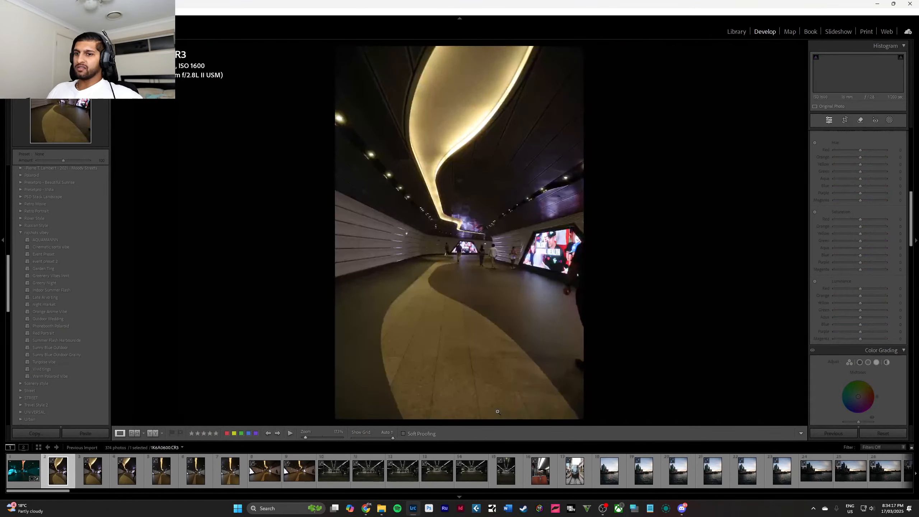
Compare the remaining unedited tunnel shots in the filmstrip to judge which vertical frames are worth keeping.
click(196, 471)
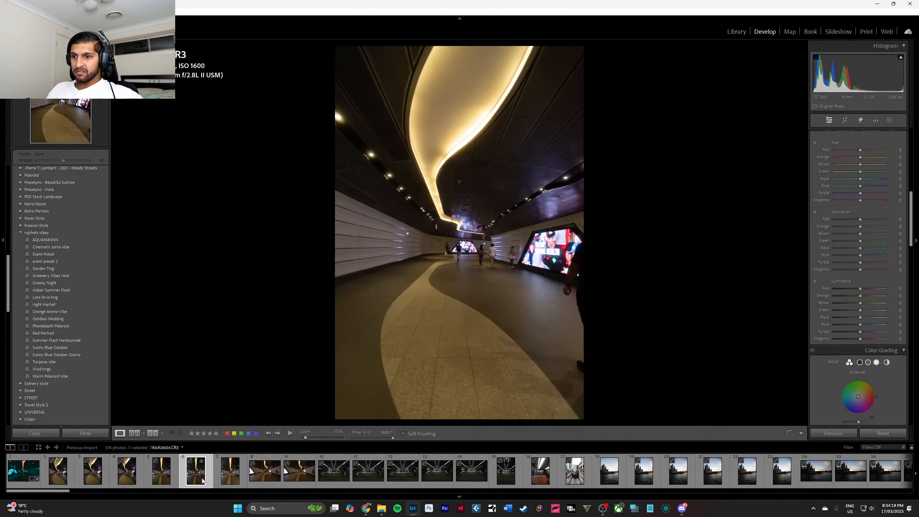
click(224, 481)
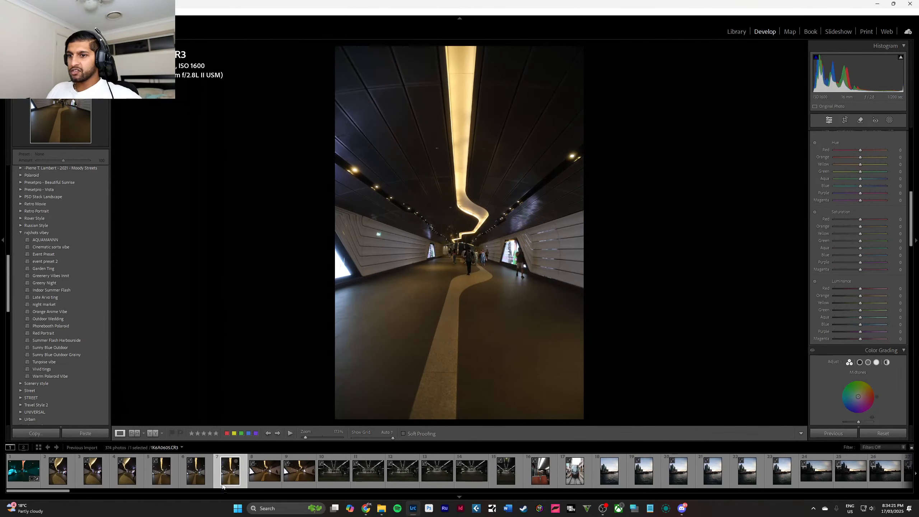
click(155, 474)
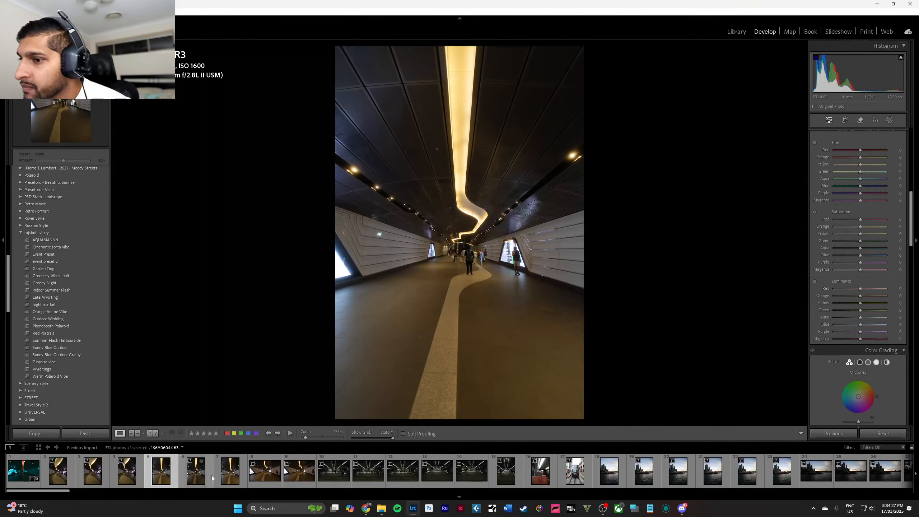
click(288, 476)
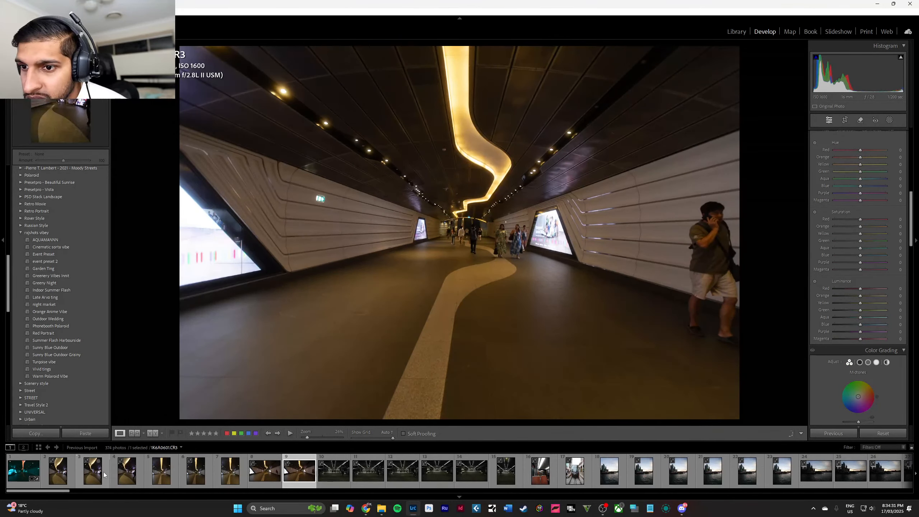
click(92, 471)
click(59, 477)
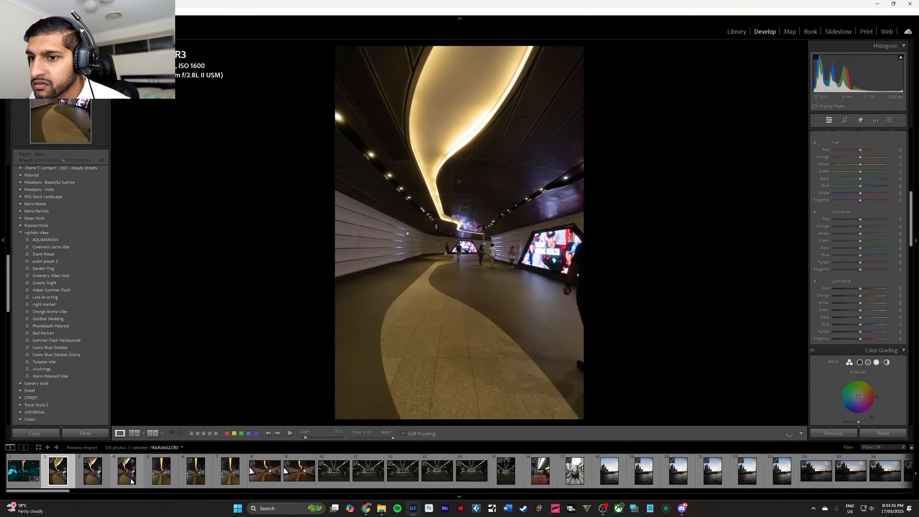
click(131, 479)
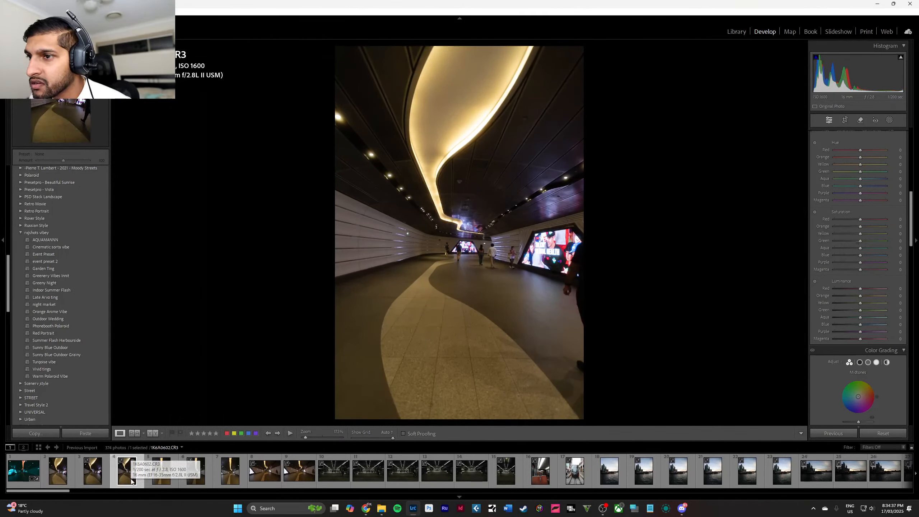
click(99, 479)
click(68, 480)
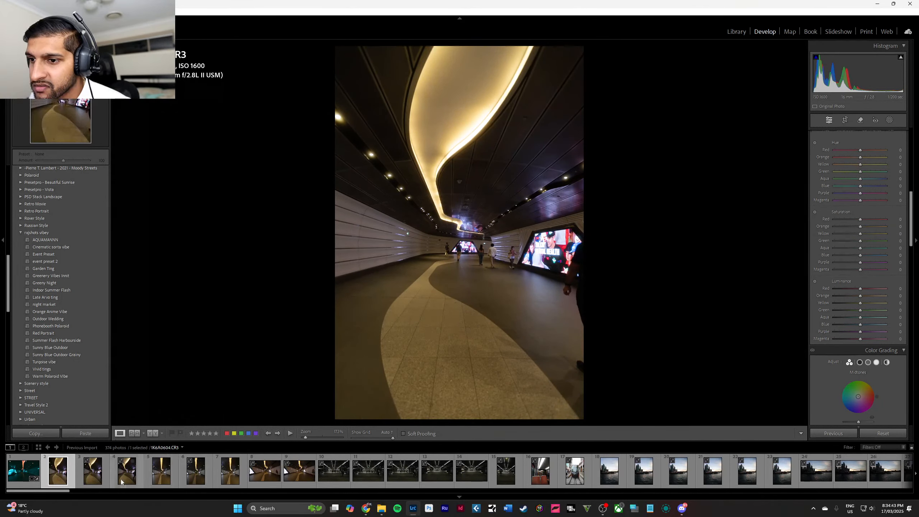
click(133, 480)
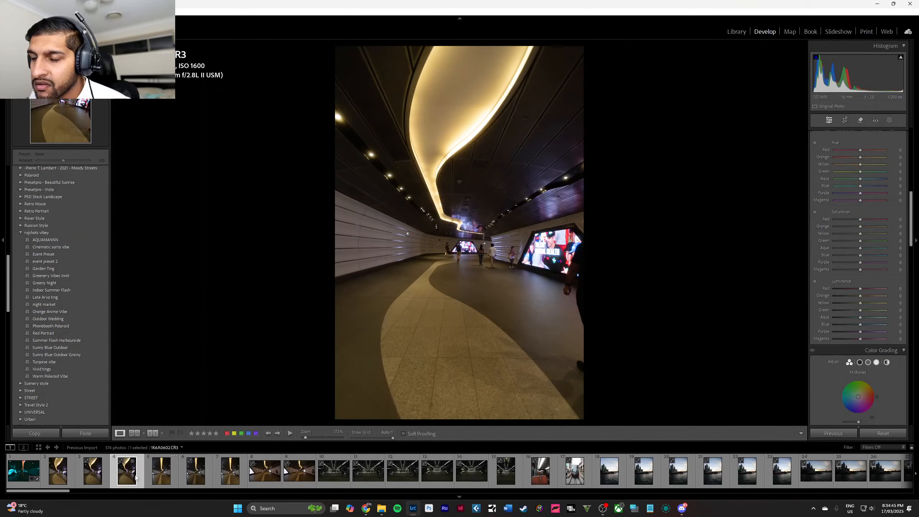
Select the three vertical tunnel shots directly after the edited photo and remove them from Lightroom without deleting the files.
click(64, 480)
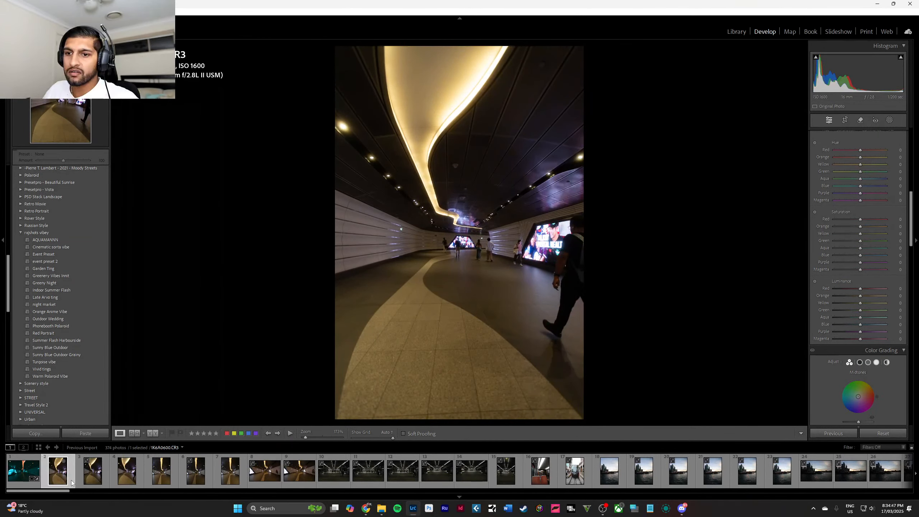
shift+click(128, 478)
right_click(129, 479)
click(160, 462)
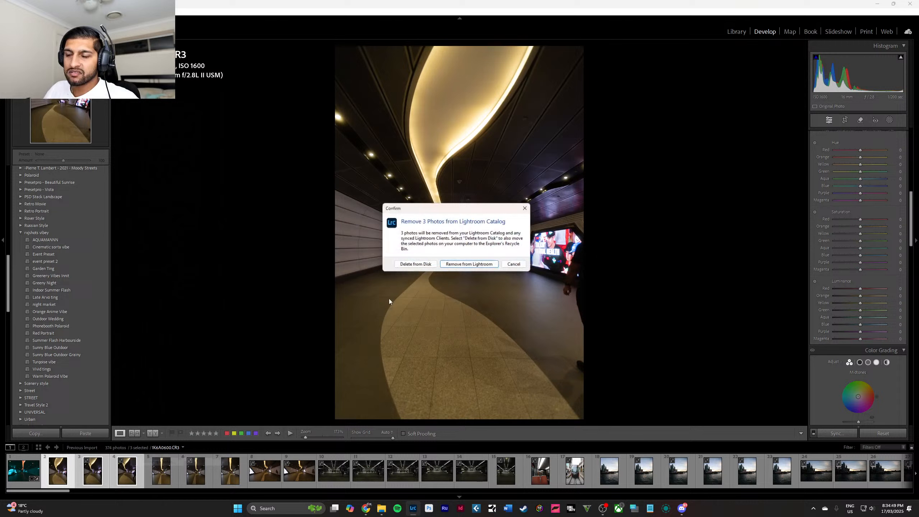
click(465, 265)
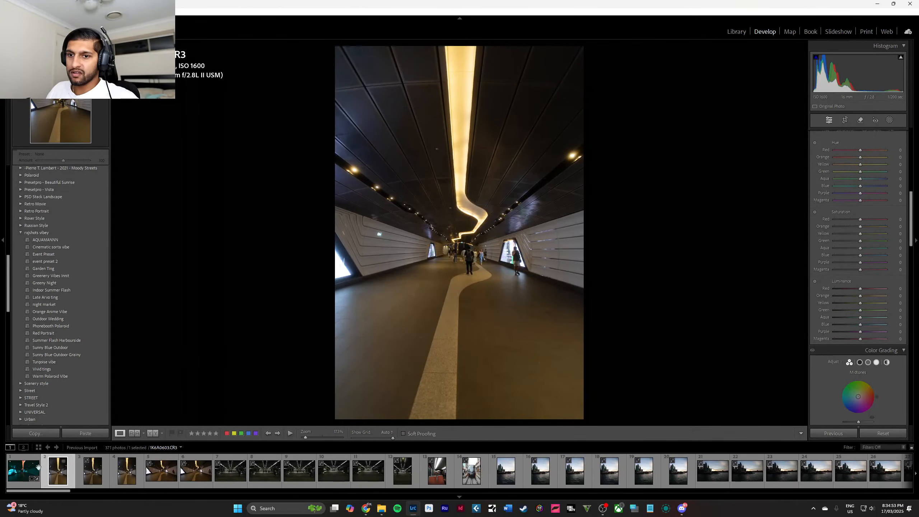
Apply the edited tunnel photo's settings to the first remaining vertical tunnel shot.
click(28, 474)
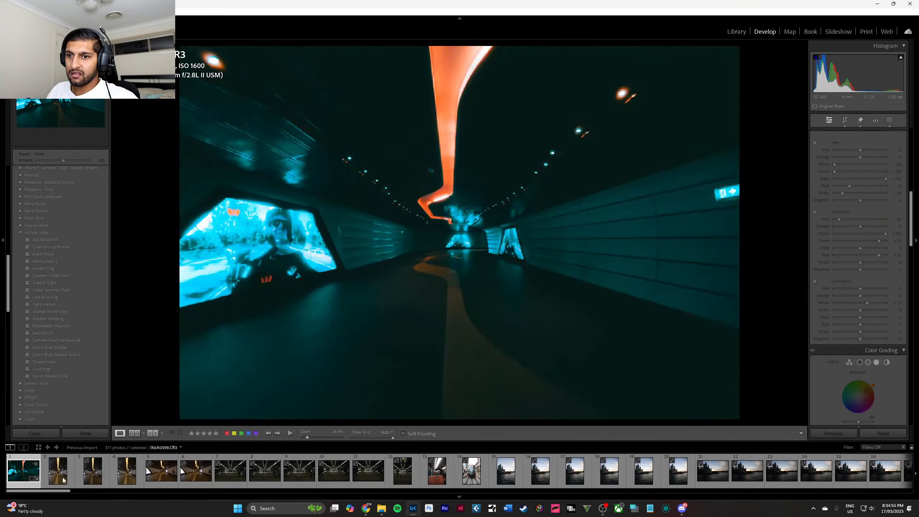
click(62, 478)
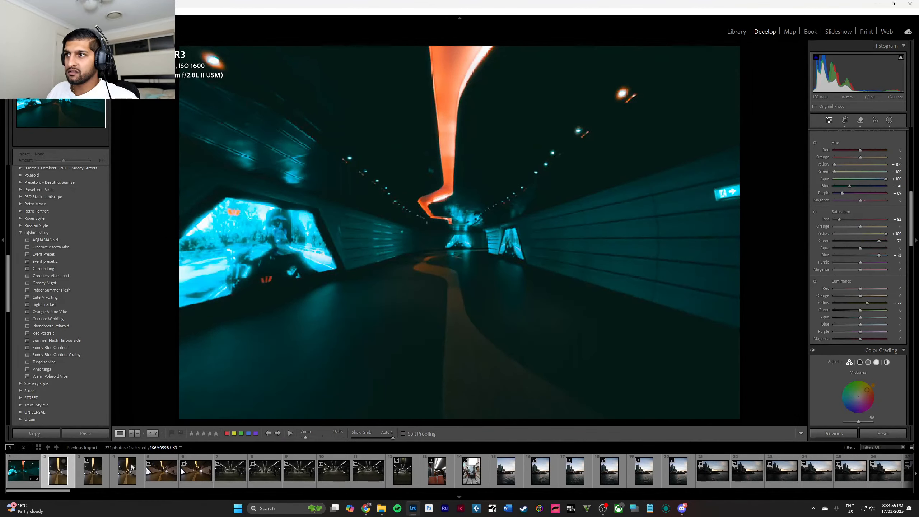
click(835, 433)
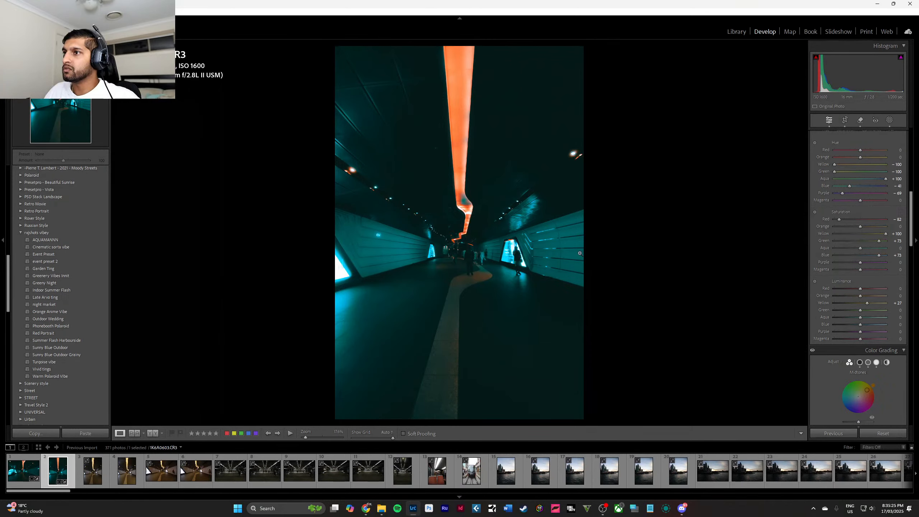
Check the vertical shot's ceiling light strip in the before/after view and delete all of the photo's copied masks.
key(y)
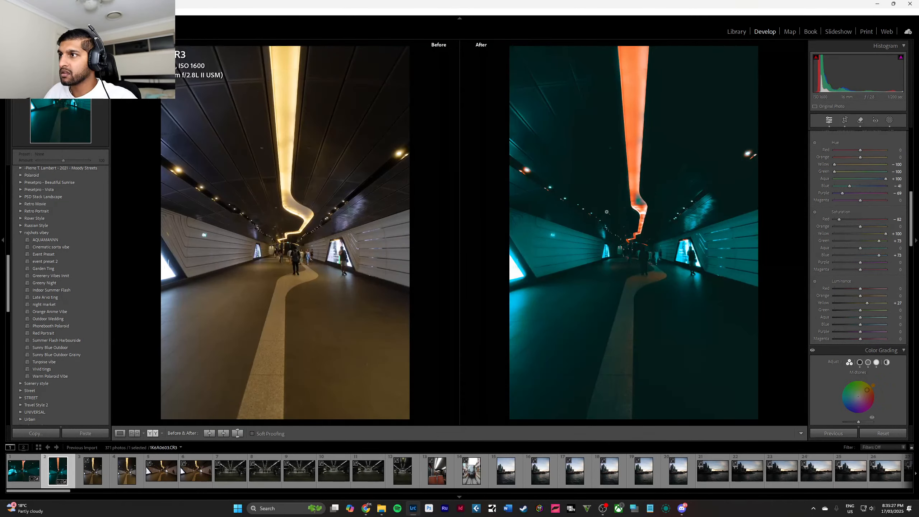
click(641, 210)
drag(609, 179, 636, 234)
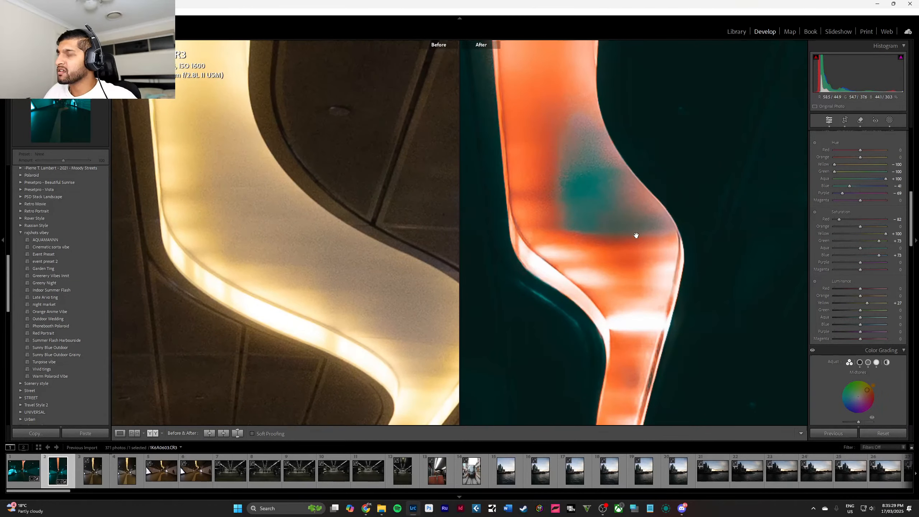
click(636, 236)
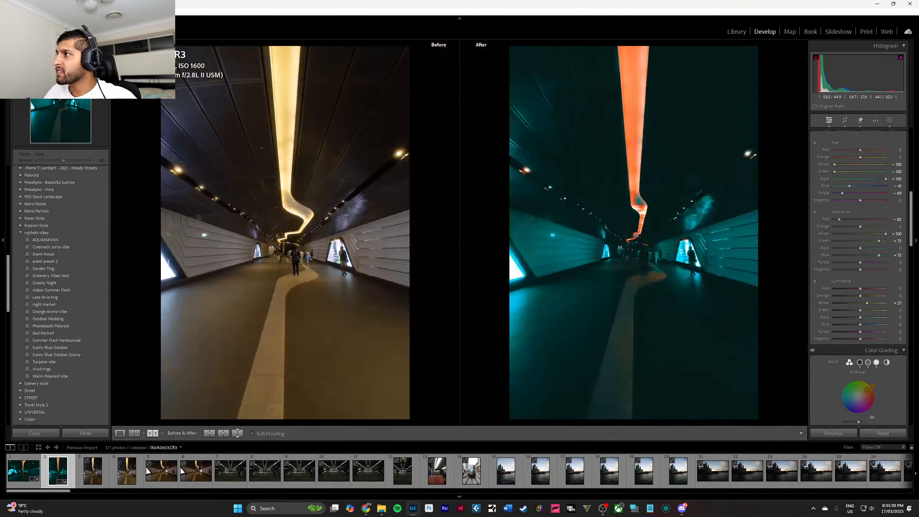
click(890, 121)
click(761, 75)
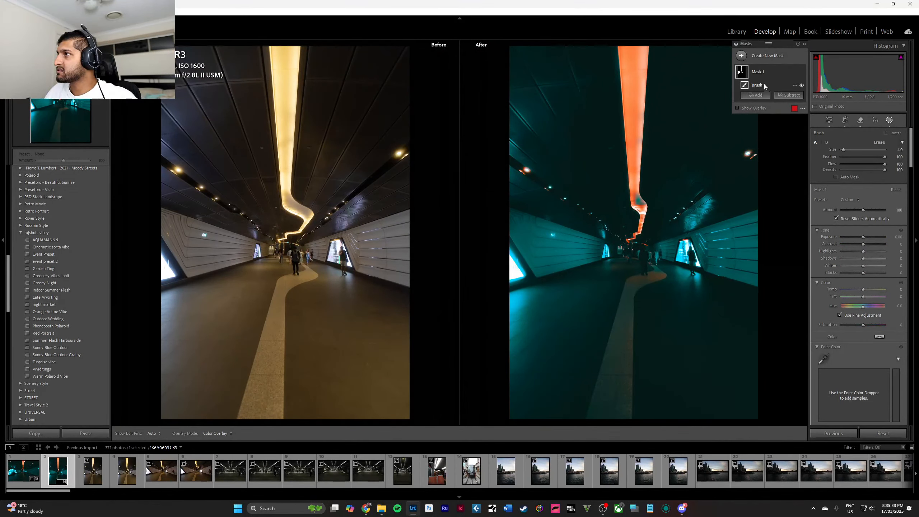
click(795, 72)
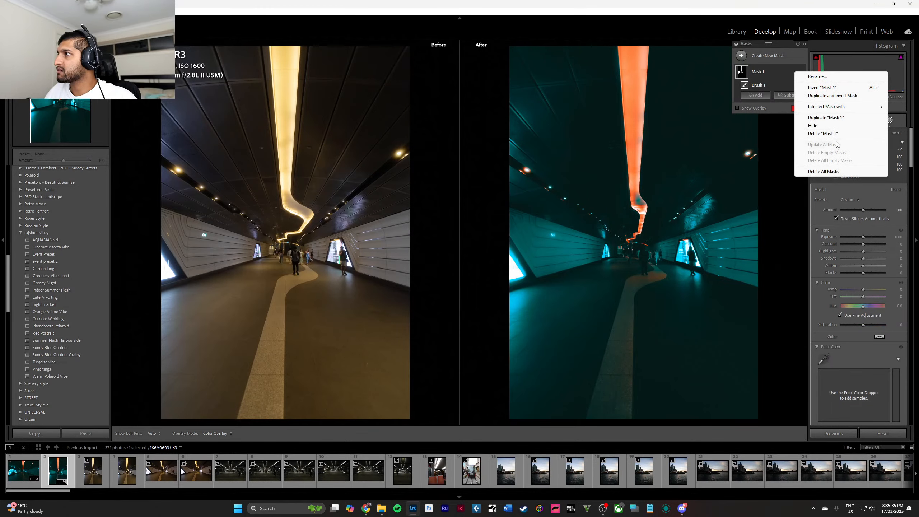
click(836, 172)
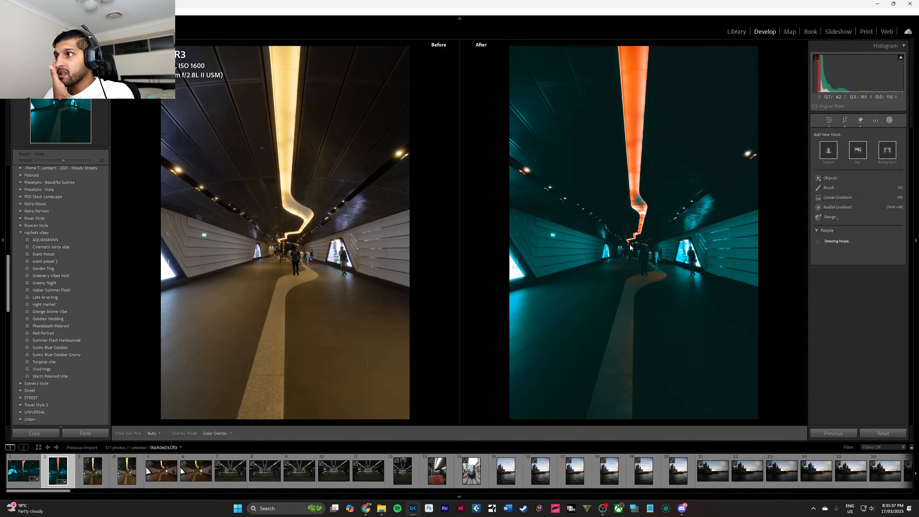
key(Escape)
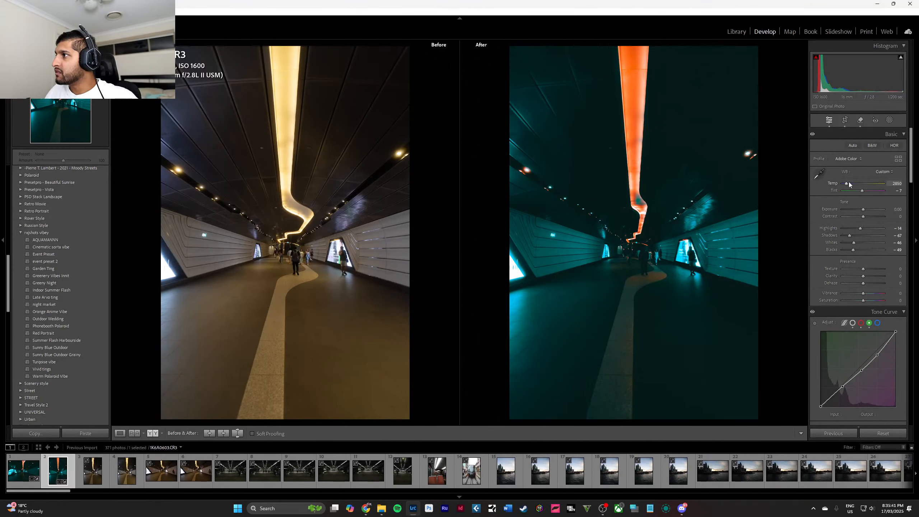
Warm the vertical shot's white balance temperature slightly, and set the orange hue to +100 and the red saturation to +5.
mouse_move(846, 185)
mouse_down()
mouse_move(889, 184)
mouse_move(806, 176)
mouse_move(848, 184)
mouse_up()
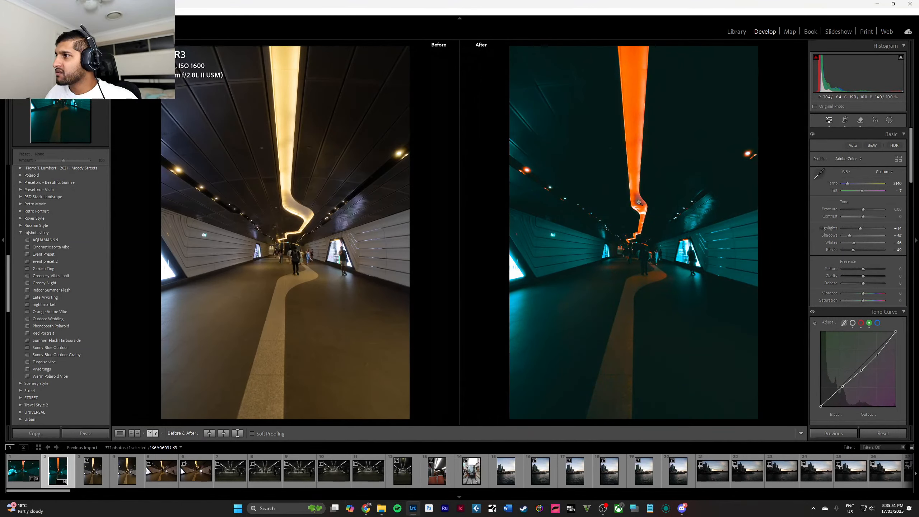
click(641, 217)
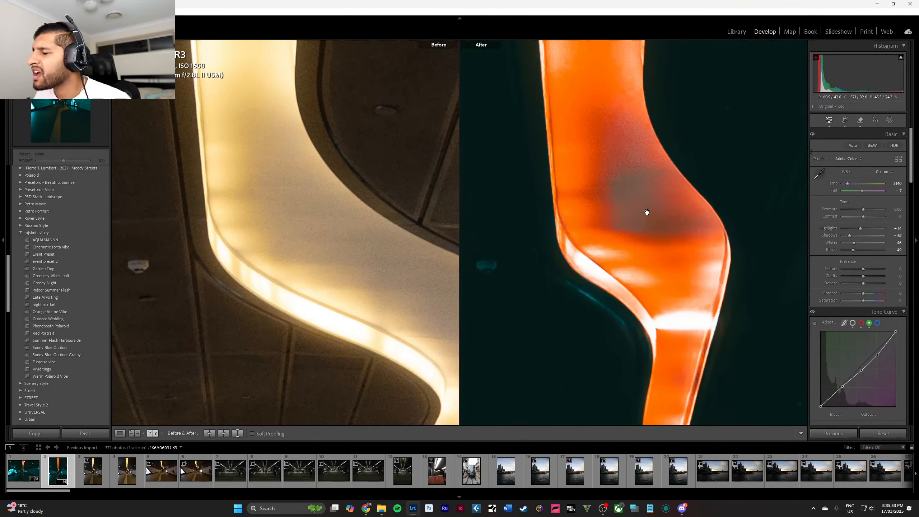
scroll(861, 223, down, 5)
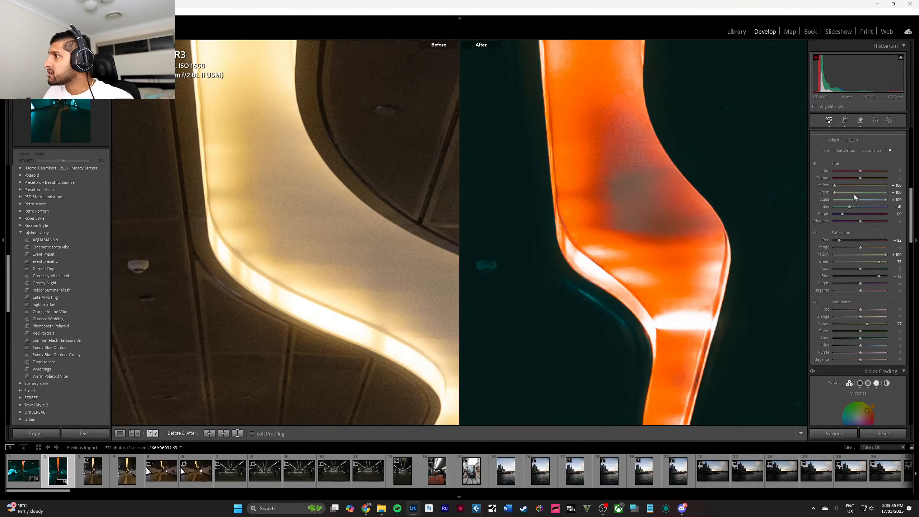
drag(835, 185, 916, 187)
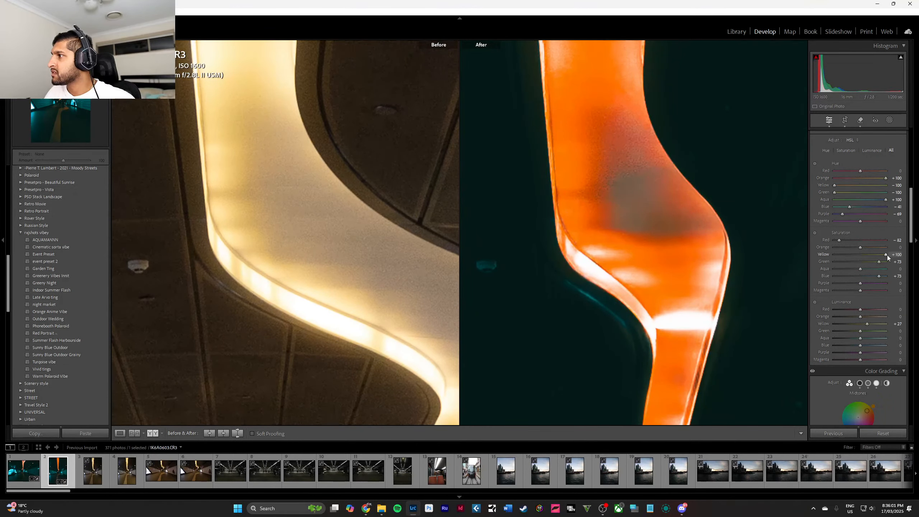
mouse_move(888, 255)
mouse_down()
mouse_move(836, 250)
mouse_move(892, 261)
mouse_up()
mouse_move(871, 324)
mouse_down()
mouse_move(806, 316)
mouse_move(890, 322)
mouse_move(868, 322)
mouse_up()
drag(840, 241, 862, 240)
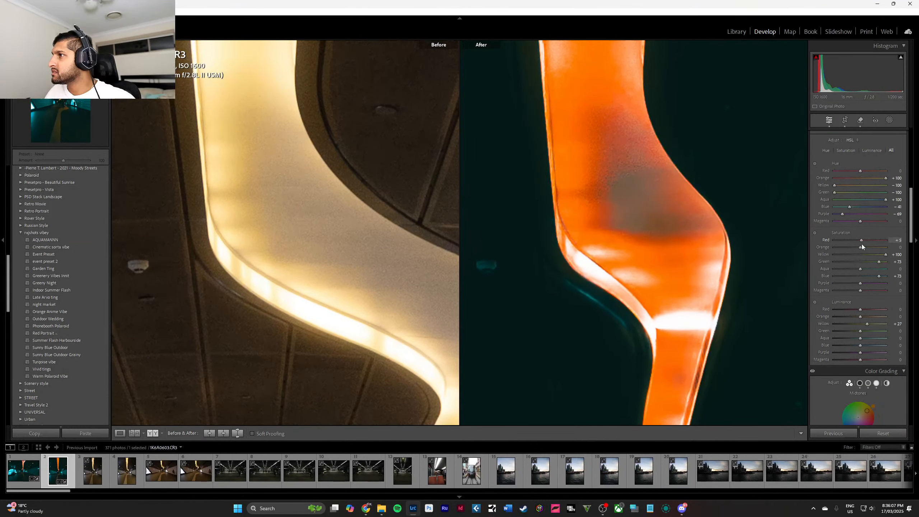
click(712, 227)
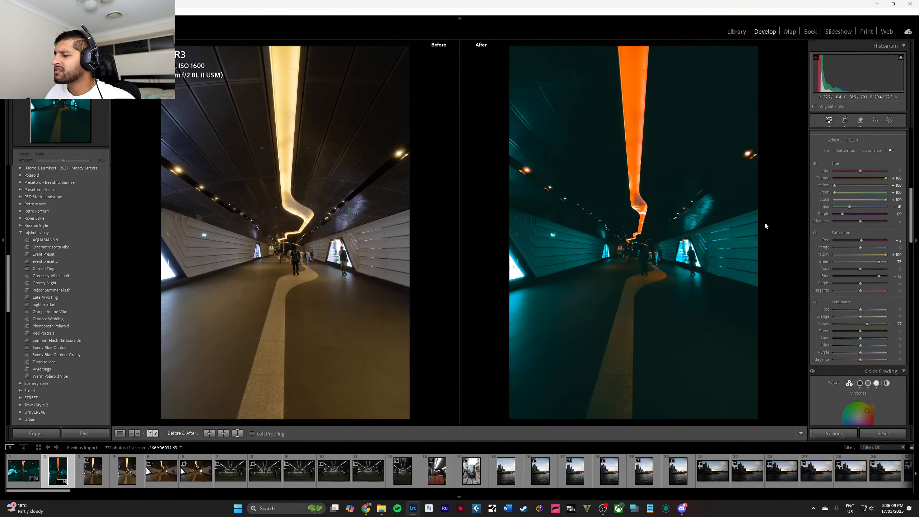
scroll(864, 164, up, 10)
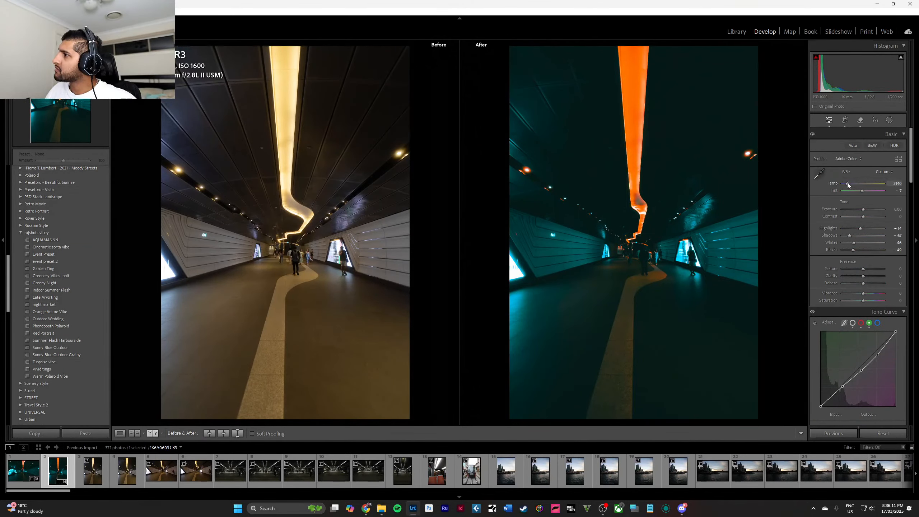
Set the vertical tunnel shot's white balance to a temperature of 3404 and a tint of 0.
drag(848, 184, 852, 186)
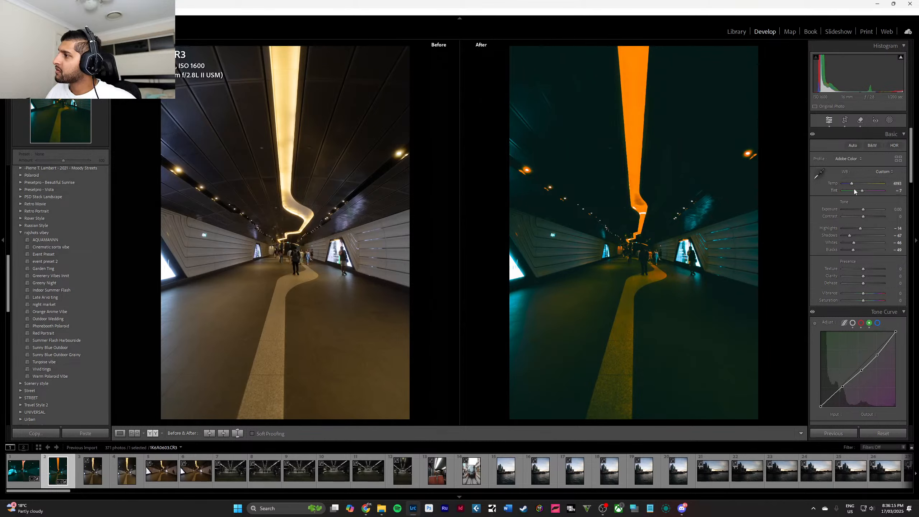
mouse_move(872, 192)
mouse_down()
mouse_move(817, 187)
mouse_move(861, 192)
mouse_up()
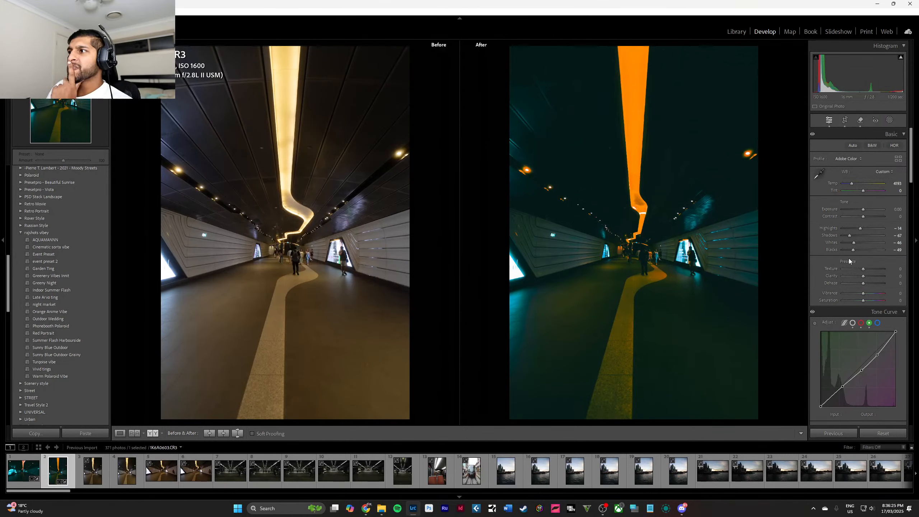
mouse_move(852, 184)
mouse_down()
mouse_move(830, 182)
mouse_move(851, 183)
mouse_up()
In the camera calibration, keep the red primary hue at +100 and set the blue primary hue to +4 and its saturation to +100.
scroll(883, 217, down, 15)
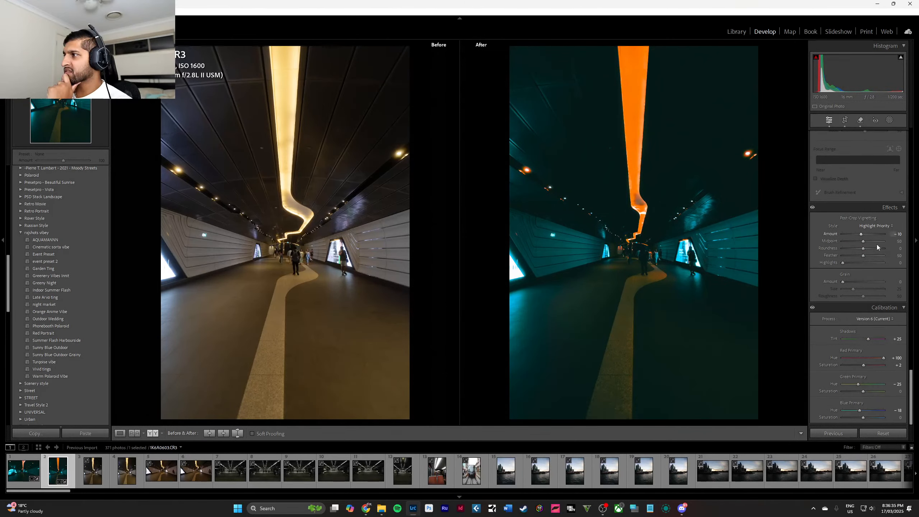
drag(880, 357, 884, 357)
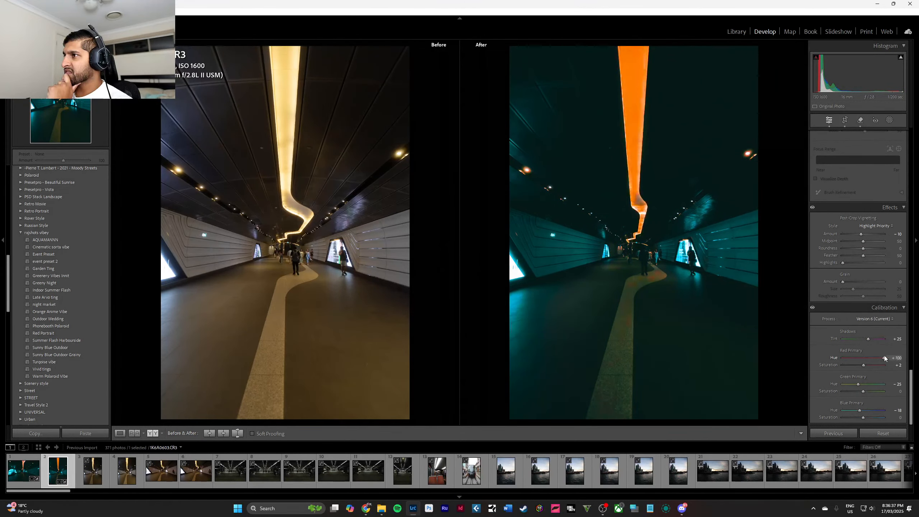
drag(861, 408, 893, 418)
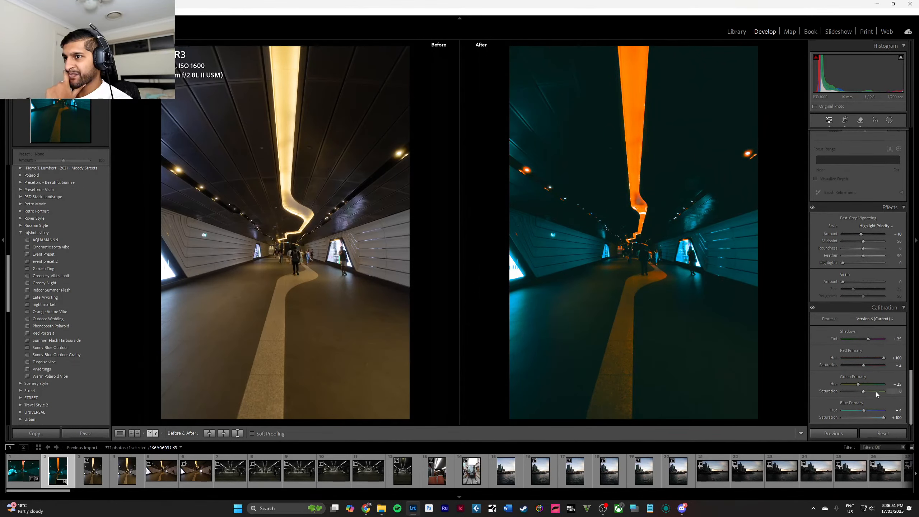
Try shifting the orange, red and magenta hues in the color mixer, and reset the red and magenta hues to 0.
scroll(868, 268, up, 10)
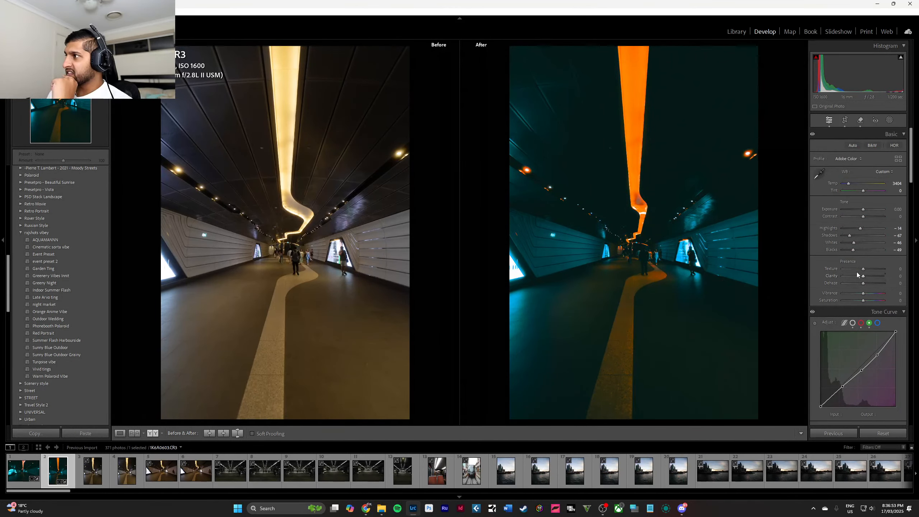
scroll(867, 222, down, 6)
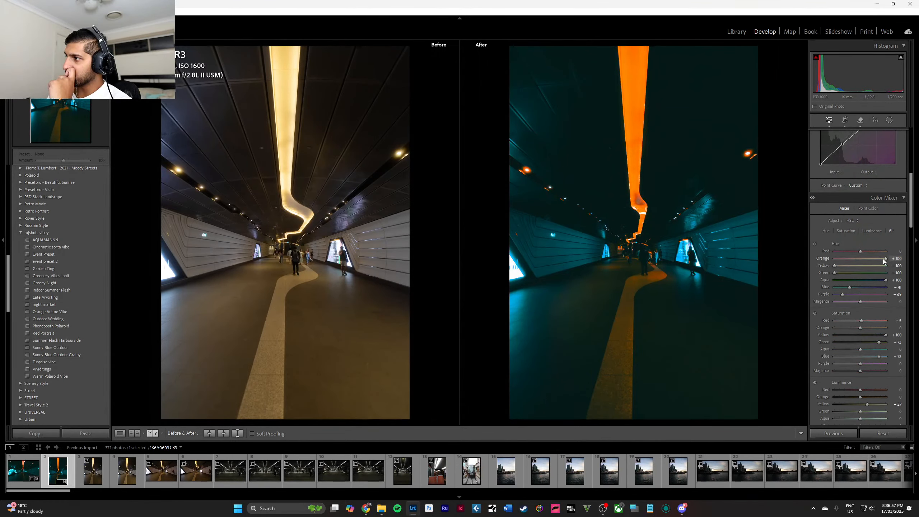
drag(863, 259, 824, 255)
drag(863, 253, 914, 257)
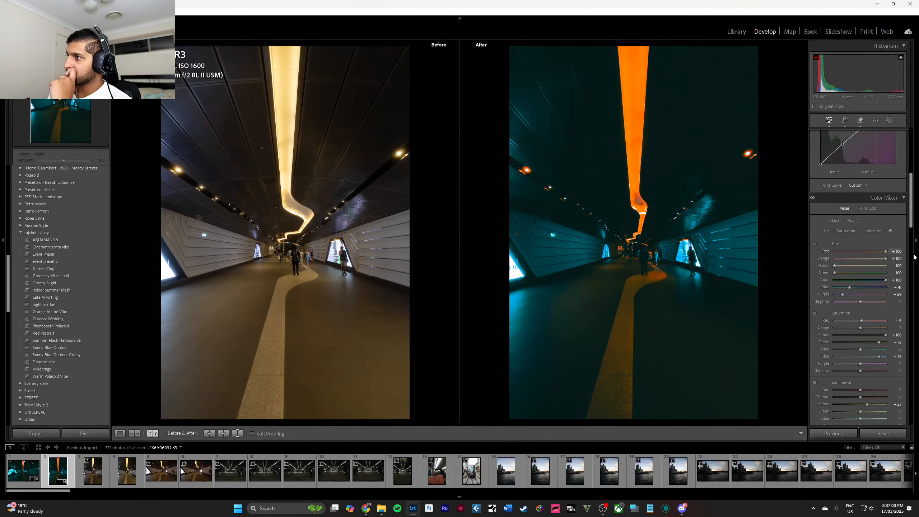
double_click(875, 251)
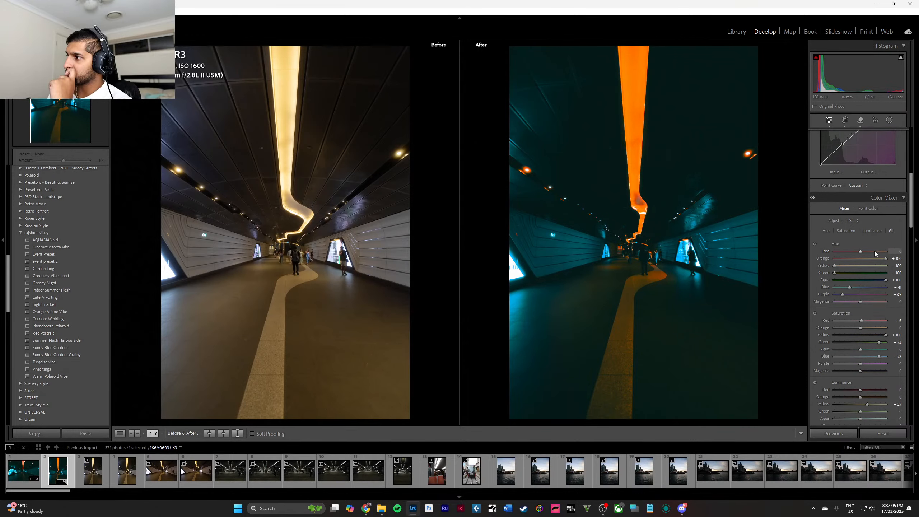
drag(861, 302, 869, 304)
double_click(865, 299)
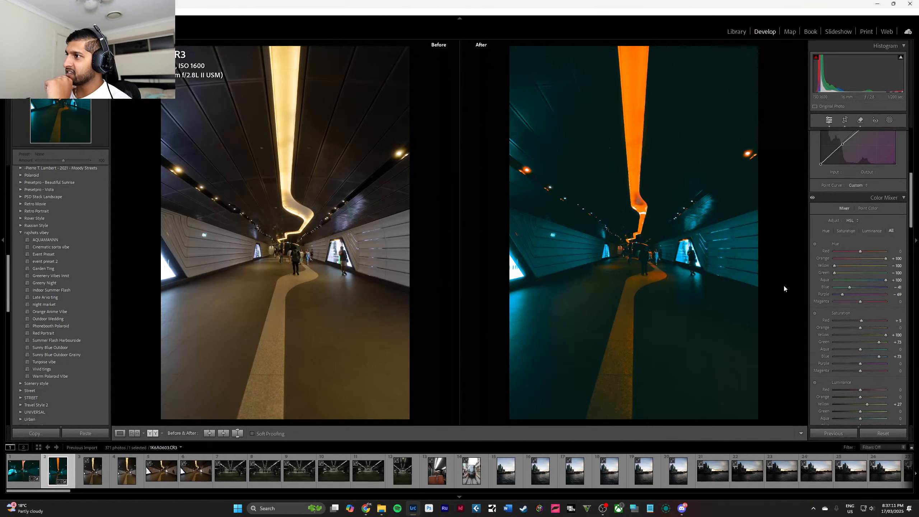
Inspect the walking people up close and delete the copied generative removal over the man with the backpack.
click(647, 261)
click(646, 261)
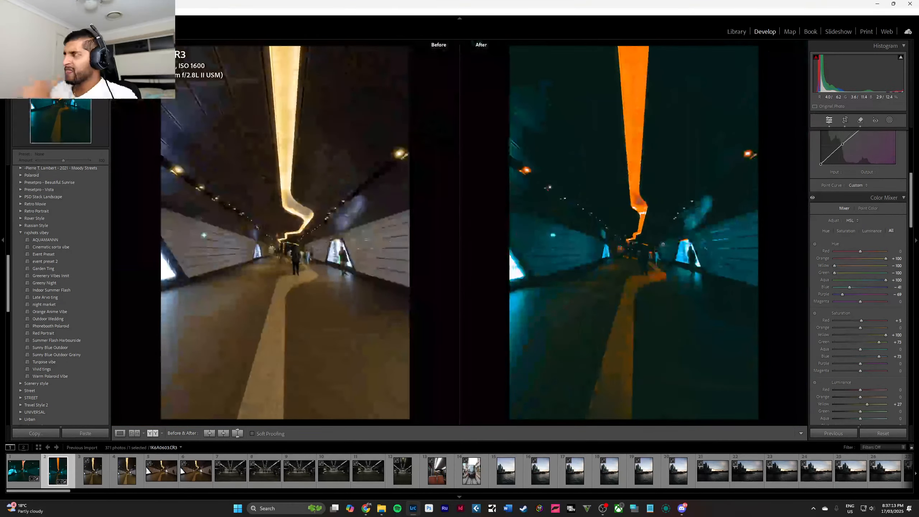
mouse_move(743, 339)
mouse_down()
mouse_move(731, 340)
mouse_move(722, 376)
mouse_up()
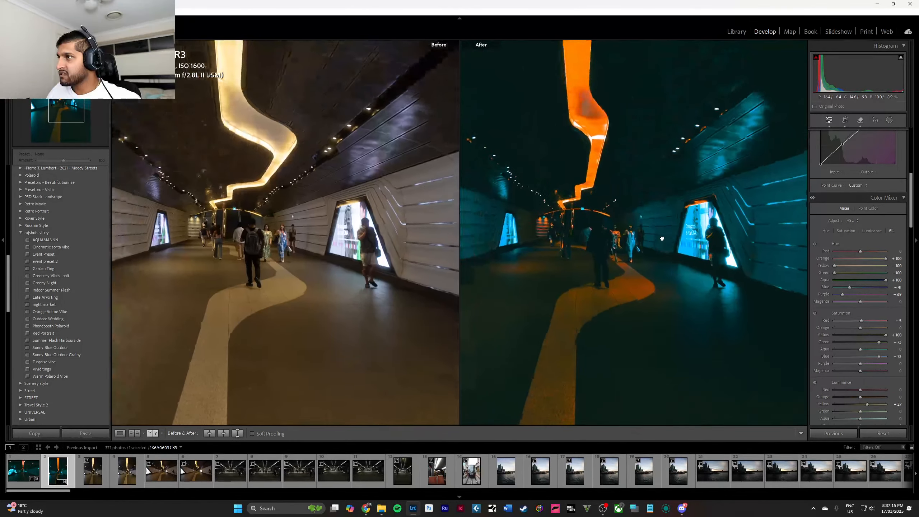
click(722, 376)
mouse_move(596, 216)
mouse_down()
mouse_move(656, 282)
mouse_move(465, 239)
mouse_up()
click(892, 121)
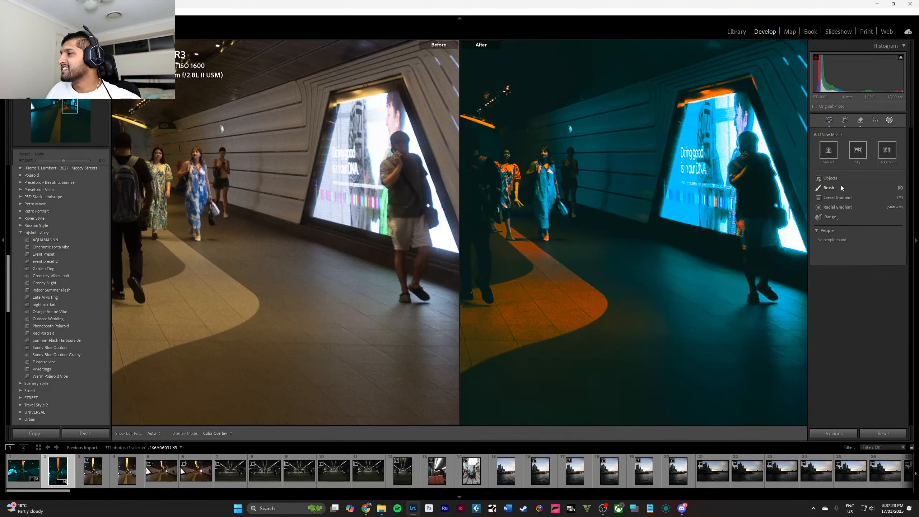
click(862, 125)
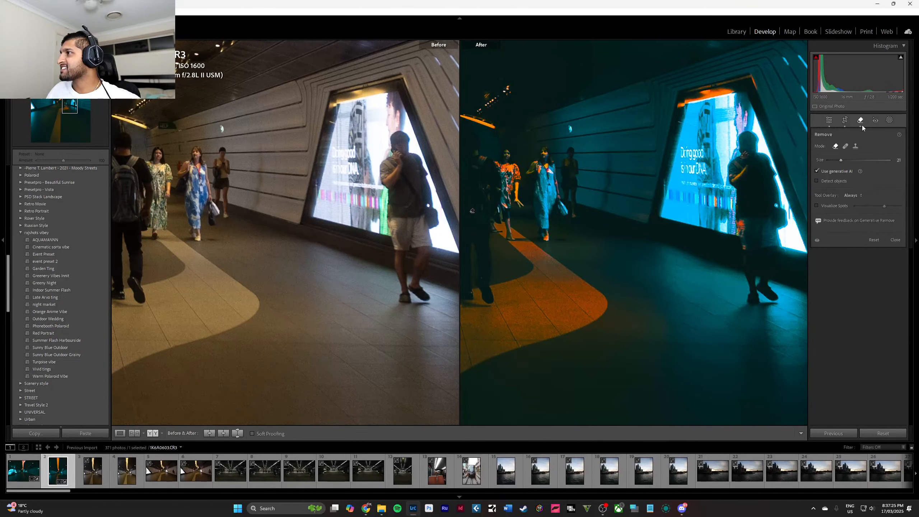
mouse_move(473, 211)
mouse_down()
mouse_move(486, 203)
mouse_move(472, 212)
mouse_up()
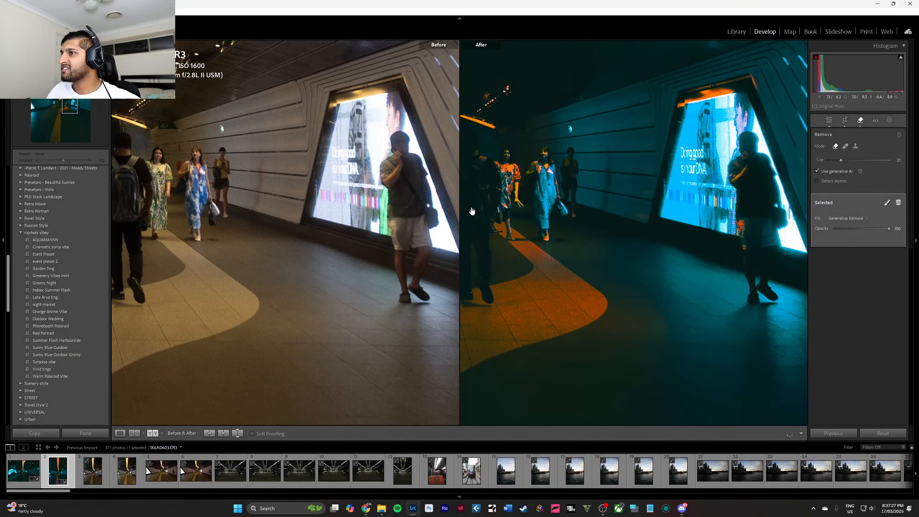
key(Delete)
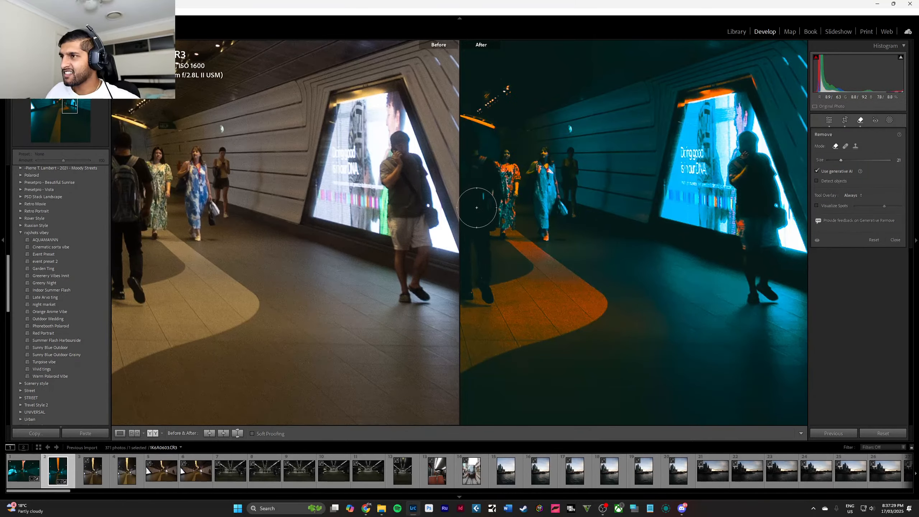
Delete the copied generative removal covering the bend of the ceiling light strip.
drag(155, 260, 401, 186)
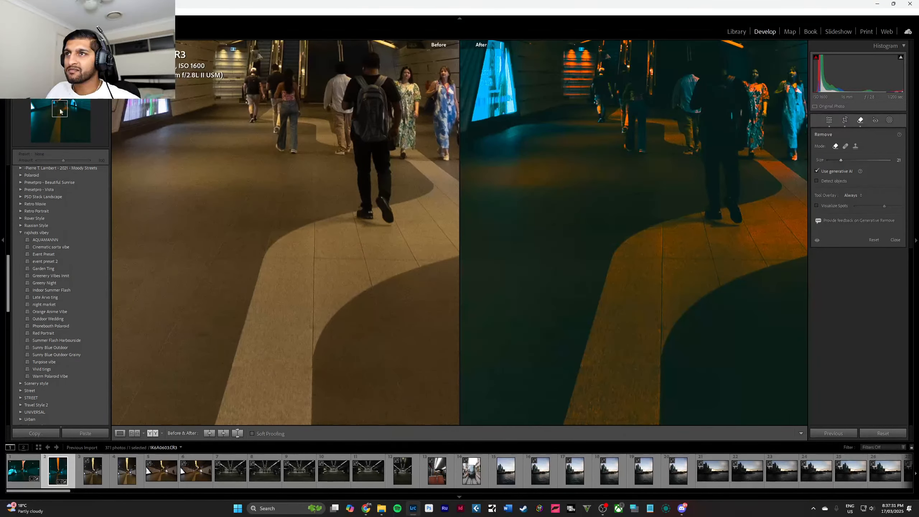
click(401, 194)
drag(642, 204, 649, 226)
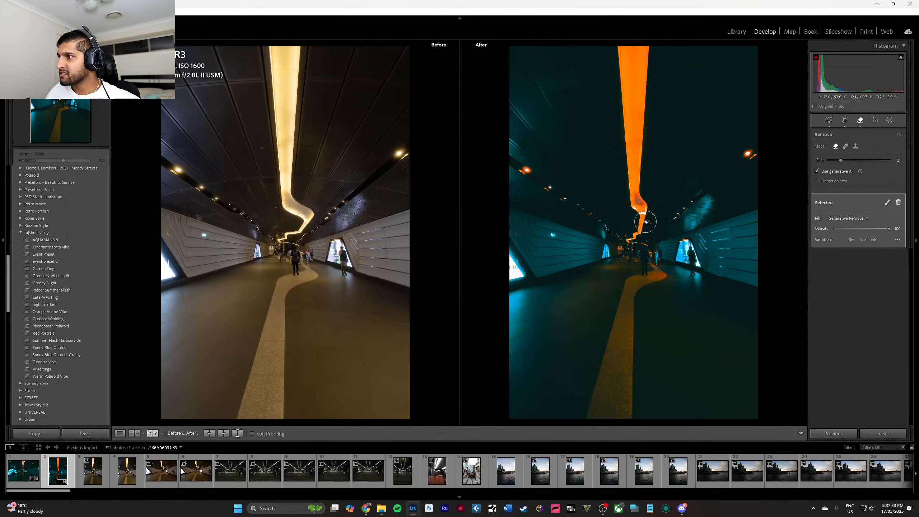
key(Delete)
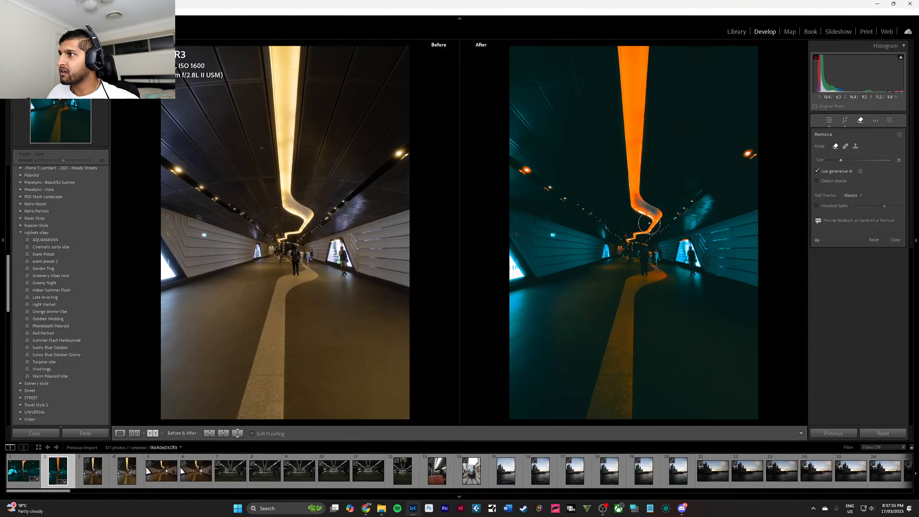
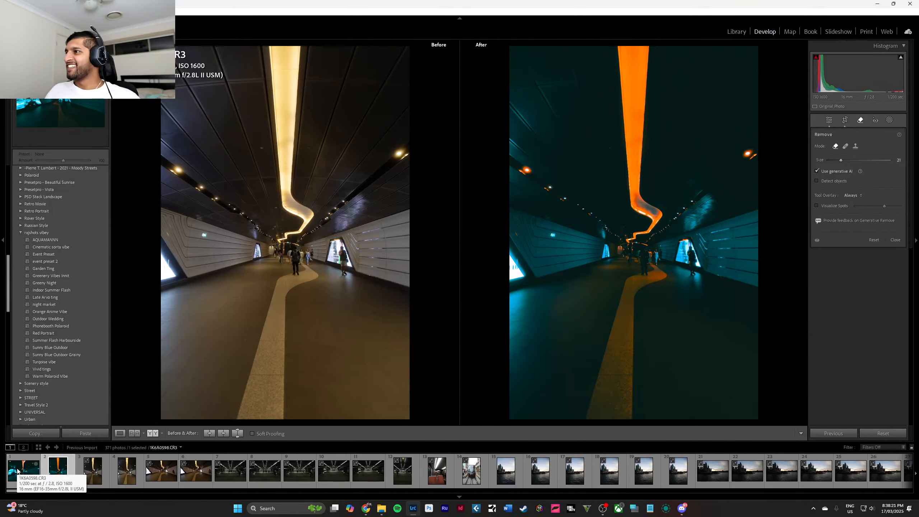
click(206, 81)
drag(212, 92, 226, 116)
drag(403, 280, 319, 228)
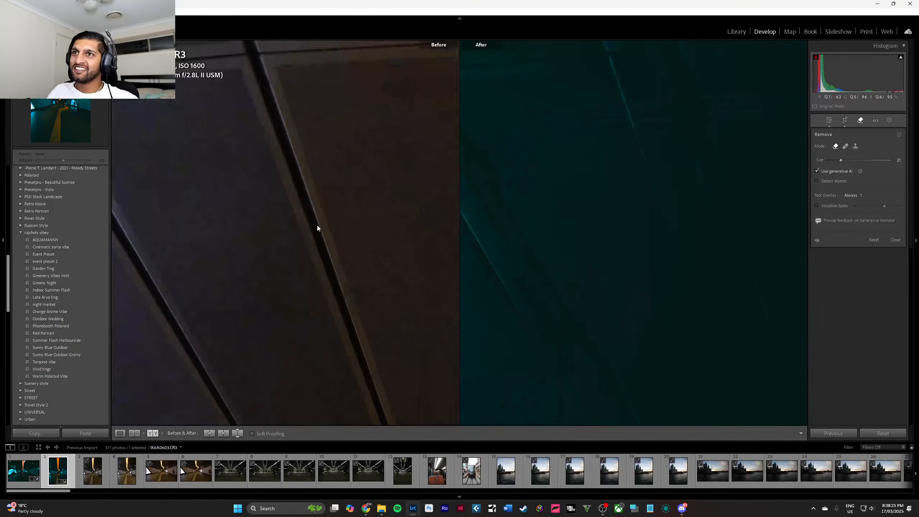
click(317, 228)
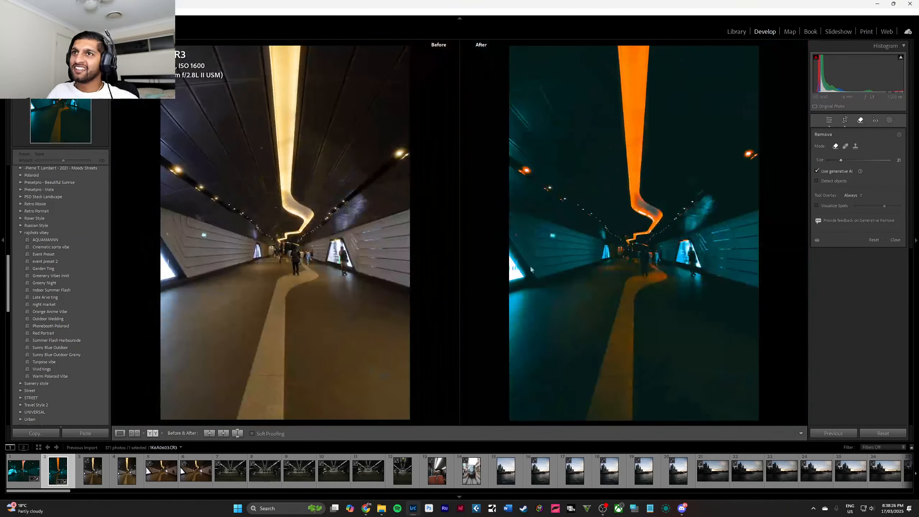
Paint a new brush mask at size 13 over the greyish patch in the bend of the ceiling light strip.
key(q)
click(652, 212)
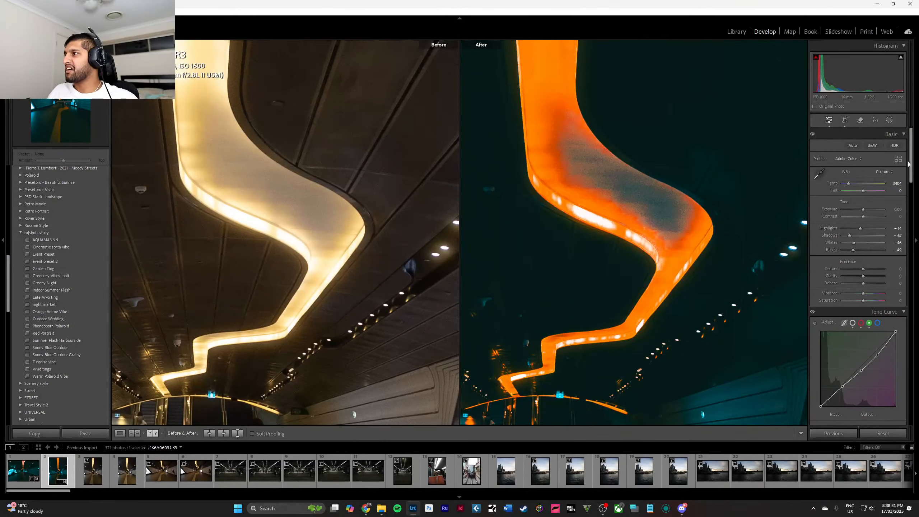
click(891, 121)
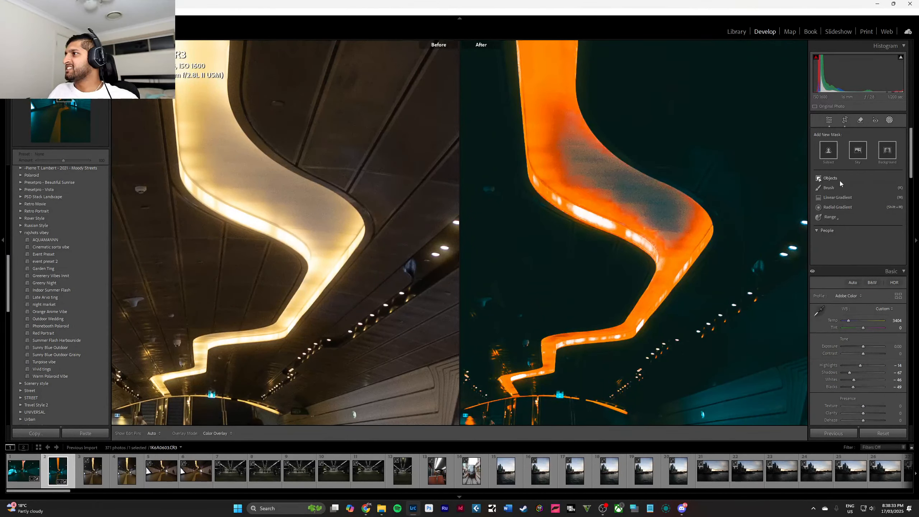
click(828, 187)
scroll(571, 144, up, 9)
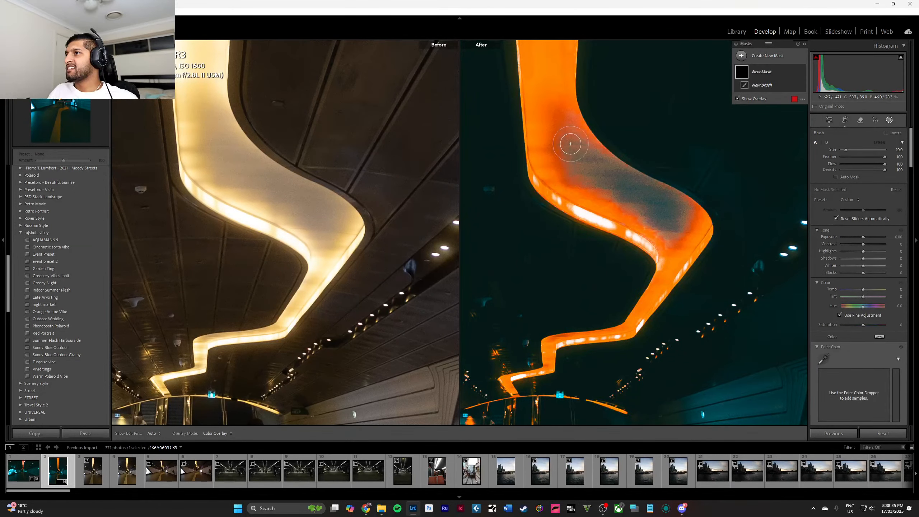
key(space)
mouse_move(569, 152)
mouse_down()
mouse_move(630, 198)
mouse_move(588, 164)
mouse_up()
mouse_move(636, 196)
mouse_down()
mouse_move(680, 232)
mouse_move(677, 220)
mouse_up()
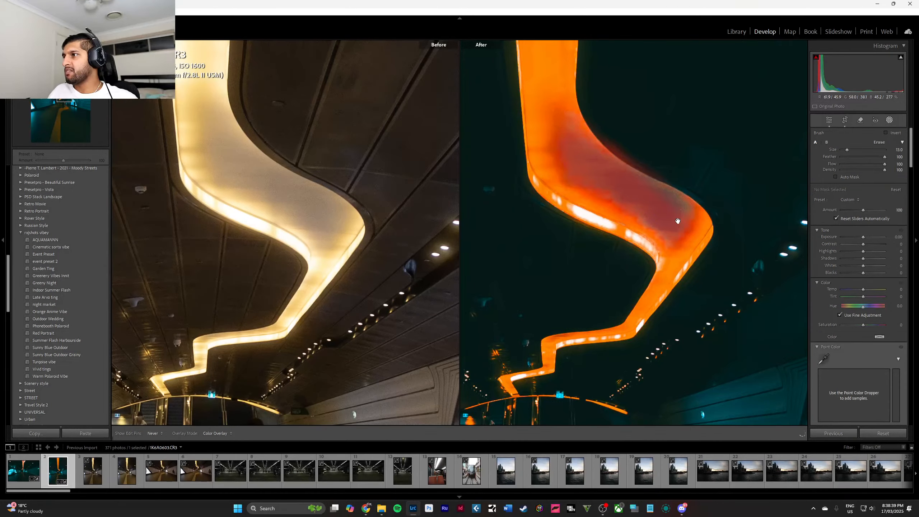
drag(613, 200, 614, 201)
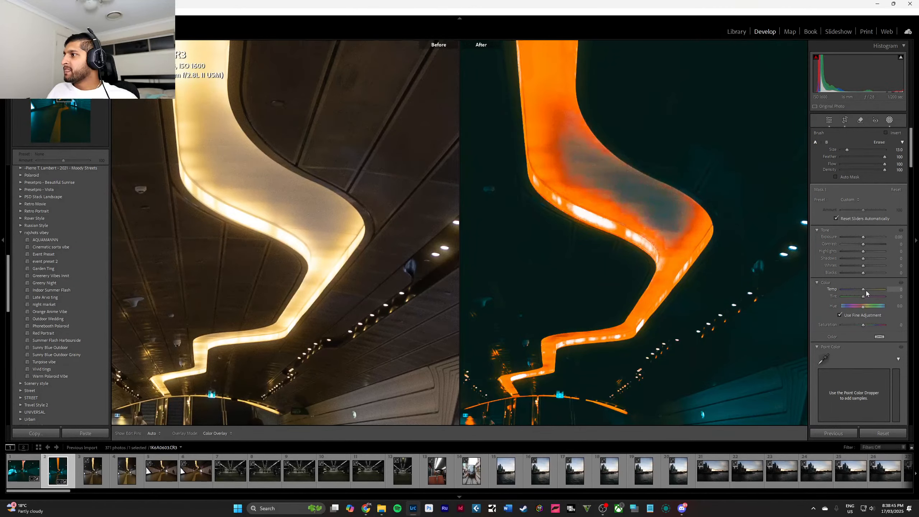
Warm the masked bend of the light strip by setting the mask's temperature to 100, and finish masking.
drag(867, 292, 898, 292)
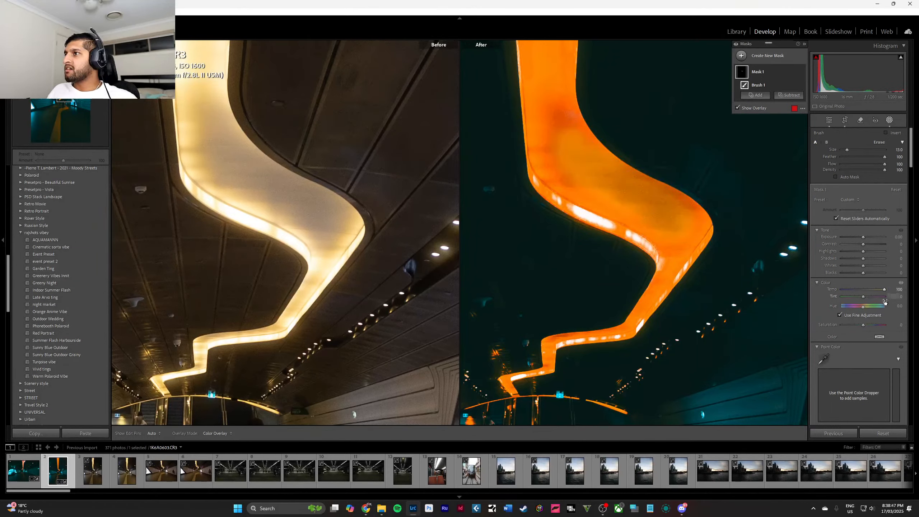
key(Escape)
click(693, 261)
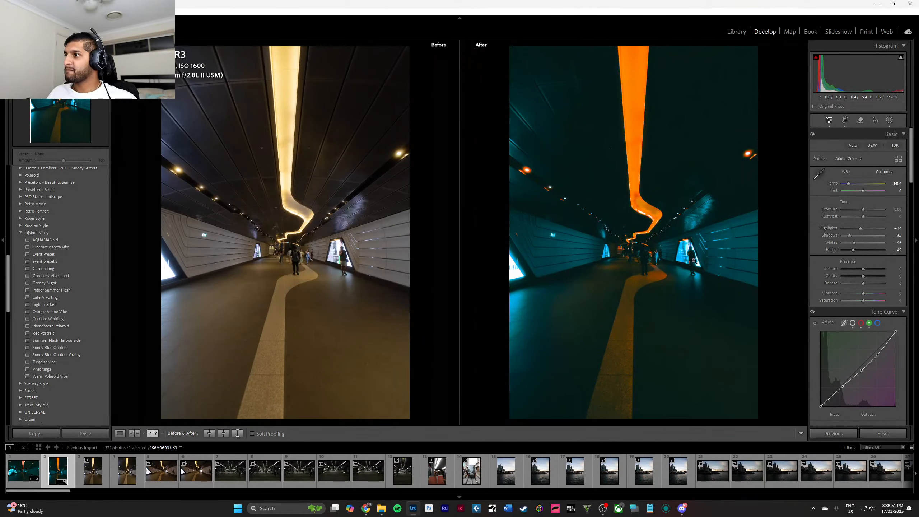
Generatively remove the man walking in front of the lit billboard and switch to a different generated variation.
click(635, 253)
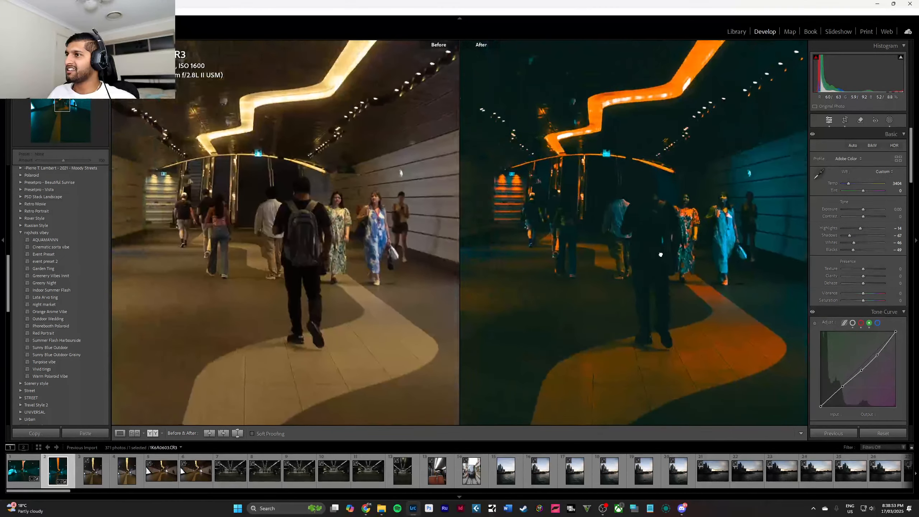
drag(786, 283, 626, 234)
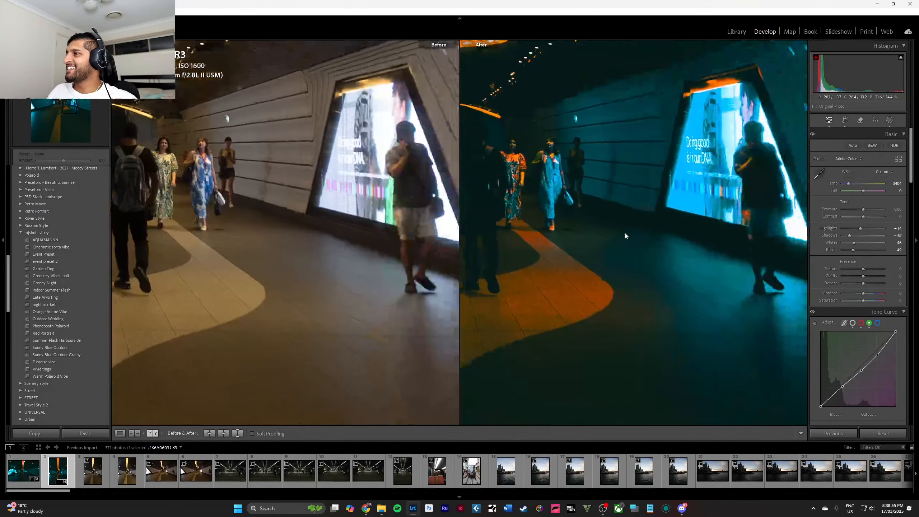
drag(775, 223, 709, 226)
click(861, 120)
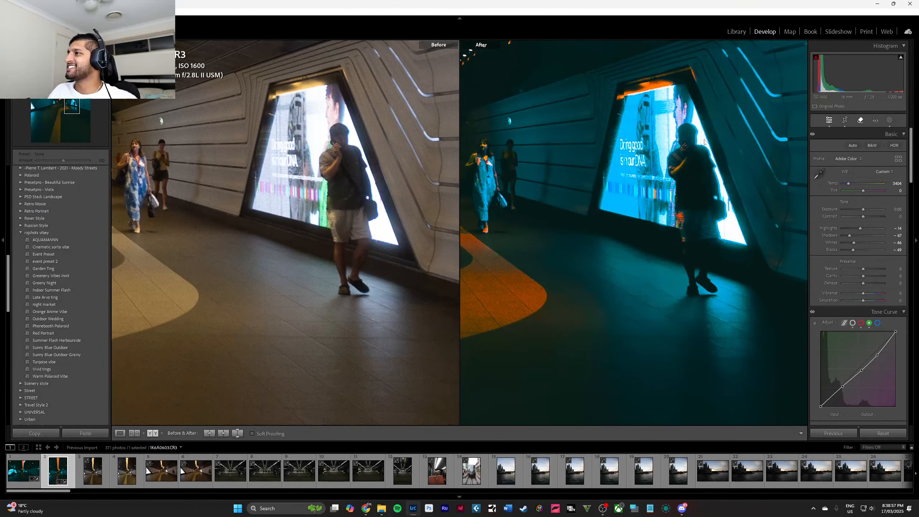
mouse_move(683, 134)
mouse_down()
mouse_move(703, 193)
mouse_move(691, 210)
mouse_move(690, 201)
mouse_move(706, 209)
mouse_move(716, 237)
mouse_move(716, 278)
mouse_move(700, 284)
mouse_move(675, 140)
mouse_move(697, 170)
mouse_up()
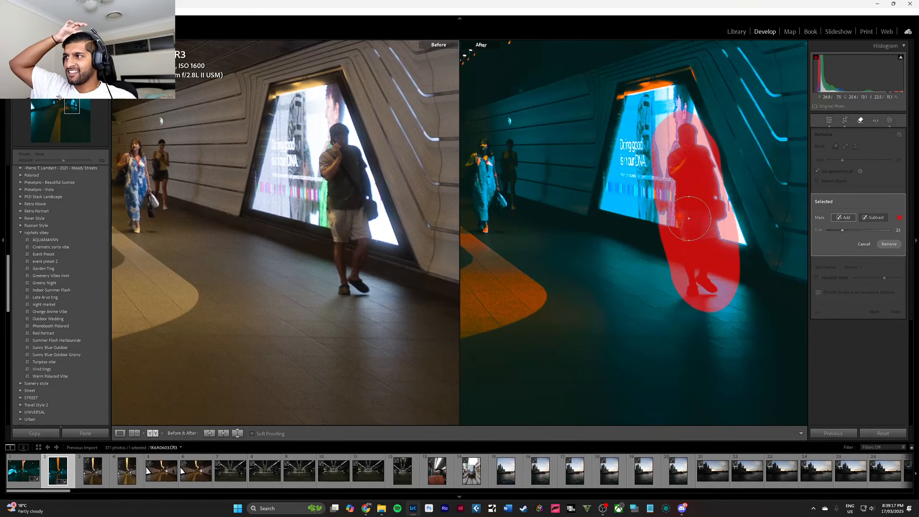
click(886, 244)
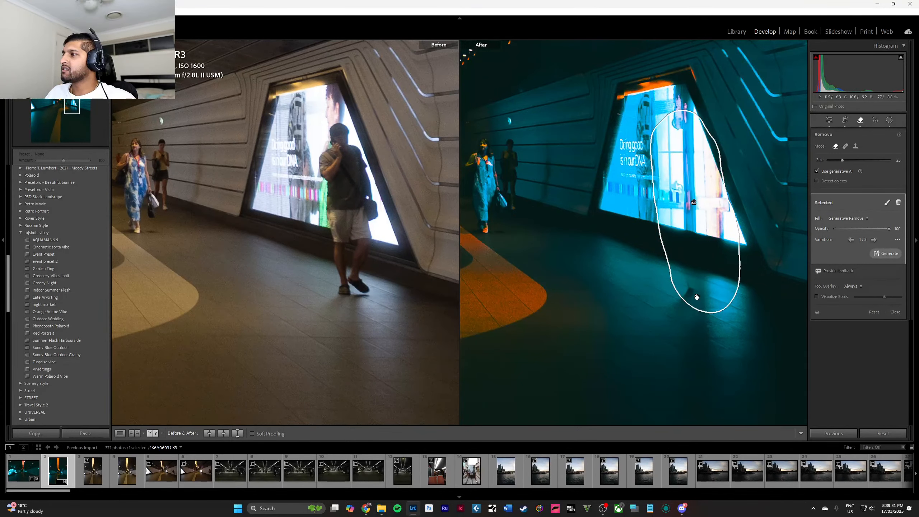
click(876, 241)
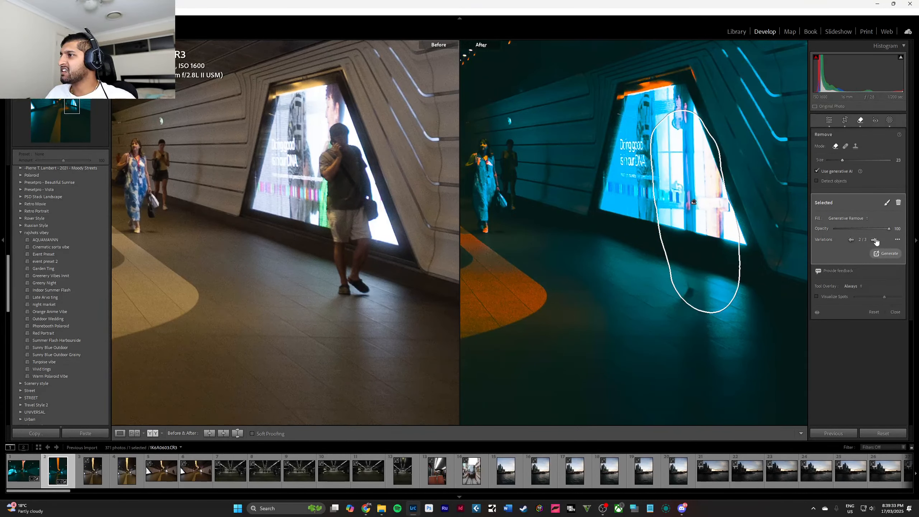
key(q)
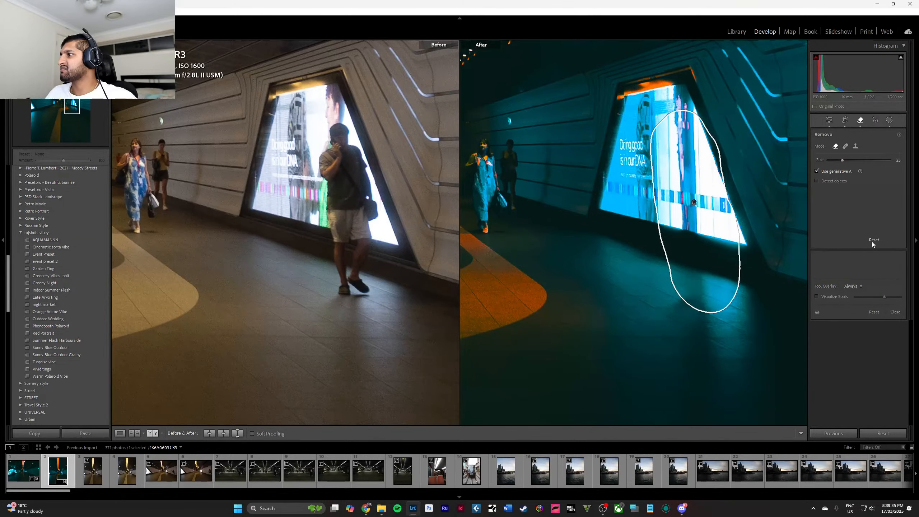
Generatively remove the man with the backpack and the people beside him, including the dark gap across the curved floor path.
drag(588, 245, 765, 243)
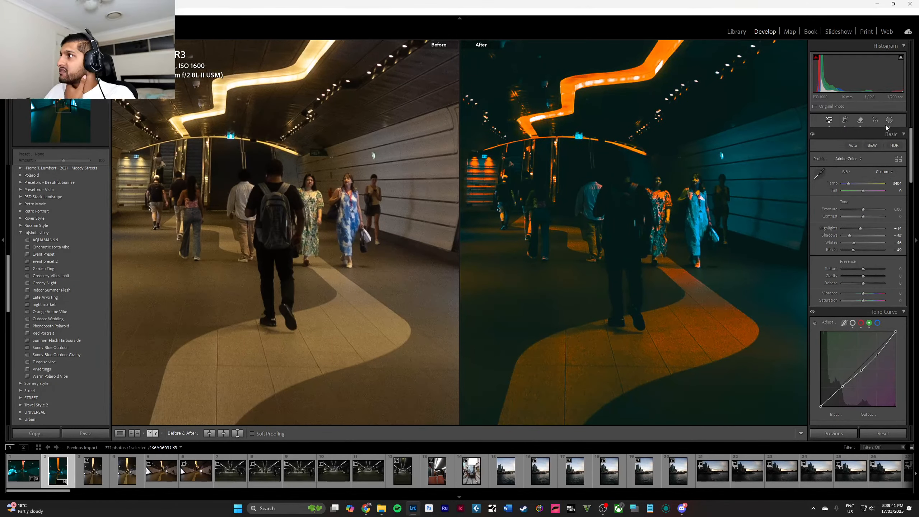
key(shift+w)
click(862, 121)
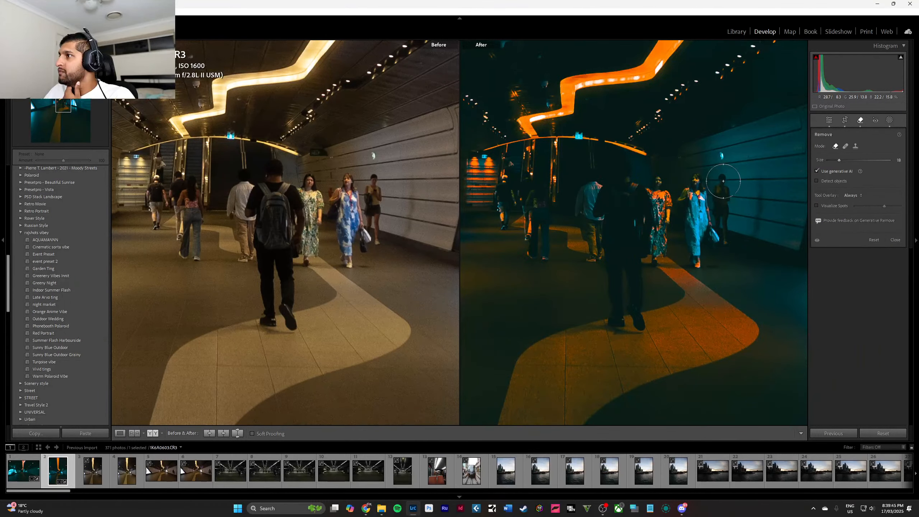
mouse_move(723, 202)
mouse_down()
mouse_move(723, 238)
mouse_move(707, 183)
mouse_move(693, 194)
mouse_move(705, 258)
mouse_move(691, 254)
mouse_move(695, 219)
mouse_move(659, 189)
mouse_move(643, 205)
mouse_move(621, 173)
mouse_move(616, 182)
mouse_move(643, 220)
mouse_move(627, 234)
mouse_move(610, 208)
mouse_move(600, 210)
mouse_move(625, 264)
mouse_move(624, 314)
mouse_move(617, 278)
mouse_move(615, 290)
mouse_move(639, 321)
mouse_move(616, 317)
mouse_move(626, 274)
mouse_move(660, 228)
mouse_up()
mouse_move(607, 202)
mouse_down()
mouse_move(596, 179)
mouse_move(584, 200)
mouse_move(598, 260)
mouse_up()
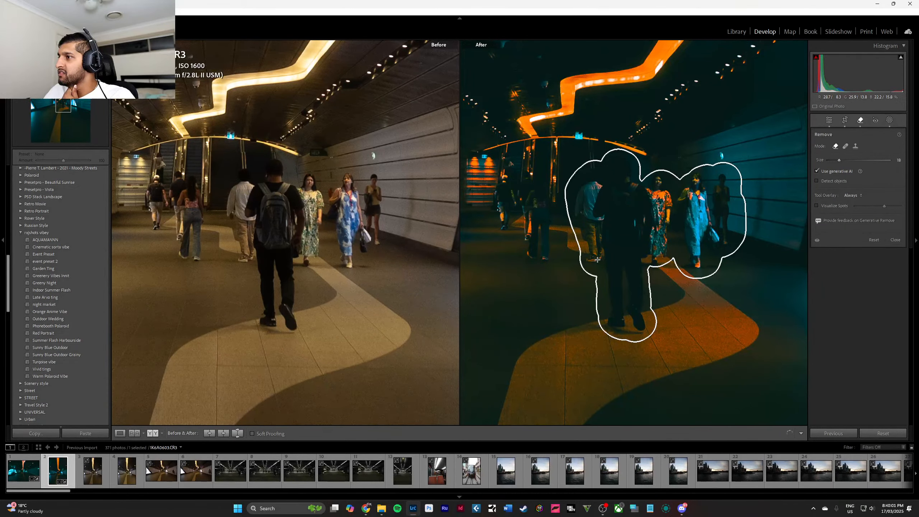
mouse_move(598, 259)
mouse_down()
mouse_move(589, 304)
mouse_move(604, 328)
mouse_move(566, 326)
mouse_move(601, 309)
mouse_up()
drag(623, 251, 615, 263)
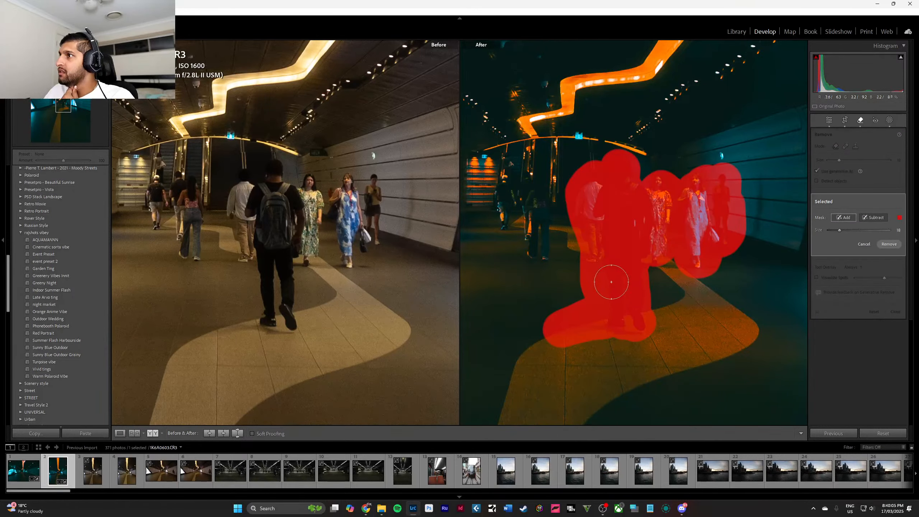
click(889, 245)
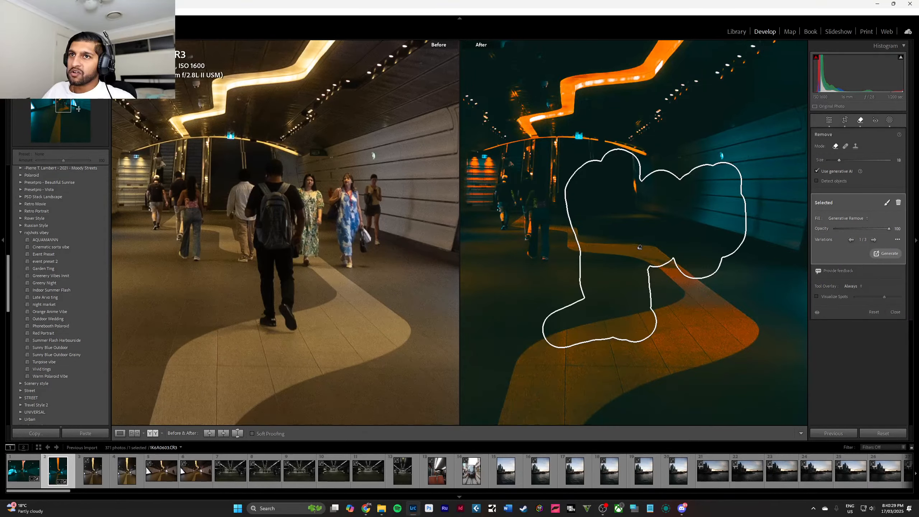
Generatively remove the remaining group of people near the tunnel's far end with a smaller brush and choose the third variation.
drag(65, 104, 59, 102)
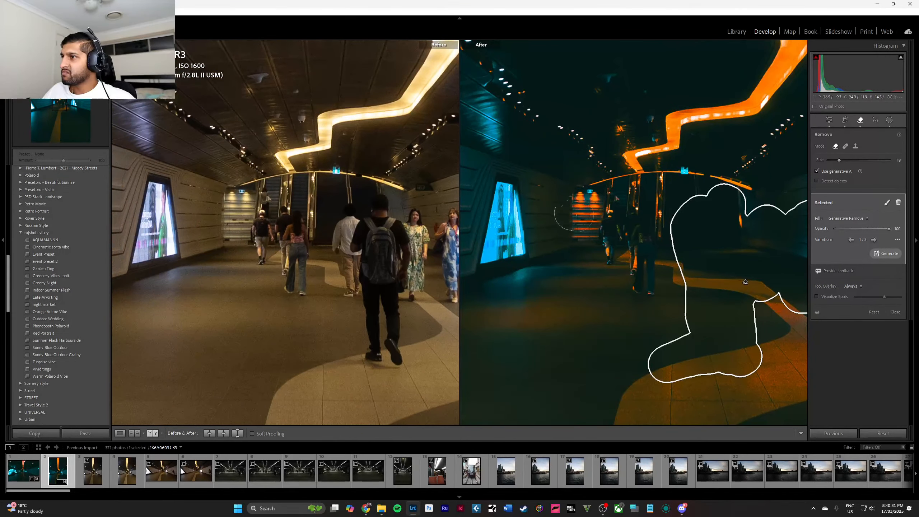
key(bracketleft)
key(bracketleft)
key(bracketleft)
mouse_move(642, 218)
mouse_down()
mouse_move(649, 289)
mouse_move(648, 262)
mouse_move(609, 235)
mouse_move(618, 203)
mouse_move(613, 232)
mouse_move(626, 273)
mouse_move(635, 266)
mouse_move(640, 205)
mouse_up()
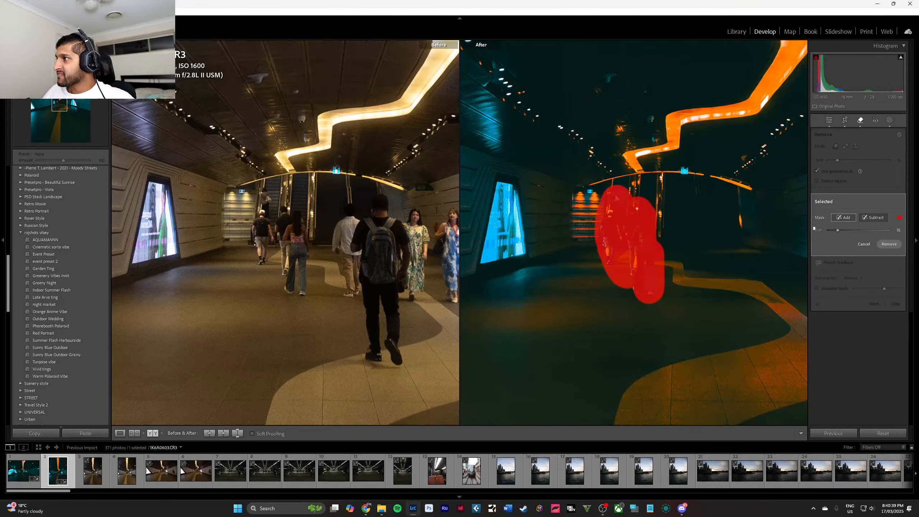
click(878, 243)
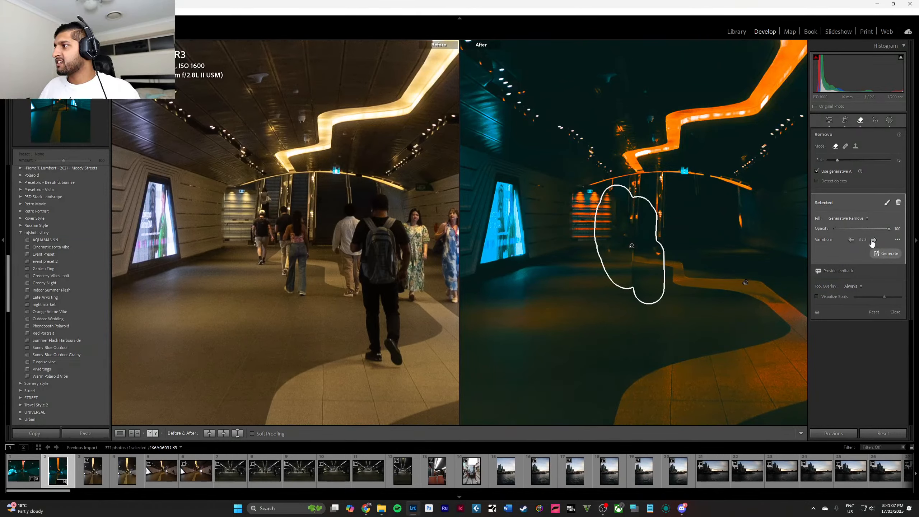
key(q)
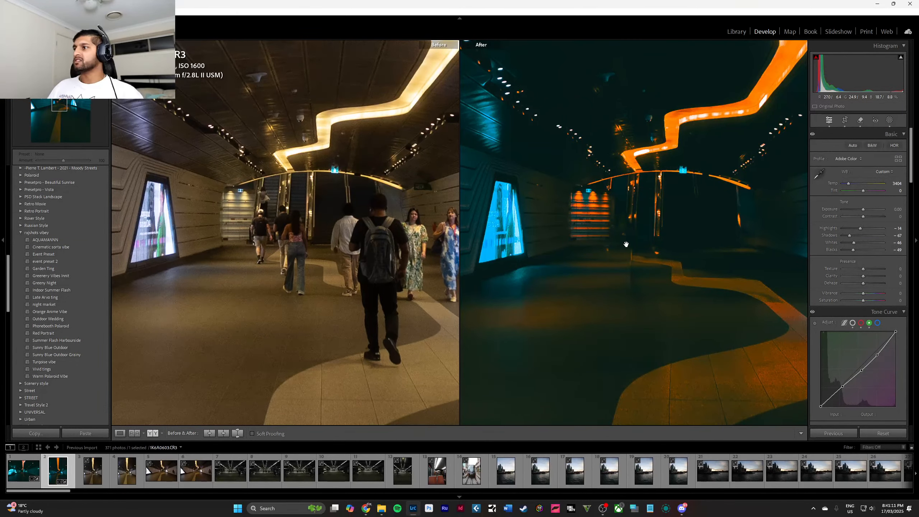
Preview the whole cleaned-up tunnel photo in full screen and return to the editing view.
click(679, 261)
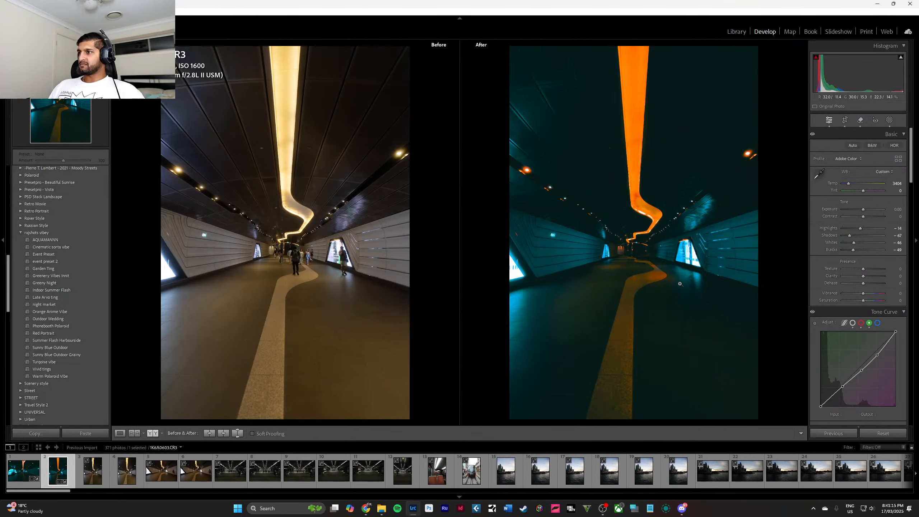
key(f)
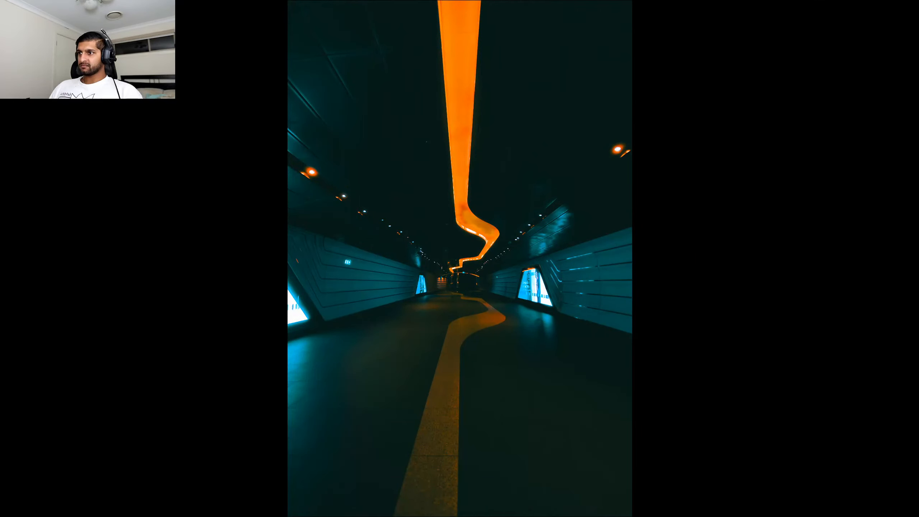
key(f)
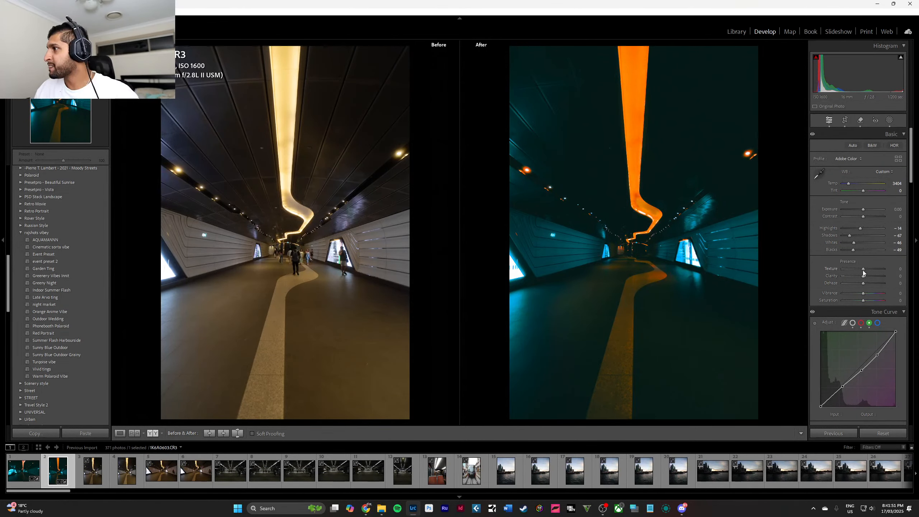
Try texture and clarity at -100 and a slightly negative clarity, and reset both sliders to 0.
mouse_move(860, 269)
mouse_down()
mouse_move(840, 267)
mouse_move(883, 270)
mouse_move(835, 271)
mouse_move(903, 279)
mouse_move(840, 284)
mouse_move(870, 283)
mouse_move(859, 279)
mouse_up()
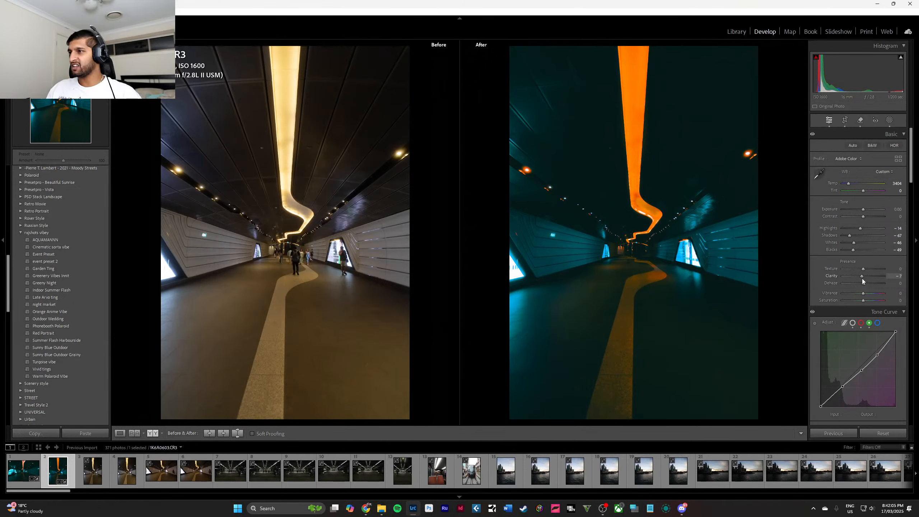
drag(864, 279, 831, 271)
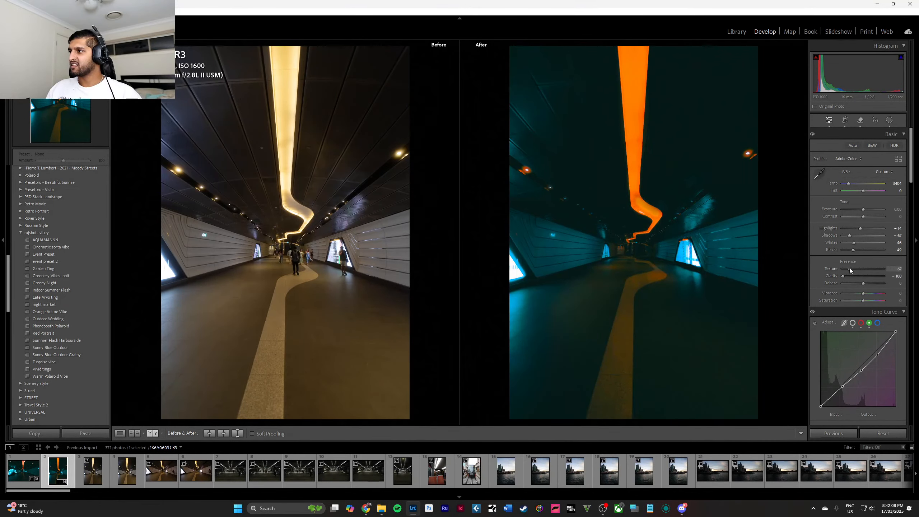
double_click(829, 269)
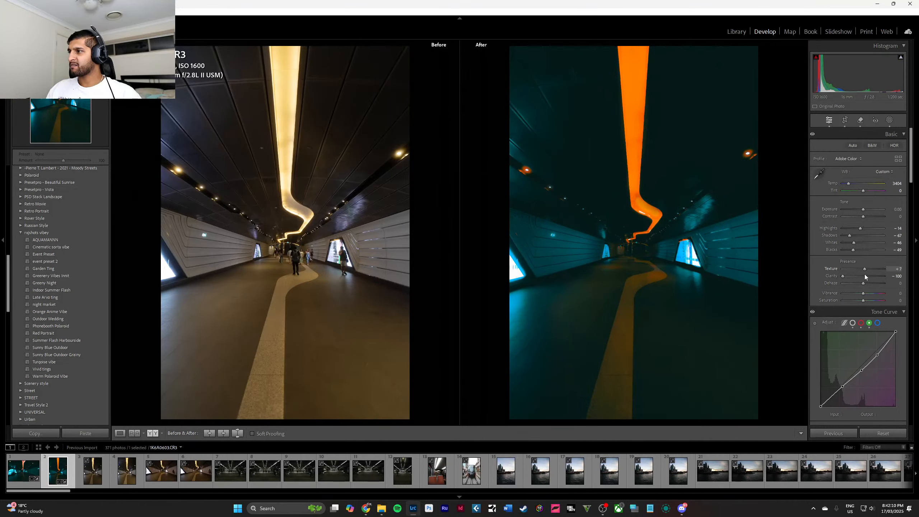
double_click(846, 276)
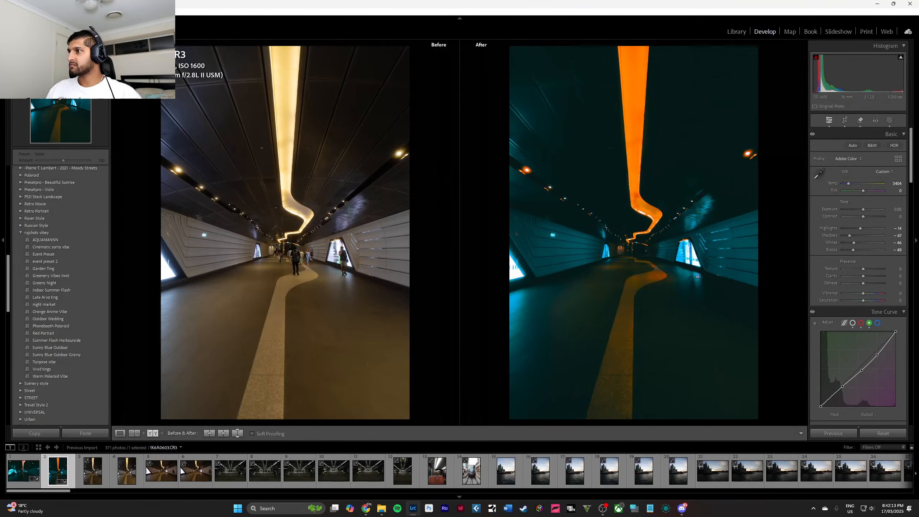
click(661, 272)
mouse_move(864, 277)
mouse_down()
mouse_move(873, 277)
mouse_move(864, 276)
mouse_up()
click(713, 287)
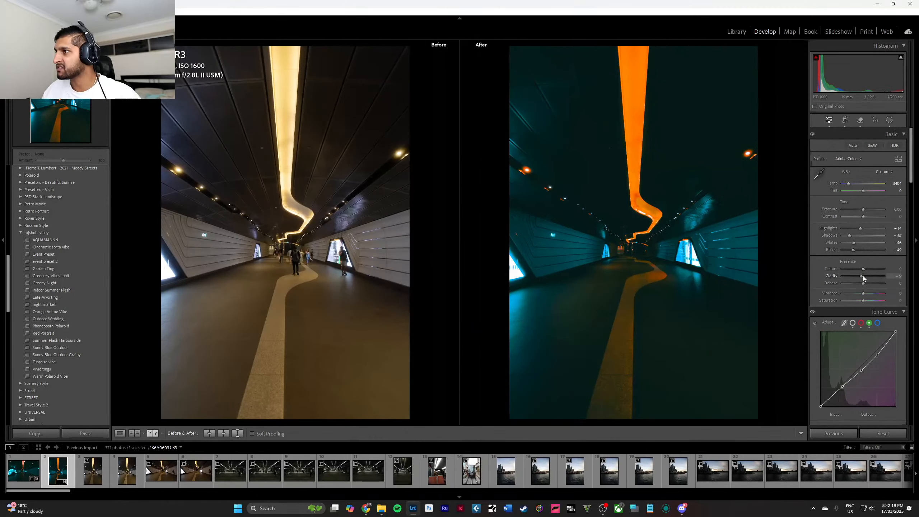
double_click(864, 276)
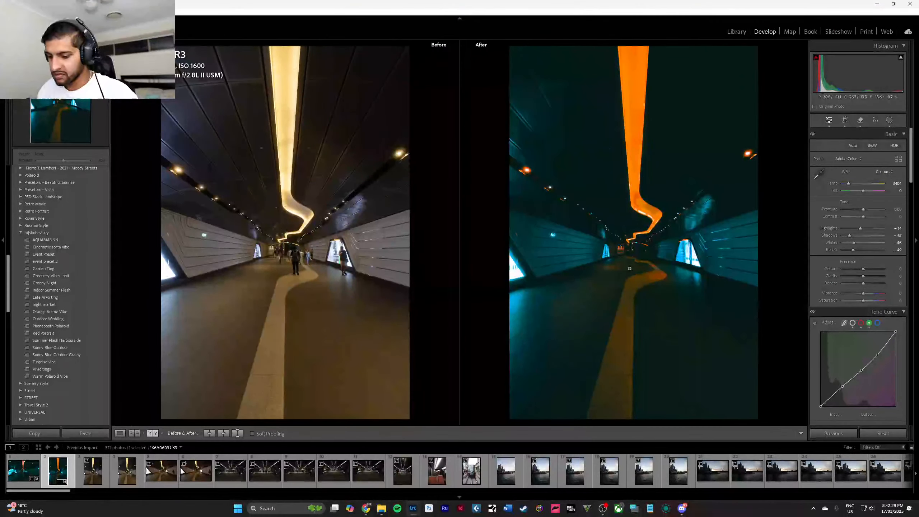
Switch from the before/after comparison to a single view of the edited photo.
key(t)
key(t)
key(d)
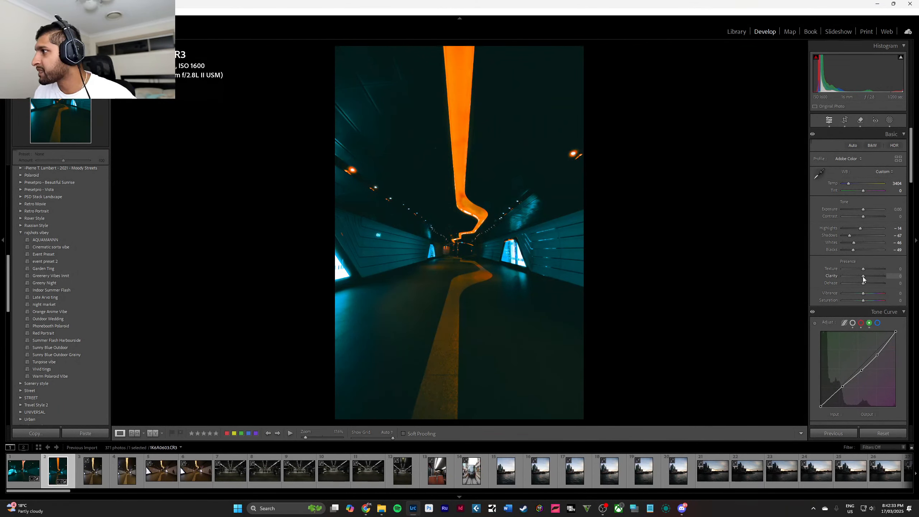
Try strong positive and slightly negative clarity on the teal-and-orange tunnel photo and settle on +60.
drag(863, 276, 885, 277)
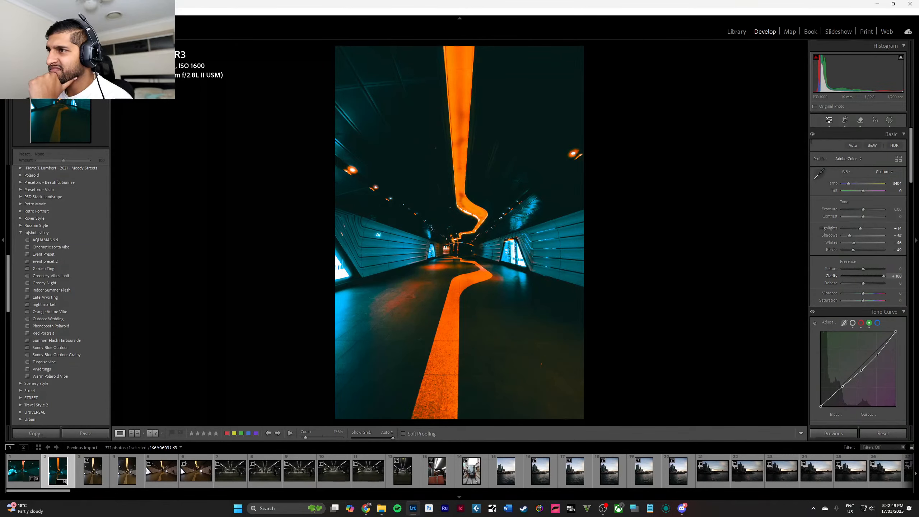
mouse_move(873, 276)
mouse_down()
mouse_move(839, 276)
mouse_move(861, 283)
mouse_up()
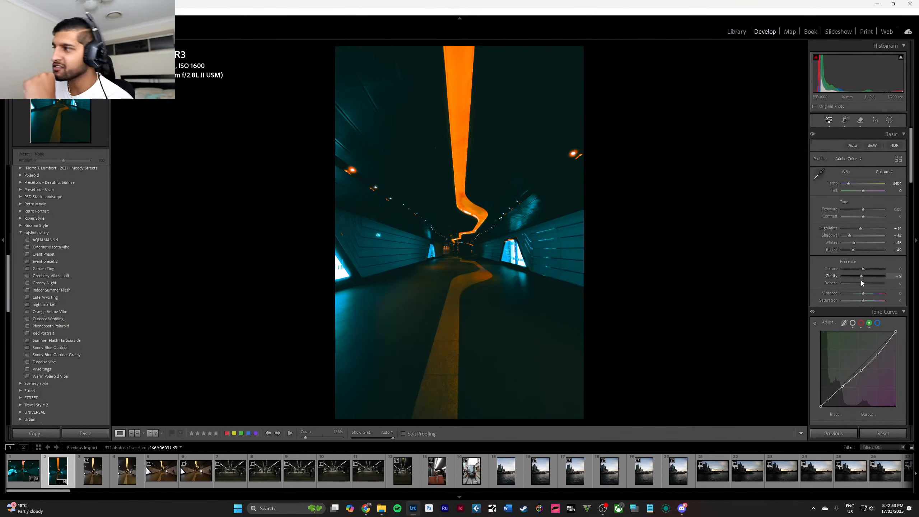
drag(867, 281, 878, 285)
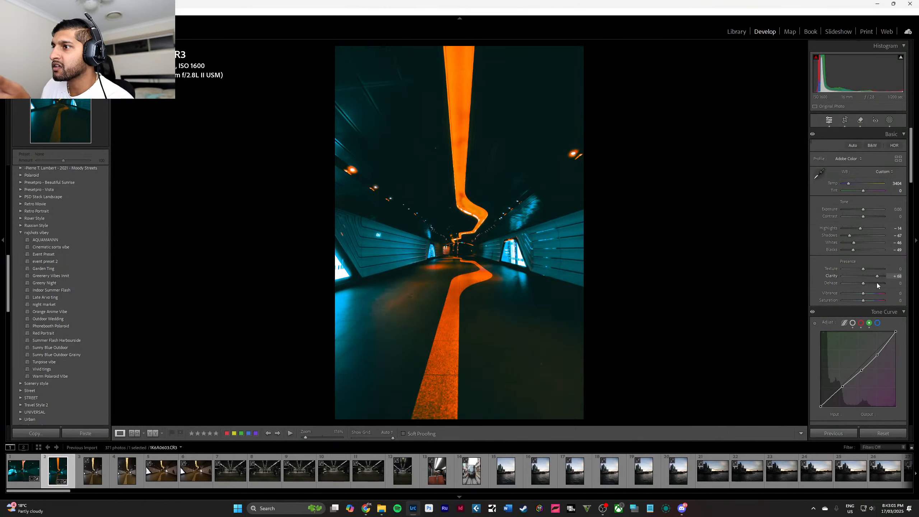
mouse_move(877, 286)
mouse_down()
mouse_move(863, 285)
mouse_move(875, 284)
mouse_up()
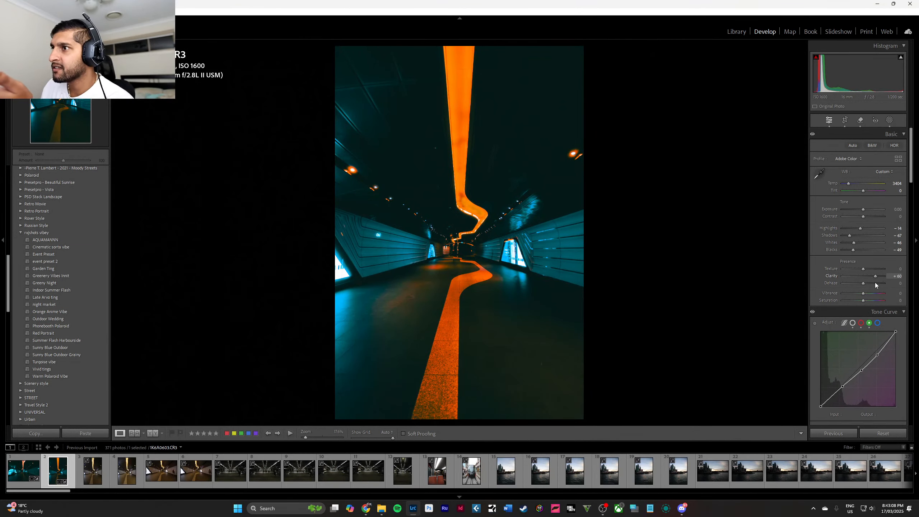
click(496, 363)
drag(468, 230, 473, 306)
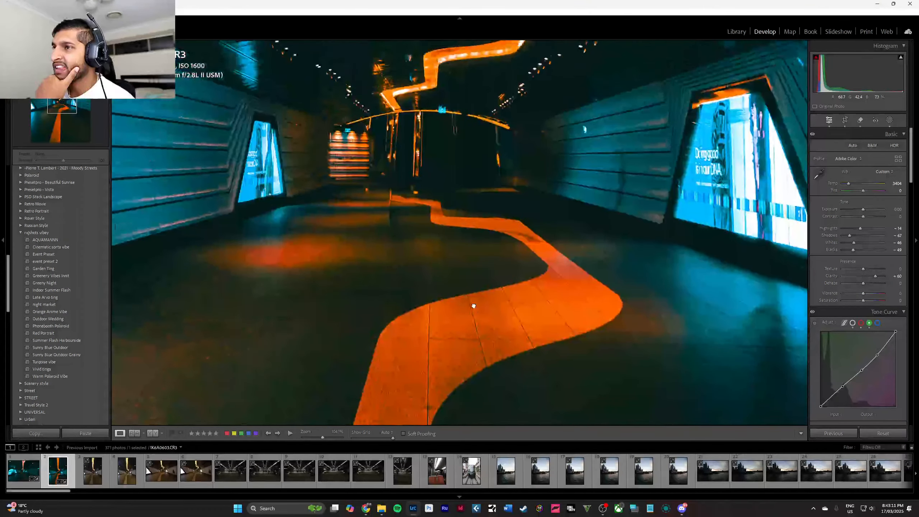
click(472, 305)
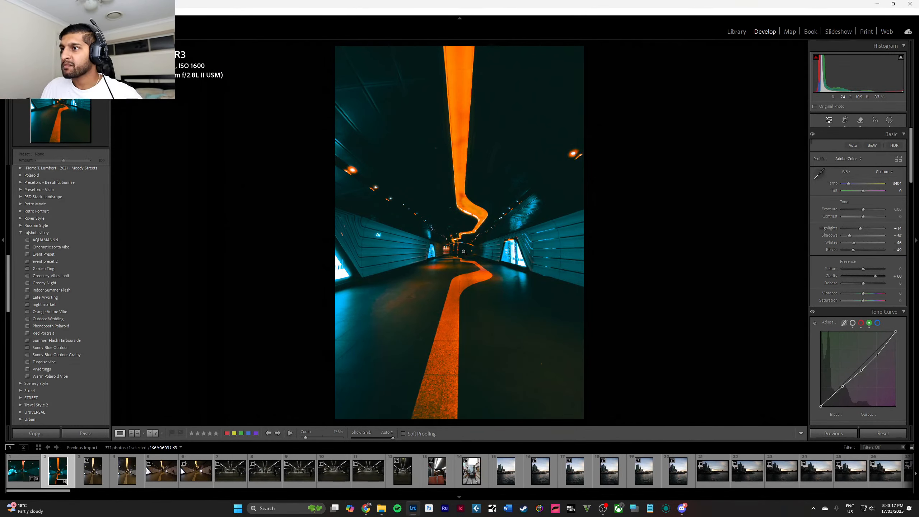
click(457, 201)
click(463, 251)
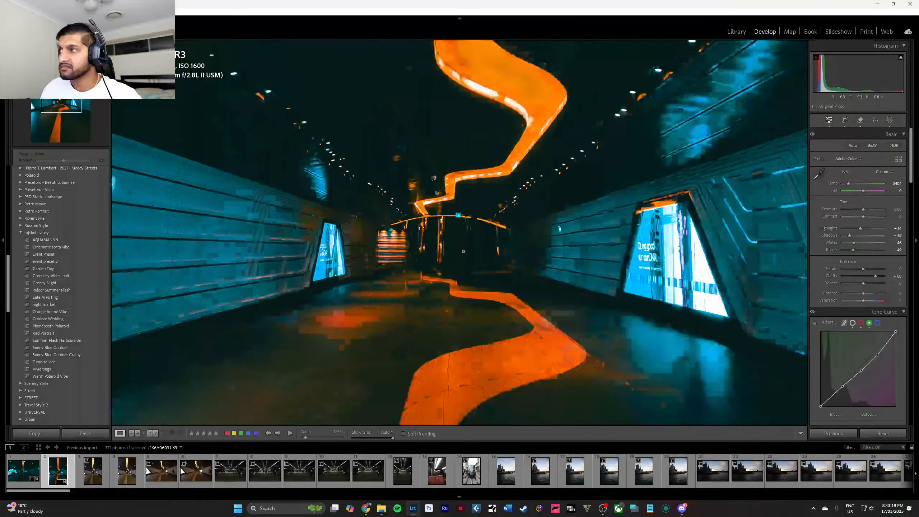
Remove the two unedited vertical tunnel shots from the Lightroom catalog without deleting them from disk.
click(93, 467)
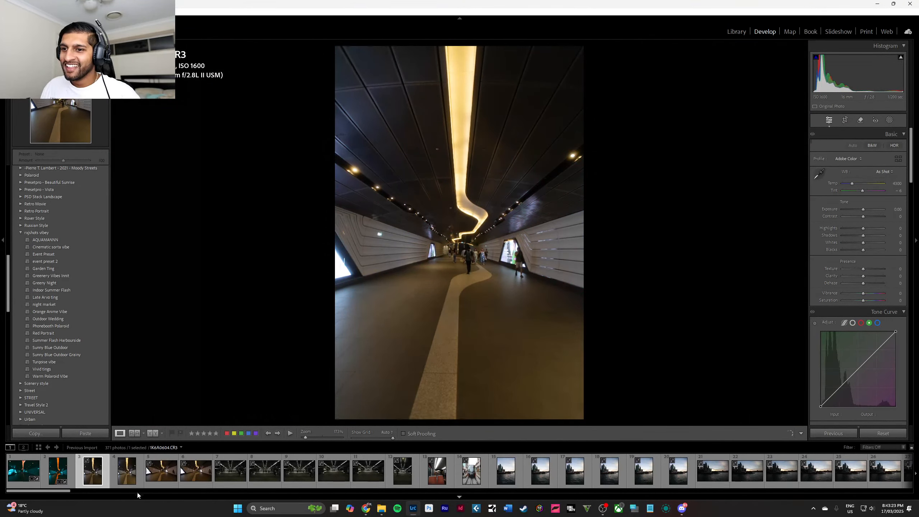
ctrl+click(127, 471)
right_click(138, 482)
click(159, 463)
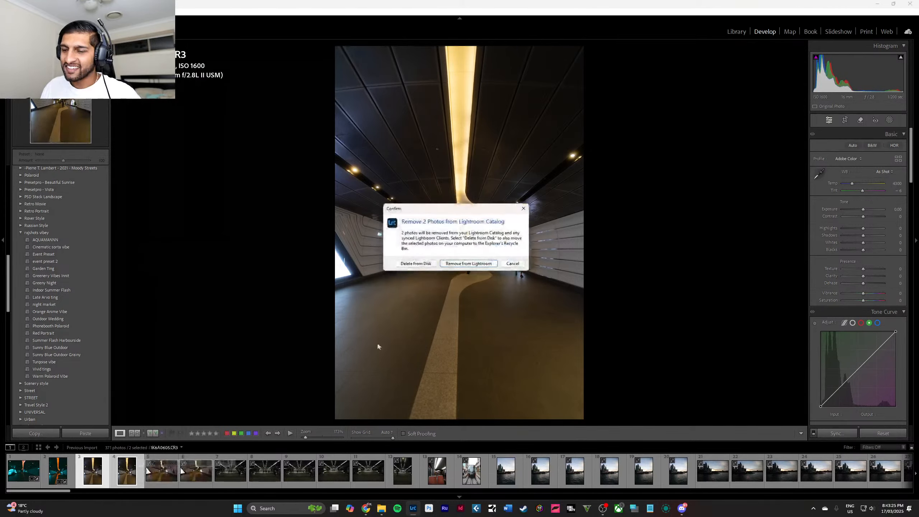
click(468, 264)
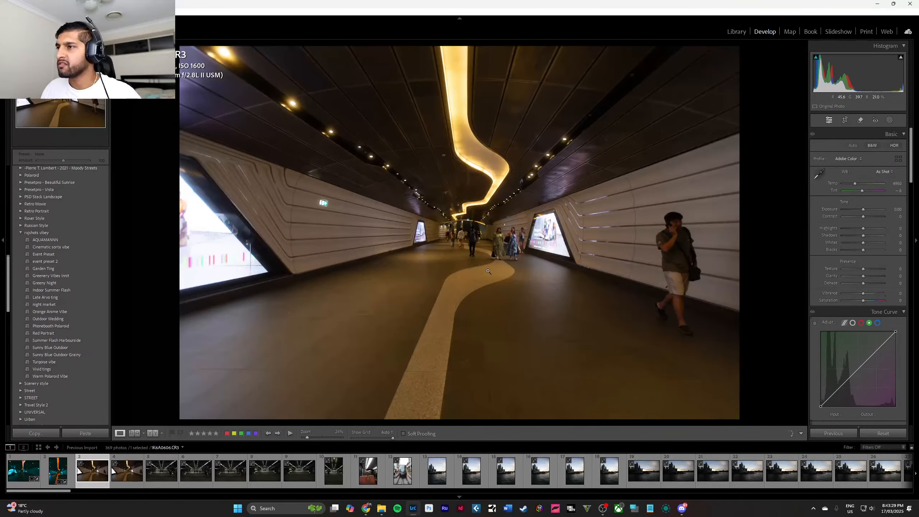
Remove the two unedited horizontal tunnel shots with the man on the phone from the Lightroom catalog.
ctrl+click(112, 475)
key(Delete)
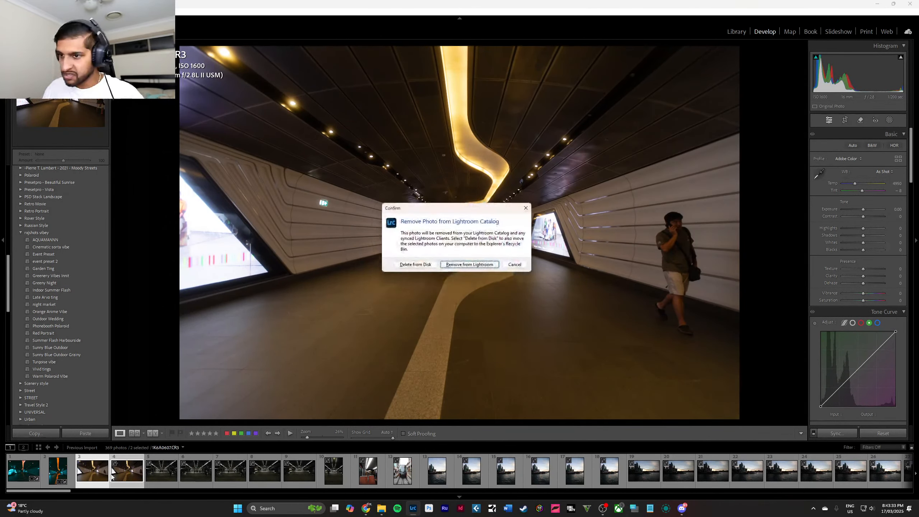
key(Return)
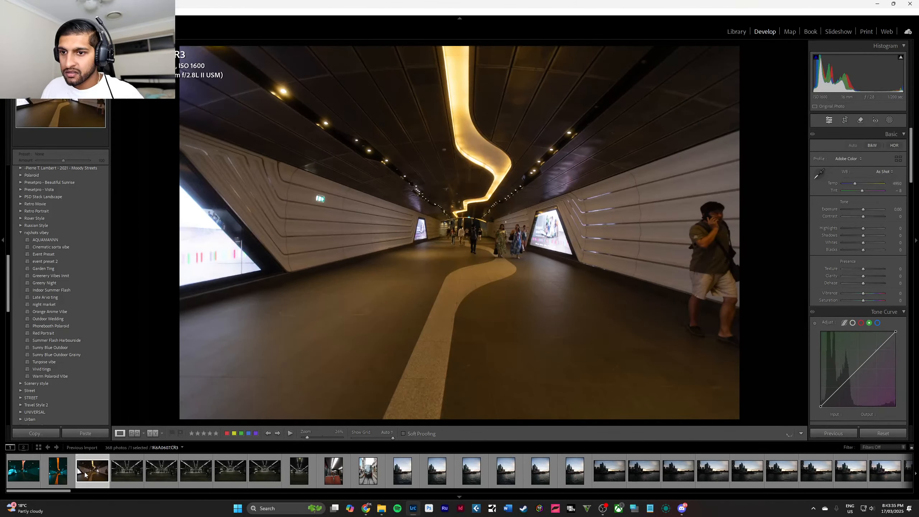
right_click(85, 474)
click(103, 457)
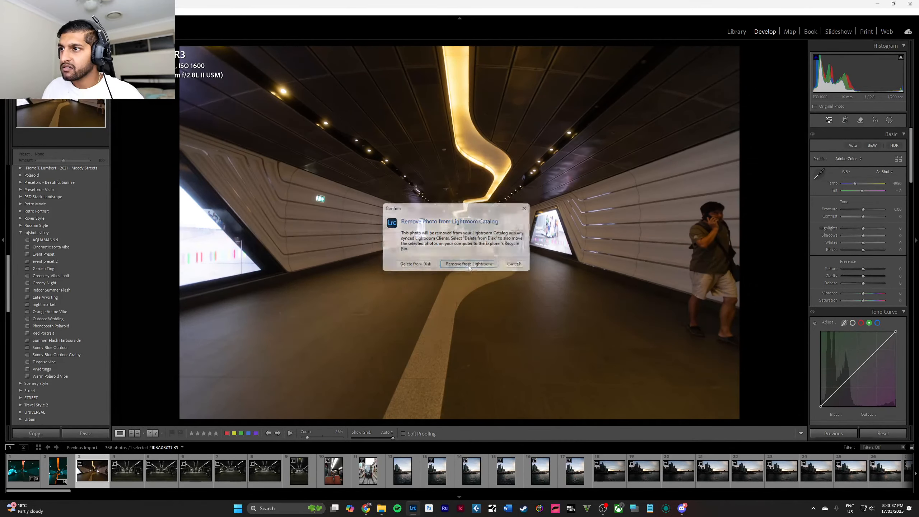
click(468, 264)
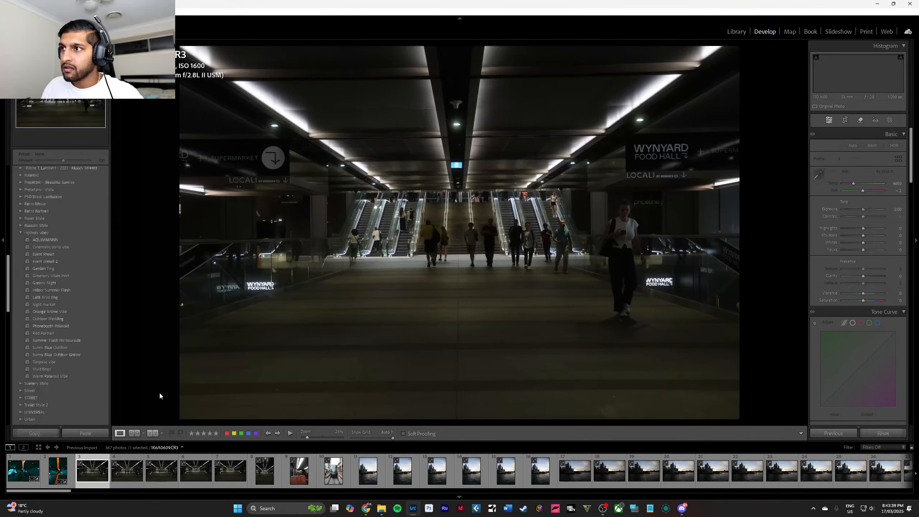
Compare the dark Wynyard escalator-hall shots and remove the first three horizontal ones from the Lightroom catalog.
click(196, 478)
click(229, 481)
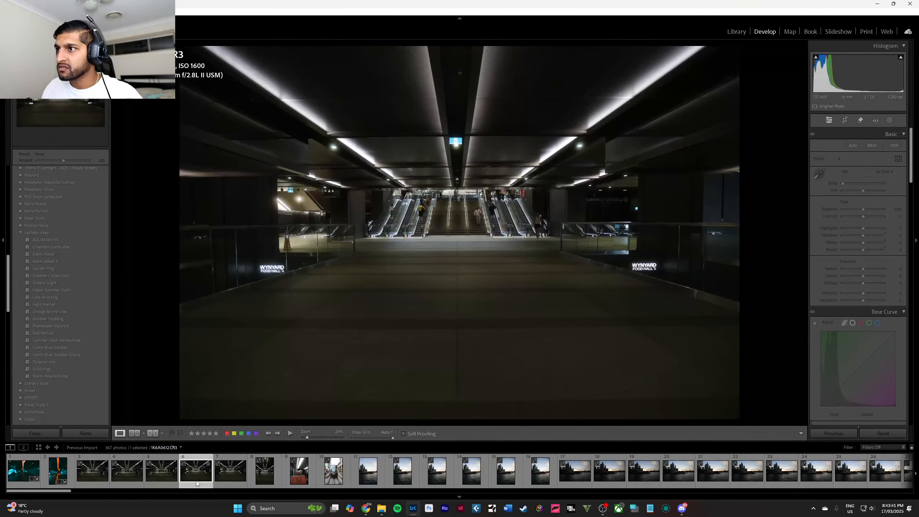
click(264, 480)
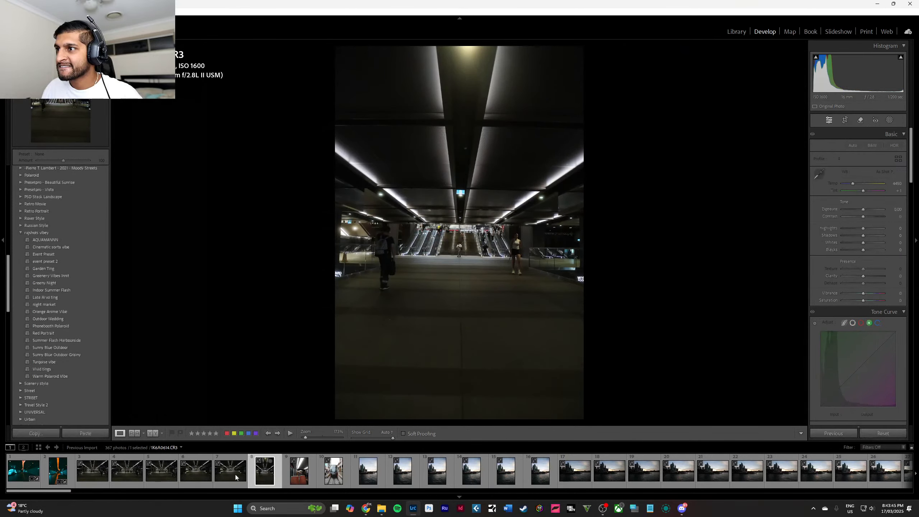
click(234, 478)
click(163, 478)
click(96, 475)
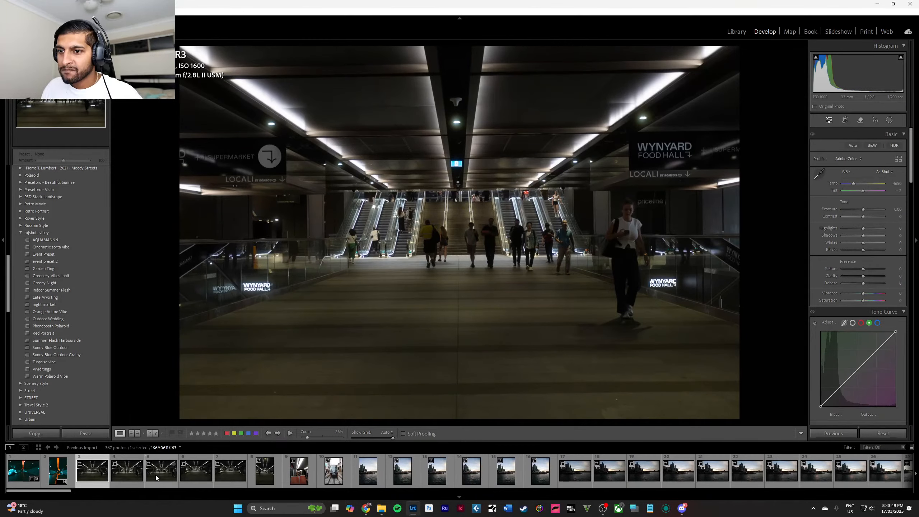
shift+click(155, 476)
right_click(156, 476)
click(185, 460)
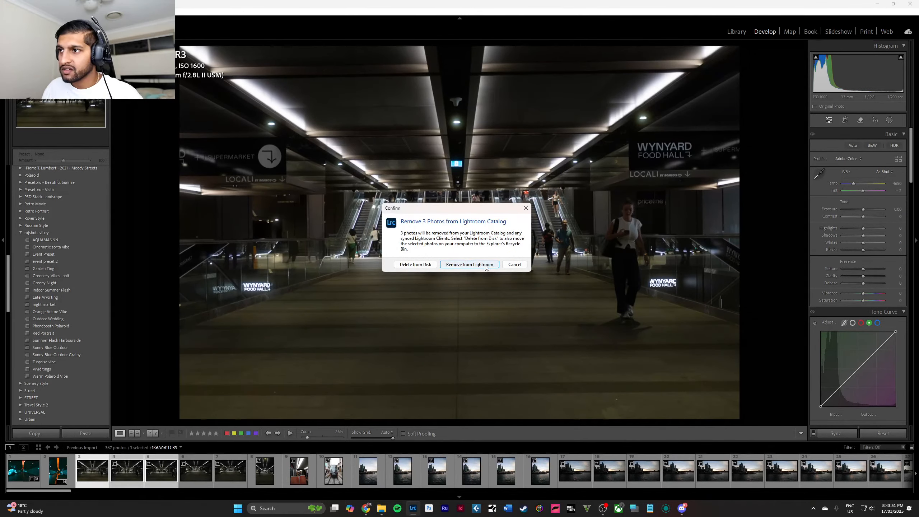
key(Return)
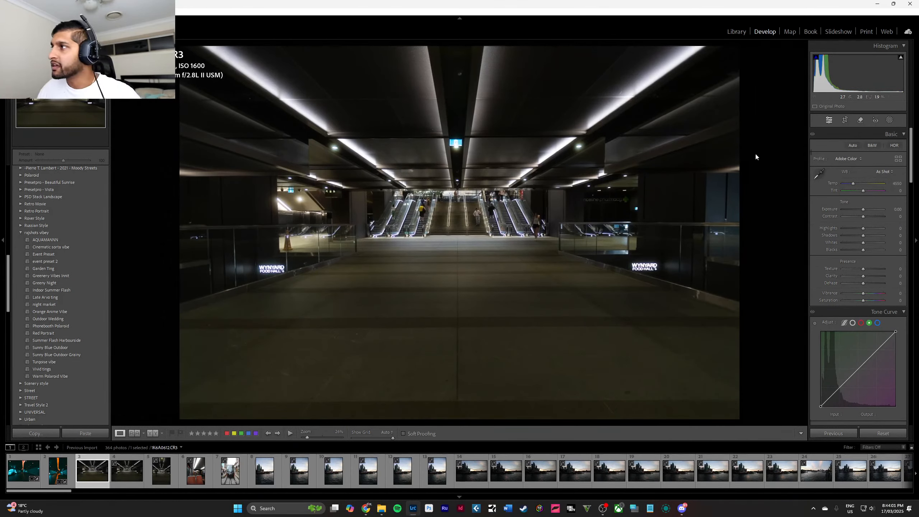
Straighten the first remaining escalator-hall photo automatically and accept the crop.
click(845, 120)
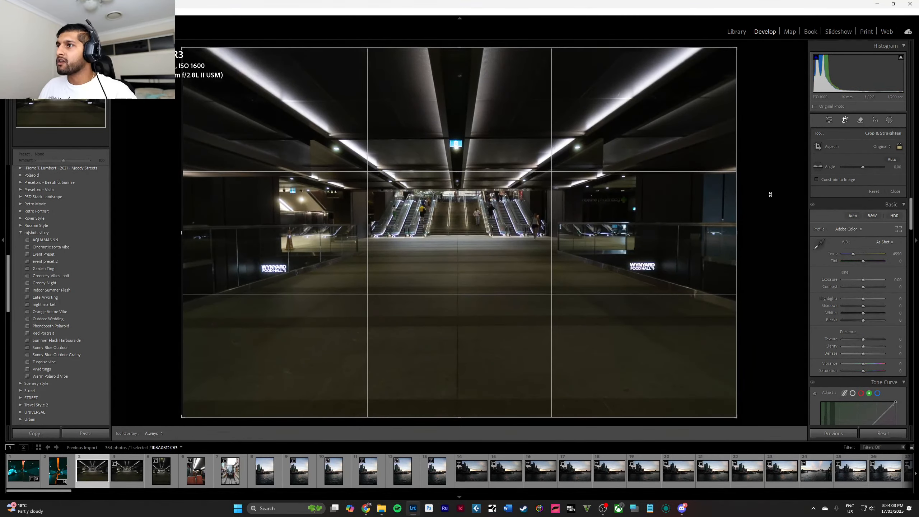
click(893, 160)
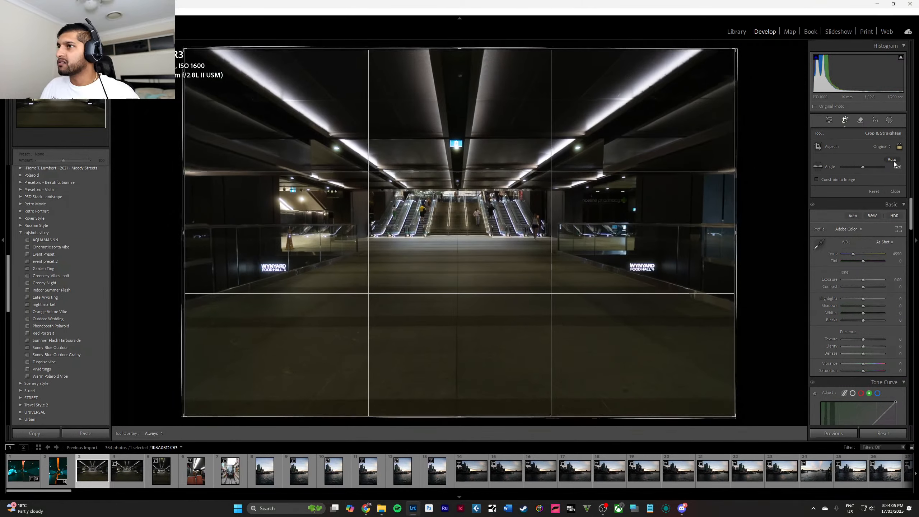
click(895, 192)
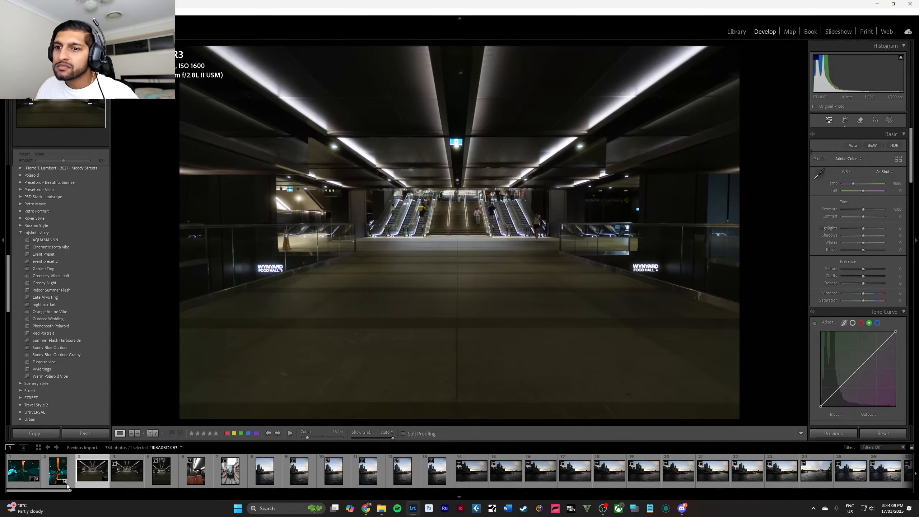
Apply the develop settings of the edited teal-and-orange vertical tunnel photo to the escalator-hall photo.
click(60, 473)
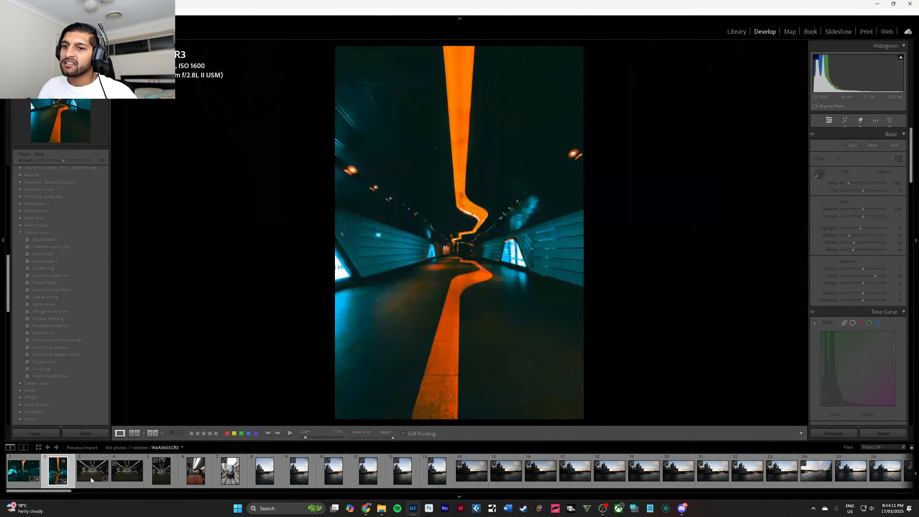
click(91, 478)
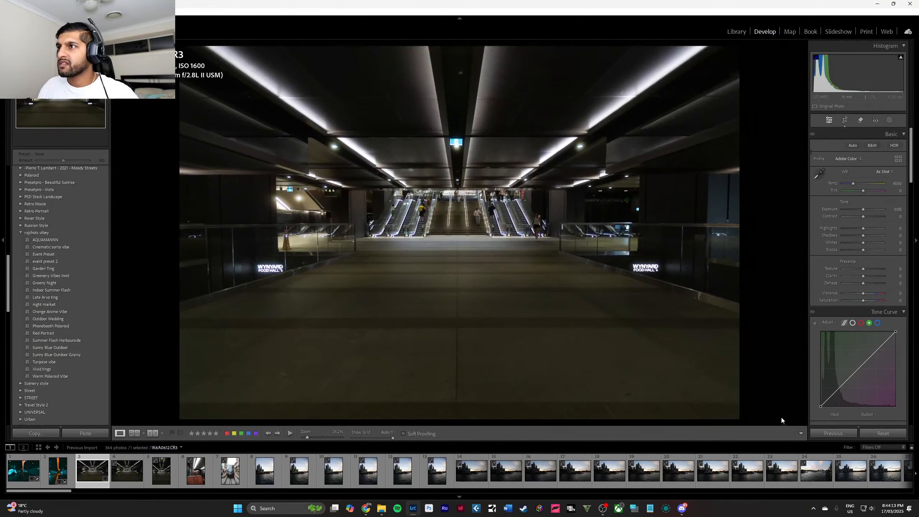
click(823, 431)
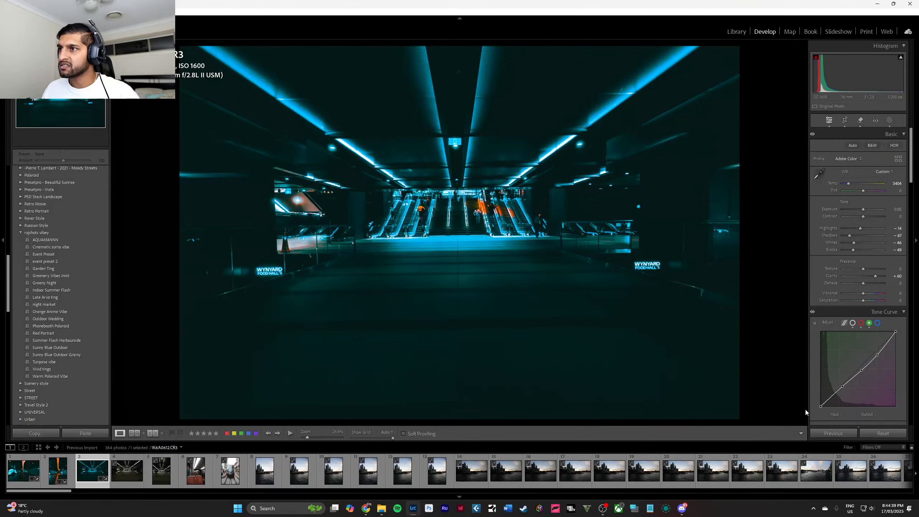
Check the escalator-hall photo's crop and warm its white balance temperature to 4281.
click(846, 121)
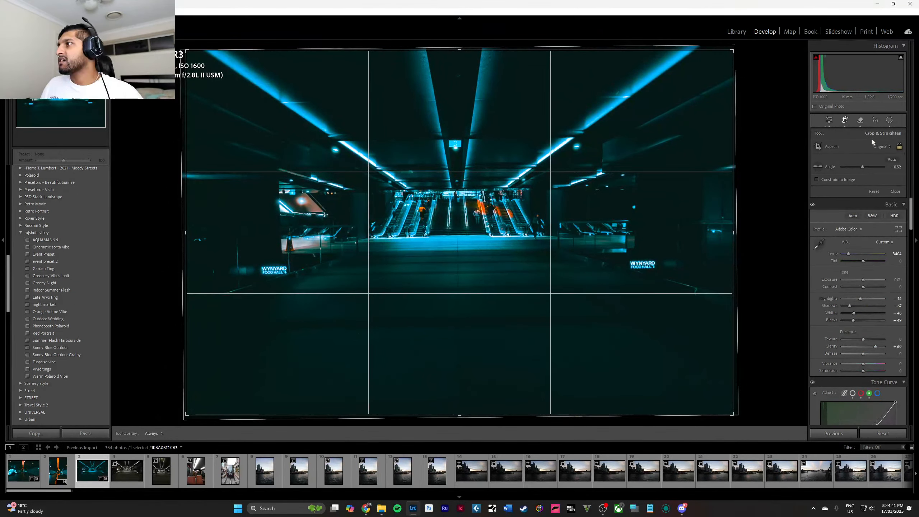
click(895, 191)
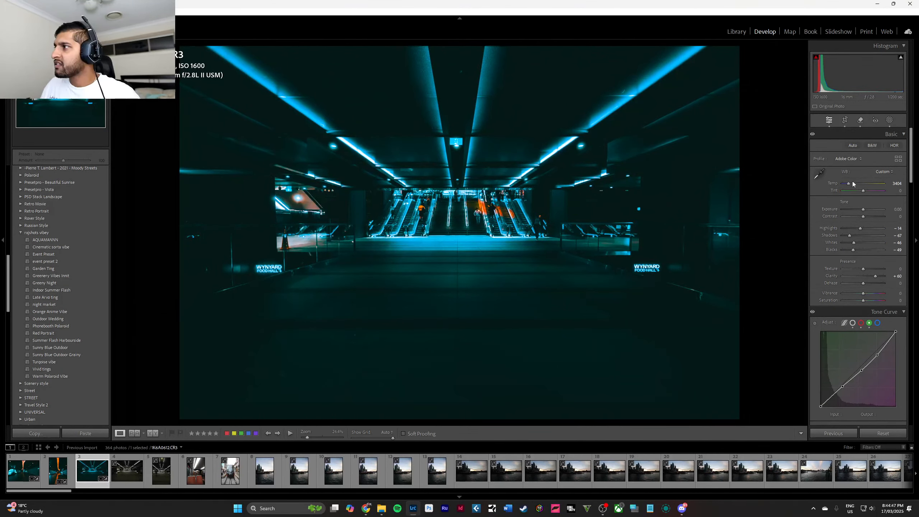
drag(849, 183, 853, 184)
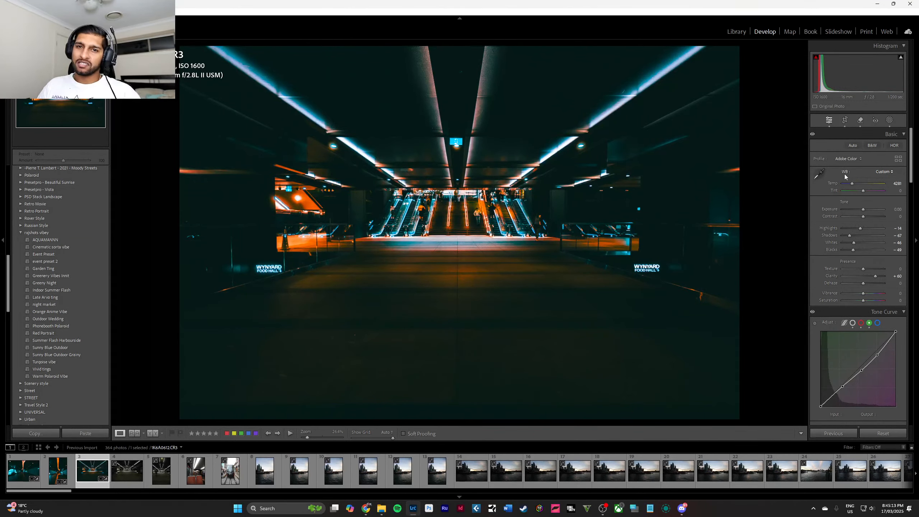
Rotate the crop of the escalator-hall photo to an angle of 0.49 and accept it.
click(846, 120)
drag(761, 177, 760, 189)
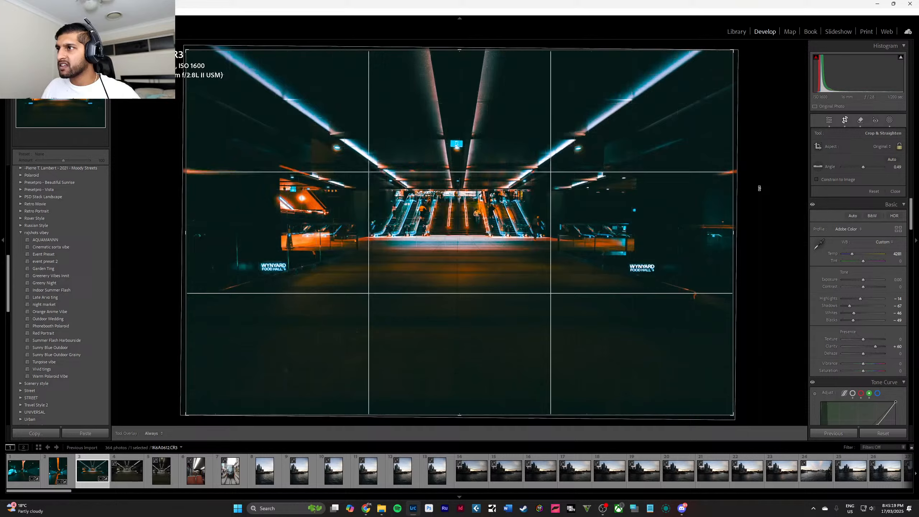
click(894, 192)
Examine the stairs and escalators up close while reviewing the photo's color grading, detail, effects and calibration settings.
click(456, 199)
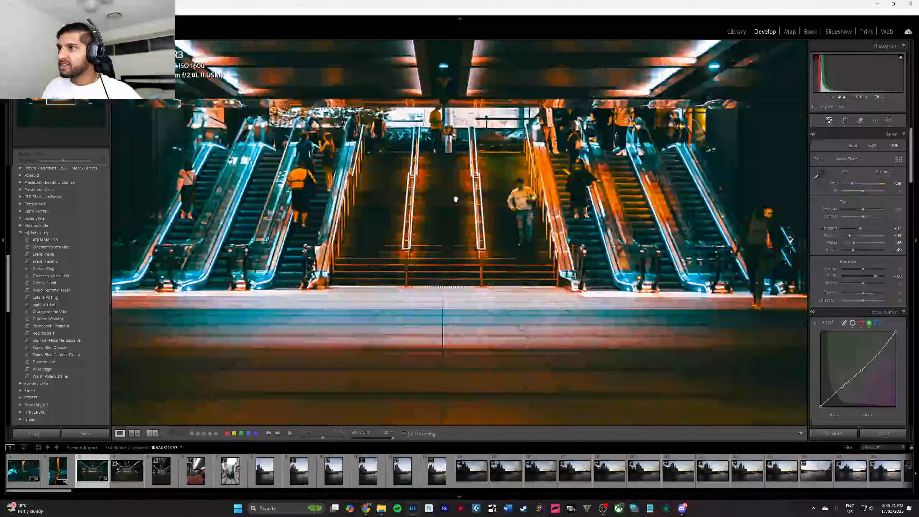
scroll(867, 222, down, 10)
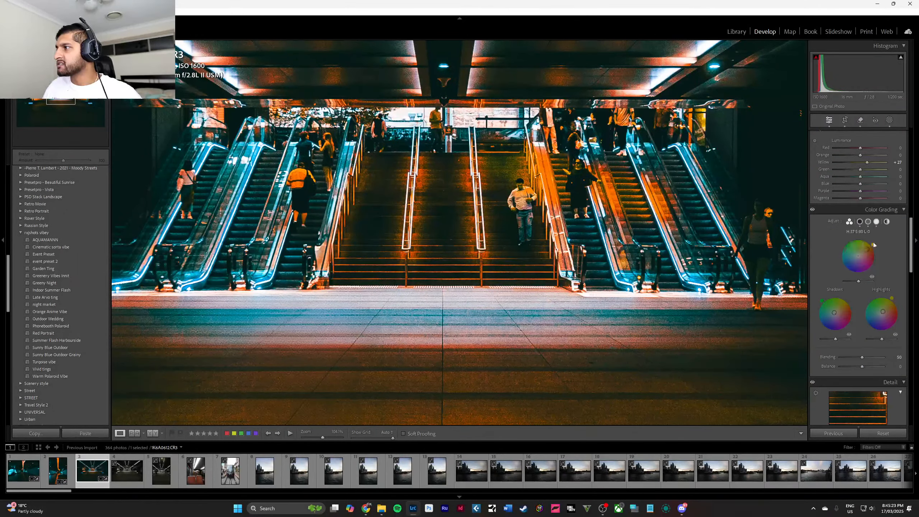
scroll(874, 243, down, 6)
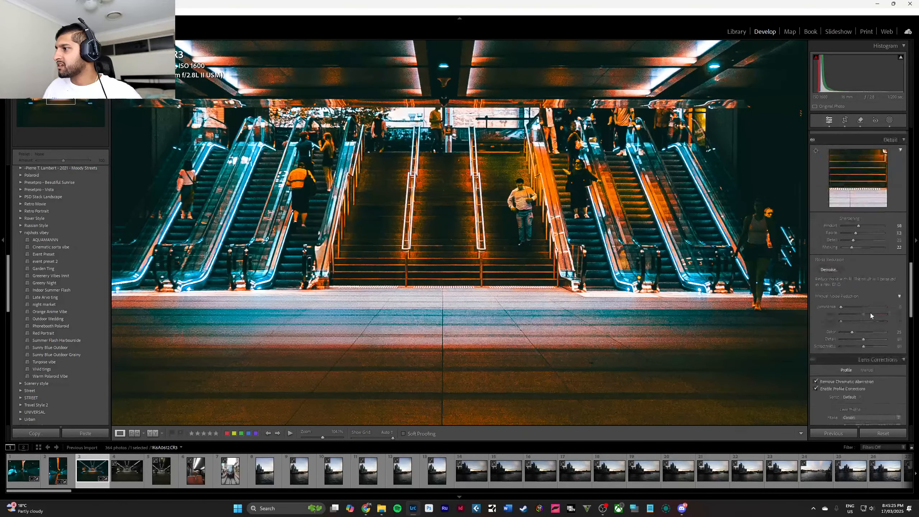
scroll(871, 315, down, 8)
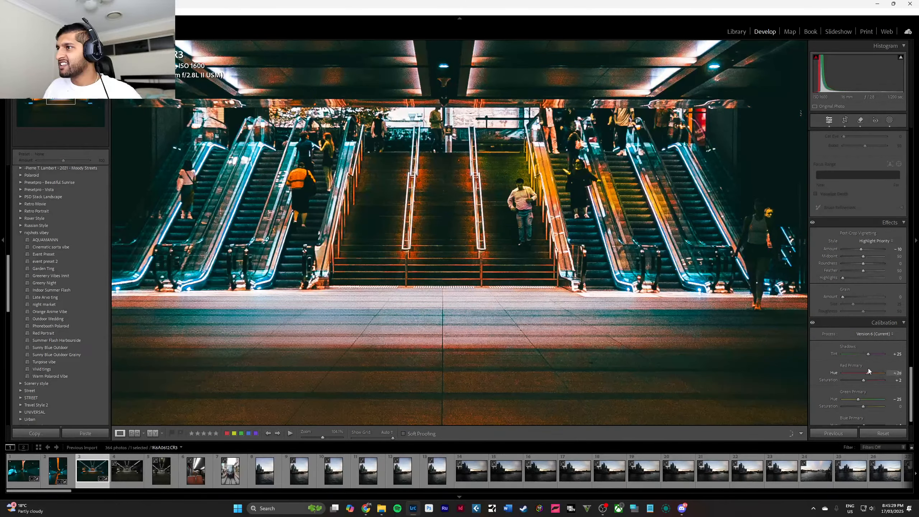
scroll(879, 335, down, 1)
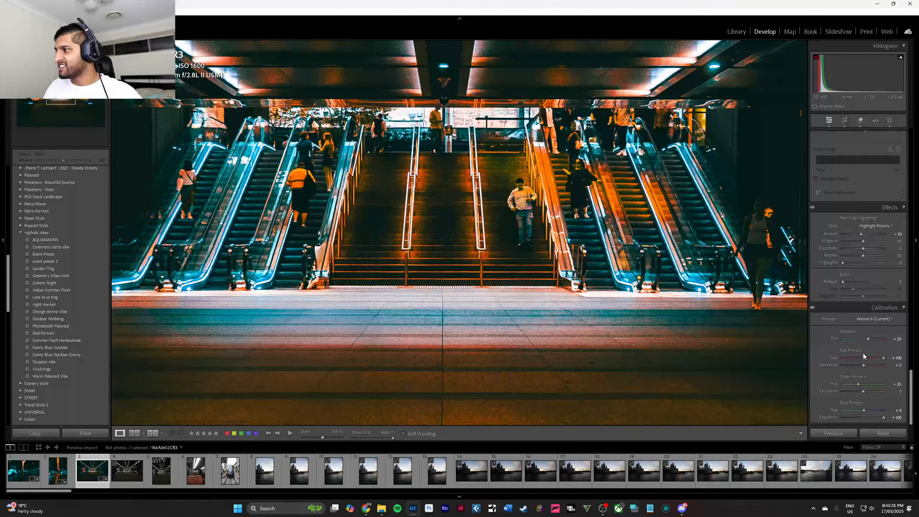
scroll(864, 354, up, 10)
scroll(861, 306, up, 10)
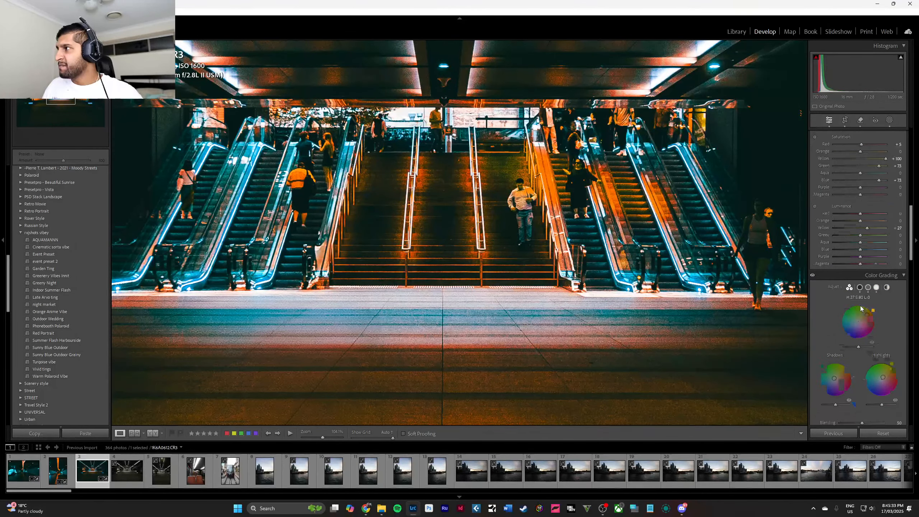
Reset the orange hue of the escalator-hall photo to 0 in the Color Mixer.
click(485, 266)
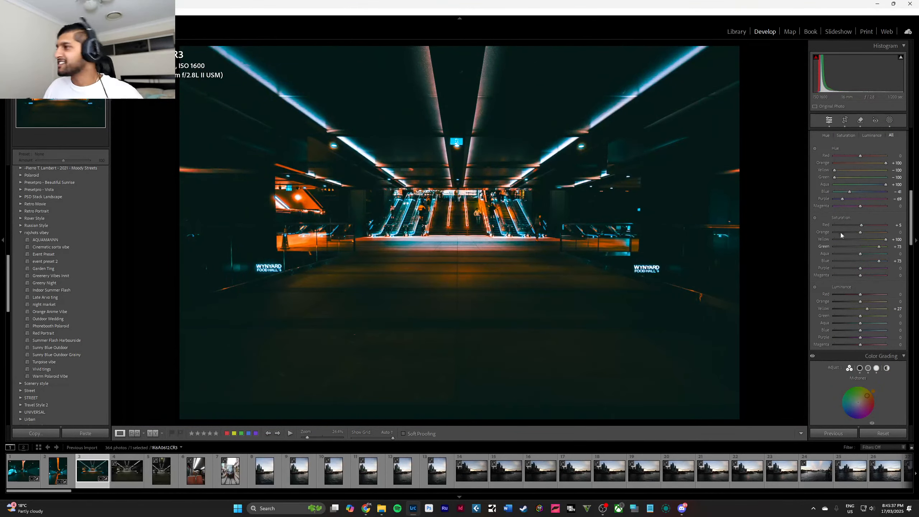
drag(854, 168, 875, 173)
double_click(861, 165)
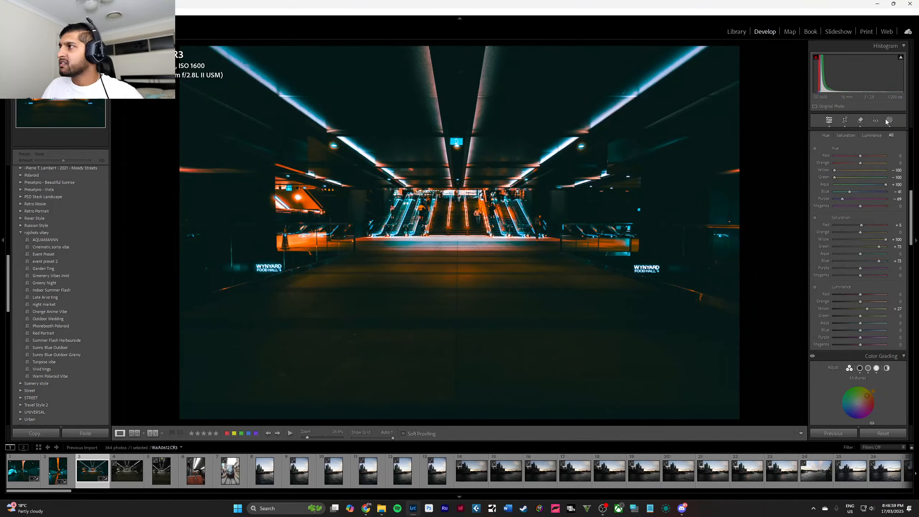
Clear the Remove spots on the escalator-hall floor and delete Mask 1 with its brush.
click(864, 121)
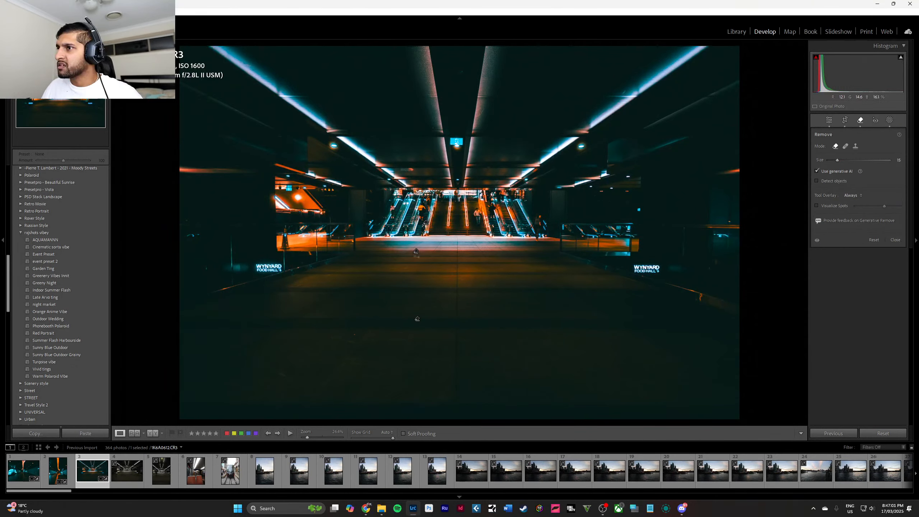
drag(417, 312, 419, 323)
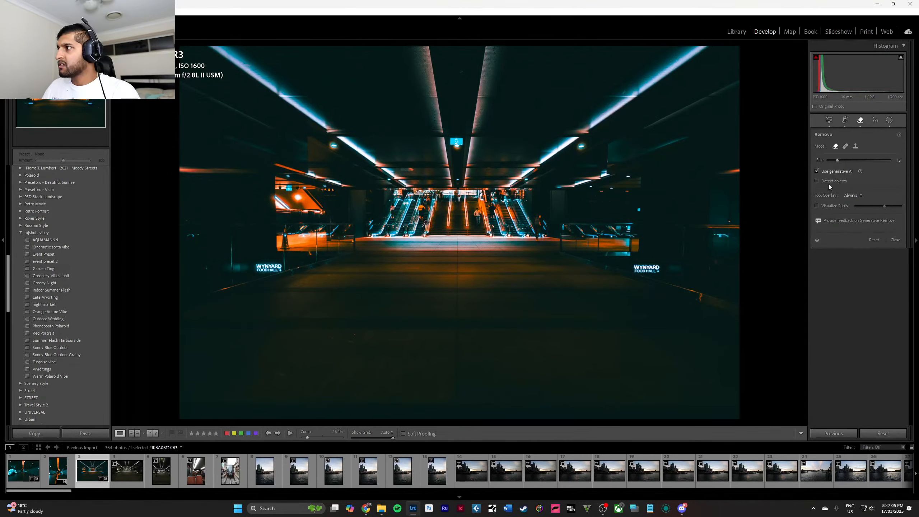
key(q)
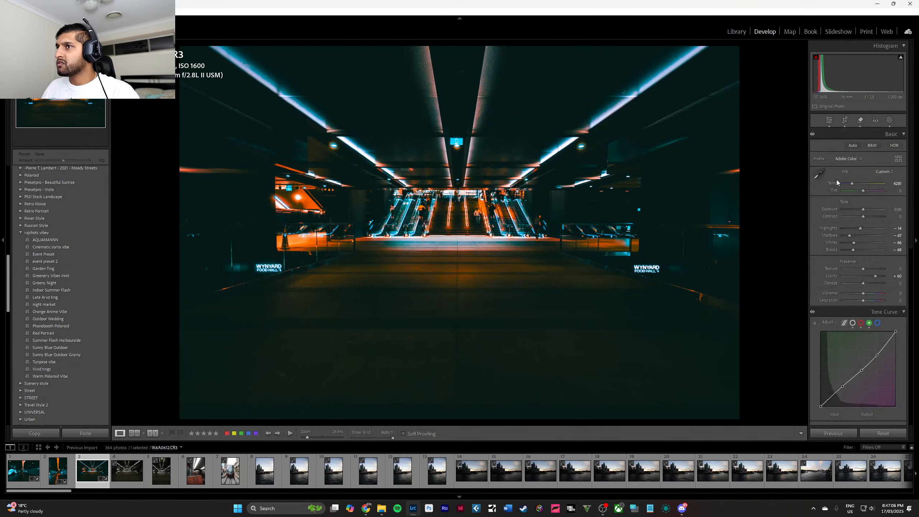
click(892, 121)
click(775, 77)
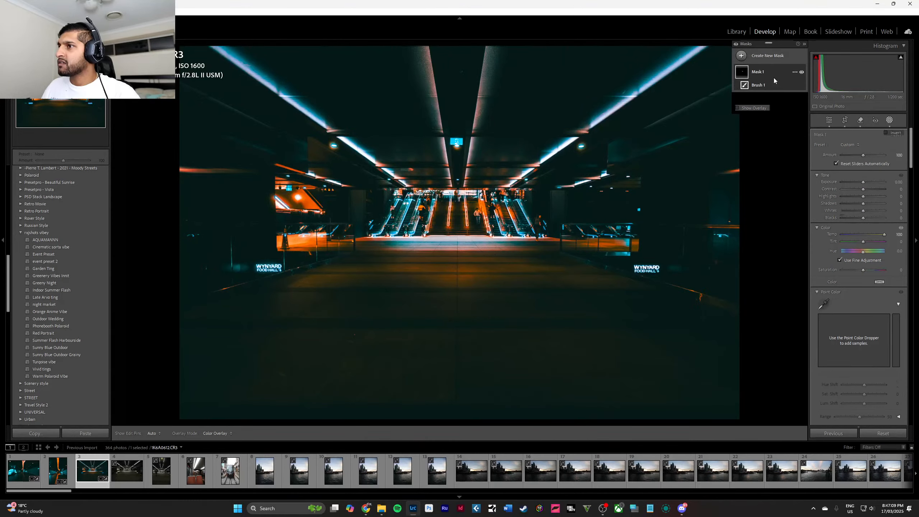
key(Delete)
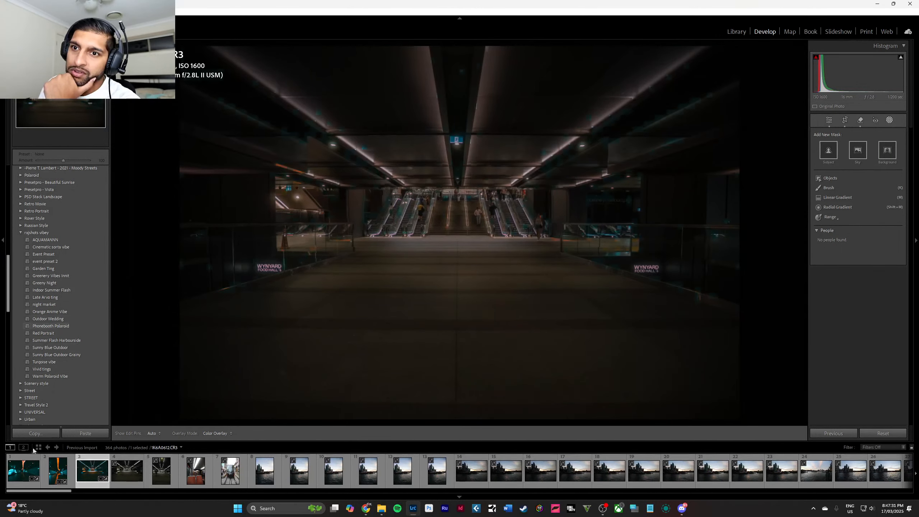
Compare the escalator-hall photo with the edited teal-and-orange vertical tunnel photo.
click(39, 468)
click(57, 470)
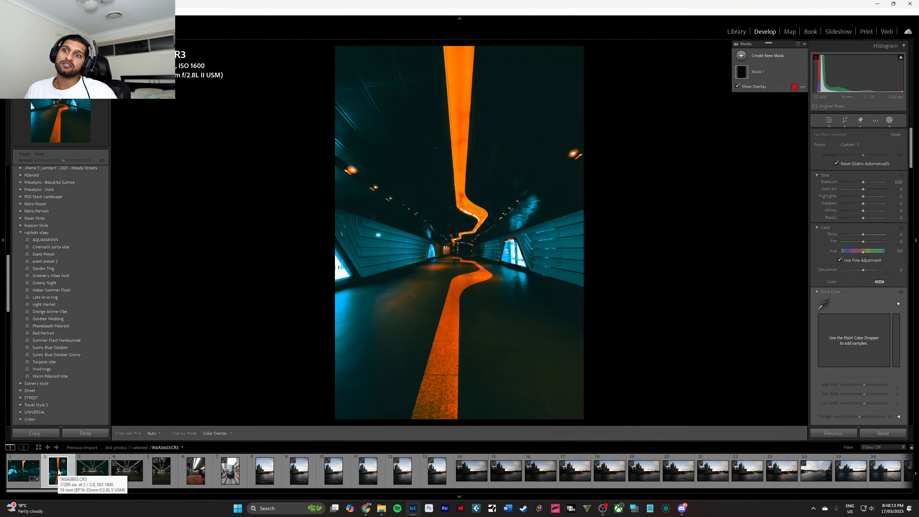
click(89, 468)
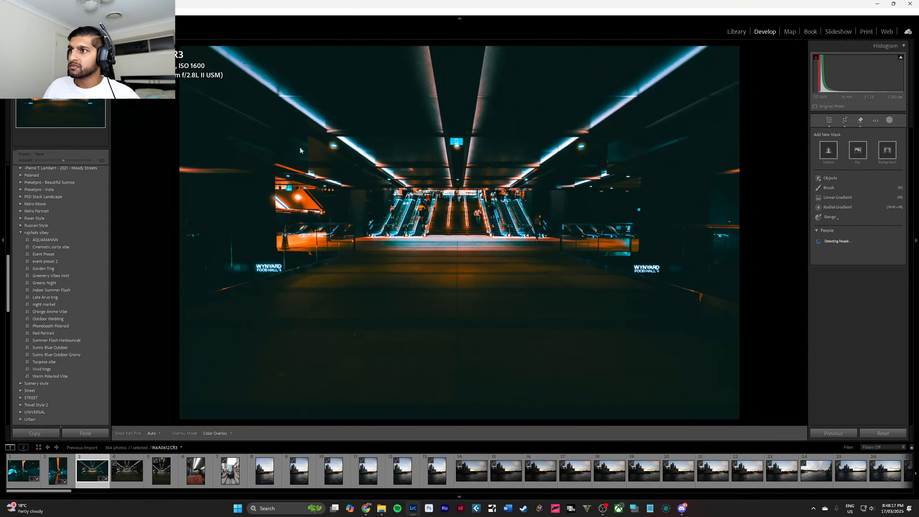
Auto-straighten the escalator-hall photo's crop to an angle of 0.34 and accept it.
click(845, 120)
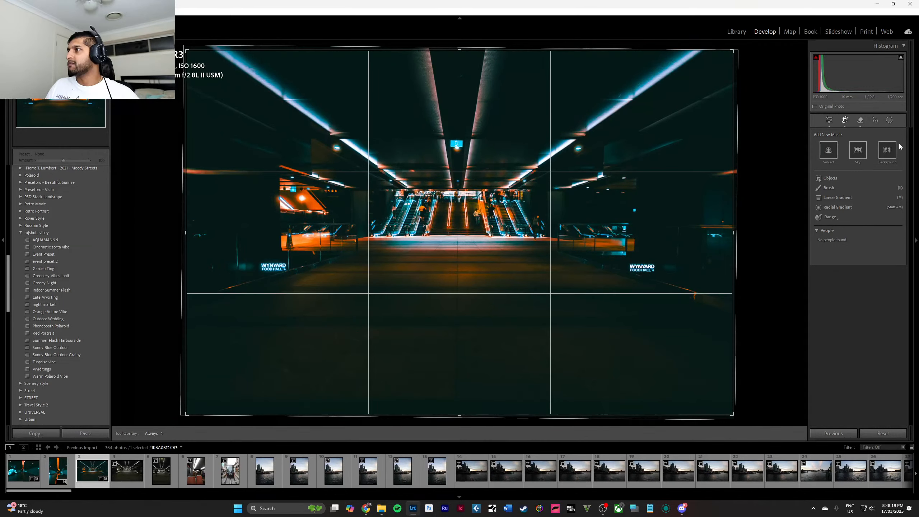
click(894, 159)
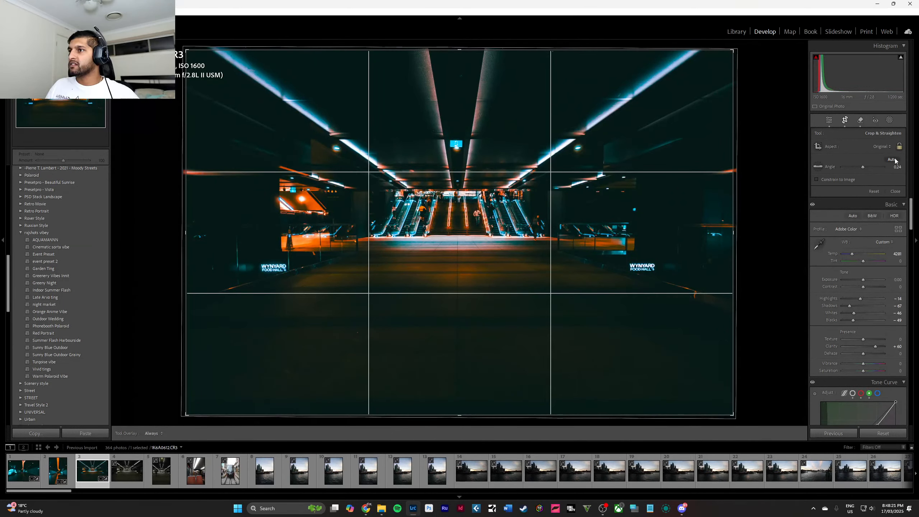
click(896, 192)
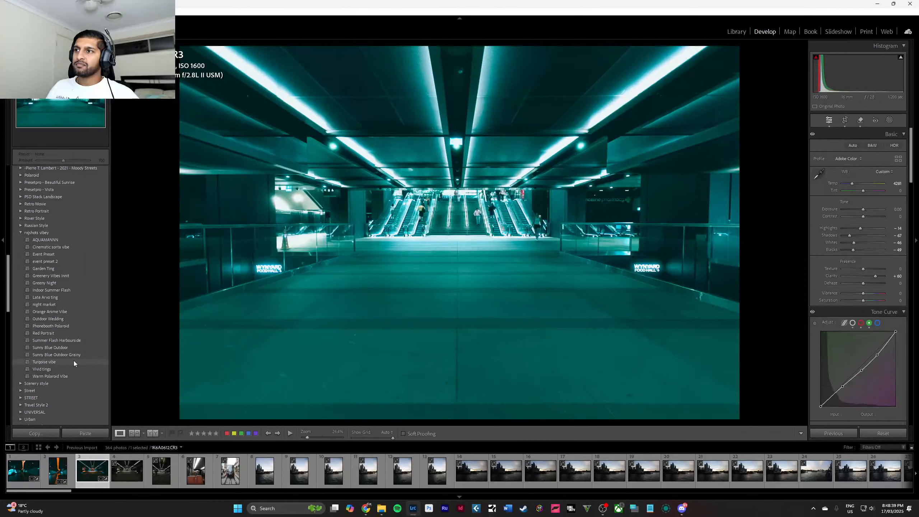
Try the Tone 3 preset from the White Style group on the escalator-hall photo and undo it.
scroll(74, 360, down, 4)
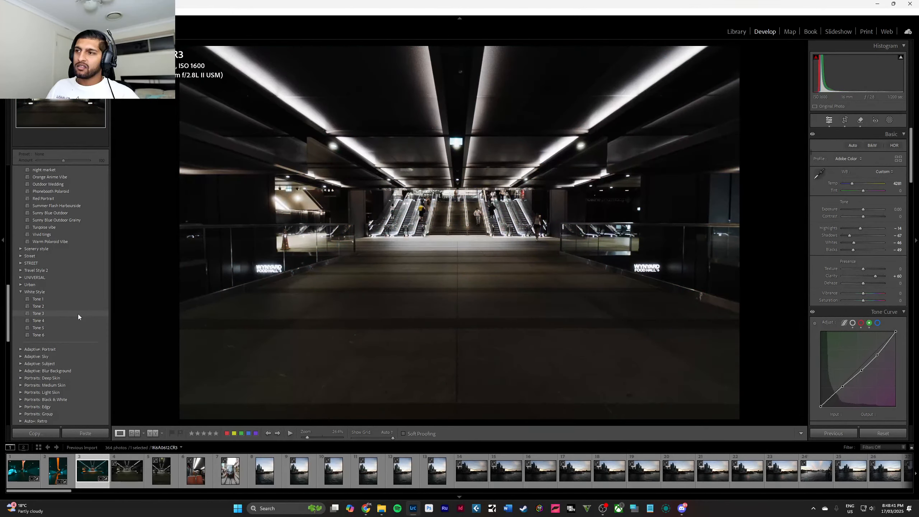
click(78, 314)
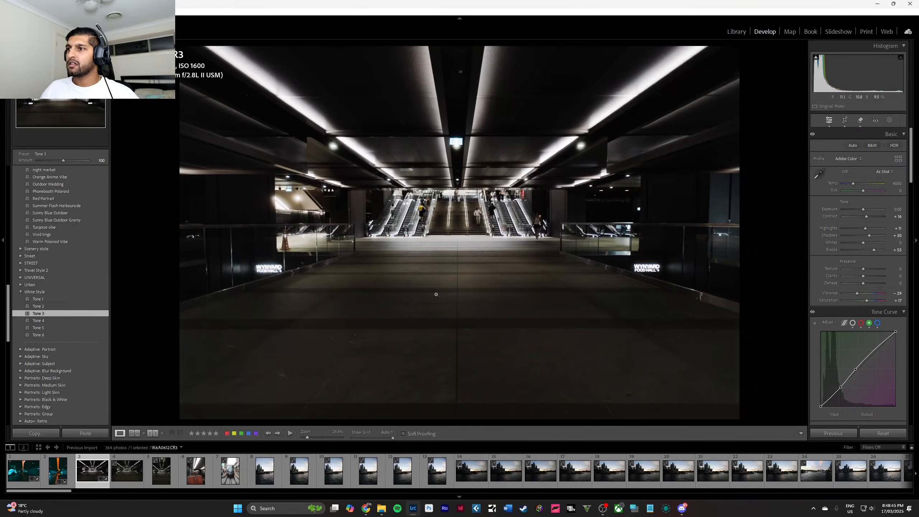
key(ctrl+z)
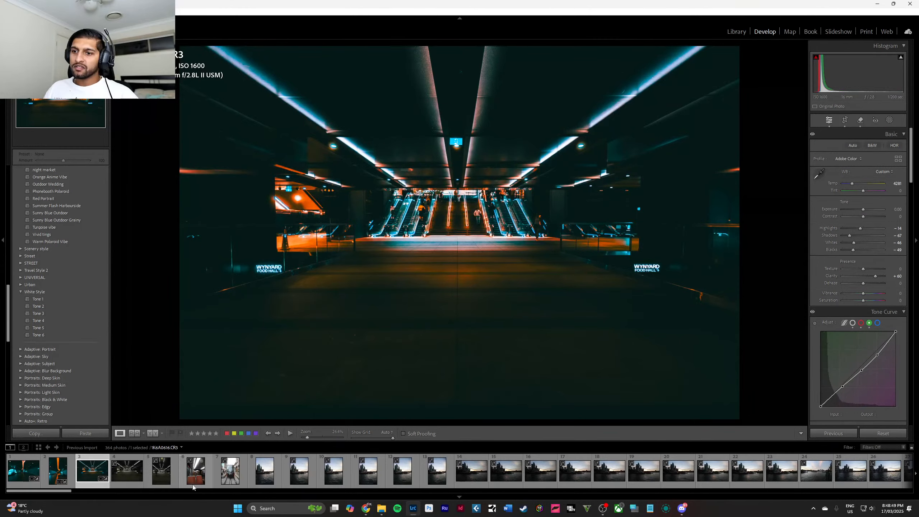
Remove the two unedited escalator-hall photos that follow the edited one from the Lightroom catalog.
scroll(382, 477, down, 4)
scroll(381, 477, up, 5)
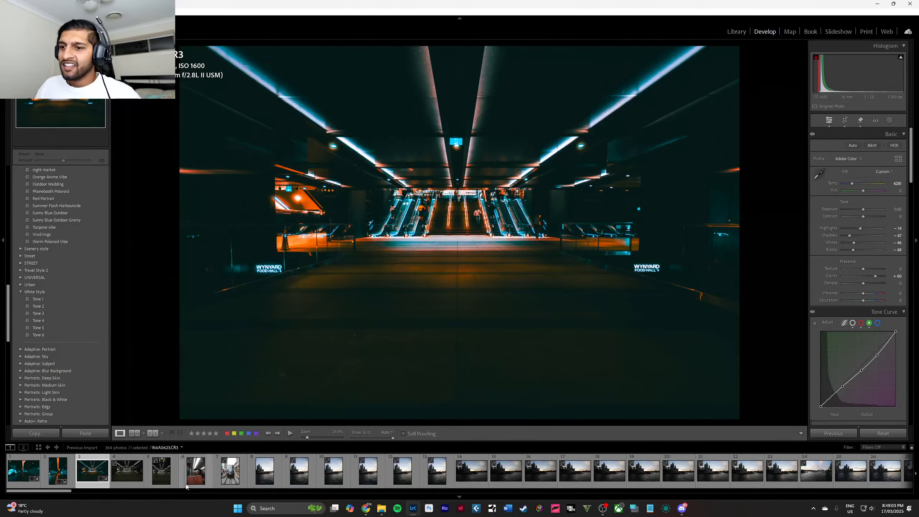
click(126, 476)
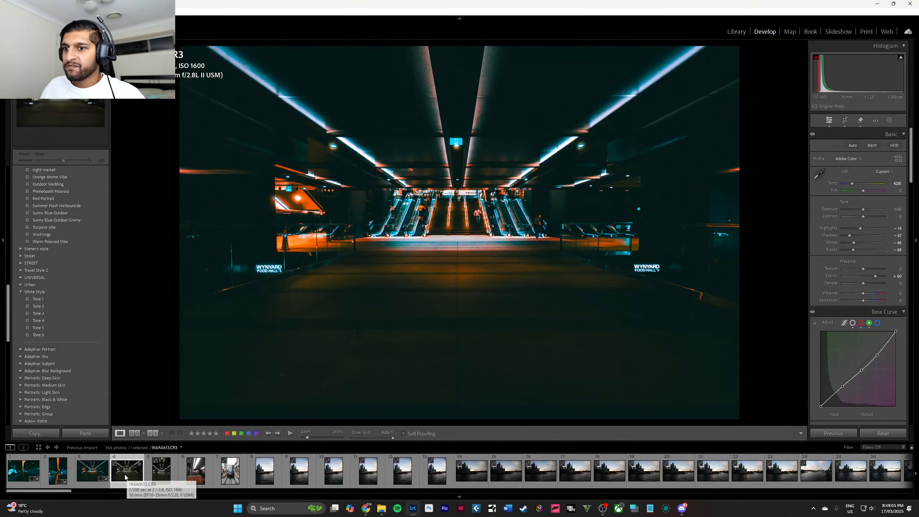
key(Delete)
key(Return)
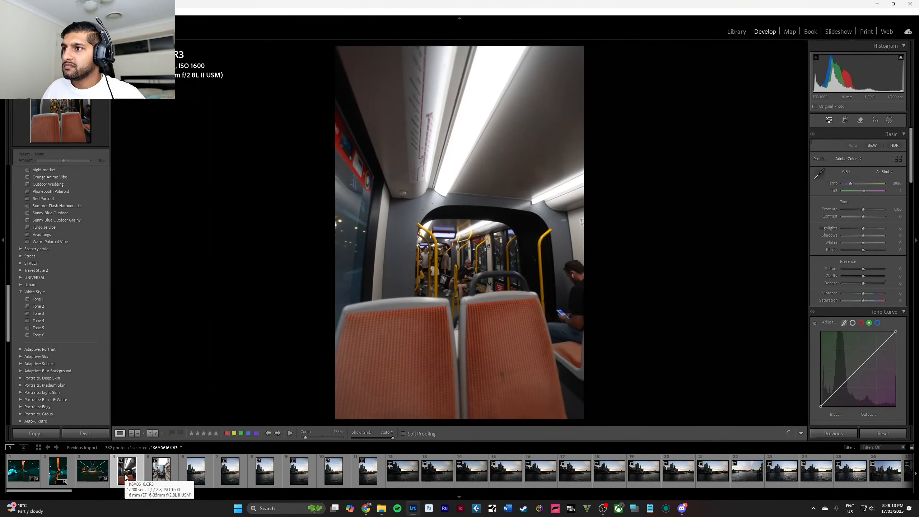
Remove the photo of the orange tram seats and the photo of the tram's front from the Lightroom catalog.
key(Delete)
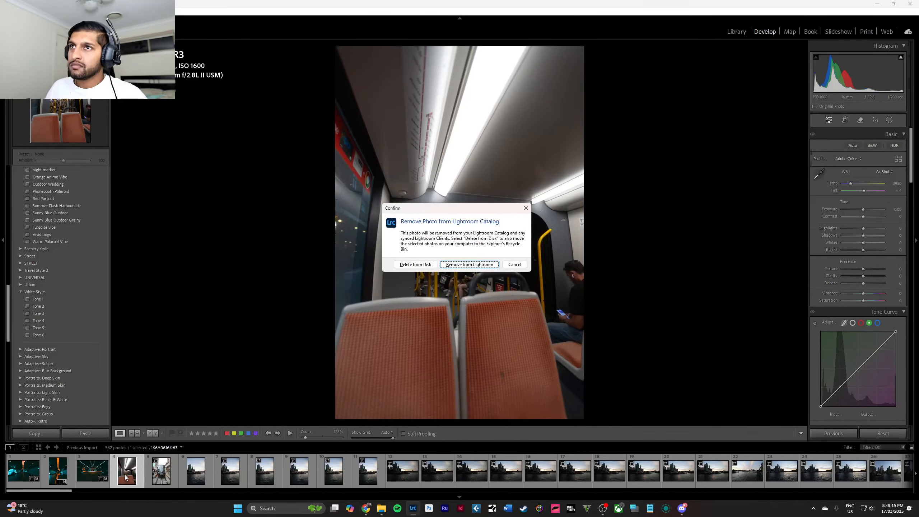
key(Return)
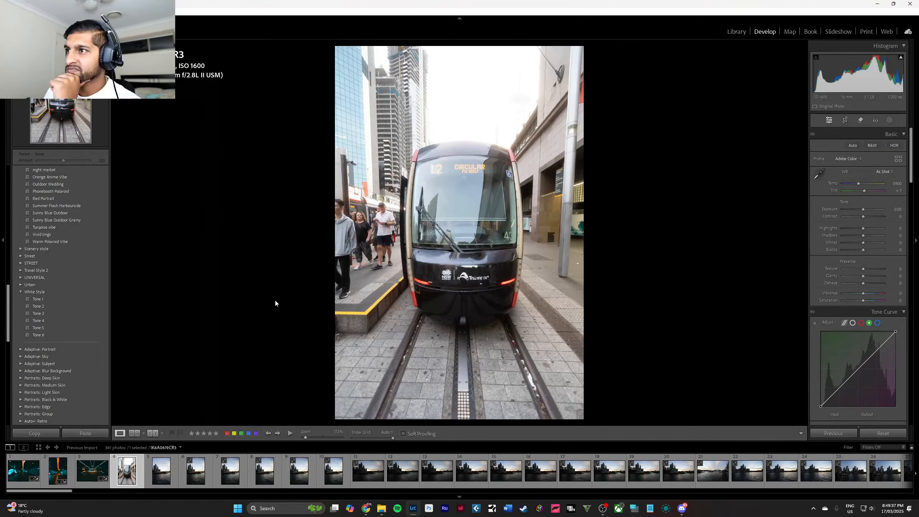
key(Delete)
key(Return)
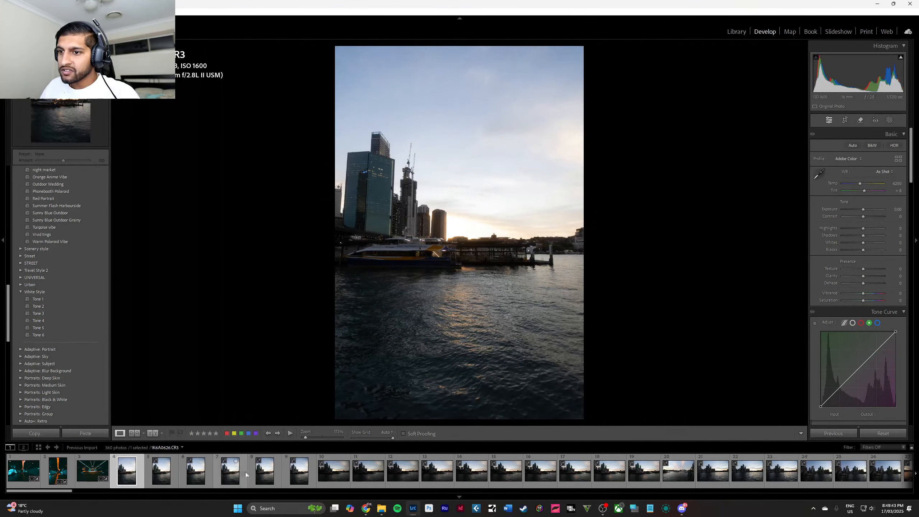
Browse the remaining photos and look through the preset groups for one that suits the vertical harbour sunset photo.
scroll(293, 479, down, 10)
scroll(293, 479, down, 10)
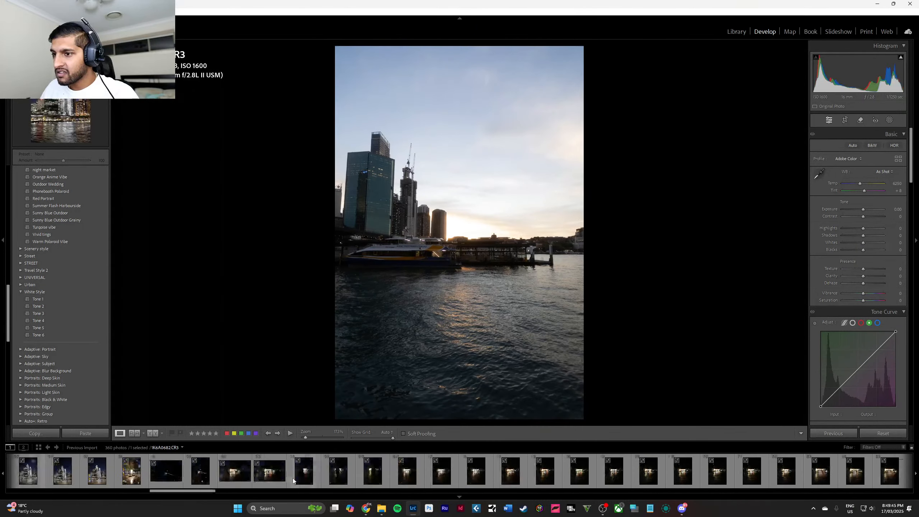
scroll(293, 479, up, 20)
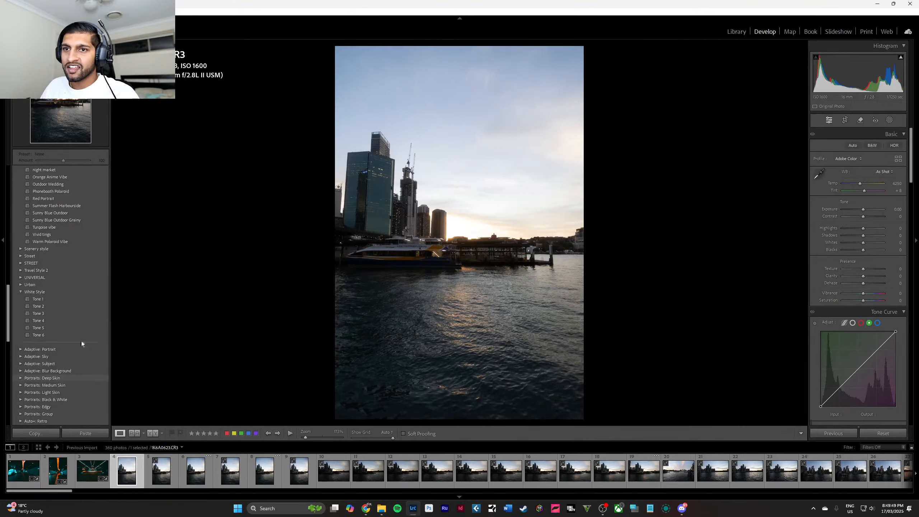
scroll(76, 308, up, 5)
scroll(76, 308, up, 3)
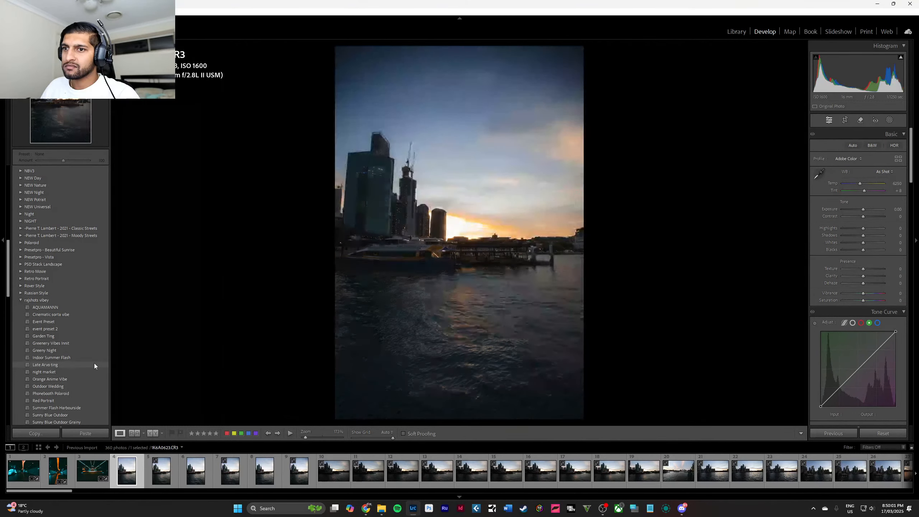
scroll(94, 364, up, 15)
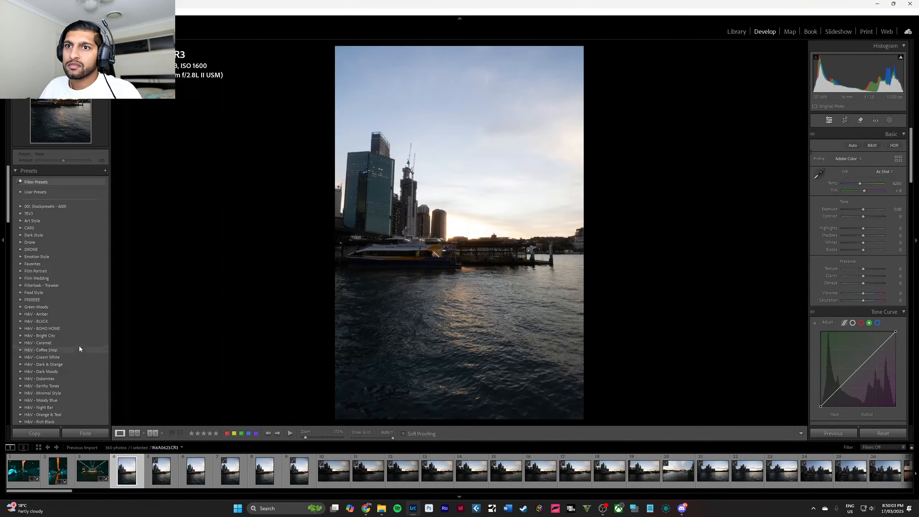
scroll(77, 341, down, 8)
scroll(36, 276, down, 7)
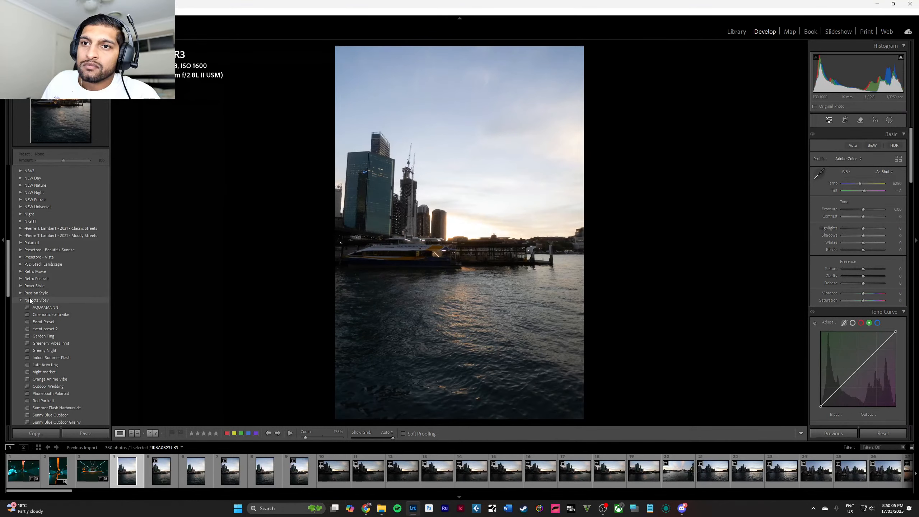
click(20, 300)
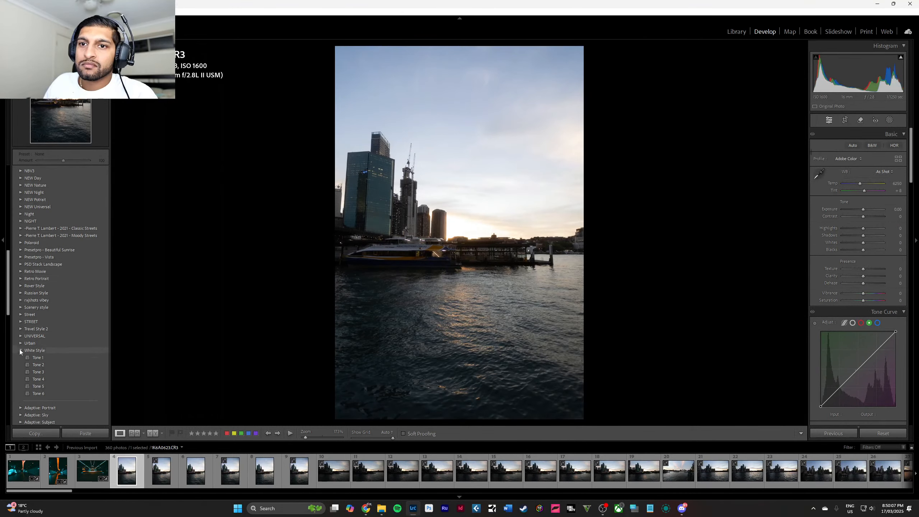
scroll(35, 315, up, 5)
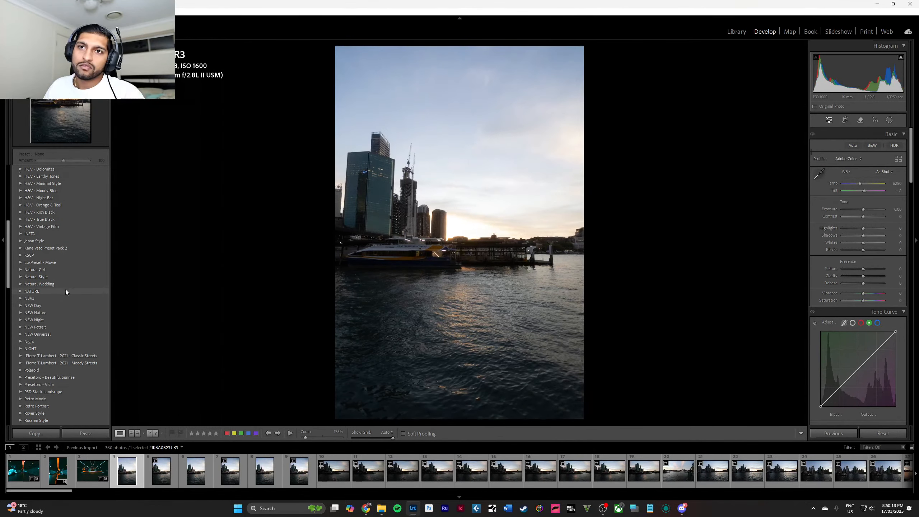
scroll(64, 289, up, 3)
scroll(50, 290, down, 3)
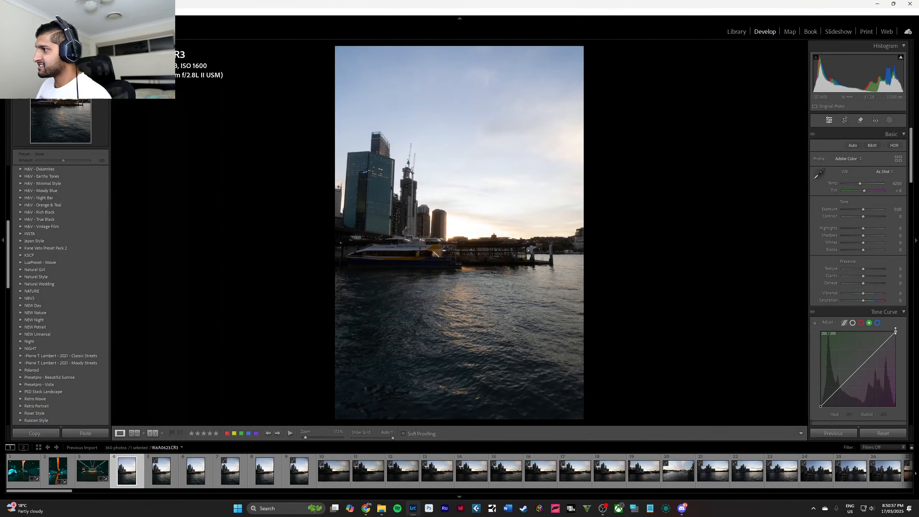
On the harbour sunset photo's point curve, lower the white point and add a highlight point at input 200, output 190.
click(853, 323)
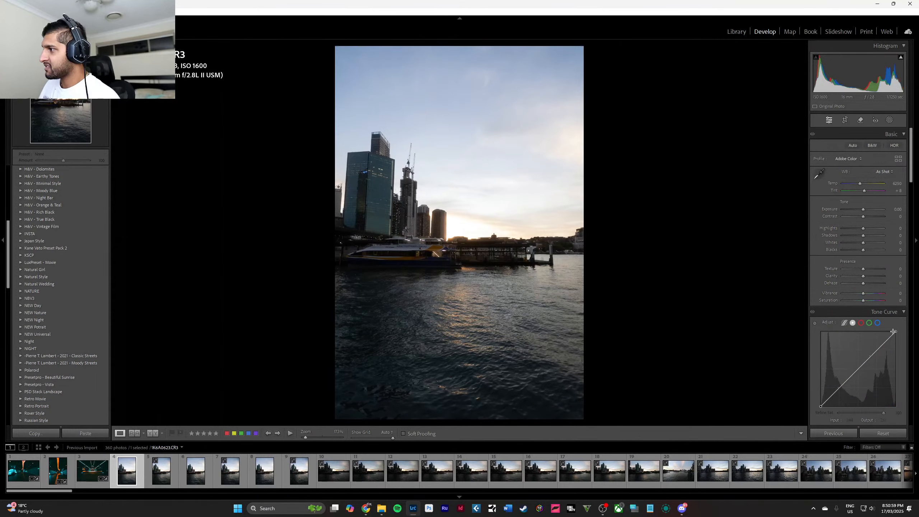
drag(895, 332, 881, 350)
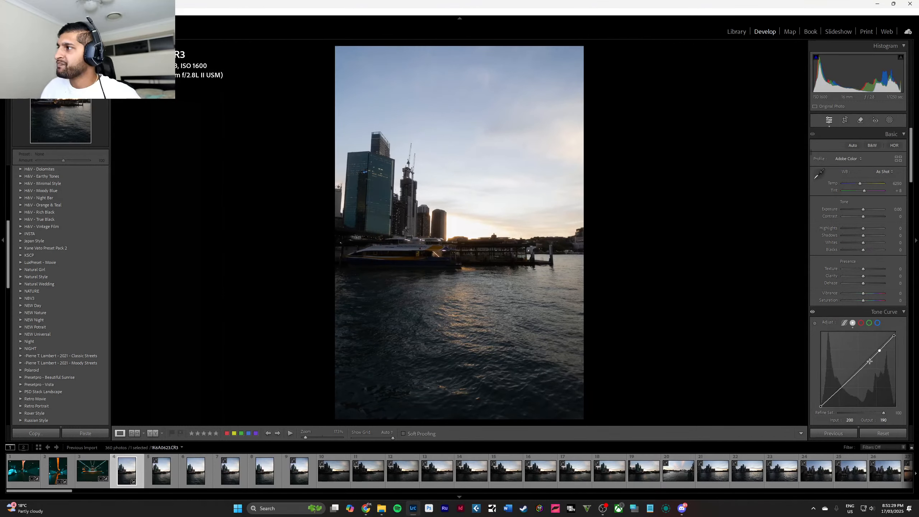
Warm the harbour sunset photo's white balance to temperature 9100 and tint +39, and try out darker exposures.
scroll(862, 184, up, 10)
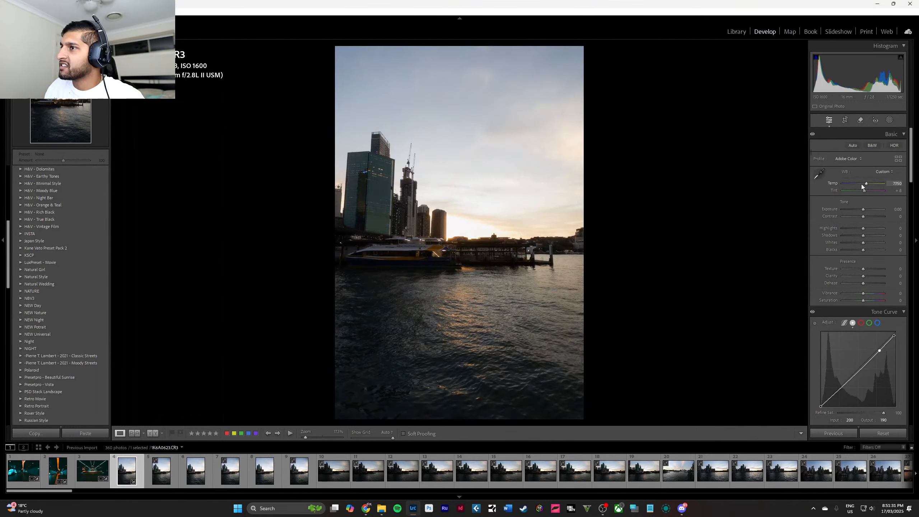
drag(865, 193, 869, 193)
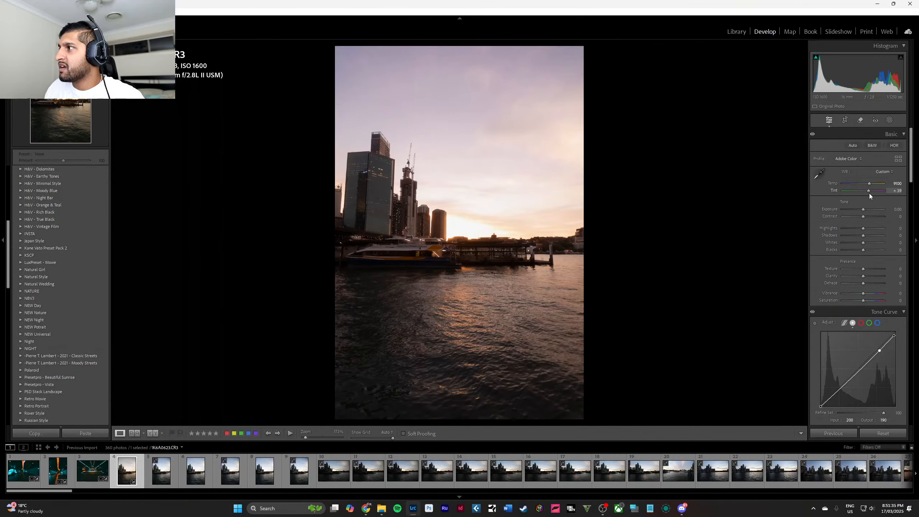
scroll(861, 212, down, 14)
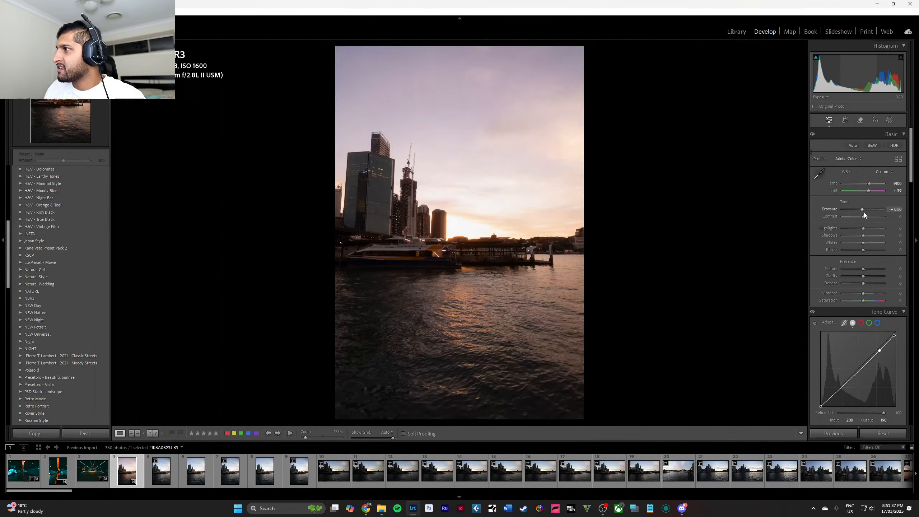
scroll(864, 213, down, 20)
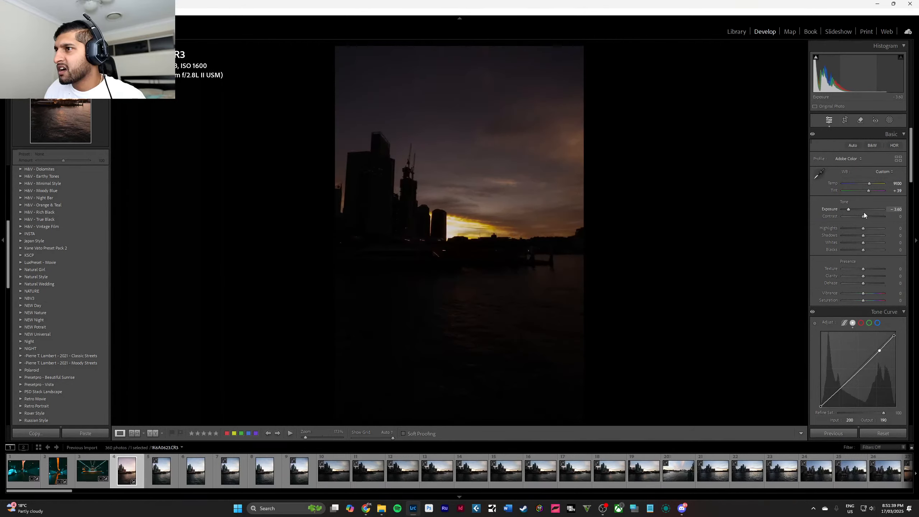
scroll(865, 213, up, 20)
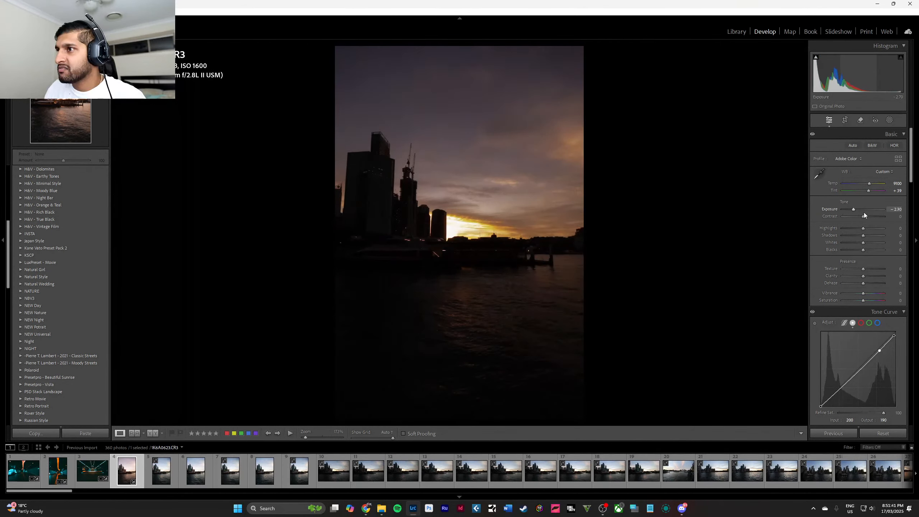
scroll(864, 213, up, 15)
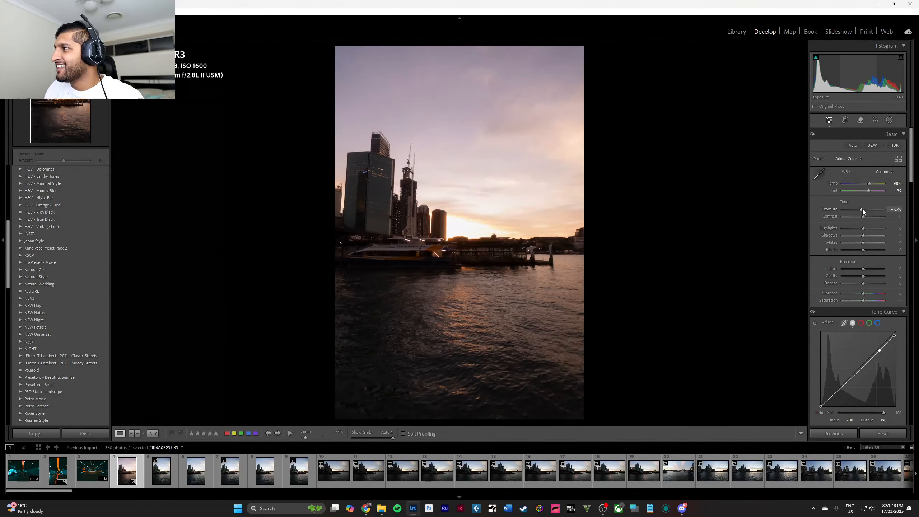
Set the photo's exposure to −0.40, highlights to −100, shadows to +11 and whites to −39, and try a slight clarity boost.
drag(863, 227, 833, 231)
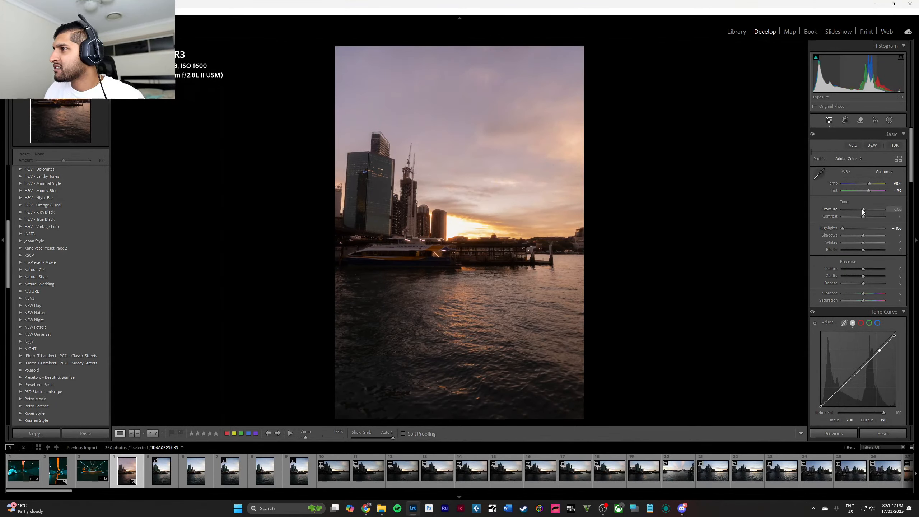
scroll(862, 209, down, 4)
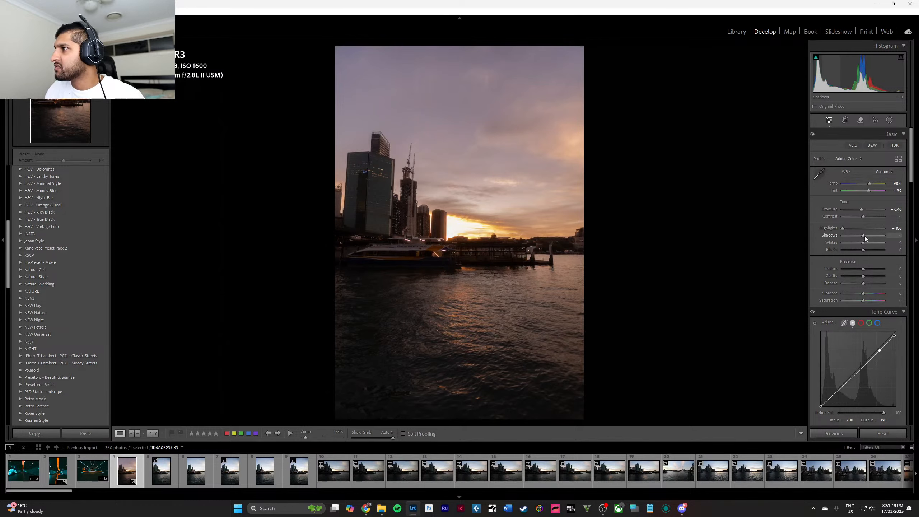
mouse_move(865, 235)
mouse_down()
mouse_move(855, 233)
mouse_move(887, 240)
mouse_move(861, 241)
mouse_move(871, 242)
mouse_move(858, 243)
mouse_move(864, 250)
mouse_up()
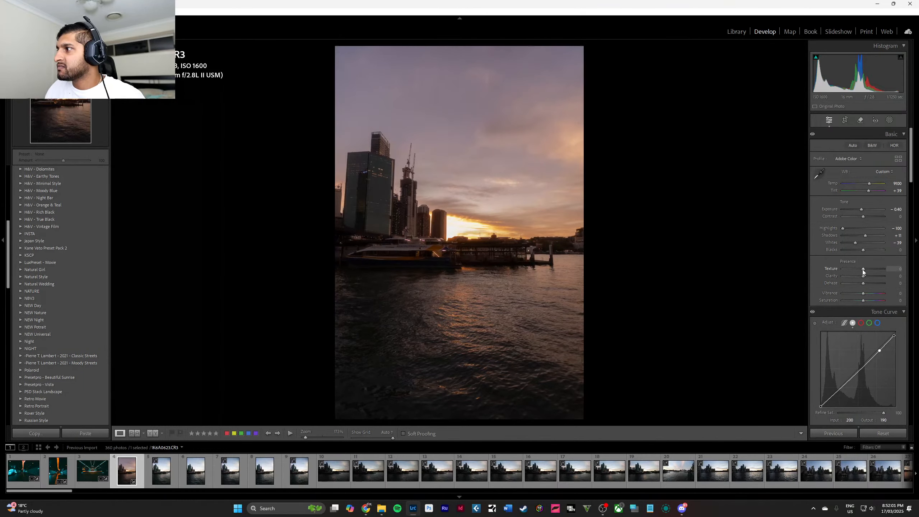
mouse_move(862, 270)
mouse_down()
mouse_move(842, 267)
mouse_move(862, 270)
mouse_move(840, 276)
mouse_move(866, 276)
mouse_up()
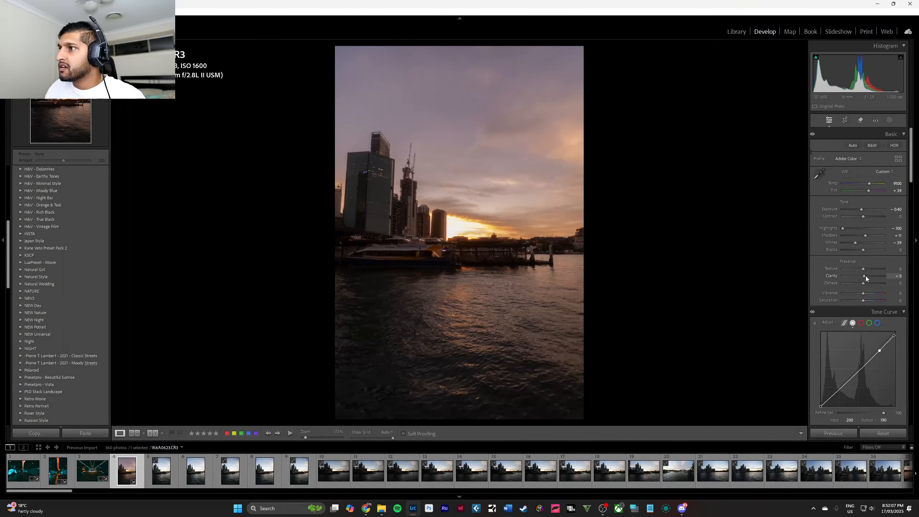
double_click(867, 275)
Create an automatic sky mask on the harbour sunset photo and check its coverage with the overlay.
click(890, 121)
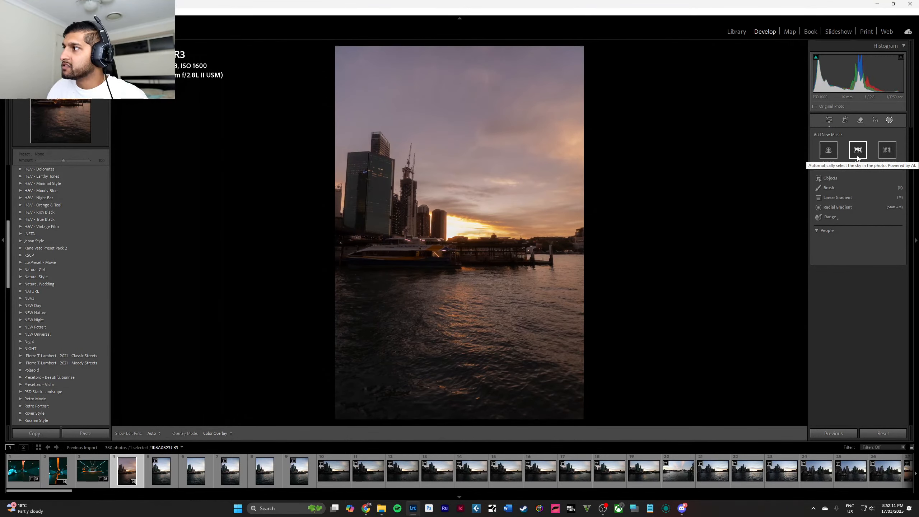
click(858, 158)
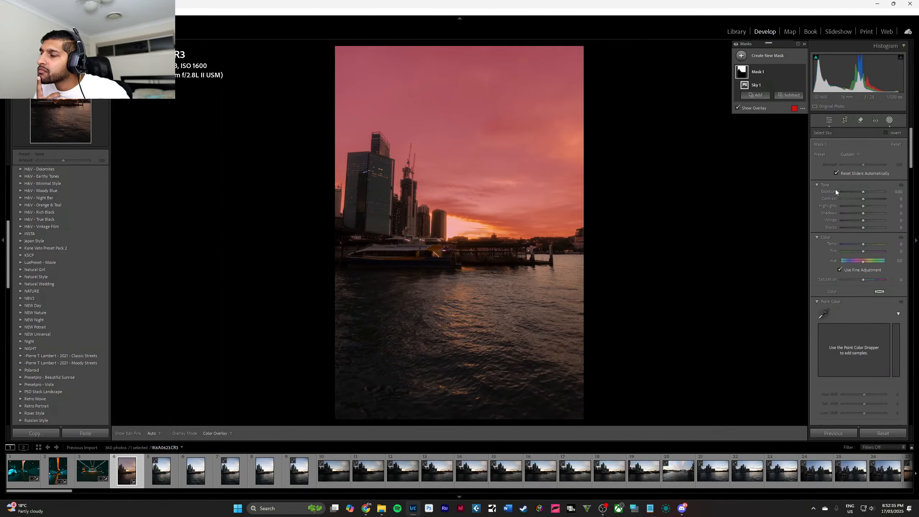
key(Escape)
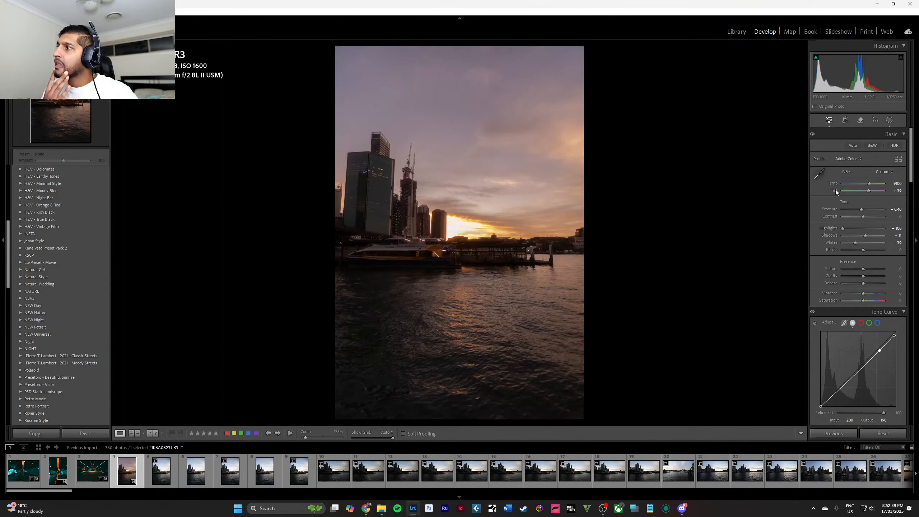
click(888, 123)
click(761, 74)
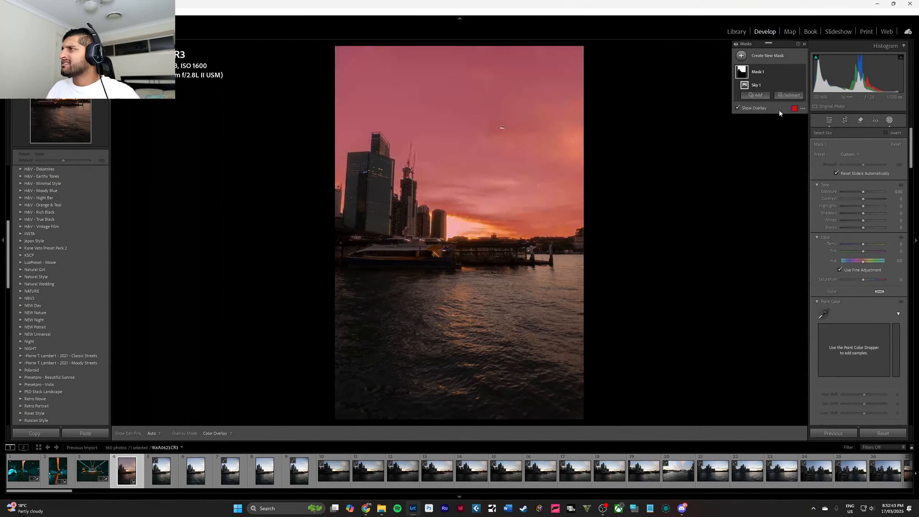
click(740, 107)
click(740, 107)
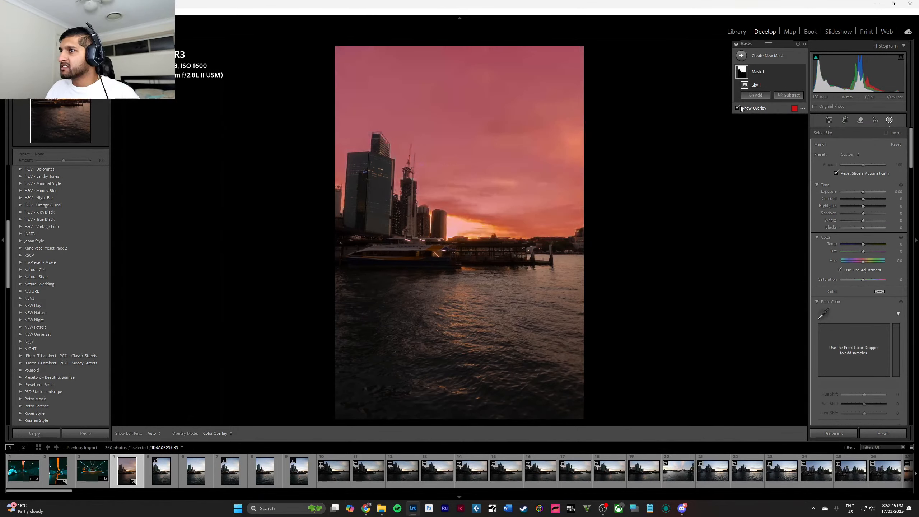
In the sky mask, lower the exposure slightly, set contrast −56, temperature 24, tint 42 and saturation 100, and shift the hue slightly negative.
drag(863, 192, 866, 192)
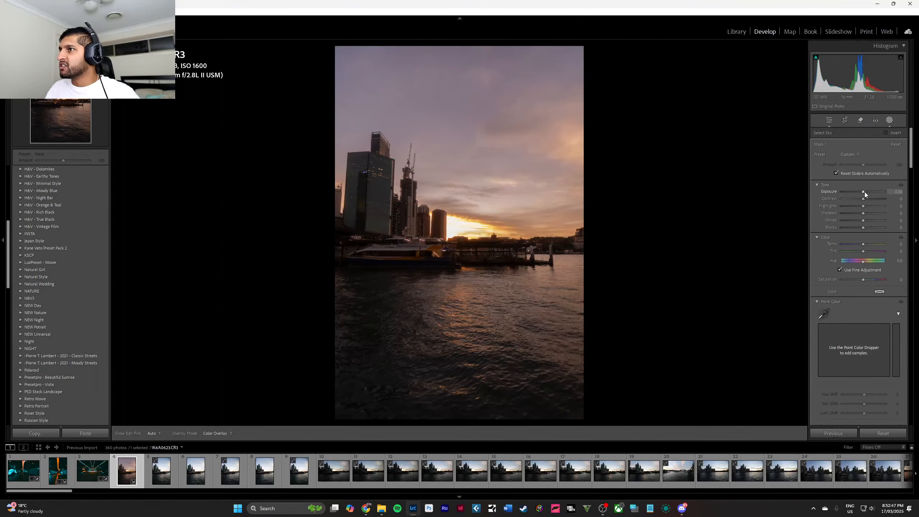
key(Down)
key(Down)
key(Down)
key(Down)
key(Down)
key(Down)
key(Down)
key(Down)
key(Down)
key(Down)
key(Down)
key(Down)
key(Down)
key(Down)
key(Down)
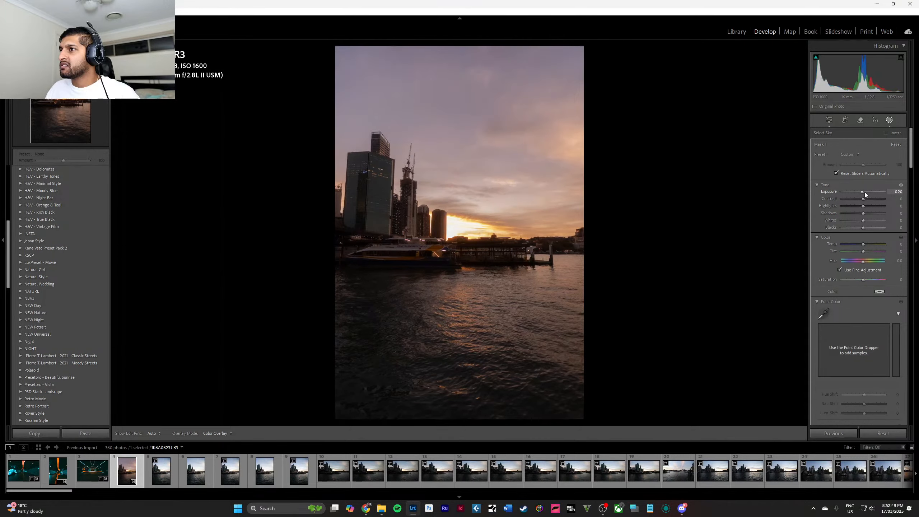
key(Up)
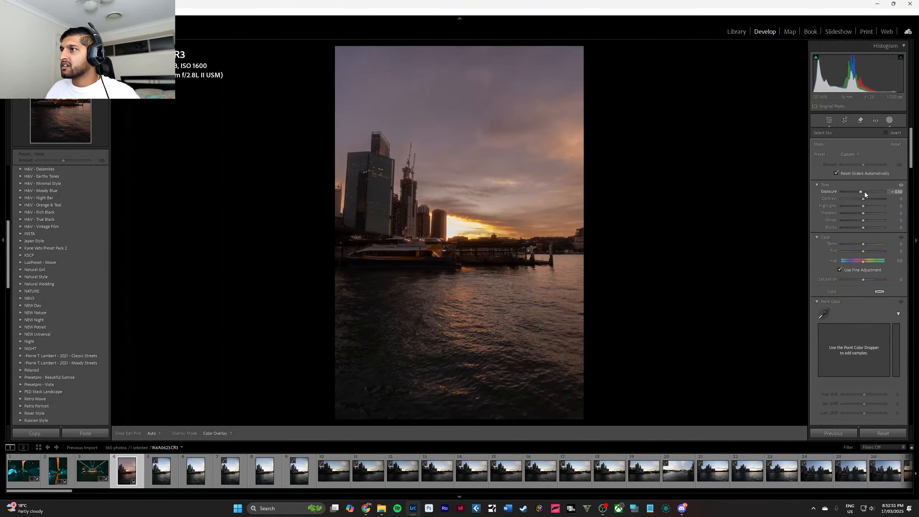
drag(864, 198, 851, 198)
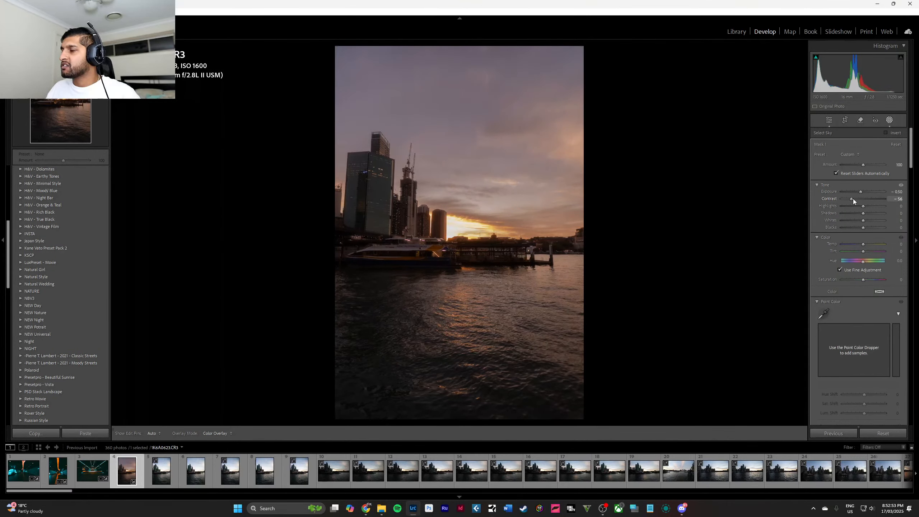
drag(864, 244, 895, 285)
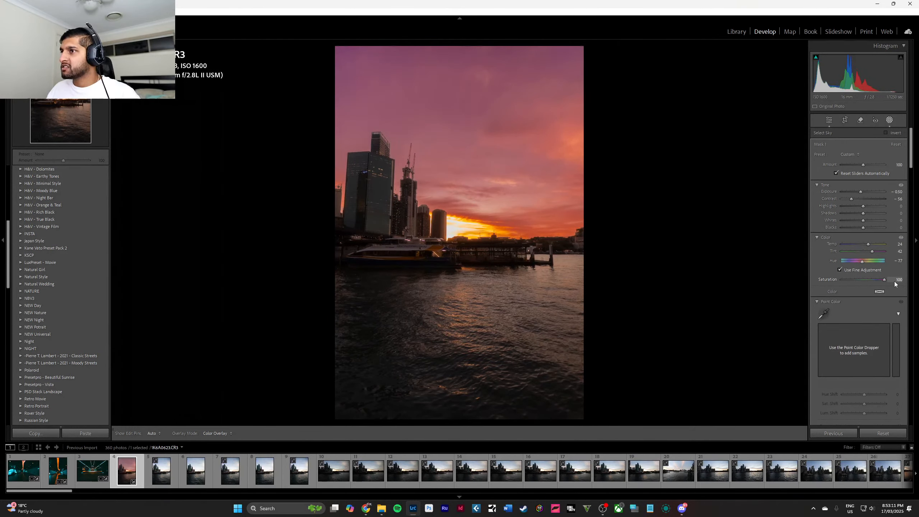
Compare the original harbour photo with the recoloured sunset sky side by side.
key(backslash)
key(backslash)
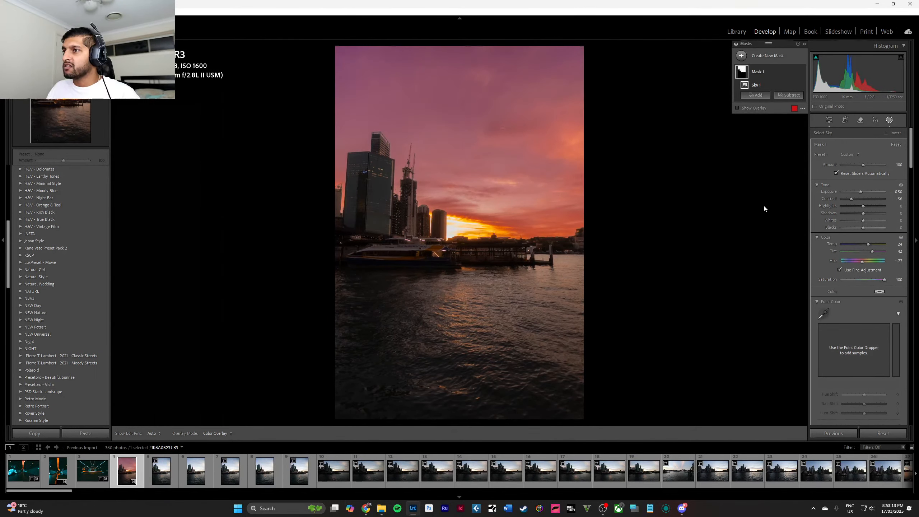
key(backslash)
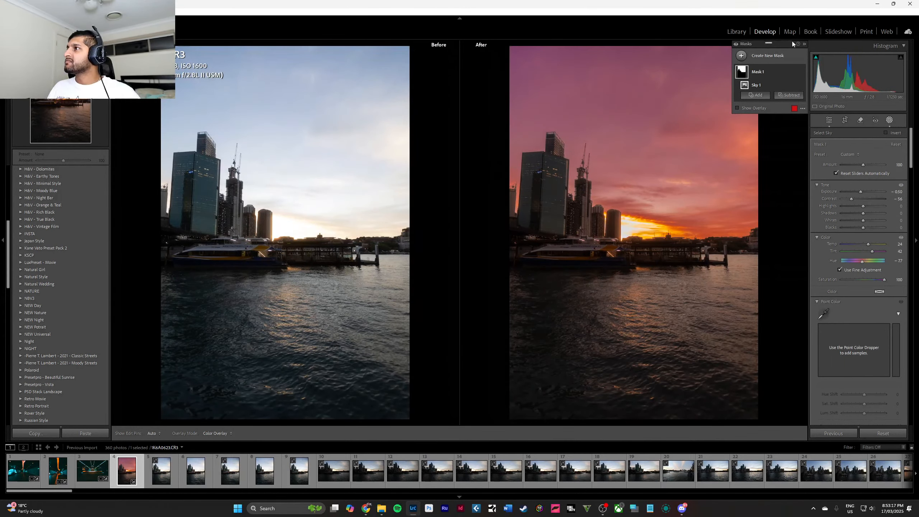
click(891, 122)
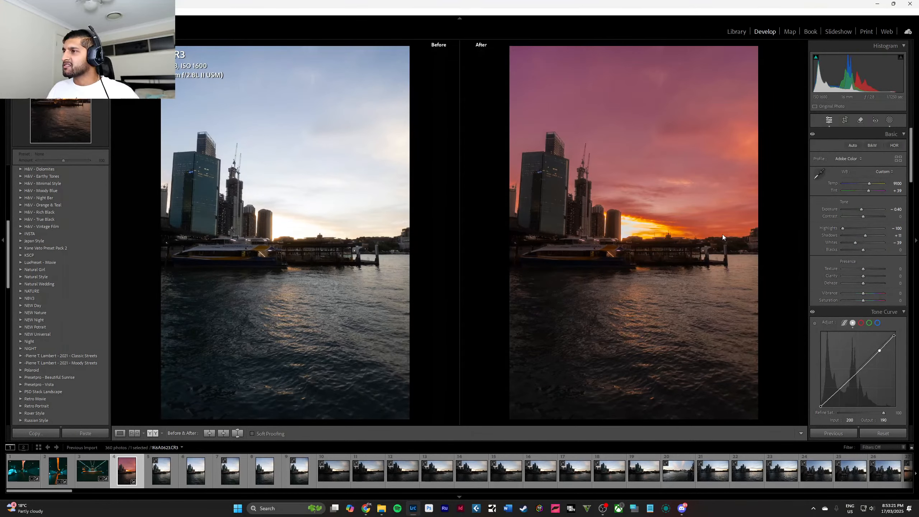
click(678, 209)
click(677, 209)
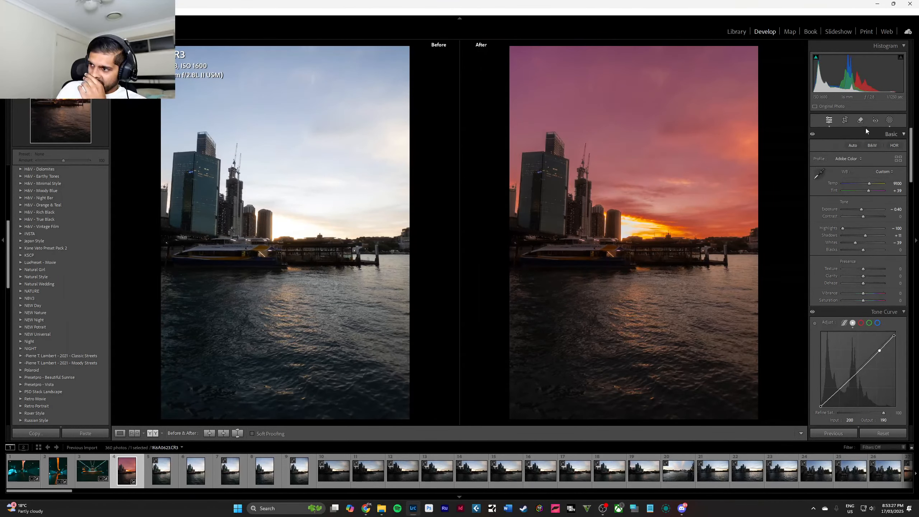
Reduce the sky mask's saturation to 12.
click(889, 120)
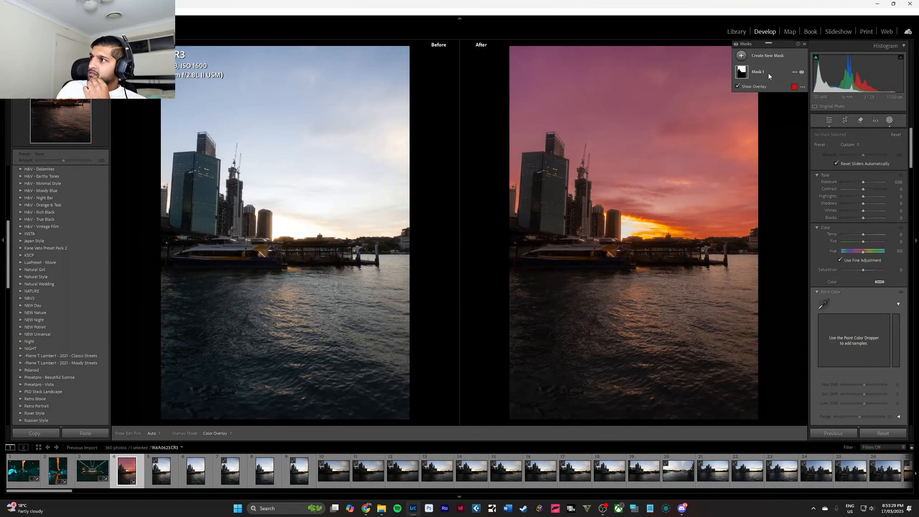
click(769, 76)
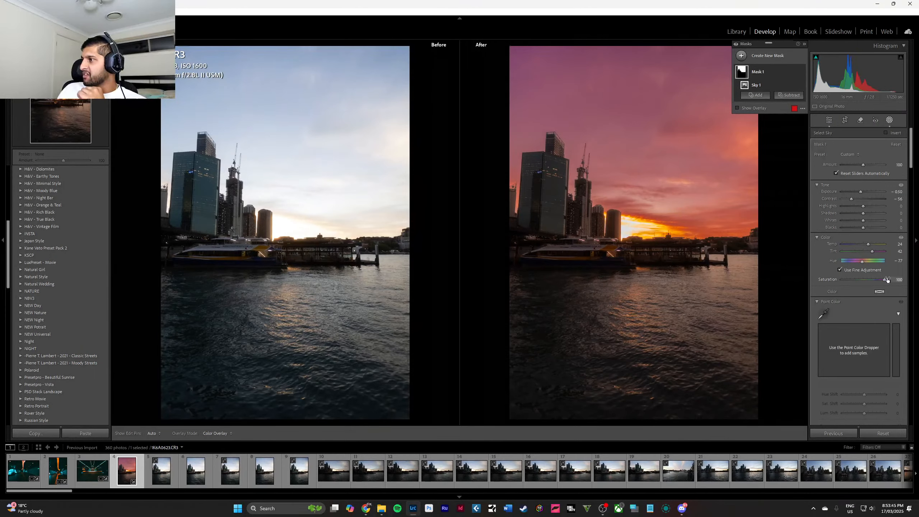
mouse_move(885, 279)
mouse_down()
mouse_move(859, 284)
mouse_move(869, 279)
mouse_up()
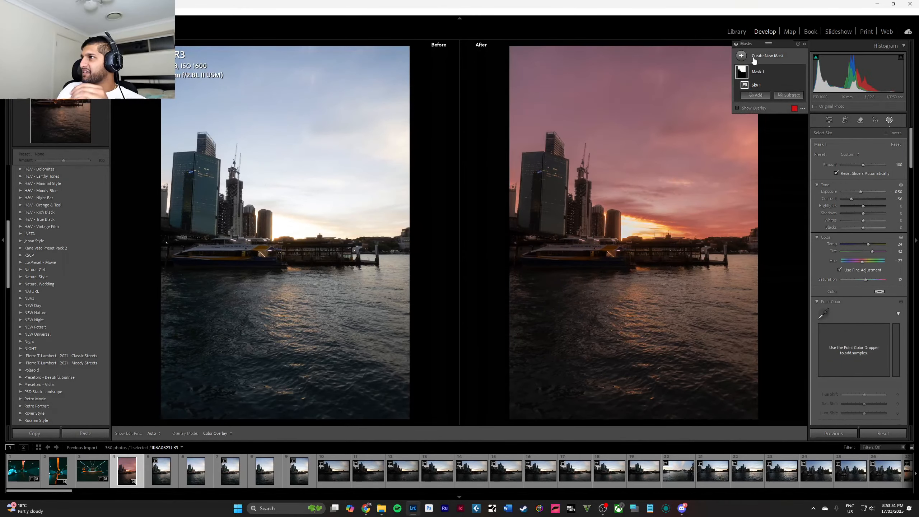
Add a brush mask and paint it over the whole water area below the skyline.
click(753, 57)
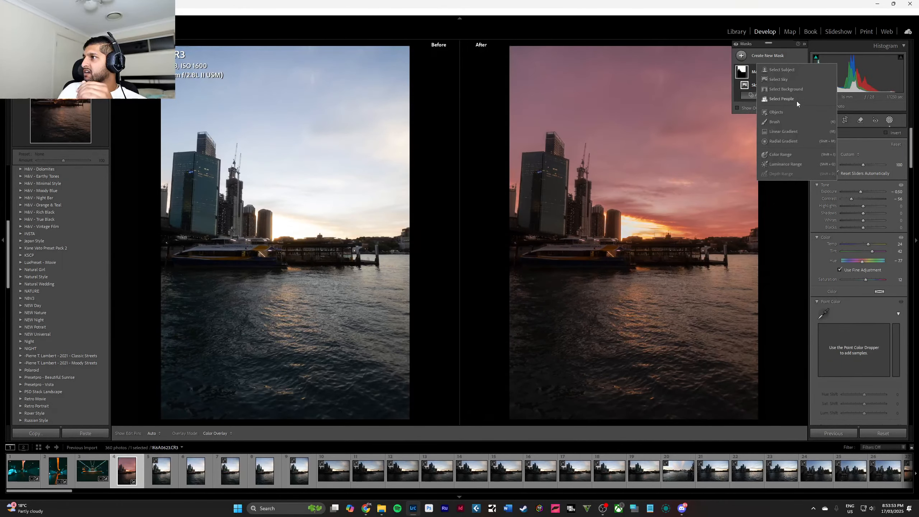
click(798, 122)
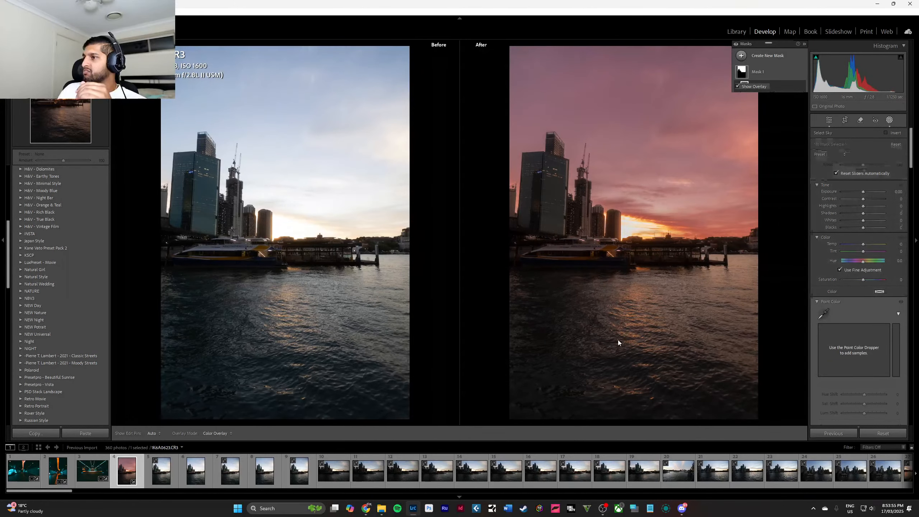
key(h)
mouse_move(538, 314)
mouse_down()
mouse_move(518, 312)
mouse_move(700, 314)
mouse_move(740, 292)
mouse_move(735, 347)
mouse_move(747, 381)
mouse_move(753, 377)
mouse_move(566, 365)
mouse_move(514, 377)
mouse_move(525, 355)
mouse_move(642, 338)
mouse_move(654, 392)
mouse_up()
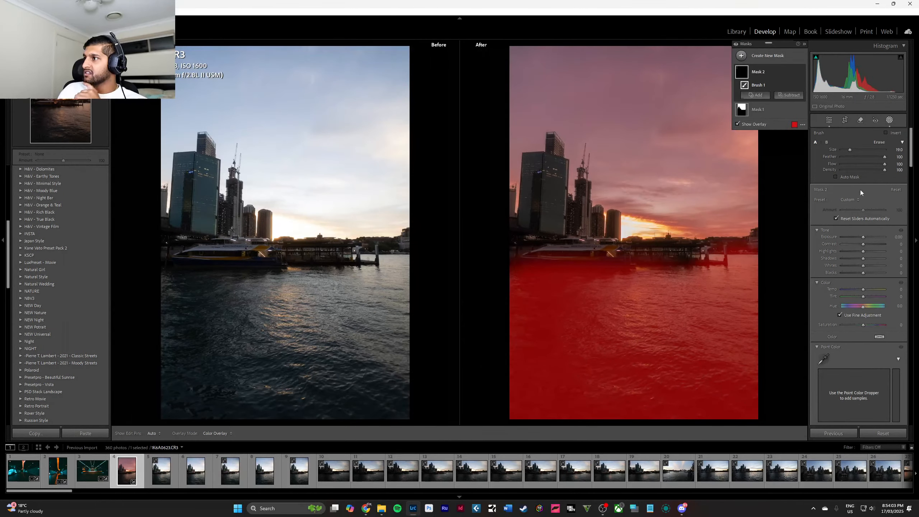
Set the water mask's exposure to 0.40, contrast to 46, temperature to 25, tint to 14 and hue to −2.9.
drag(863, 236, 865, 295)
double_click(869, 262)
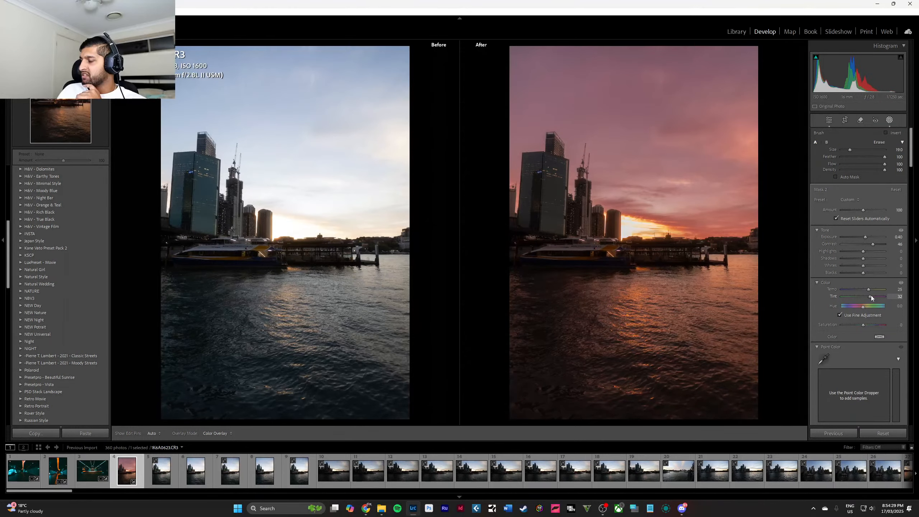
mouse_move(868, 297)
mouse_down()
mouse_move(864, 307)
mouse_move(821, 309)
mouse_move(899, 308)
mouse_move(863, 313)
mouse_up()
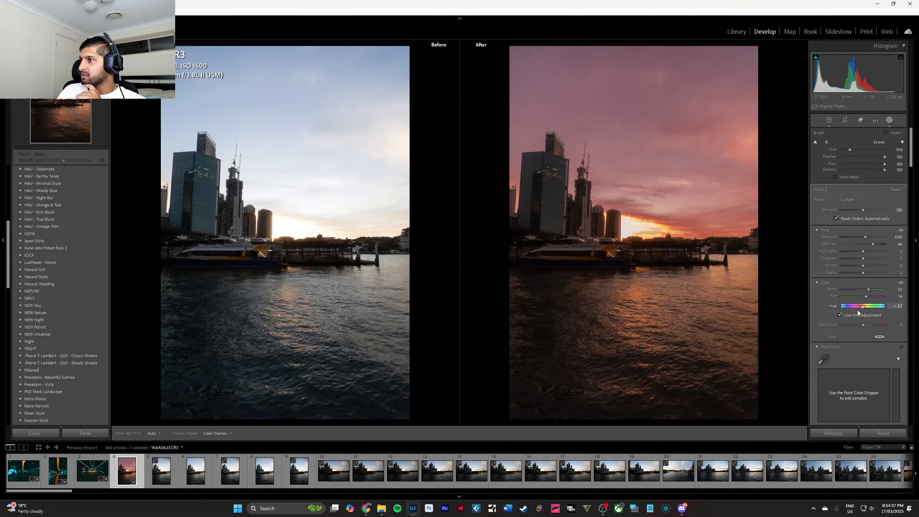
drag(858, 310, 856, 311)
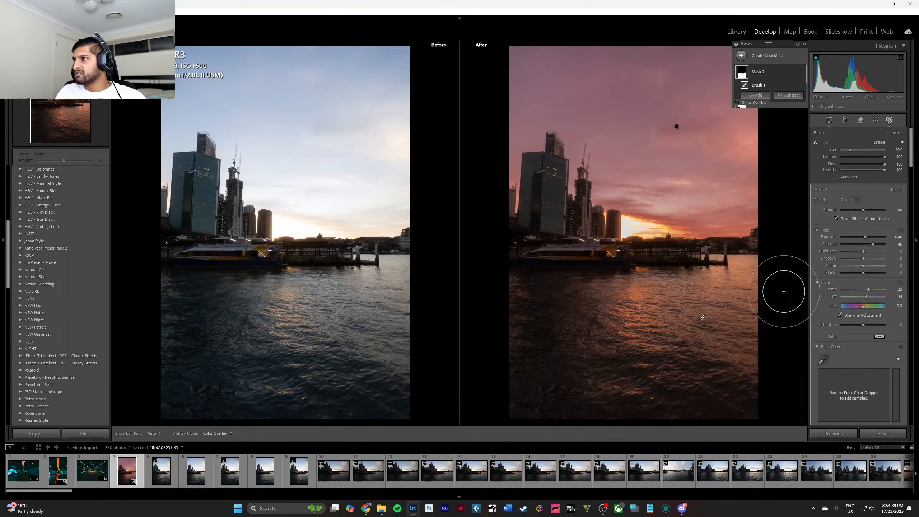
Leave masking and review the edited sky and water on their own and next to the original photo.
key(Escape)
key(Escape)
key(y)
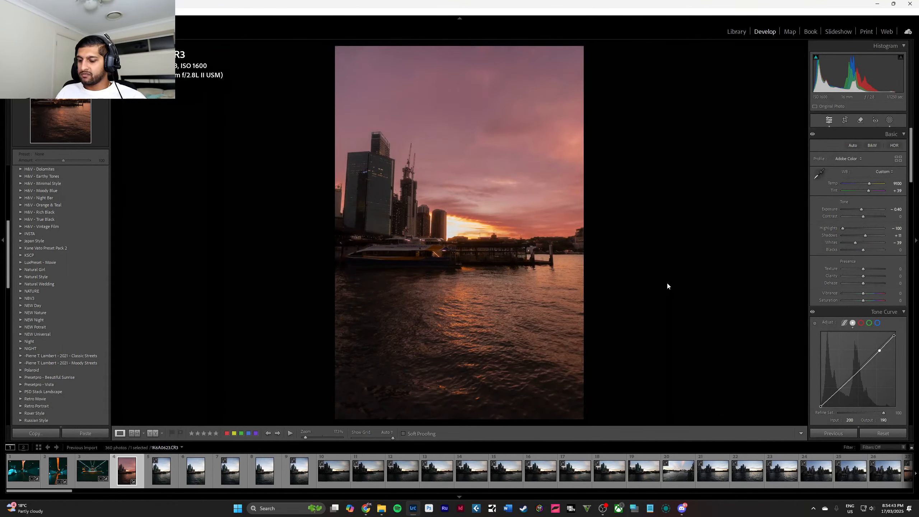
key(y)
click(654, 256)
drag(654, 256, 636, 82)
click(618, 156)
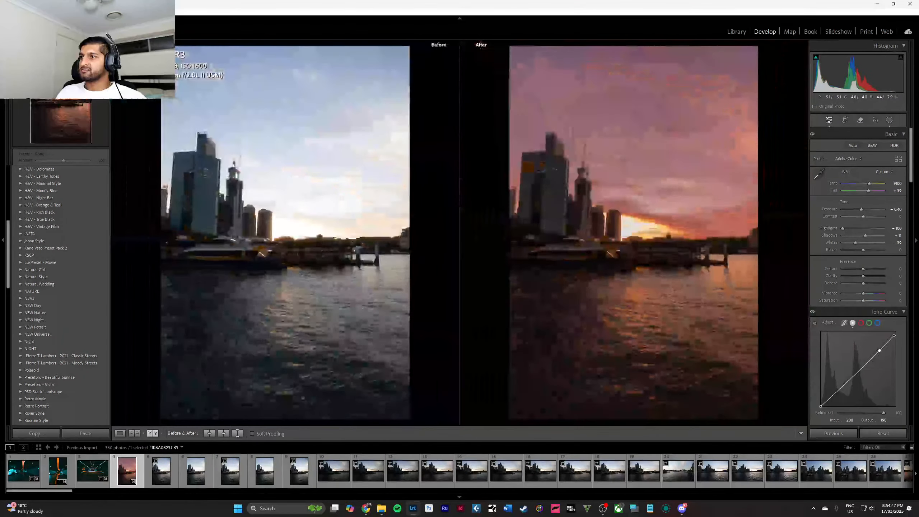
Set the sky mask's saturation to 24 and hue to −2.6, and leave masking.
key(y)
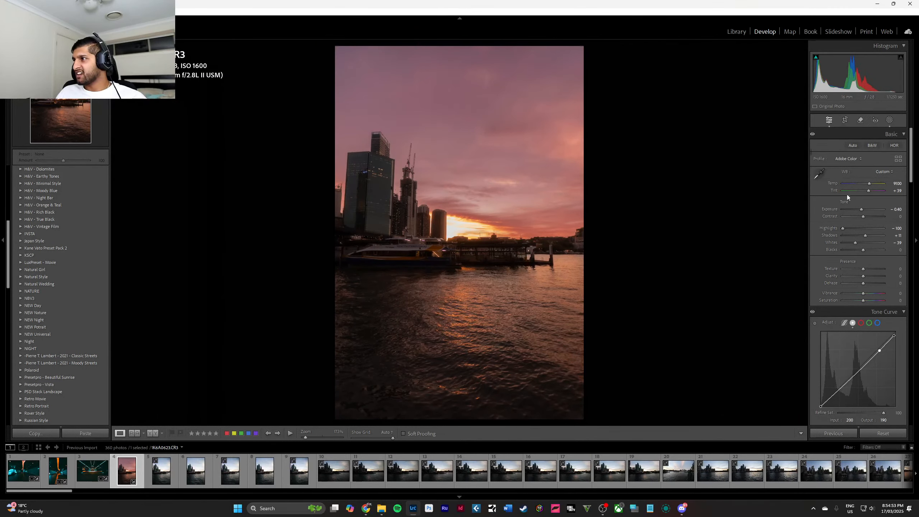
click(891, 120)
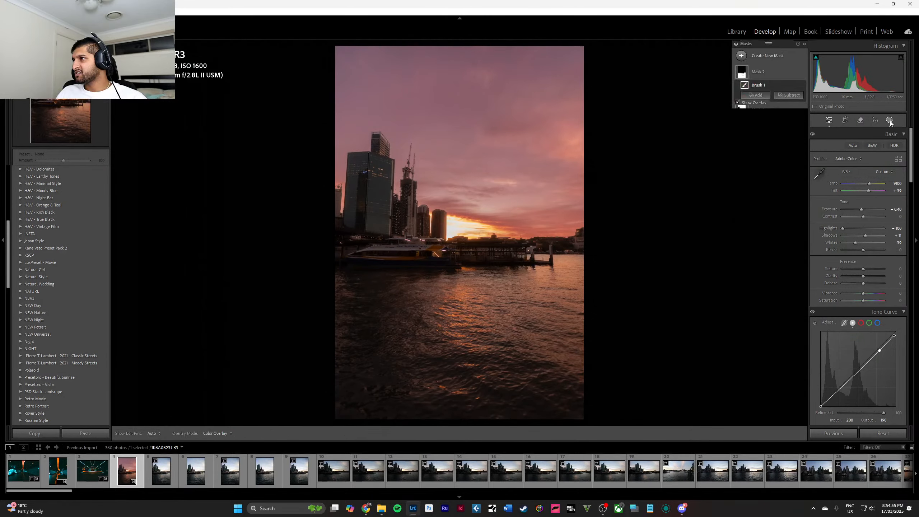
click(765, 86)
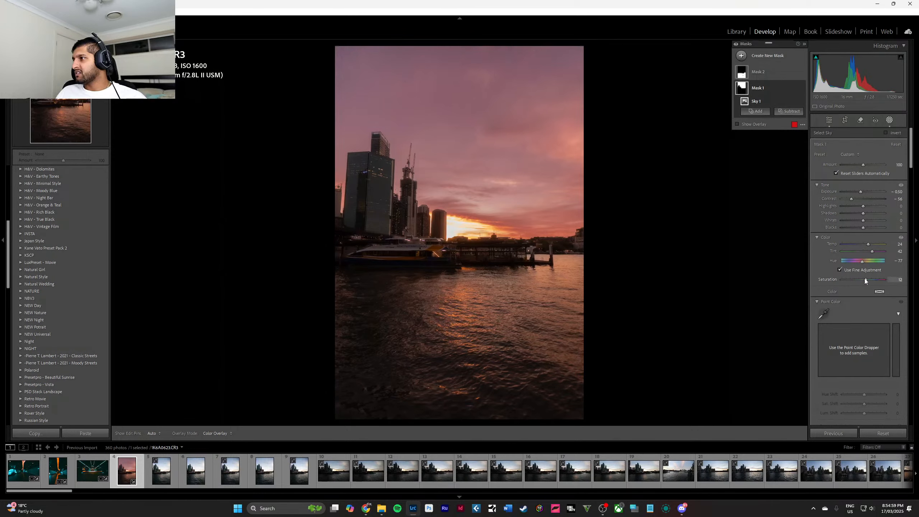
drag(866, 279, 874, 263)
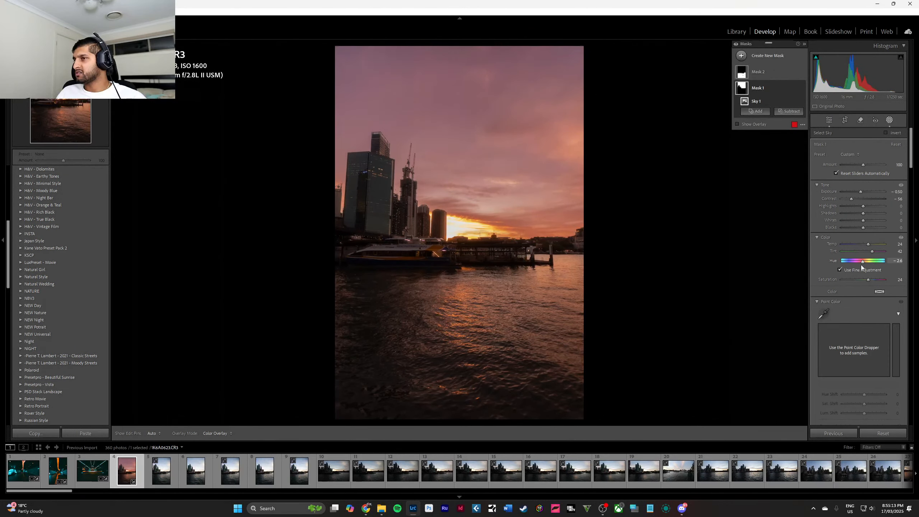
key(Escape)
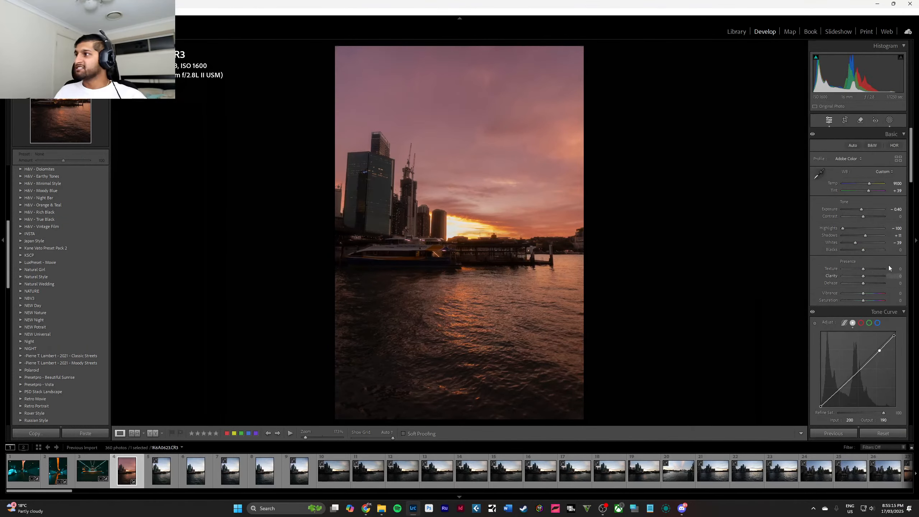
Compare the edited photo with its original and add tone curve points that slightly lower the midtones and shadows.
scroll(880, 259, down, 3)
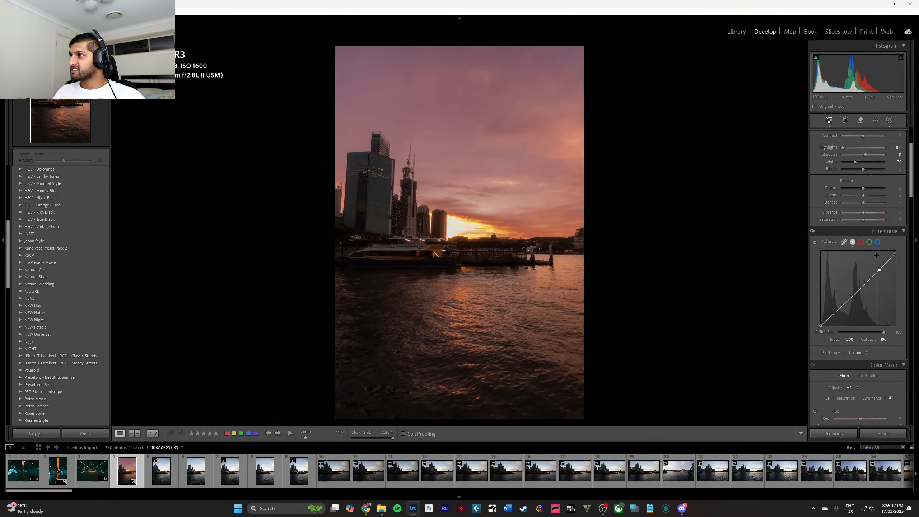
scroll(867, 197, down, 5)
scroll(867, 198, down, 15)
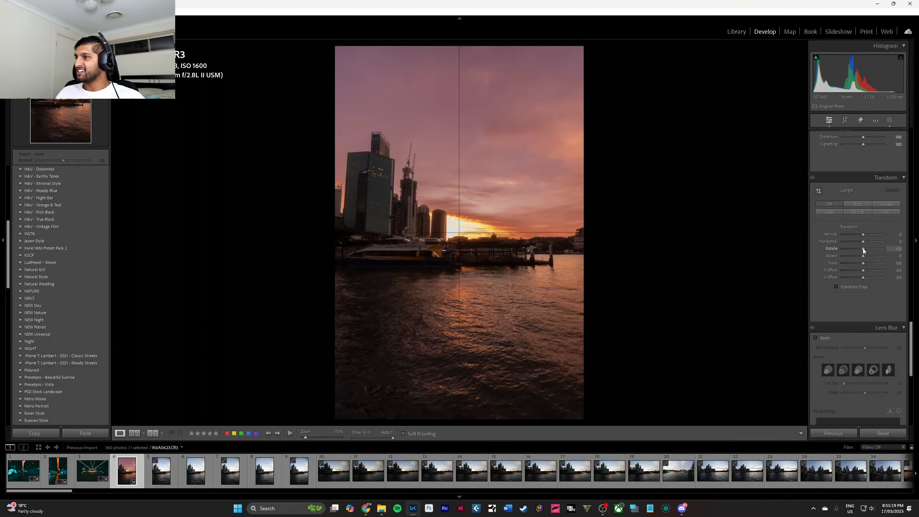
scroll(863, 250, up, 20)
key(y)
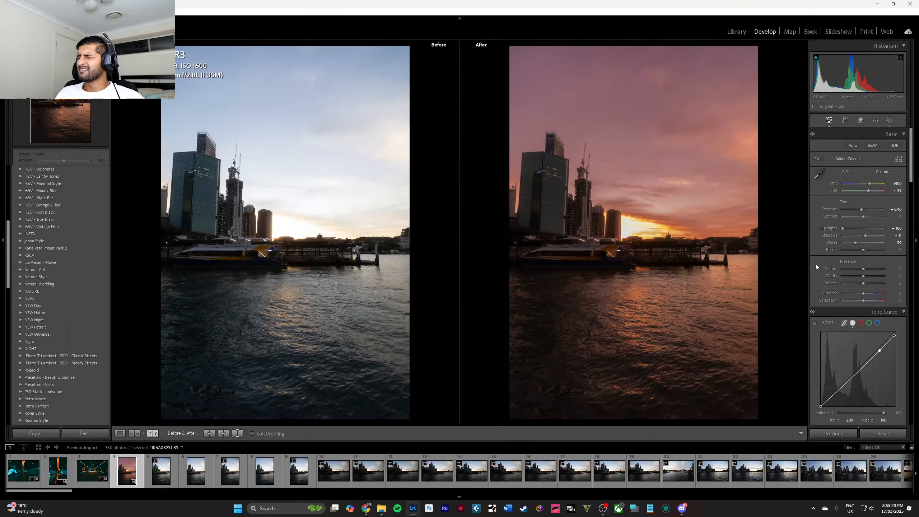
key(y)
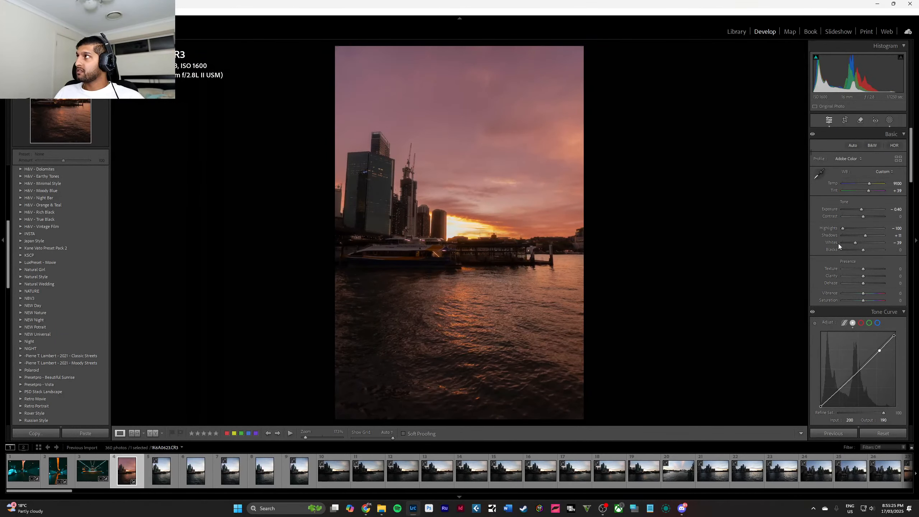
scroll(867, 243, down, 3)
scroll(866, 243, down, 3)
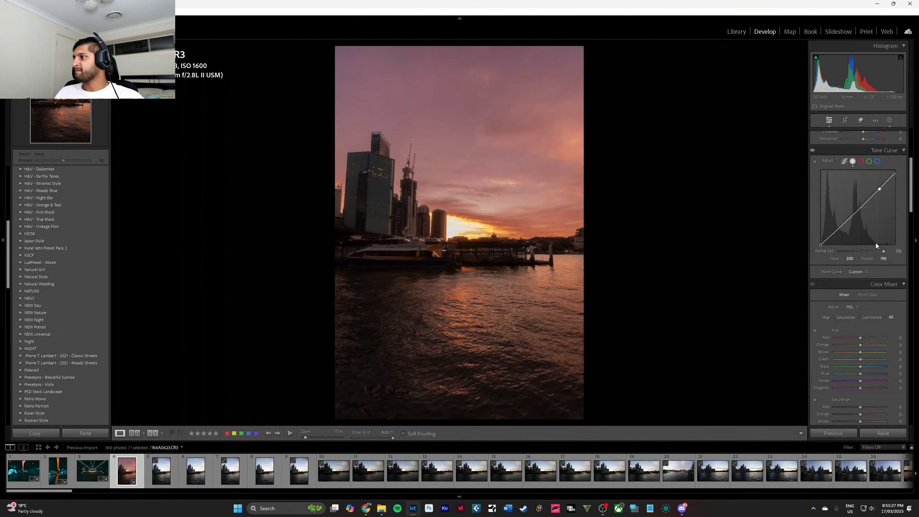
drag(862, 205, 813, 253)
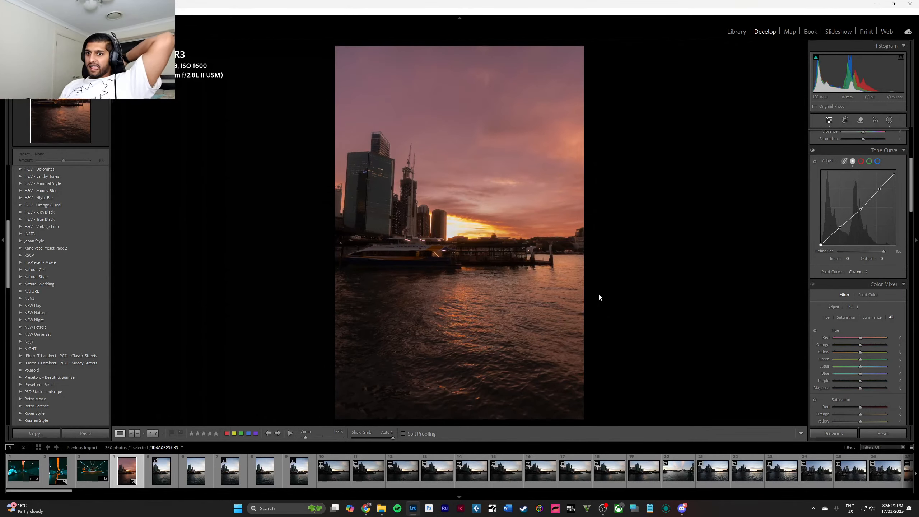
Remove the five unedited vertical harbour photos that follow the edited one.
click(157, 485)
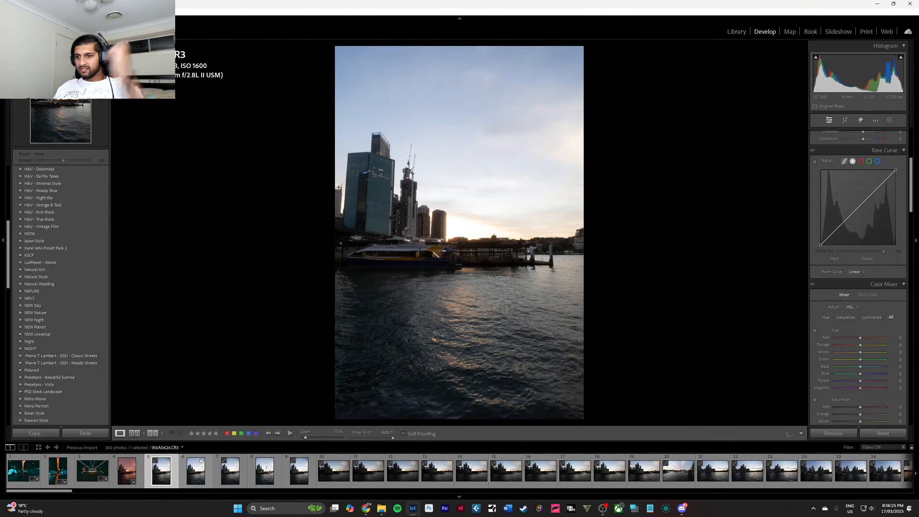
click(295, 477)
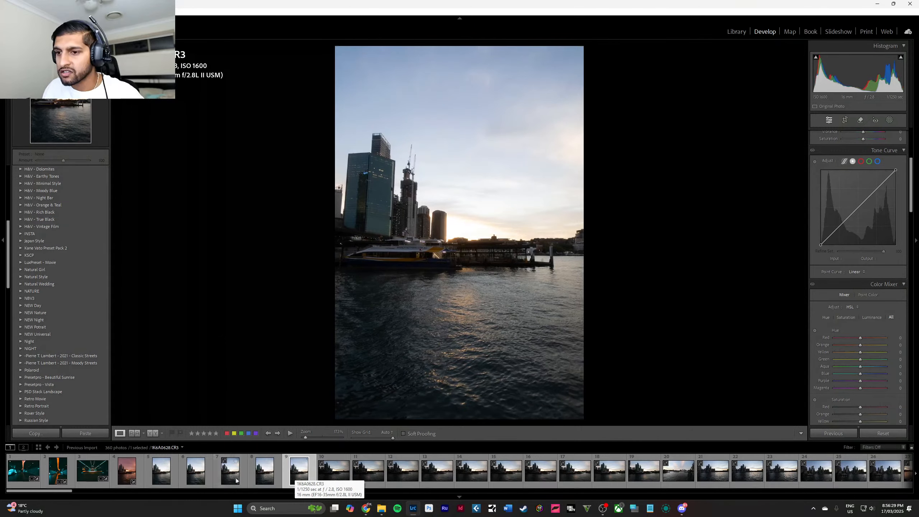
shift+click(295, 477)
right_click(294, 479)
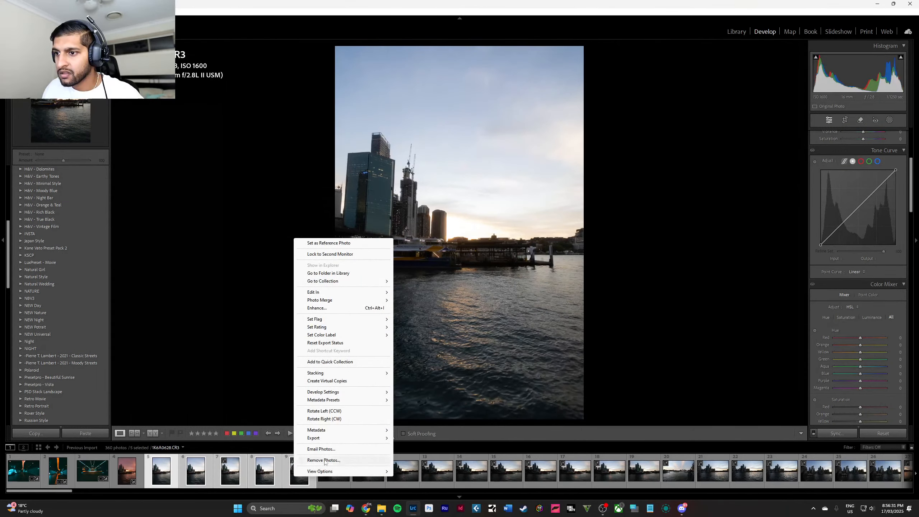
click(362, 461)
click(462, 263)
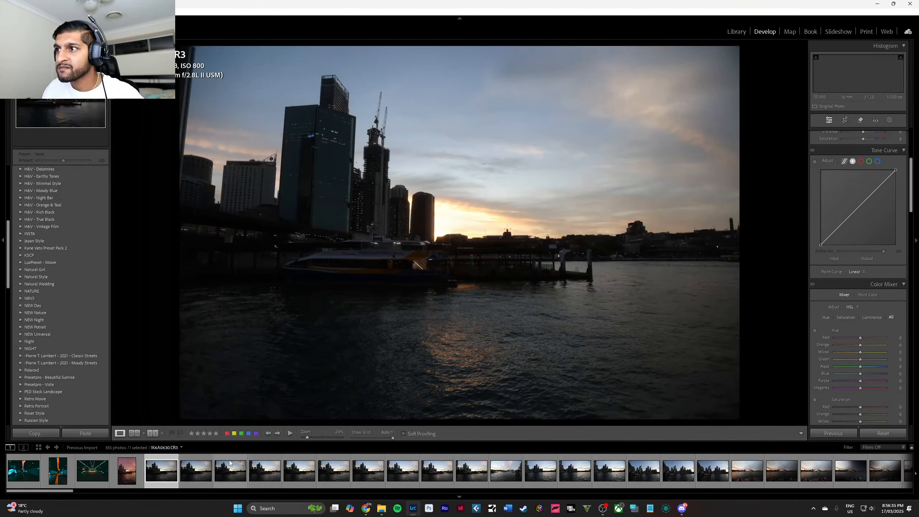
Review the horizontal harbour frames and apply the edited vertical photo's settings to the first horizontal one.
click(268, 475)
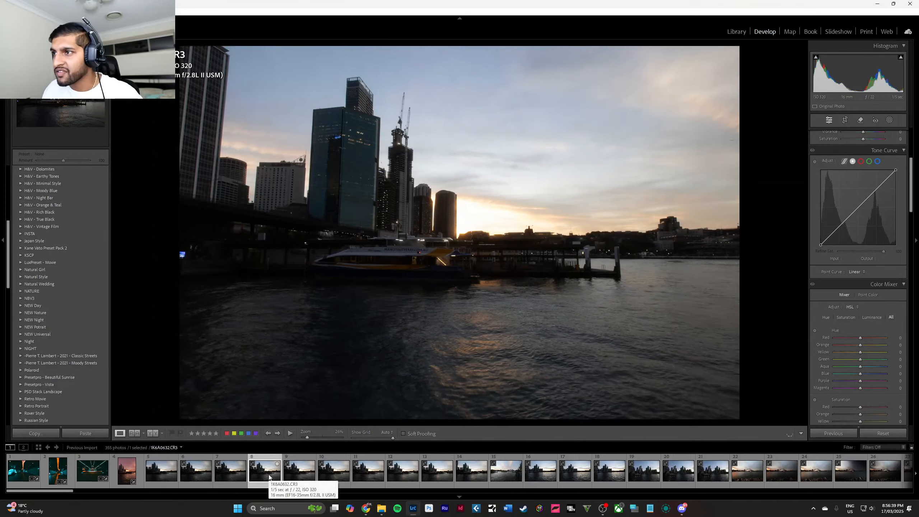
click(175, 475)
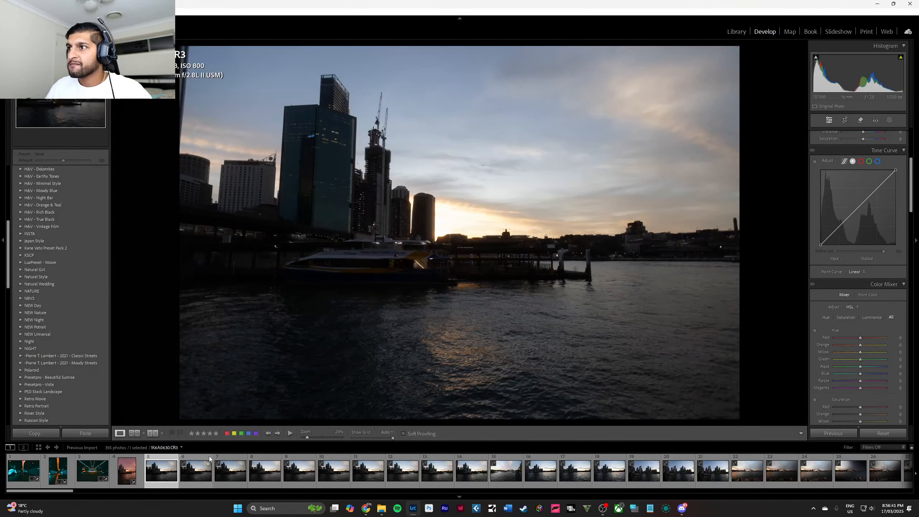
click(126, 471)
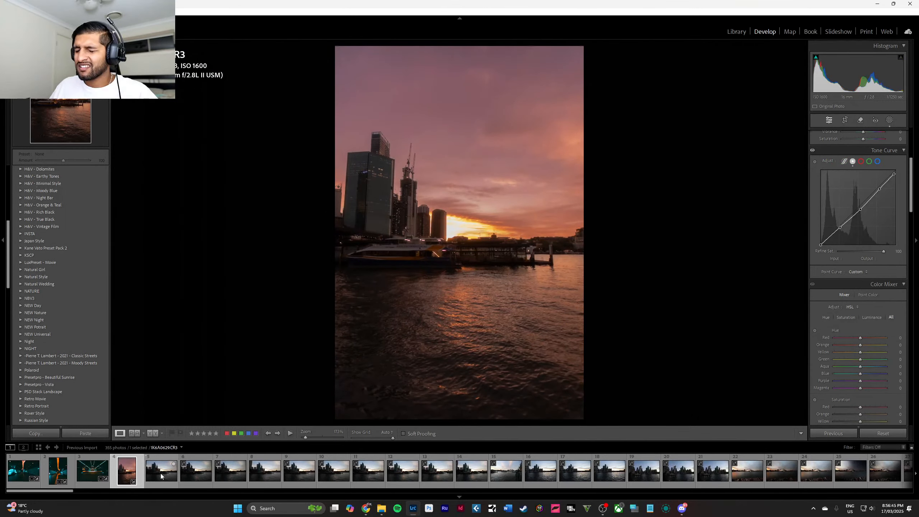
click(160, 474)
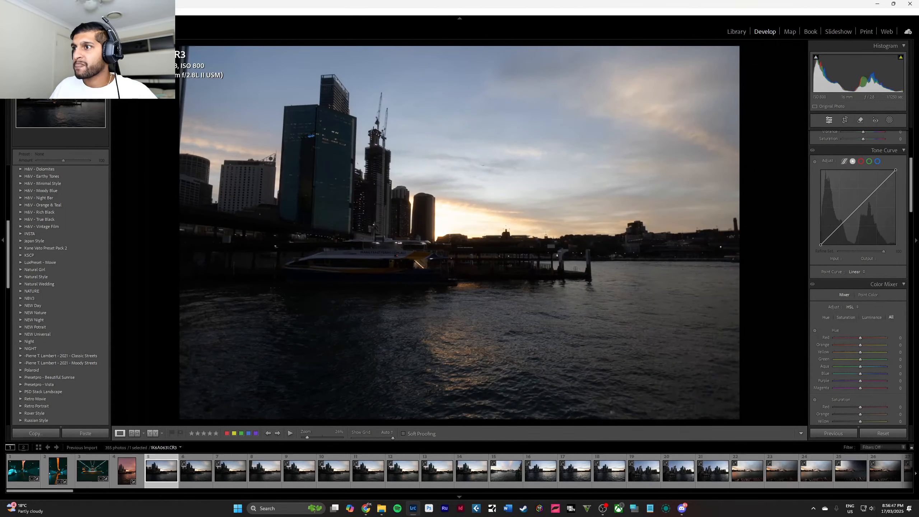
click(829, 433)
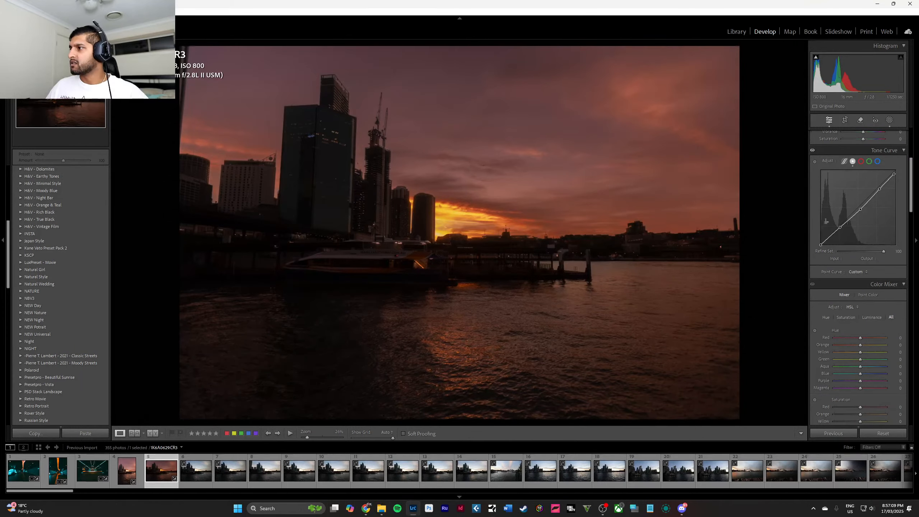
Raise the horizontal photo's exposure to +0.50 and check the detail around the ferry wharf up close.
scroll(857, 248, up, 4)
scroll(863, 210, up, 9)
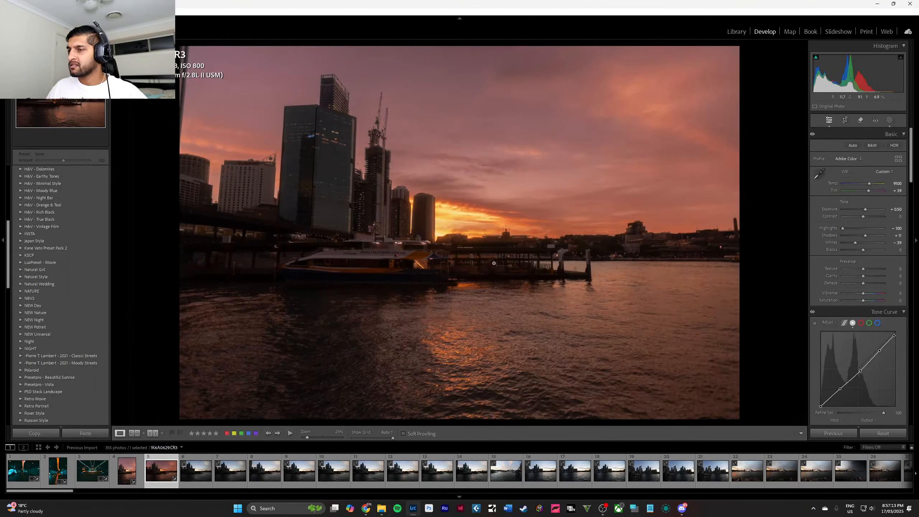
click(479, 254)
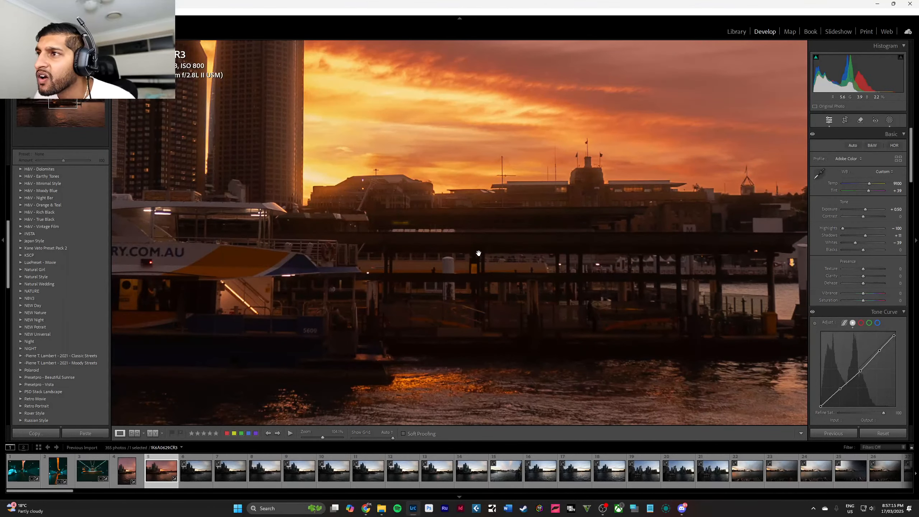
click(478, 253)
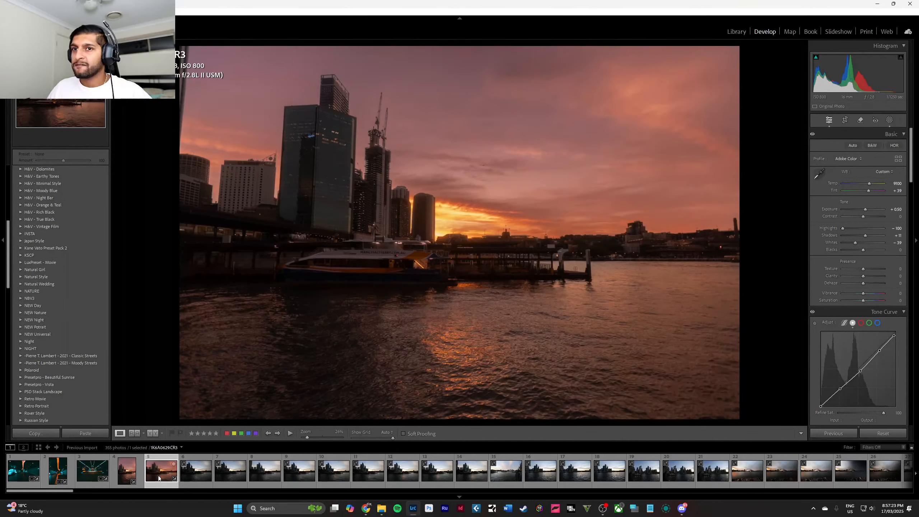
Preview the NBV3 presets on the horizontal harbour photo and collapse their group.
click(21, 298)
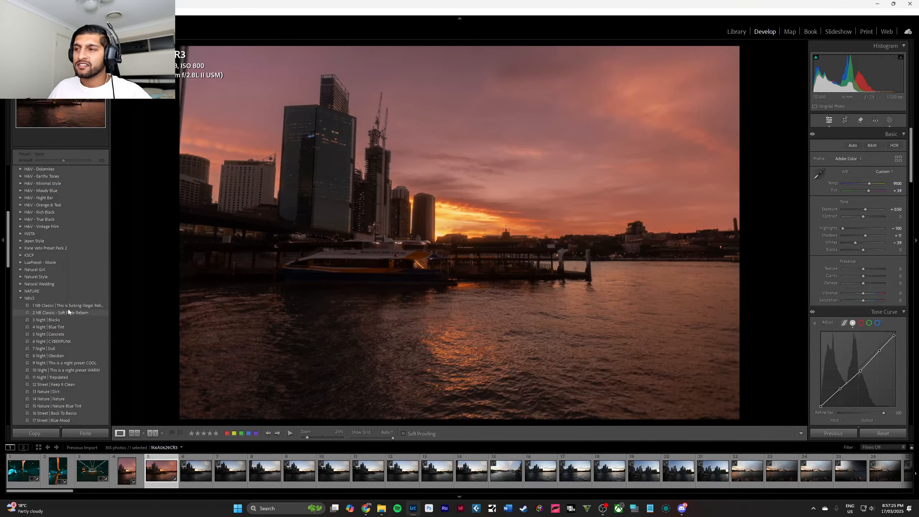
scroll(74, 325, down, 5)
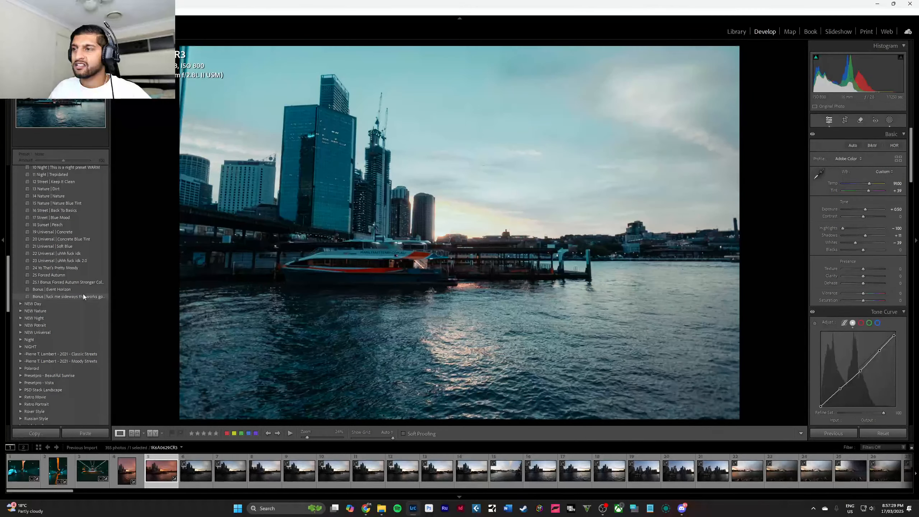
scroll(84, 287, up, 3)
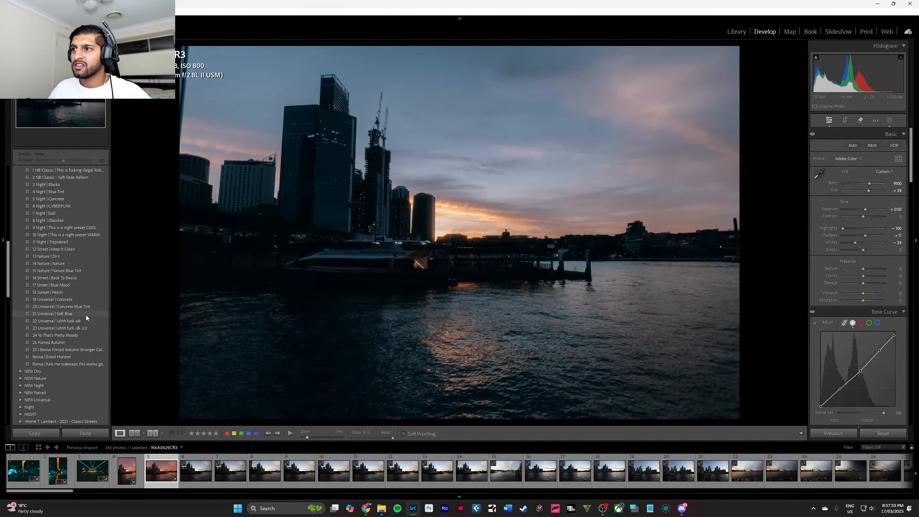
scroll(36, 219, up, 6)
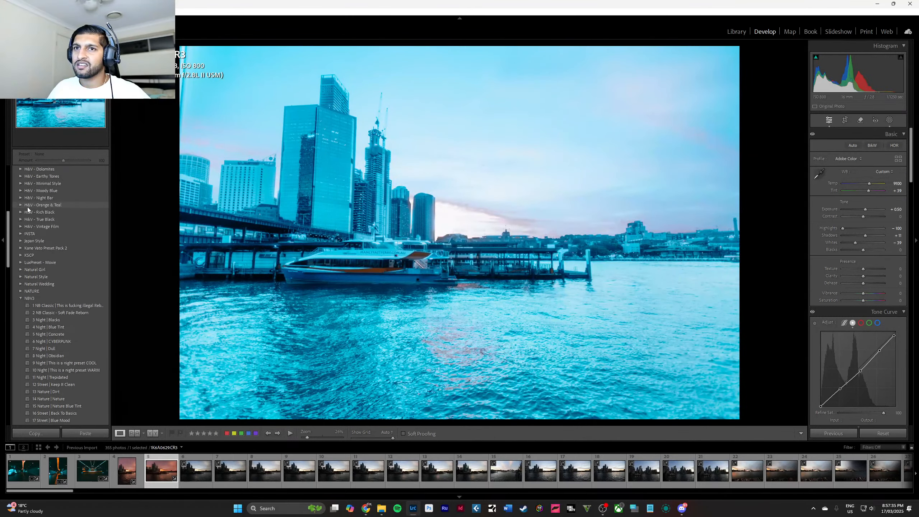
click(21, 299)
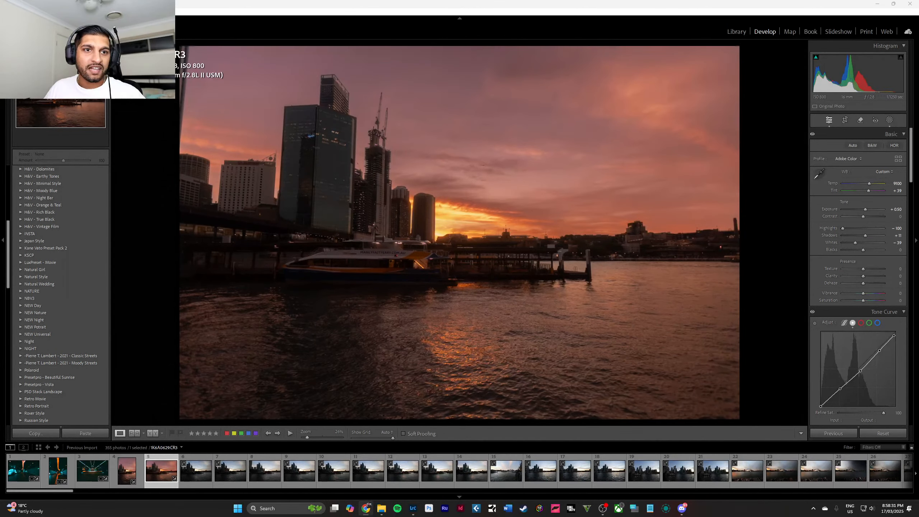
Review the unedited horizontal harbour frames and remove photos 6 to 13.
click(193, 472)
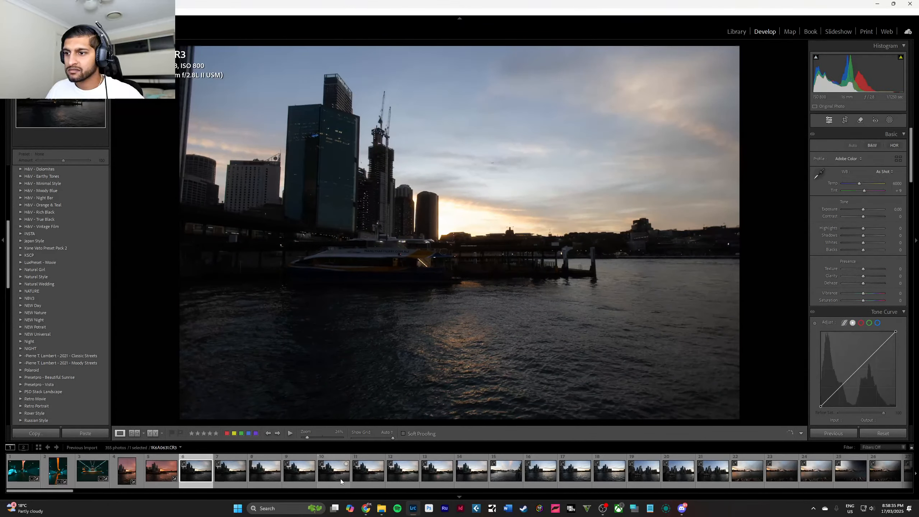
click(340, 479)
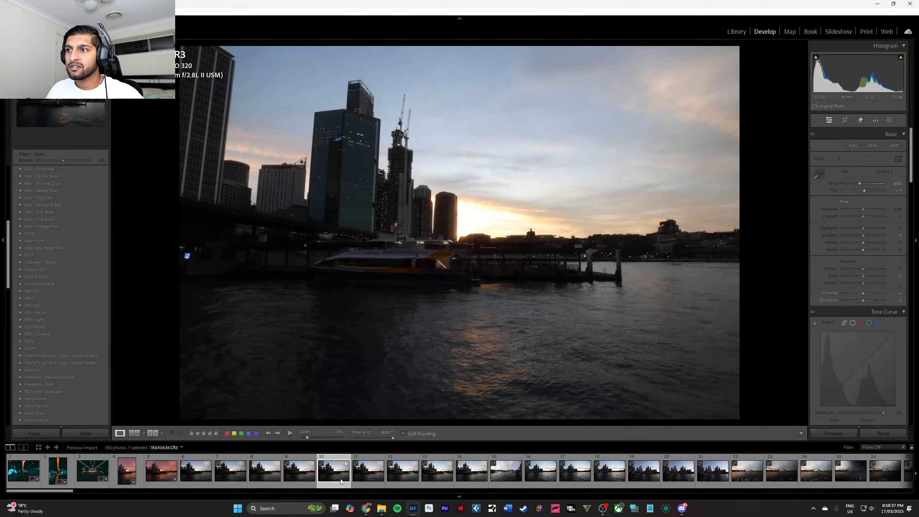
click(393, 472)
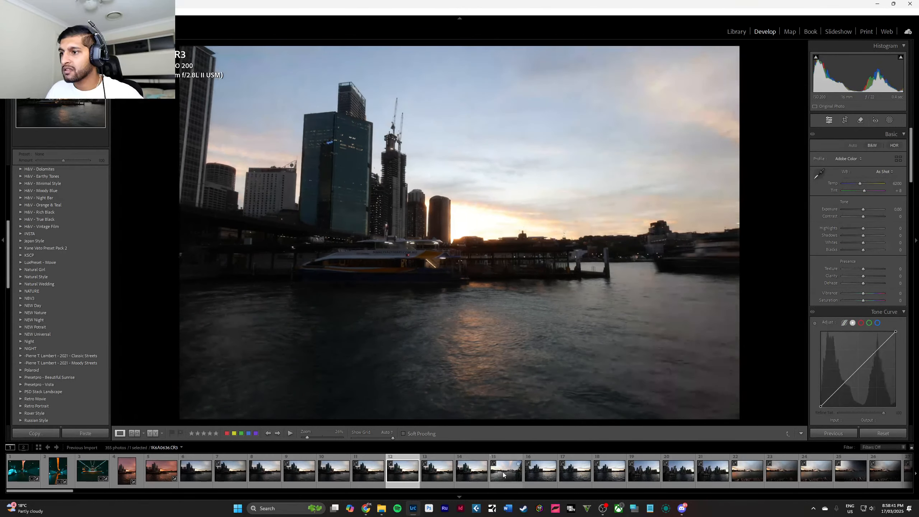
click(476, 475)
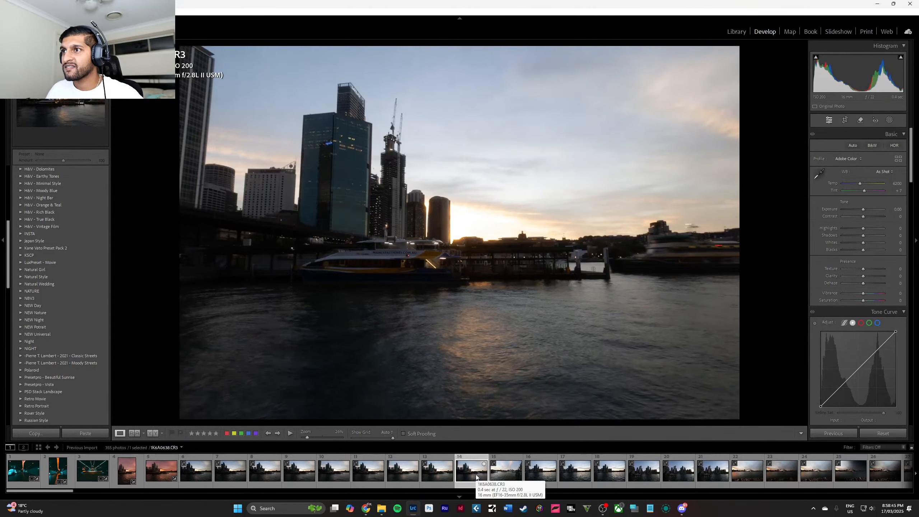
click(199, 476)
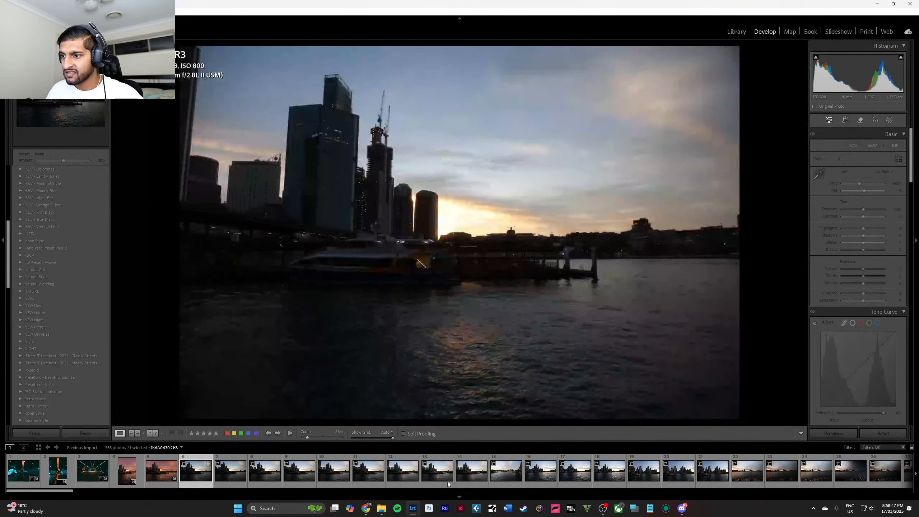
shift+click(441, 474)
right_click(459, 474)
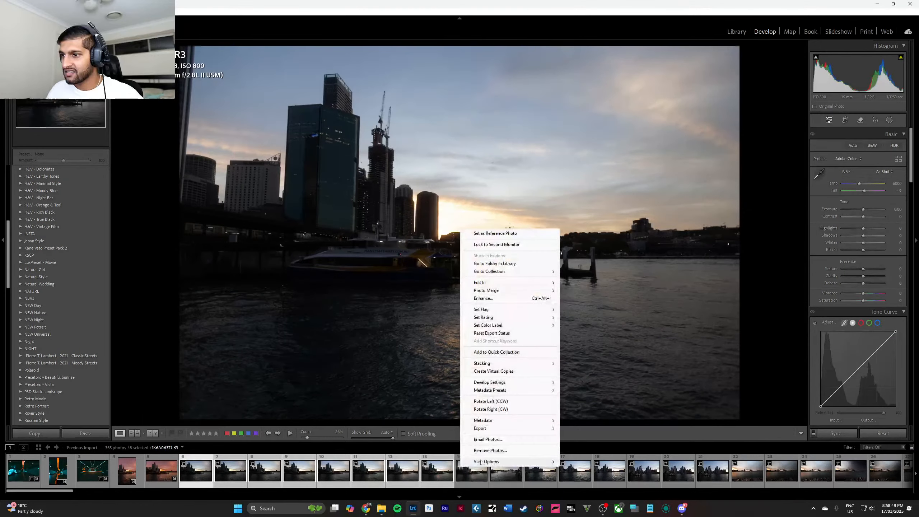
click(489, 450)
click(467, 269)
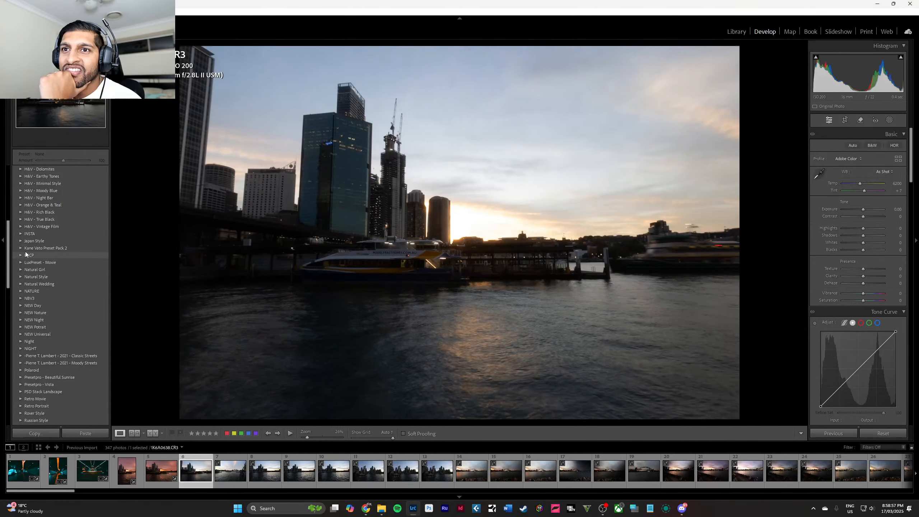
Preview the H&V - Orange & Teal presets on the skyline ferry photo and collapse their group.
scroll(25, 252, up, 3)
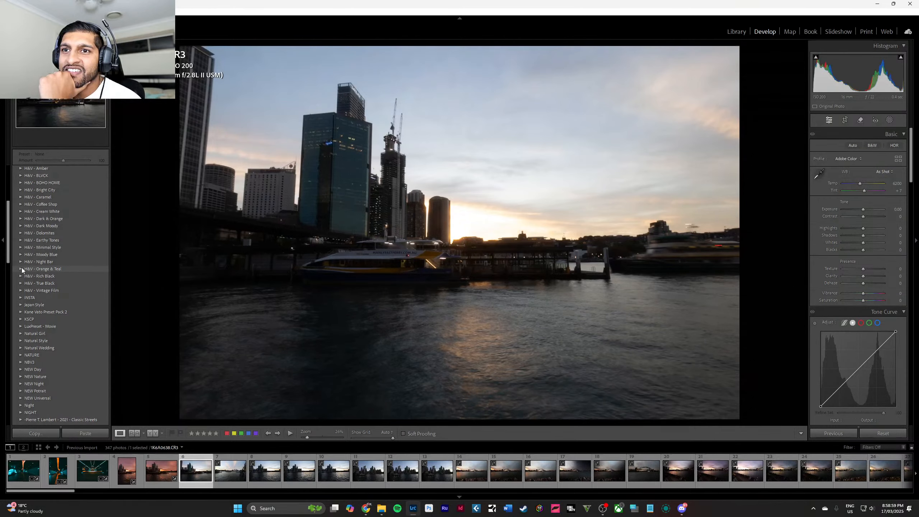
click(21, 268)
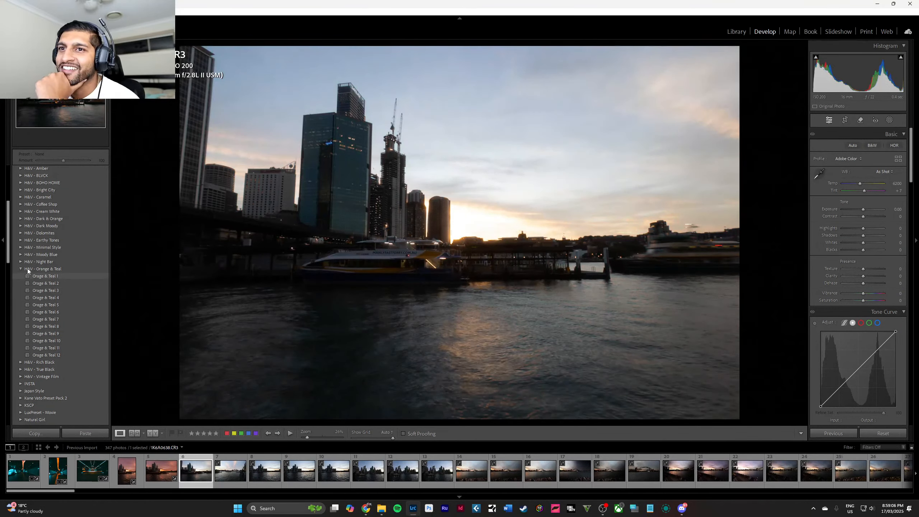
click(20, 270)
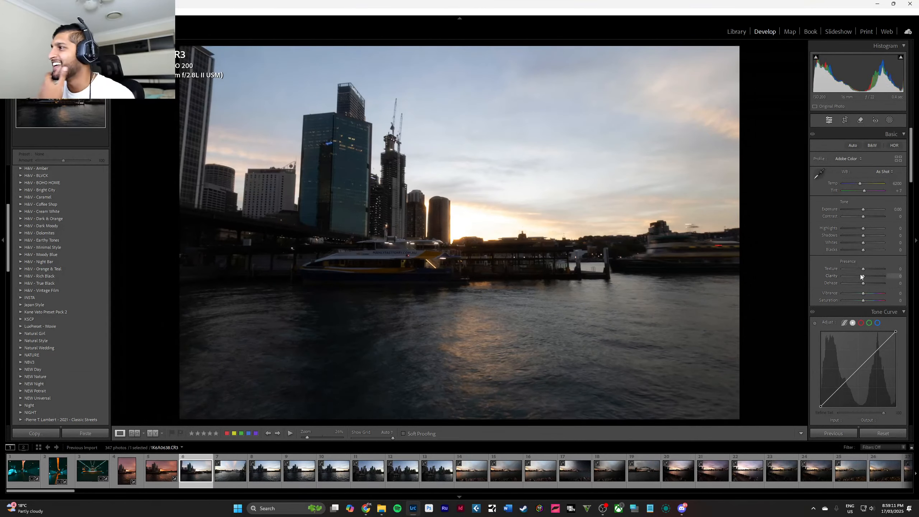
Lift the shadows and midtones and pull down the upper tones in the skyline photo's tone curve.
scroll(862, 272, down, 2)
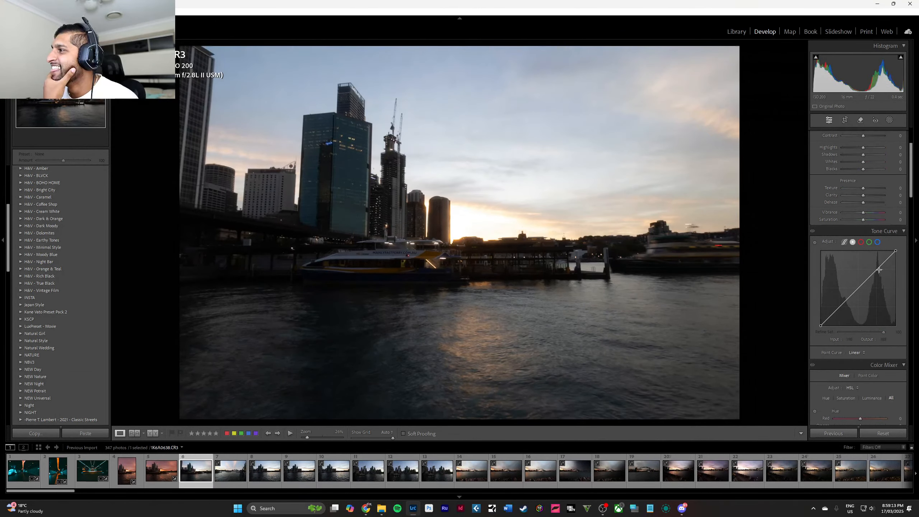
drag(877, 267, 837, 305)
scroll(863, 250, up, 3)
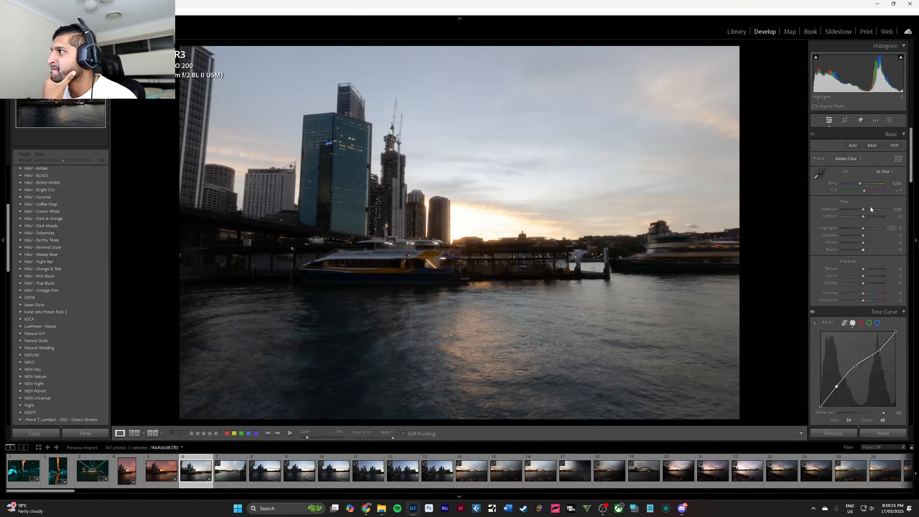
Warm the skyline photo to temperature 7526 and tint +21, and lower its highlights to -100.
drag(861, 185, 868, 193)
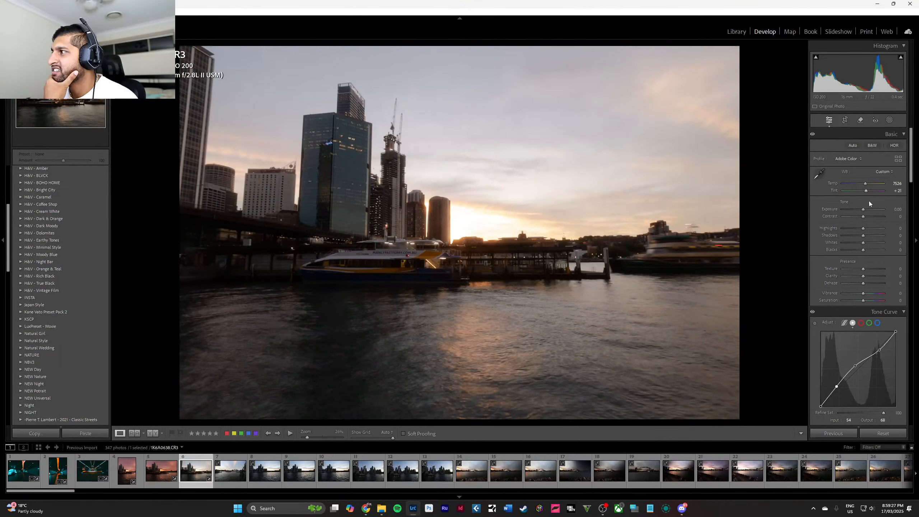
drag(865, 227, 841, 230)
scroll(869, 254, down, 8)
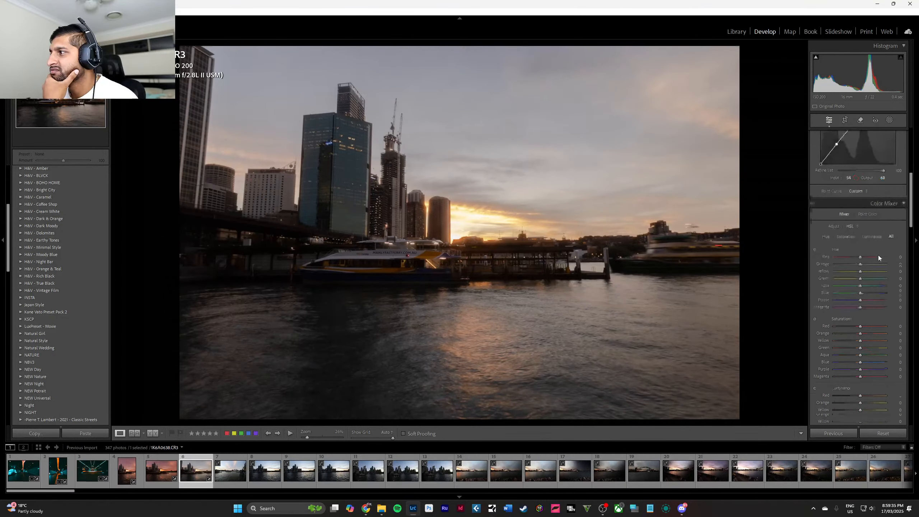
scroll(879, 255, up, 8)
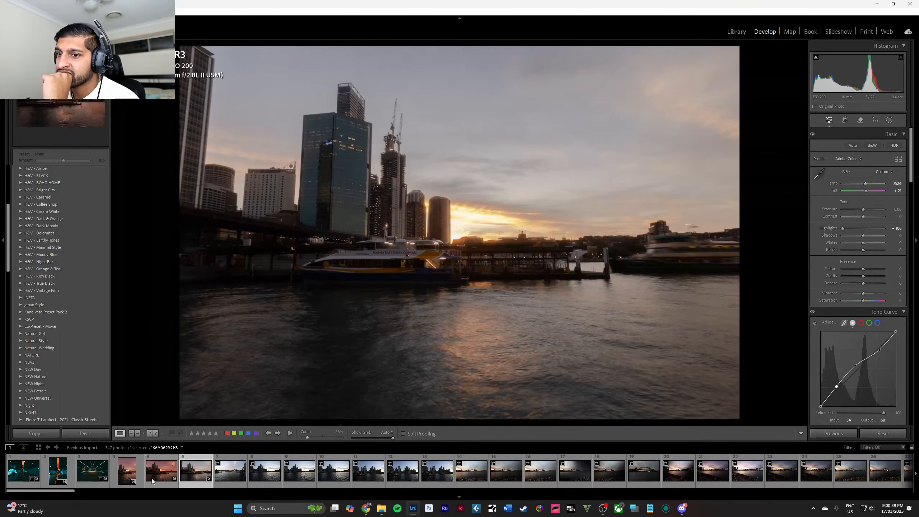
Apply the settings of the edited sunset photo 5 to the skyline photo 6.
click(164, 474)
click(191, 475)
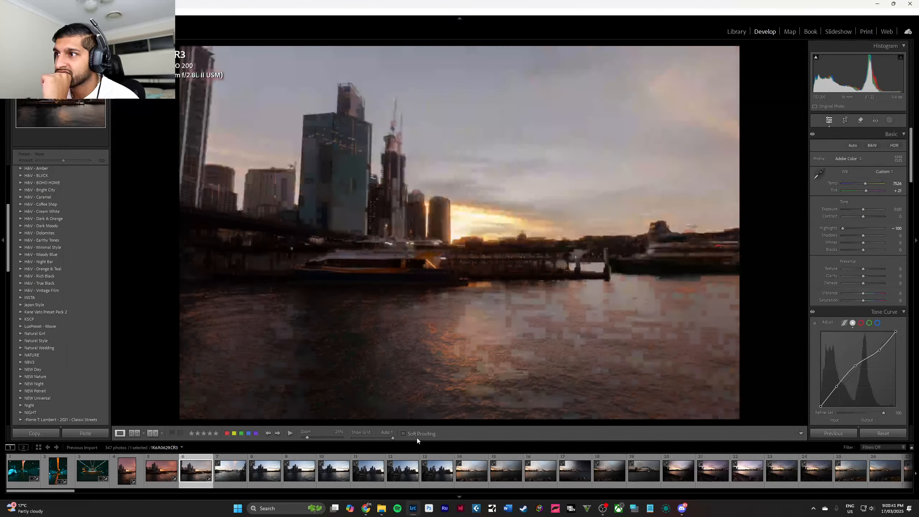
click(827, 430)
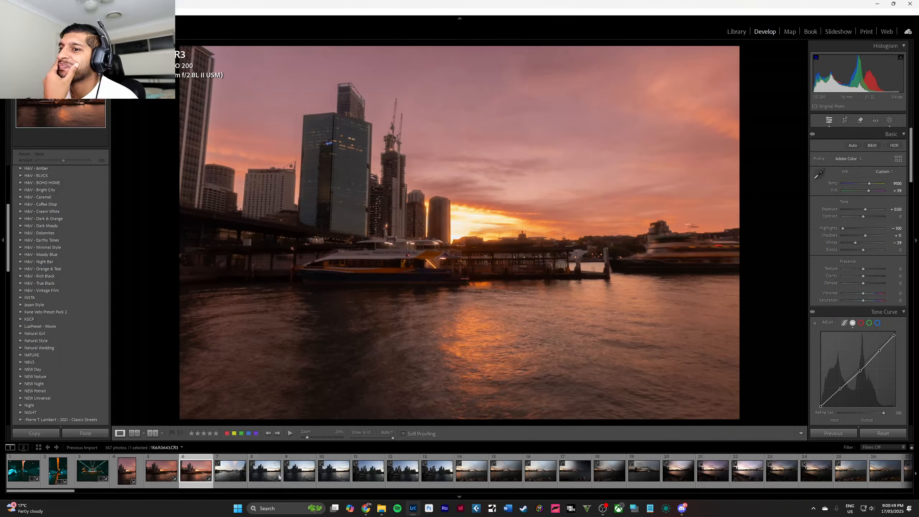
Open photo 7 with the harbour bridge and examine the ferries and bridge up close.
click(238, 476)
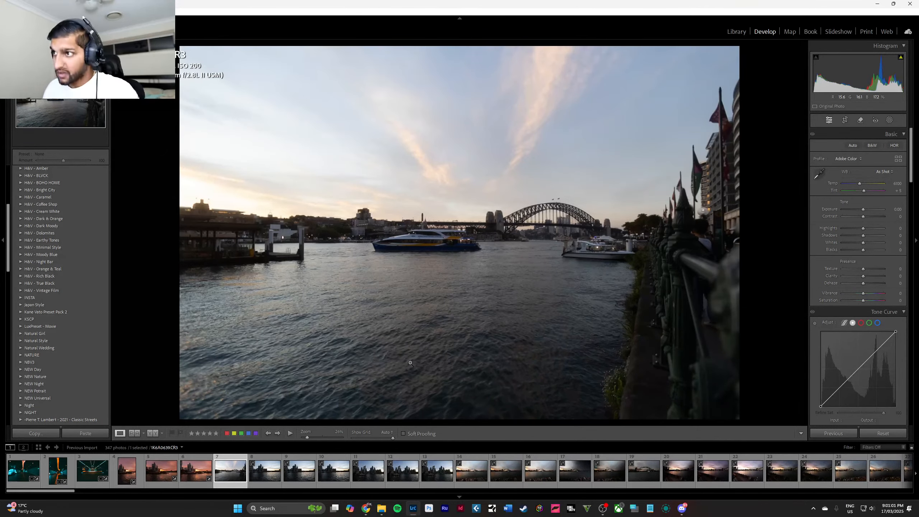
click(562, 260)
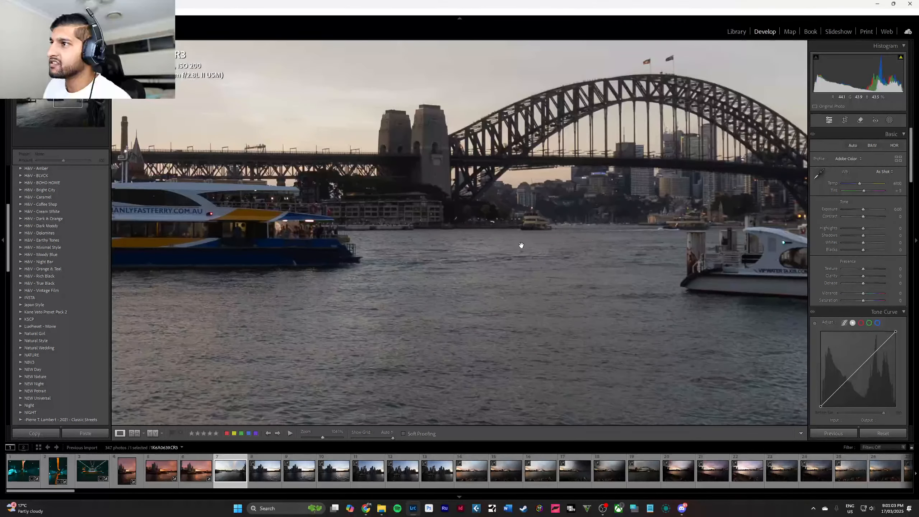
click(521, 246)
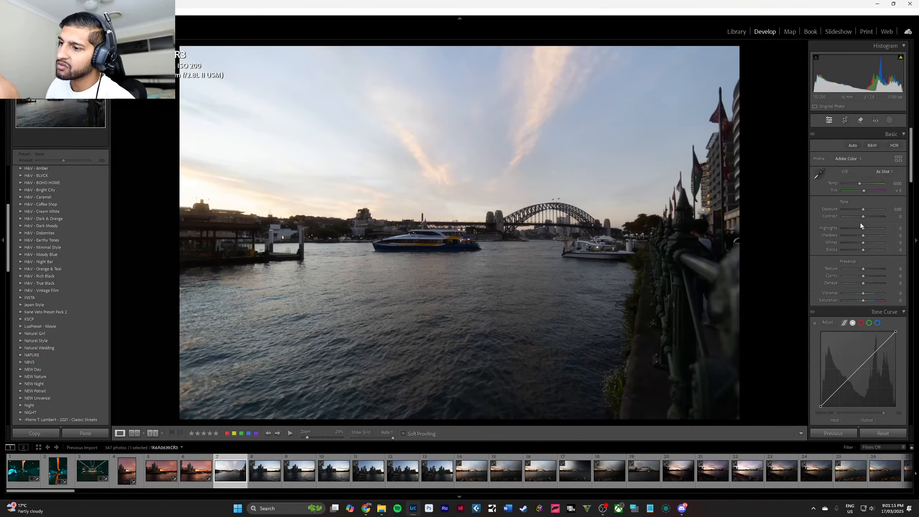
Set the bridge photo's exposure to -0.50 and its highlights to -95.
click(890, 209)
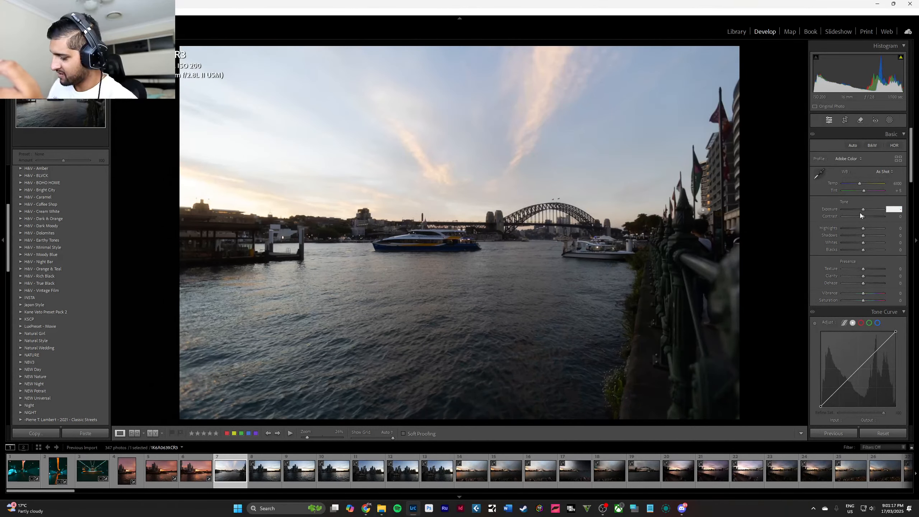
text(-0.50)
key(Return)
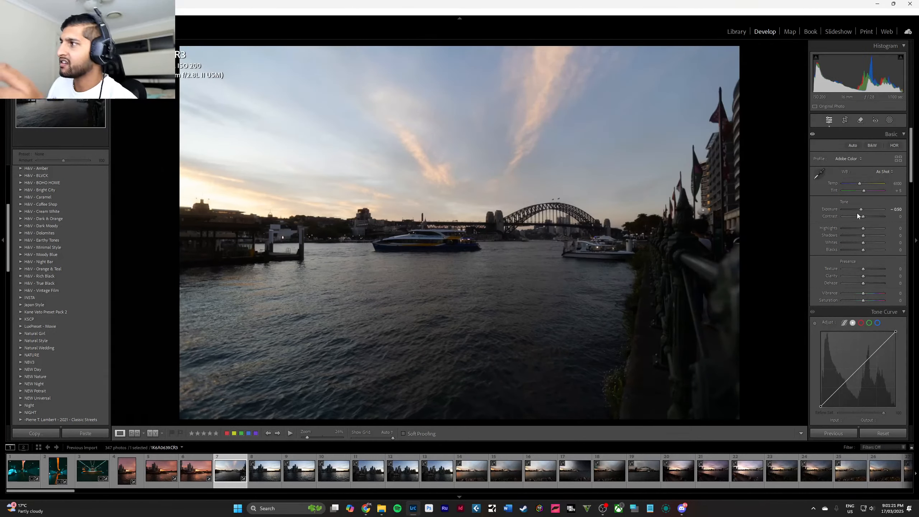
click(899, 228)
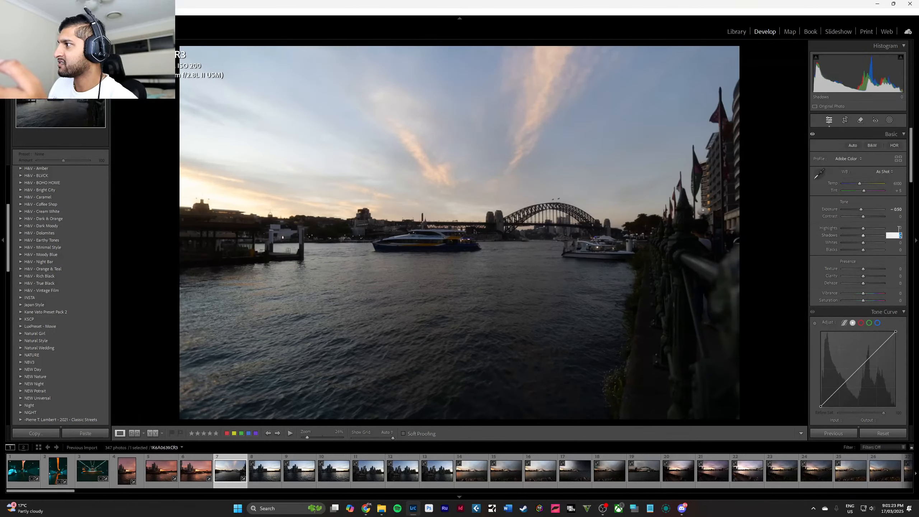
text(-95)
key(Return)
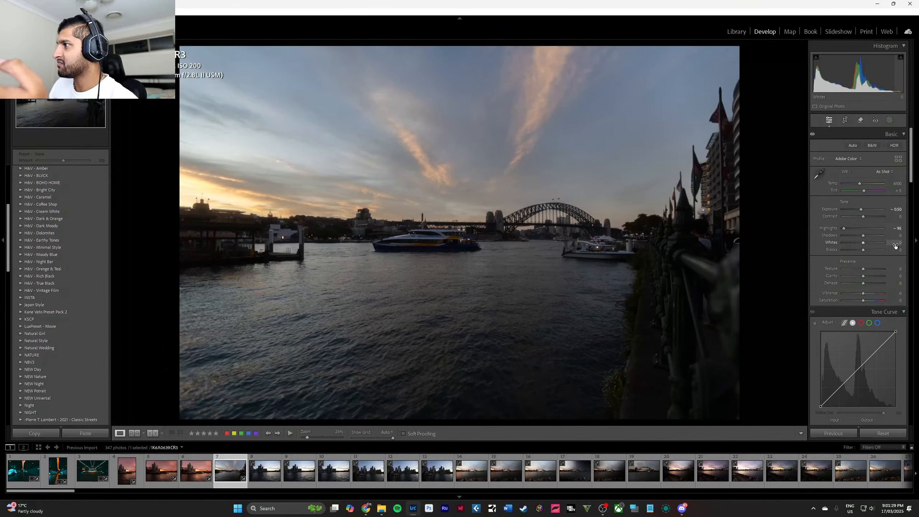
Raise the bridge photo's shadows to +60 and its blacks to +96.
click(896, 235)
text(60)
key(Return)
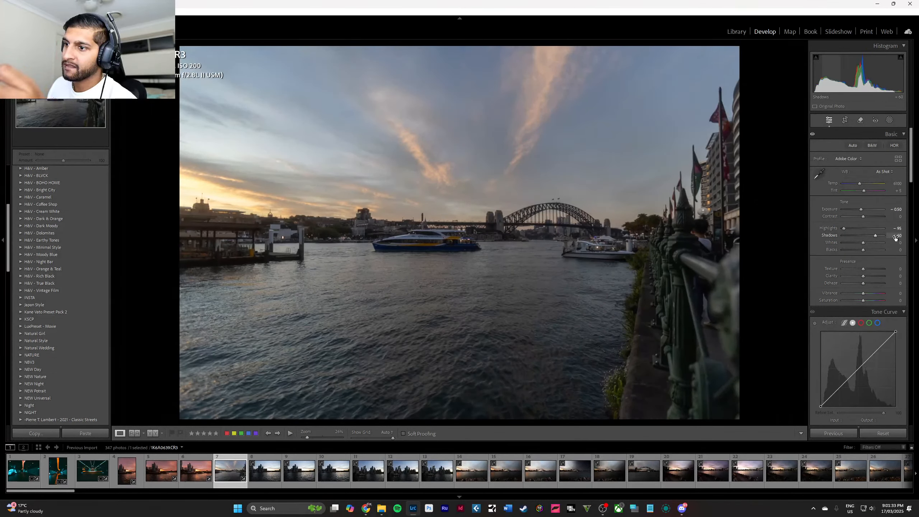
click(898, 250)
text(9)
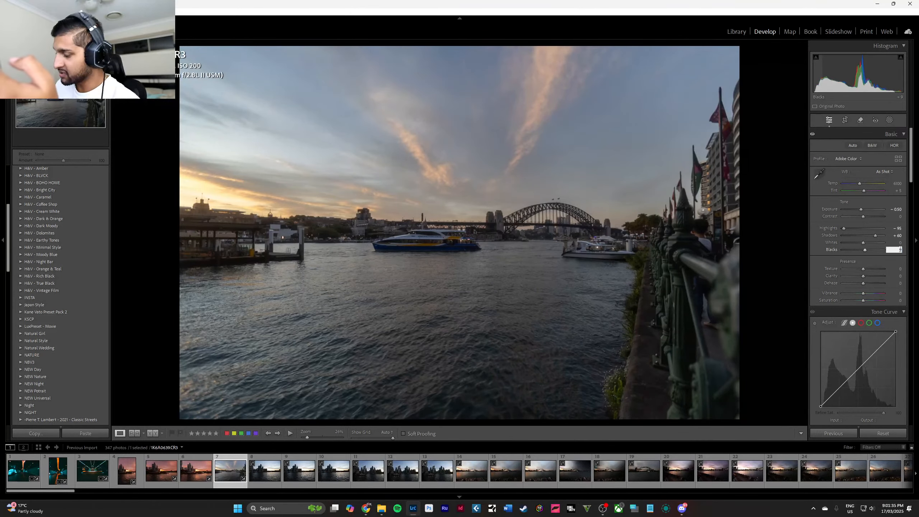
text(6)
key(Return)
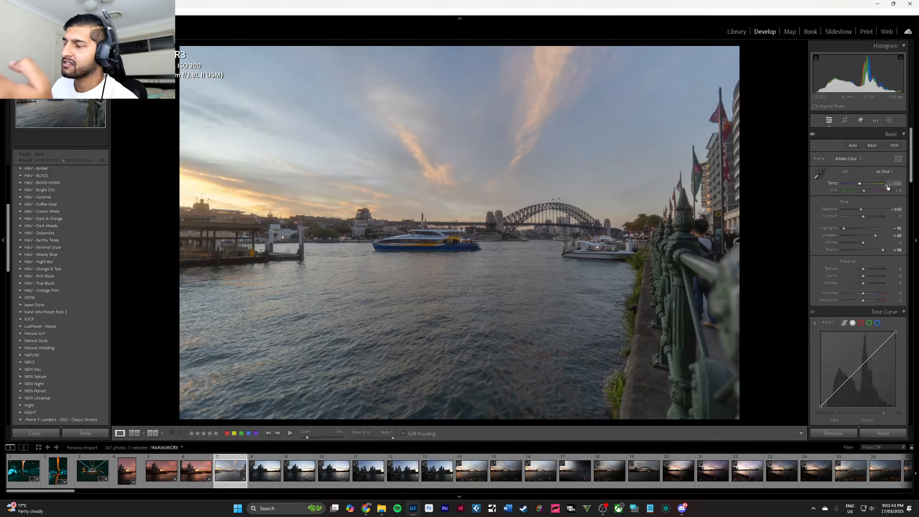
Warm the bridge photo's white balance to temperature 7600 and tint +10.
key(Up)
key(Up)
key(Up)
key(Up)
key(Up)
key(Up)
key(Up)
key(Up)
key(Up)
key(Up)
key(Up)
key(Up)
key(Up)
key(Up)
key(Up)
key(Up)
key(Up)
key(Up)
key(Up)
key(Up)
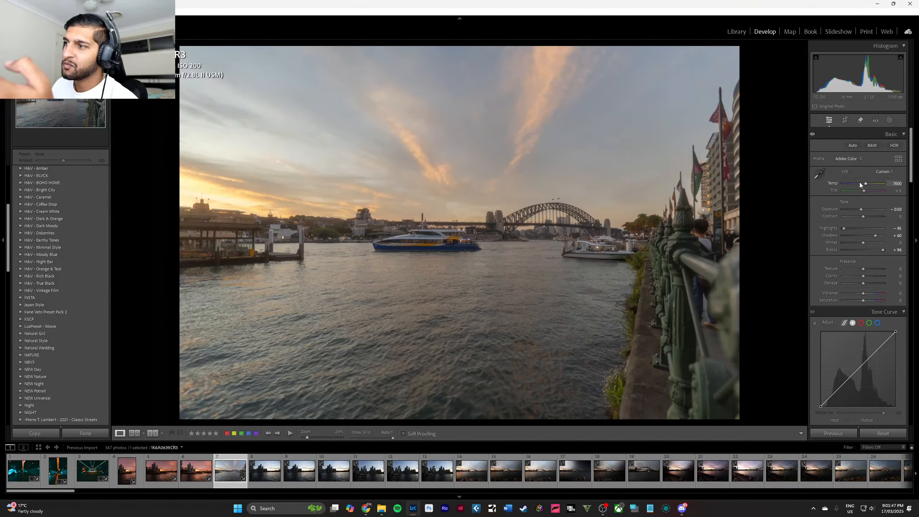
click(900, 191)
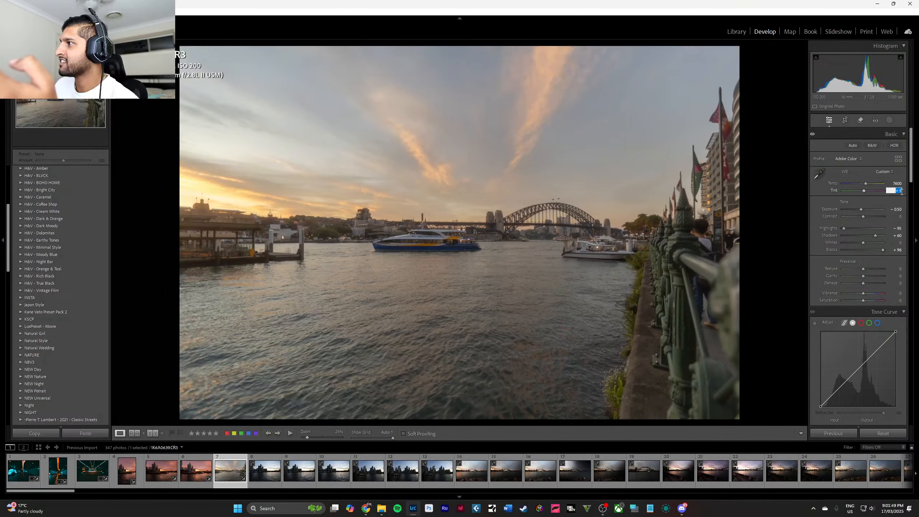
text(10)
key(Return)
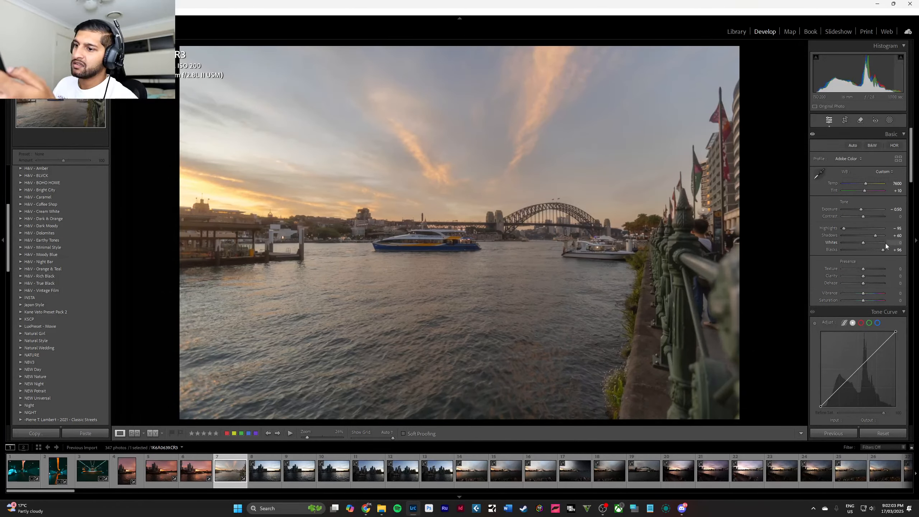
Set the bridge photo's saturation to +6.
click(895, 300)
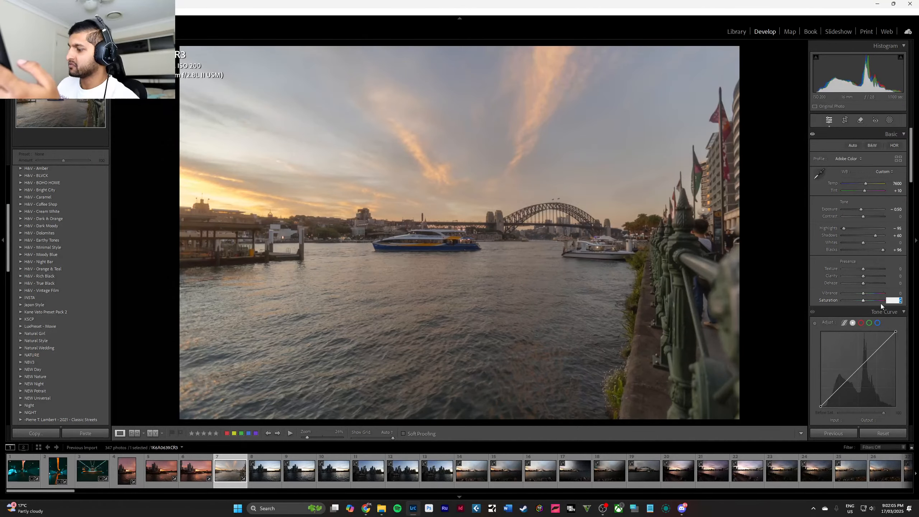
text(6)
key(Return)
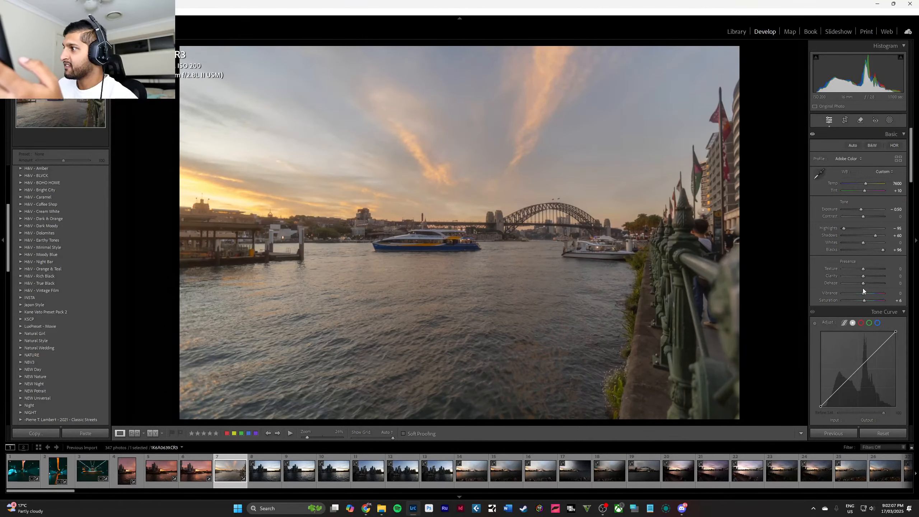
Shape the main tone curve with points 205 to 213, 156 to 139 and 63 to 61, and lift the black point to 16.
scroll(863, 289, down, 5)
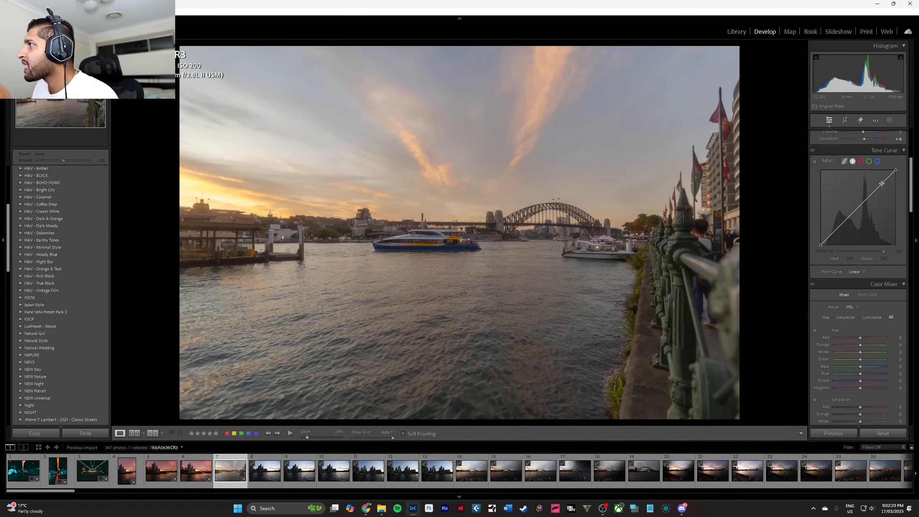
drag(883, 184, 882, 182)
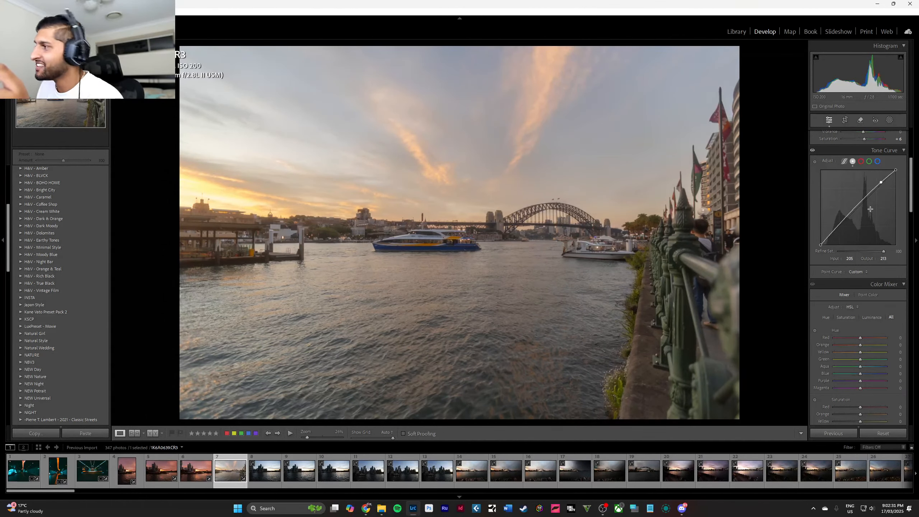
drag(863, 203, 867, 205)
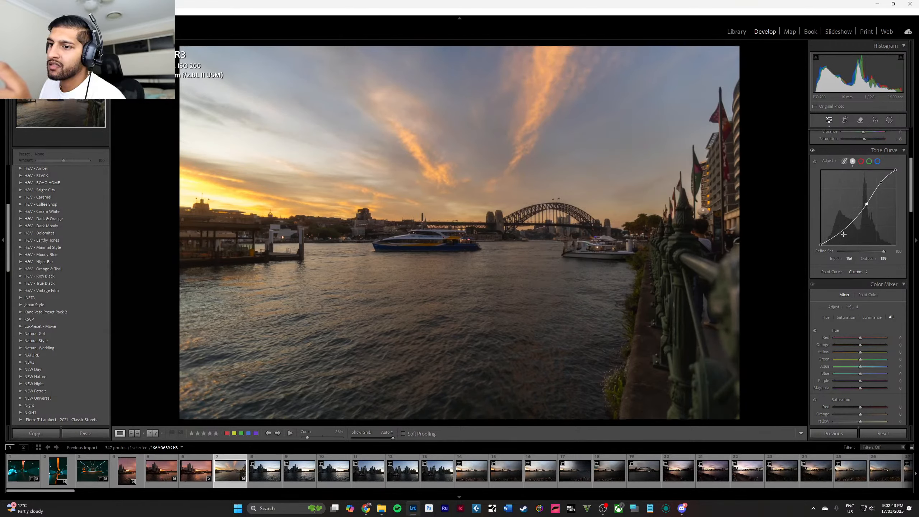
drag(839, 232, 840, 230)
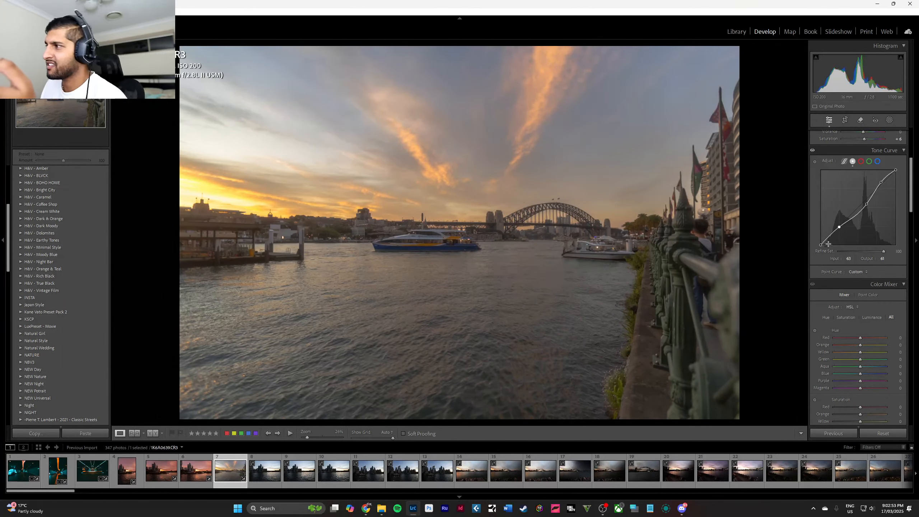
drag(823, 245, 818, 242)
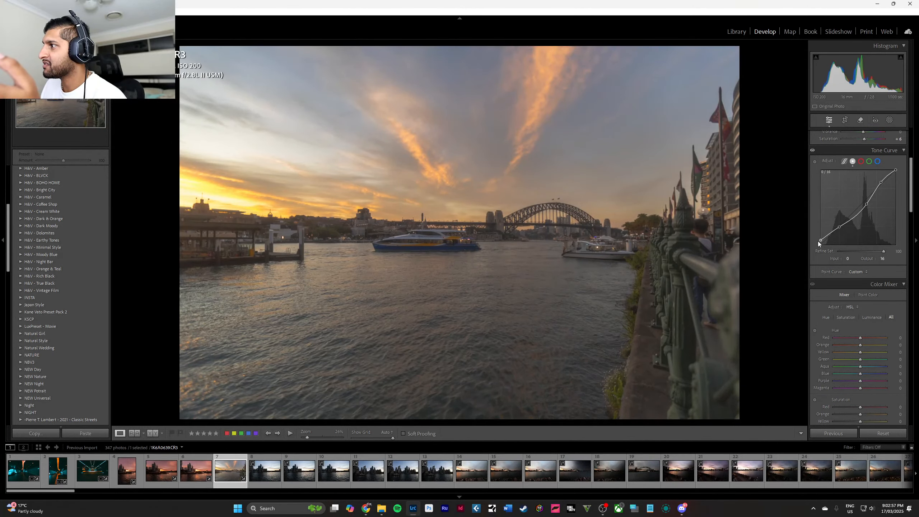
Shape the bridge photo's red tone curve with points 198 to 208, 121 to 119 and 61 to 61.
click(862, 162)
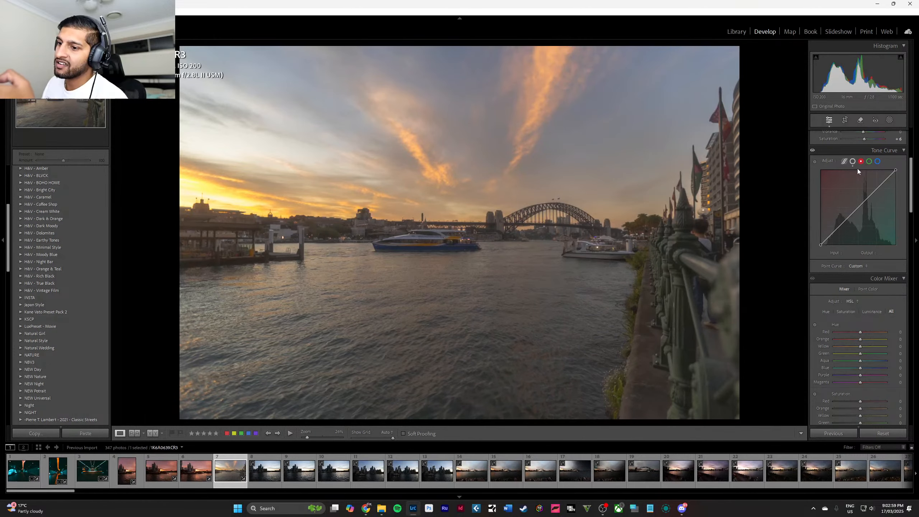
click(881, 186)
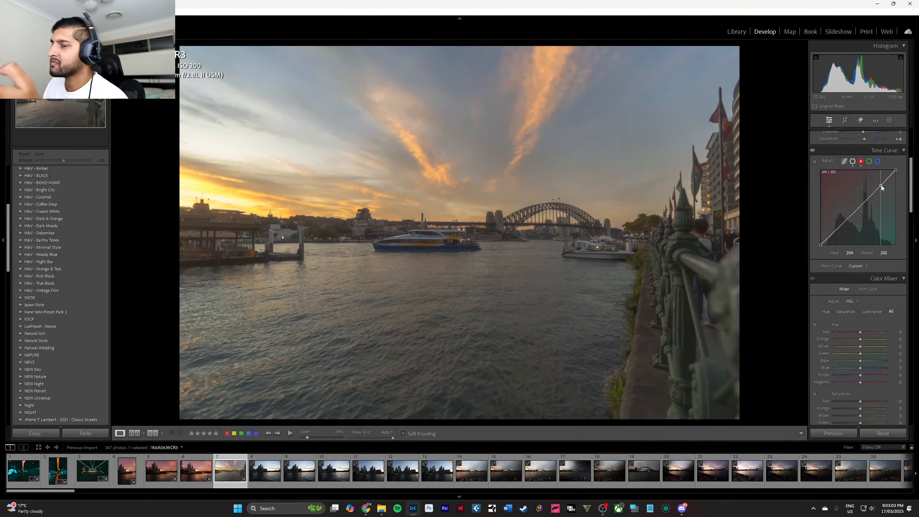
drag(881, 185, 880, 184)
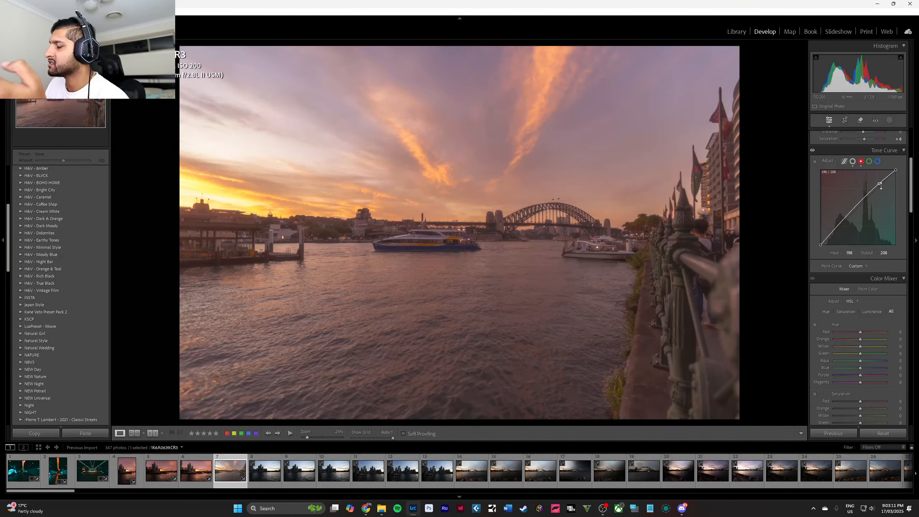
click(858, 209)
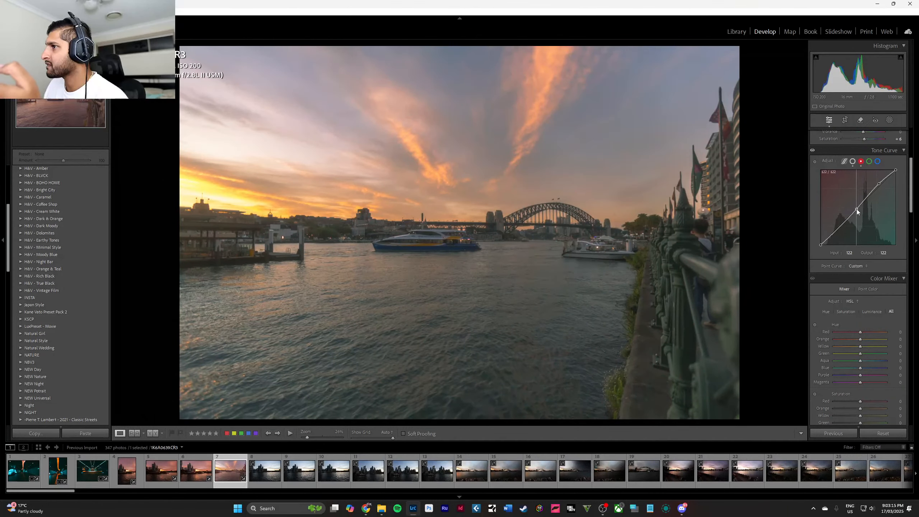
drag(857, 210, 858, 214)
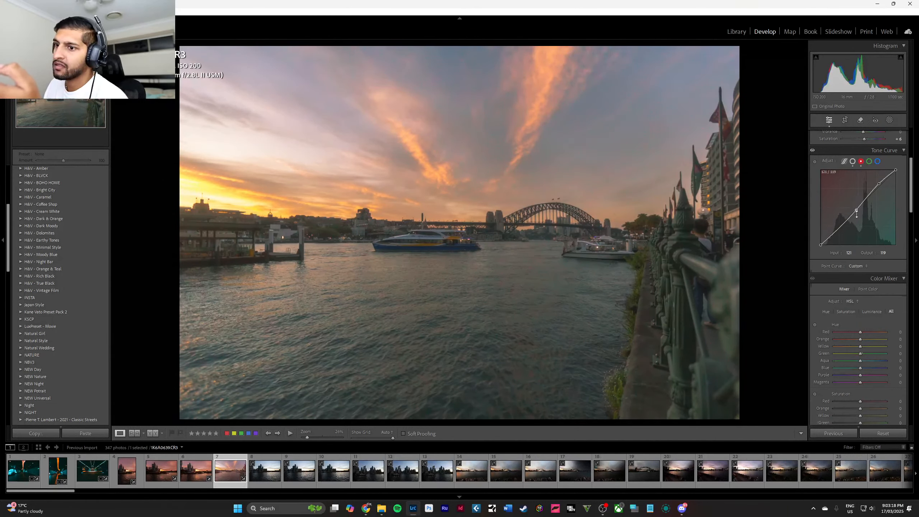
click(839, 227)
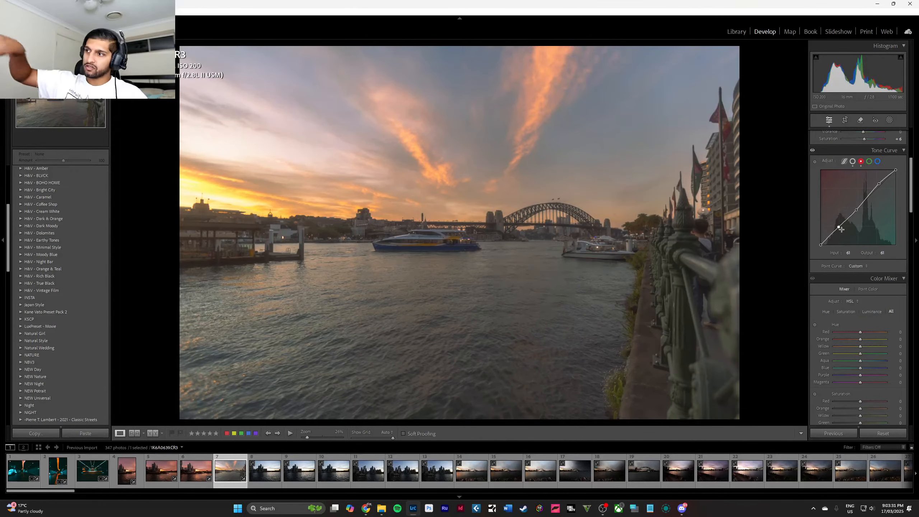
scroll(840, 226, up, 5)
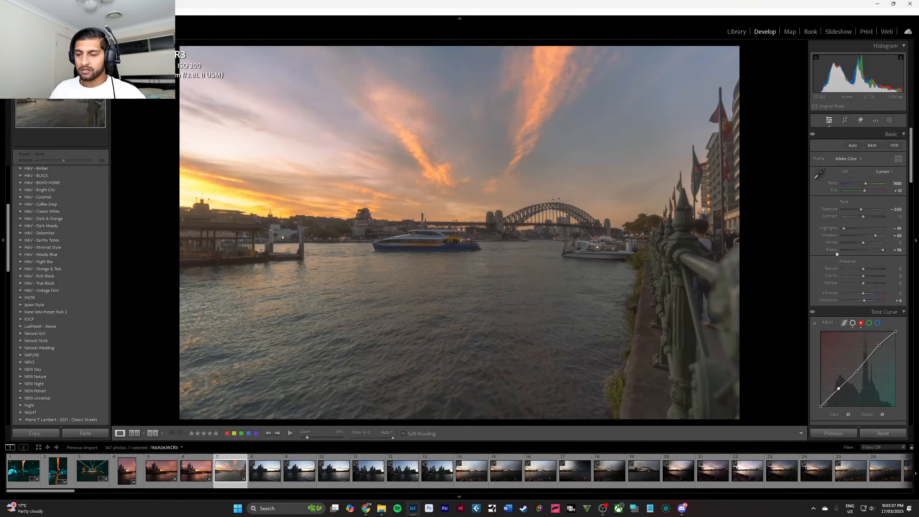
scroll(867, 243, down, 2)
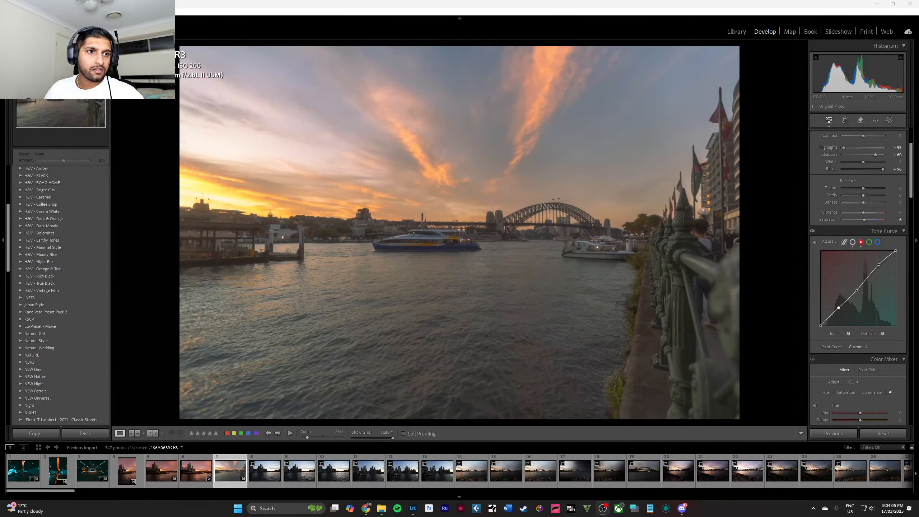
key(alt+Tab)
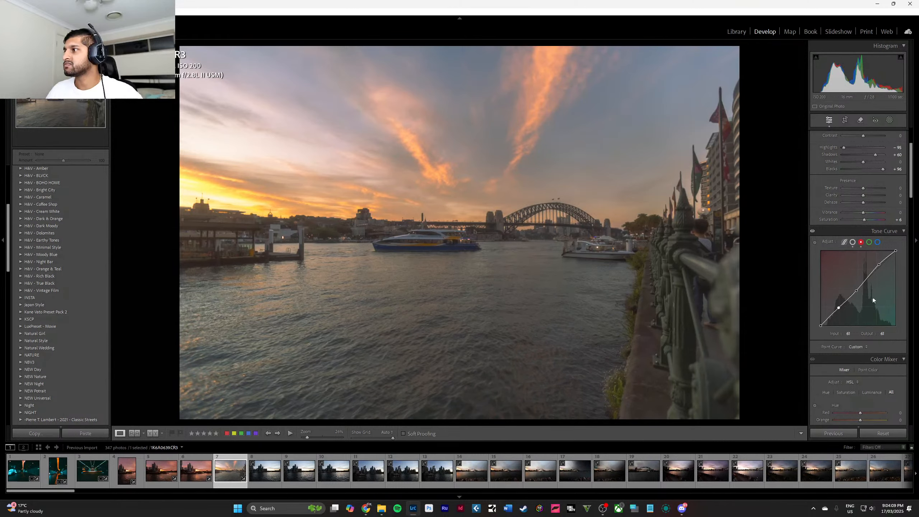
Lower the bridge photo's overall contrast slightly, trying a stronger reduction of -18 first.
scroll(855, 302, up, 3)
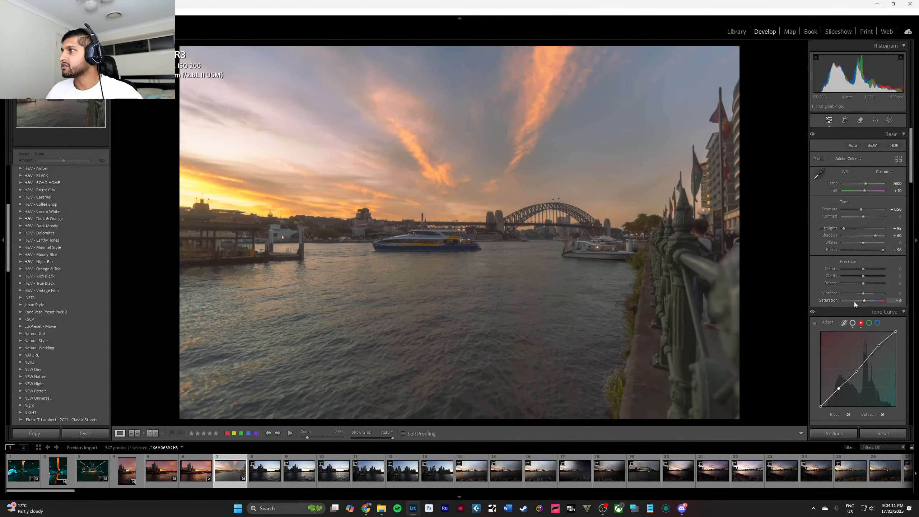
mouse_move(864, 217)
mouse_down()
mouse_move(832, 216)
mouse_move(899, 219)
mouse_move(861, 217)
mouse_up()
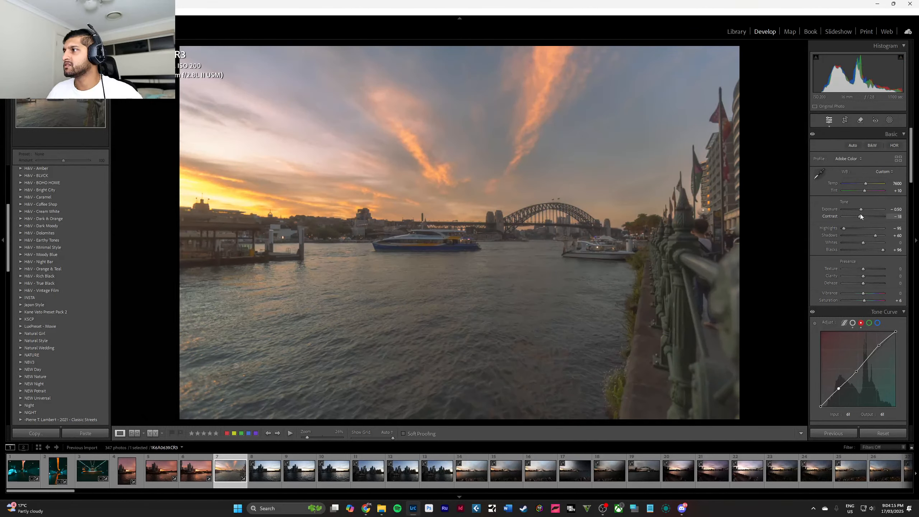
scroll(865, 228, down, 5)
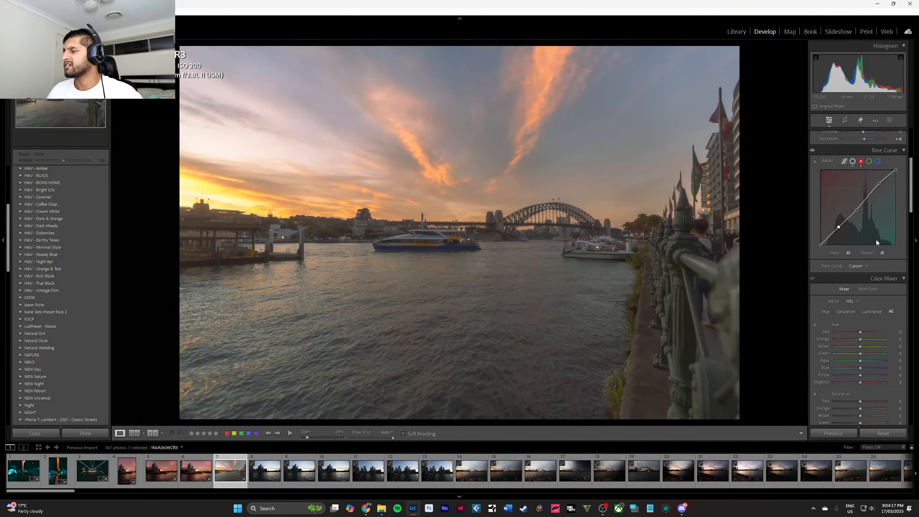
scroll(873, 235, up, 5)
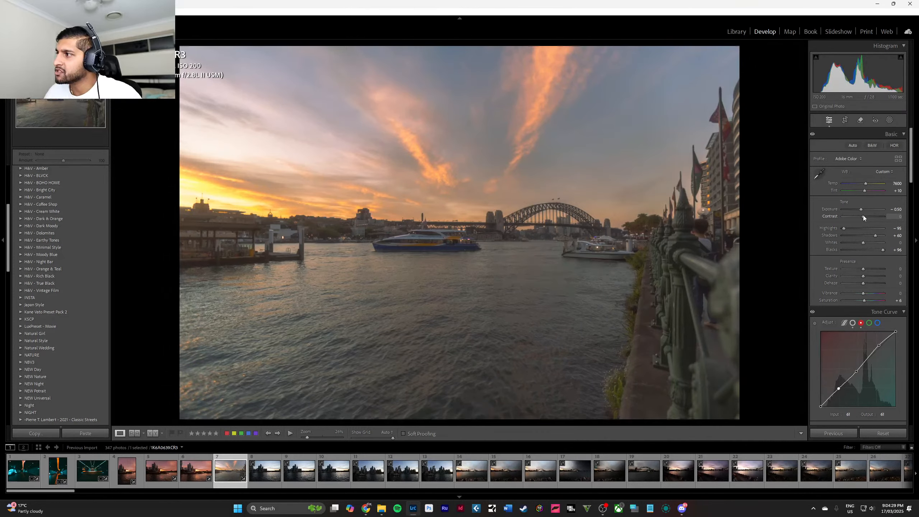
mouse_move(864, 216)
mouse_down()
mouse_move(839, 217)
mouse_move(886, 218)
mouse_move(862, 214)
mouse_up()
double_click(862, 216)
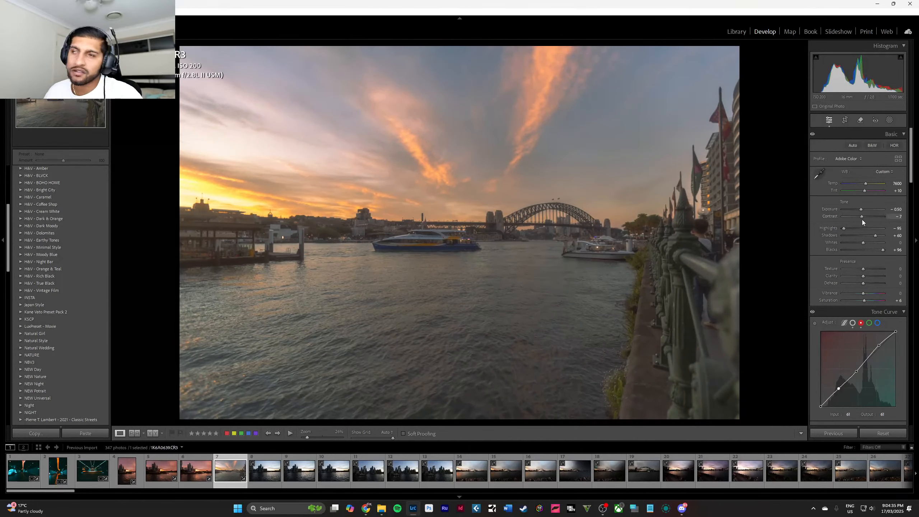
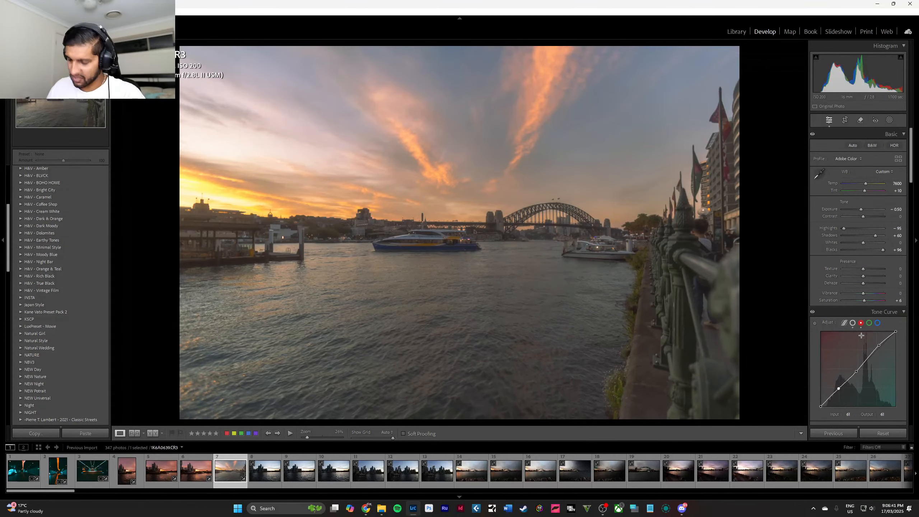
Add a highlight point to the bridge photo's green tone curve and shape the midtones with a point from 136 to 134.
click(870, 322)
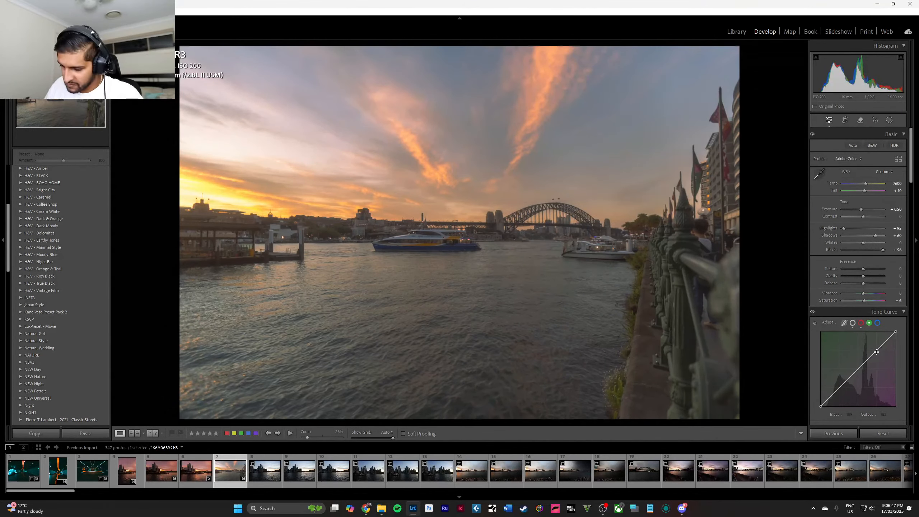
click(880, 349)
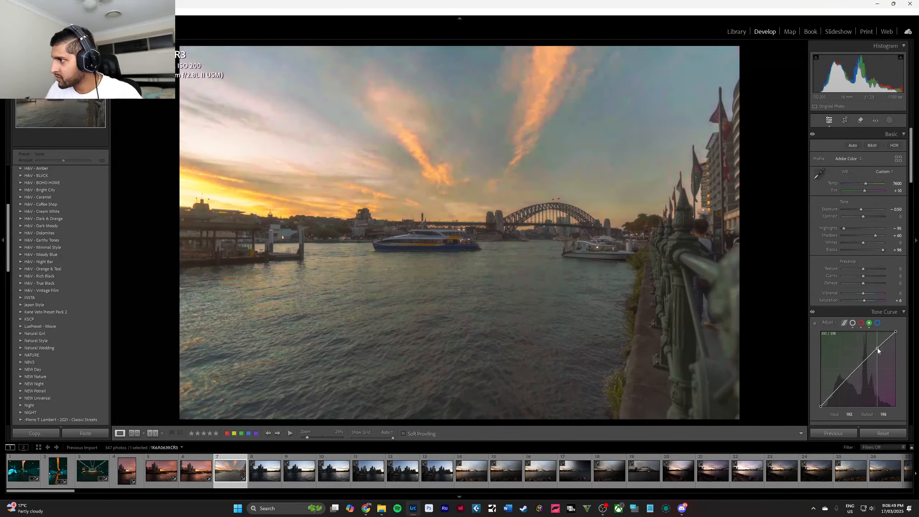
drag(881, 347, 861, 368)
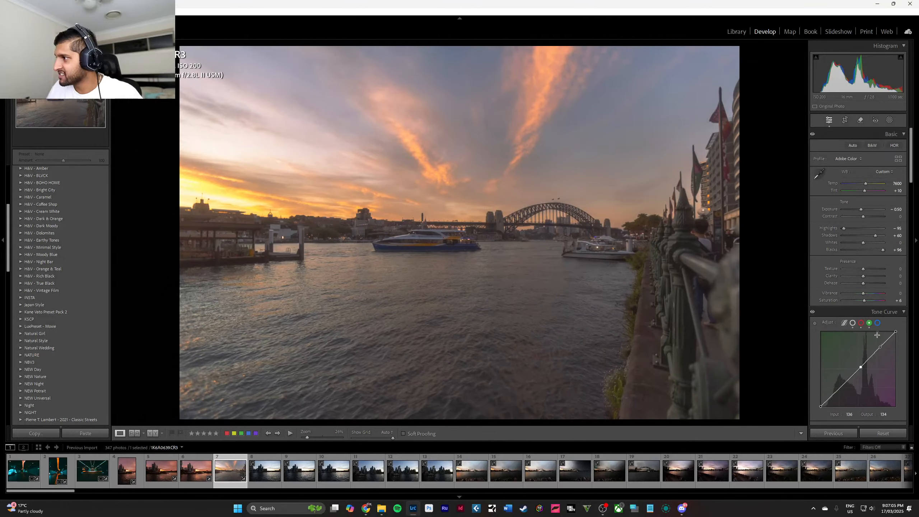
Shape the bridge photo's blue tone curve with points 210 to 208, 141 to 129, 99 to 93 and 55 to 49.
click(878, 324)
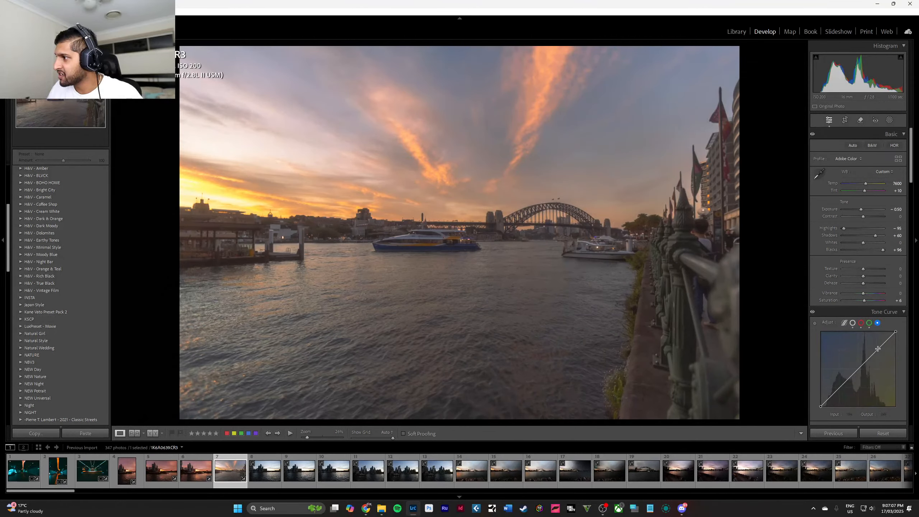
drag(879, 348, 884, 346)
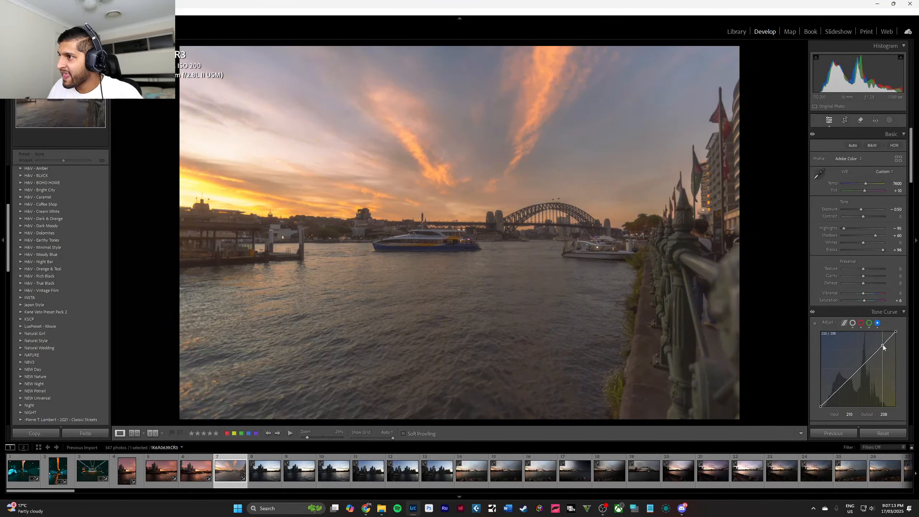
drag(884, 347, 883, 347)
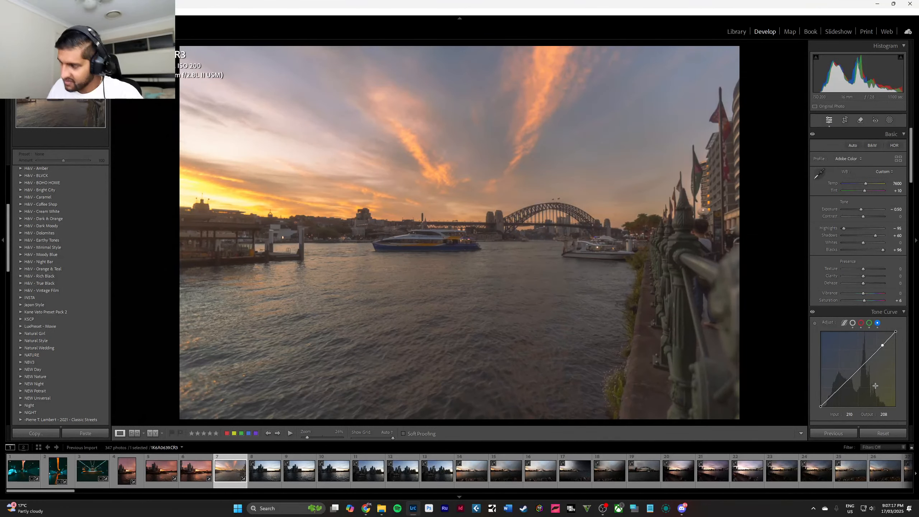
drag(863, 365, 863, 369)
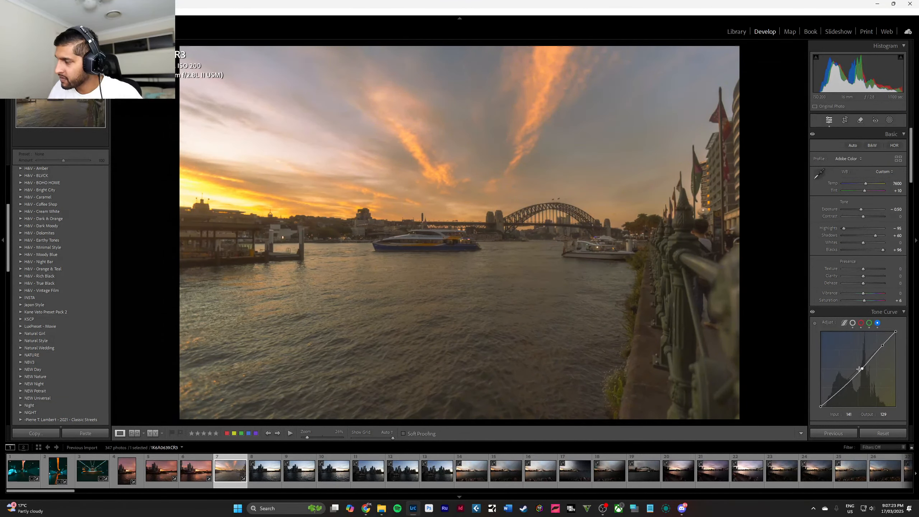
click(840, 389)
drag(841, 391, 838, 395)
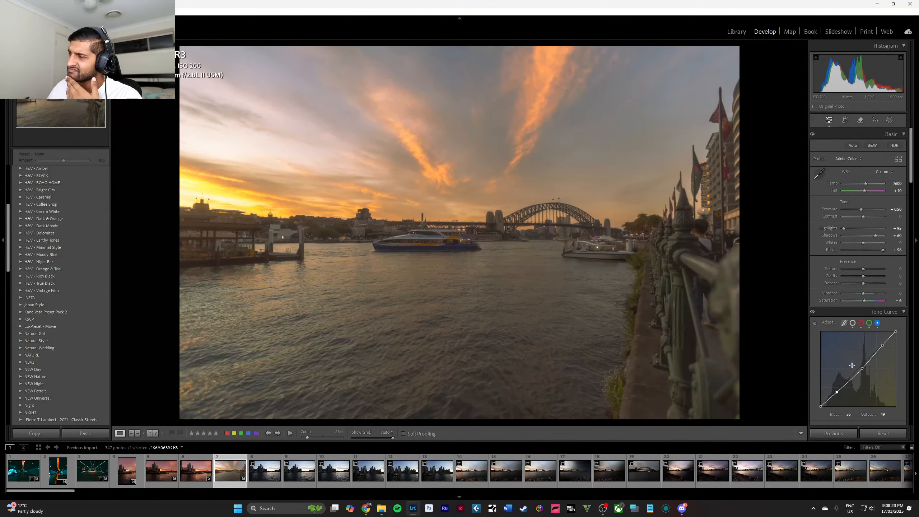
drag(849, 380, 849, 379)
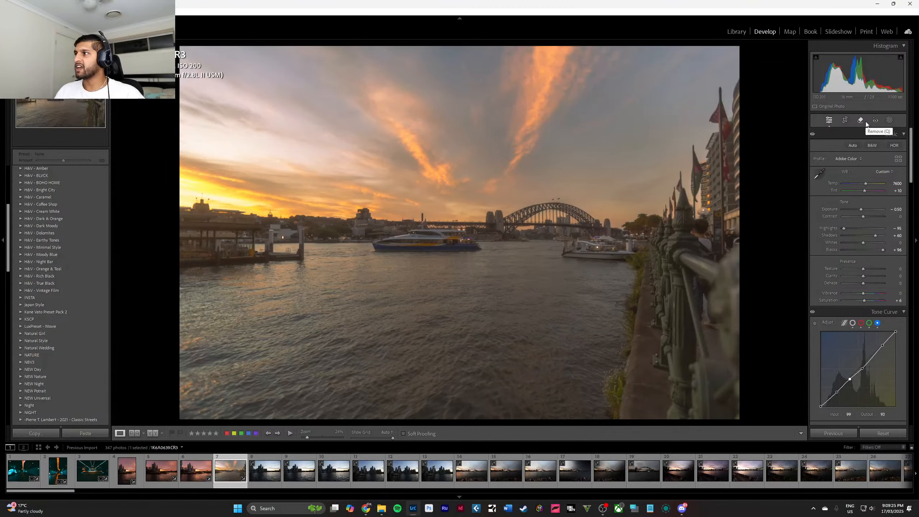
Create a sky mask on the bridge photo and warm it with temperature 10 and tint 24.
click(885, 122)
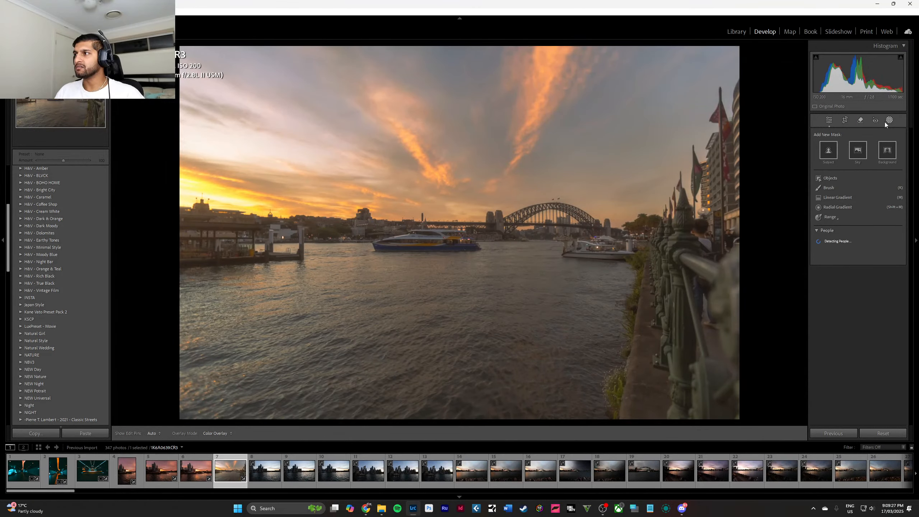
click(861, 148)
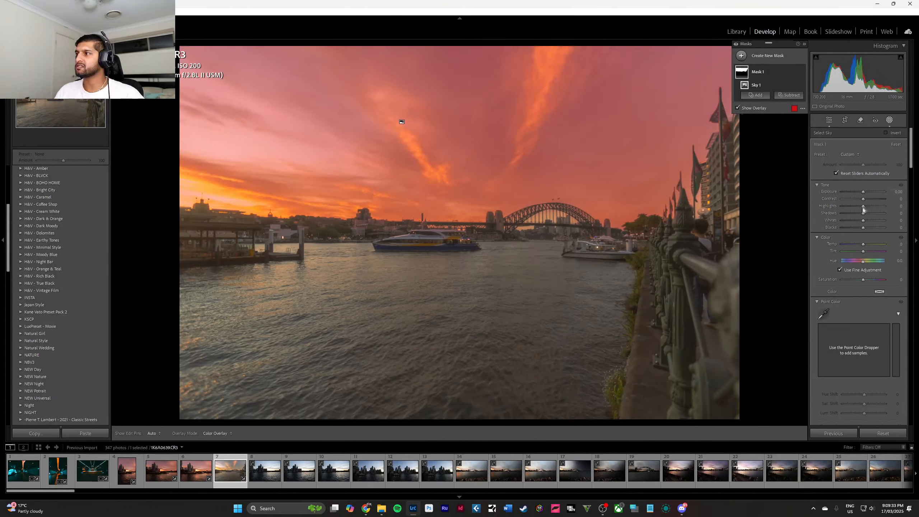
drag(863, 244, 857, 278)
double_click(858, 278)
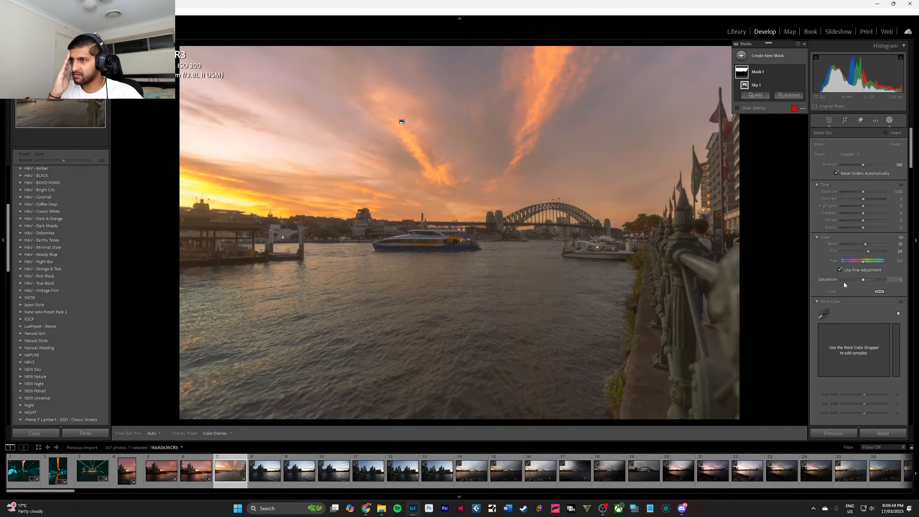
key(Escape)
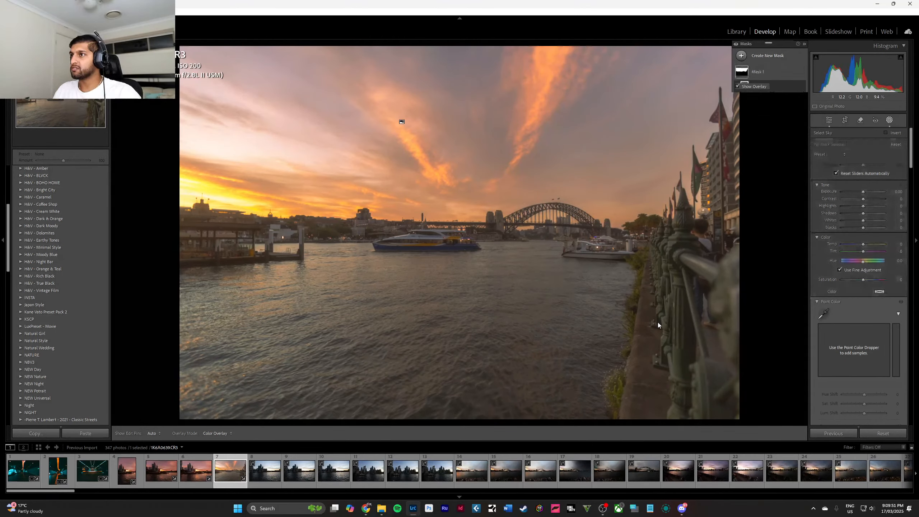
Shift the color mixer hues to orange -36, yellow -75, green -100 and blue -5, trying purple at +2 before resetting it.
scroll(868, 256, down, 3)
scroll(869, 256, down, 4)
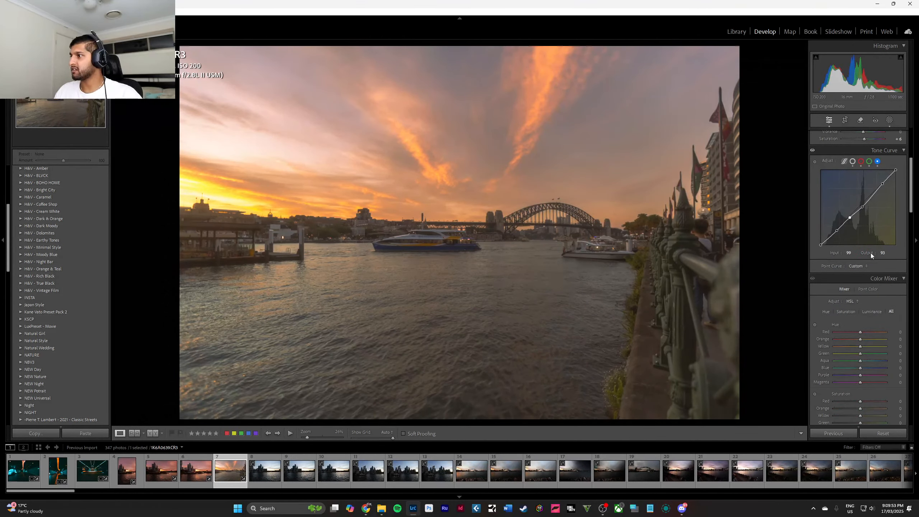
mouse_move(844, 250)
mouse_down()
mouse_move(878, 260)
mouse_move(819, 261)
mouse_move(877, 266)
mouse_move(842, 257)
mouse_up()
double_click(859, 252)
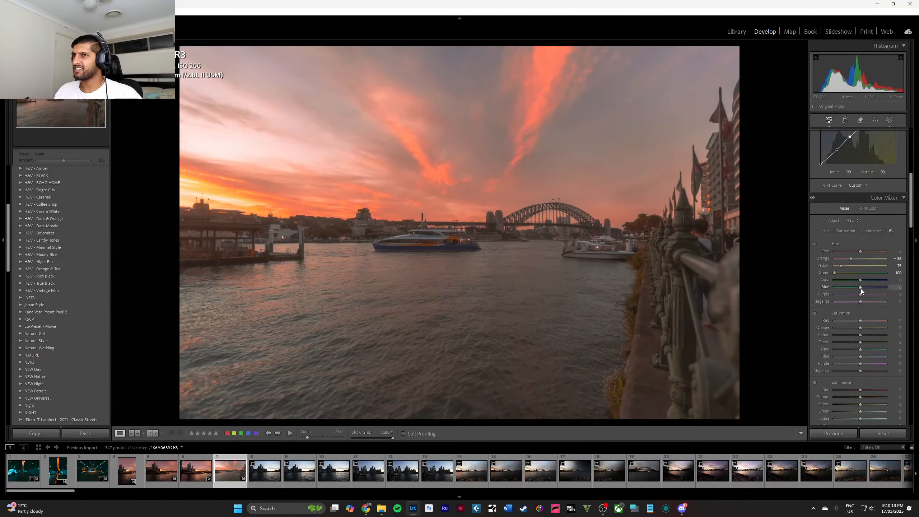
mouse_move(861, 289)
mouse_down()
mouse_move(843, 287)
mouse_move(862, 290)
mouse_up()
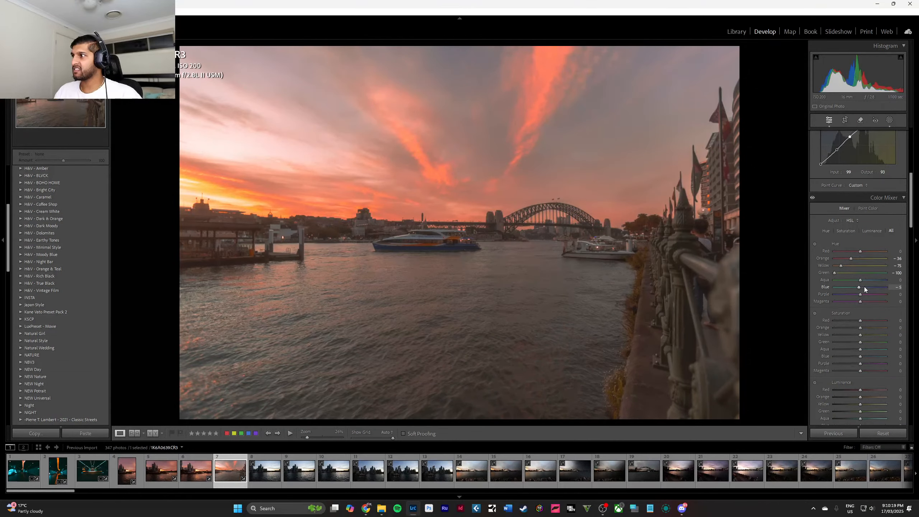
scroll(865, 287, down, 3)
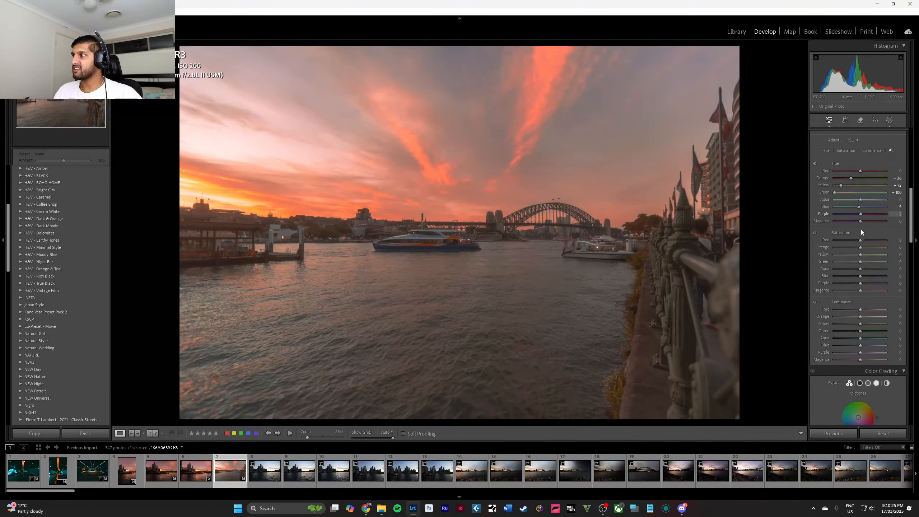
double_click(862, 215)
Adjust the sky mask's tone to exposure -0.10, contrast 31, highlights -37, whites 27 and blacks -14.
scroll(862, 231, up, 5)
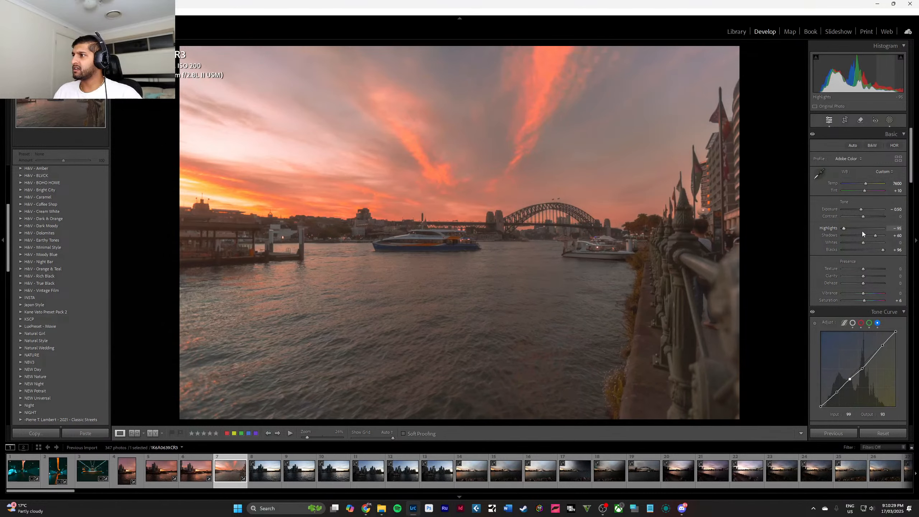
click(887, 120)
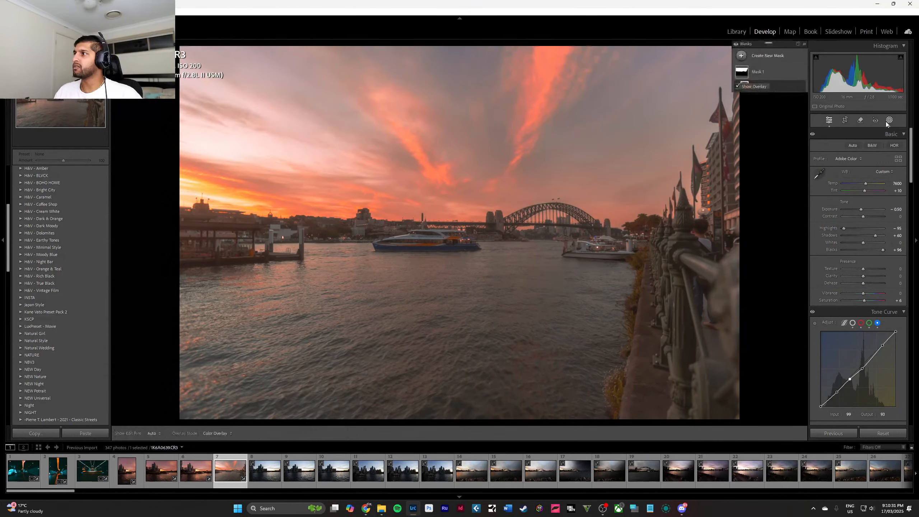
click(774, 74)
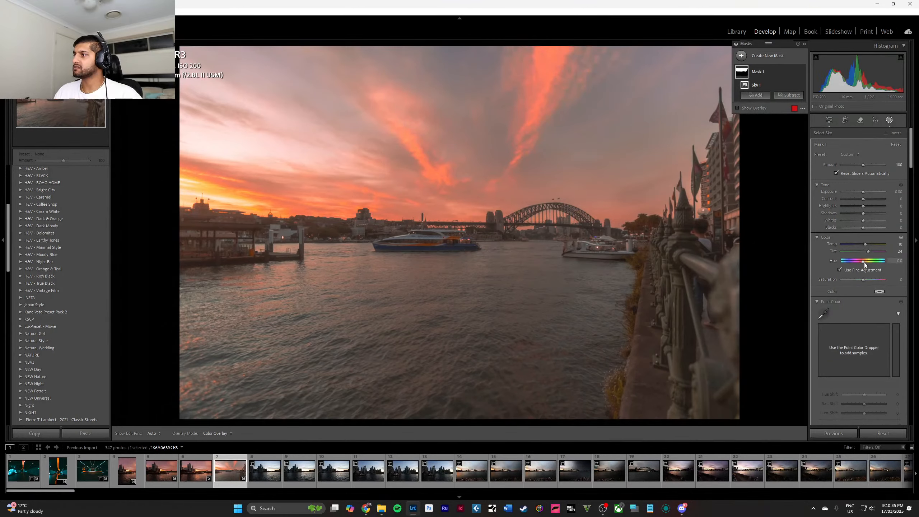
drag(864, 262, 865, 261)
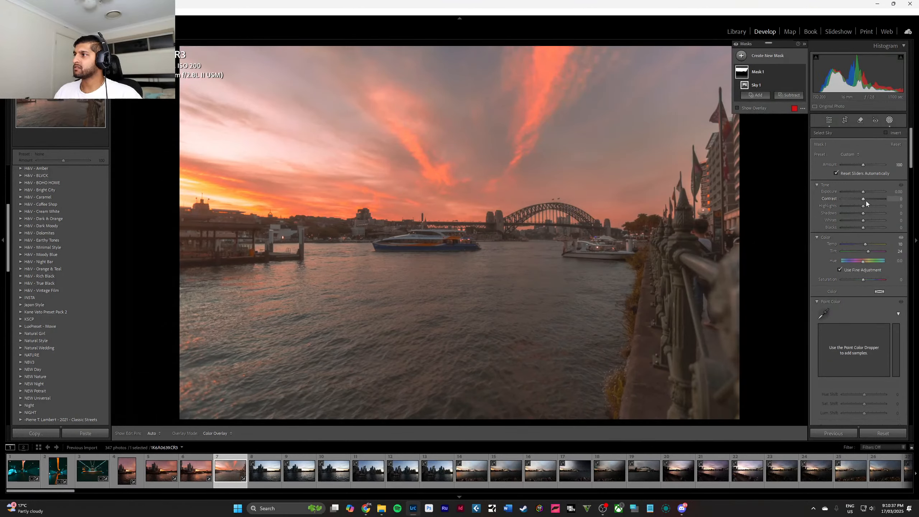
drag(863, 199, 861, 227)
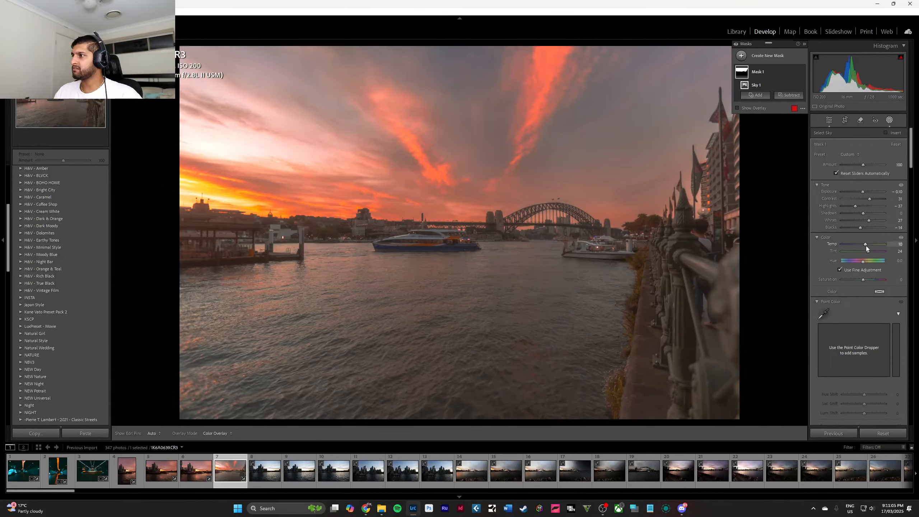
Reset the sky mask's temperature, then set it to 7 and the tint to 27.
double_click(866, 246)
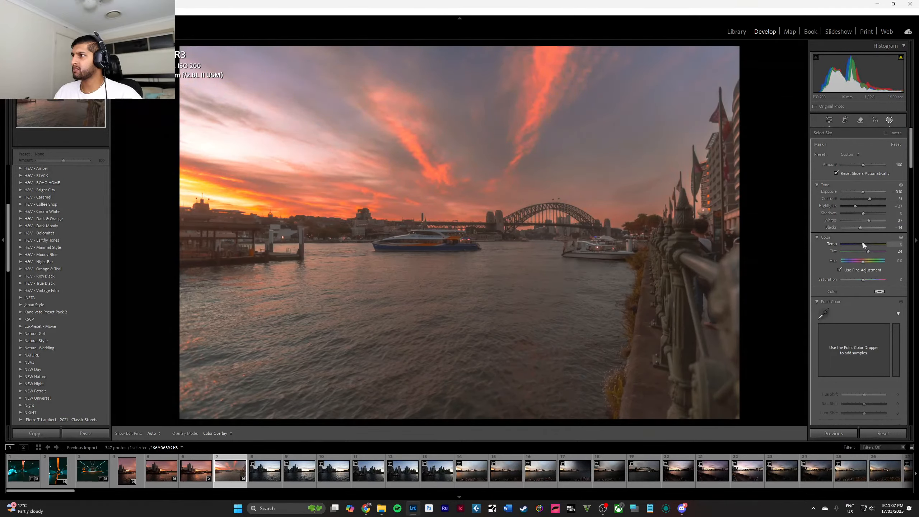
mouse_move(864, 245)
mouse_down()
mouse_move(870, 252)
mouse_move(839, 250)
mouse_move(889, 252)
mouse_move(860, 256)
mouse_move(869, 255)
mouse_up()
double_click(868, 245)
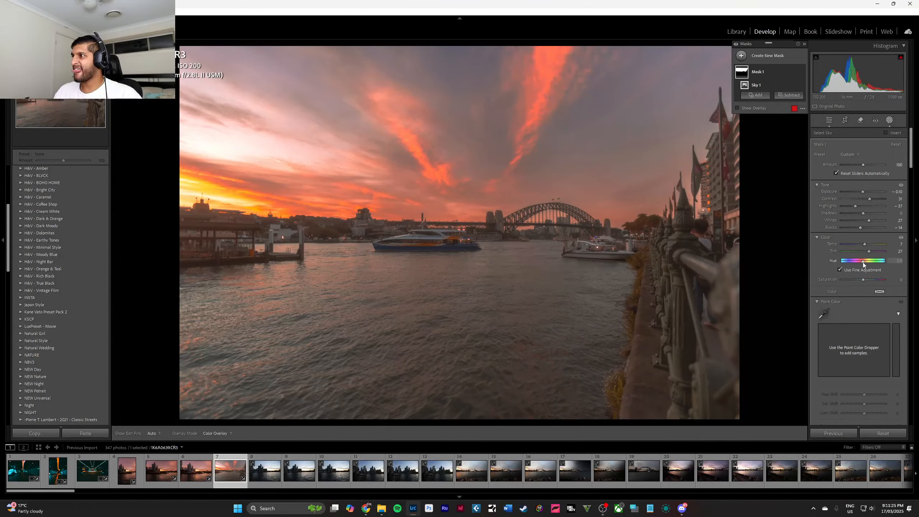
Try strong hue shifts down to -180 on the sky mask, settle on -1.8, and leave masking.
drag(864, 265, 844, 260)
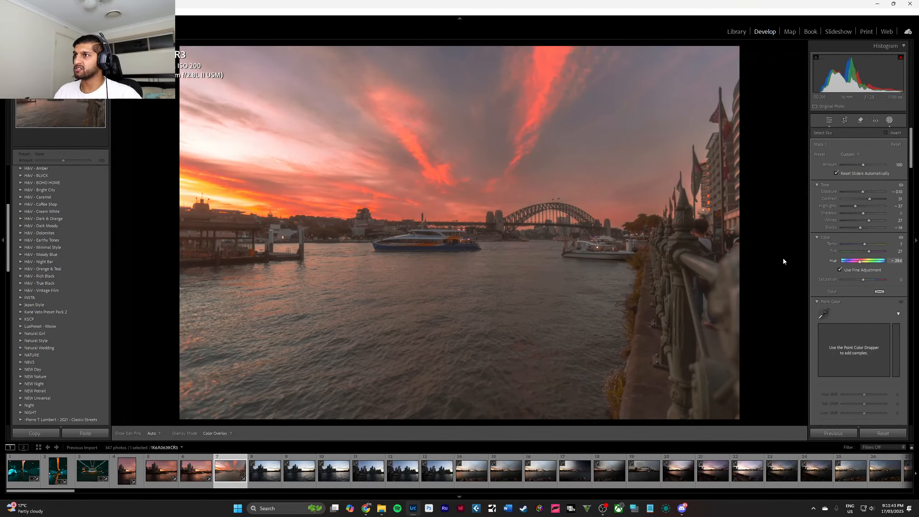
drag(783, 261, 401, 268)
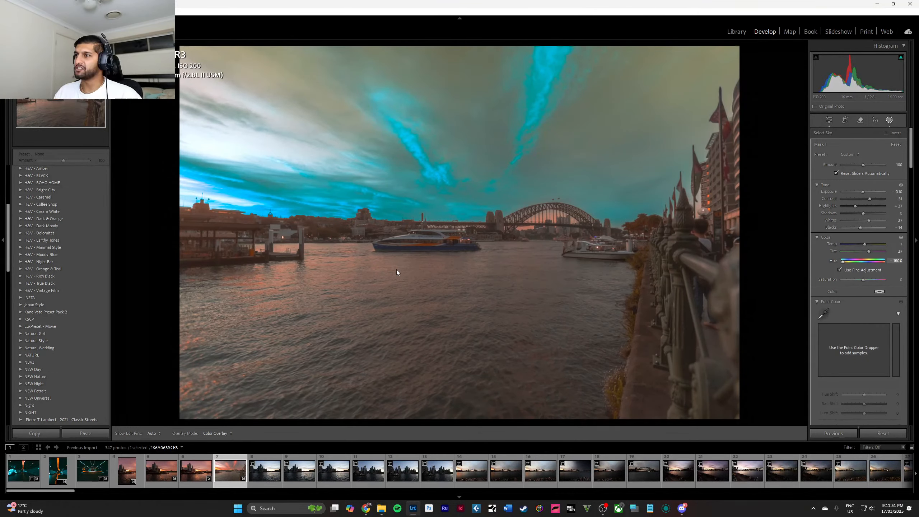
drag(396, 269, 794, 278)
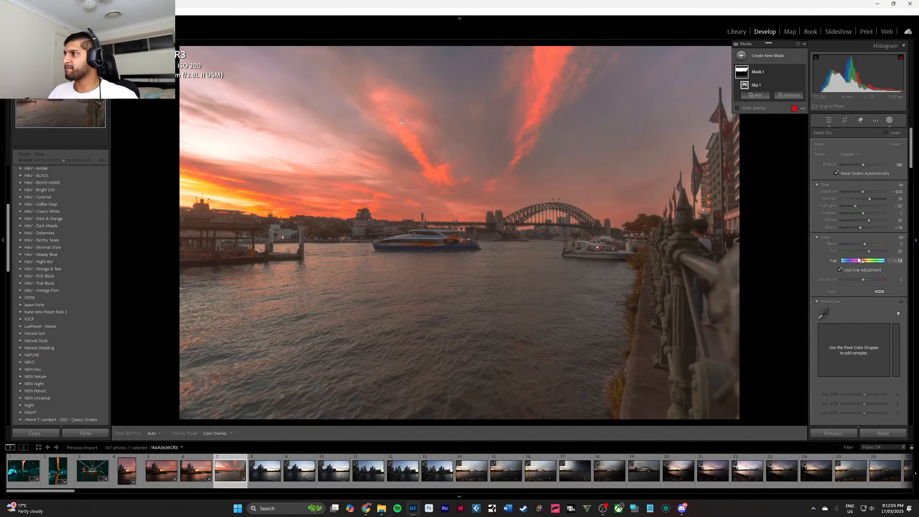
key(Escape)
key(Escape)
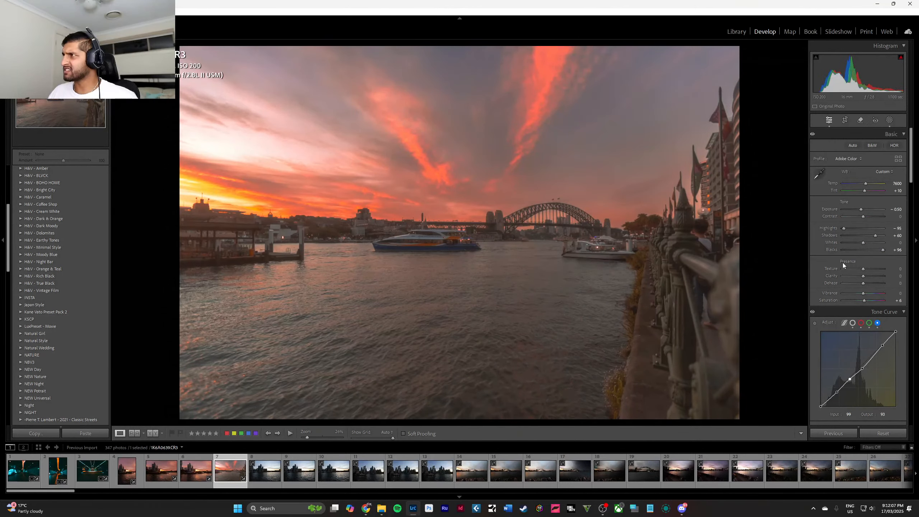
Calibrate the bridge photo's colors with shadows tint +12, red saturation +23, green hue +16 and blue hue -20.
scroll(848, 273, down, 15)
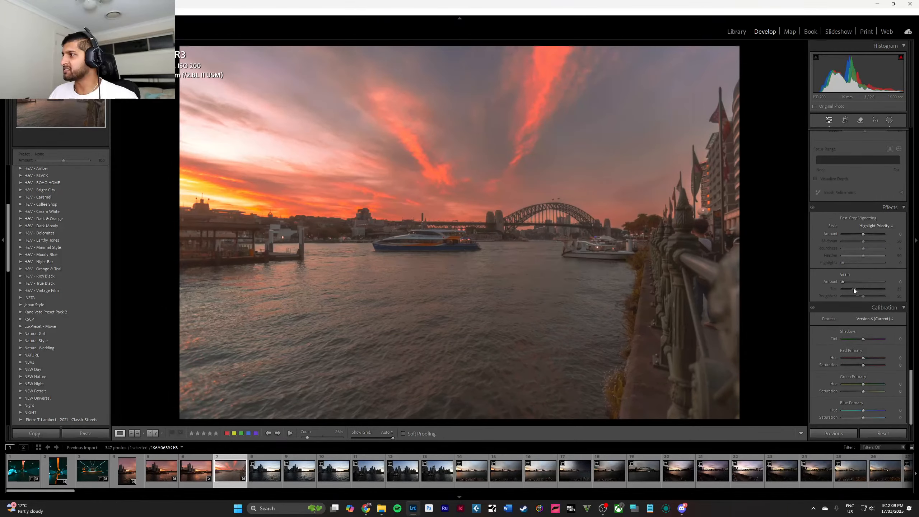
drag(874, 341, 856, 416)
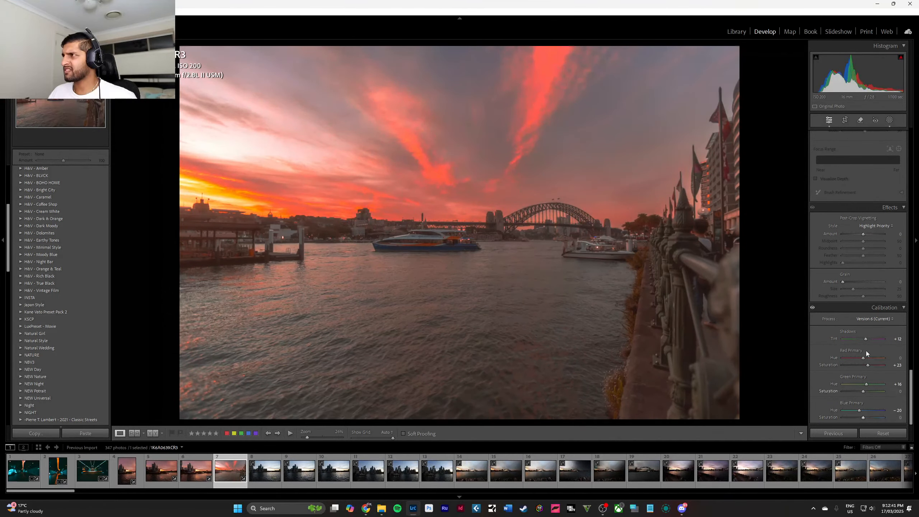
Set the sky mask's hue to -3.2, trying larger shifts with fine adjustment off and leaving fine adjustment enabled.
scroll(866, 350, up, 20)
click(889, 121)
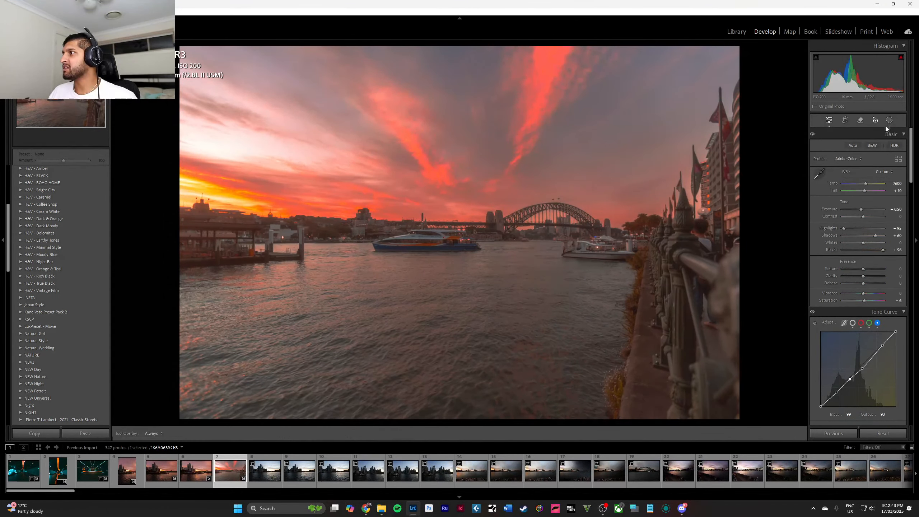
click(755, 71)
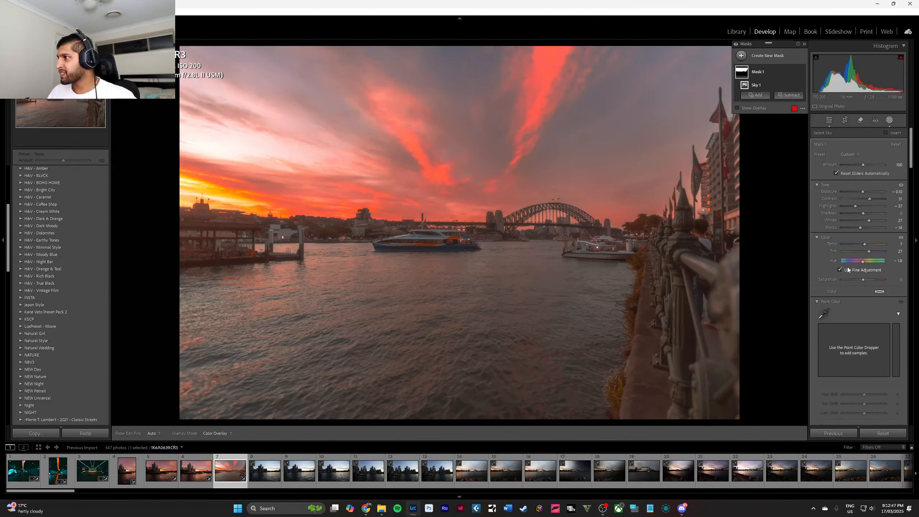
drag(863, 263, 610, 264)
click(839, 270)
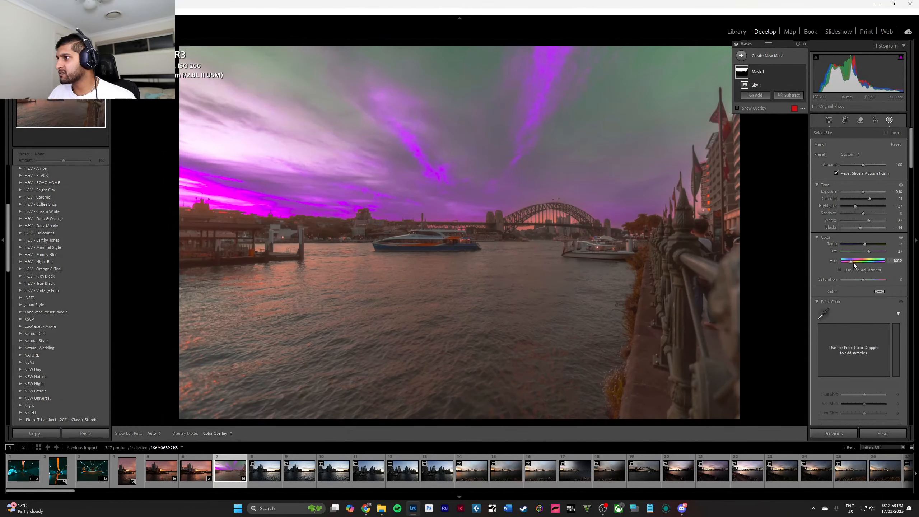
drag(853, 262, 878, 264)
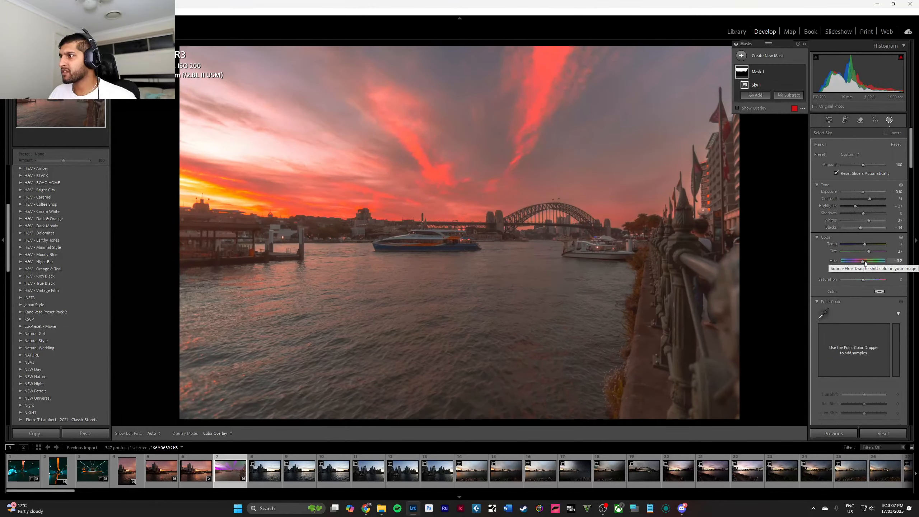
click(839, 269)
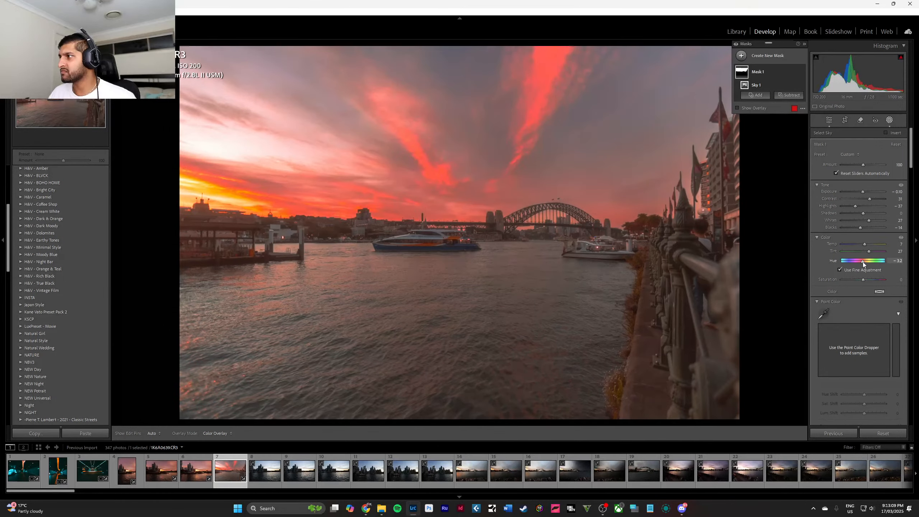
Leave masking and set the whole bridge photo's tint to +15, trying stronger tints up to +150.
scroll(864, 264, down, 3)
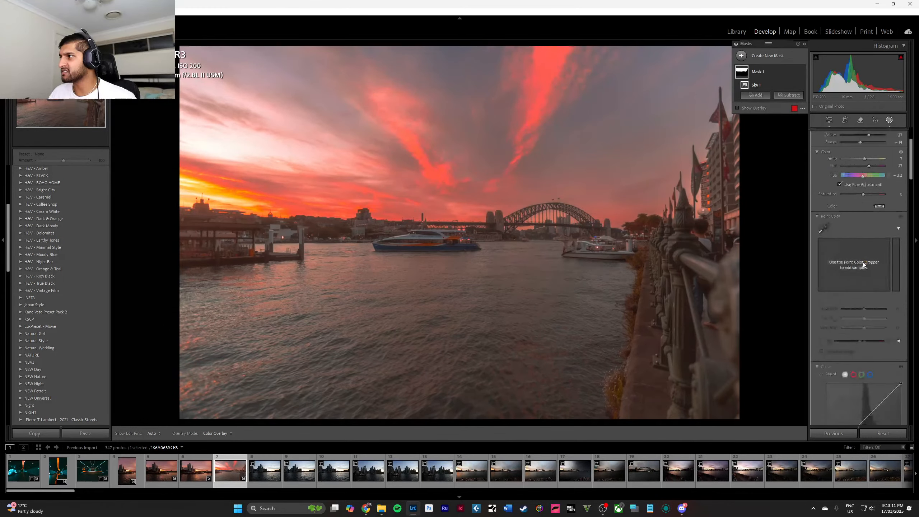
scroll(863, 263, up, 3)
click(829, 120)
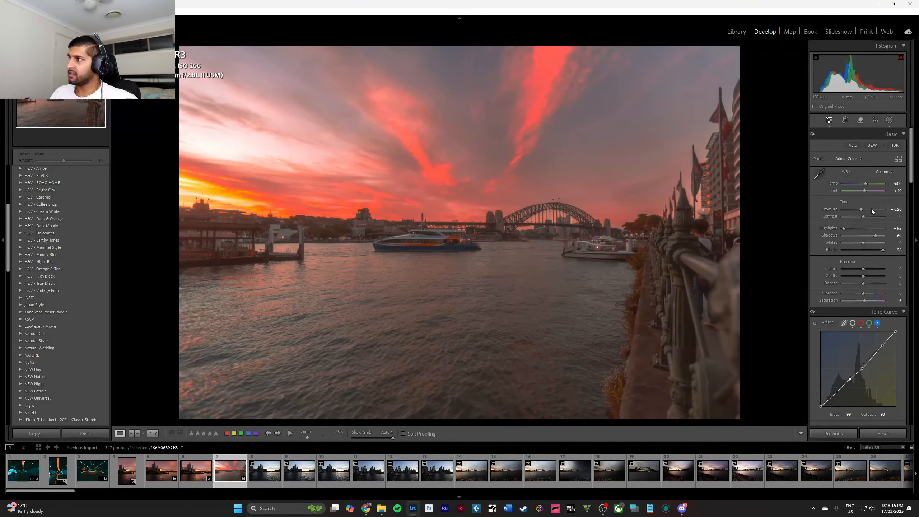
drag(865, 190, 866, 191)
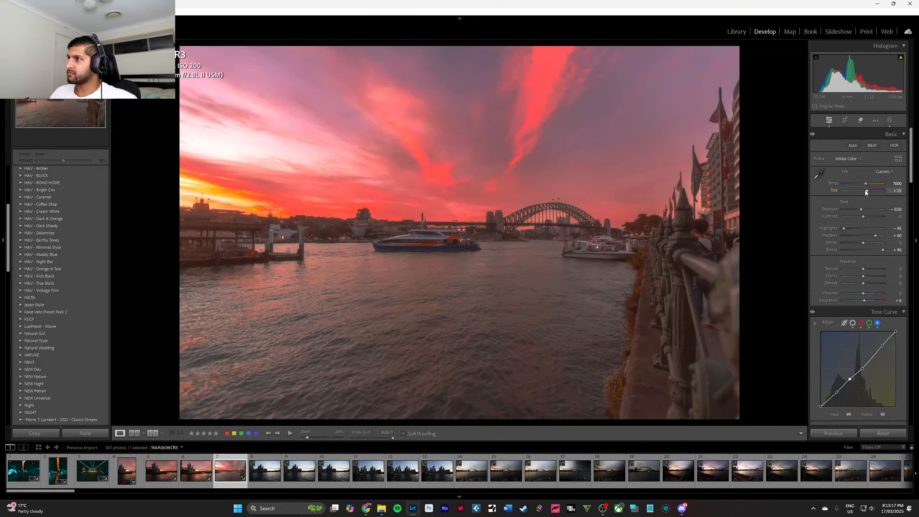
scroll(865, 190, up, 13)
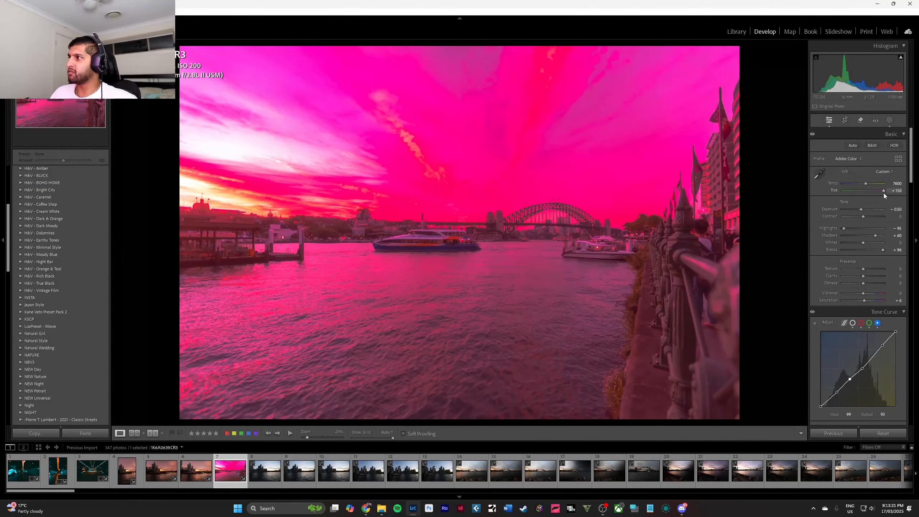
double_click(883, 192)
key(Up)
key(Up)
key(Up)
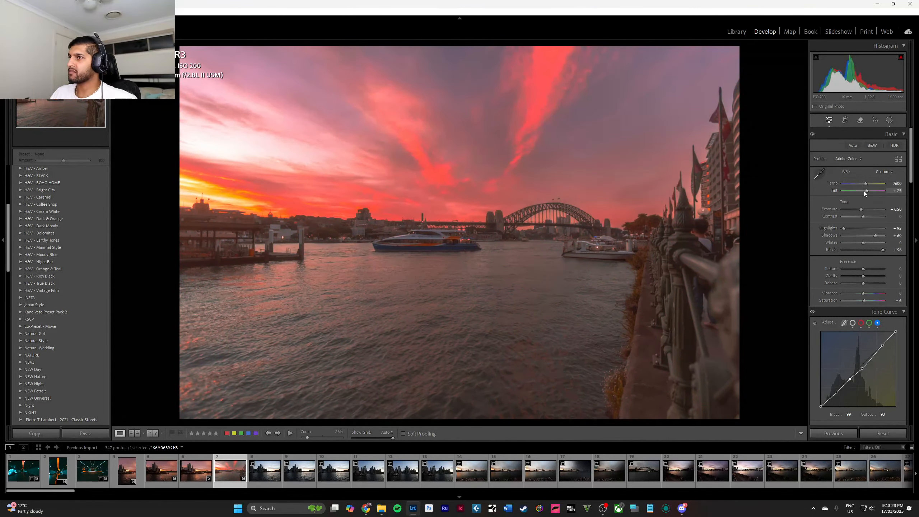
key(Down)
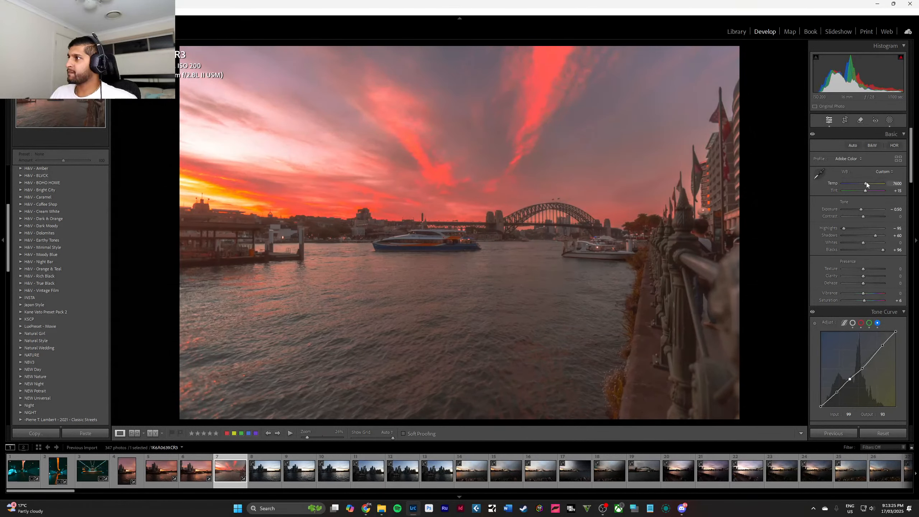
Try cooler white balance on the bridge photo, then set its temperature to 7850.
key(Down)
key(Down)
key(Down)
key(Down)
key(Down)
key(Down)
key(Down)
key(Down)
key(Down)
key(Down)
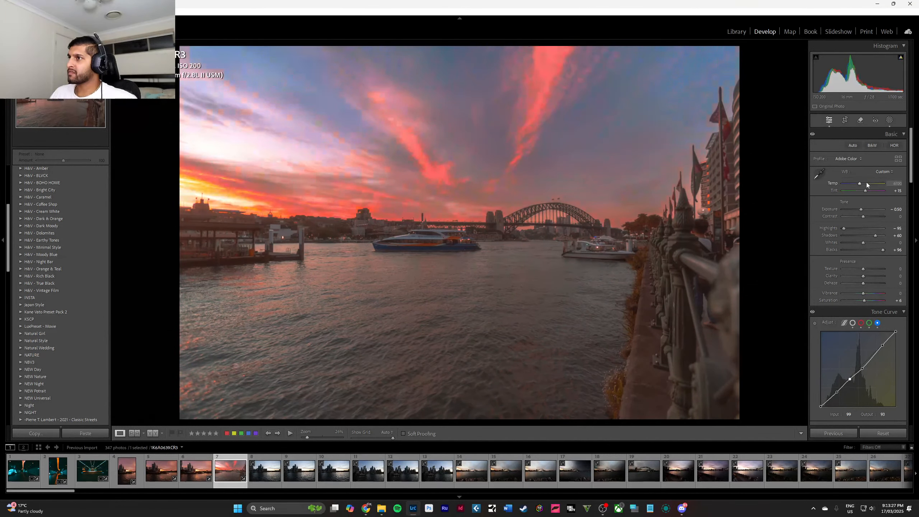
mouse_move(851, 184)
mouse_down()
mouse_move(842, 183)
mouse_move(884, 183)
mouse_move(859, 184)
mouse_up()
key(Up)
key(Up)
key(Up)
key(Up)
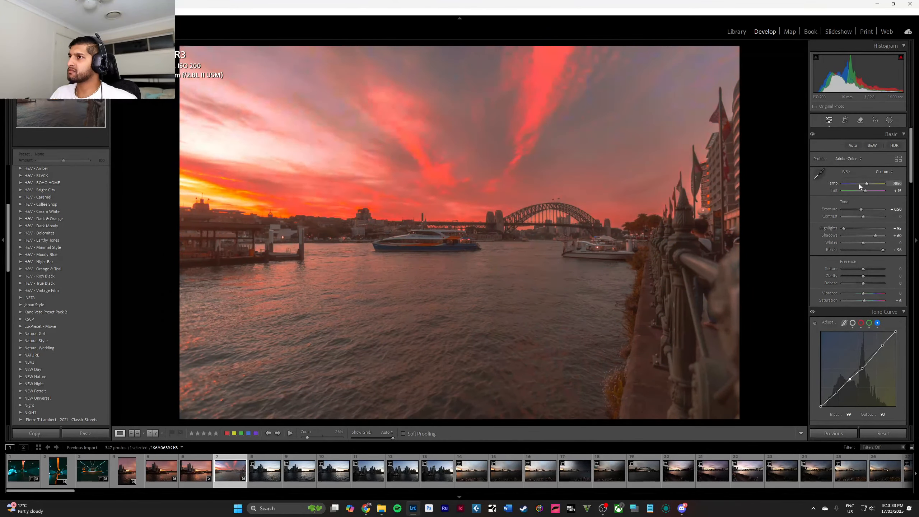
key(Up)
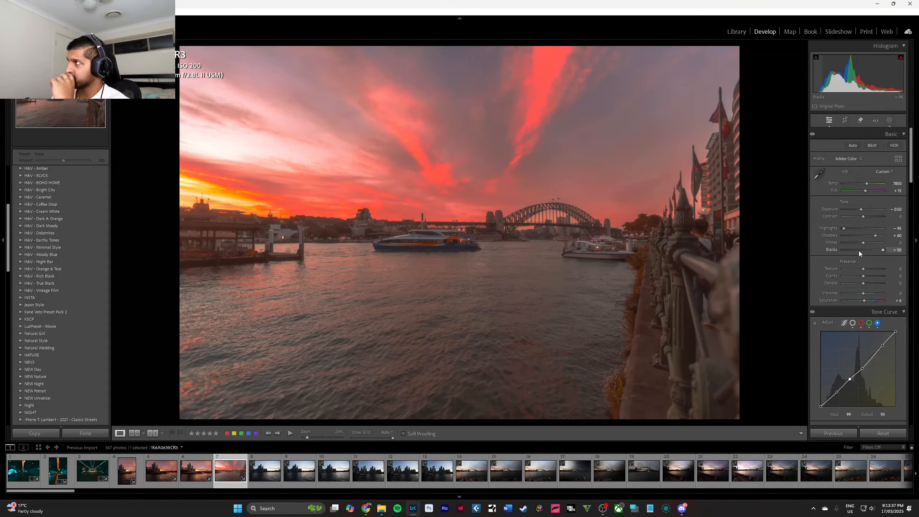
In the Color Mixer, set saturation to +29 for red, -3 for orange and +48 for yellow, leaving green at 0.
scroll(860, 251, down, 6)
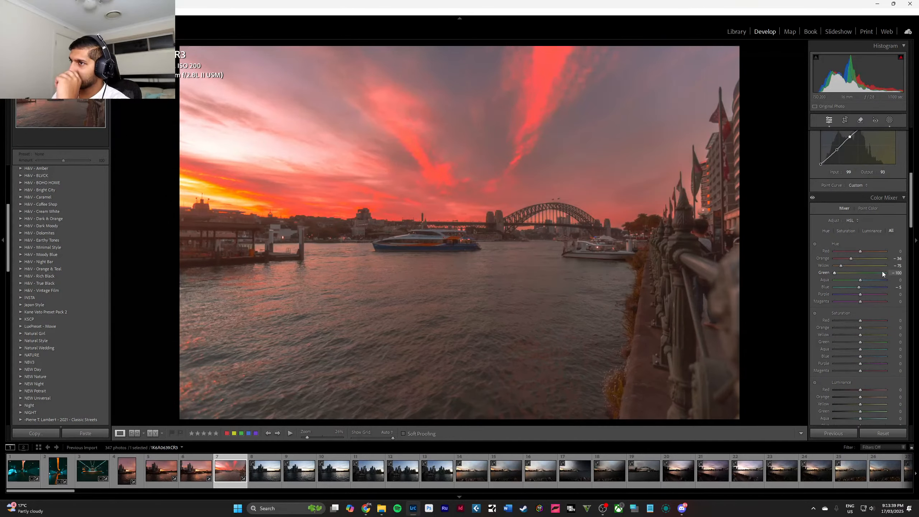
scroll(882, 272, up, 5)
scroll(878, 269, down, 8)
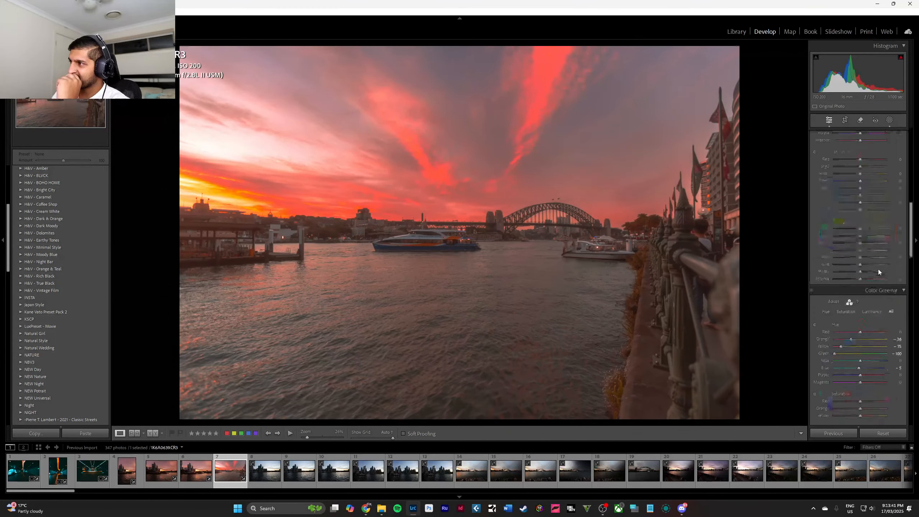
scroll(869, 270, up, 3)
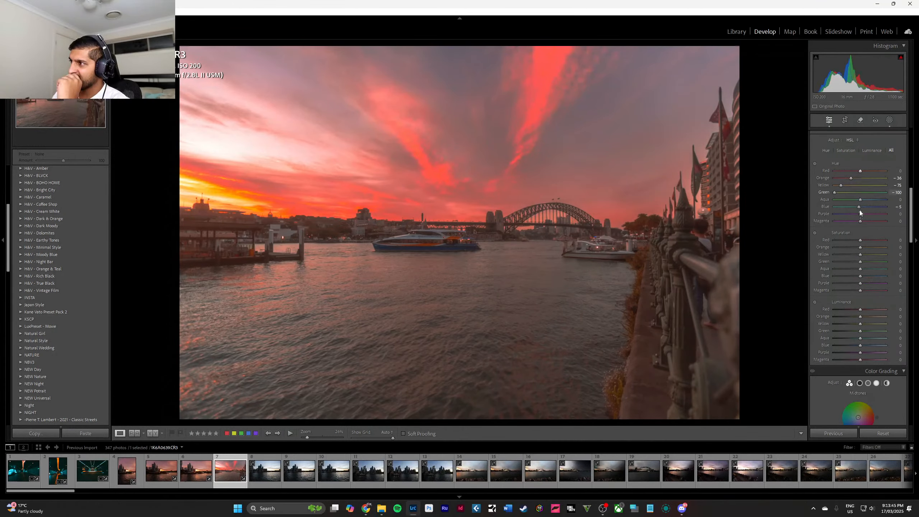
mouse_move(860, 241)
mouse_down()
mouse_move(888, 243)
mouse_move(855, 241)
mouse_move(867, 249)
mouse_move(860, 248)
mouse_up()
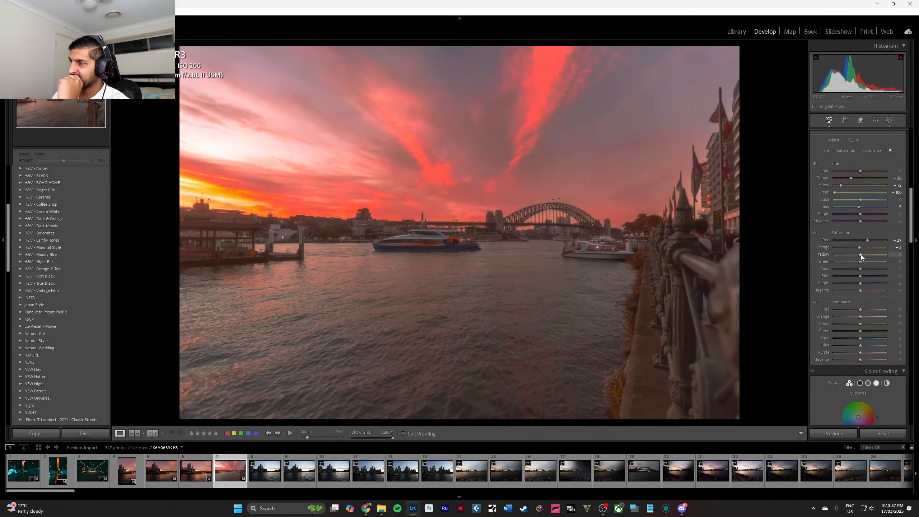
mouse_move(863, 254)
mouse_down()
mouse_move(854, 251)
mouse_move(875, 254)
mouse_move(853, 261)
mouse_up()
double_click(859, 260)
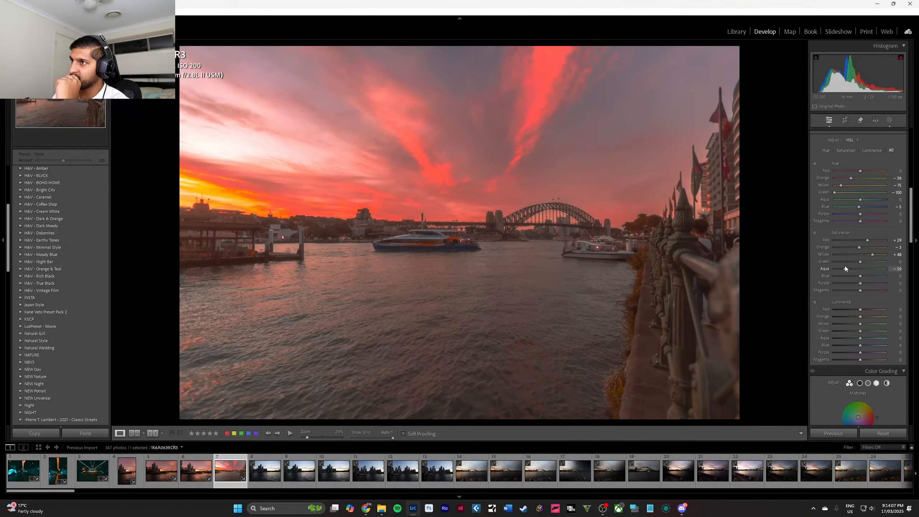
Try saturation shifts on aqua, blue, purple and magenta, resetting each one to 0.
double_click(862, 269)
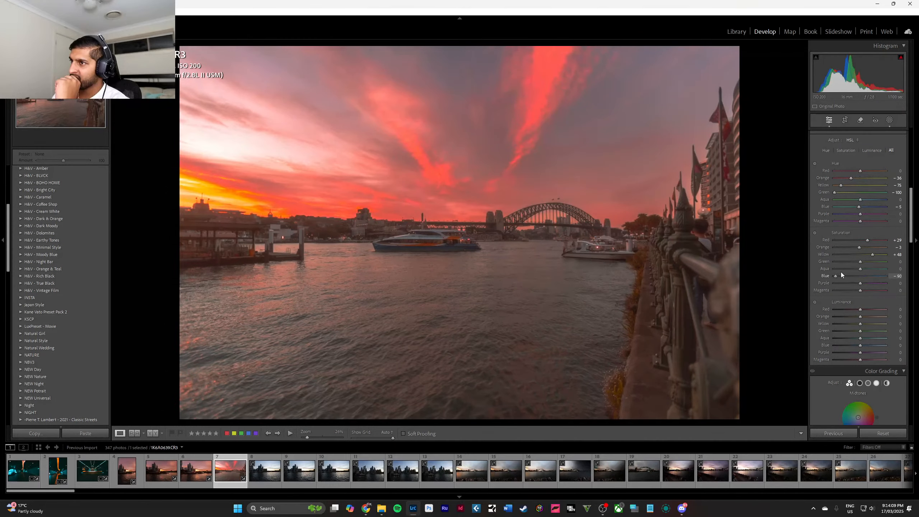
drag(842, 274, 793, 279)
double_click(867, 277)
mouse_move(865, 282)
mouse_down()
mouse_move(839, 281)
mouse_move(878, 282)
mouse_move(859, 291)
mouse_up()
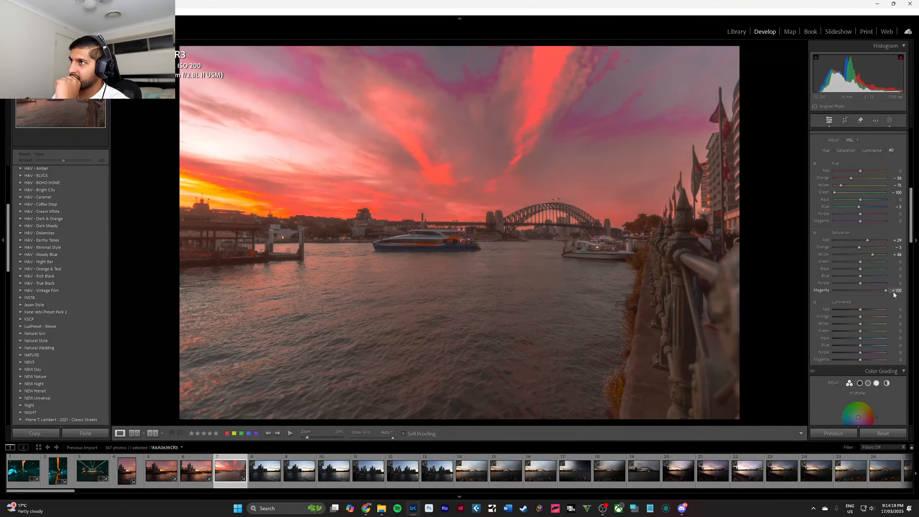
double_click(868, 292)
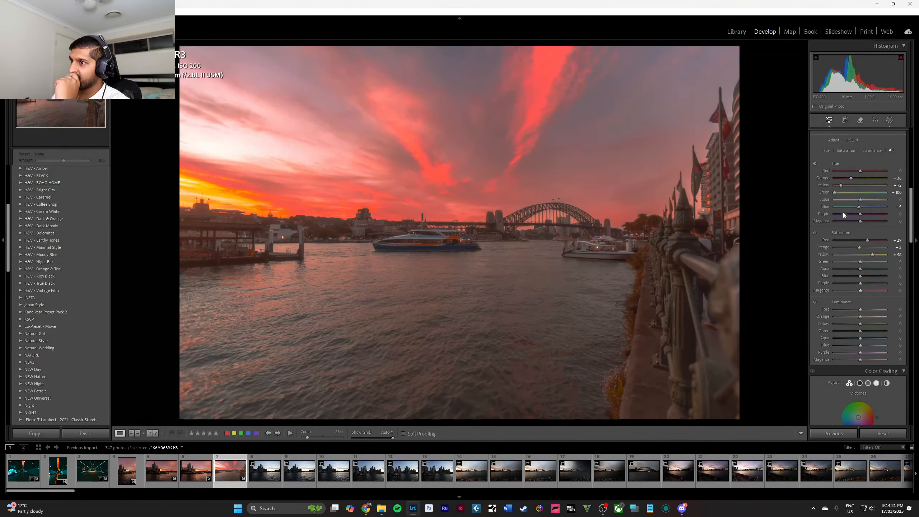
Create a new brush mask and paint it over the harbour water, reducing the brush size near the edges.
click(889, 120)
click(755, 56)
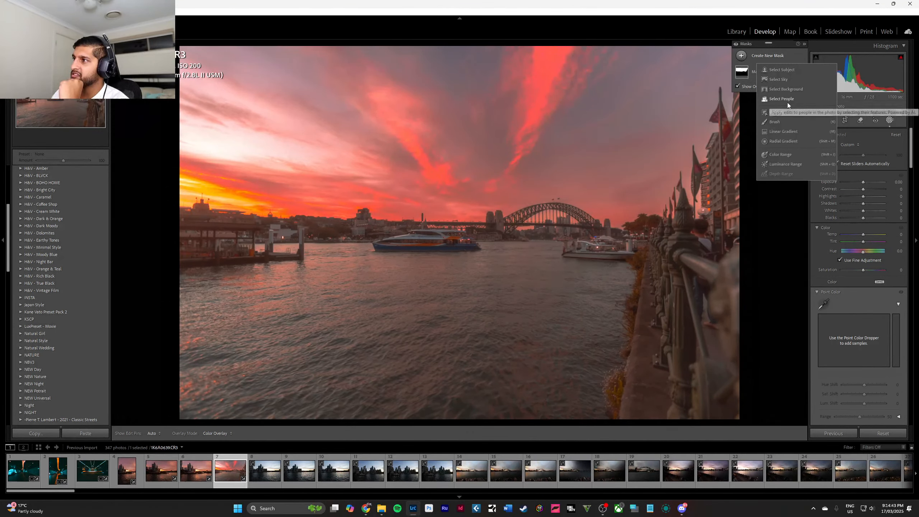
click(793, 121)
mouse_move(359, 297)
mouse_down()
mouse_move(288, 329)
mouse_move(300, 331)
mouse_move(304, 320)
mouse_move(252, 320)
mouse_move(239, 339)
mouse_move(285, 360)
mouse_move(422, 376)
mouse_move(527, 363)
mouse_up()
scroll(539, 337, down, 5)
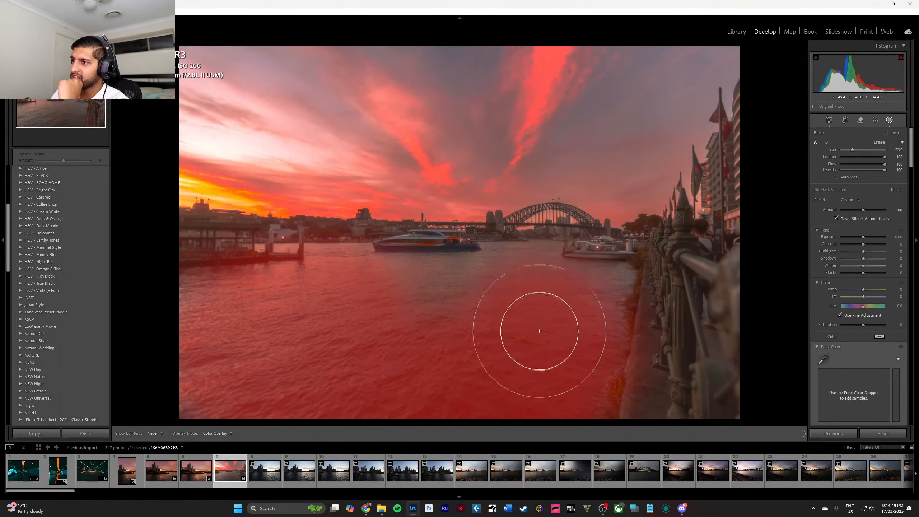
scroll(557, 312, down, 3)
mouse_move(608, 288)
mouse_down()
mouse_move(484, 279)
mouse_move(390, 289)
mouse_move(486, 285)
mouse_move(511, 259)
mouse_move(542, 265)
mouse_move(549, 257)
mouse_move(522, 286)
mouse_move(395, 324)
mouse_move(317, 311)
mouse_move(285, 327)
mouse_move(186, 299)
mouse_move(193, 413)
mouse_move(481, 406)
mouse_move(576, 398)
mouse_move(620, 281)
mouse_move(565, 355)
mouse_move(289, 356)
mouse_move(530, 333)
mouse_move(387, 372)
mouse_up()
Subtract the promenade railing, boats, pier and far shoreline from the water mask with progressively smaller brushes.
click(790, 95)
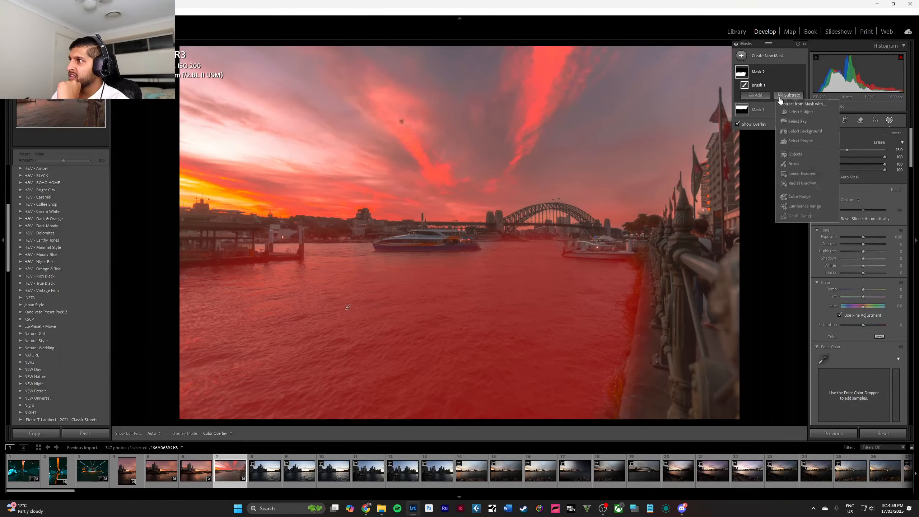
click(797, 164)
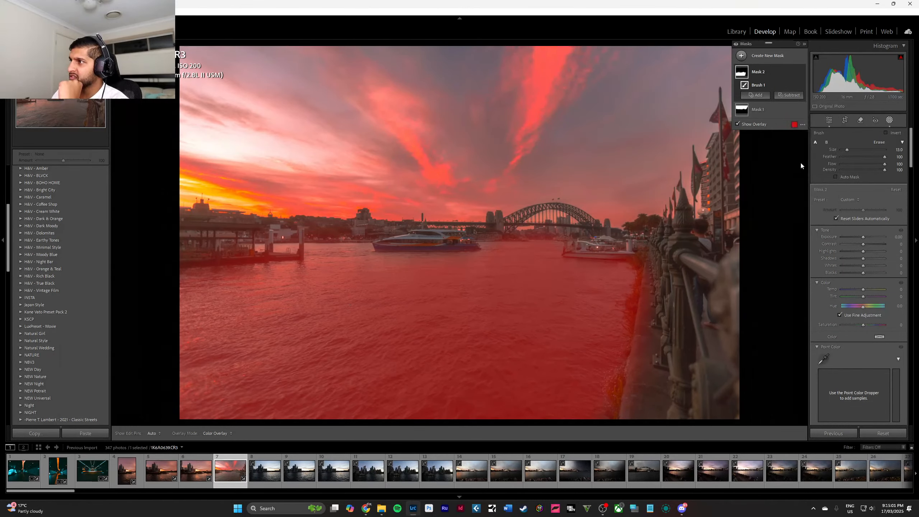
scroll(679, 261, down, 3)
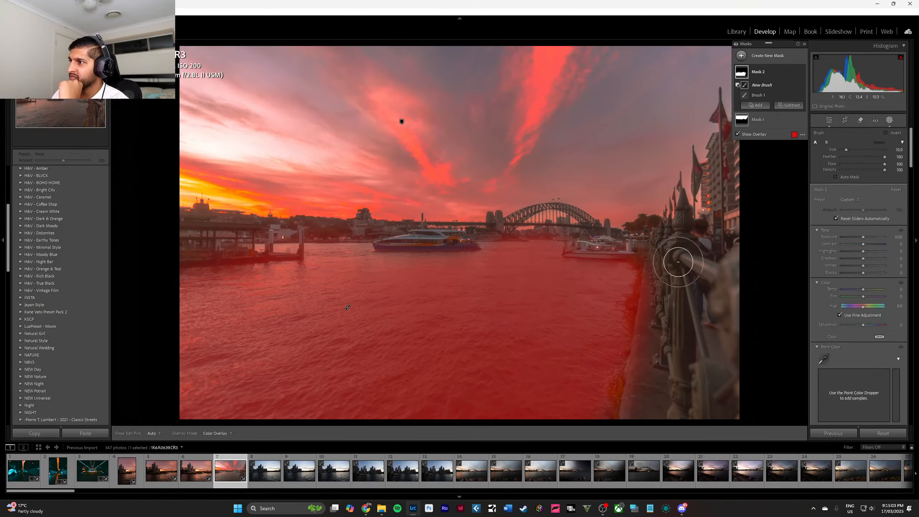
mouse_move(662, 303)
mouse_down()
mouse_move(658, 345)
mouse_move(673, 256)
mouse_move(654, 206)
mouse_move(495, 224)
mouse_move(476, 213)
mouse_move(400, 215)
mouse_move(386, 226)
mouse_move(467, 231)
mouse_up()
scroll(370, 190, down, 4)
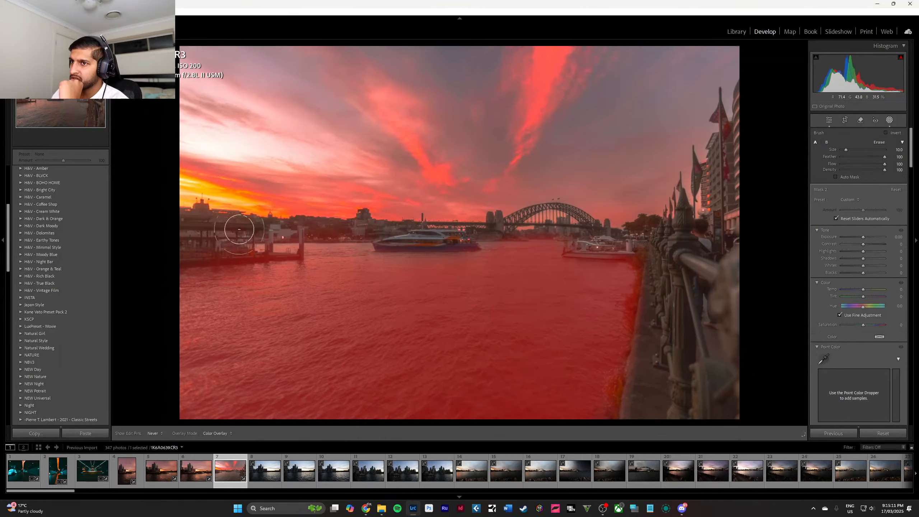
mouse_move(238, 231)
mouse_down()
mouse_move(209, 260)
mouse_move(185, 259)
mouse_move(223, 250)
mouse_move(174, 256)
mouse_move(300, 257)
mouse_move(302, 226)
mouse_move(299, 249)
mouse_move(297, 230)
mouse_move(249, 243)
mouse_move(252, 260)
mouse_move(271, 246)
mouse_move(263, 258)
mouse_move(298, 229)
mouse_move(351, 224)
mouse_move(293, 222)
mouse_move(353, 237)
mouse_move(309, 238)
mouse_move(385, 235)
mouse_up()
scroll(230, 249, down, 3)
key(h)
scroll(281, 259, down, 1)
mouse_move(527, 233)
mouse_down()
mouse_move(563, 238)
mouse_move(463, 235)
mouse_move(638, 235)
mouse_up()
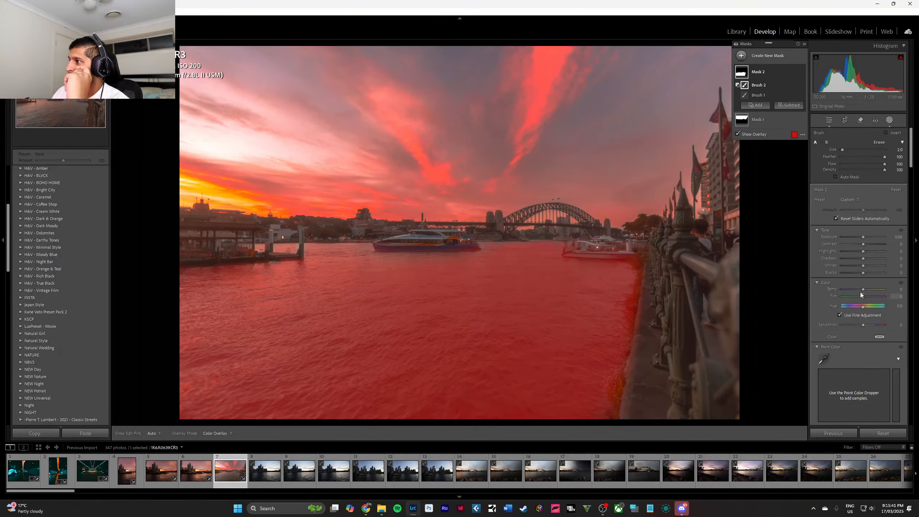
Adjust the water mask to exposure 1.02, temperature 8, tint 25, hue -1.1 and saturation -2.
mouse_move(863, 238)
mouse_down()
mouse_move(776, 240)
mouse_move(918, 239)
mouse_move(848, 242)
mouse_move(869, 241)
mouse_up()
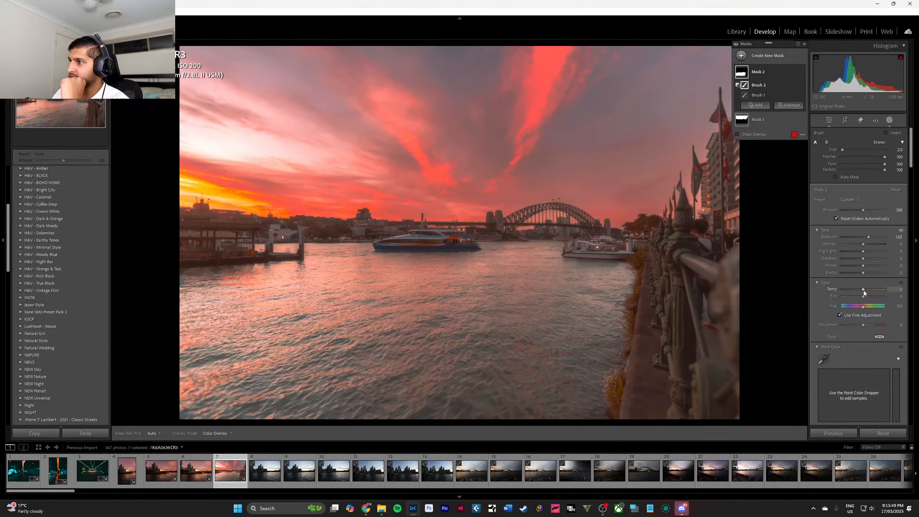
drag(863, 290, 886, 312)
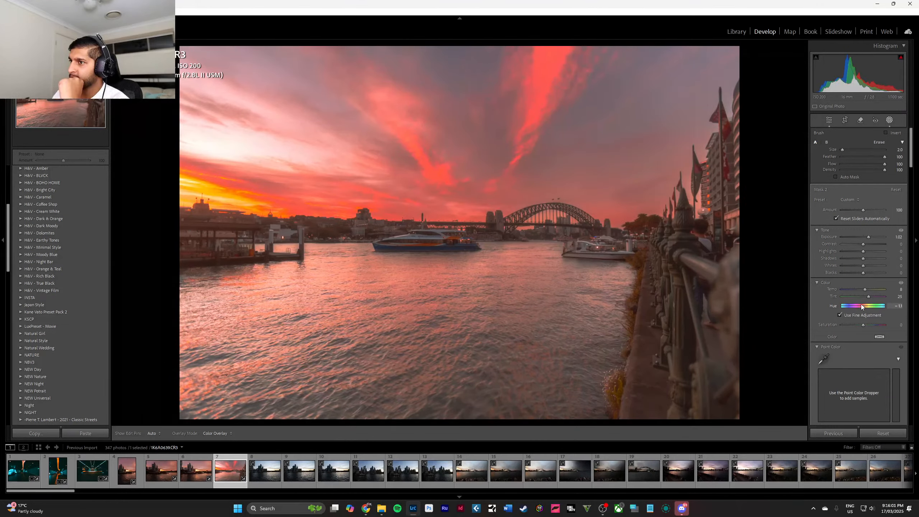
drag(862, 307, 861, 307)
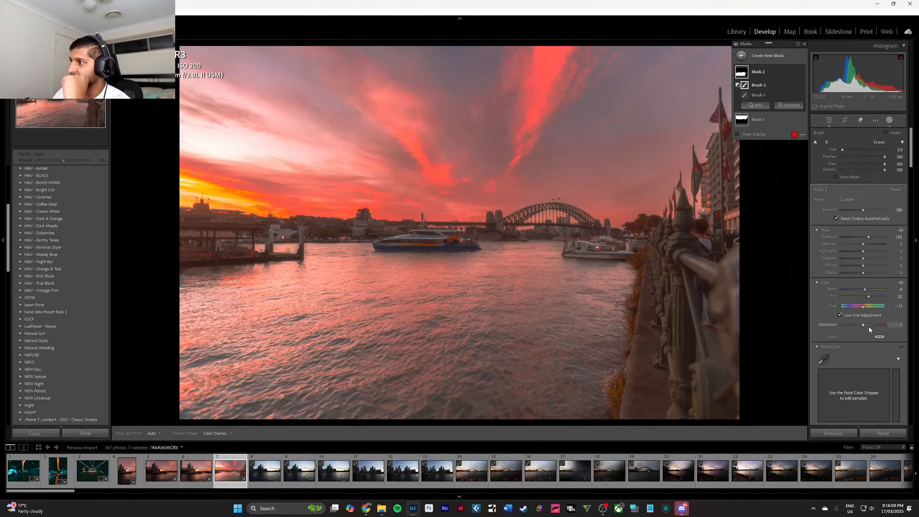
mouse_move(864, 327)
mouse_down()
mouse_move(876, 326)
mouse_move(854, 325)
mouse_move(863, 326)
mouse_up()
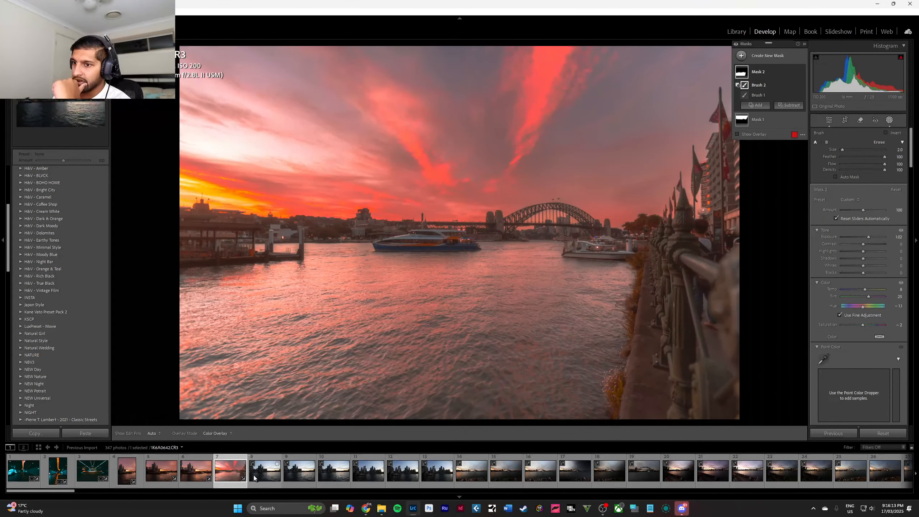
Compare and remove the six unedited skyline photos numbered 8 to 13, and return to the sunset bridge photo.
click(266, 470)
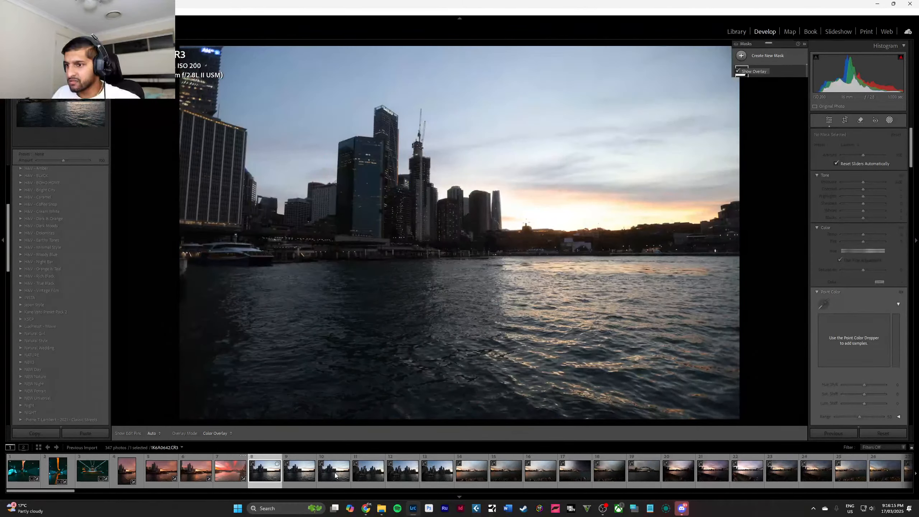
click(435, 478)
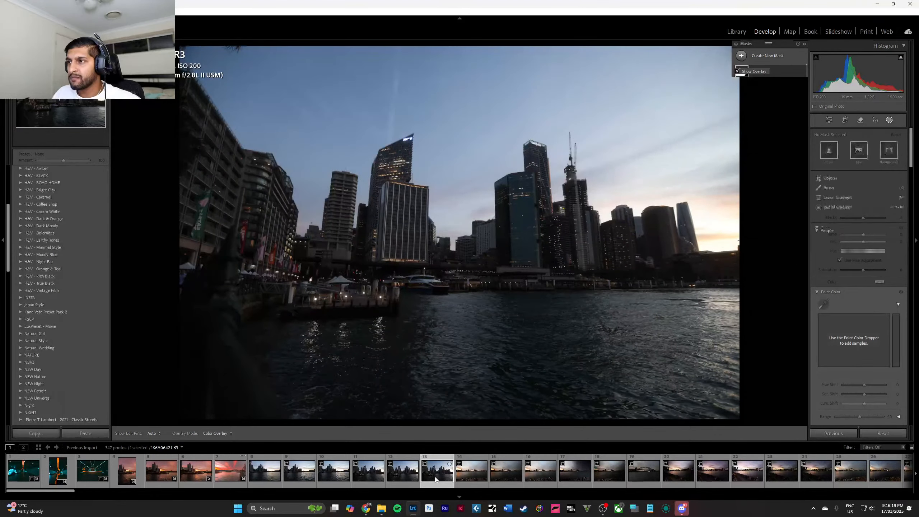
click(369, 473)
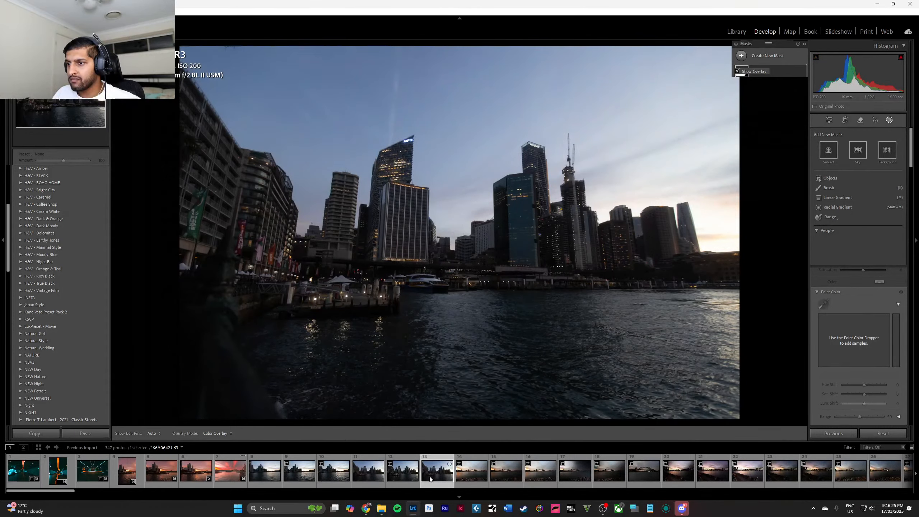
click(269, 472)
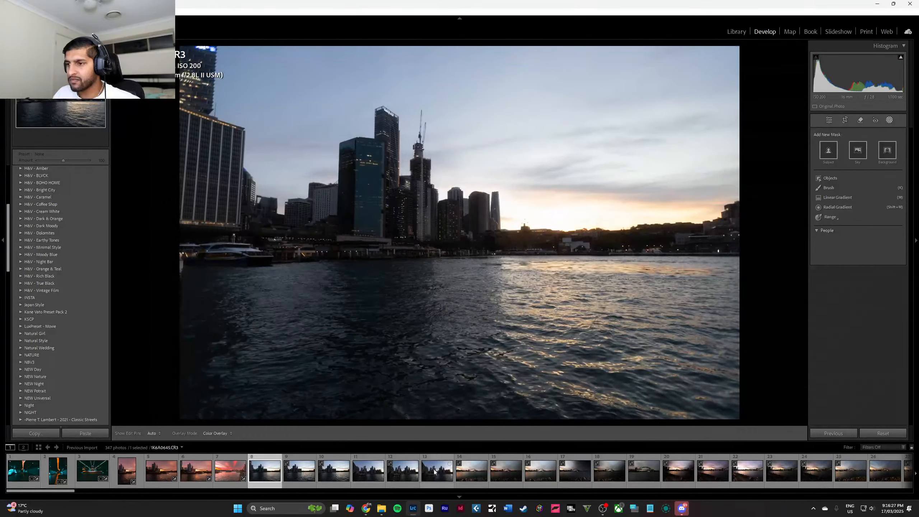
shift+click(440, 474)
right_click(439, 474)
click(467, 458)
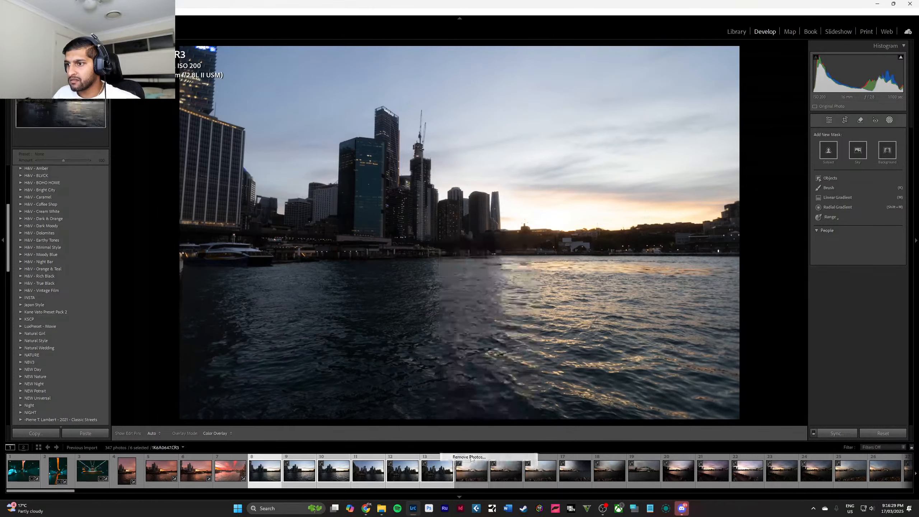
click(490, 266)
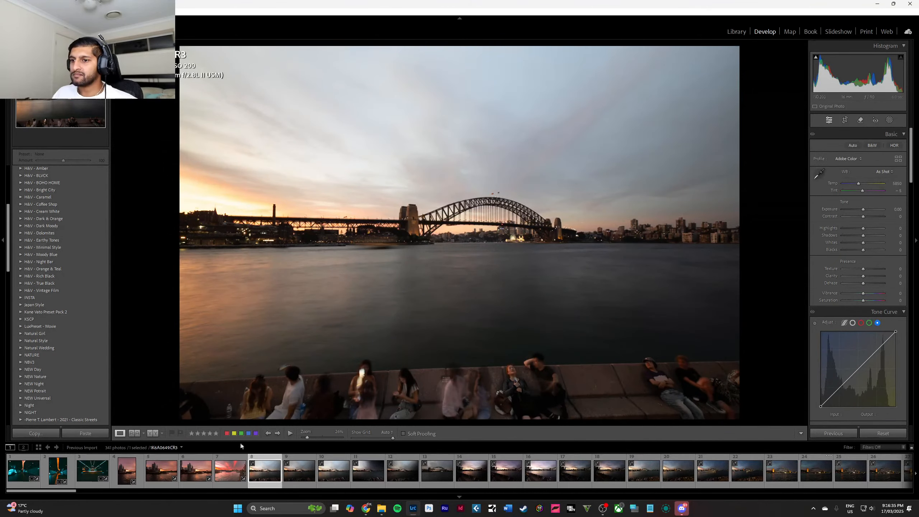
click(232, 477)
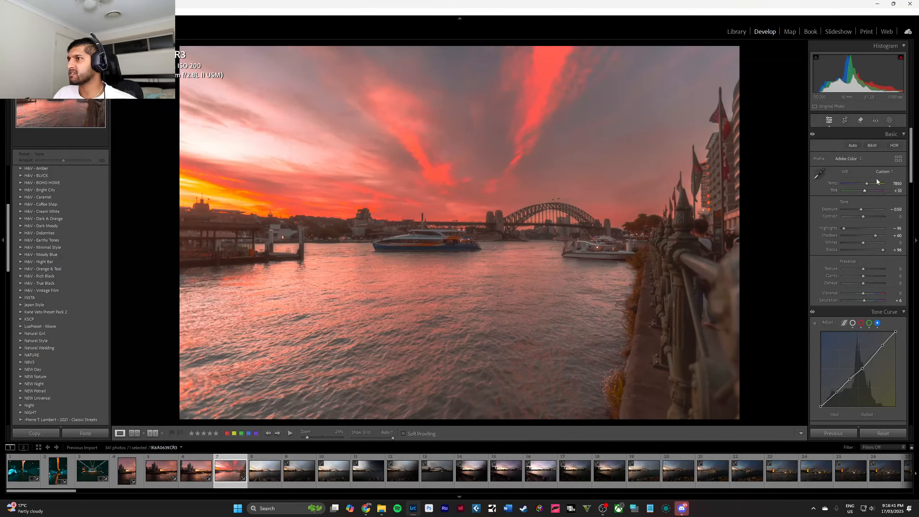
Fine-tune the sunset ferry photo's white balance by setting its temperature to 7600.
key(Down)
key(Down)
key(Down)
key(Down)
key(Down)
key(Down)
key(Down)
key(Down)
key(Down)
key(Down)
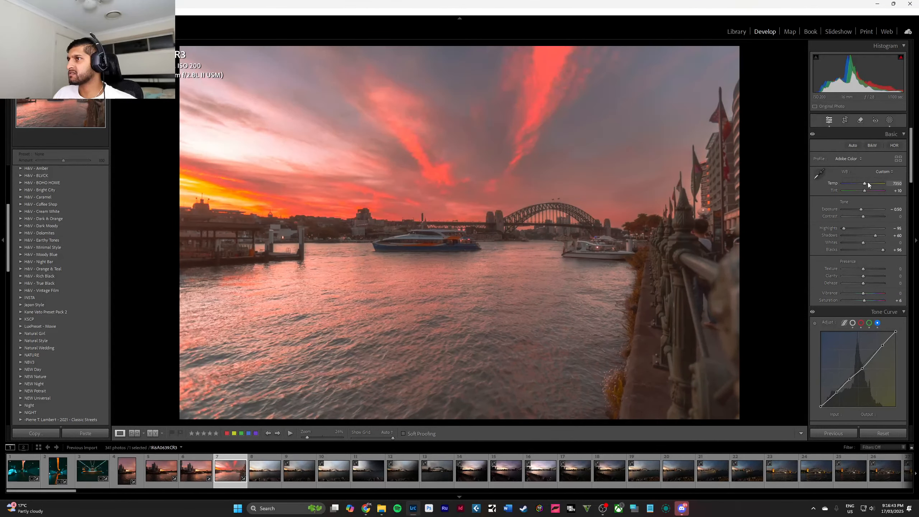
key(Up)
key(Up)
key(Up)
key(Up)
key(Up)
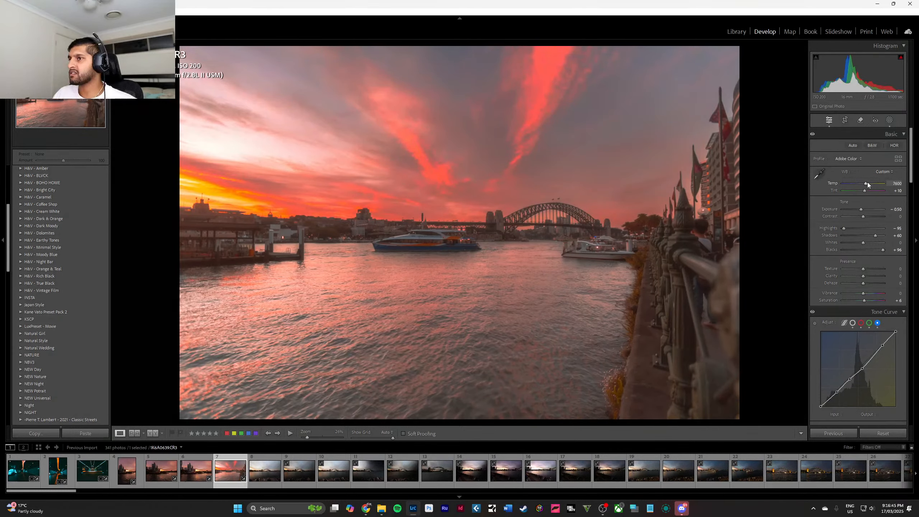
Apply the previous photo's settings to bridge photo 8 and delete the copied water brush mask, keeping the sky mask.
click(274, 473)
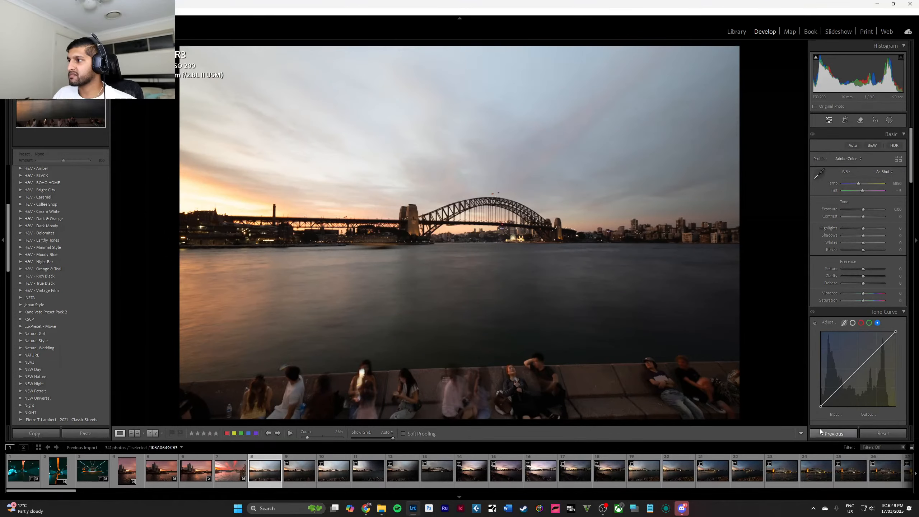
click(820, 429)
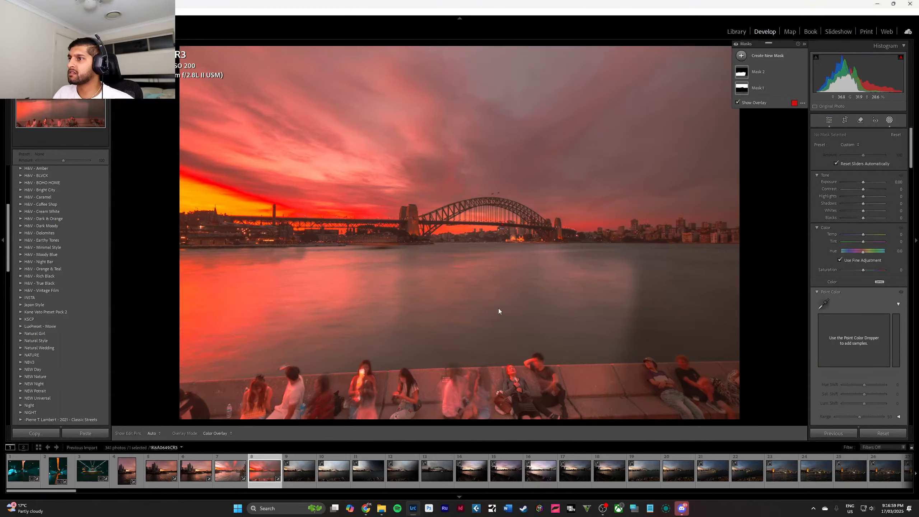
click(348, 307)
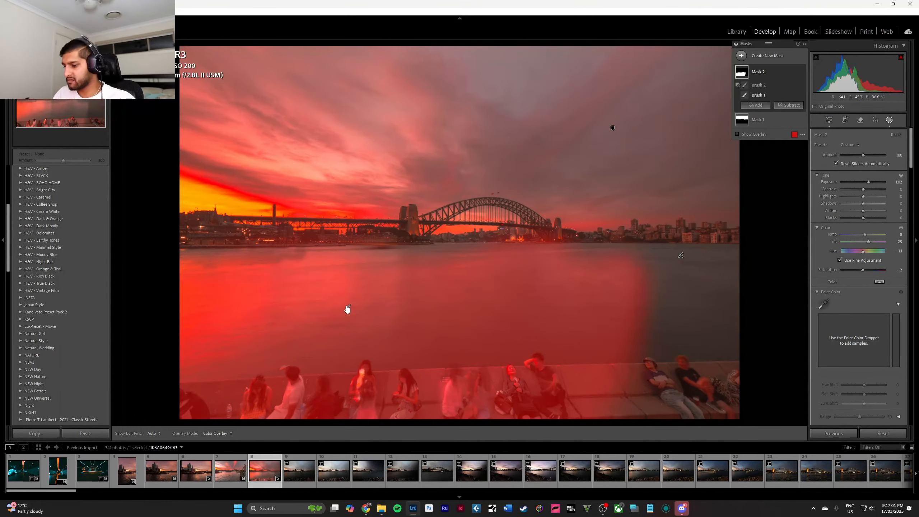
click(612, 129)
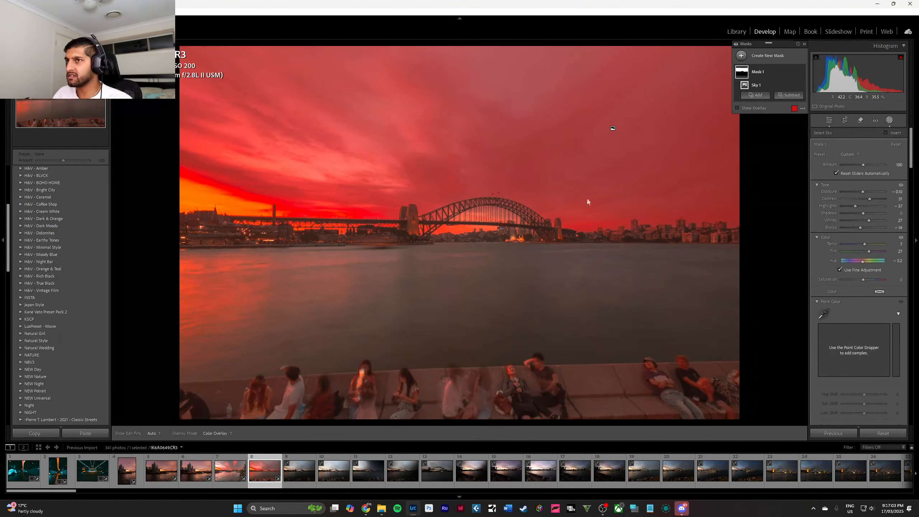
click(554, 298)
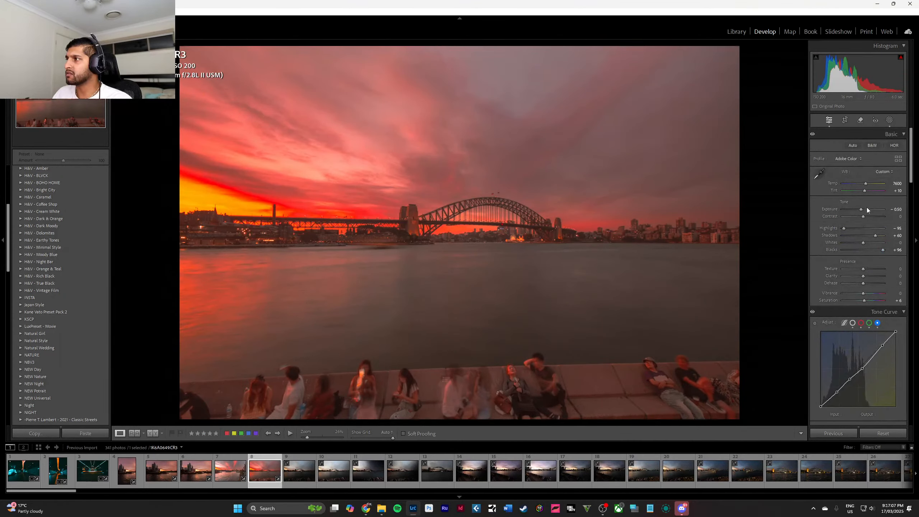
Reduce the orange saturation to -43 and slightly lower the yellow saturation of the bridge photo in the Color Mixer.
scroll(855, 252, down, 7)
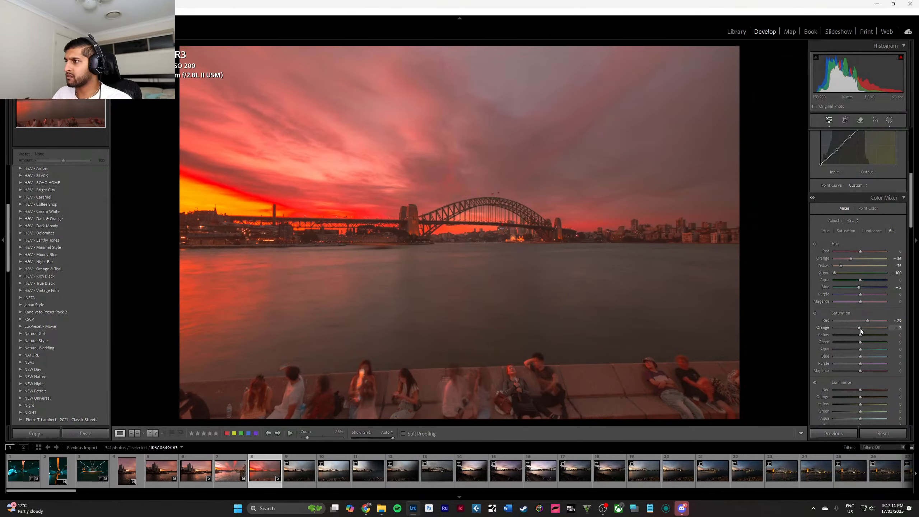
mouse_move(860, 328)
mouse_down()
mouse_move(846, 326)
mouse_move(857, 337)
mouse_up()
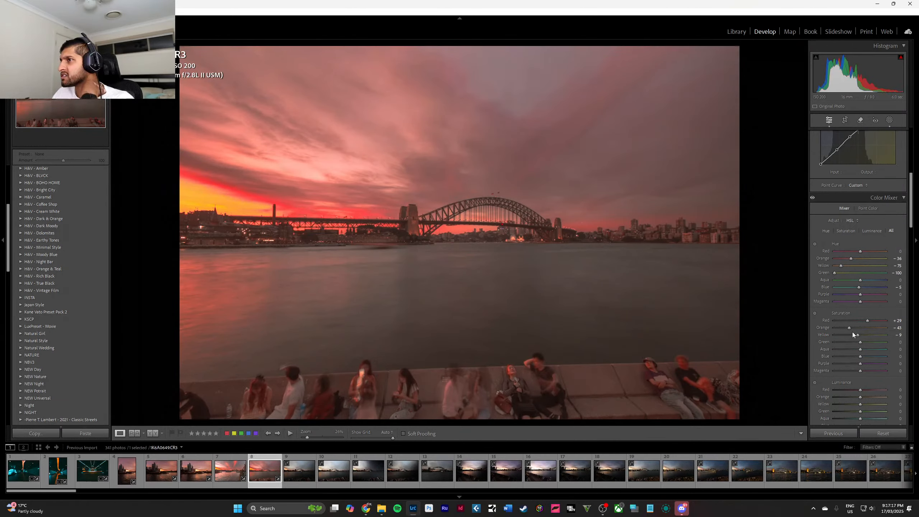
Add a large radial gradient mask over the bridge and sky and raise its exposure to 0.47.
click(890, 120)
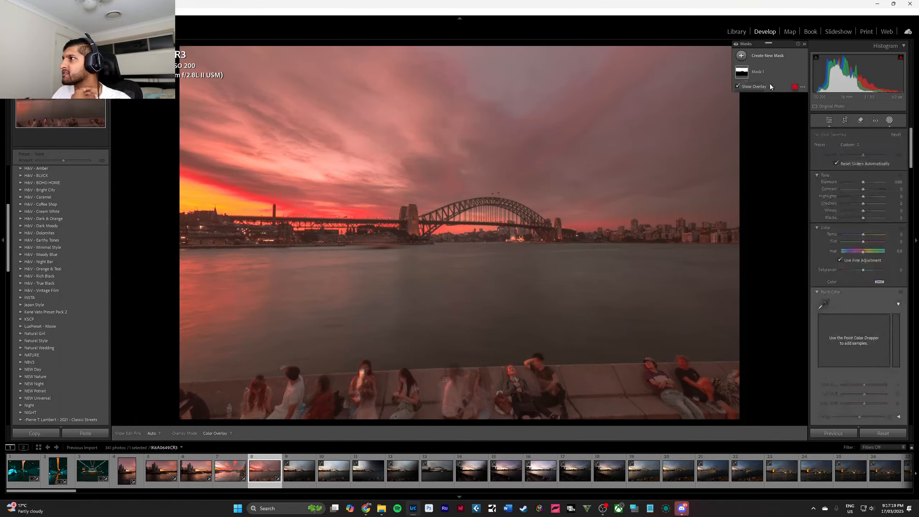
click(742, 55)
click(806, 140)
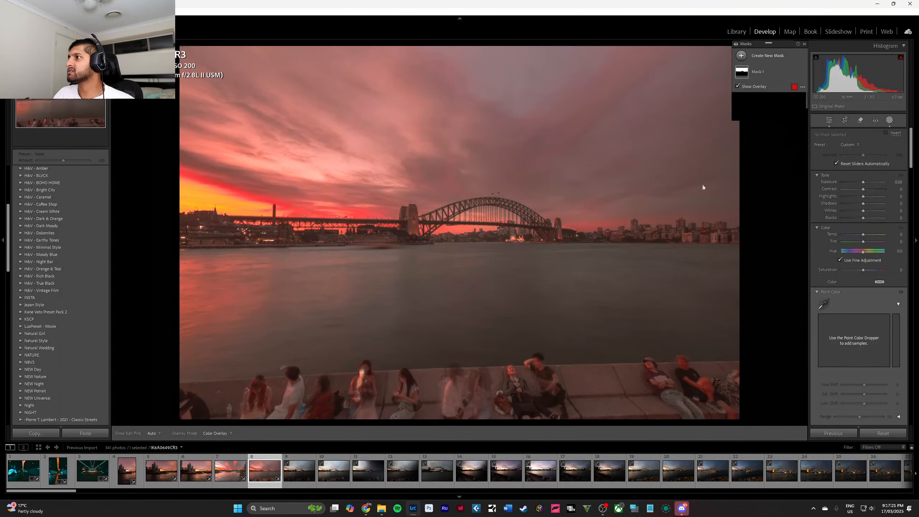
drag(513, 111, 772, 343)
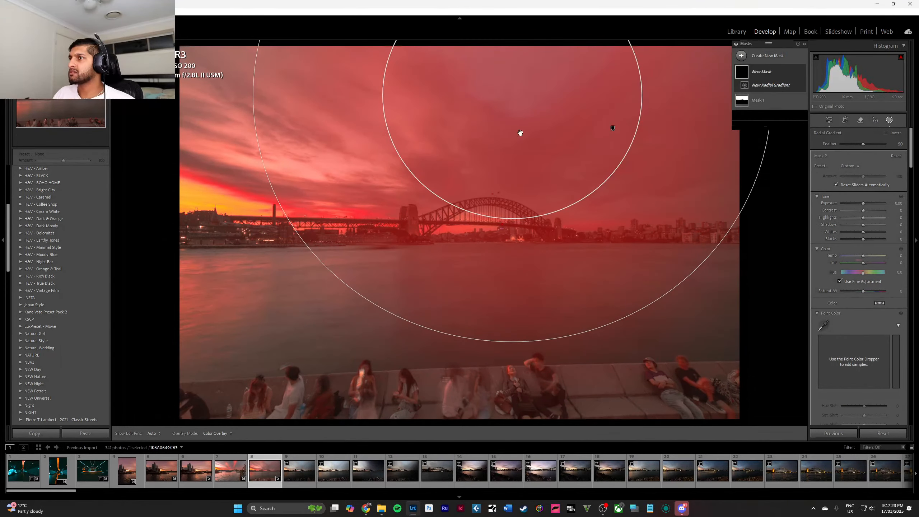
drag(518, 128, 558, 204)
drag(862, 202, 865, 204)
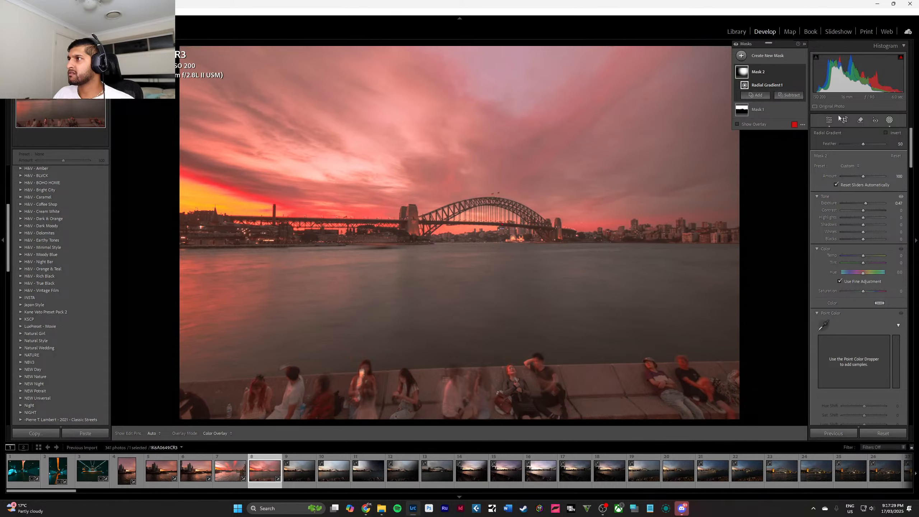
click(762, 80)
drag(550, 173, 562, 262)
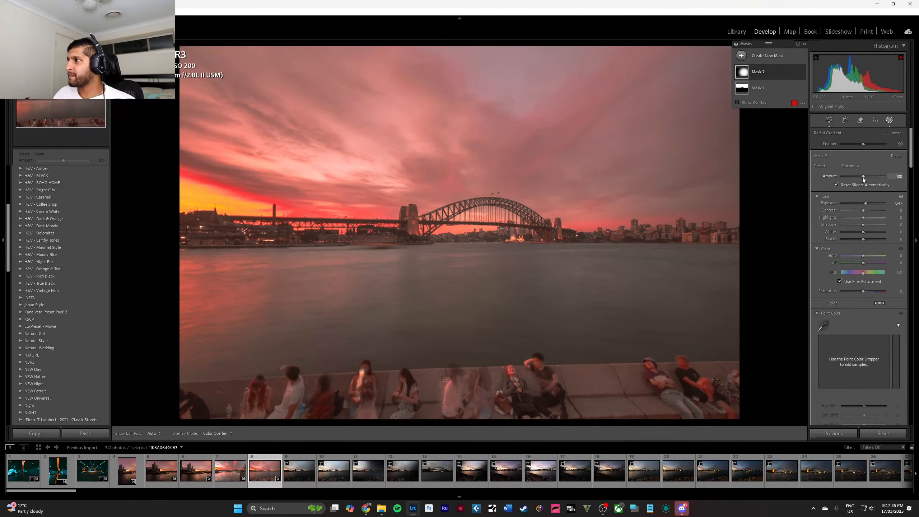
Try an amount of 200 and the Burn (Darken), Dodge (Lighten) and Temp presets on the radial gradient mask.
drag(862, 177, 885, 177)
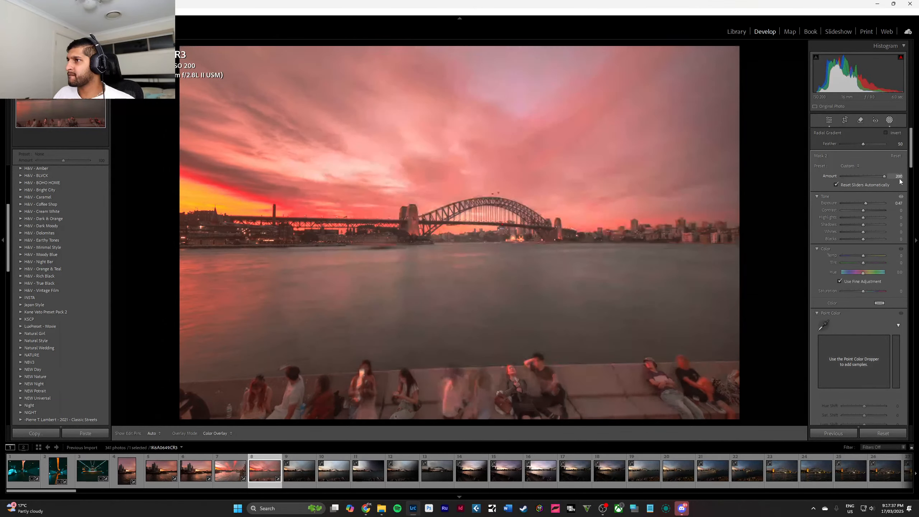
click(858, 167)
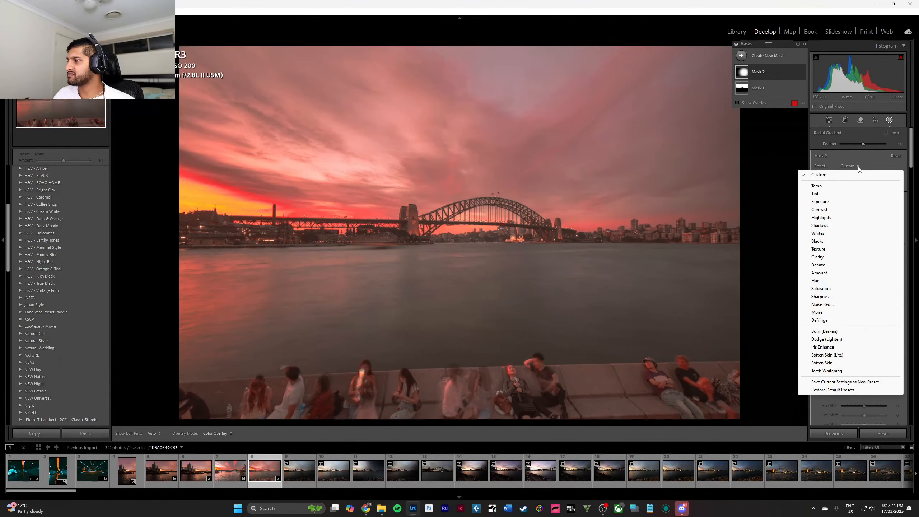
click(848, 331)
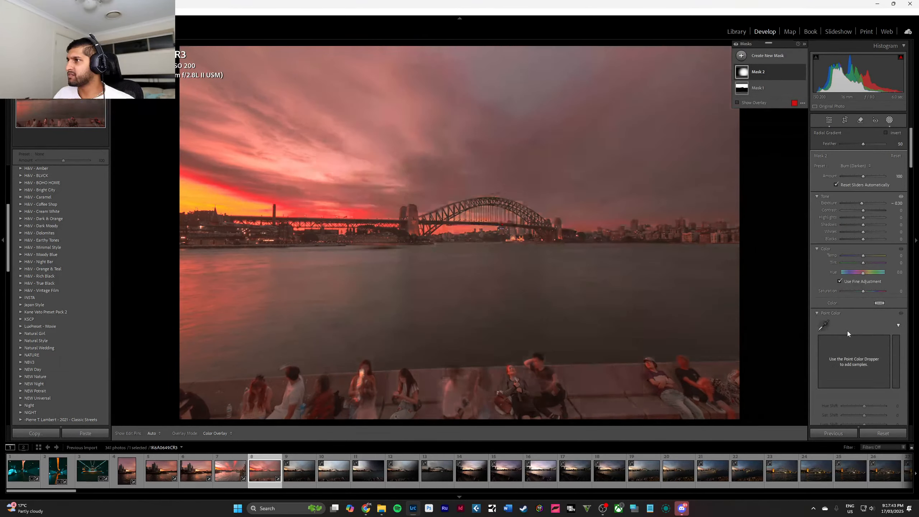
click(863, 167)
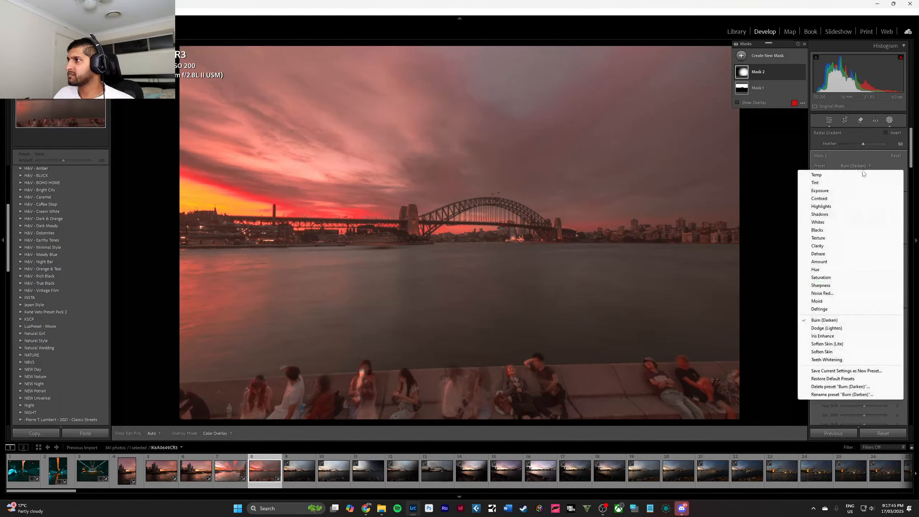
click(861, 328)
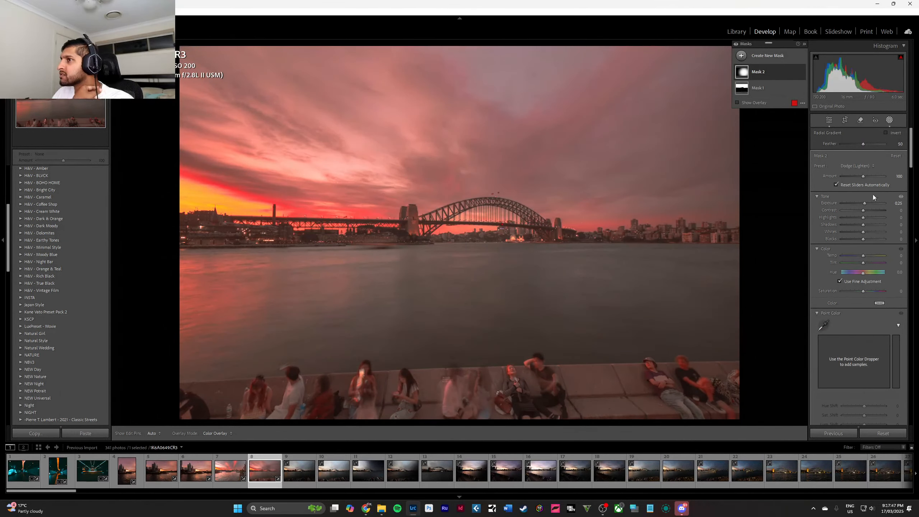
click(873, 165)
click(863, 175)
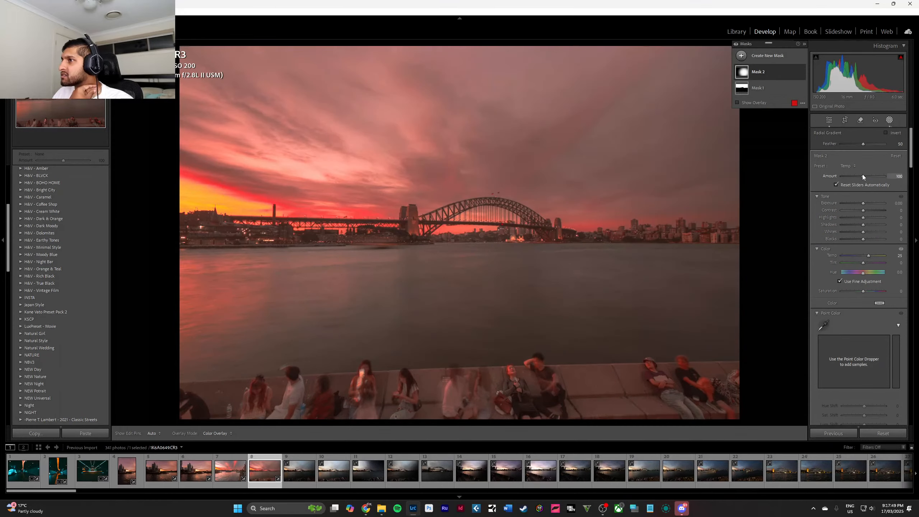
drag(862, 204, 867, 204)
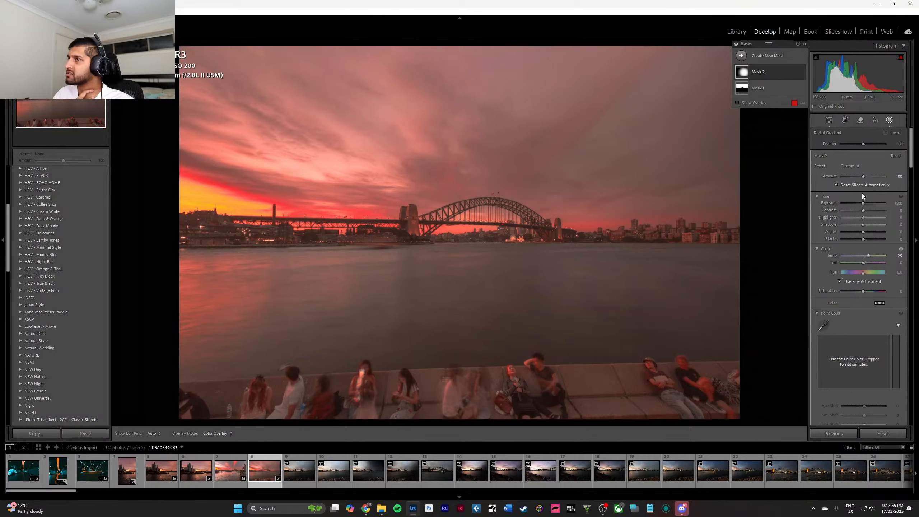
Apply the Exposure preset to the radial gradient mask, set its exposure to 0.50 and finish masking.
click(853, 166)
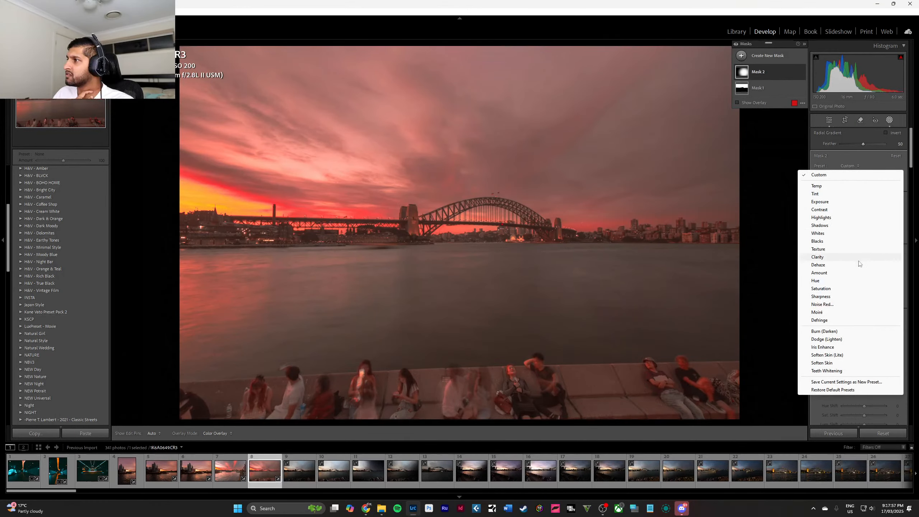
click(863, 202)
key(o)
key(Up)
key(Up)
key(Up)
key(Up)
key(Up)
key(Up)
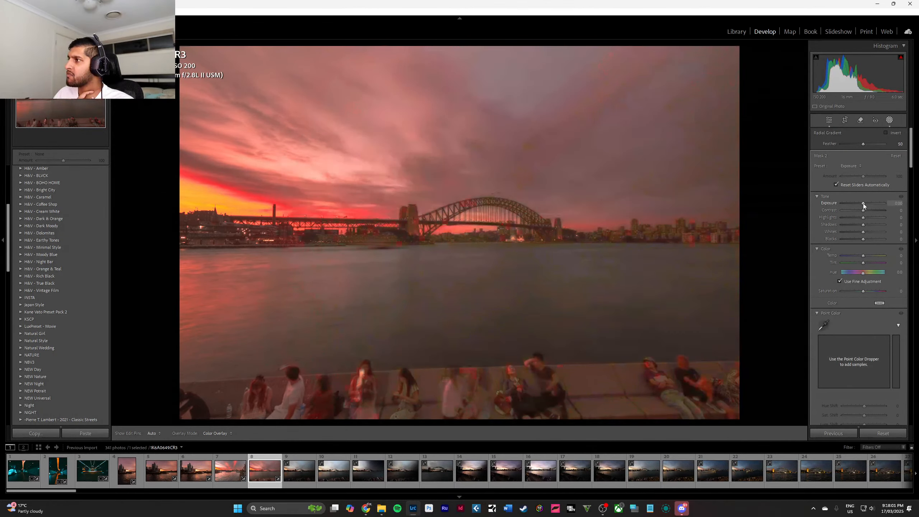
key(Down)
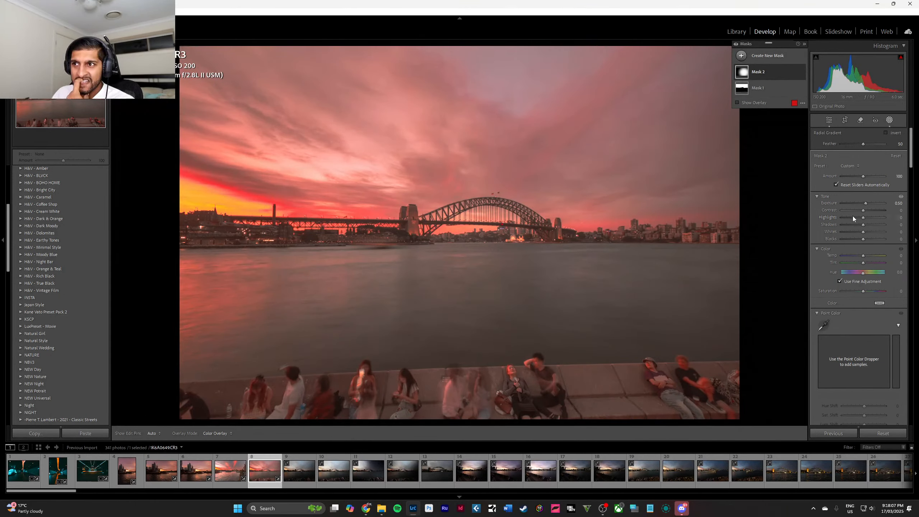
key(Up)
key(Escape)
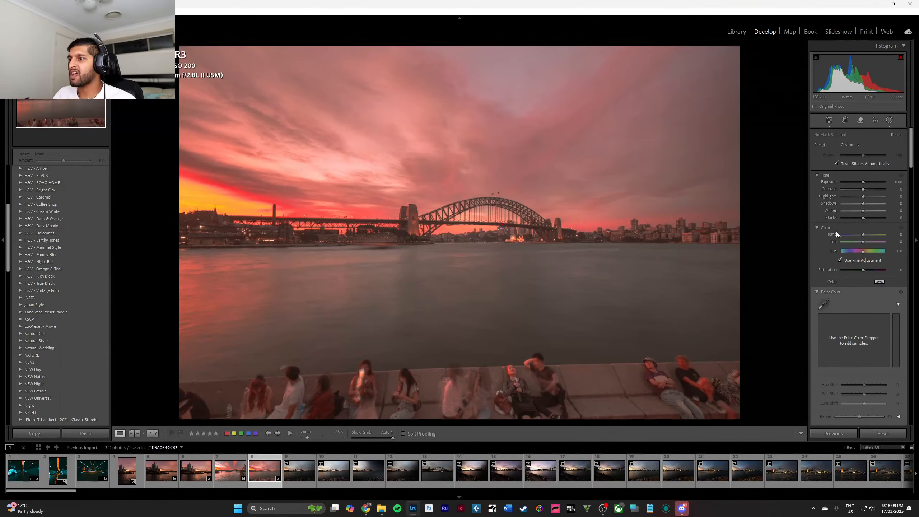
Crop the photo to a tighter 21 x 9 panorama around the bridge, excluding the seated people, and inspect the bridge up close.
click(846, 120)
click(882, 146)
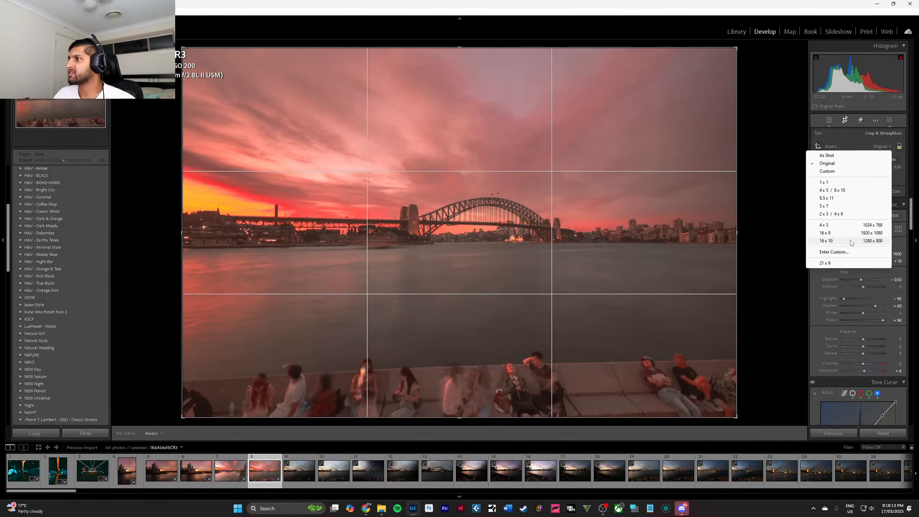
click(833, 263)
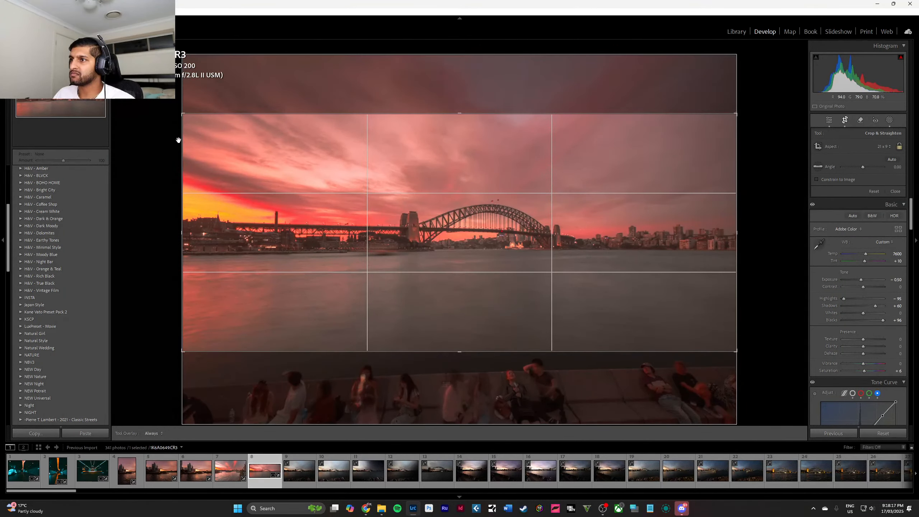
drag(183, 114, 232, 134)
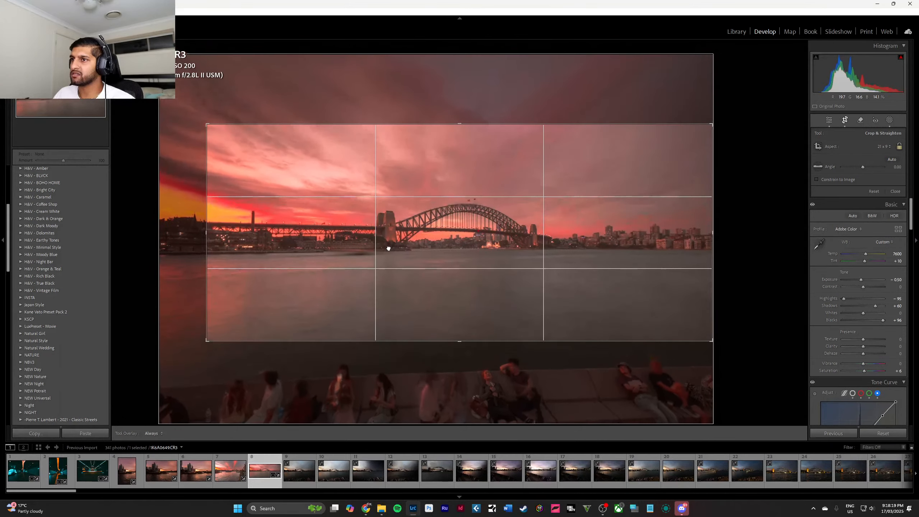
click(896, 191)
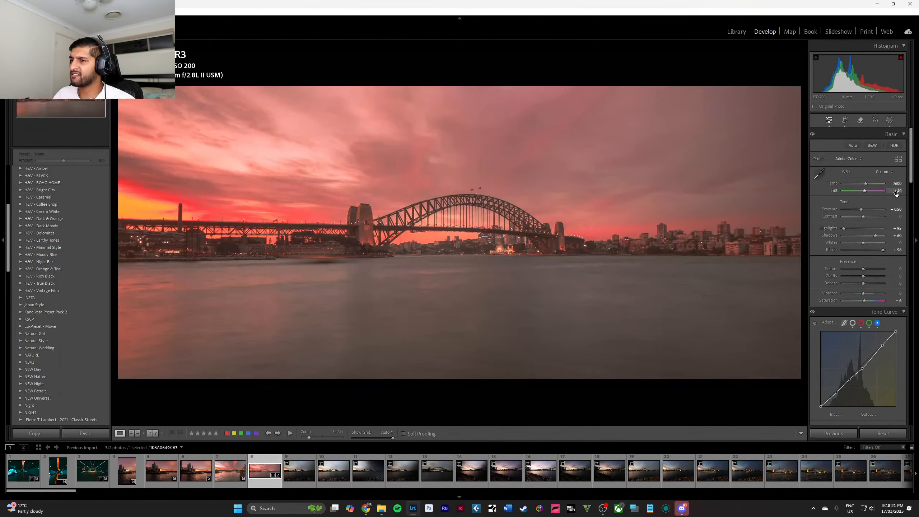
click(465, 214)
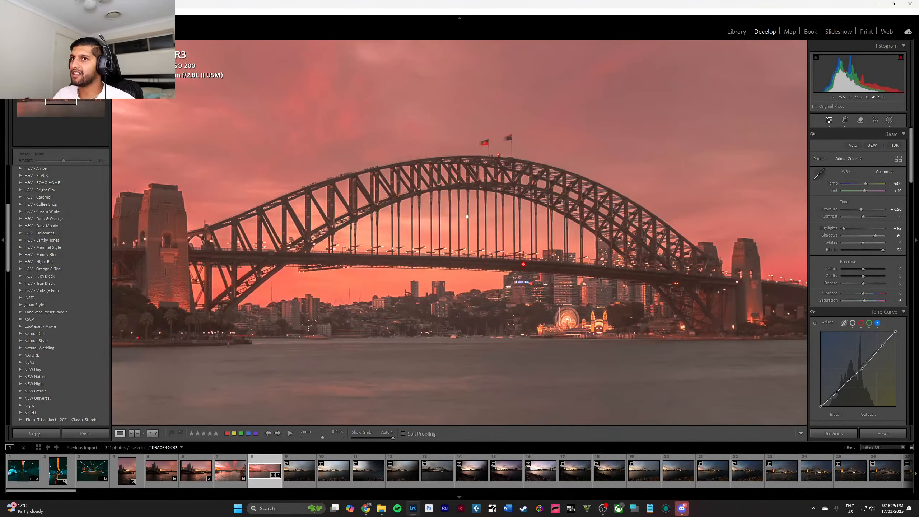
Apply the previous photo's settings to the next, darker bridge photo and reposition its 21 x 9 crop around the bridge.
click(301, 485)
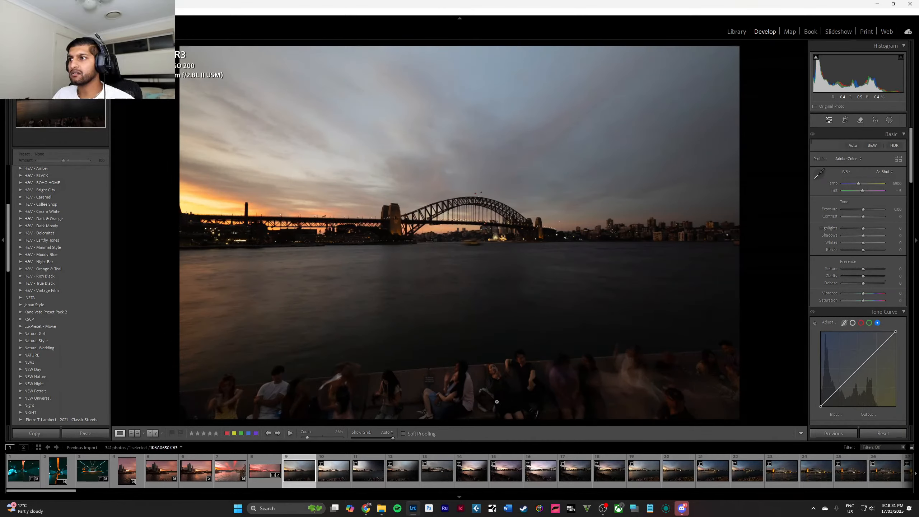
click(845, 430)
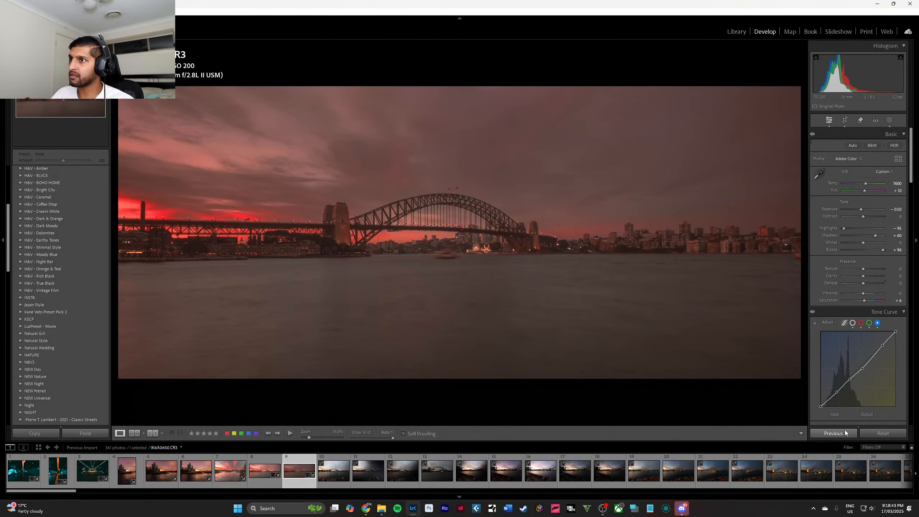
key(r)
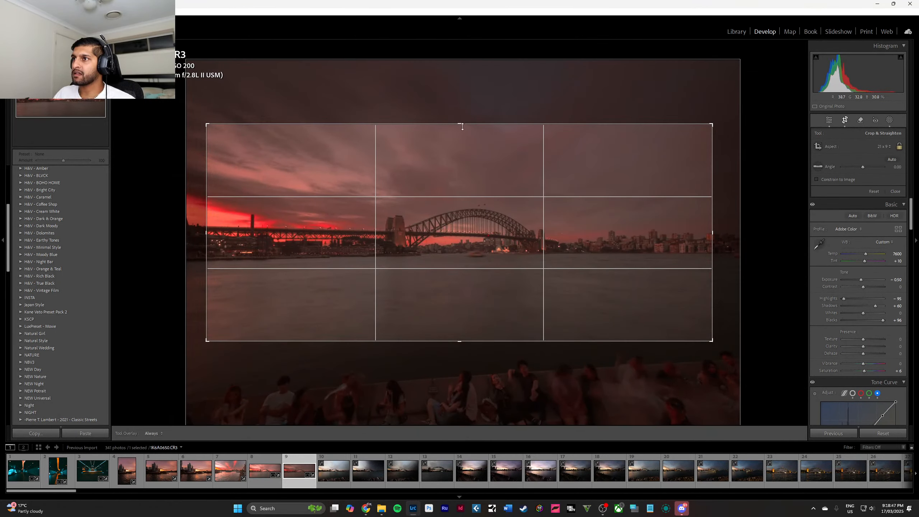
drag(459, 124, 459, 89)
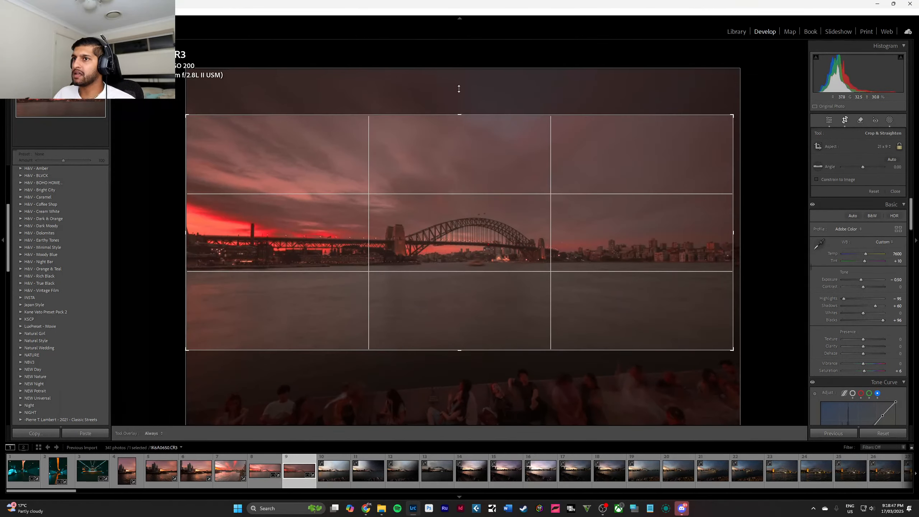
drag(511, 243, 503, 233)
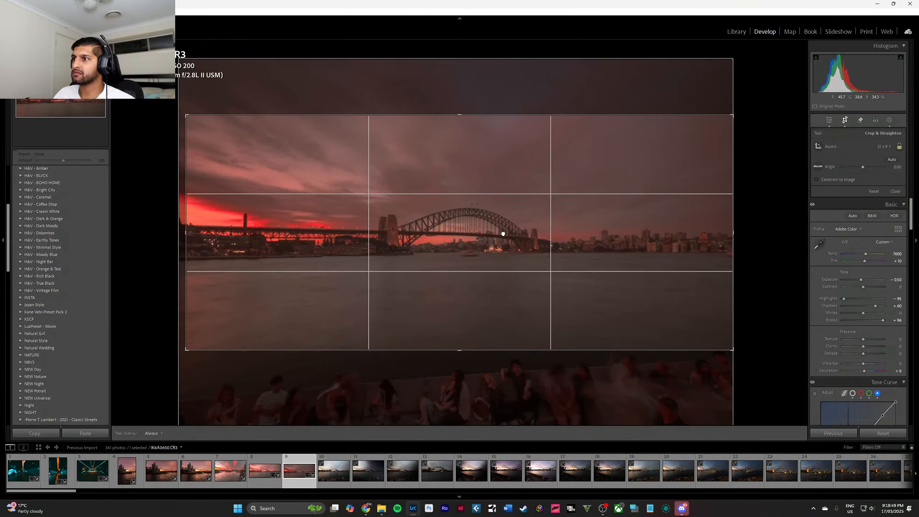
key(Return)
Inspect the bridge up close, set the sky mask's exposure to 0.23 and tint to 42, and finish masking.
click(439, 224)
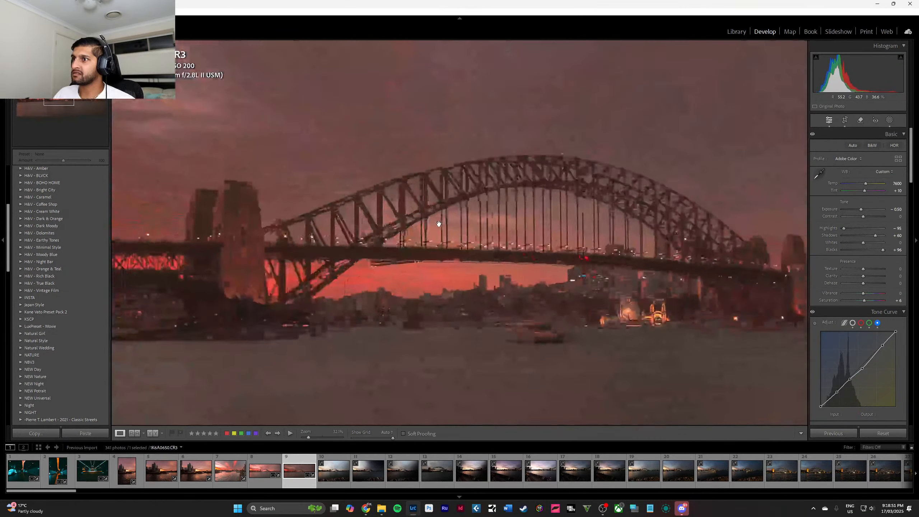
click(440, 224)
click(432, 225)
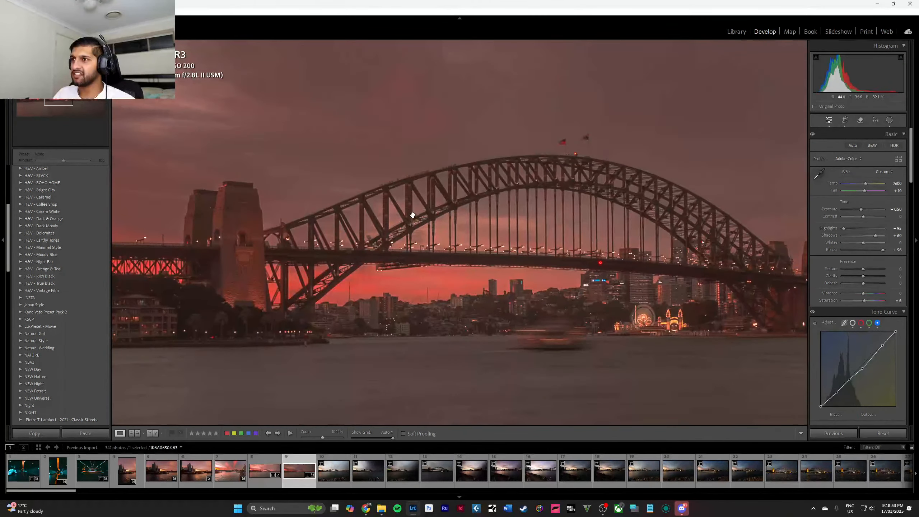
click(413, 215)
click(890, 123)
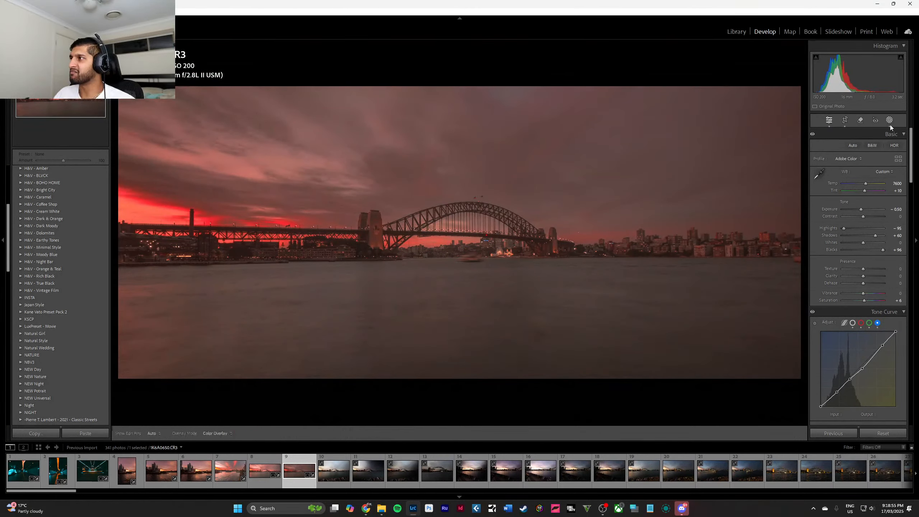
click(762, 89)
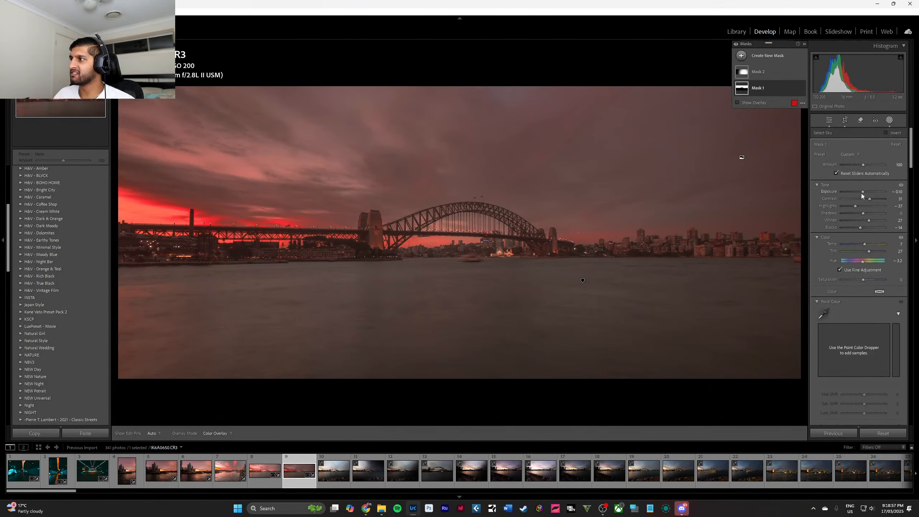
drag(866, 244, 864, 192)
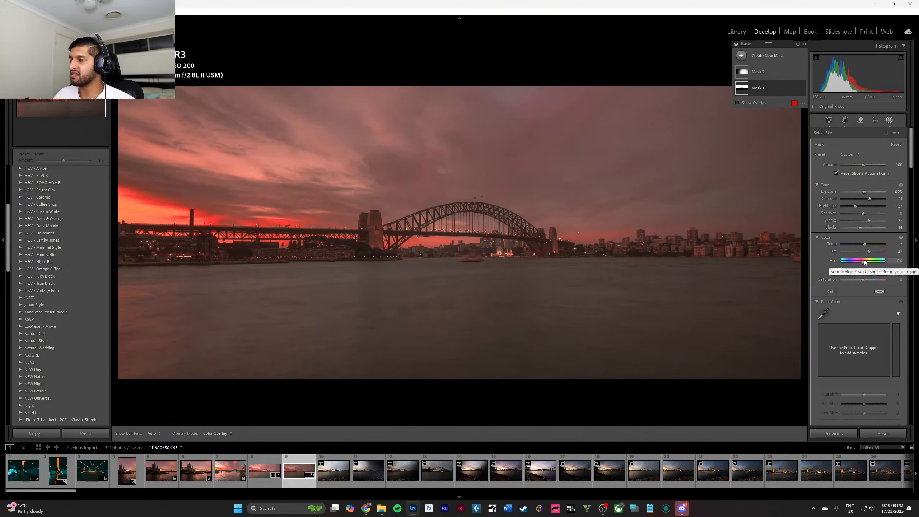
mouse_move(869, 251)
mouse_down()
mouse_move(839, 249)
mouse_move(872, 256)
mouse_up()
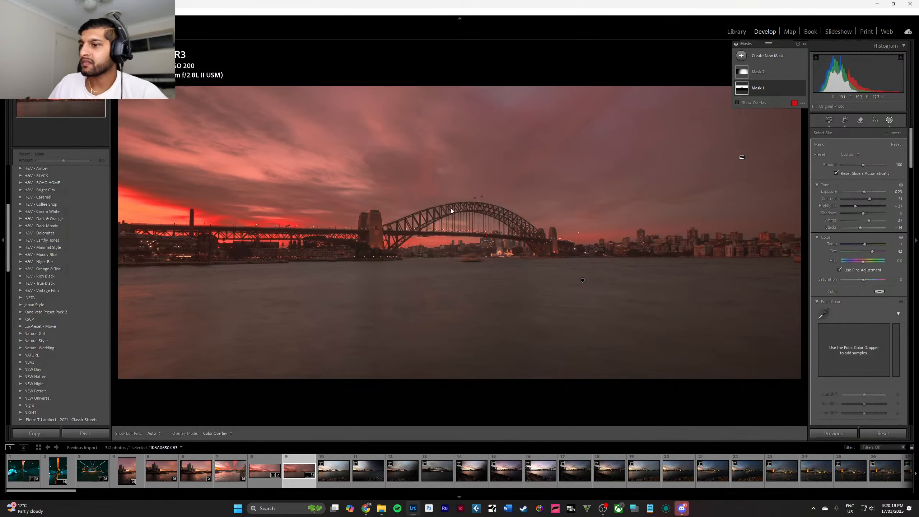
key(Escape)
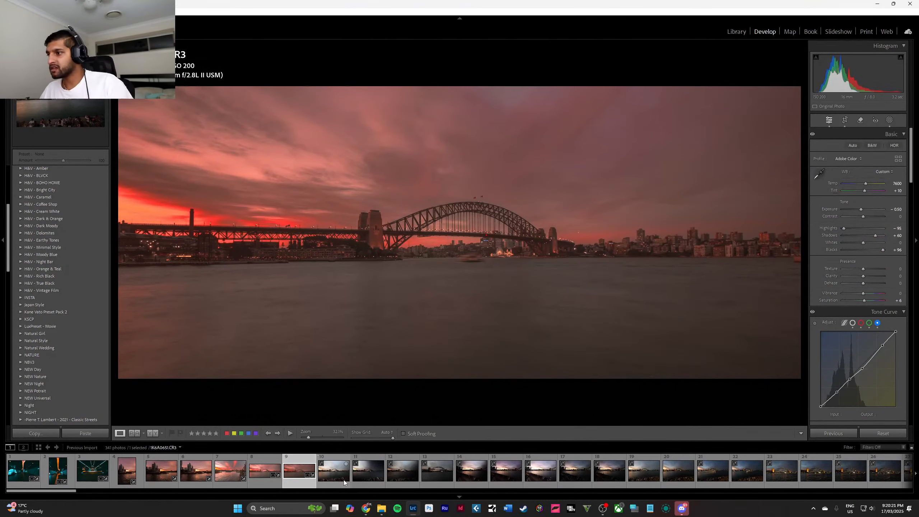
Preview the Dark Moody, Dark & Orange, Cream White, Bright City and BLVCK presets on the next unedited bridge photo.
click(345, 482)
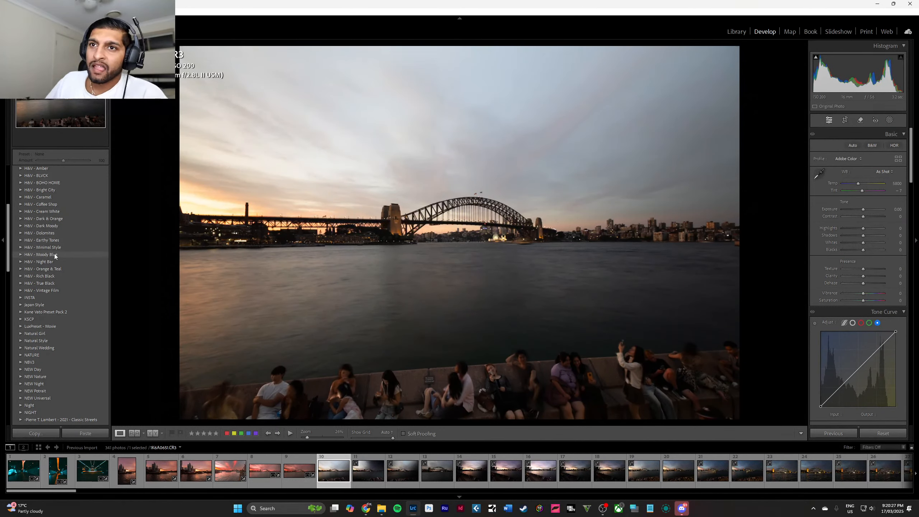
click(20, 225)
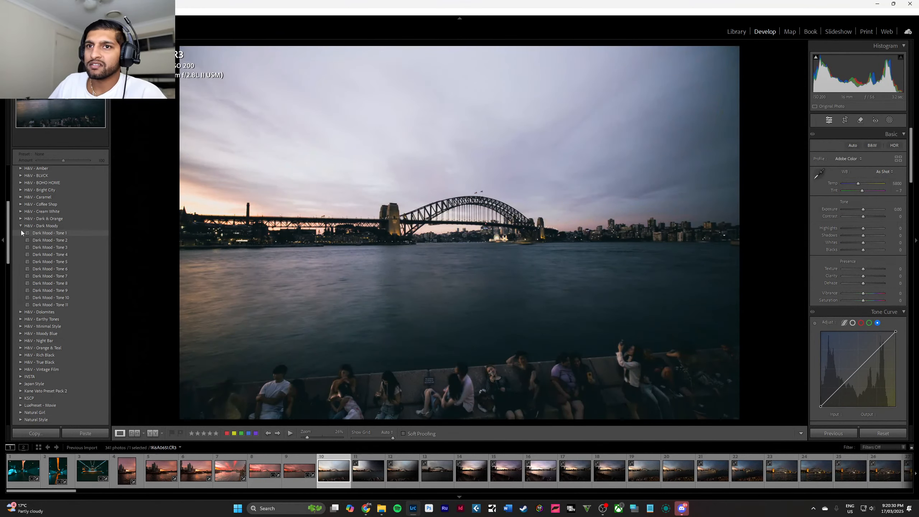
click(20, 218)
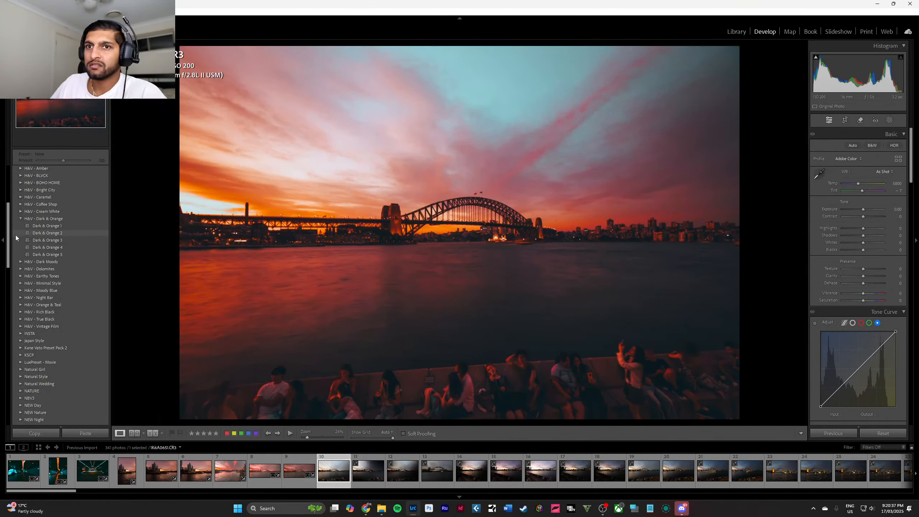
click(20, 211)
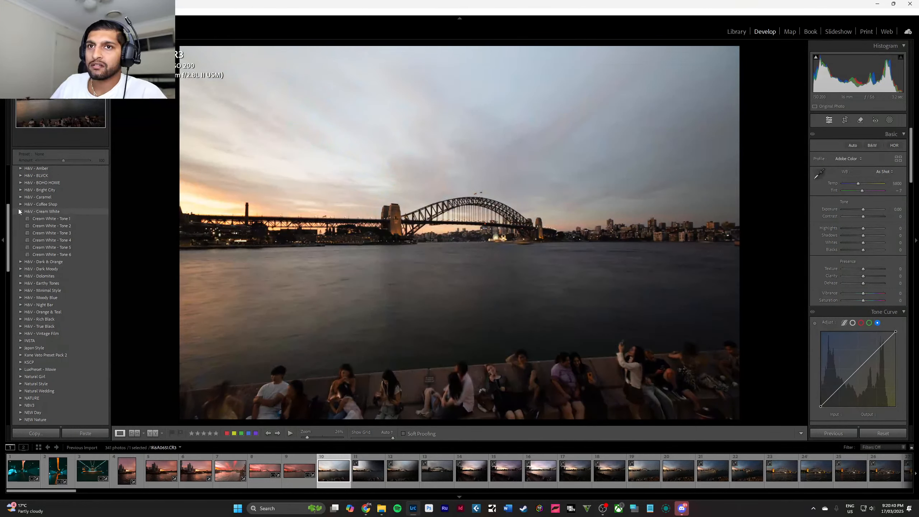
click(20, 211)
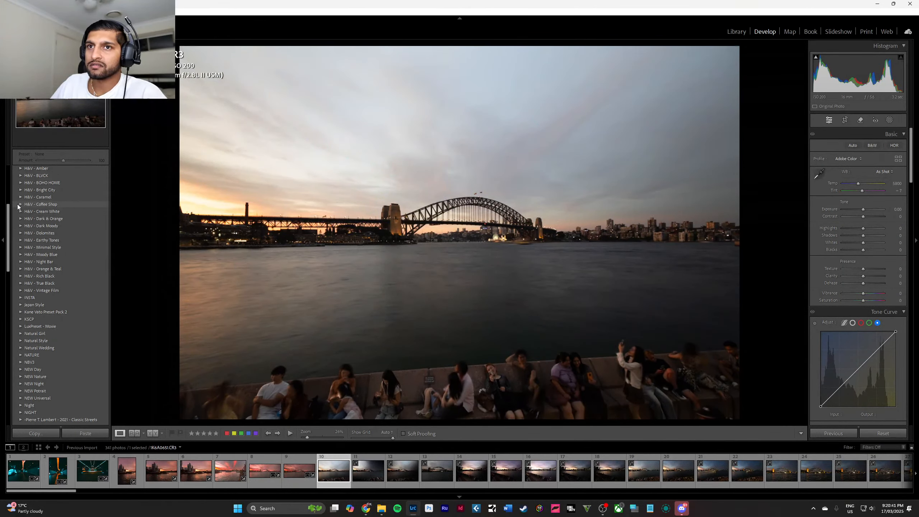
click(20, 191)
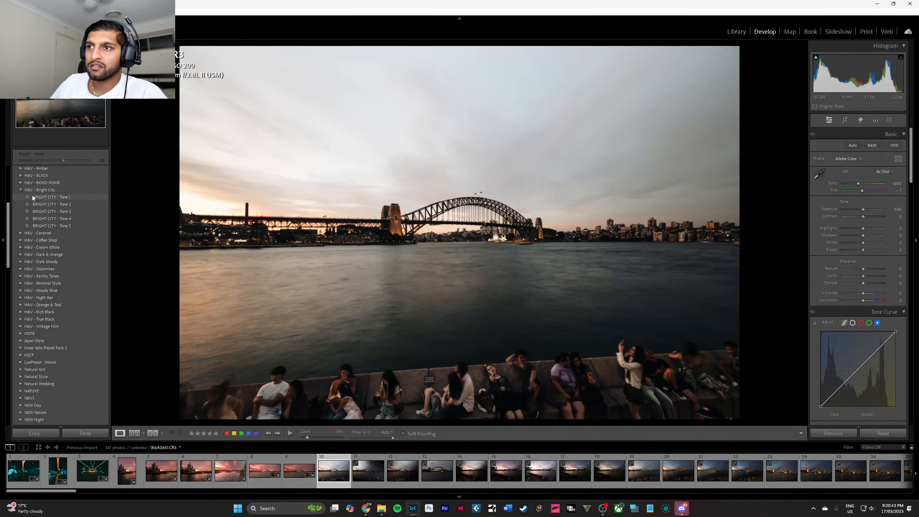
click(21, 191)
click(19, 176)
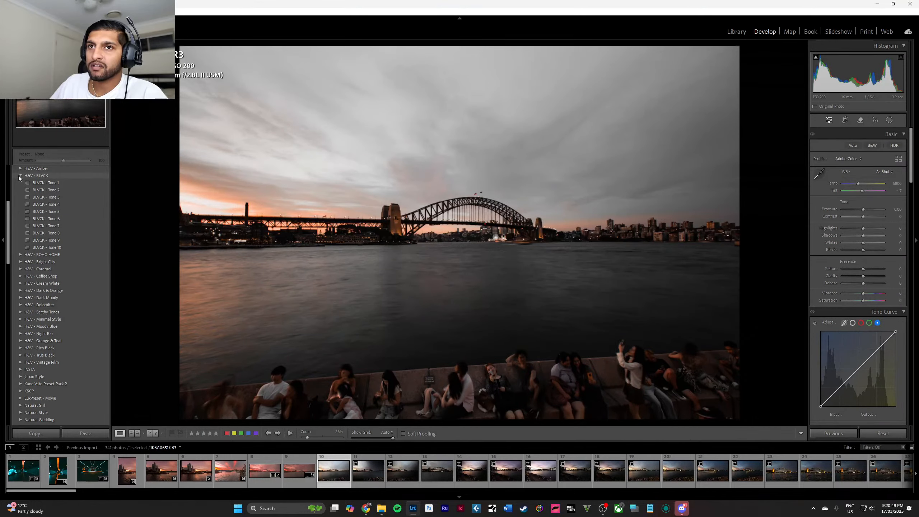
click(19, 176)
Preview the Urban presets on the bridge photo and apply the City Warmth preset from the STREET group.
scroll(67, 260, down, 5)
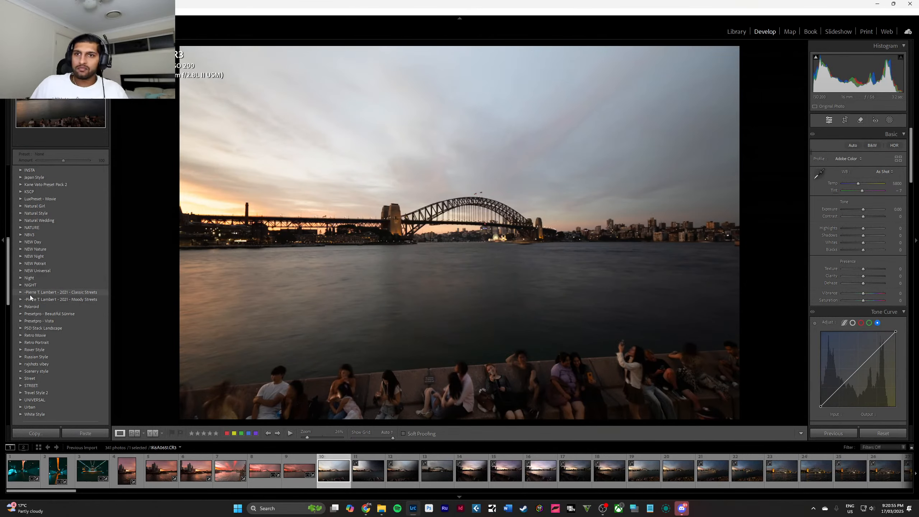
scroll(31, 295, down, 3)
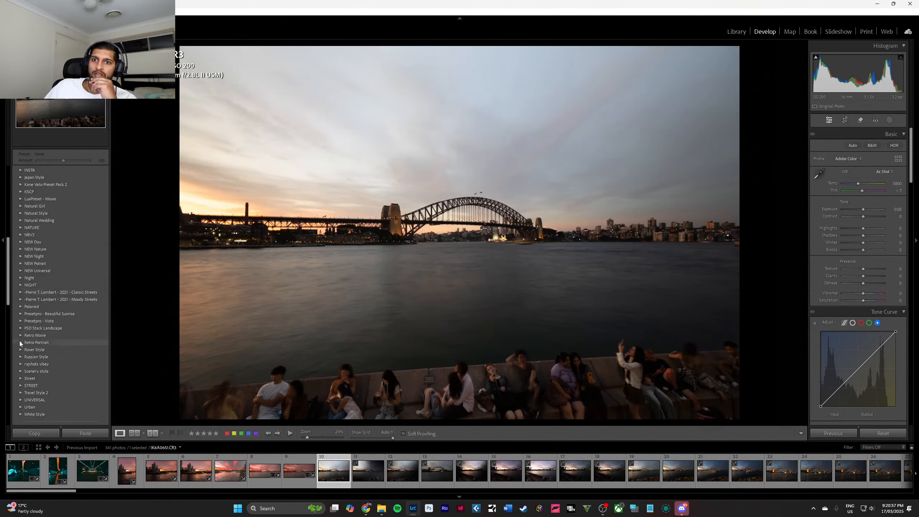
click(21, 342)
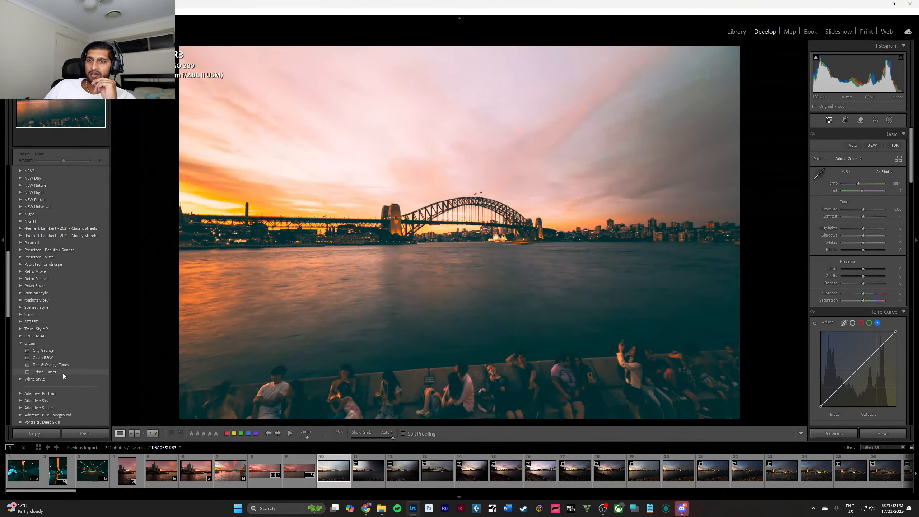
click(23, 344)
click(22, 322)
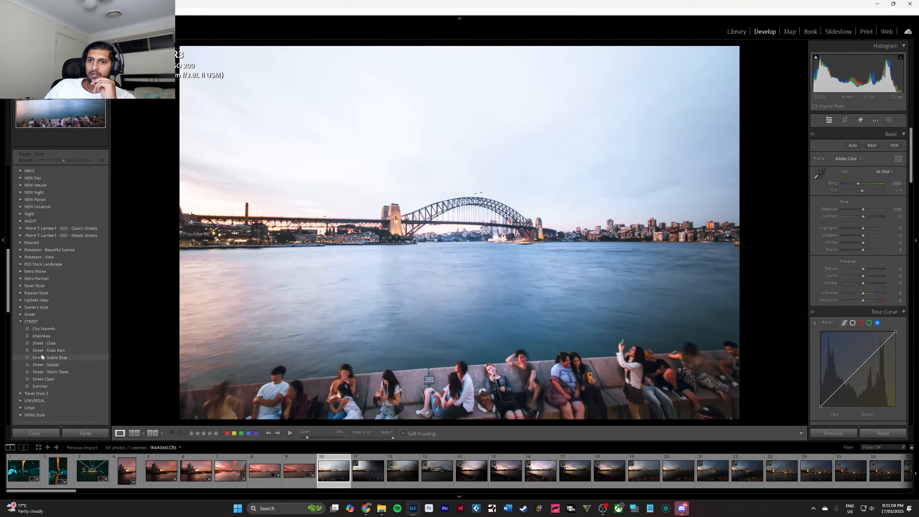
click(43, 329)
click(21, 321)
Compare the bridge photo with presets from the lowercase Street group and the custom vibes group, and browse the remaining preset groups.
click(22, 314)
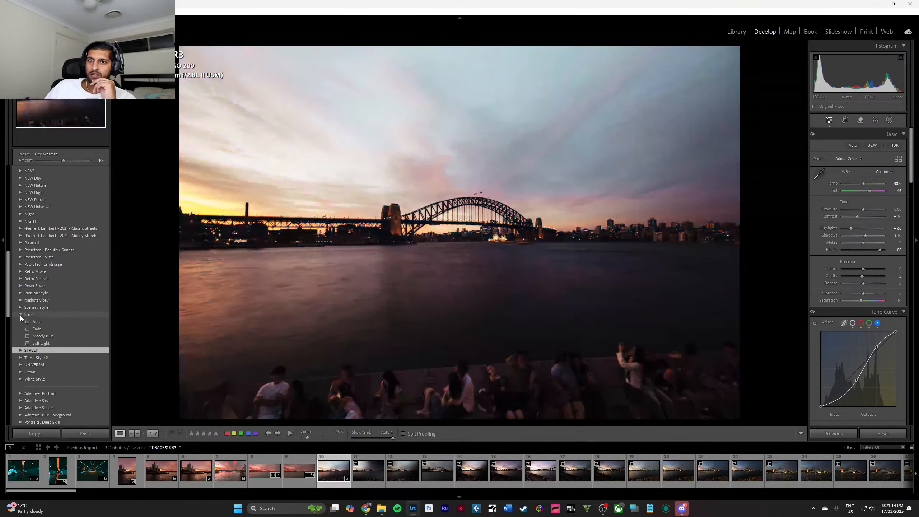
click(21, 315)
click(20, 300)
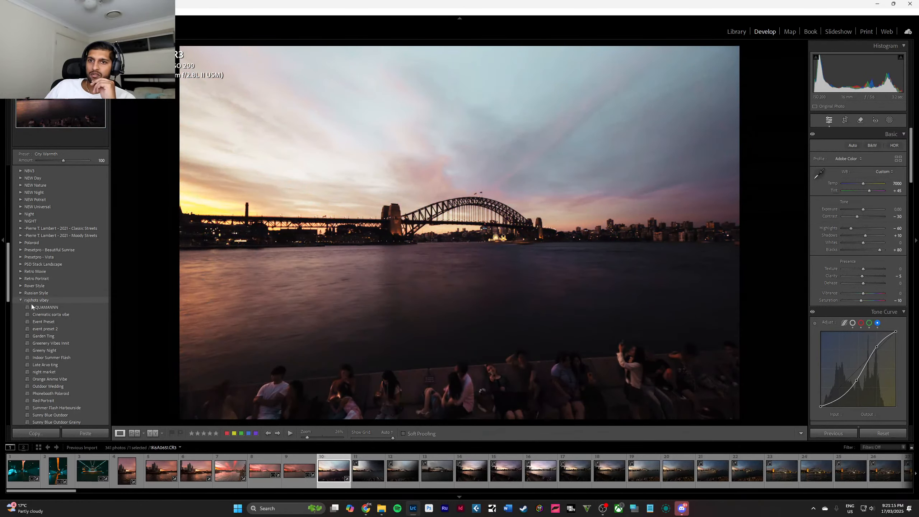
scroll(73, 312, down, 3)
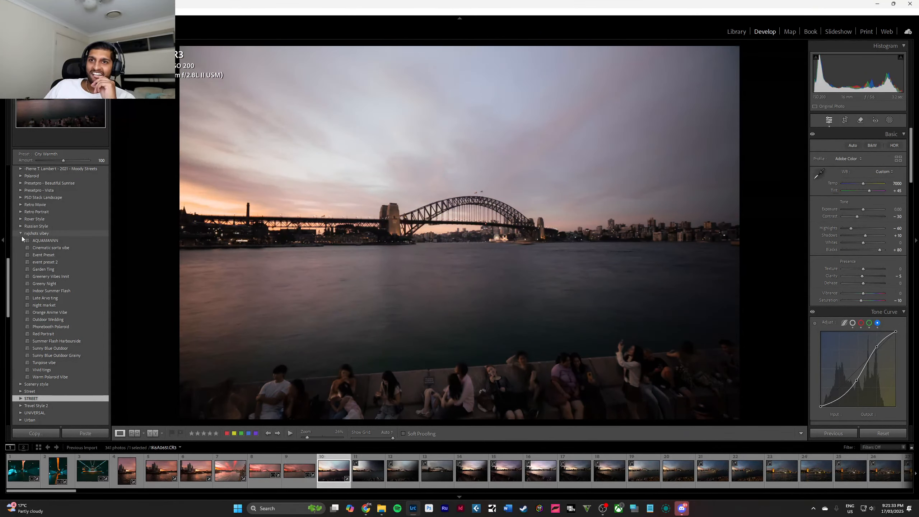
click(19, 234)
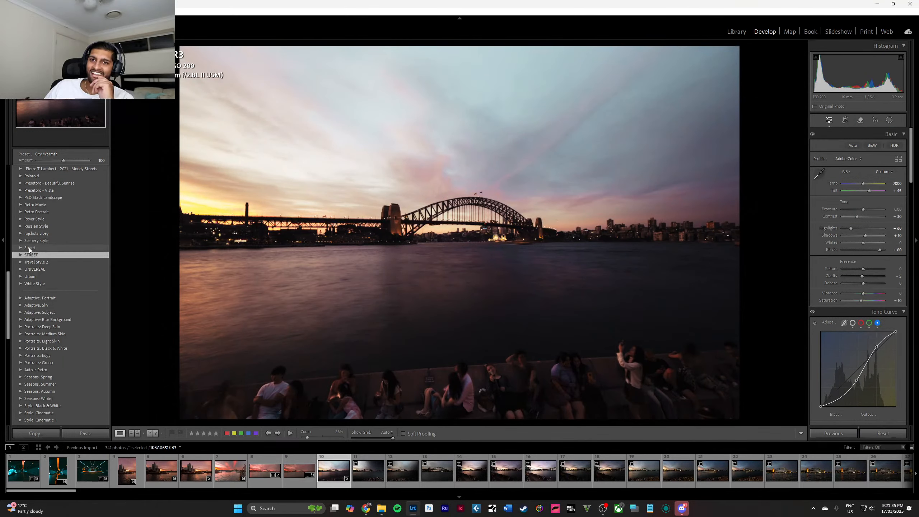
scroll(29, 249, up, 3)
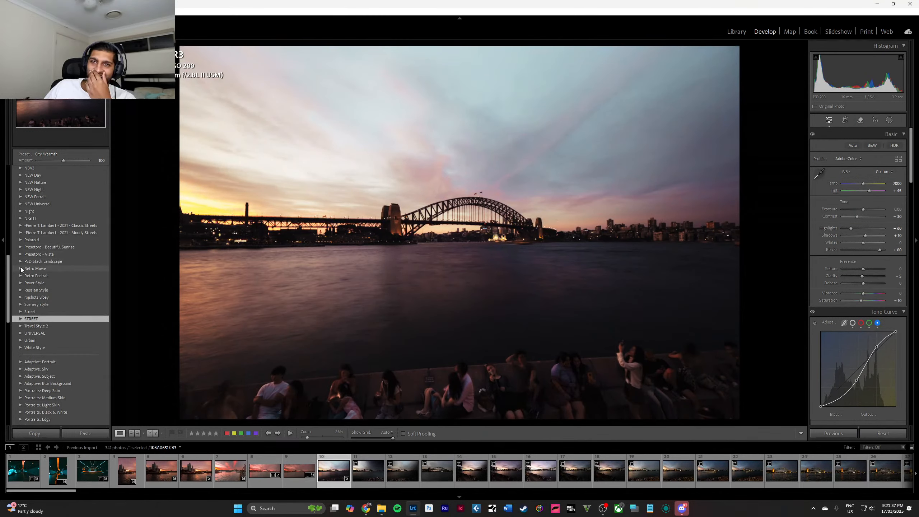
scroll(20, 268, up, 3)
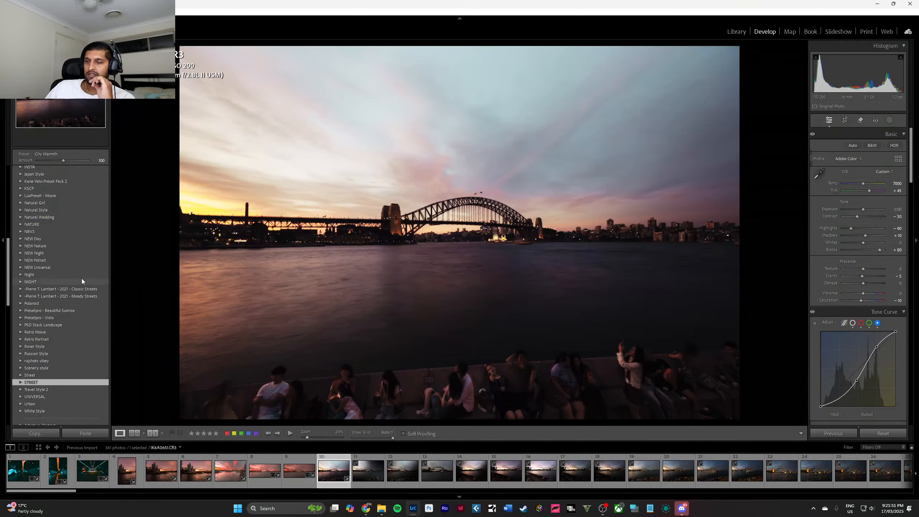
scroll(82, 279, up, 5)
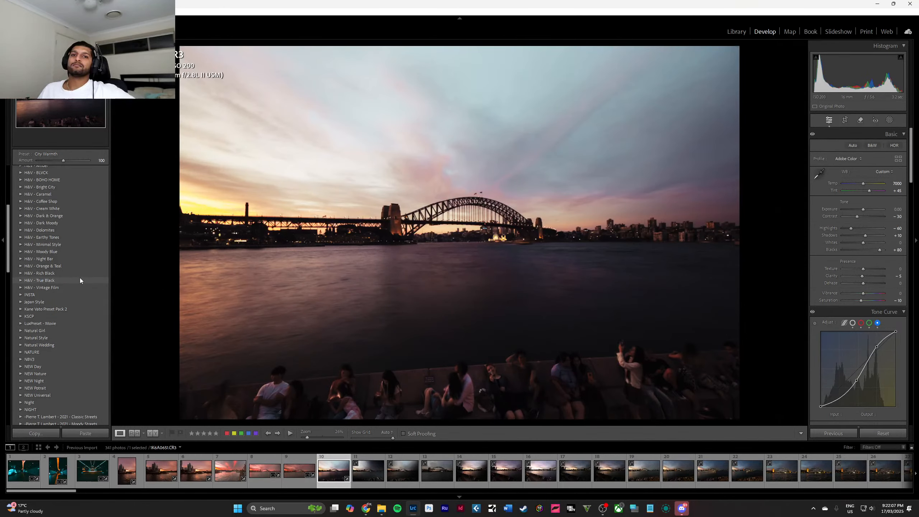
Preview presets from the Moody Blue, Night Bar, Orange & Teal and Vintage Film groups on the bridge photo.
click(20, 253)
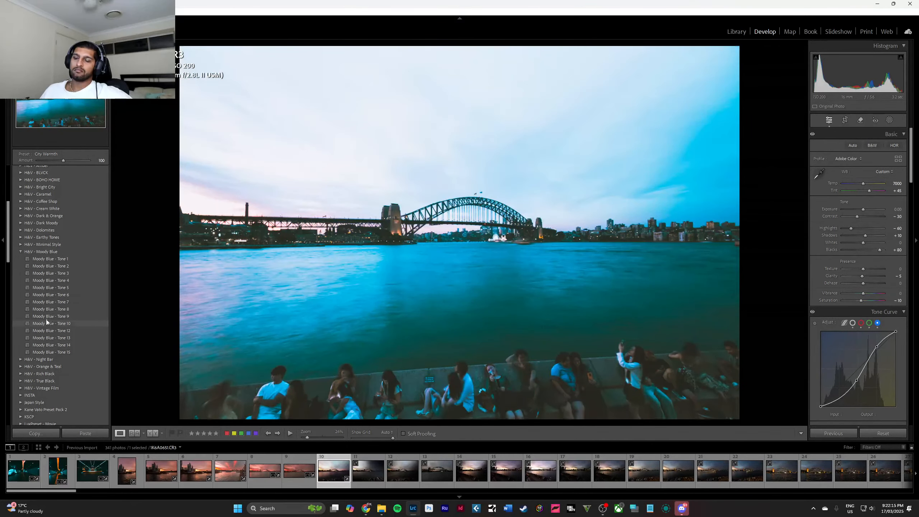
click(20, 252)
click(20, 258)
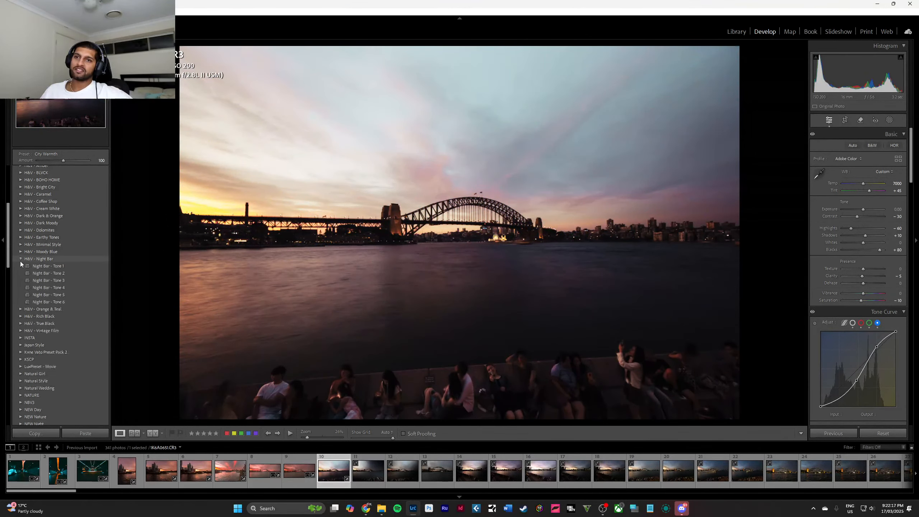
click(20, 260)
click(20, 265)
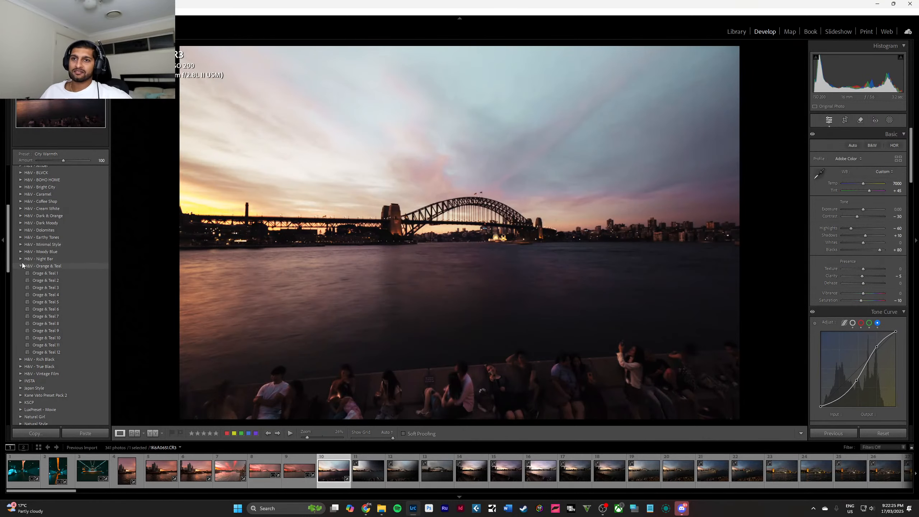
click(20, 266)
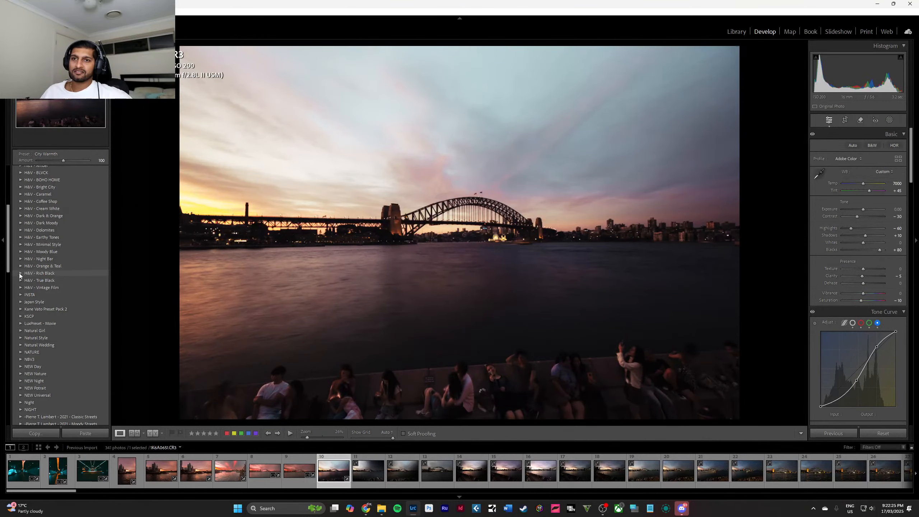
click(20, 287)
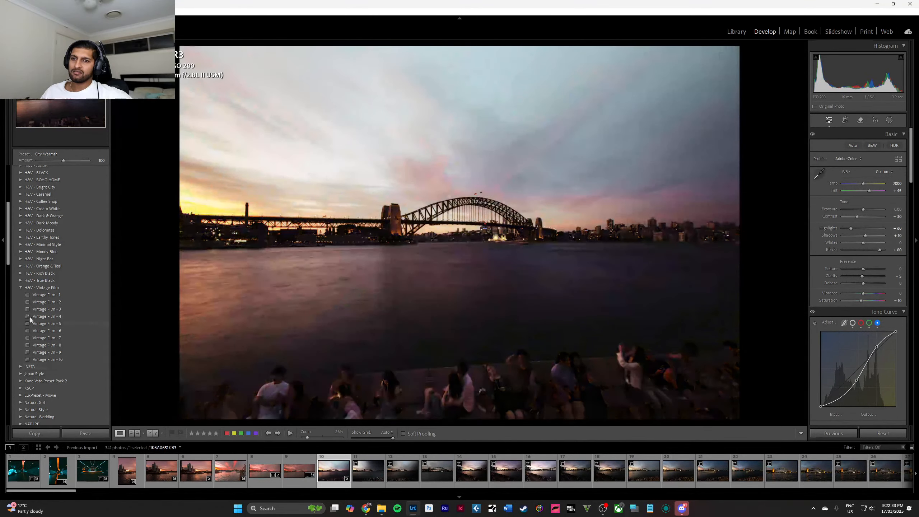
Preview the Tone presets of the INSTA group on the bridge photo.
click(20, 288)
click(21, 295)
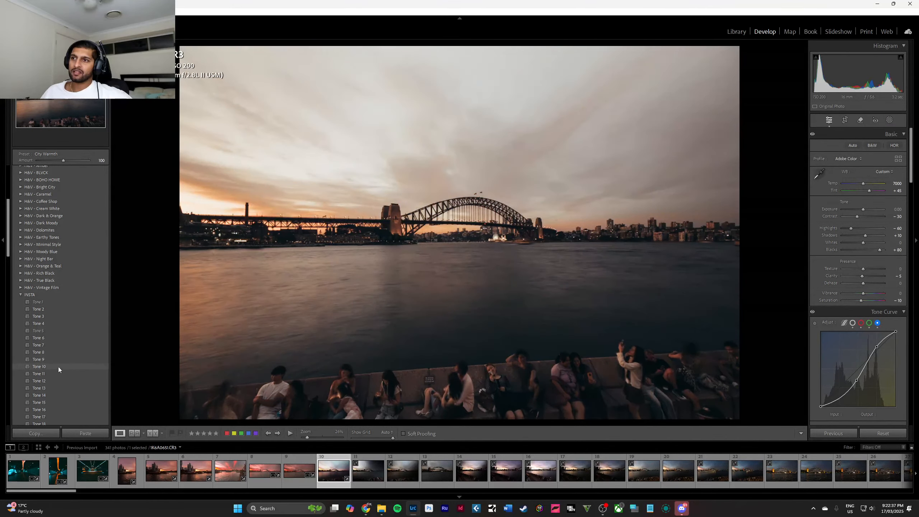
scroll(57, 372, down, 5)
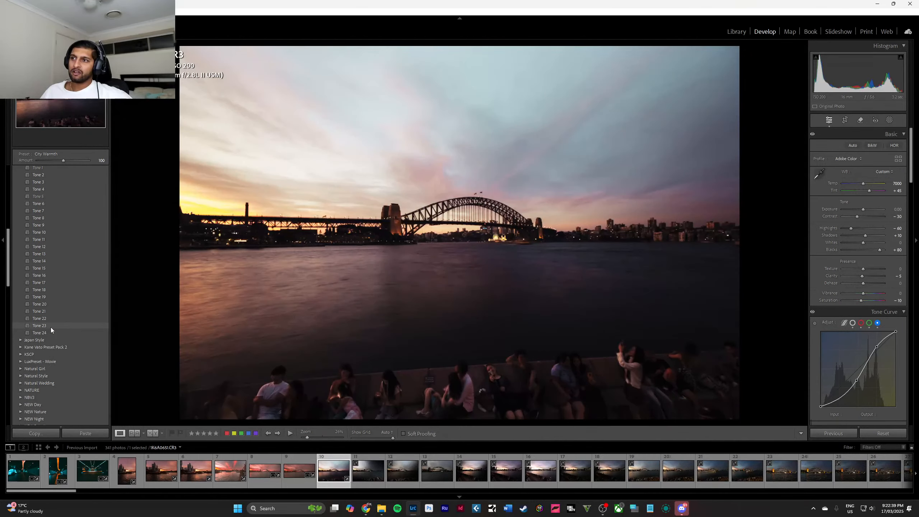
scroll(50, 328, down, 3)
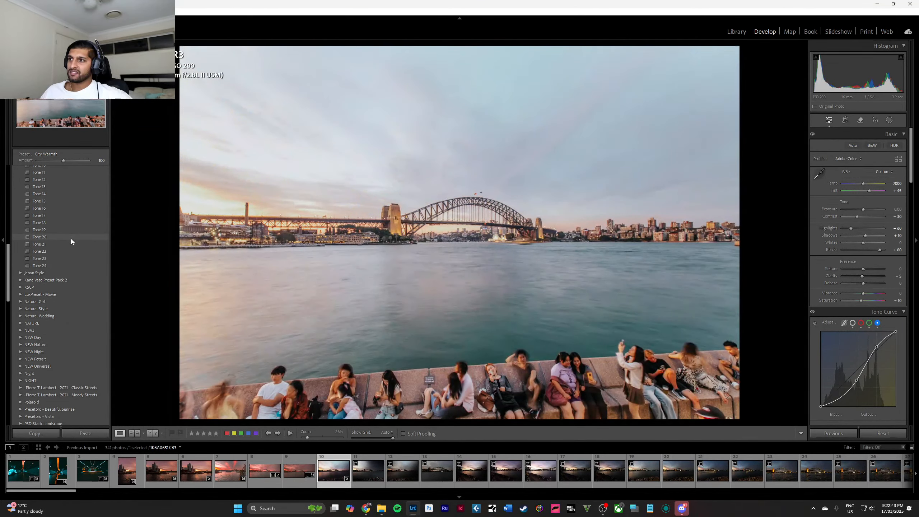
scroll(43, 225, up, 6)
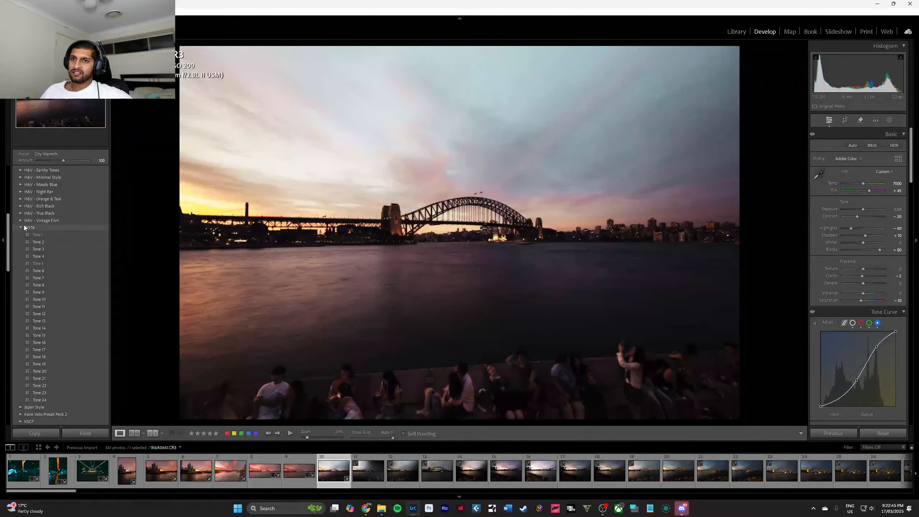
click(21, 226)
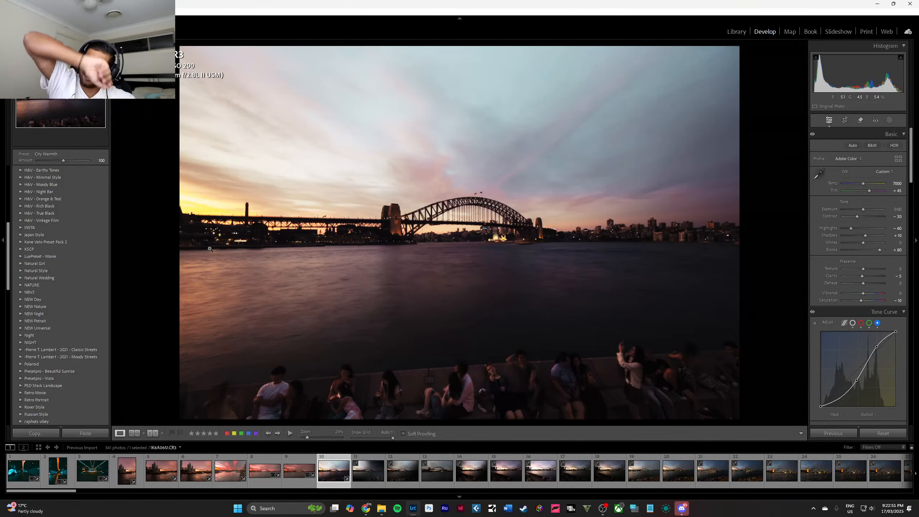
Preview the Retro Movie presets on the bridge photo and look over the remaining preset groups.
click(18, 393)
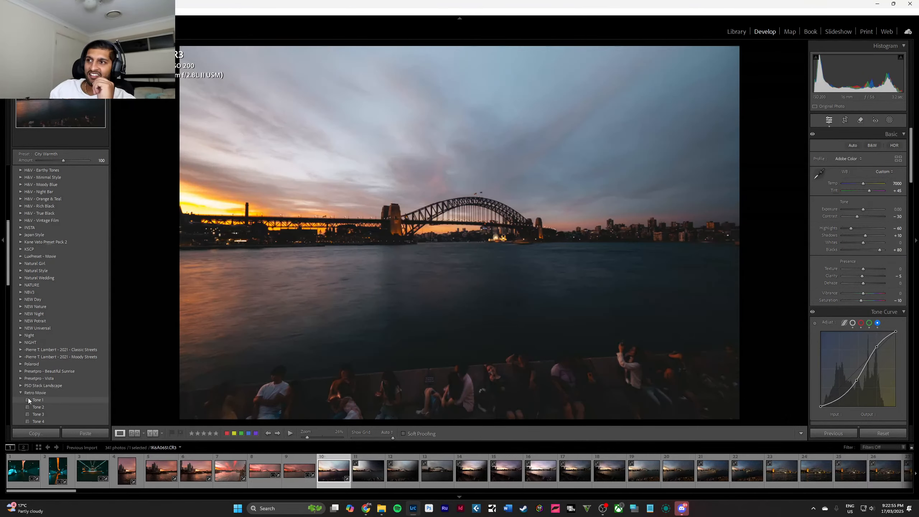
scroll(42, 394, down, 3)
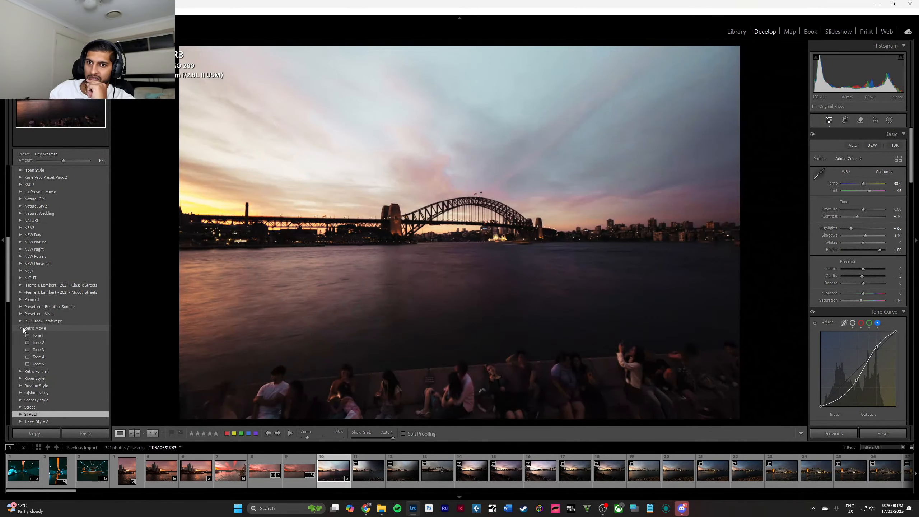
click(21, 327)
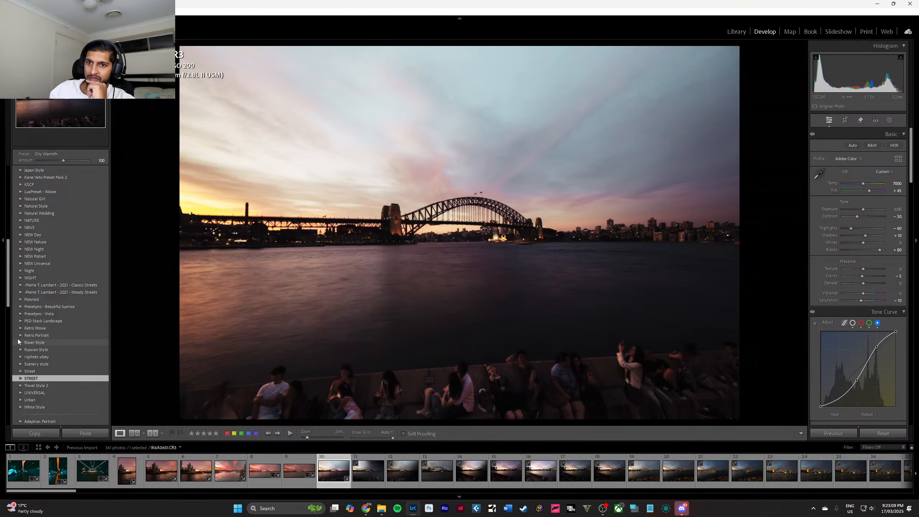
scroll(17, 334, down, 3)
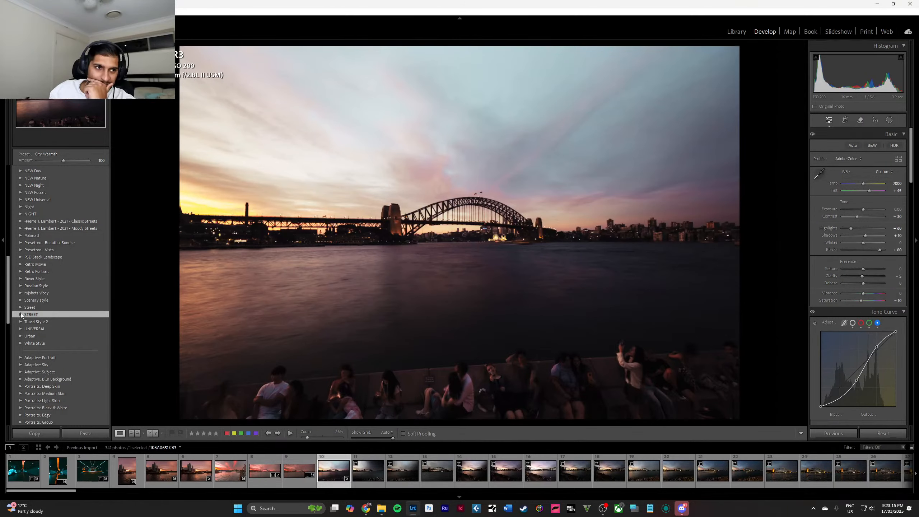
Show the options for creating, importing and managing presets.
scroll(42, 292, up, 10)
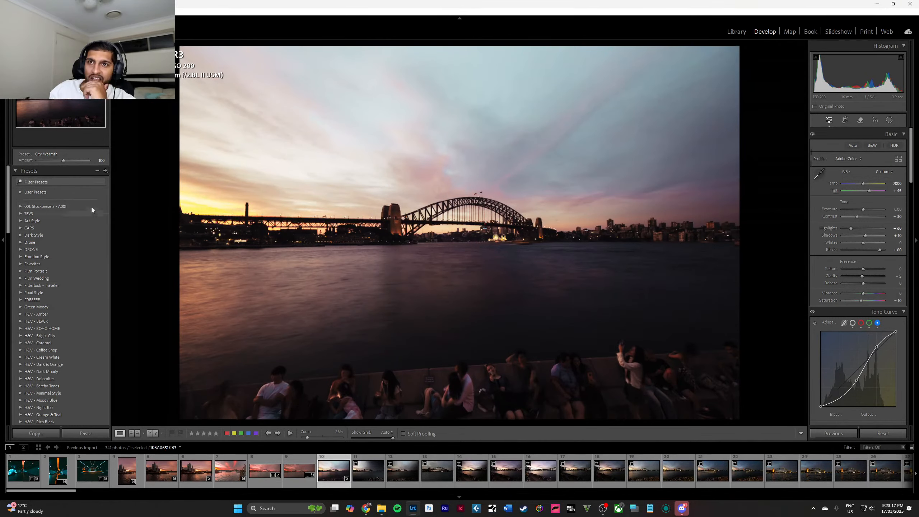
click(105, 171)
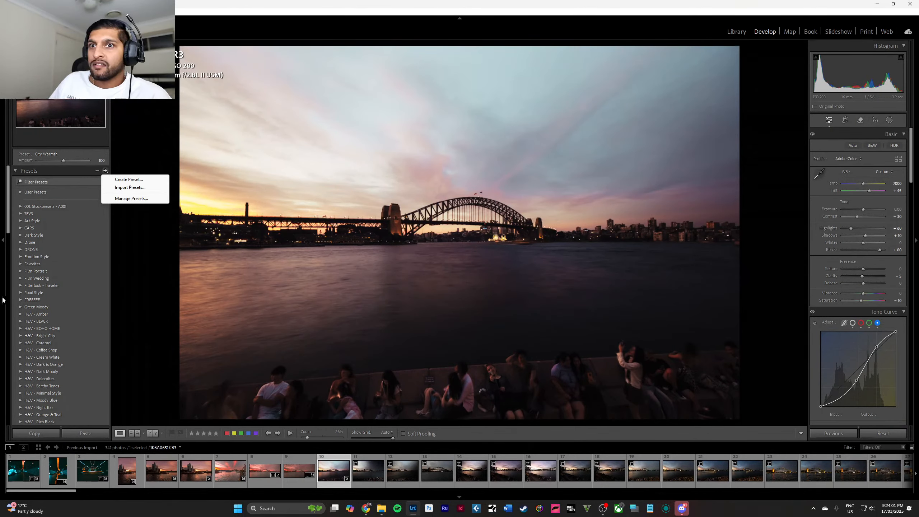
click(54, 286)
Preview the night presets of the NBV3 group on the bridge photo.
scroll(54, 286, down, 5)
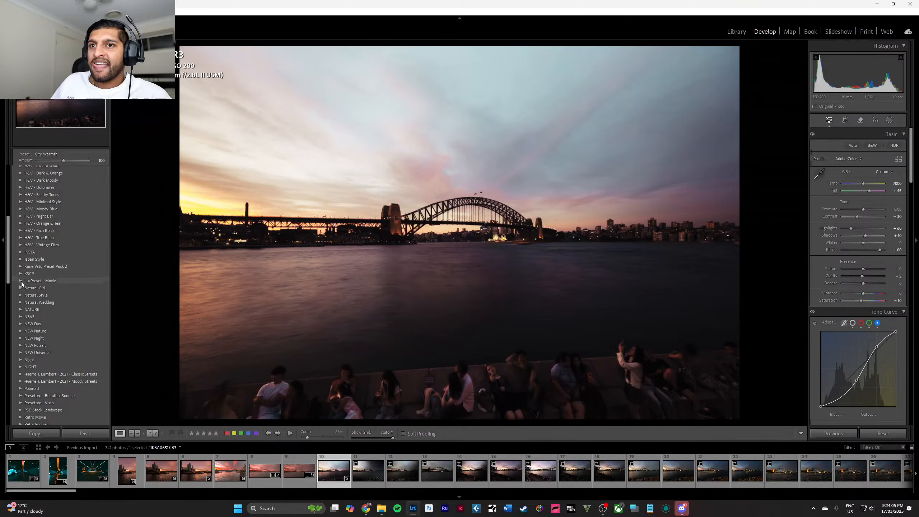
scroll(22, 299, down, 2)
click(20, 254)
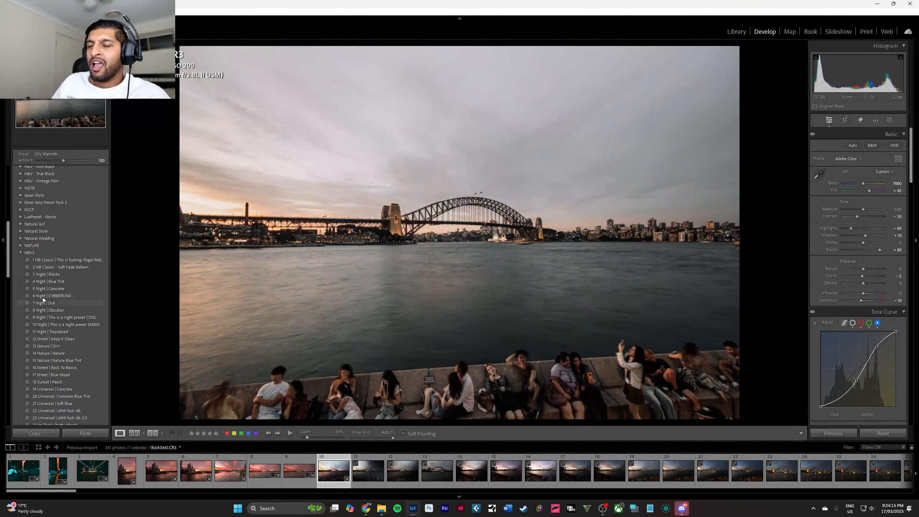
click(21, 252)
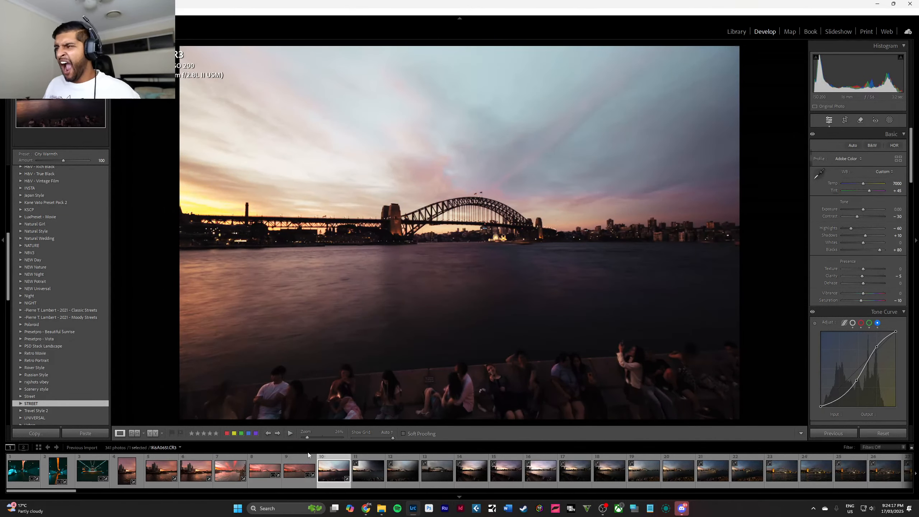
Revert the bridge photo to its import state through the edit history, discarding the City Warmth preset.
click(298, 474)
click(332, 473)
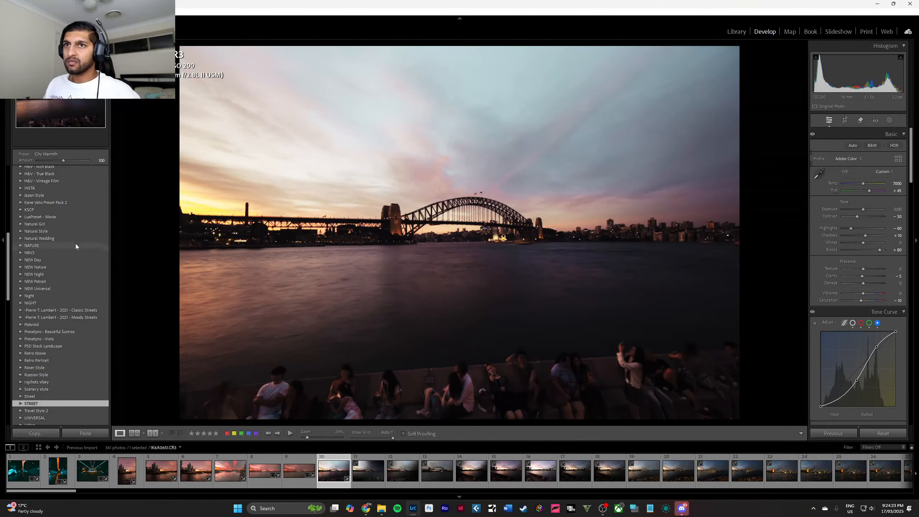
scroll(62, 231, up, 10)
click(22, 170)
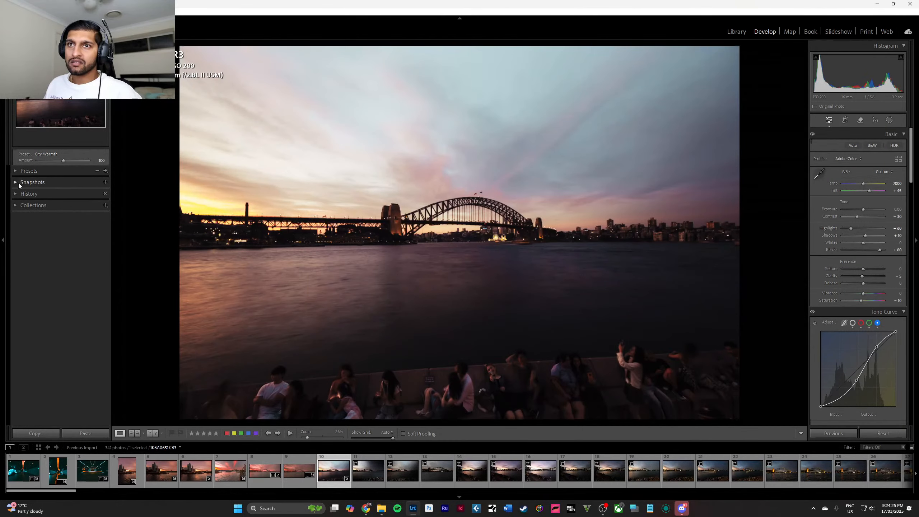
click(15, 194)
click(33, 210)
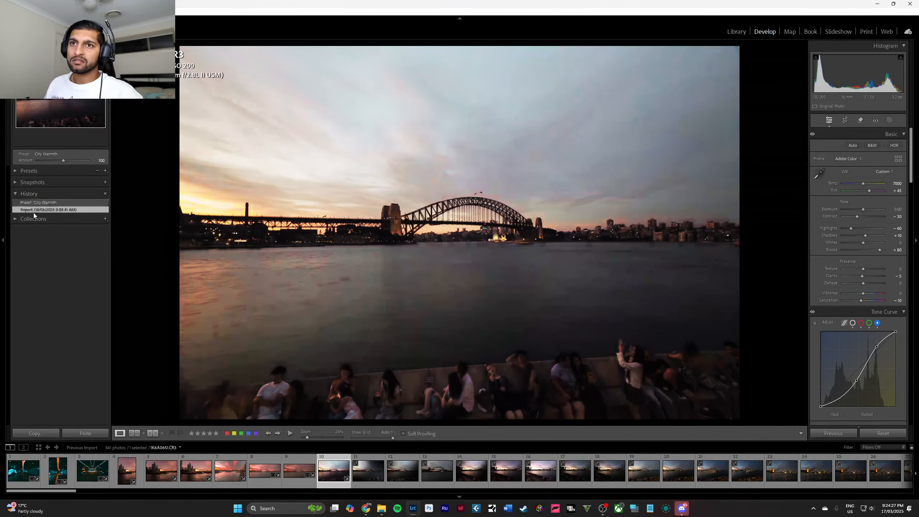
click(15, 195)
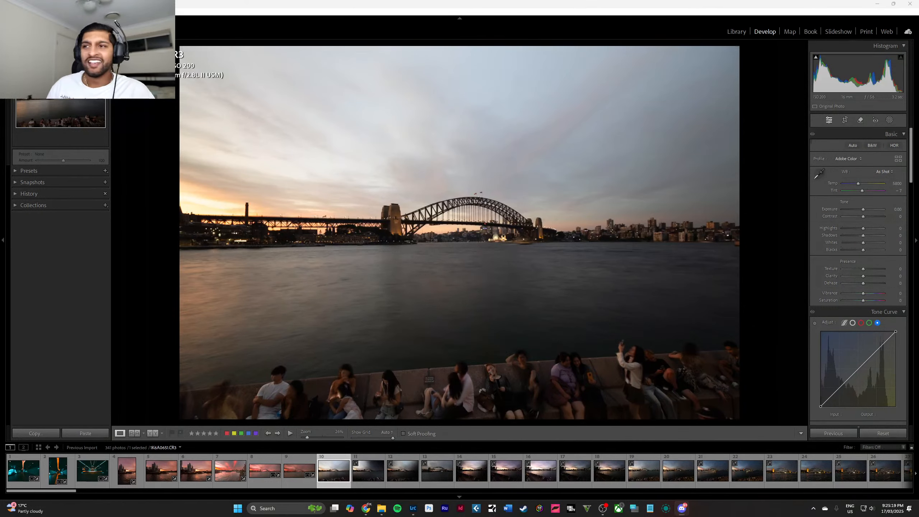
Look through the imported photos for the next one to edit, viewing the closer night shot of the bridge.
scroll(419, 483, down, 5)
click(419, 483)
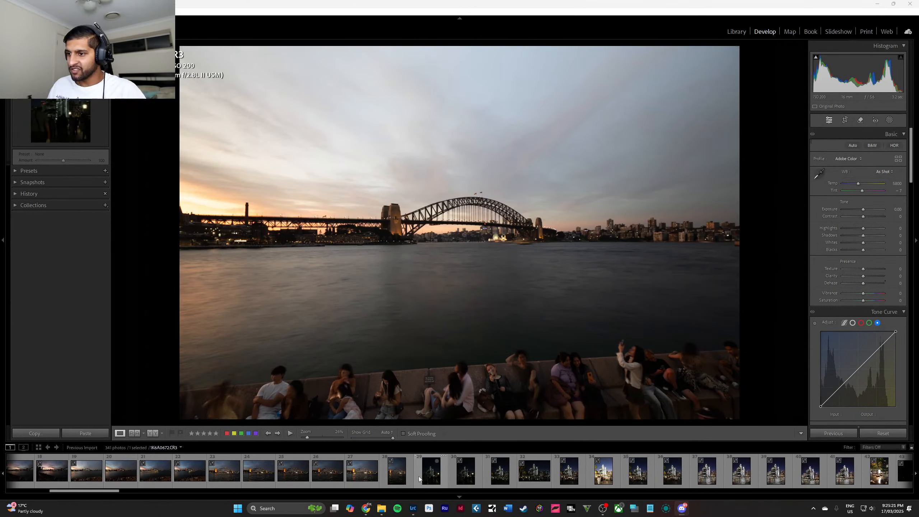
scroll(419, 479, down, 8)
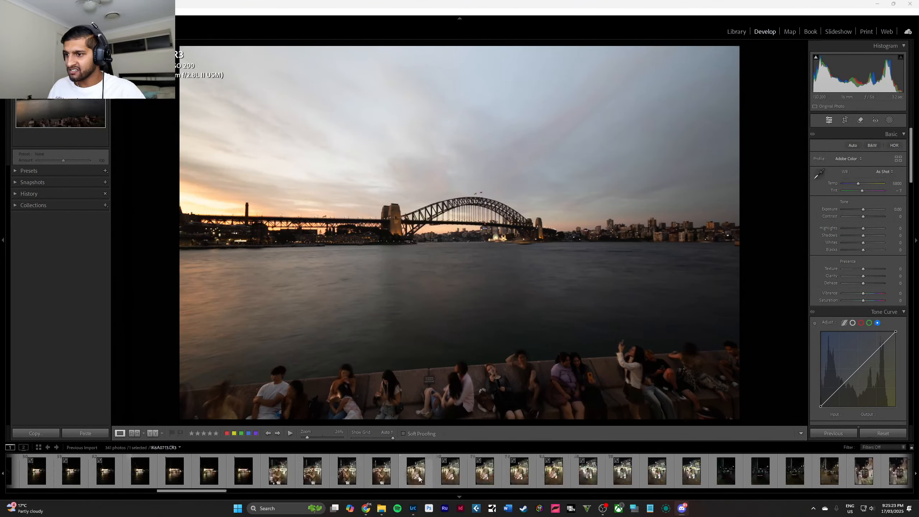
scroll(419, 478, down, 4)
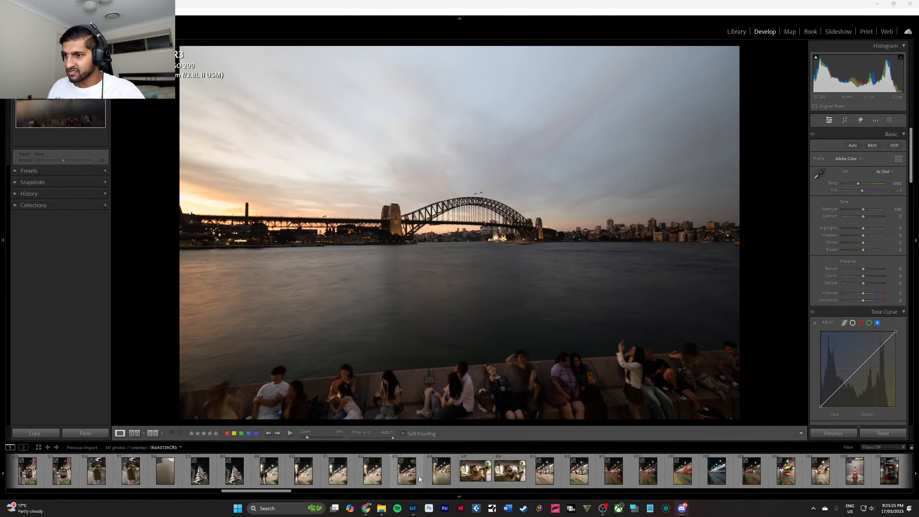
scroll(418, 477, up, 12)
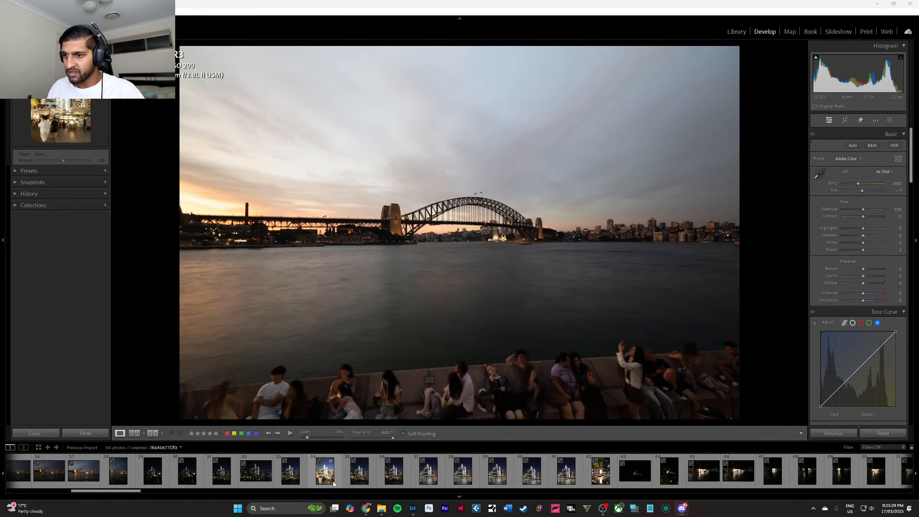
click(265, 478)
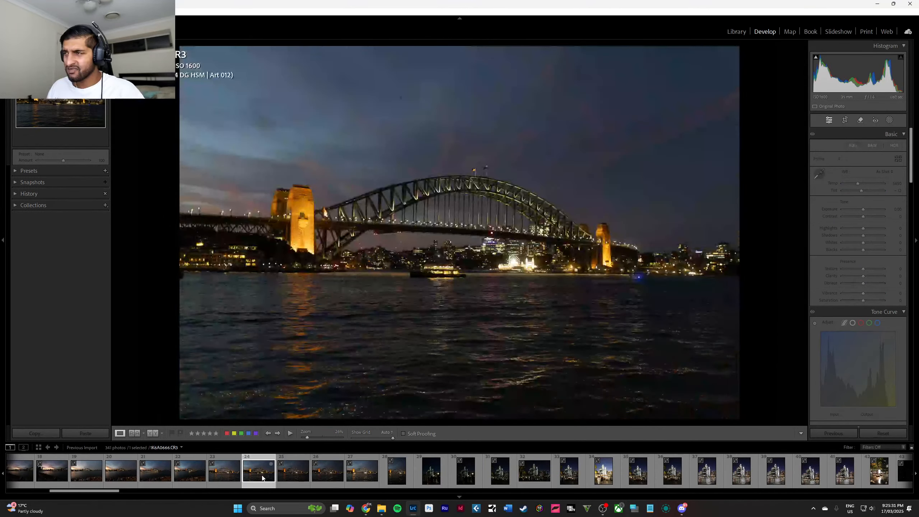
scroll(321, 476, down, 4)
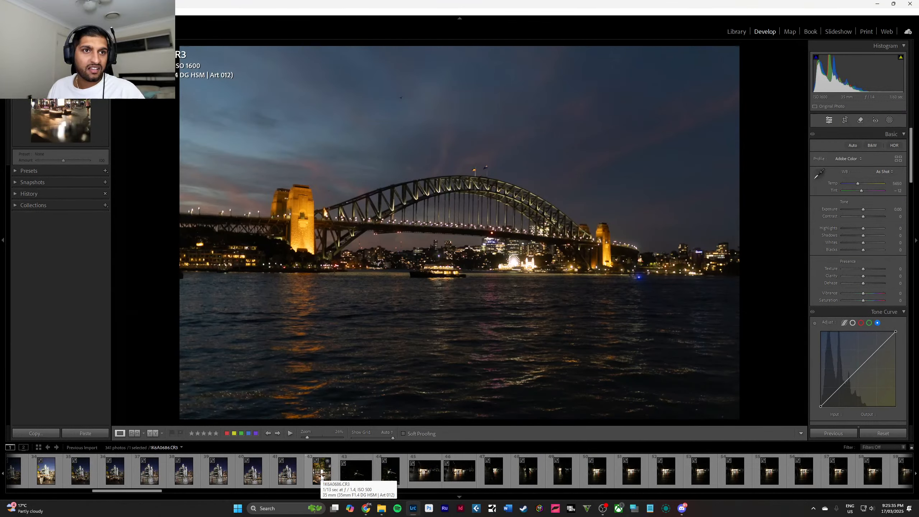
scroll(321, 476, up, 6)
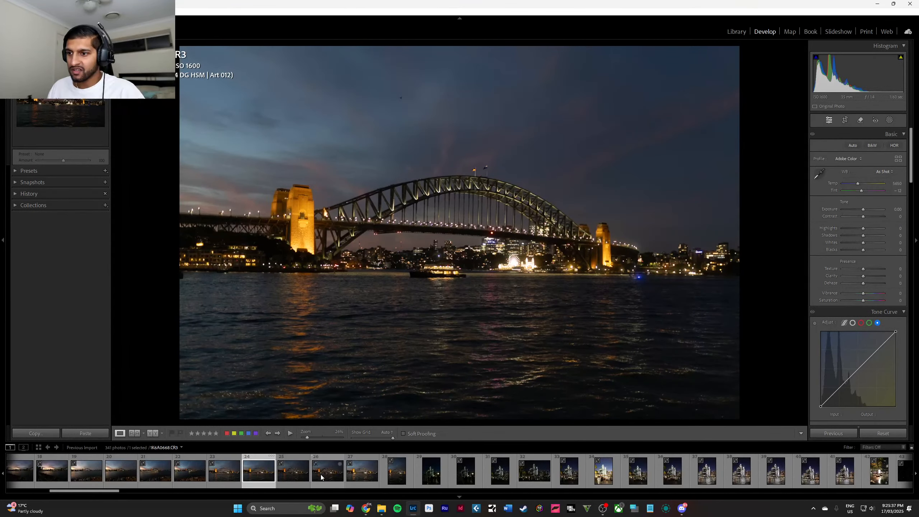
scroll(320, 474, down, 2)
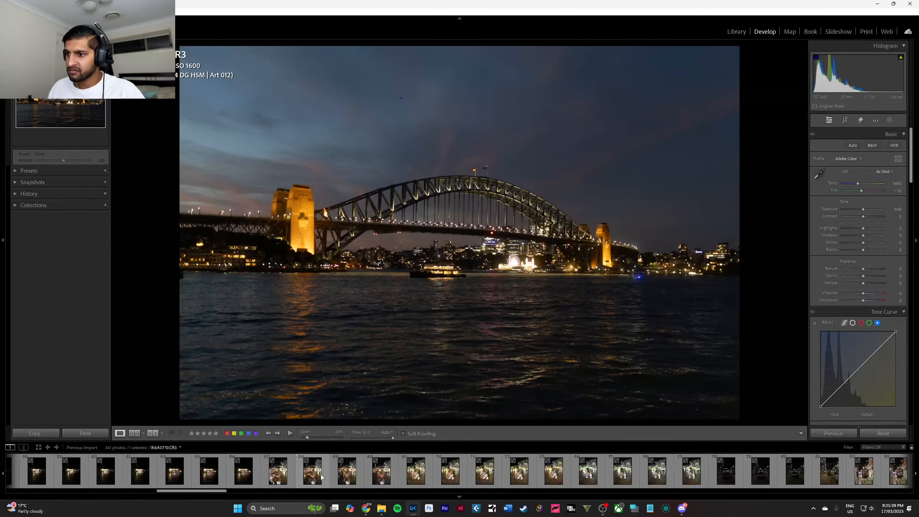
scroll(321, 474, up, 4)
scroll(321, 474, down, 4)
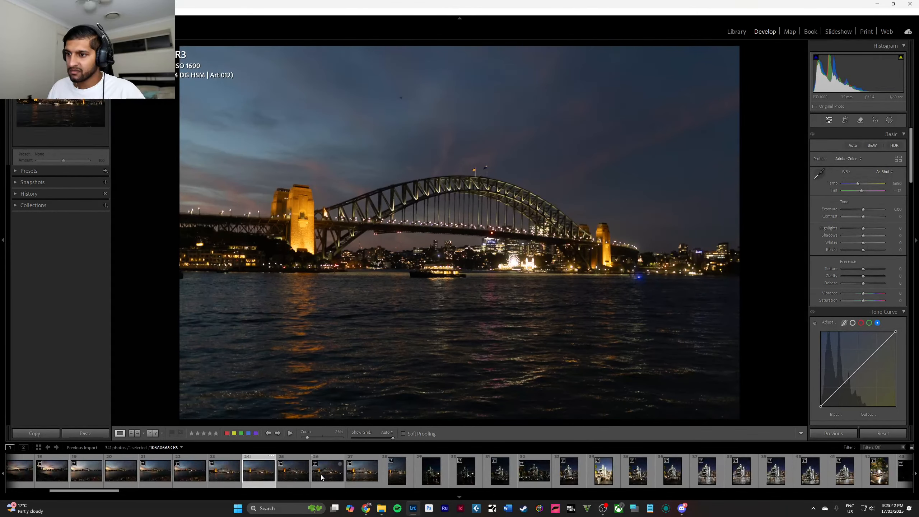
Compare the neighbouring dusk long exposures of the bridge and select the one with the boat's light streak in front.
click(187, 472)
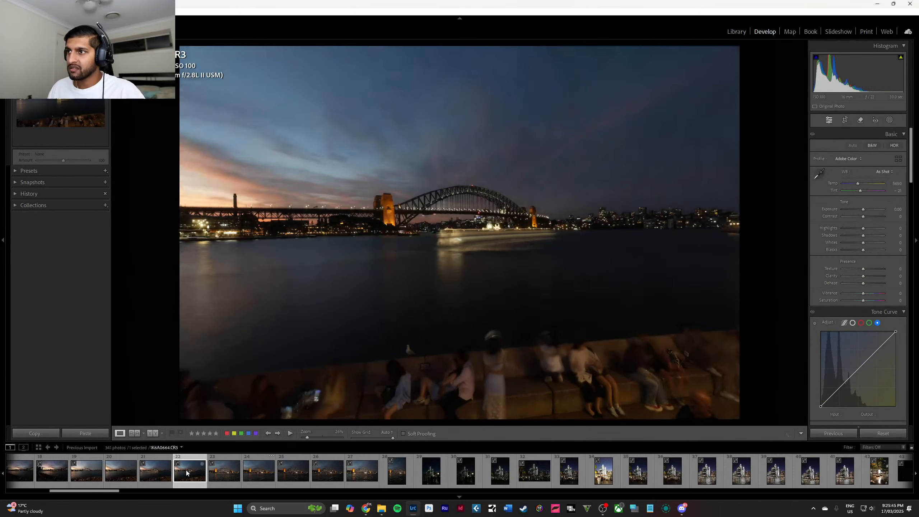
click(167, 478)
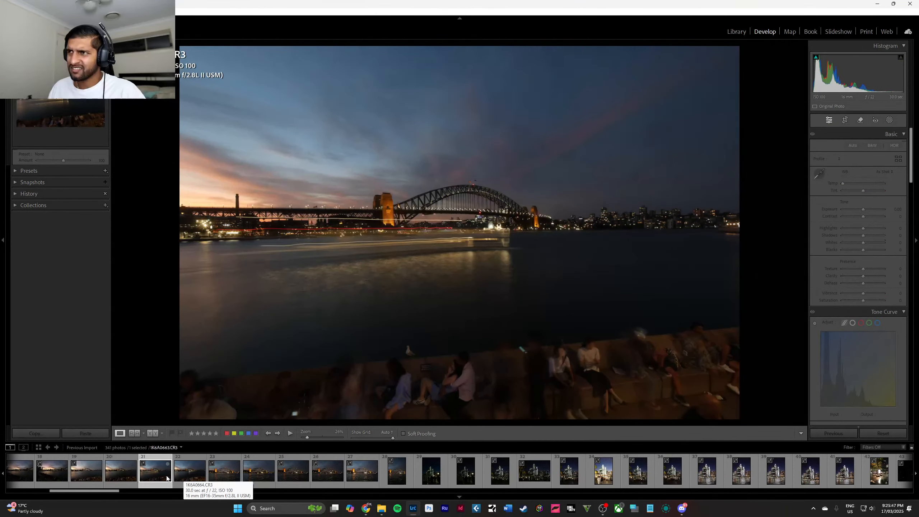
click(129, 473)
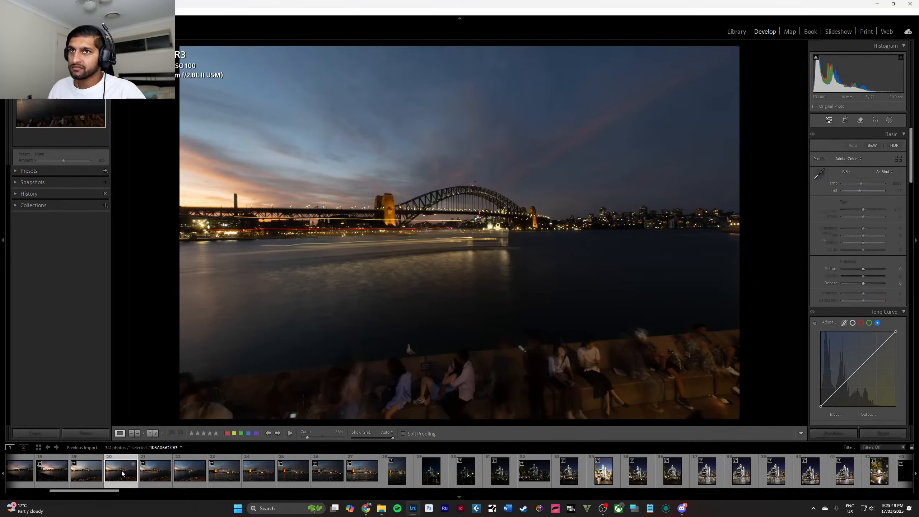
click(153, 471)
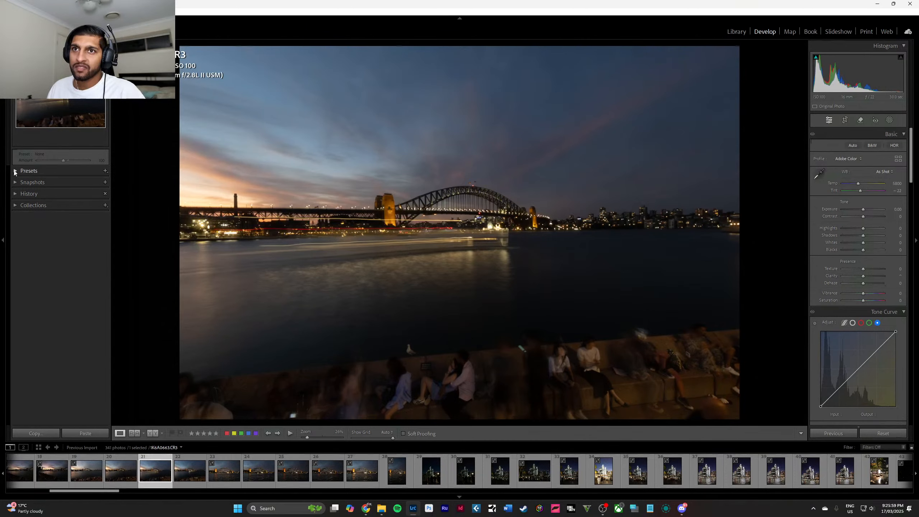
click(15, 174)
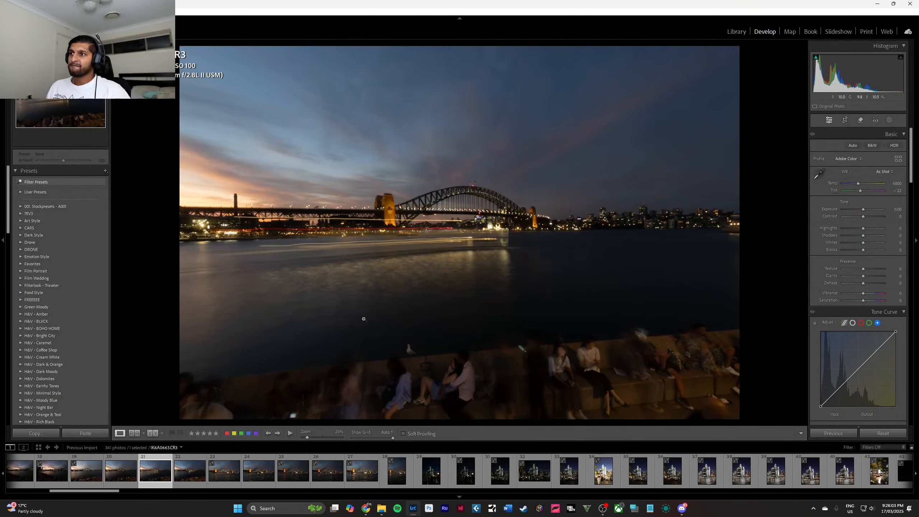
click(123, 480)
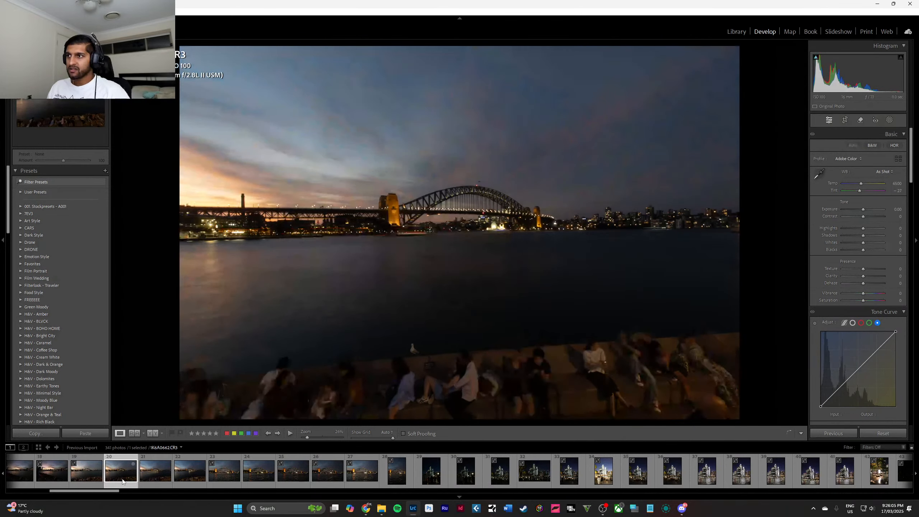
key(Left)
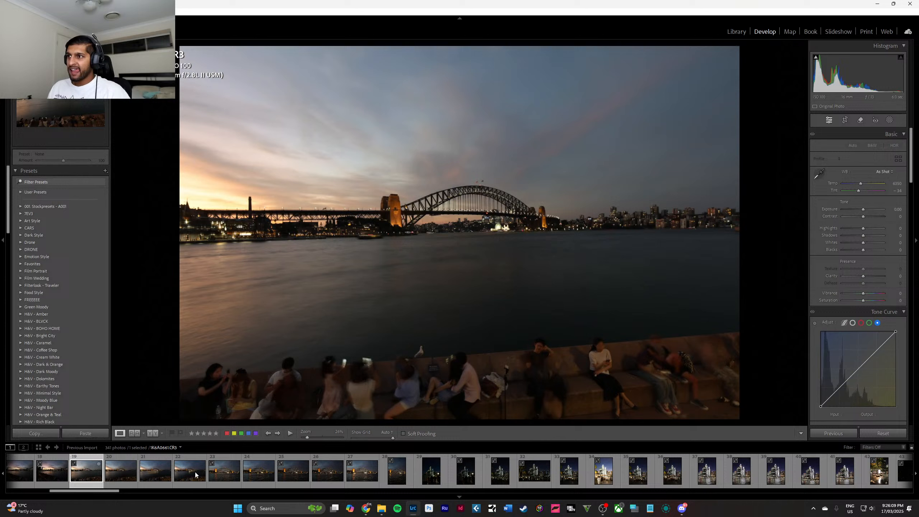
click(196, 475)
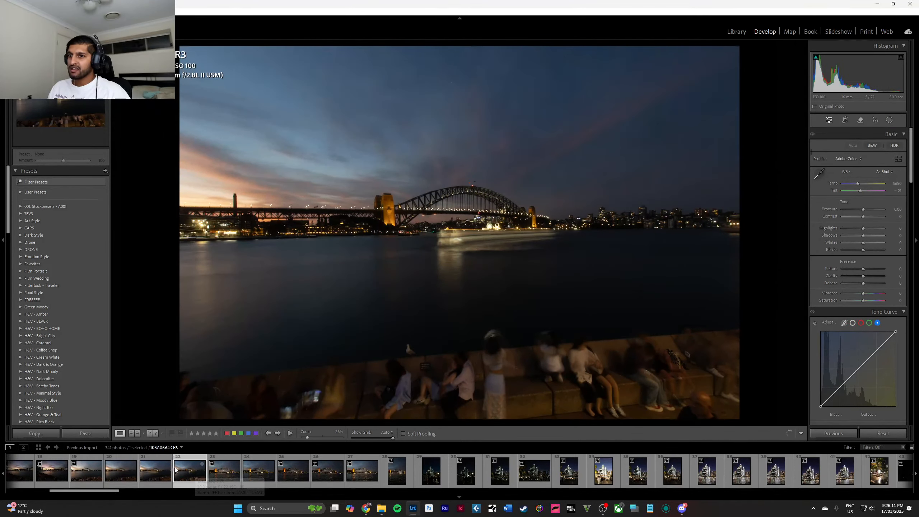
Compare the neighbouring long exposure, return to the boat light-streak photo, and preview the H&V - Rich Black presets on it.
key(Left)
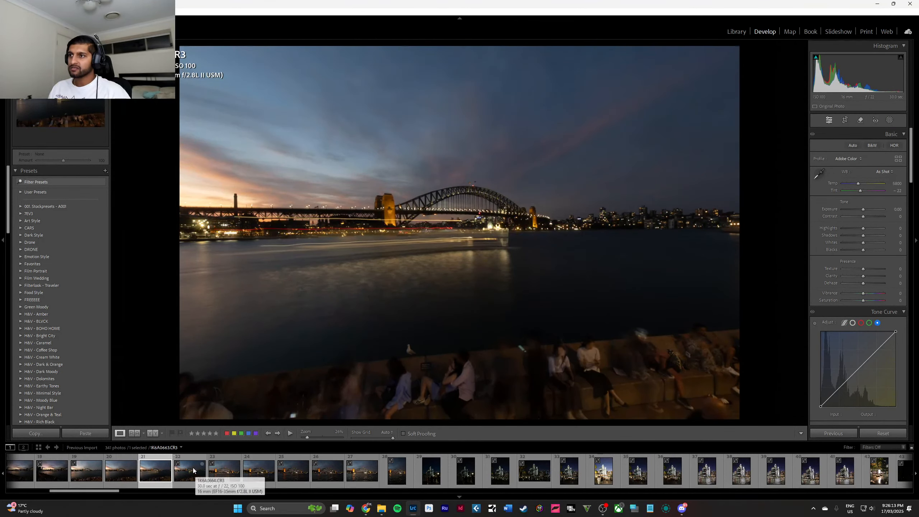
click(193, 471)
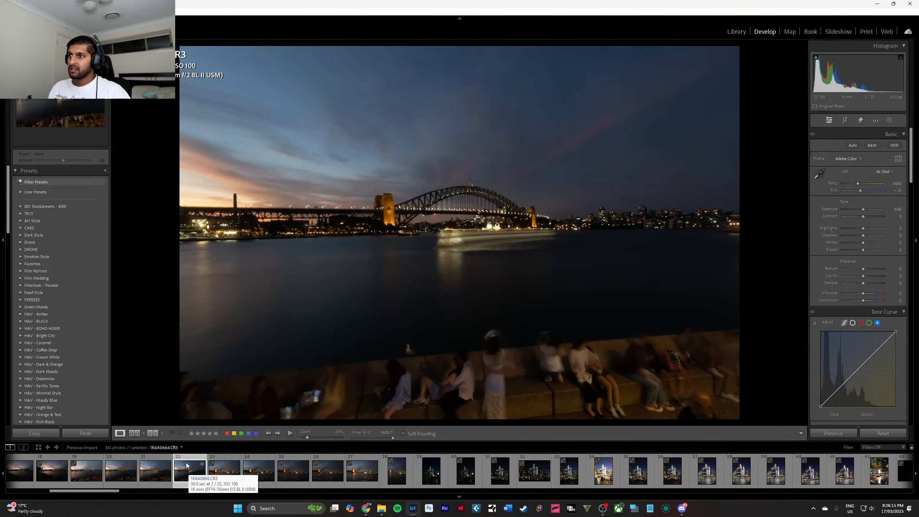
scroll(28, 290, down, 5)
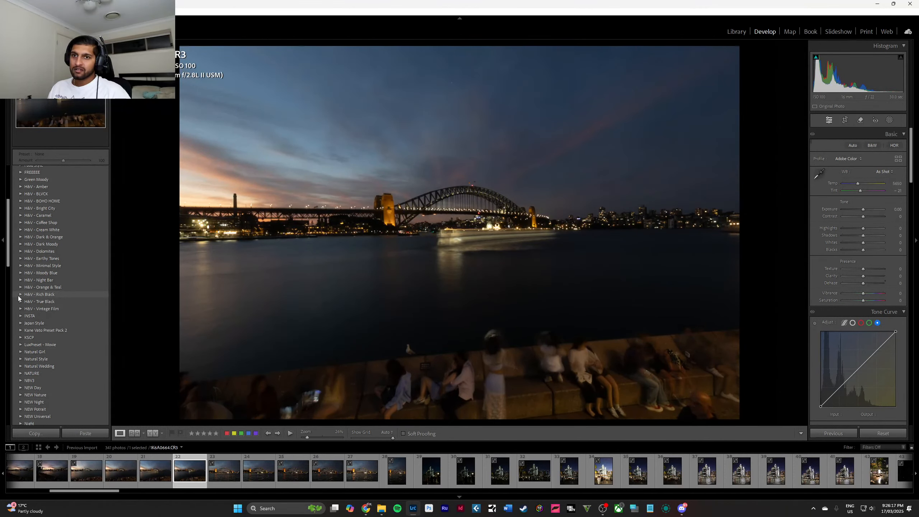
click(20, 295)
mouse_move(70, 301)
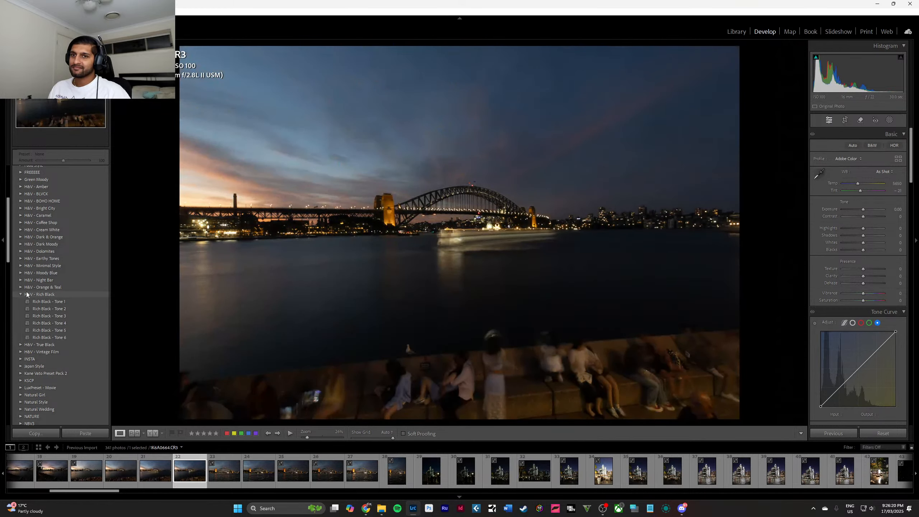
Apply the Orage & Teal 6 preset from the H&V - Orange & Teal group to the bridge photo.
click(20, 294)
click(20, 287)
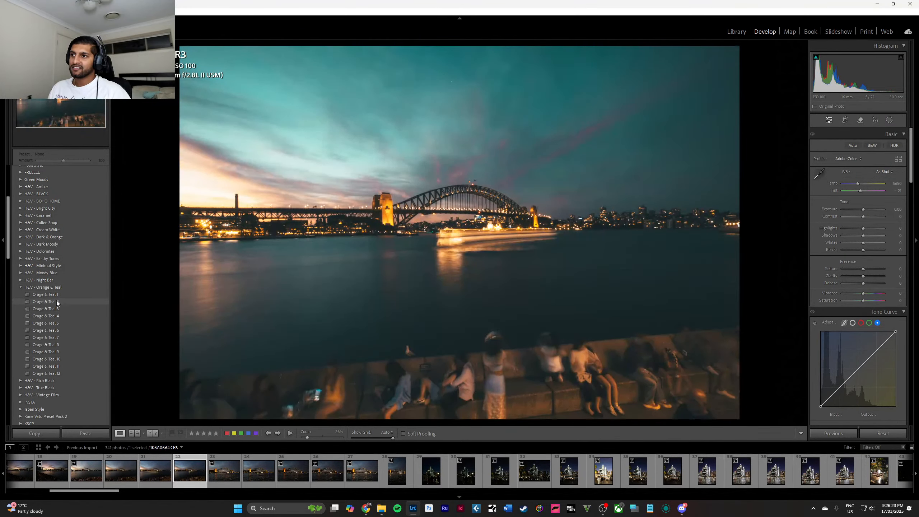
mouse_move(56, 300)
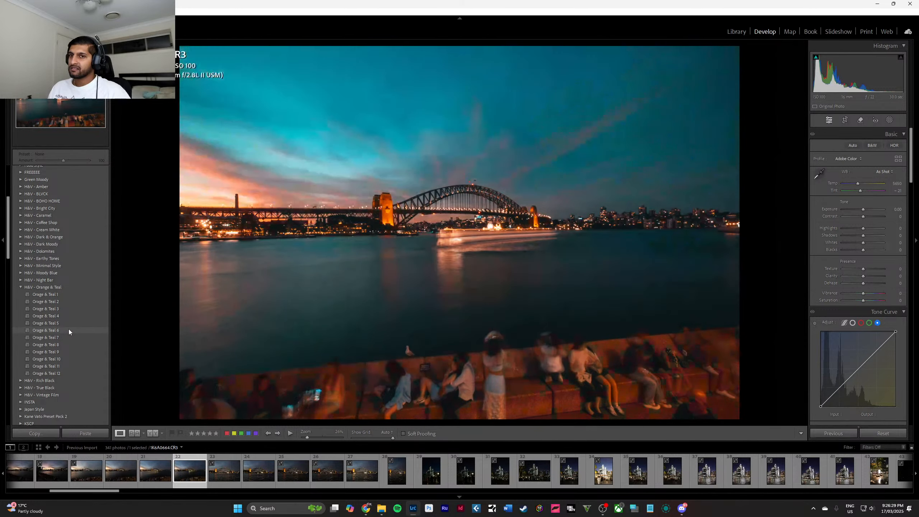
click(68, 331)
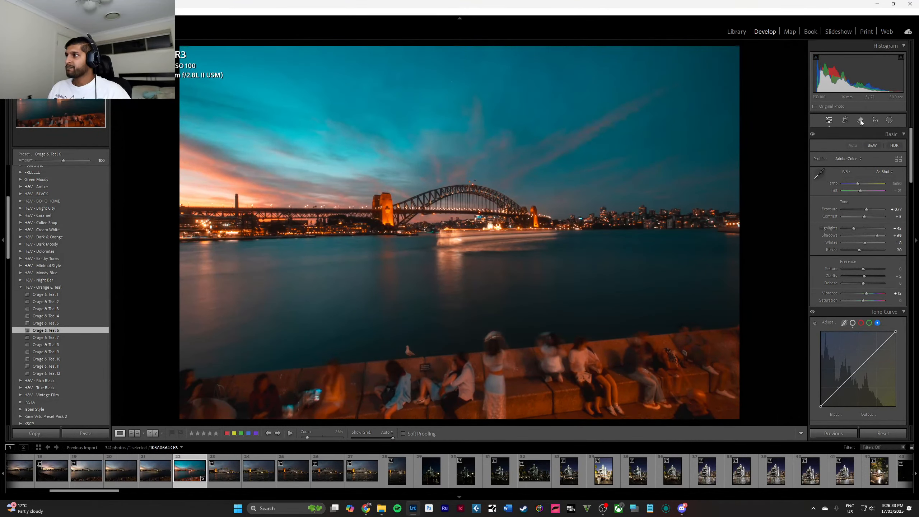
Crop the bridge photo to 21 x 9, shifting and slightly tightening the frame to cut out the people along the waterfront.
click(844, 120)
click(882, 146)
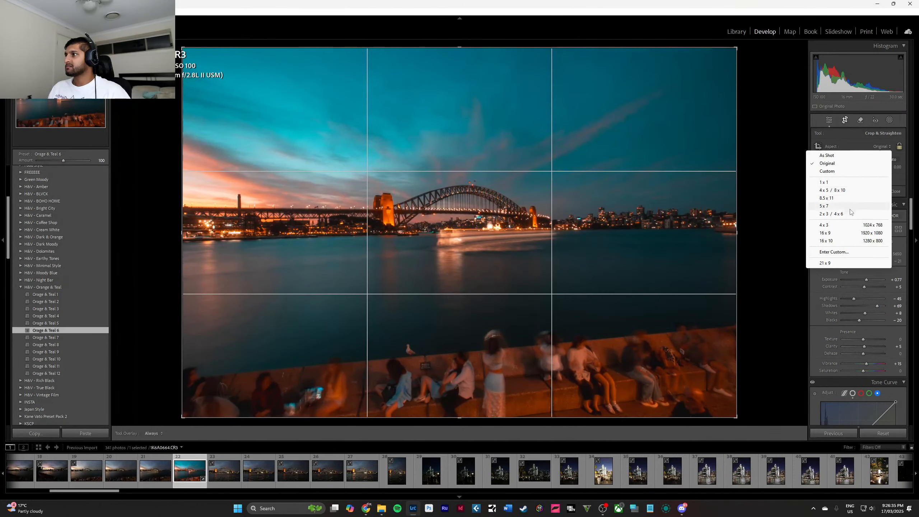
click(826, 263)
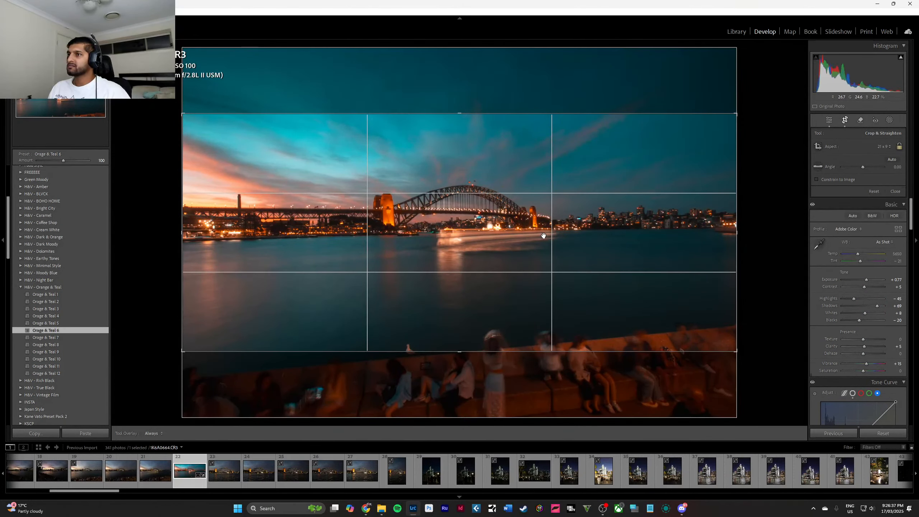
drag(544, 240, 544, 248)
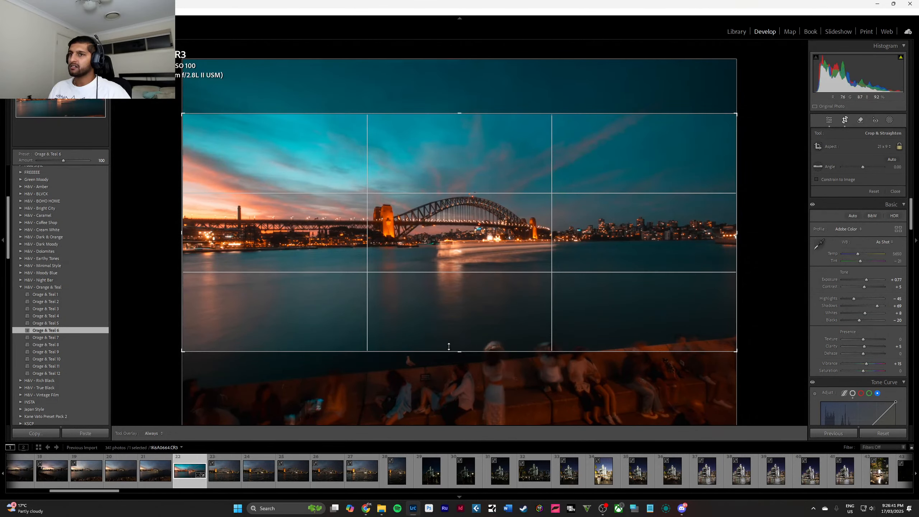
drag(447, 347, 448, 344)
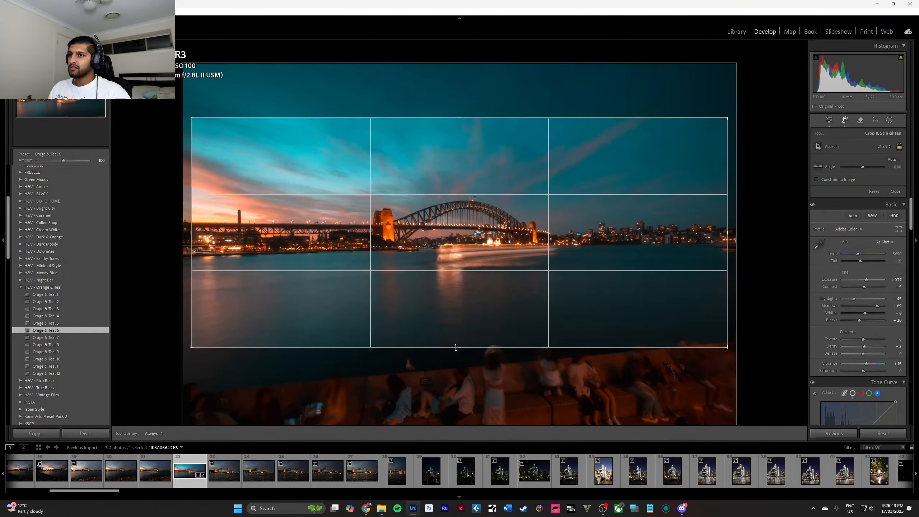
click(896, 191)
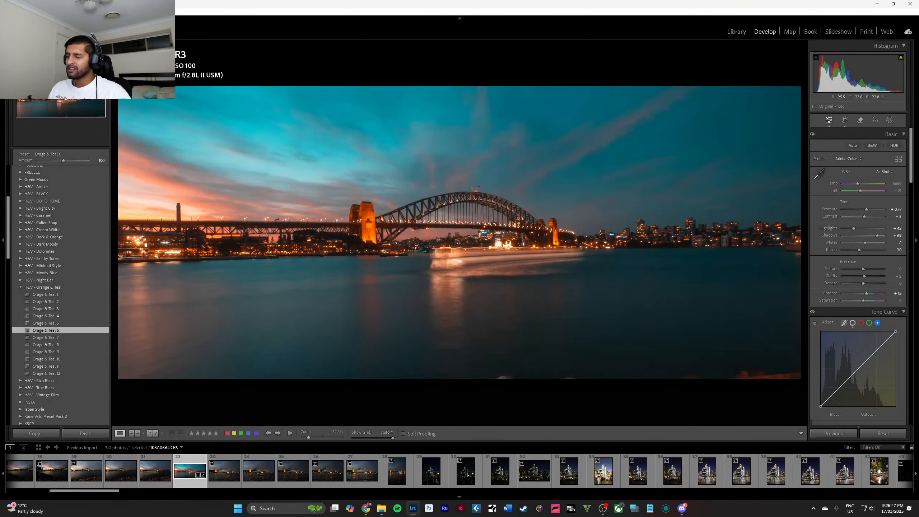
In the Color Mixer, set the orange hue to -23 and saturation to +12, and reset the green saturation to 0.
scroll(869, 210, down, 5)
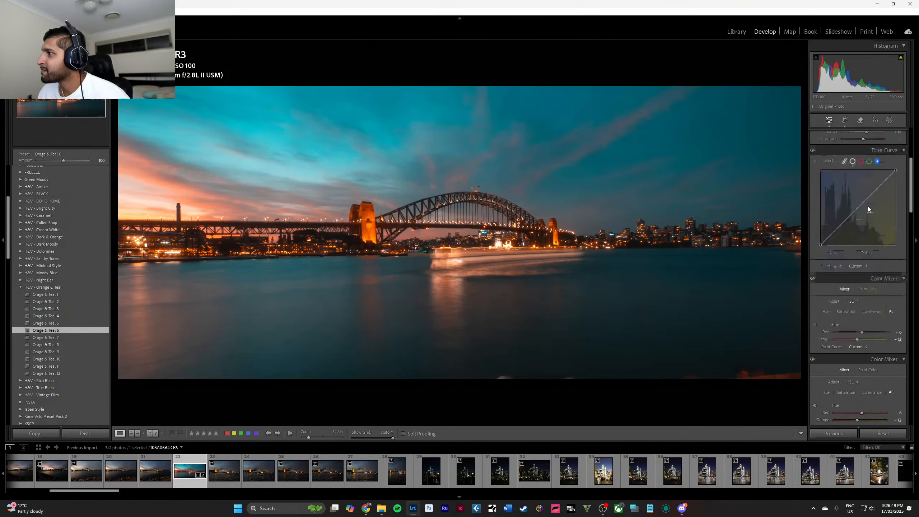
scroll(868, 210, down, 2)
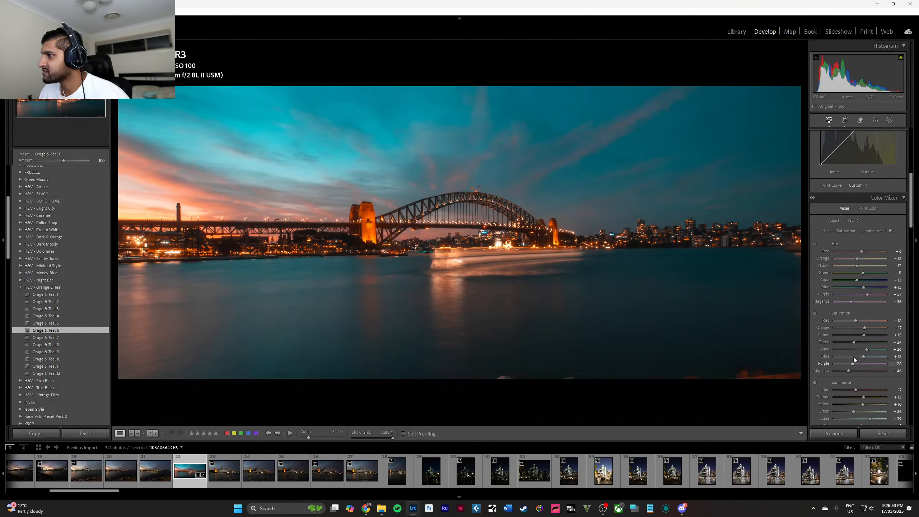
mouse_move(859, 259)
mouse_down()
mouse_move(868, 260)
mouse_move(856, 265)
mouse_up()
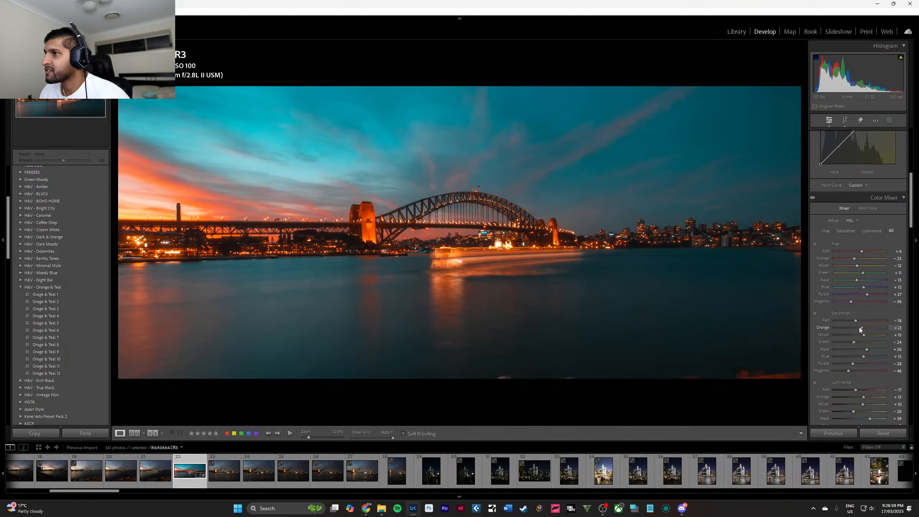
drag(859, 328, 863, 328)
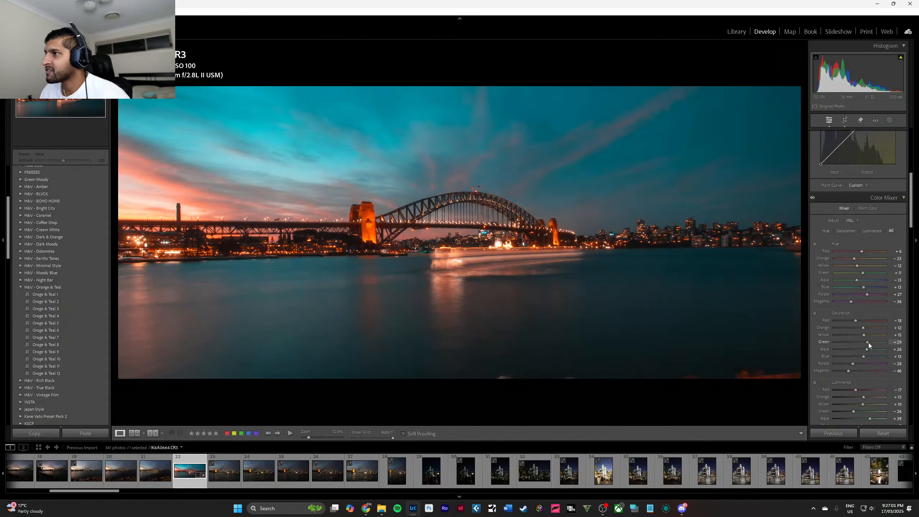
double_click(863, 344)
Set the Color Mixer luminance to red -10, orange +5, yellow -13, green -22 and aqua -8.
scroll(872, 353, down, 3)
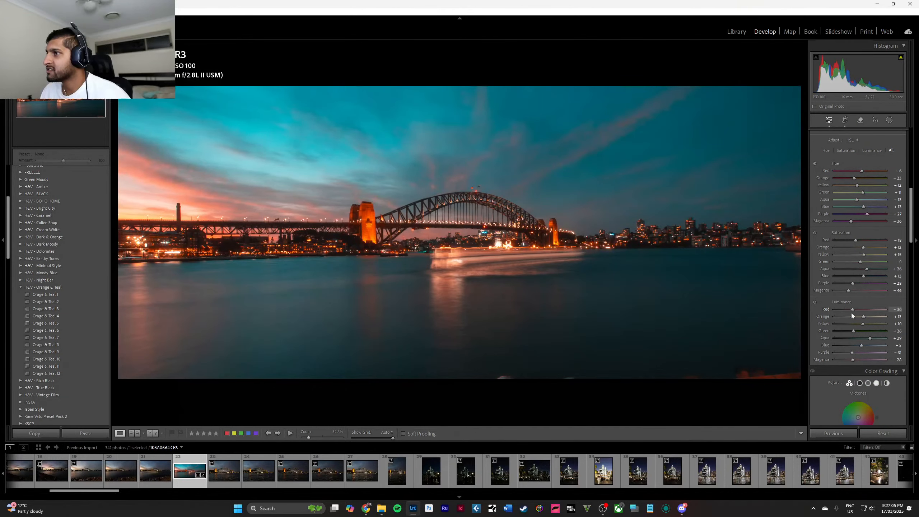
drag(860, 314, 859, 335)
click(853, 329)
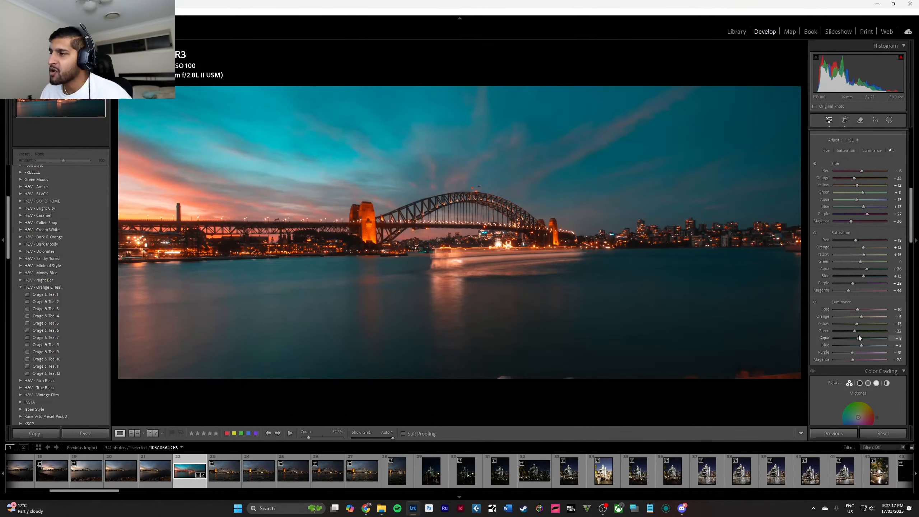
Compare the edited bridge photo with its before version.
scroll(864, 331, down, 3)
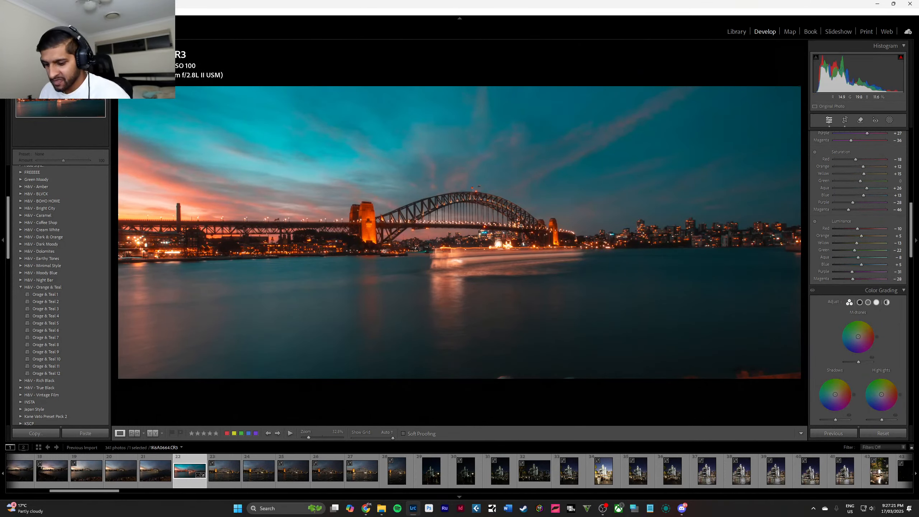
key(y)
key(y)
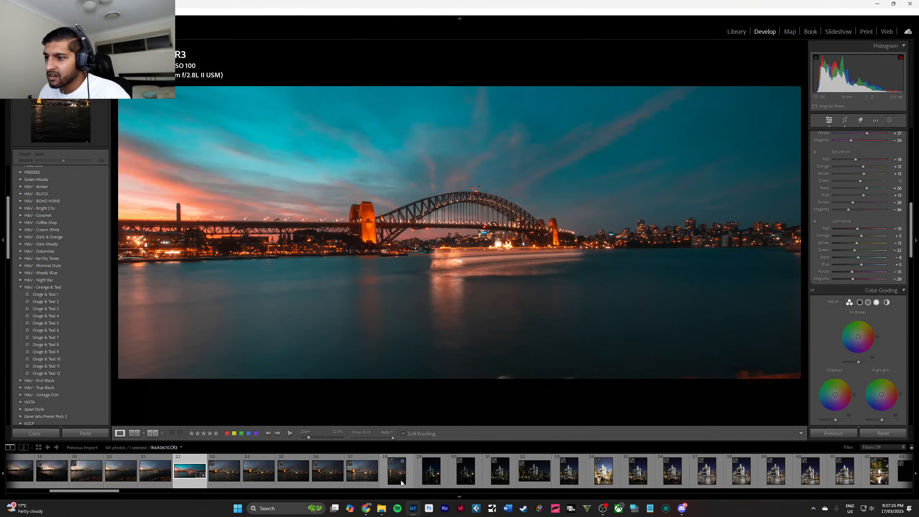
Look through the night street photos and select the one with the lit Gelatissimo kiosk reflected on the pavement.
scroll(369, 482, down, 5)
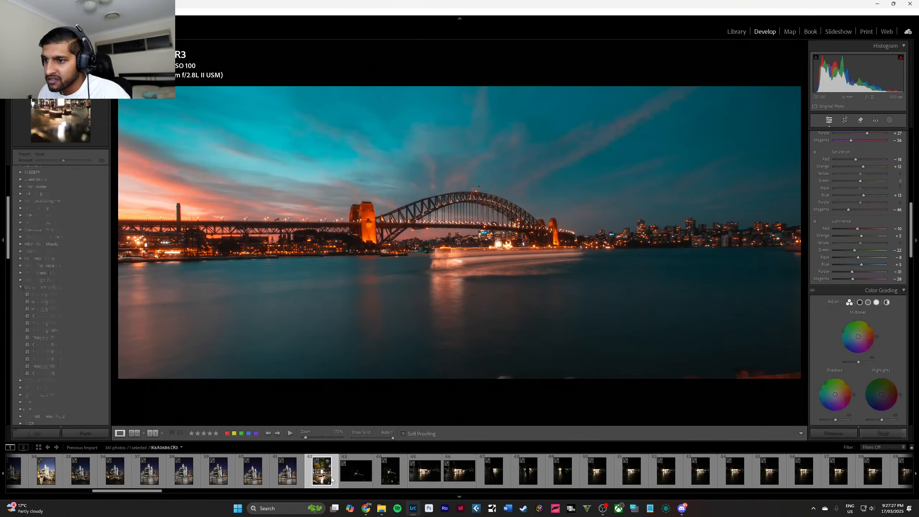
click(331, 480)
scroll(391, 481, down, 3)
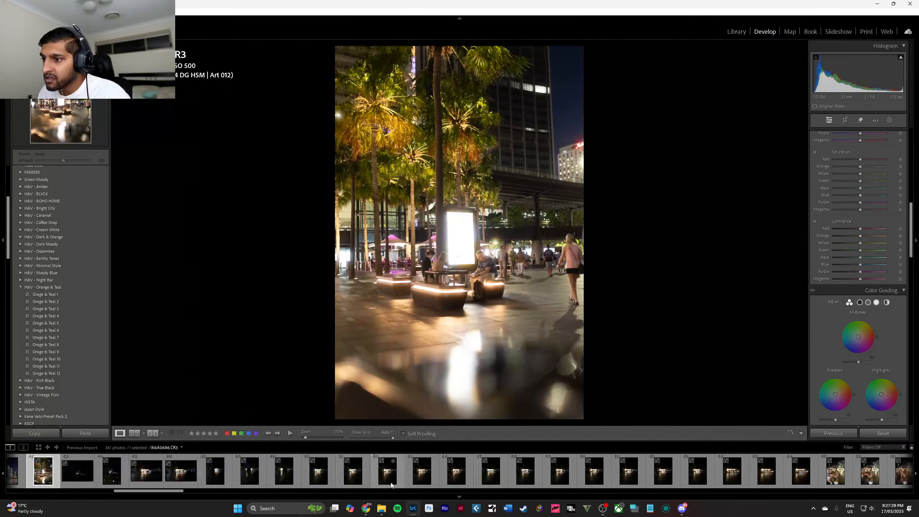
click(154, 480)
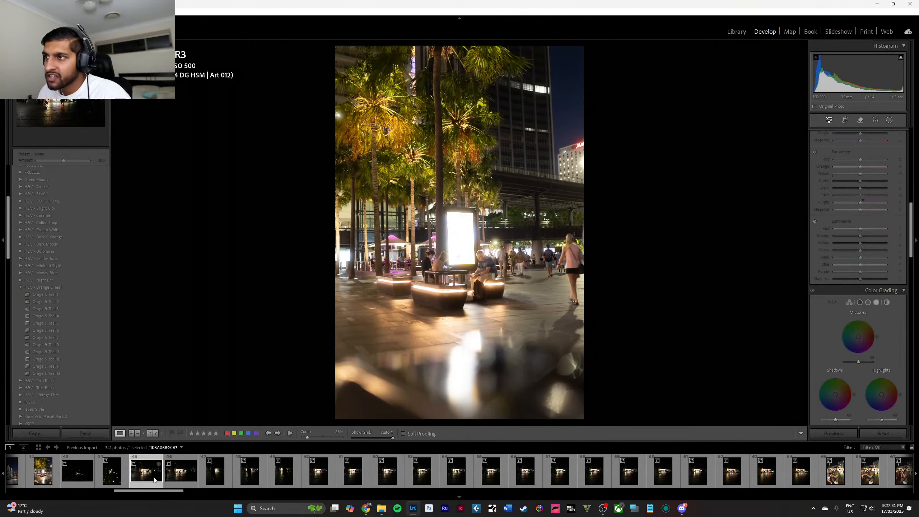
click(215, 475)
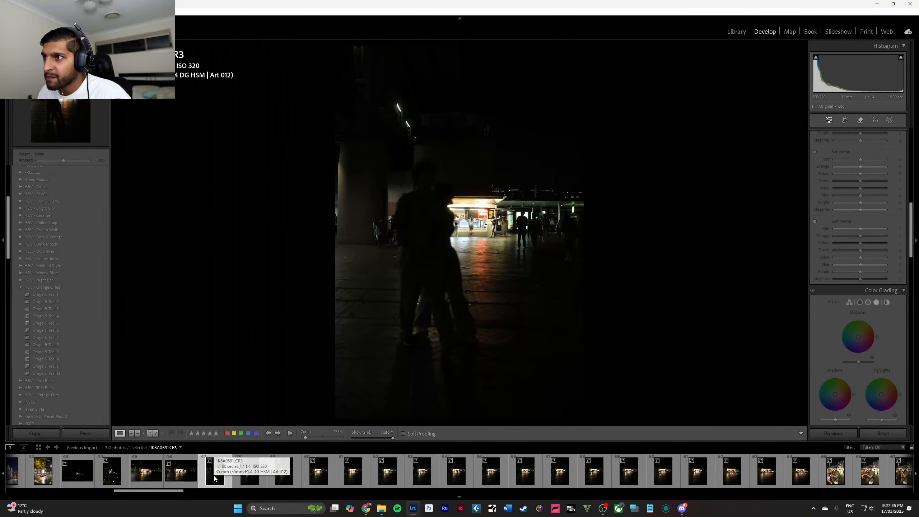
click(316, 479)
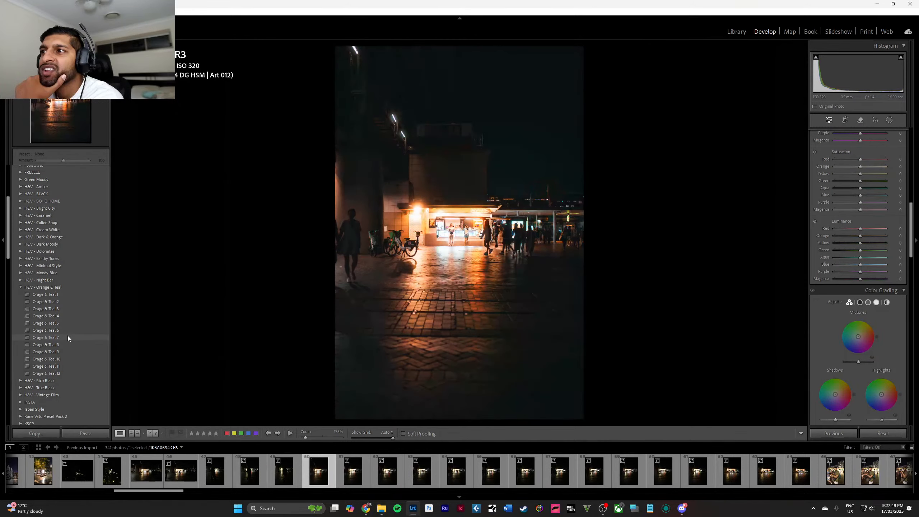
Collapse the H&V - Orange & Teal presets and inspect the gelato kiosk up close in the photo.
click(21, 288)
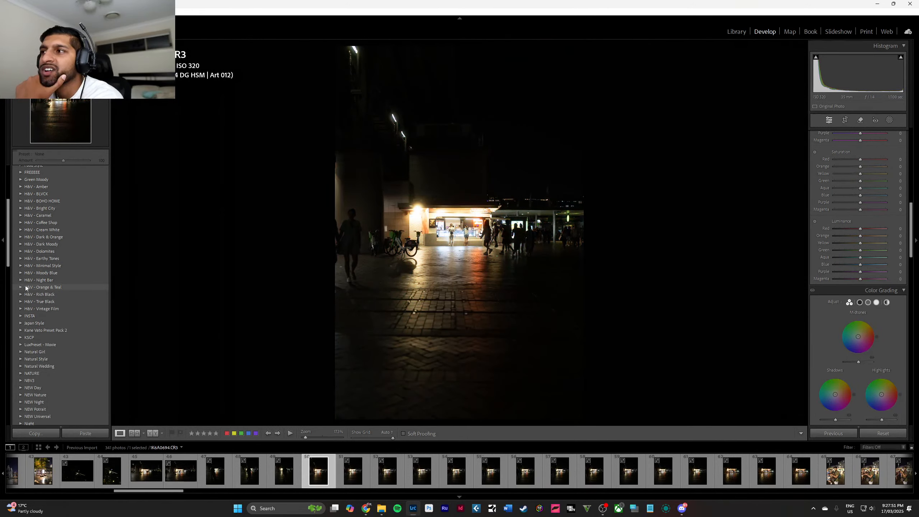
click(439, 215)
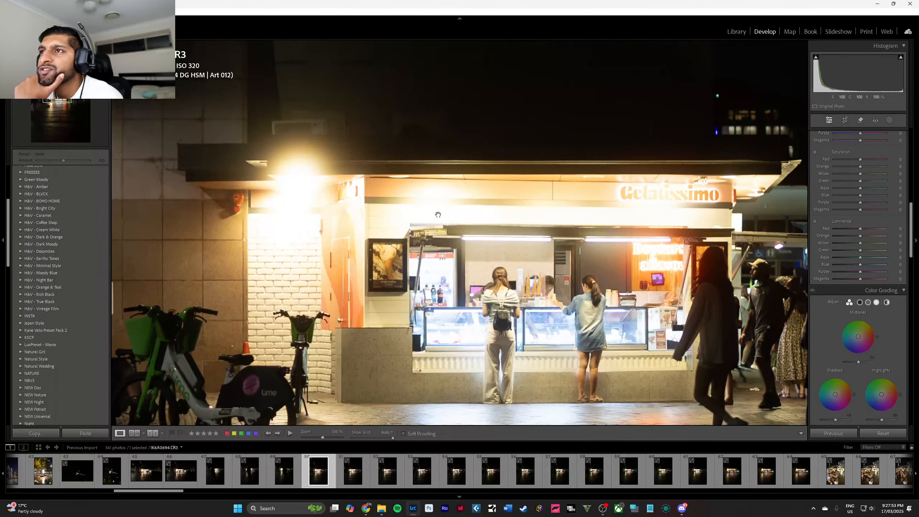
click(438, 215)
Preview the presets of the vibey group on the gelato kiosk photo.
scroll(69, 329, down, 10)
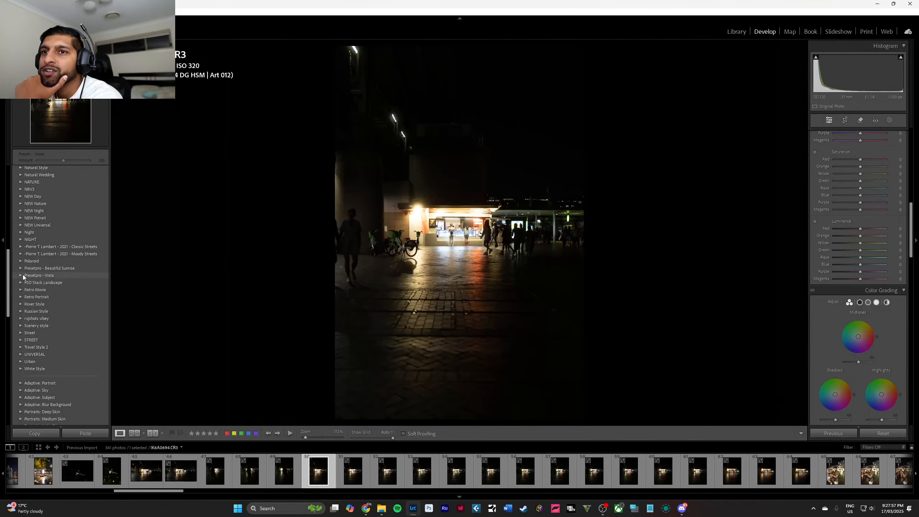
click(19, 319)
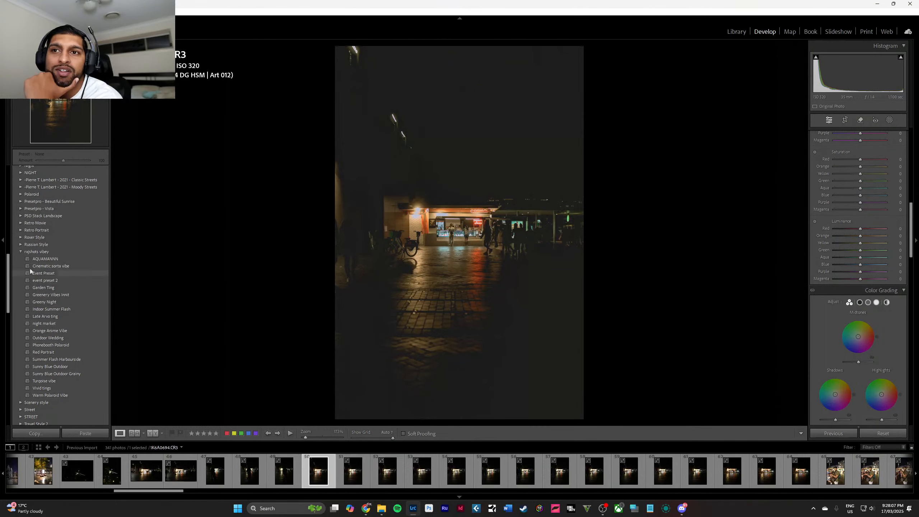
click(21, 252)
scroll(18, 255, up, 4)
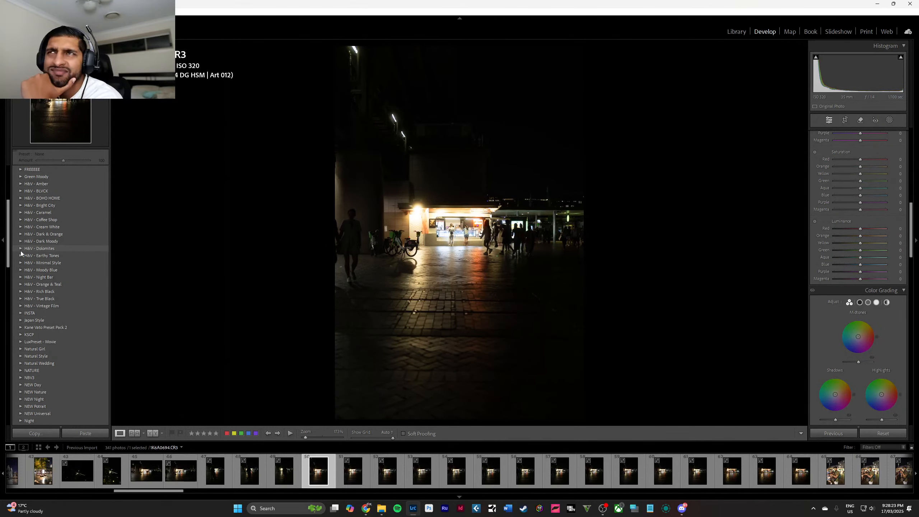
scroll(43, 235, up, 5)
click(105, 171)
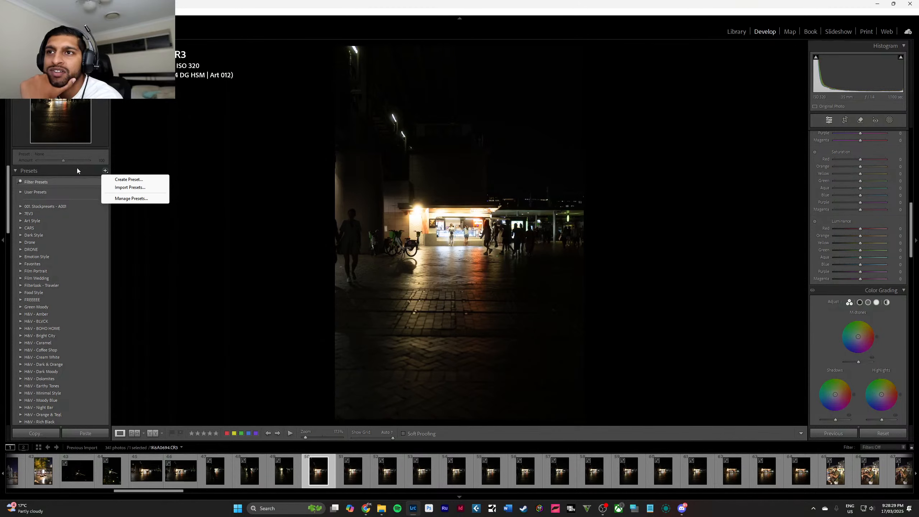
click(131, 188)
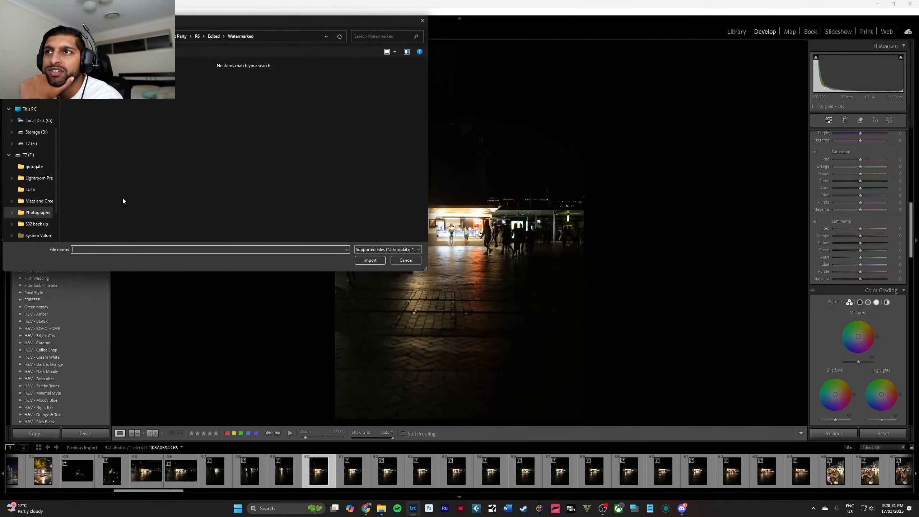
click(405, 260)
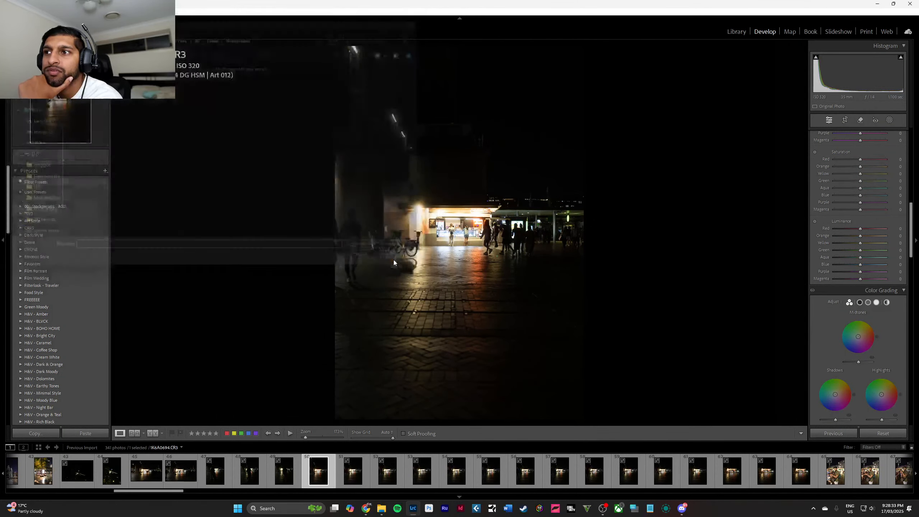
Browse the preset groups for one that suits the gelato kiosk night photo.
scroll(79, 263, down, 10)
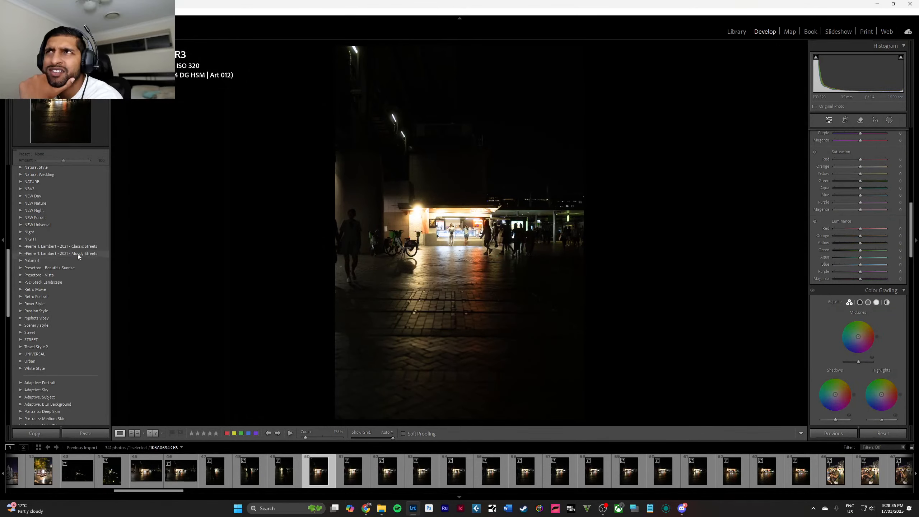
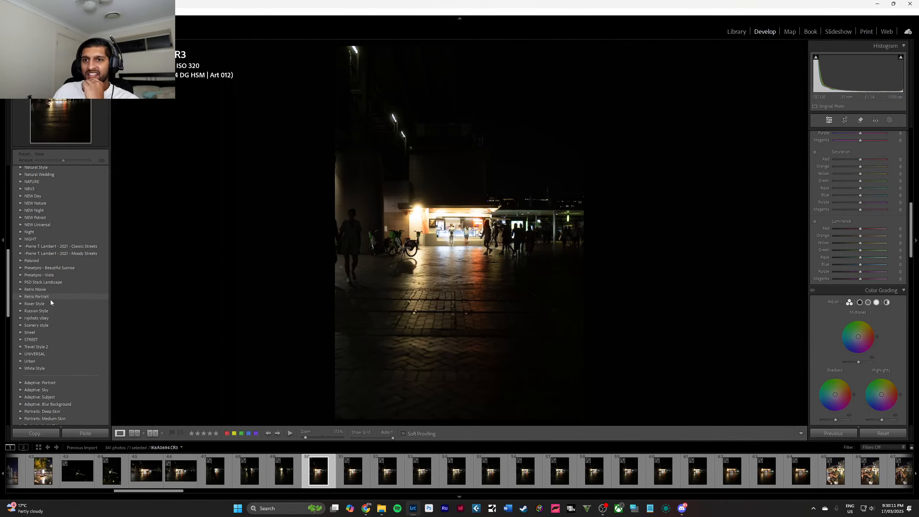
Preview the Retro Movie and Retro Portrait presets on the gelato kiosk photo and collapse both groups.
click(20, 290)
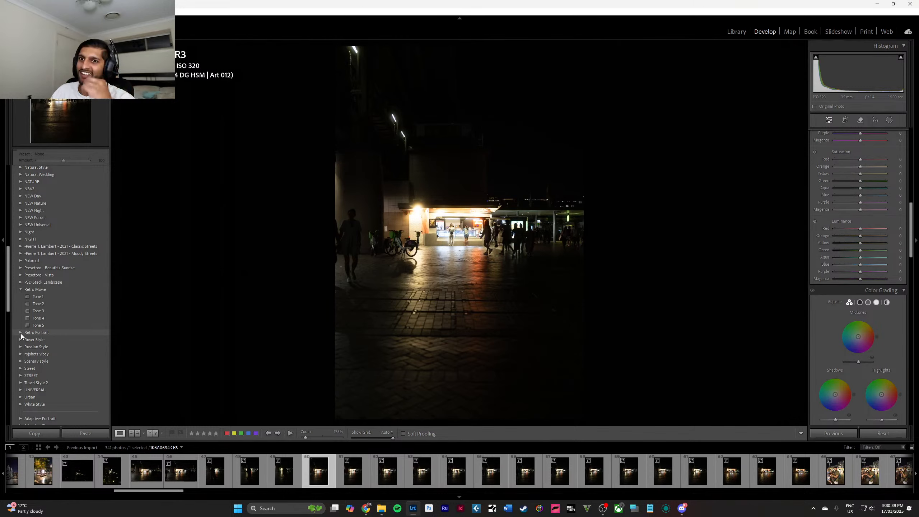
click(21, 334)
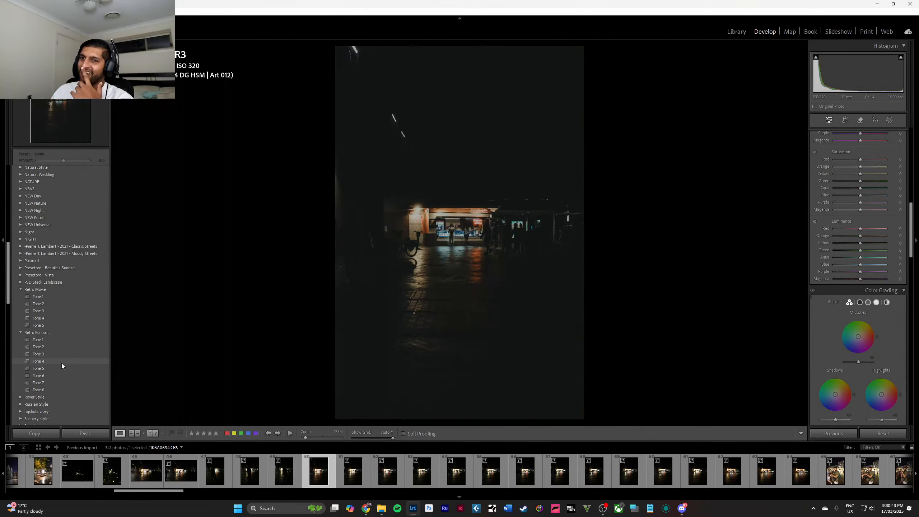
click(21, 333)
click(20, 290)
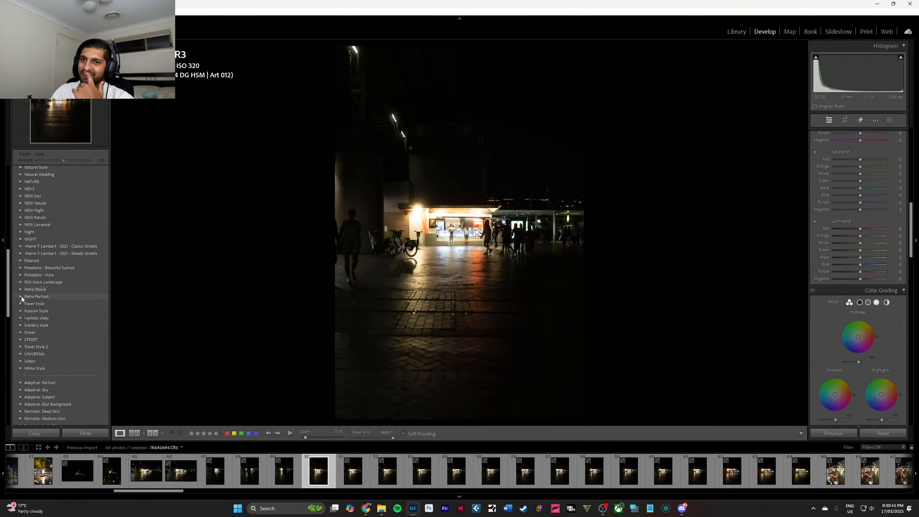
Apply the Cinematic sorta vibe preset to the kiosk photo, then set its temperature to 5860 and tint to +58.
click(20, 317)
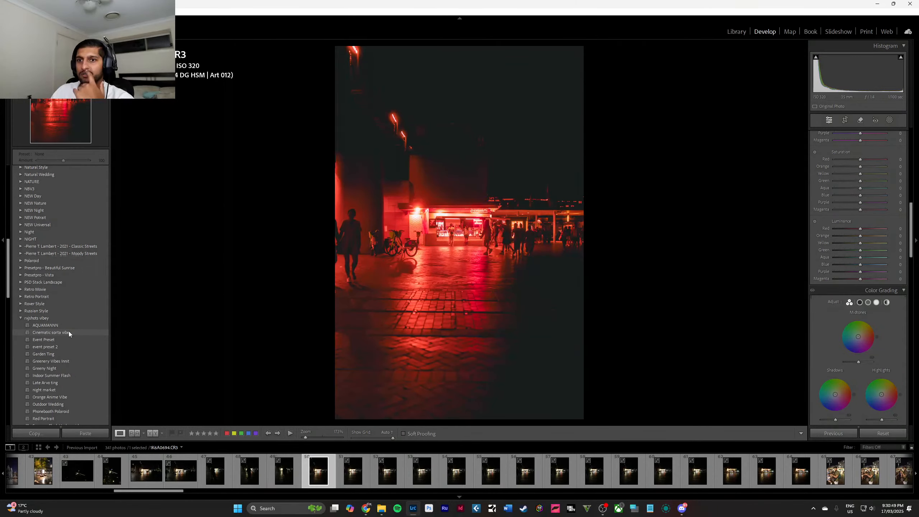
click(68, 332)
scroll(905, 241, up, 10)
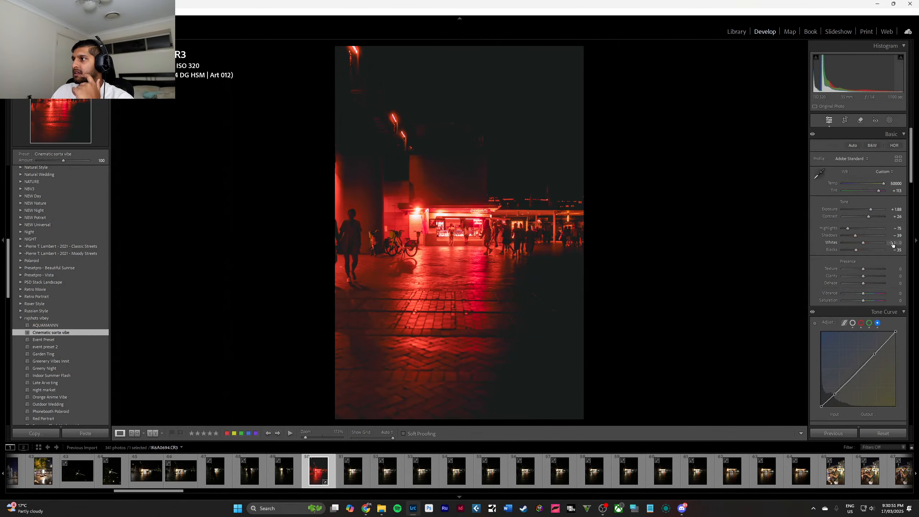
mouse_move(862, 186)
mouse_down()
mouse_move(851, 184)
mouse_move(885, 193)
mouse_move(845, 182)
mouse_move(859, 187)
mouse_up()
double_click(879, 192)
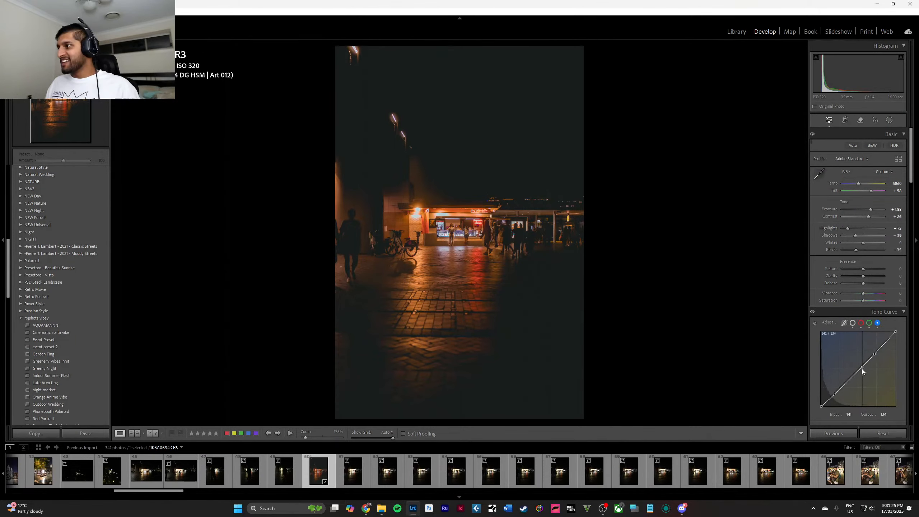
Raise the blue channel curve's midtones and highlights, and shape the RGB point curve into an S with brighter highlights and darker lower midtones.
drag(862, 368, 876, 346)
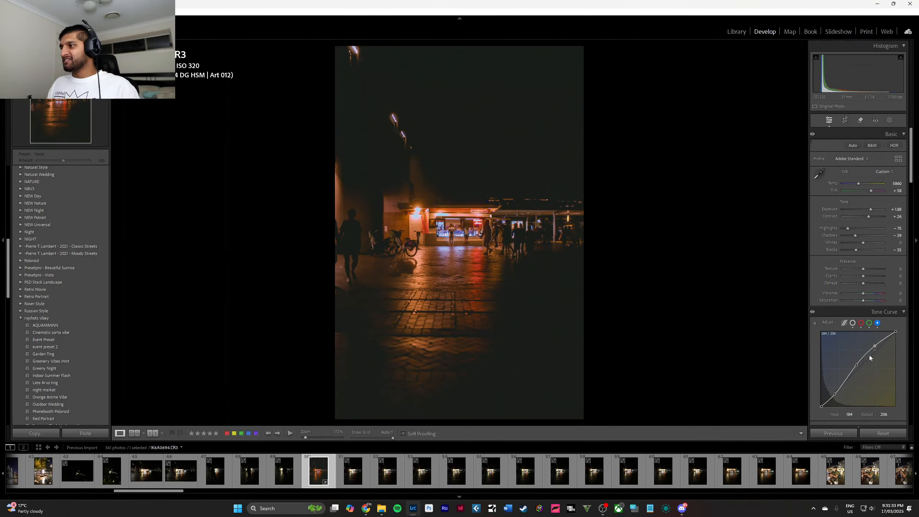
drag(836, 394, 836, 391)
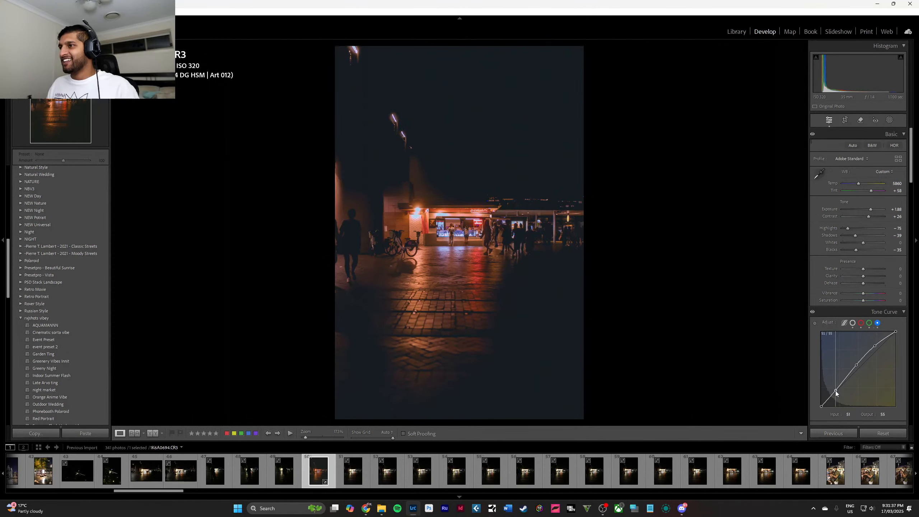
click(853, 323)
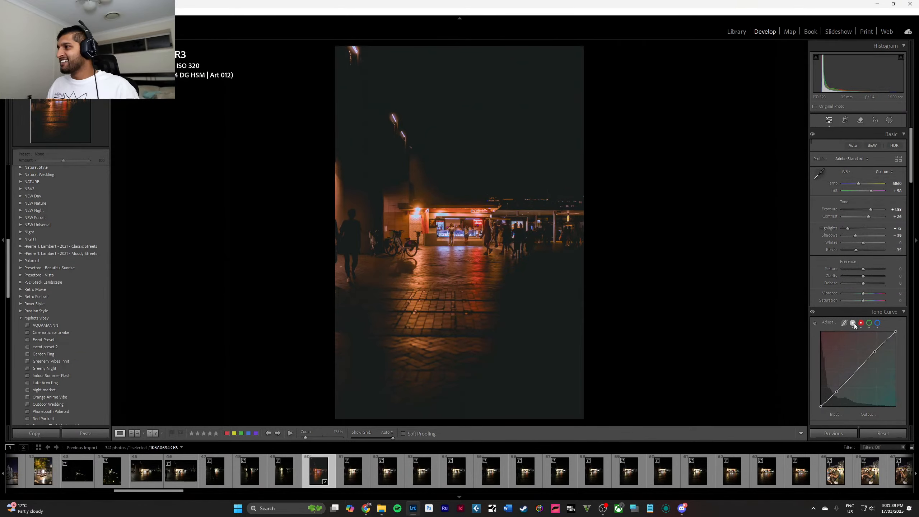
drag(877, 349, 879, 347)
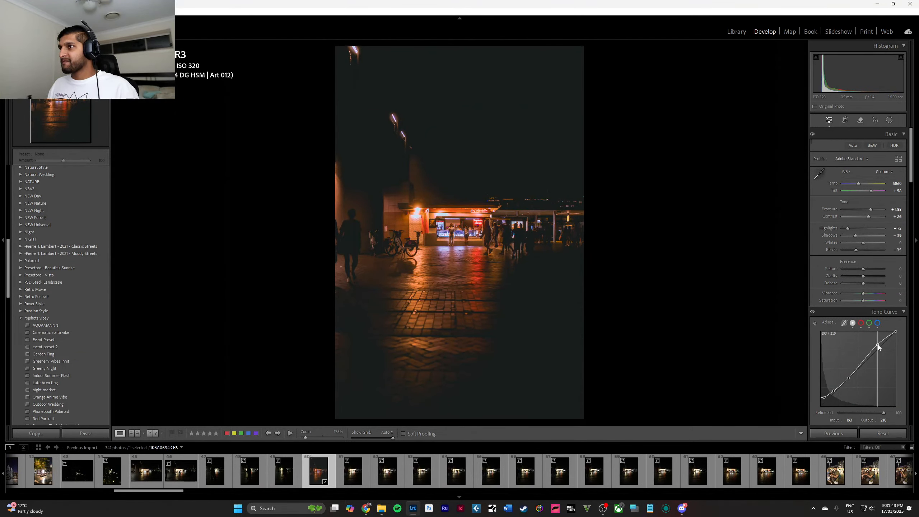
click(865, 364)
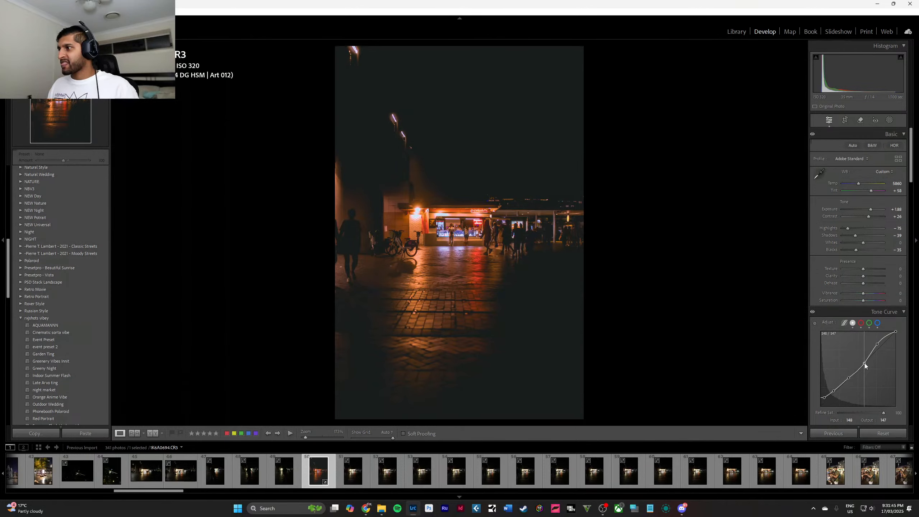
drag(865, 363, 841, 388)
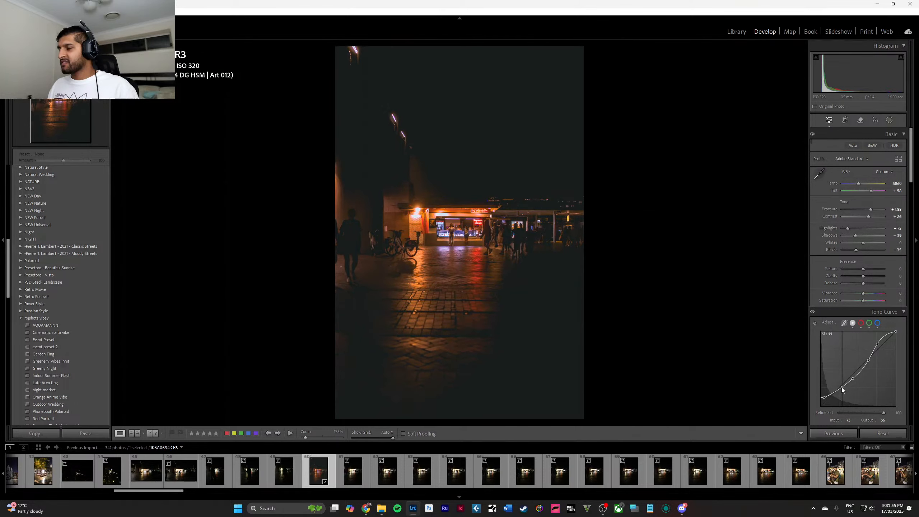
Compare the current kiosk edit with its Cinematic sorta vibe preset state in the edit history.
scroll(47, 188, up, 10)
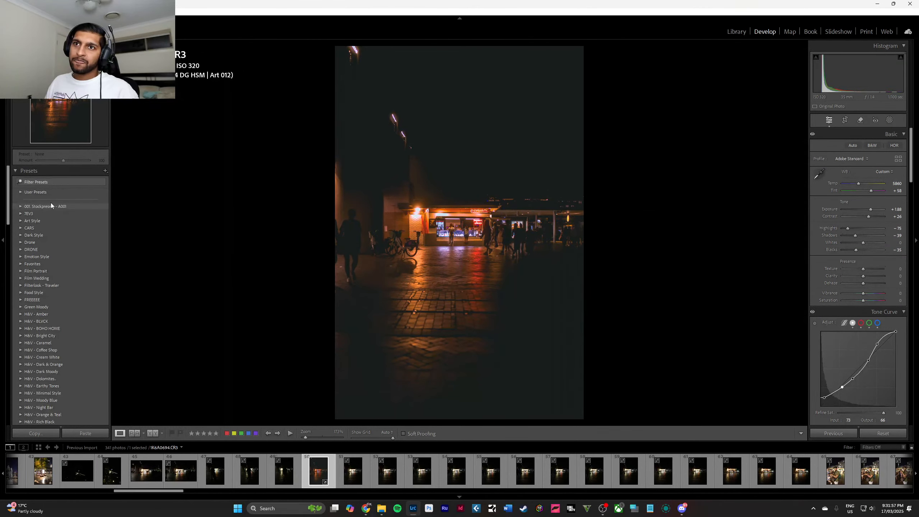
click(18, 171)
click(16, 195)
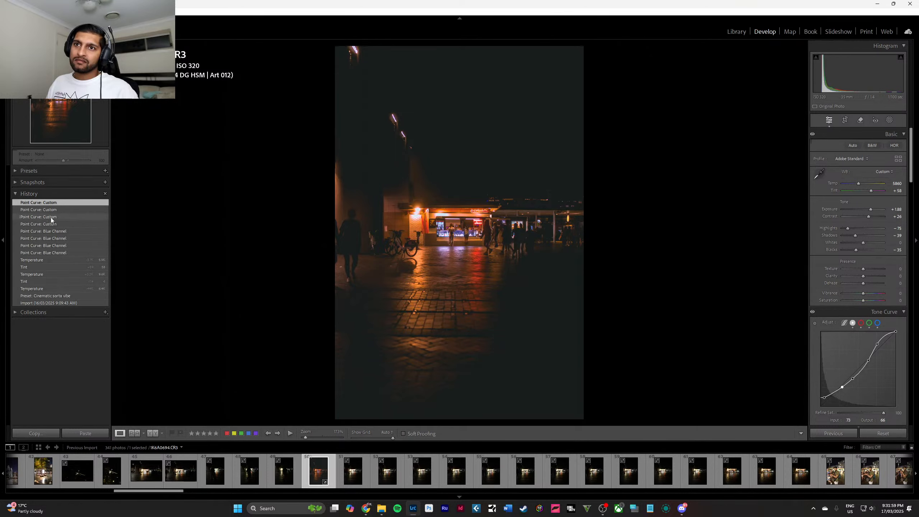
click(66, 296)
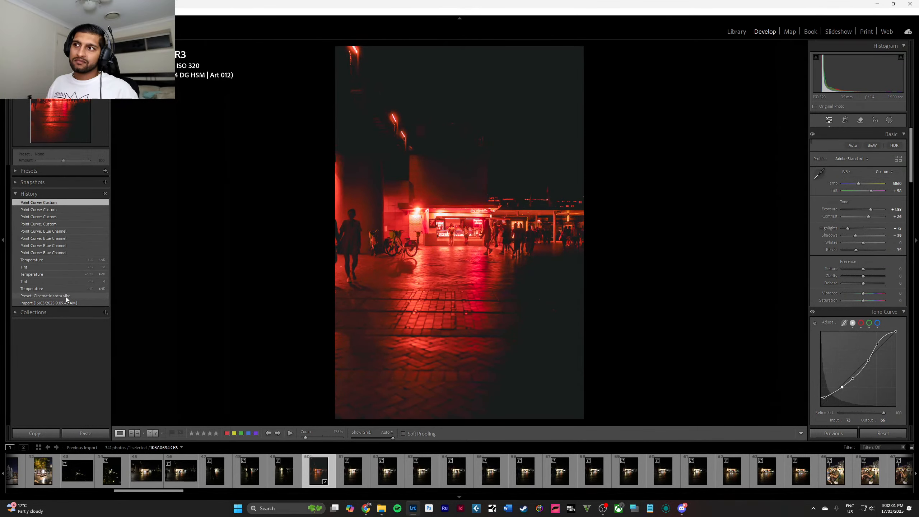
click(21, 202)
click(21, 196)
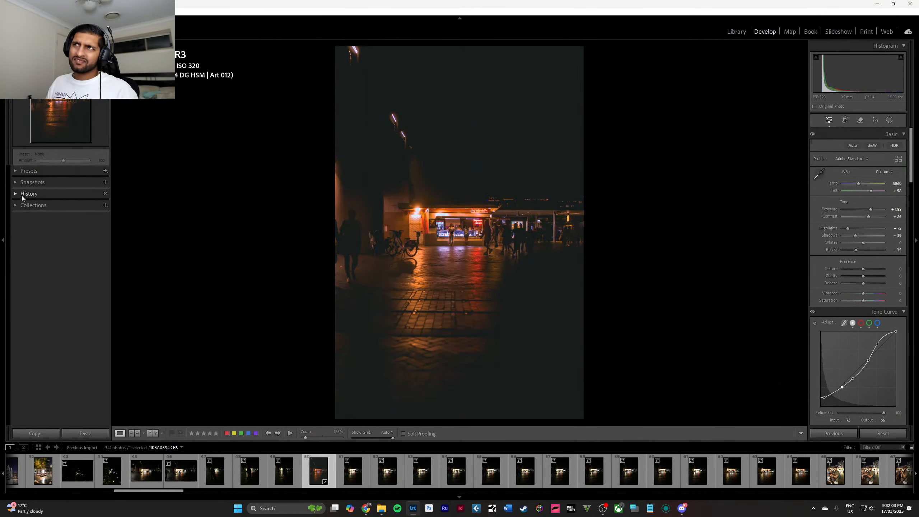
Check the kiosk up close, try a different clarity on the photo and reset it.
click(459, 220)
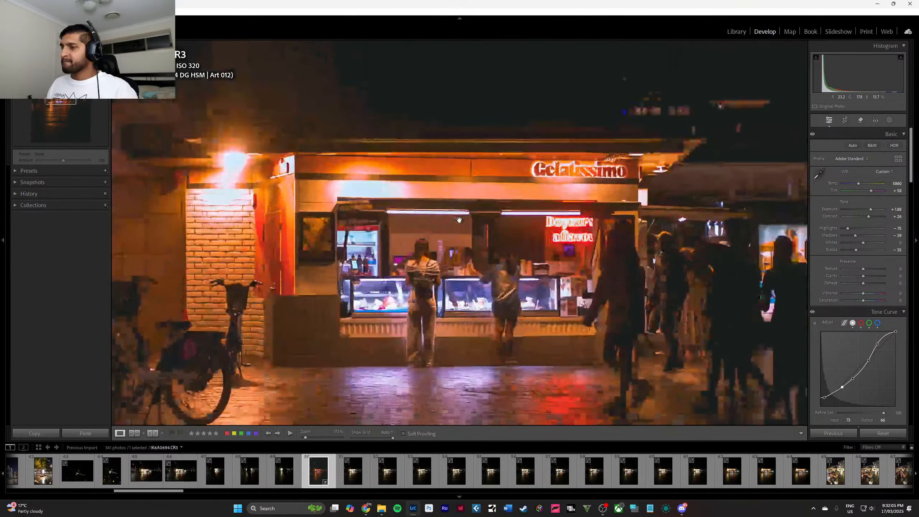
click(494, 287)
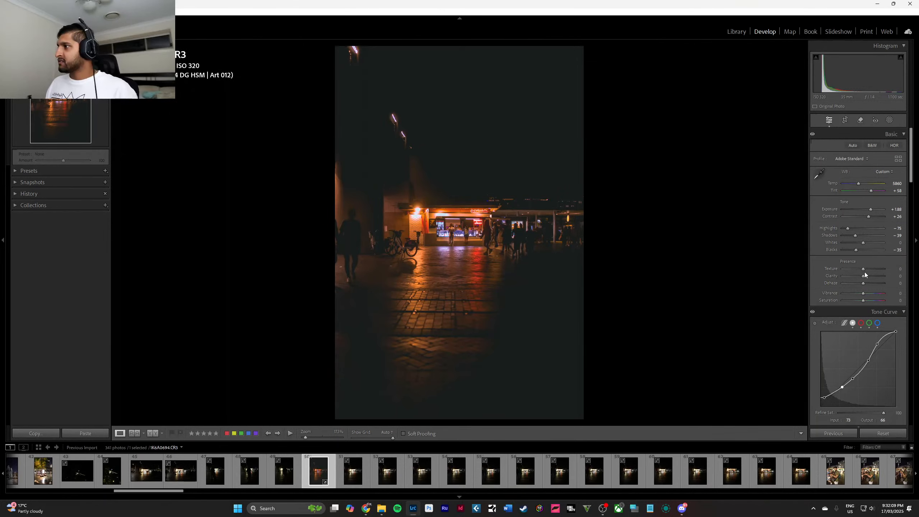
mouse_move(865, 276)
mouse_down()
mouse_move(837, 275)
mouse_move(861, 282)
mouse_up()
double_click(859, 277)
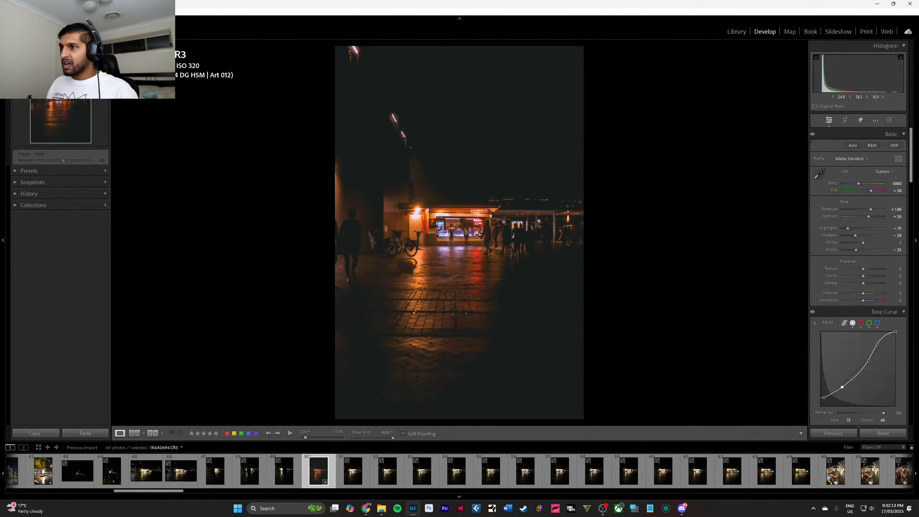
Inspect the edited kiosk, the people in front of it and the pavement reflections up close.
click(470, 231)
drag(474, 232, 476, 231)
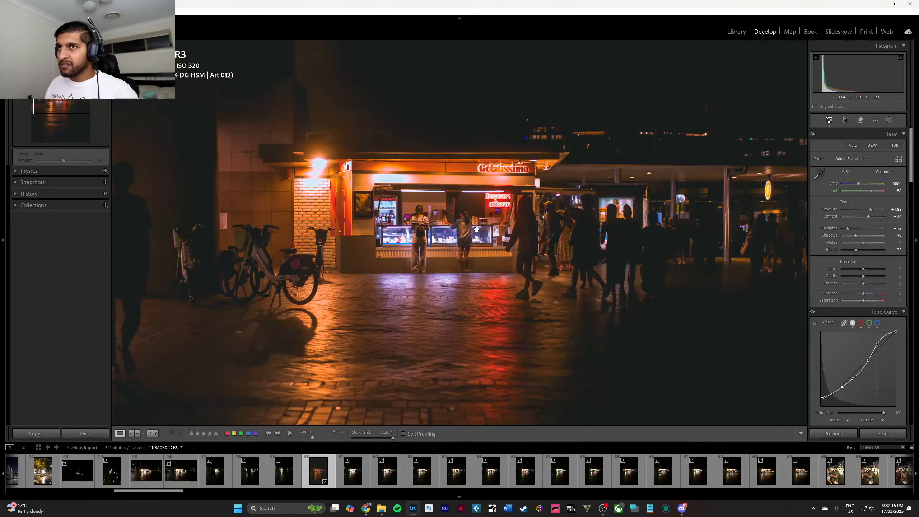
click(477, 230)
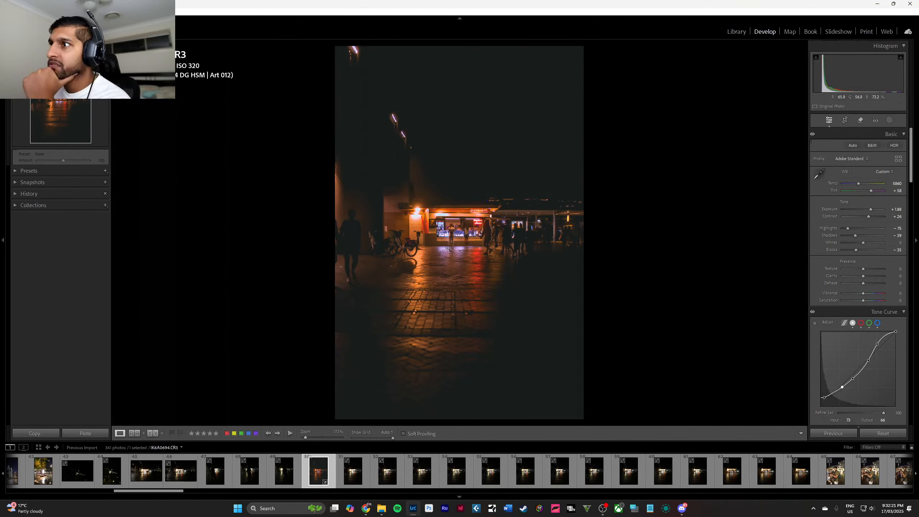
click(449, 250)
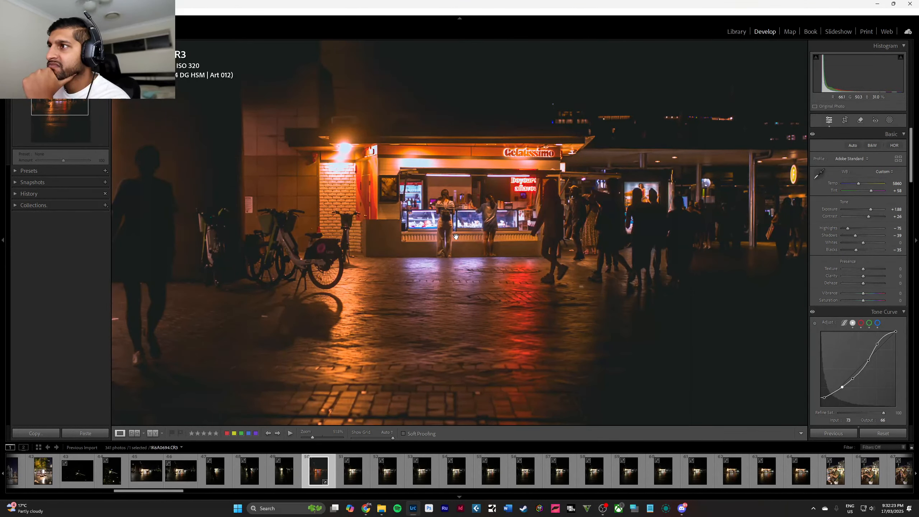
click(456, 236)
Select the night portrait of the man in the green T-shirt holding a camera and inspect his face up close.
scroll(529, 475, down, 4)
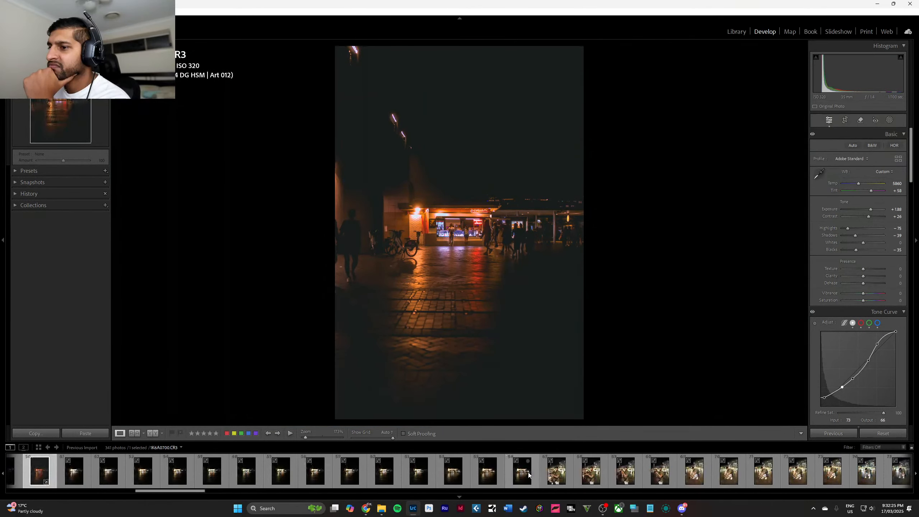
click(523, 476)
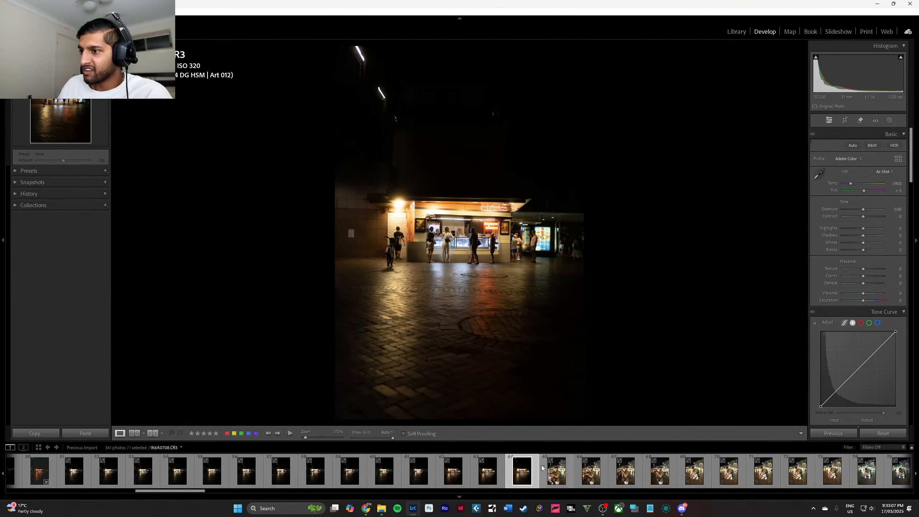
scroll(533, 472, down, 5)
click(278, 470)
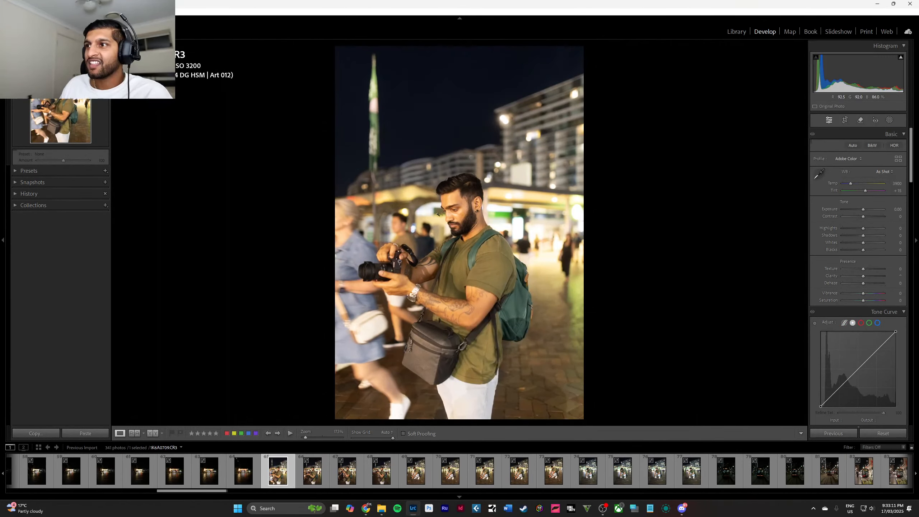
click(447, 209)
click(448, 210)
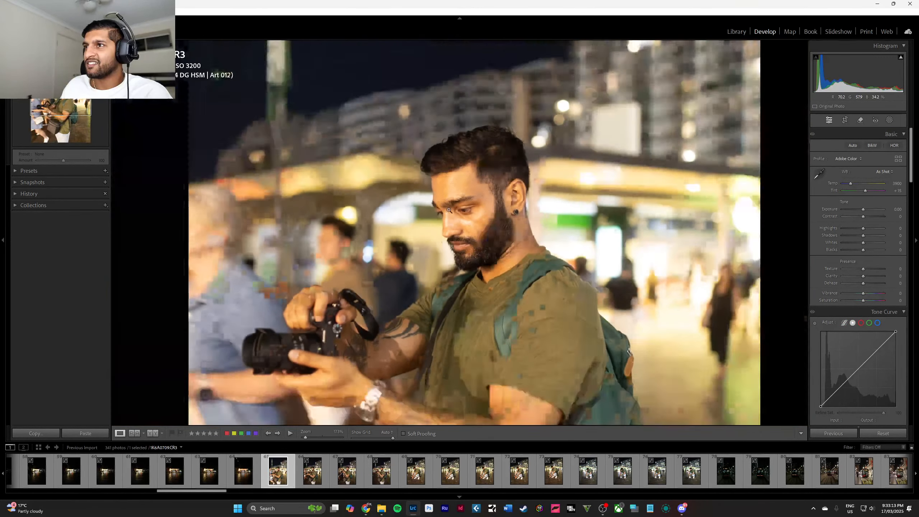
Browse the preset groups for one that suits the night portrait of the man with the camera.
click(21, 171)
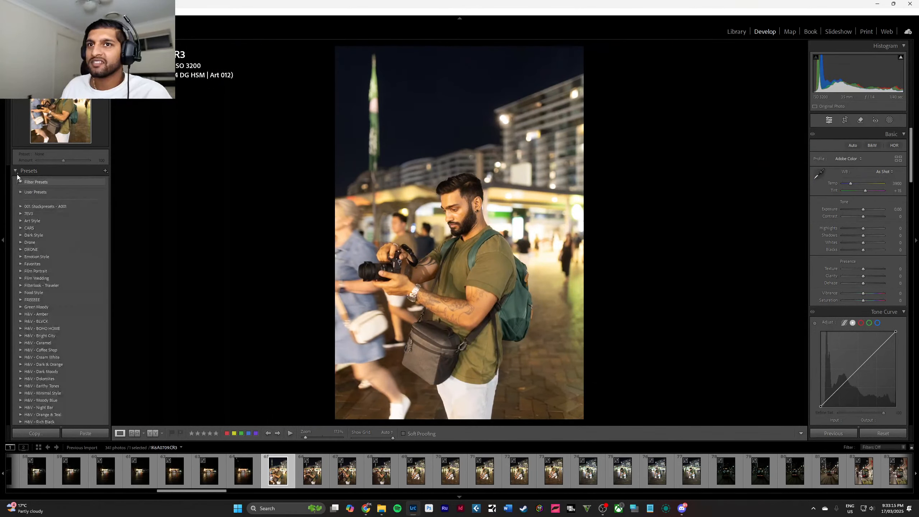
scroll(60, 243, down, 3)
scroll(64, 235, down, 3)
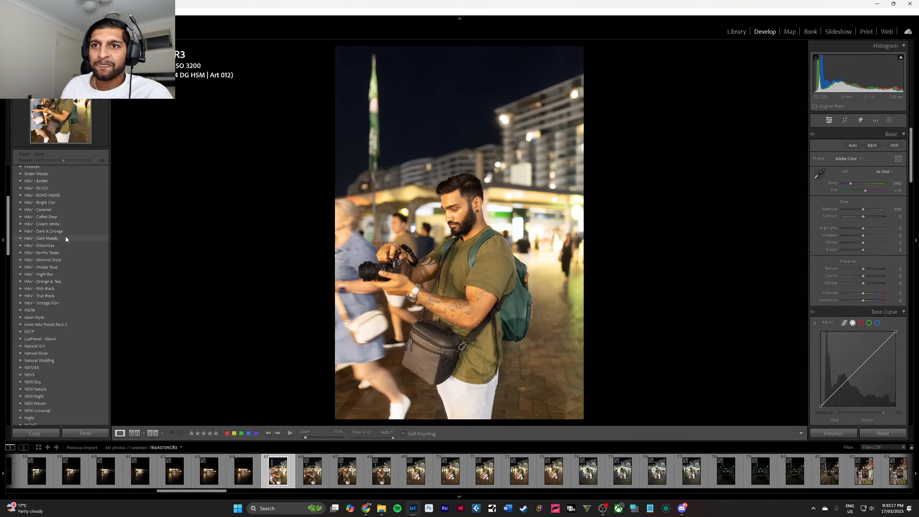
scroll(23, 252, up, 6)
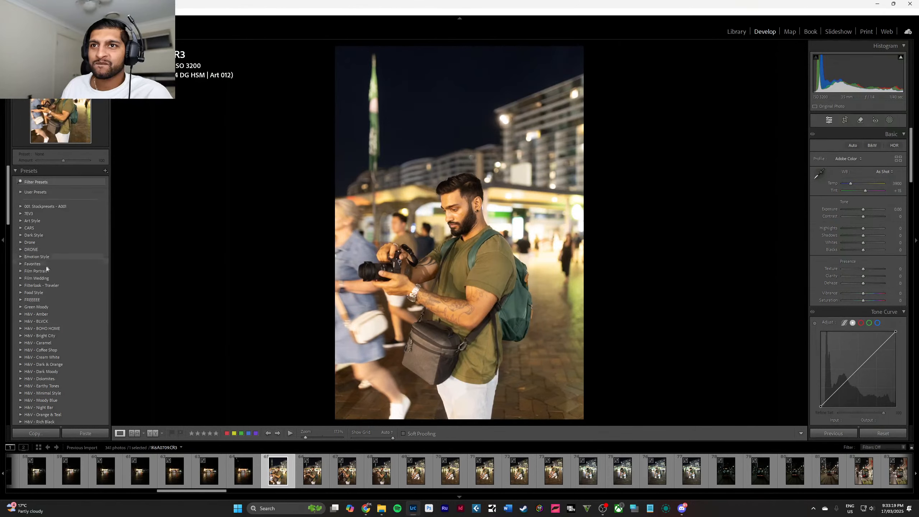
scroll(403, 477, up, 3)
Select the vertical night photo of the lit skyscrapers across the water and apply the Greeny Night preset to it.
key(Left)
key(Left)
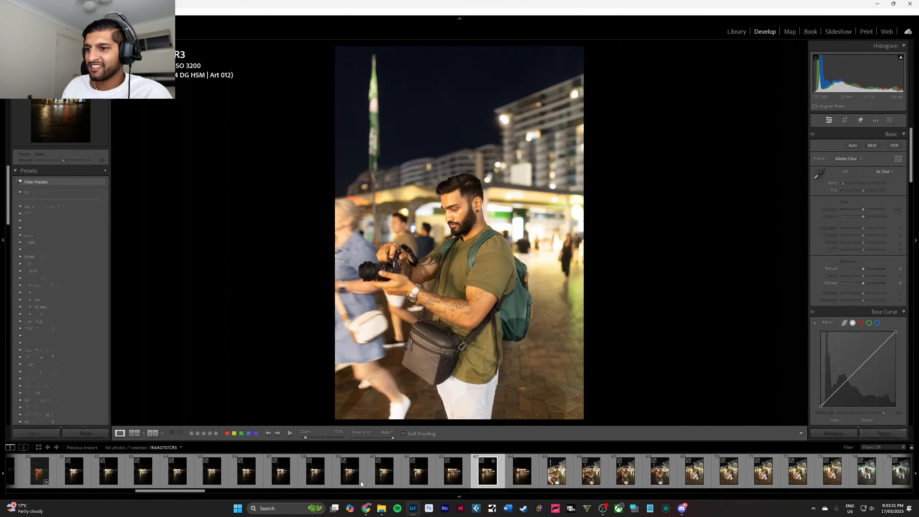
scroll(361, 481, up, 5)
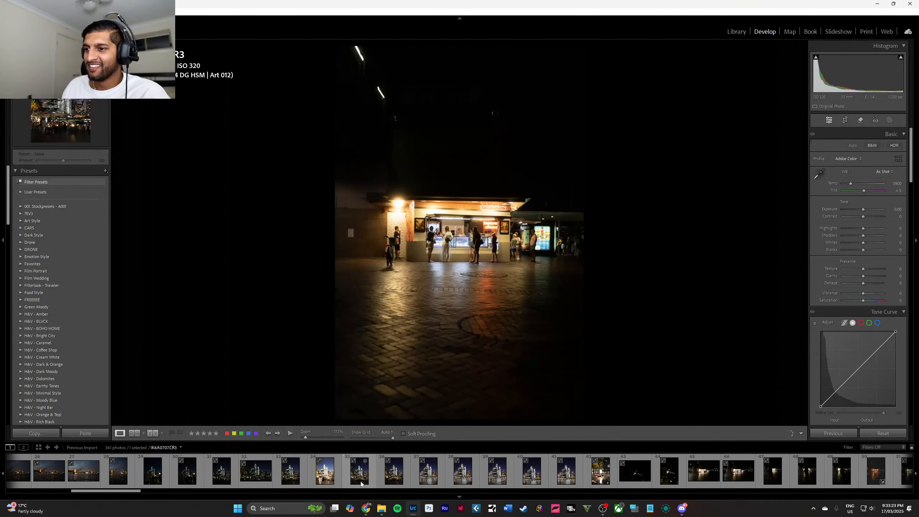
click(290, 471)
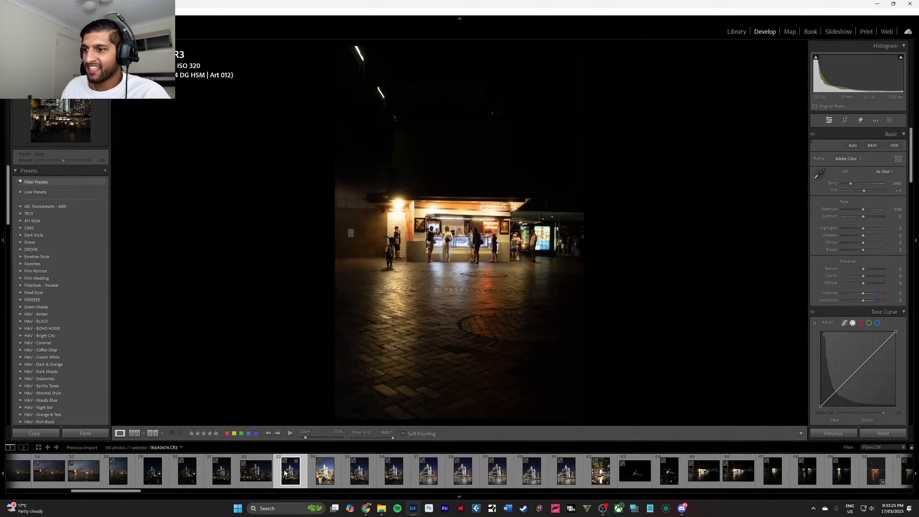
click(436, 475)
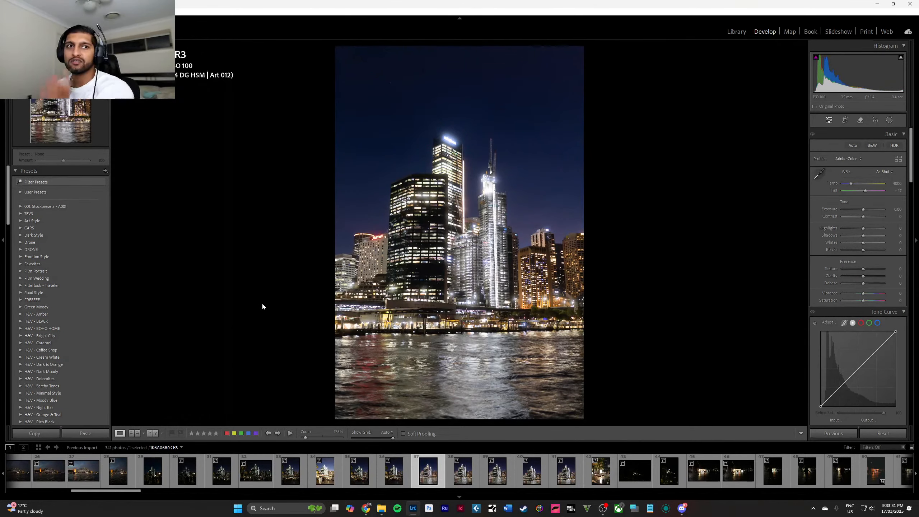
scroll(76, 280, down, 15)
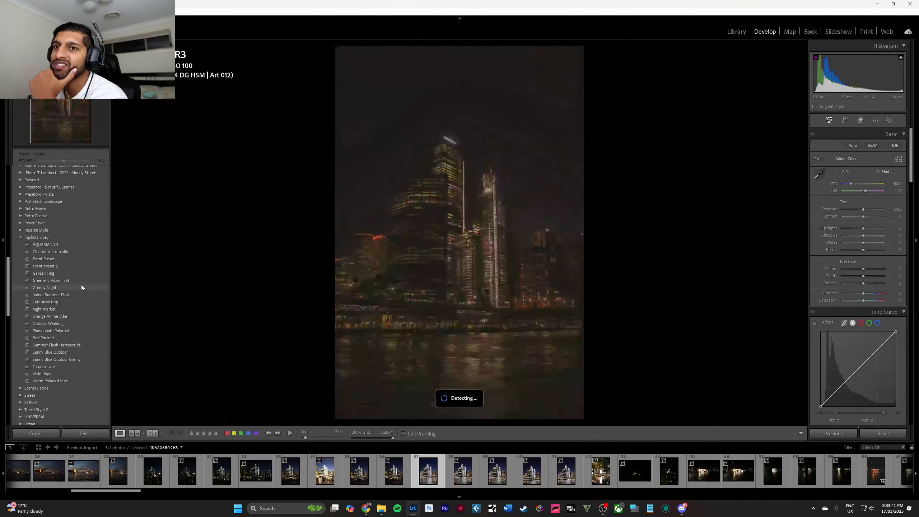
click(82, 287)
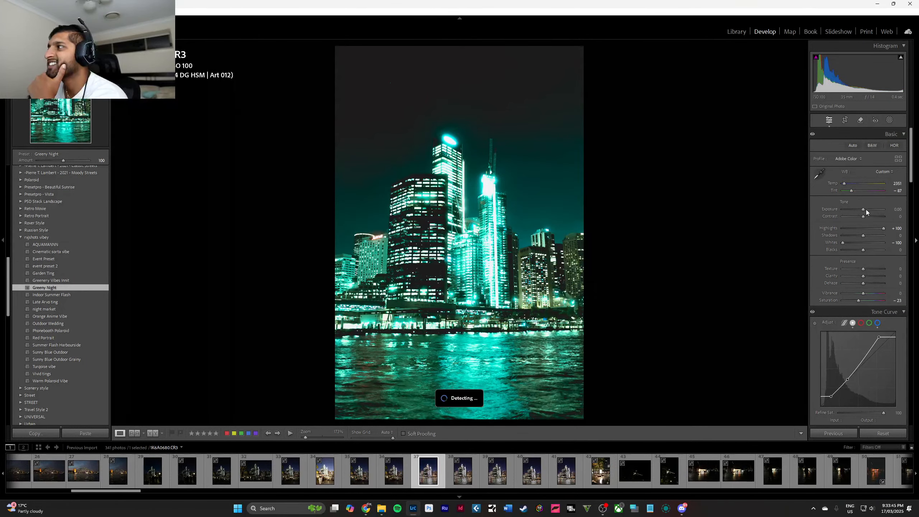
Lower the skyline photo's highlights to −30 and set its white balance to temperature 3579 and tint −89.
drag(884, 228, 856, 226)
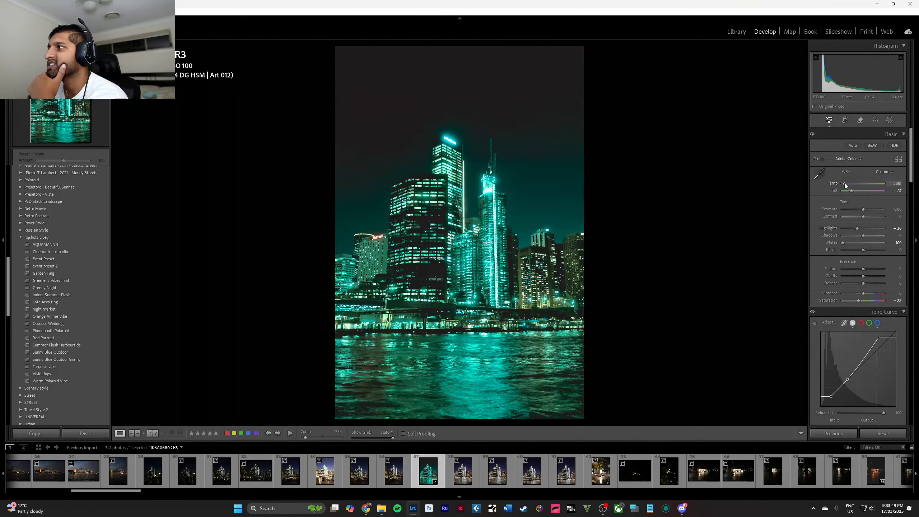
mouse_move(847, 183)
mouse_down()
mouse_move(885, 193)
mouse_move(837, 191)
mouse_move(852, 184)
mouse_up()
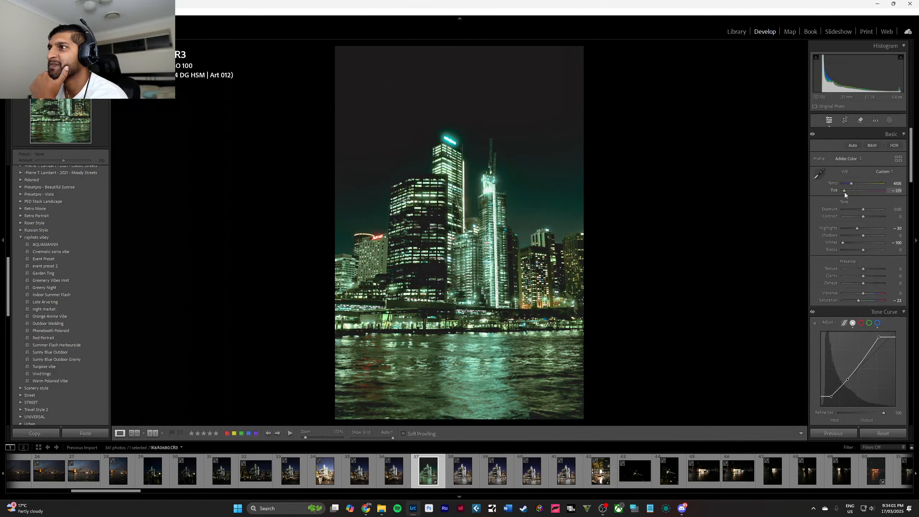
drag(845, 192, 851, 181)
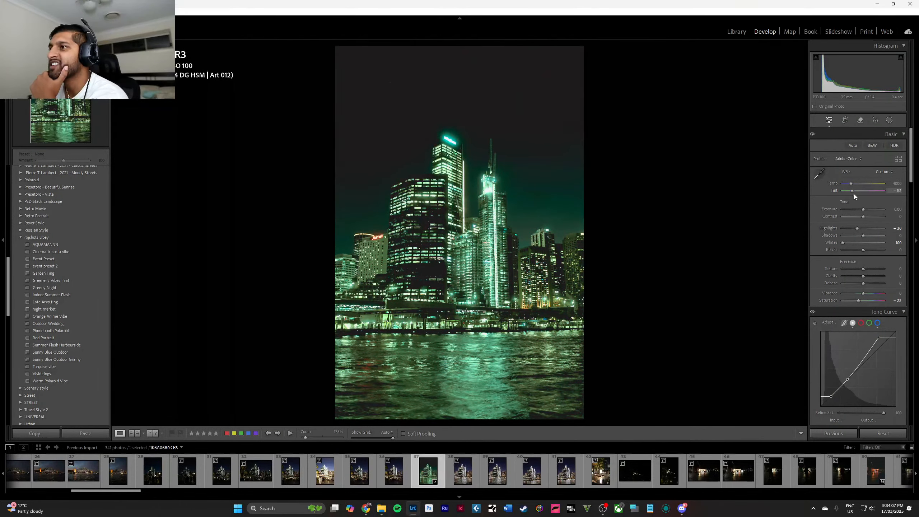
drag(854, 194, 846, 184)
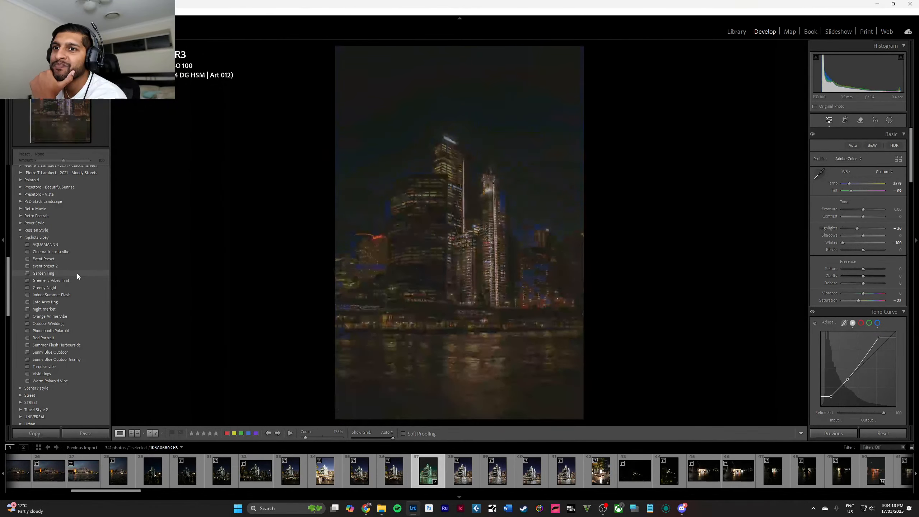
click(78, 288)
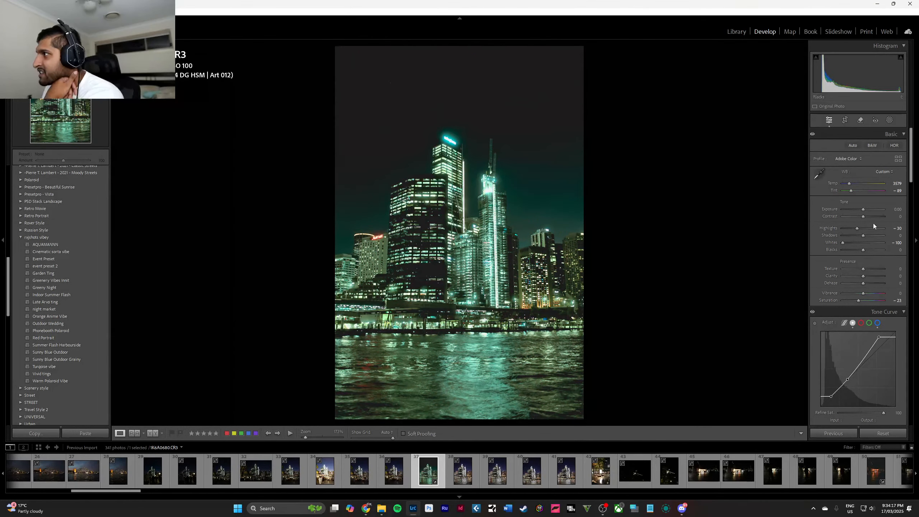
Try an extreme bend in the blue channel's point curve on the skyline photo and undo that curve change.
scroll(876, 240, down, 5)
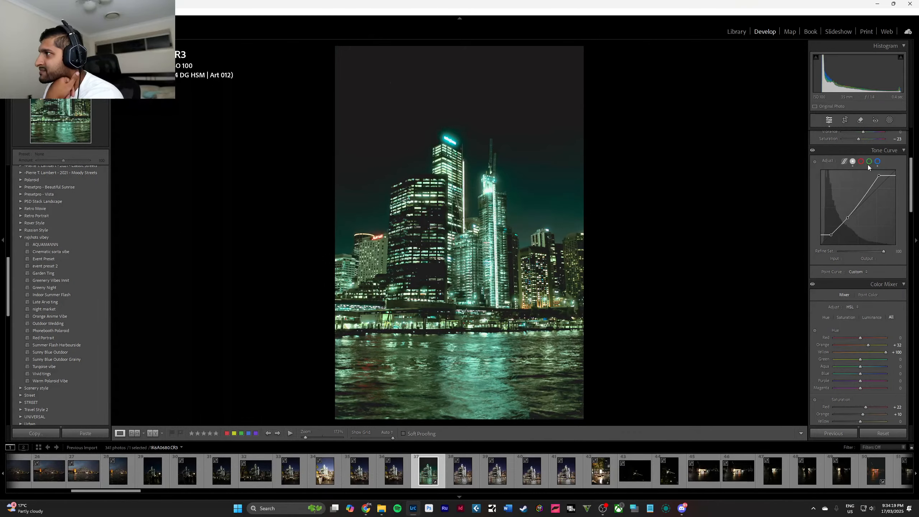
click(878, 162)
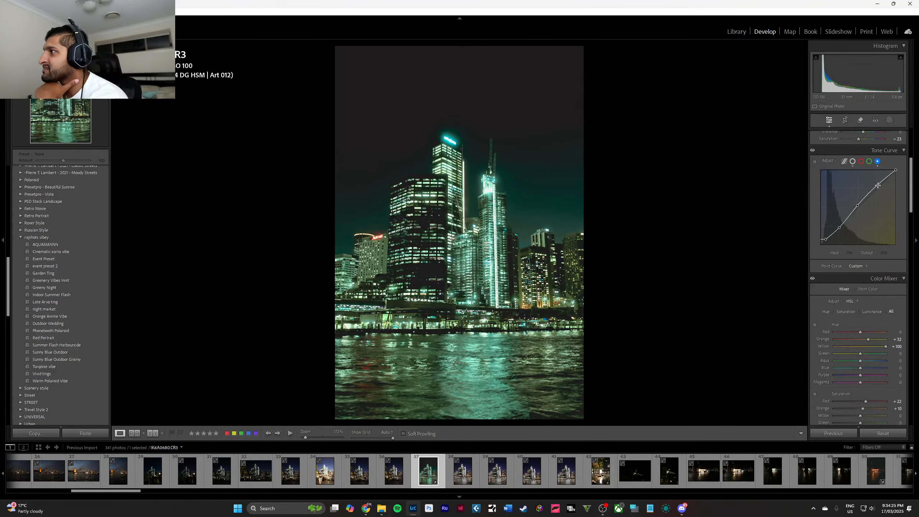
click(876, 187)
drag(877, 187, 728, 257)
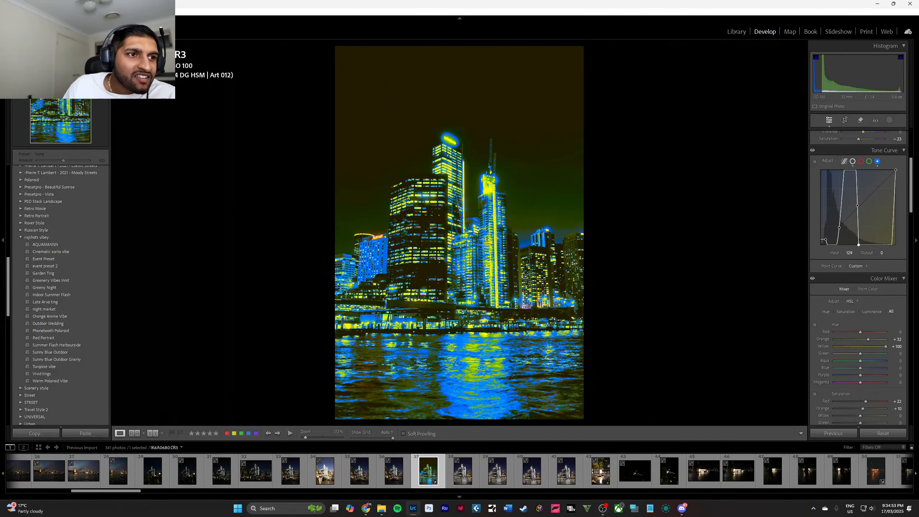
click(366, 508)
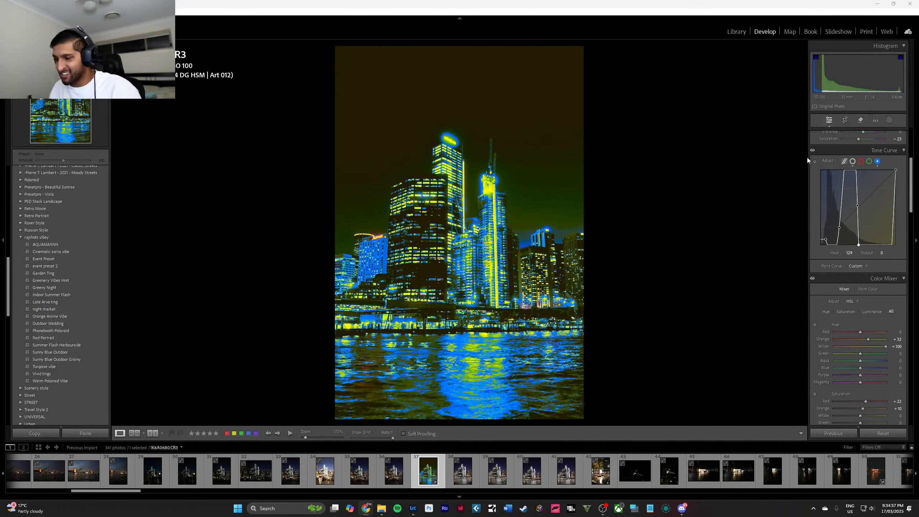
click(736, 10)
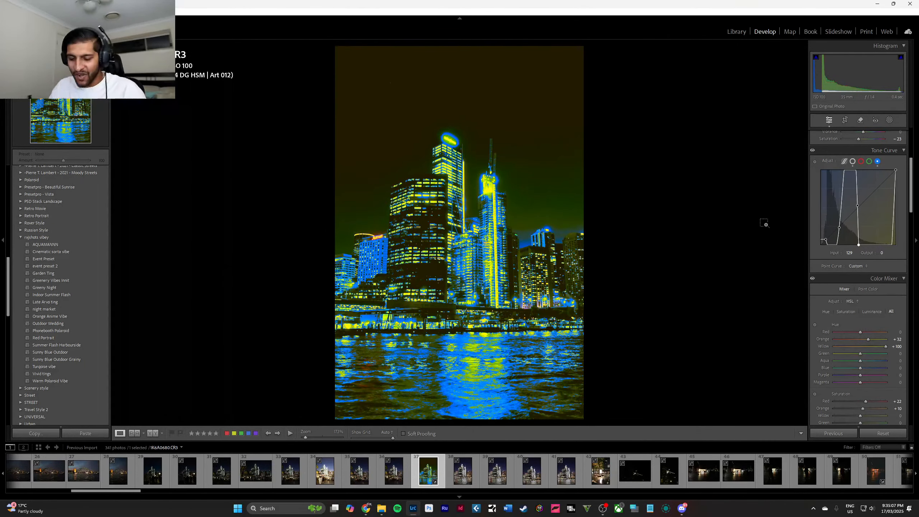
key(ctrl+z)
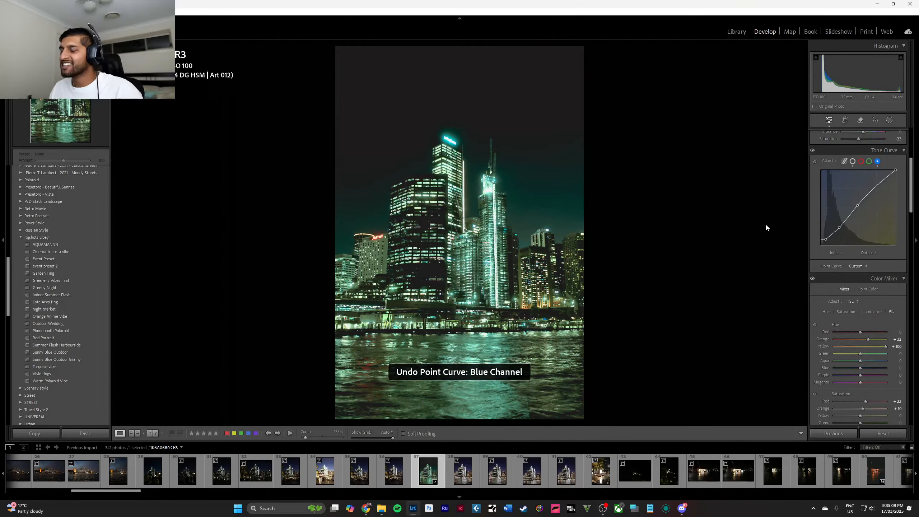
In the colour mixer, set green saturation to +38, green hue to +100 and aqua hue to −17, keeping yellow saturation at 0.
scroll(858, 209, down, 5)
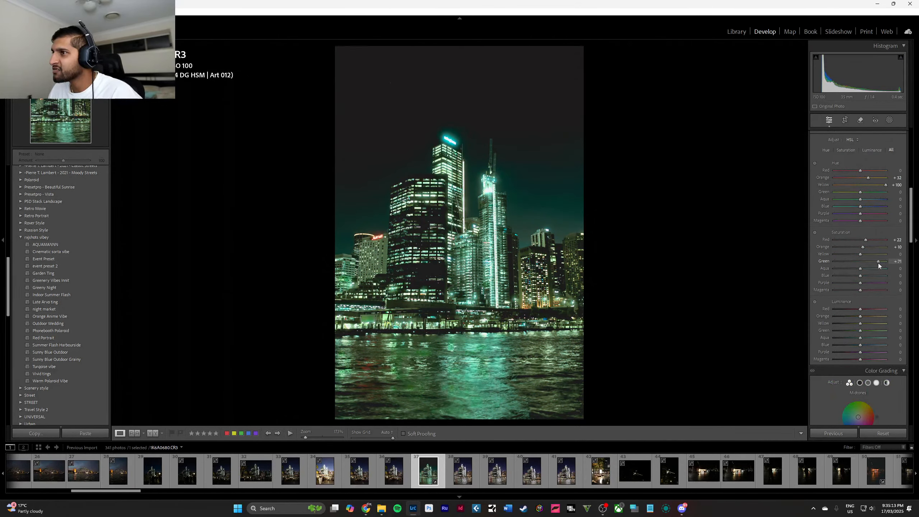
drag(878, 263, 839, 255)
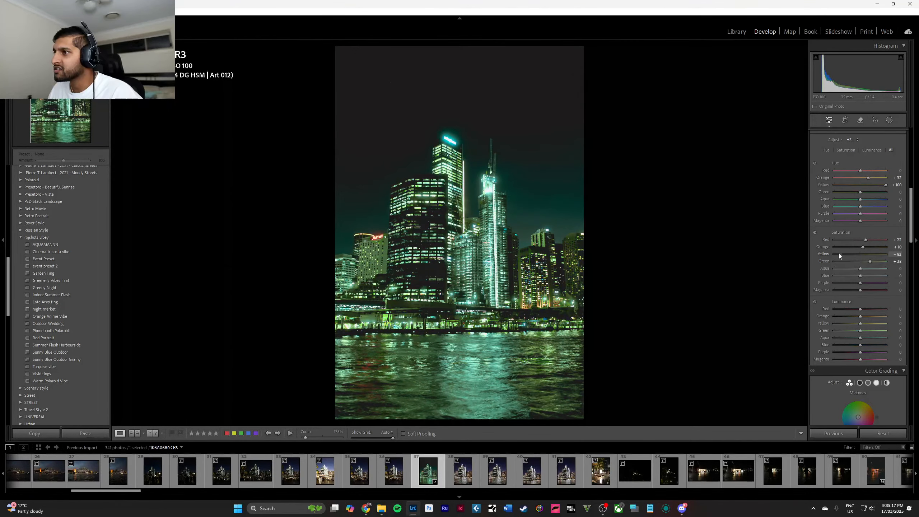
double_click(865, 255)
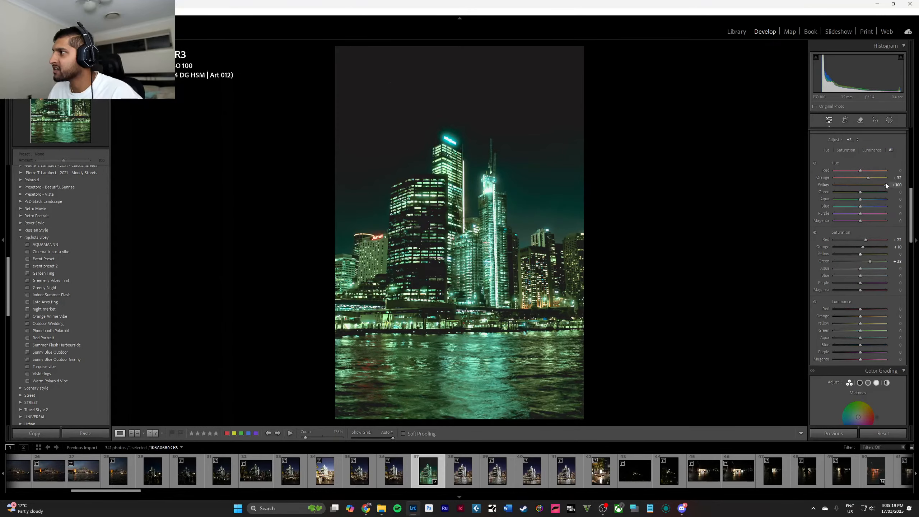
drag(886, 184, 856, 206)
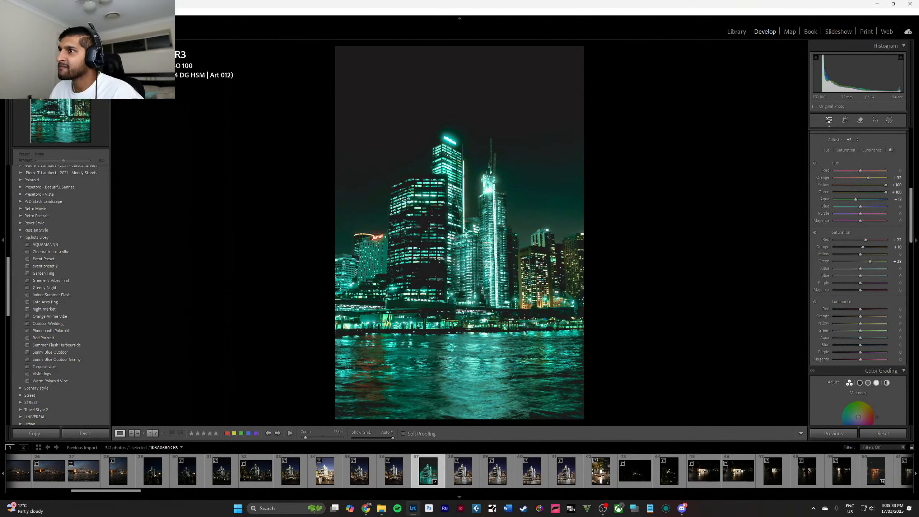
Check the glowing Salesforce sign up close and set the photo's sharpening masking to 76.
click(453, 141)
click(454, 172)
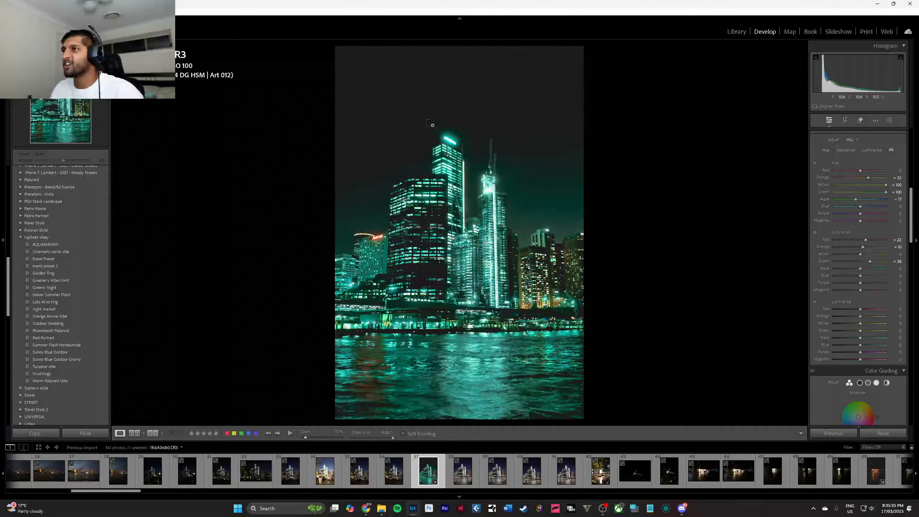
drag(452, 140, 467, 181)
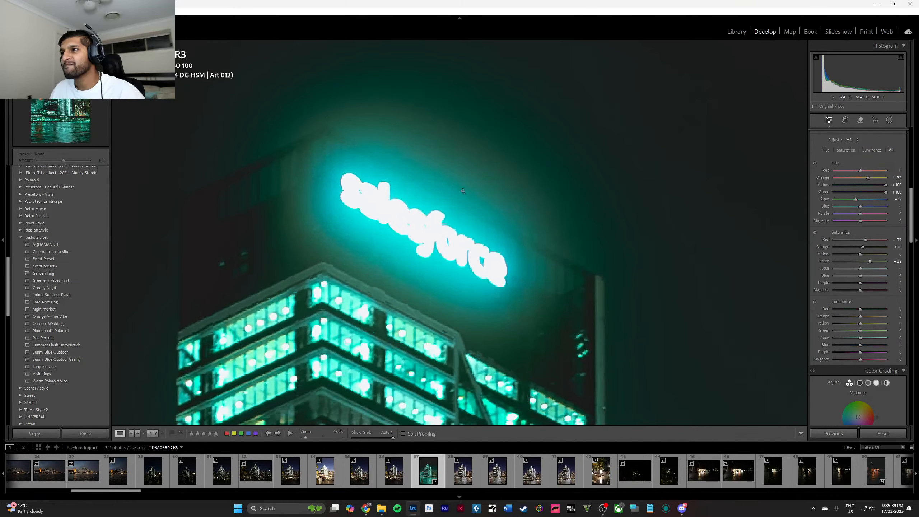
click(484, 255)
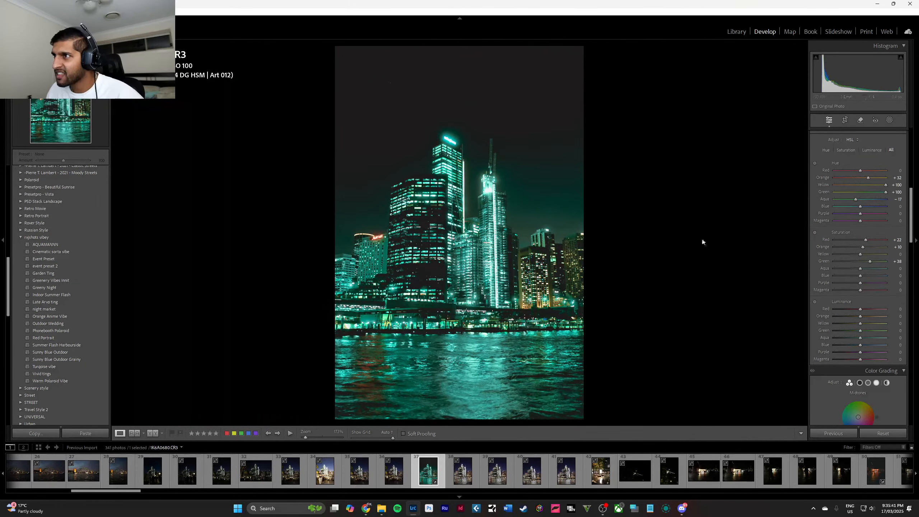
scroll(885, 255, down, 10)
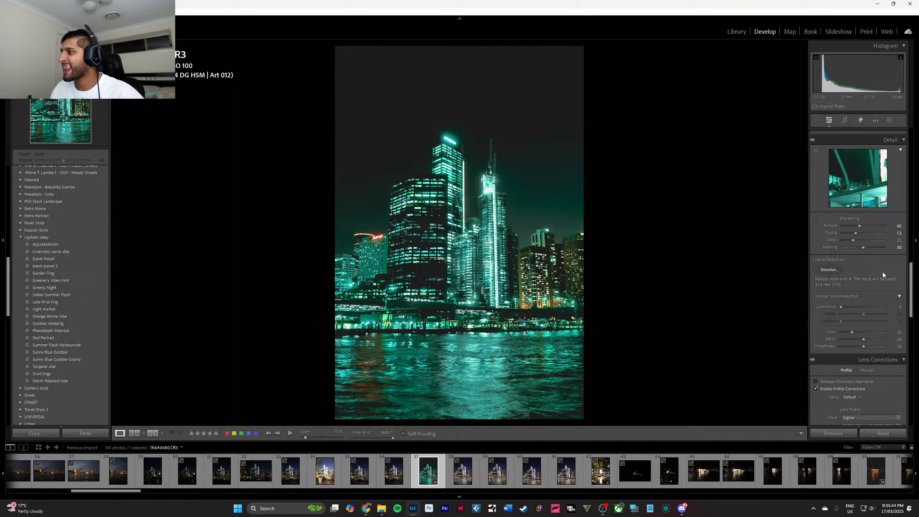
alt+click(864, 247)
mouse_move(865, 247)
mouse_down()
mouse_move(882, 249)
mouse_move(875, 252)
mouse_up()
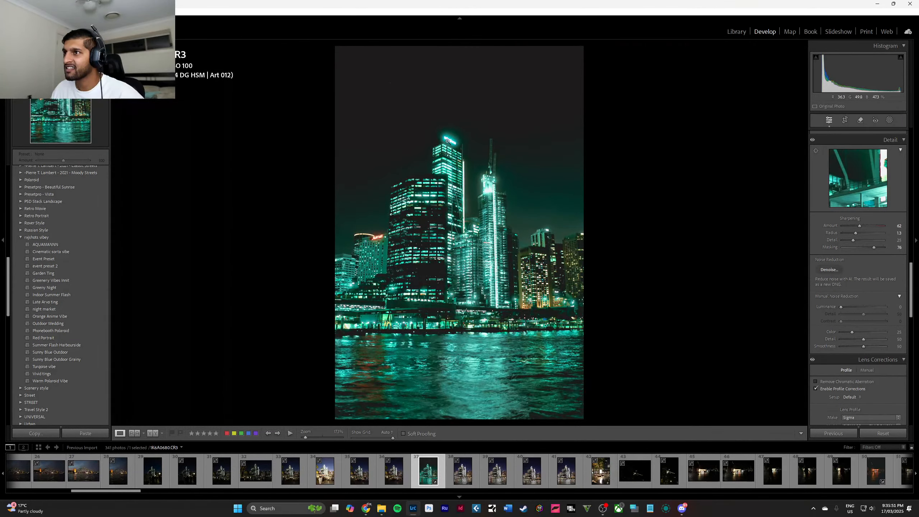
Try a brush mask over the glowing Salesforce sign with exposure and highlights adjustments, and delete the mask.
click(450, 141)
click(886, 121)
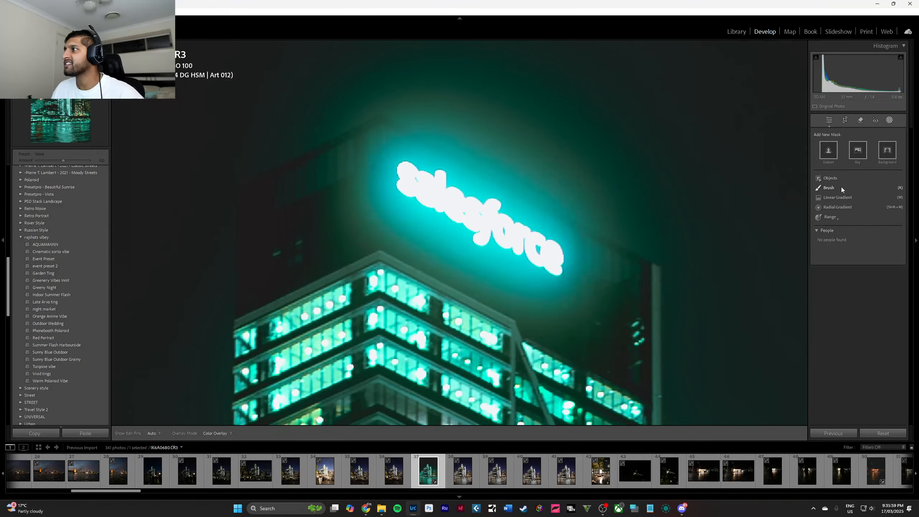
click(842, 186)
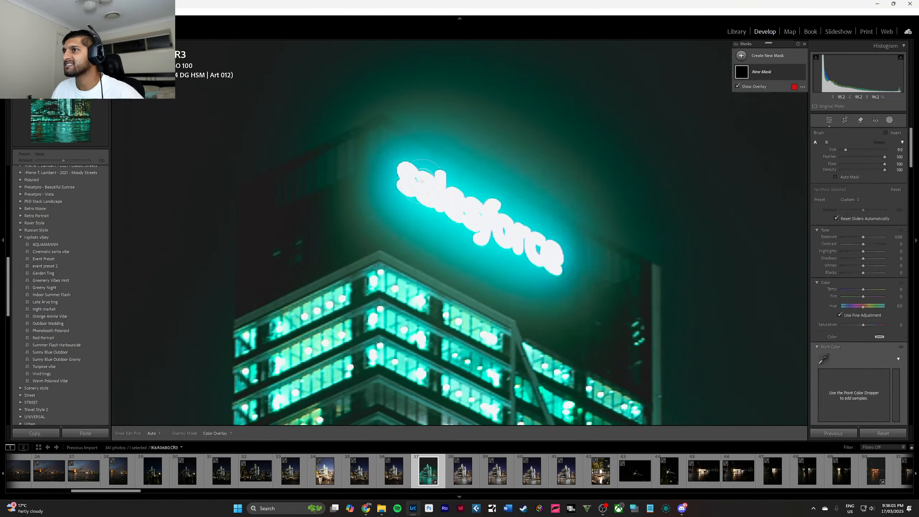
scroll(420, 181, up, 10)
mouse_move(382, 166)
mouse_down()
mouse_move(527, 206)
mouse_move(606, 244)
mouse_move(473, 216)
mouse_move(401, 179)
mouse_move(551, 248)
mouse_up()
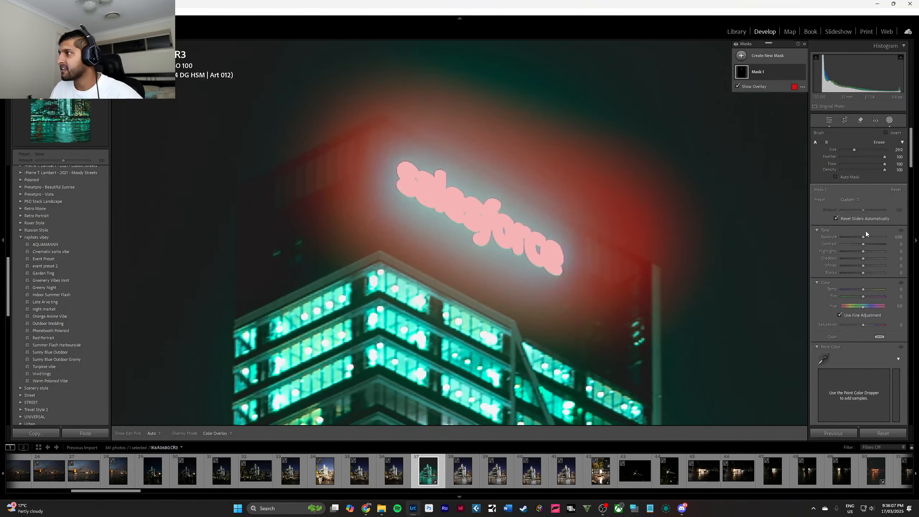
mouse_move(864, 238)
mouse_down()
mouse_move(842, 237)
mouse_move(827, 255)
mouse_move(864, 252)
mouse_up()
double_click(856, 238)
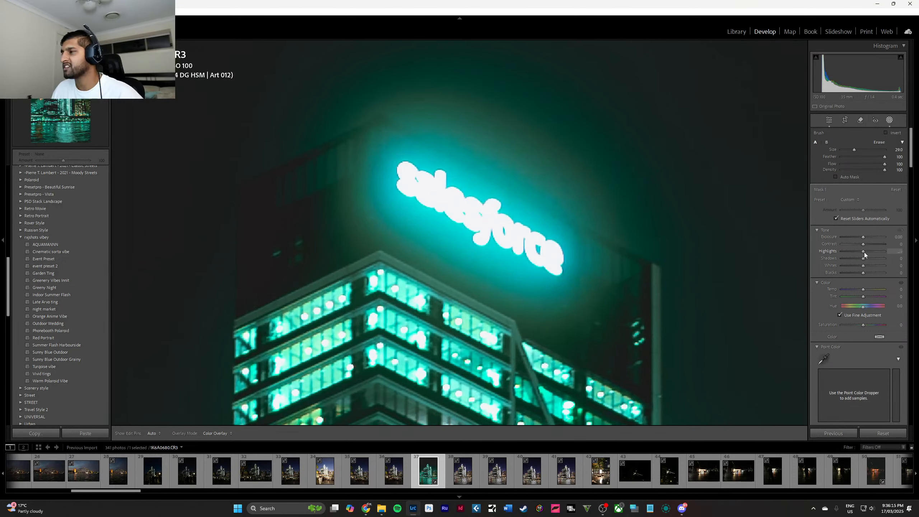
key(o)
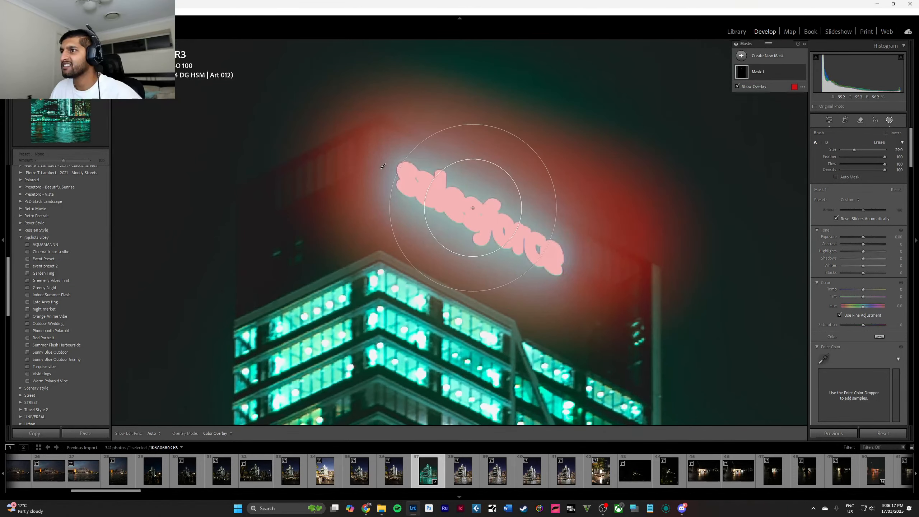
key(Delete)
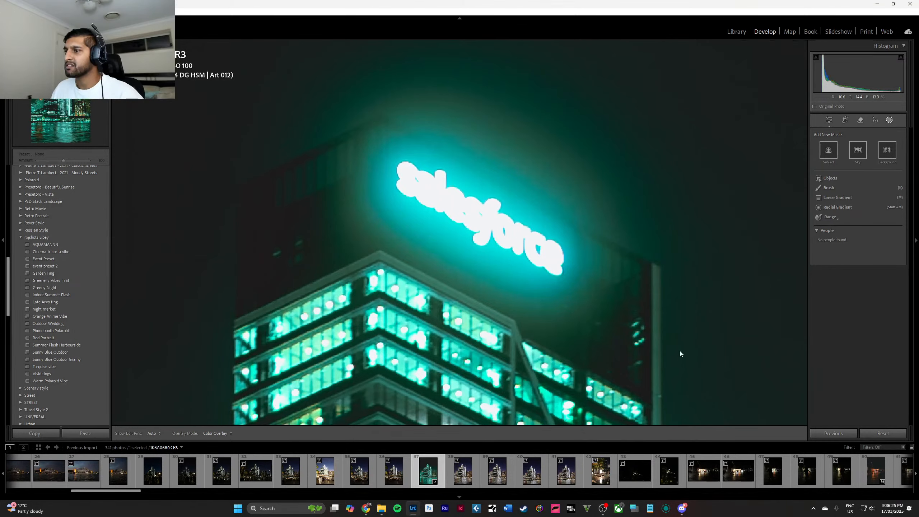
key(Escape)
click(628, 327)
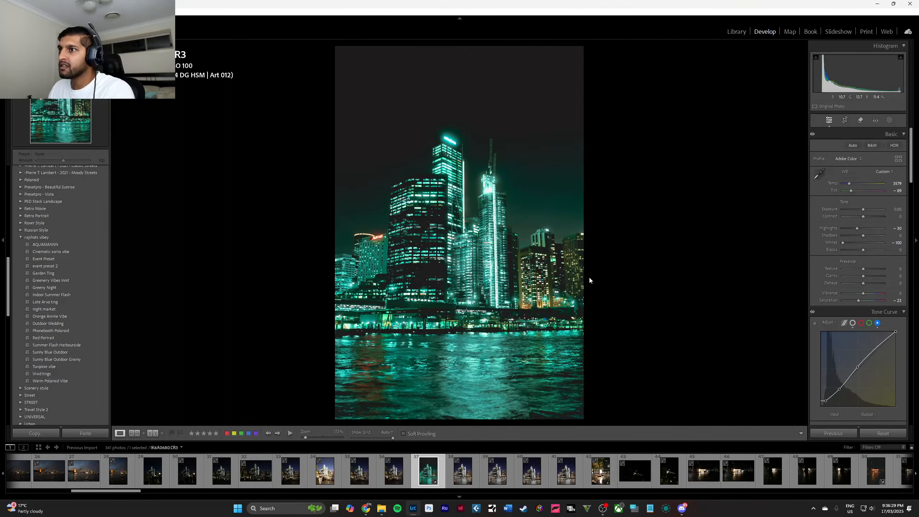
Colour-grade the skyline photo with a slight blue tint in the shadows and a slight green tint in the midtones.
scroll(855, 256, down, 3)
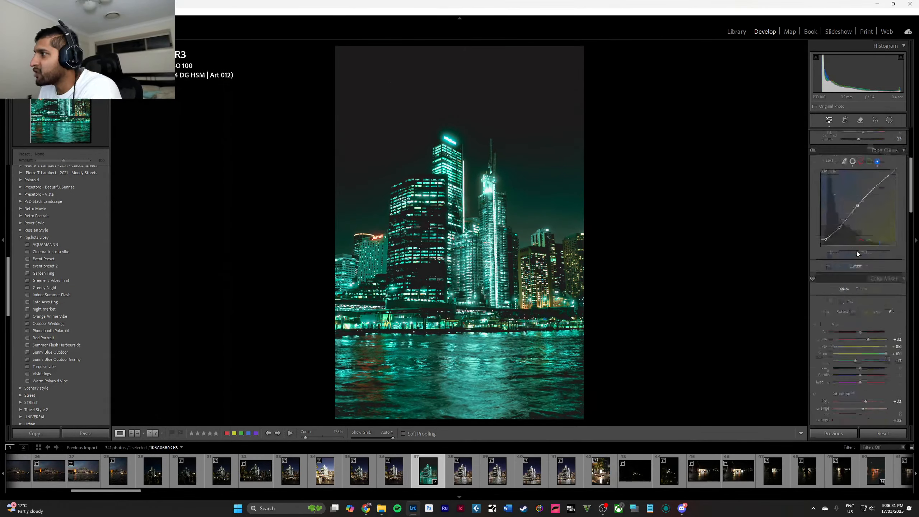
scroll(862, 253, down, 10)
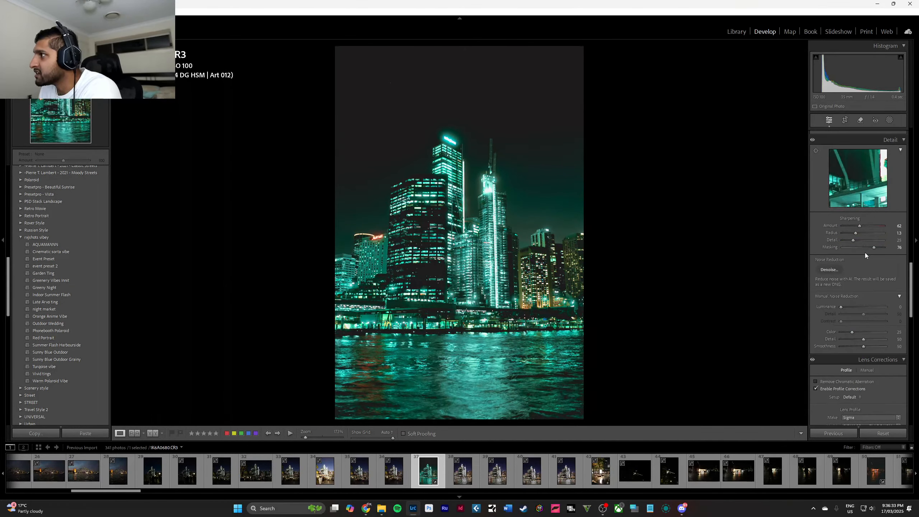
scroll(865, 255, up, 3)
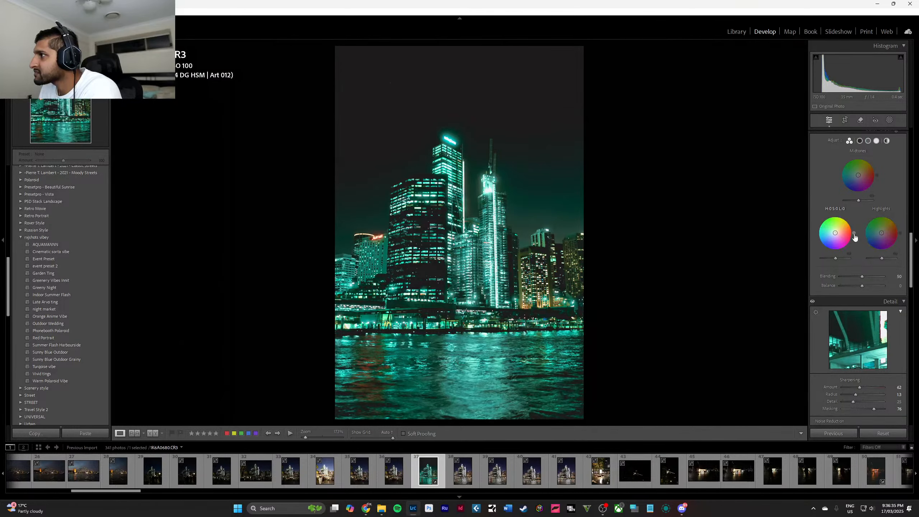
drag(855, 237, 835, 232)
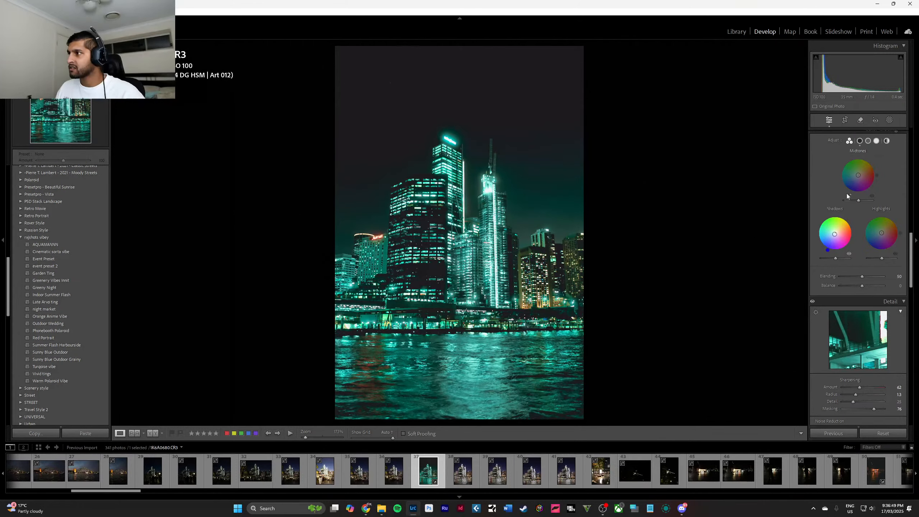
mouse_move(860, 175)
mouse_down()
mouse_move(857, 166)
mouse_move(868, 184)
mouse_move(870, 167)
mouse_up()
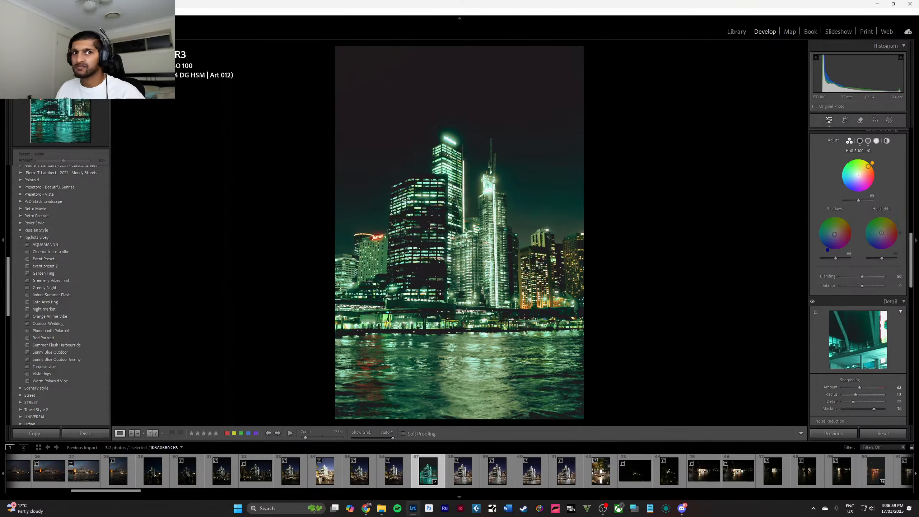
drag(869, 166, 849, 183)
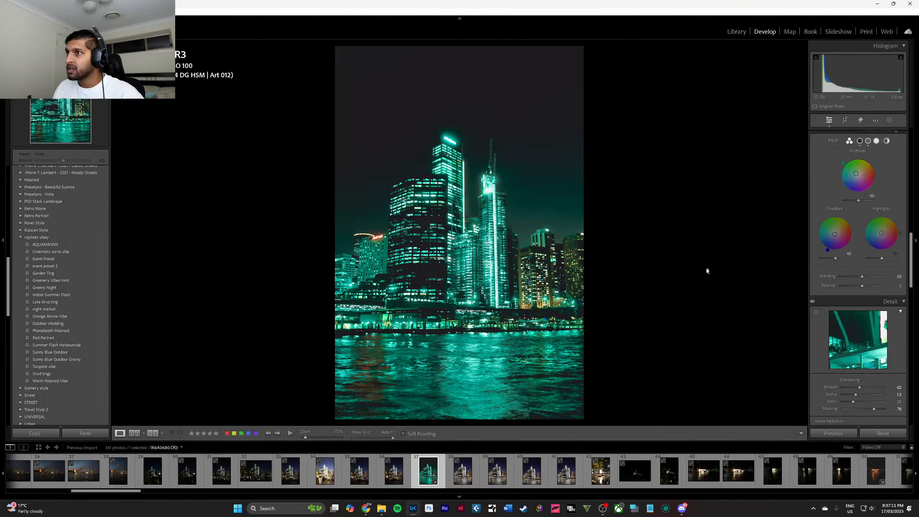
Select the following vertical night skyline photo and apply the Phonebooth Polaroid preset to it.
click(473, 480)
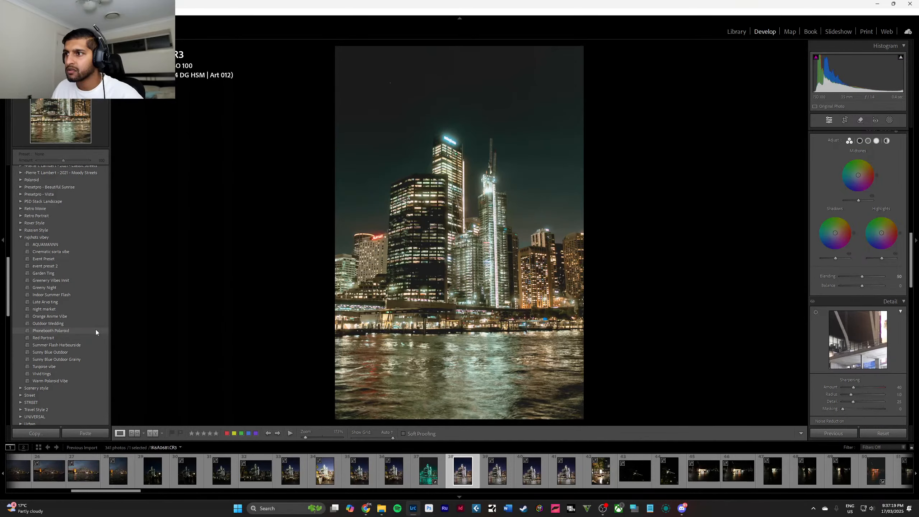
click(96, 331)
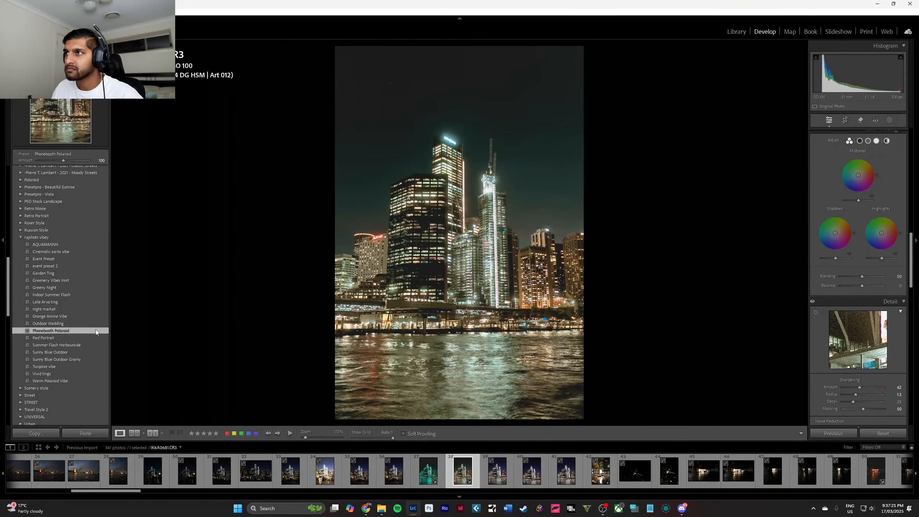
Inspect the sky and Salesforce sign up close and compare the edited skyline photo with its before version.
click(401, 90)
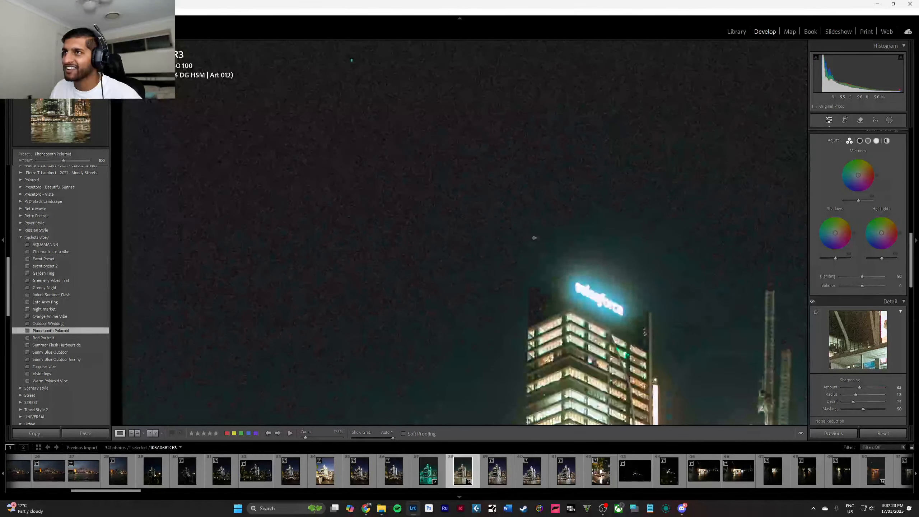
click(535, 238)
drag(407, 117, 460, 183)
click(411, 120)
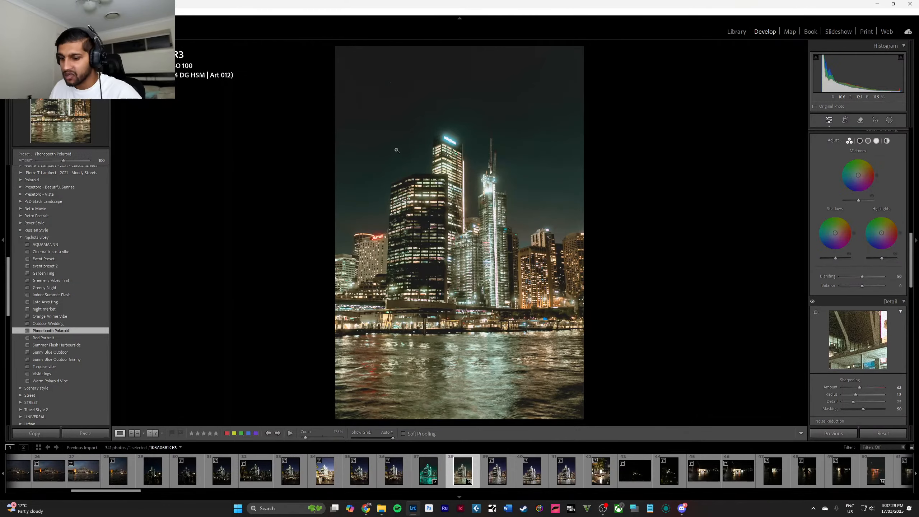
key(y)
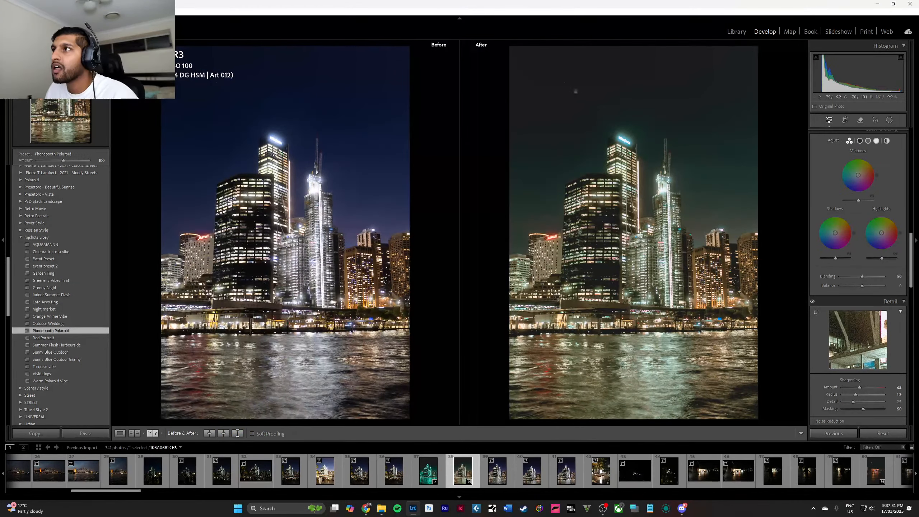
drag(557, 83, 569, 151)
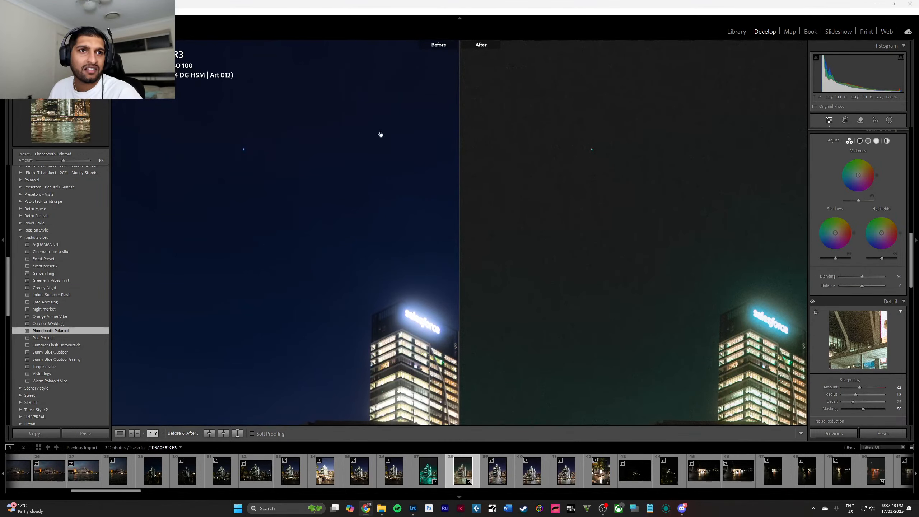
click(553, 150)
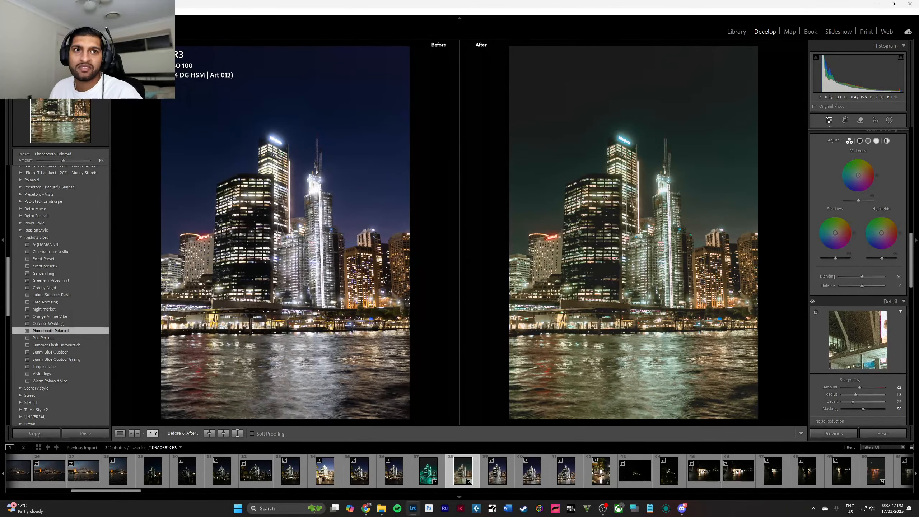
key(y)
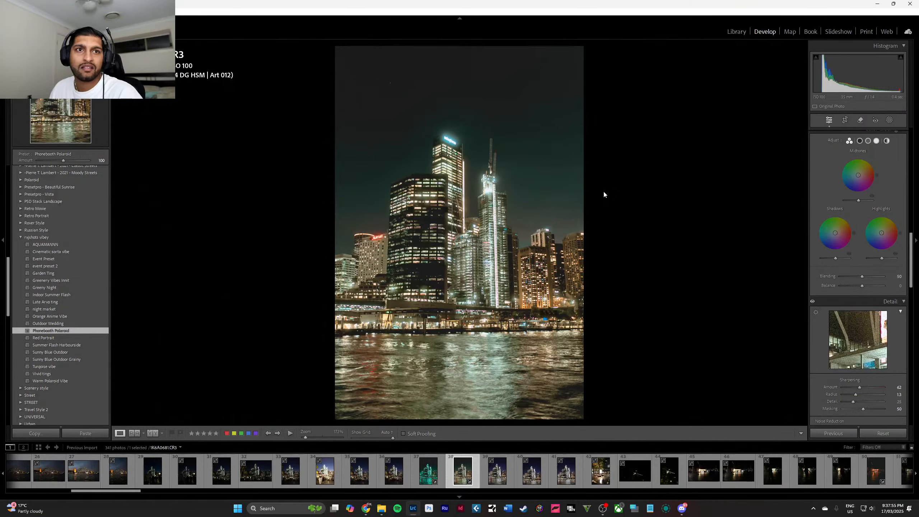
key(y)
key(y)
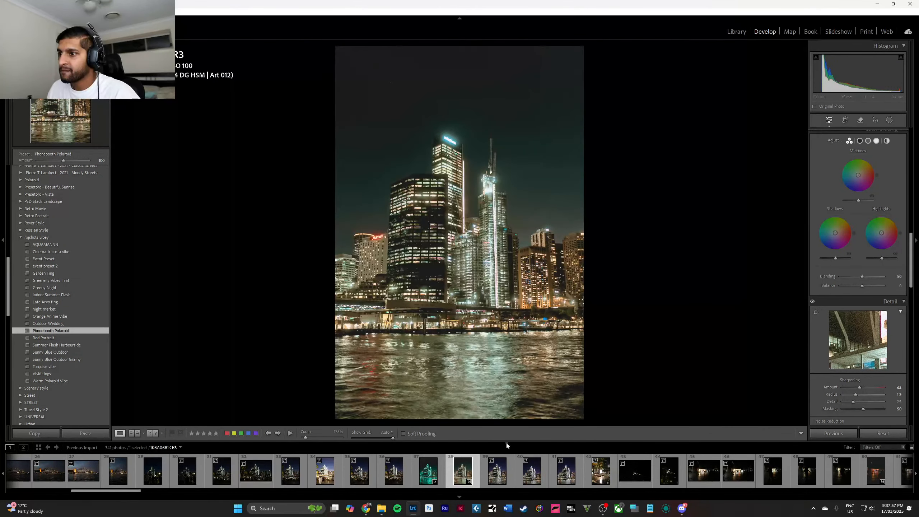
Select the dark L3 tram photo and apply the Greeny Night preset to it.
scroll(485, 471, down, 10)
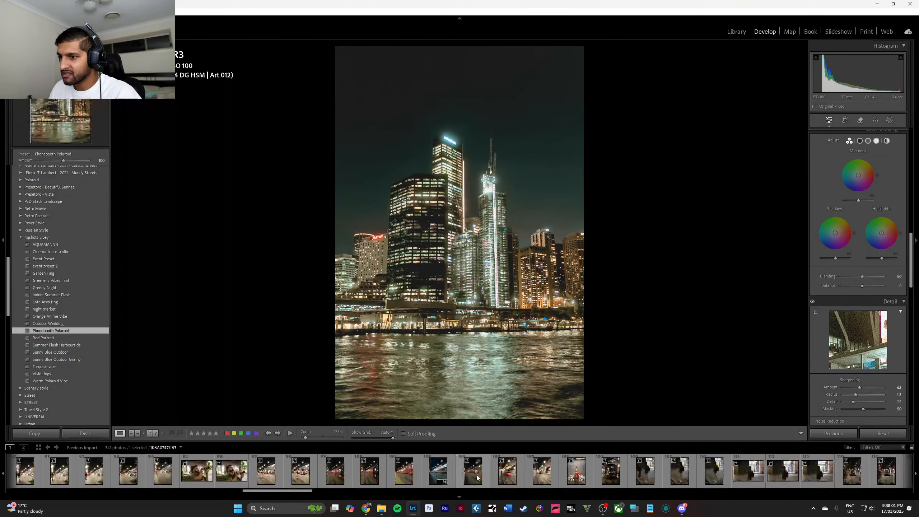
scroll(477, 476, up, 8)
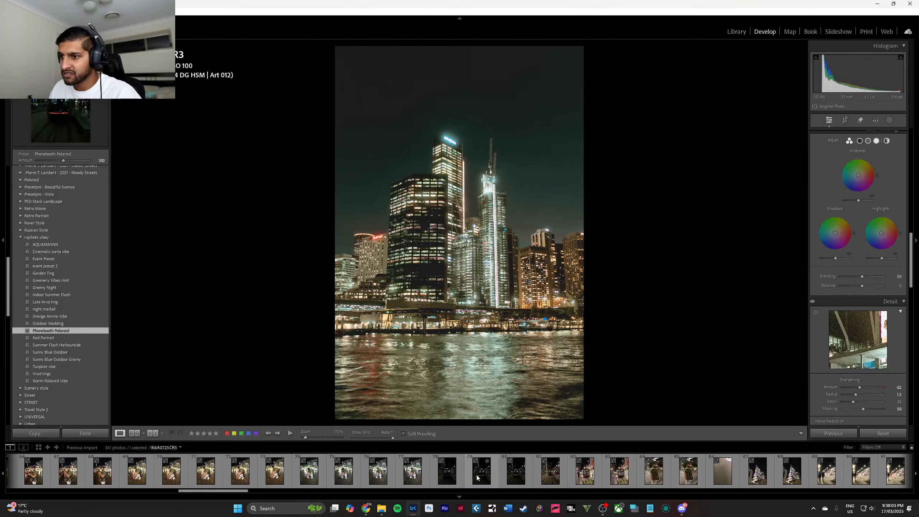
click(471, 479)
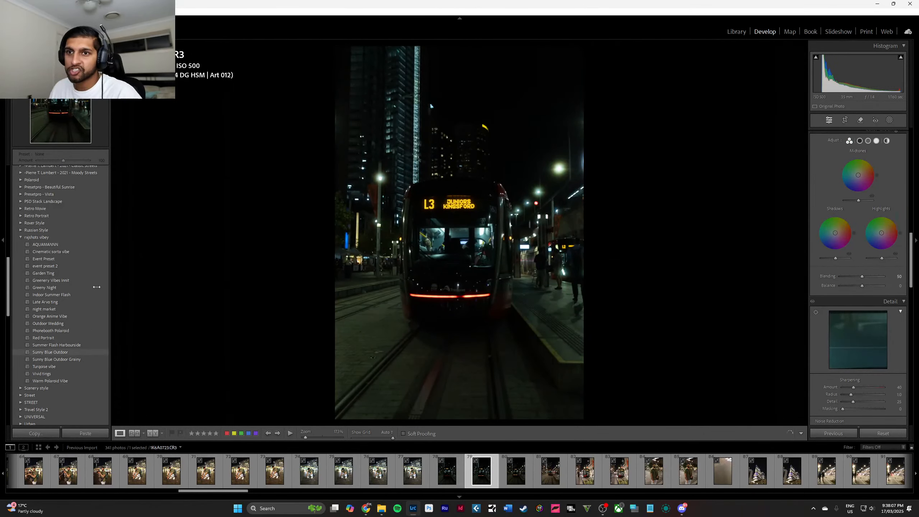
click(91, 288)
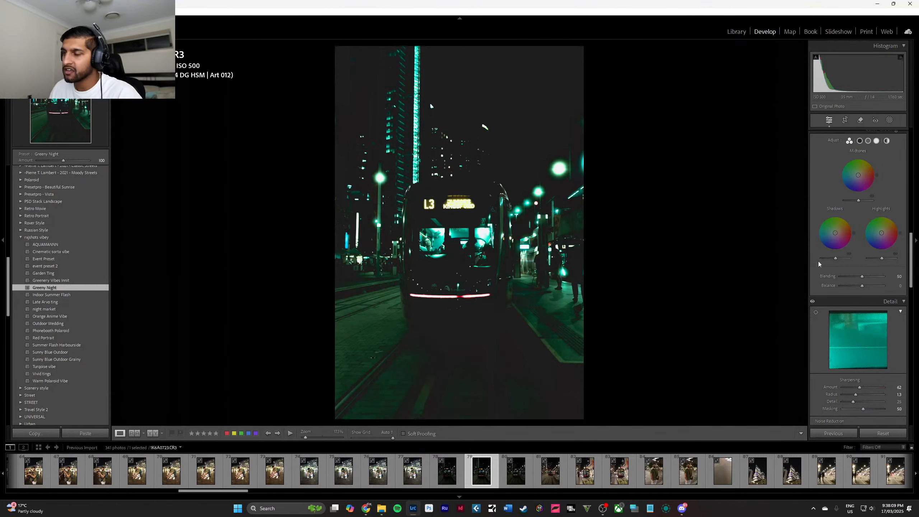
Warm up the L3 tram photo by setting its temperature to 6123 and tint to -37.
scroll(875, 220, up, 5)
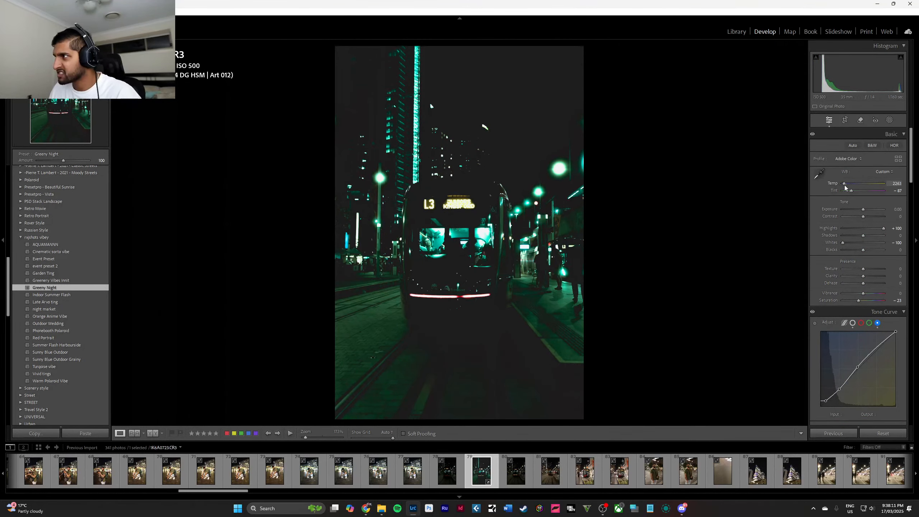
mouse_move(845, 184)
mouse_down()
mouse_move(880, 192)
mouse_move(858, 191)
mouse_up()
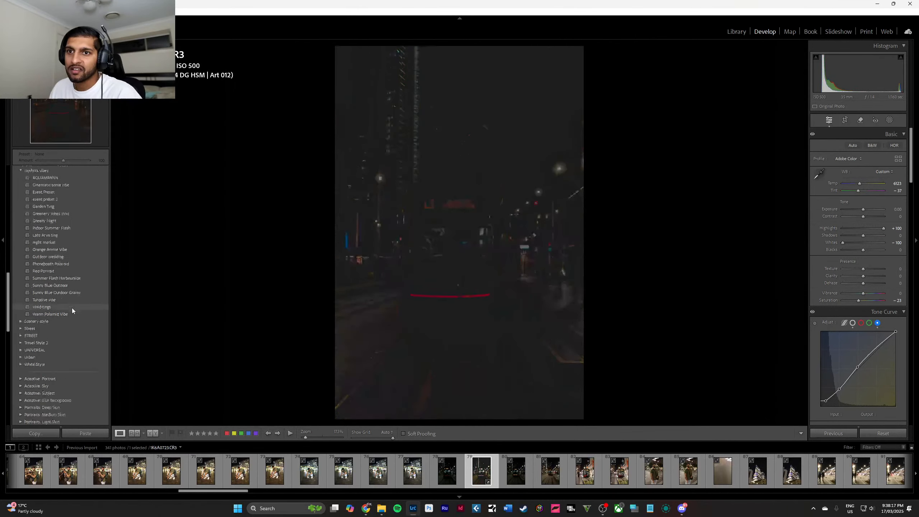
scroll(71, 301, up, 6)
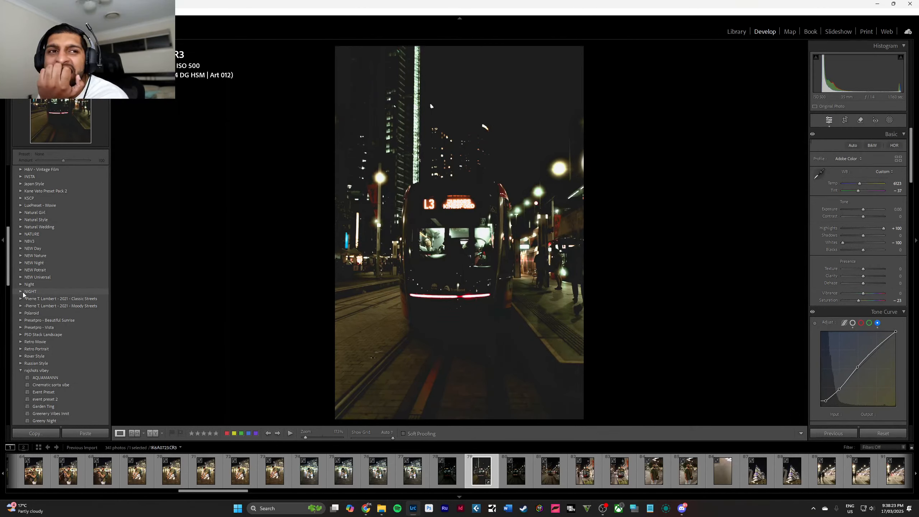
Toggle soft proofing on and off repeatedly to compare the L3 tram photo with its proof preview.
click(404, 434)
click(404, 434)
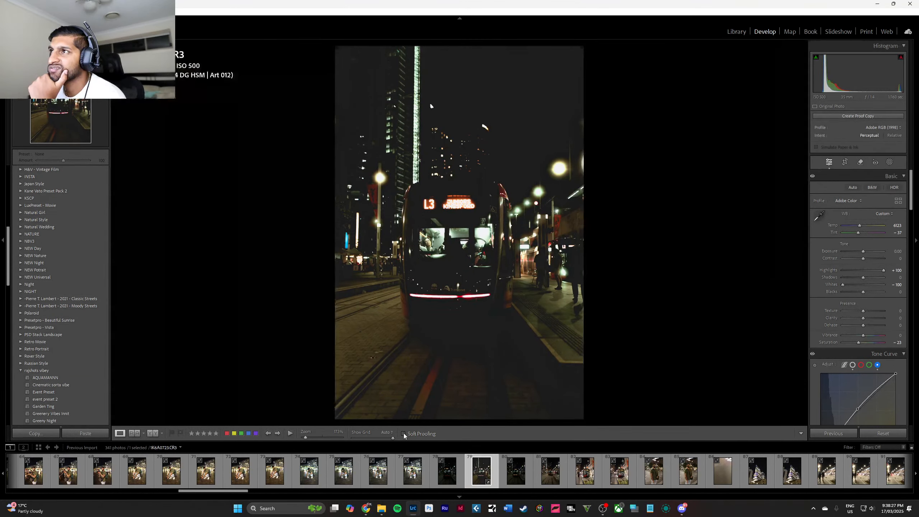
click(404, 434)
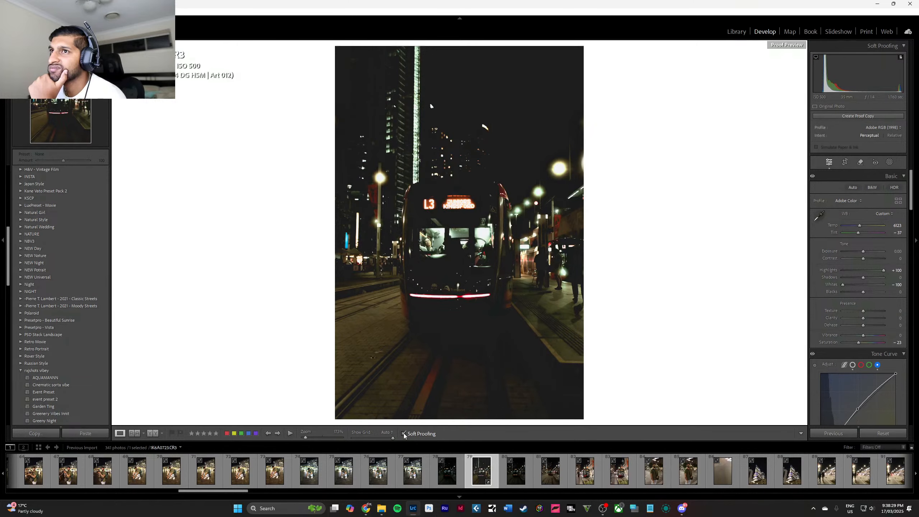
click(404, 434)
click(403, 434)
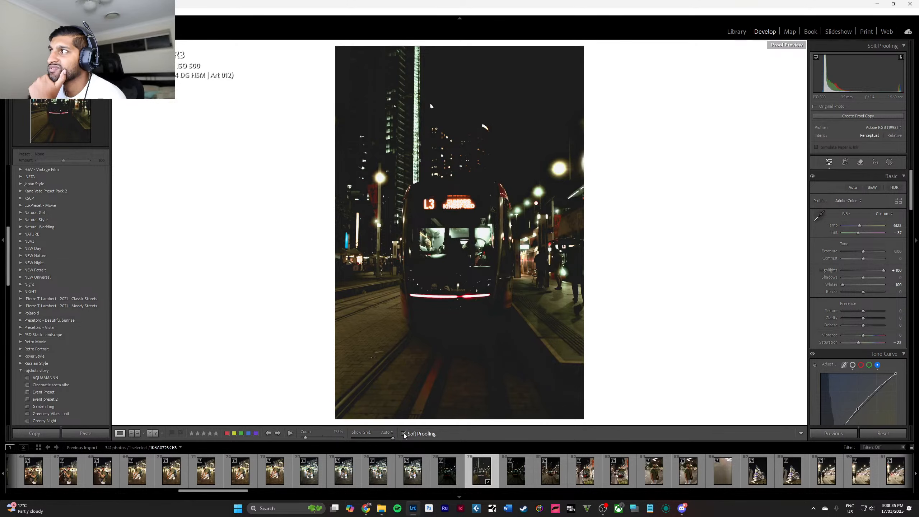
click(404, 434)
click(404, 433)
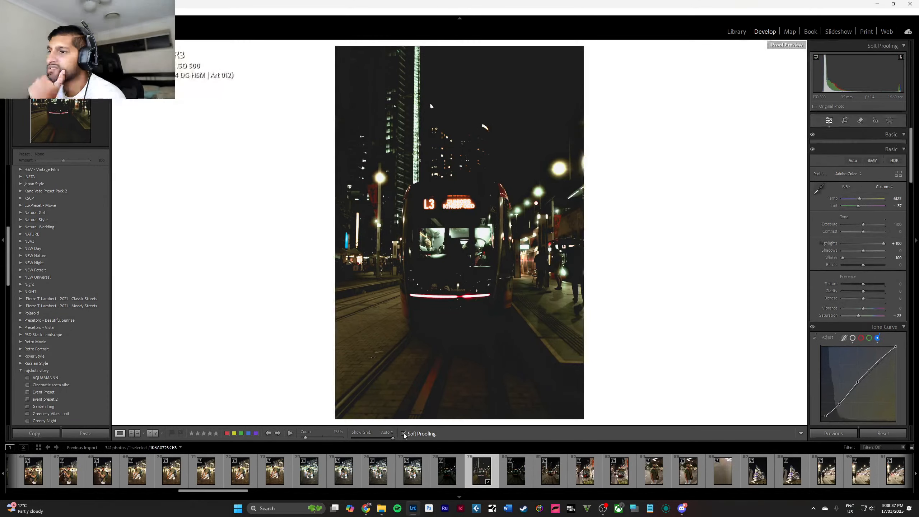
click(404, 433)
click(404, 434)
Create a proof copy of the L3 tram photo and return to the original with soft proofing turned off.
click(884, 46)
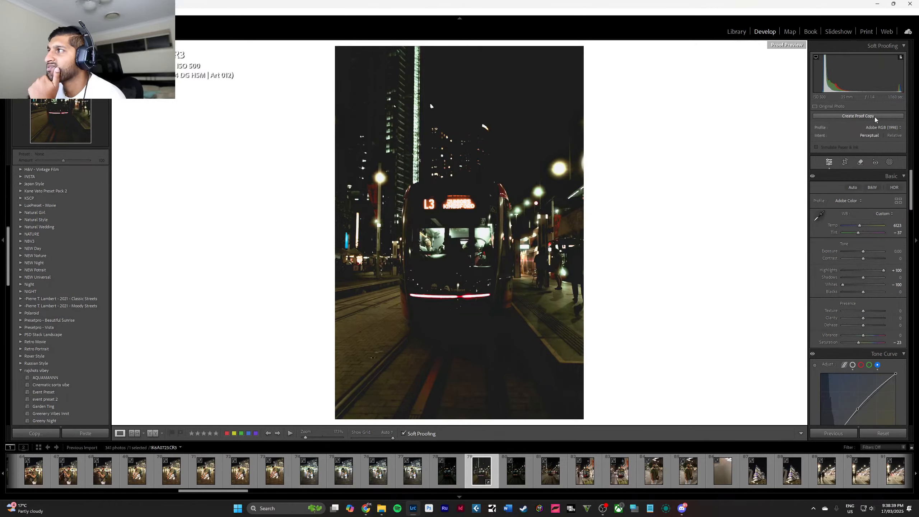
click(876, 127)
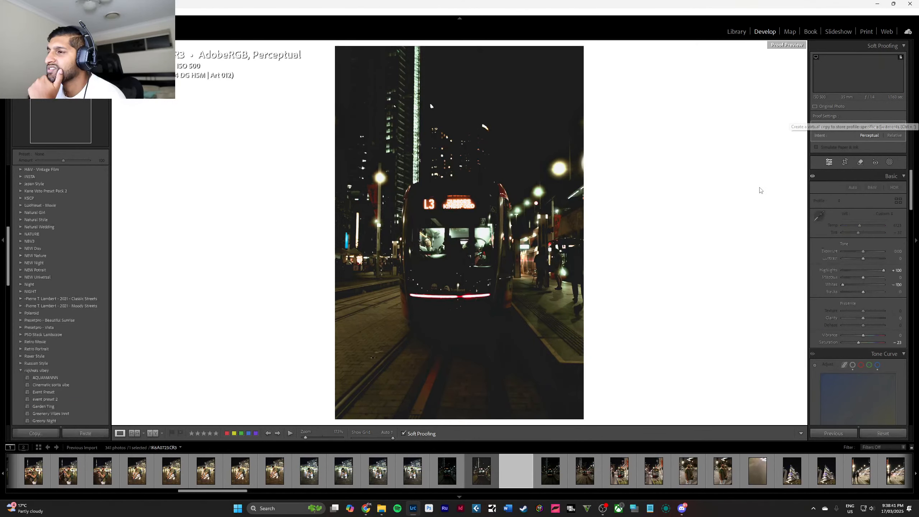
click(425, 471)
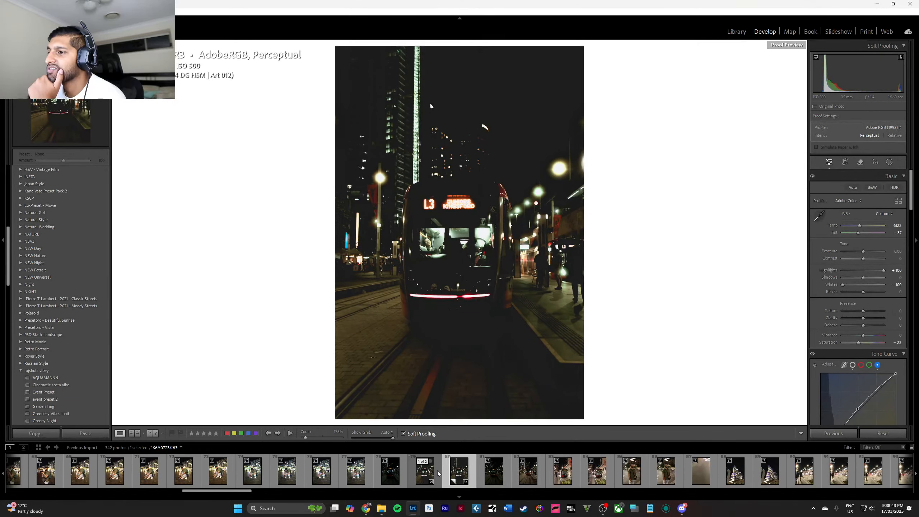
click(460, 471)
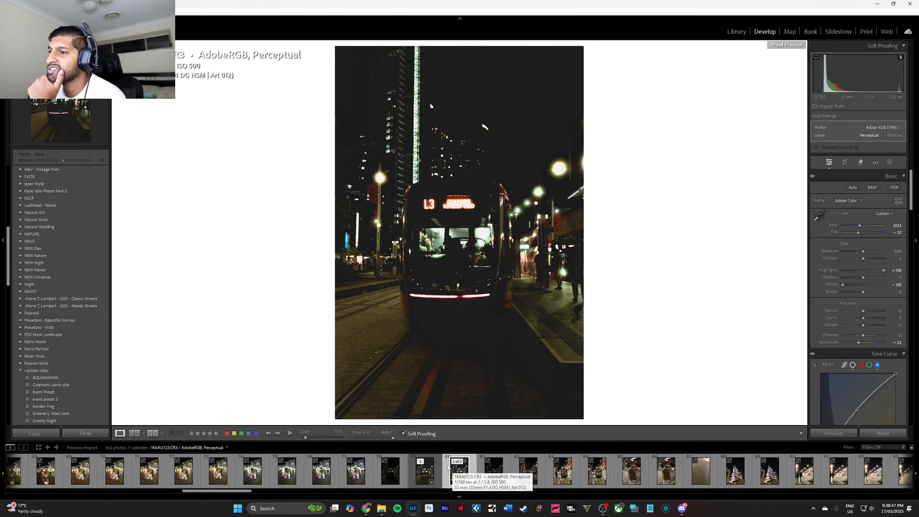
click(405, 434)
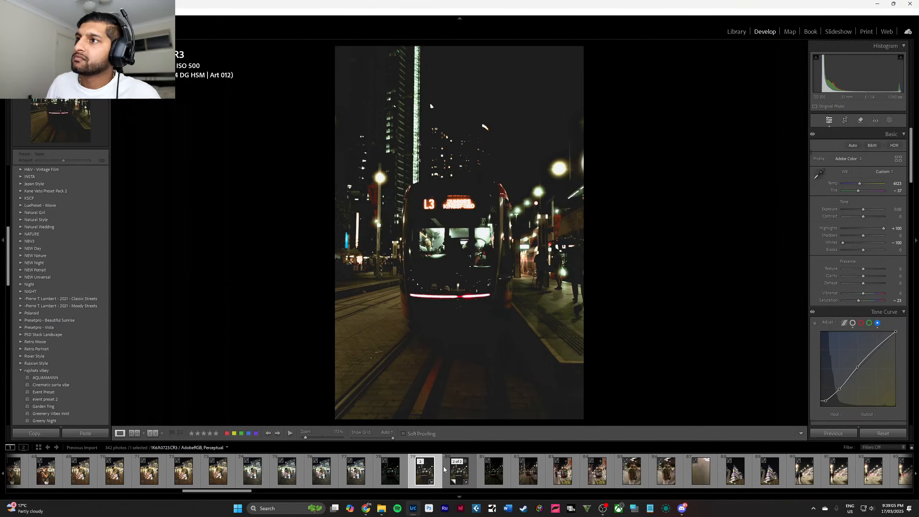
Look through the neighbouring night photos, opening the unedited L3 tram shot and the portrait of the man holding a camera.
click(377, 478)
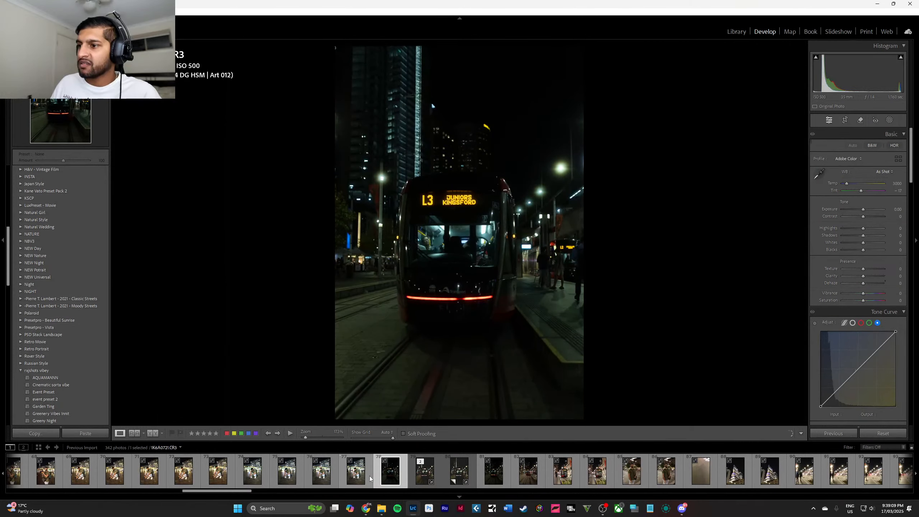
scroll(369, 479, up, 3)
click(234, 481)
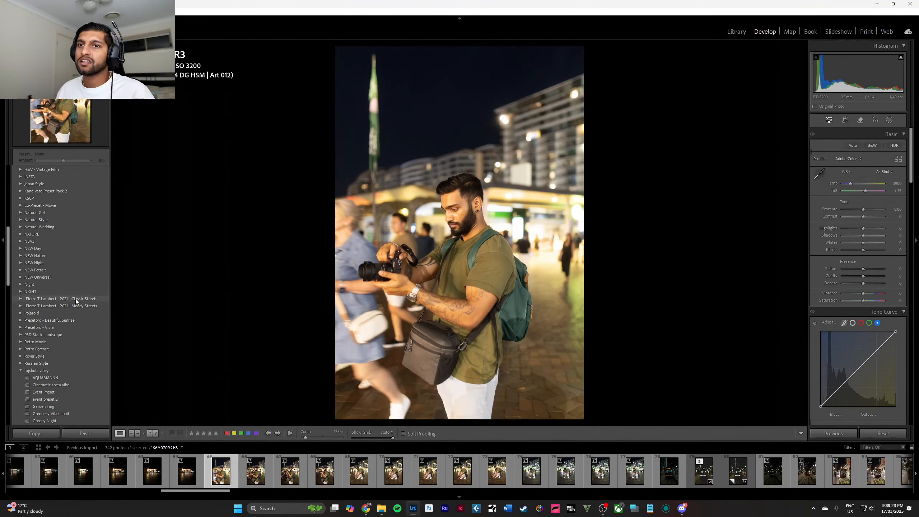
scroll(71, 330, down, 3)
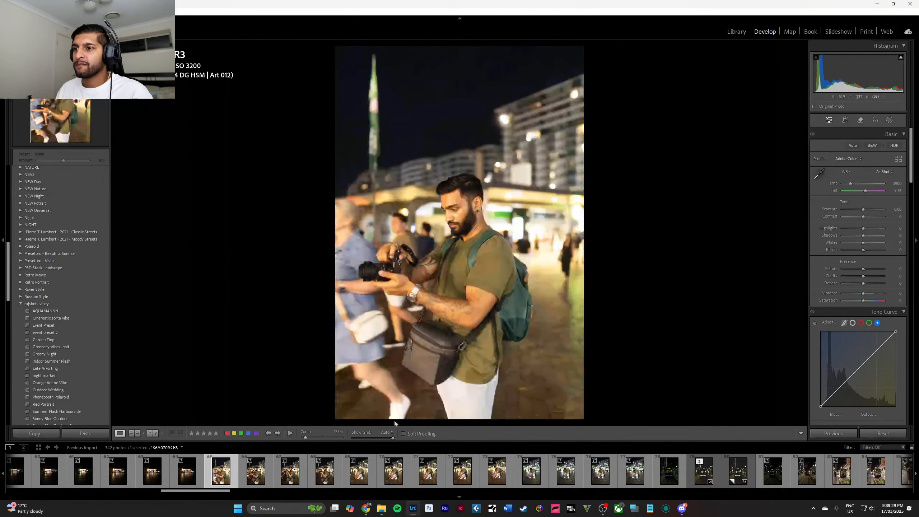
scroll(411, 470, down, 4)
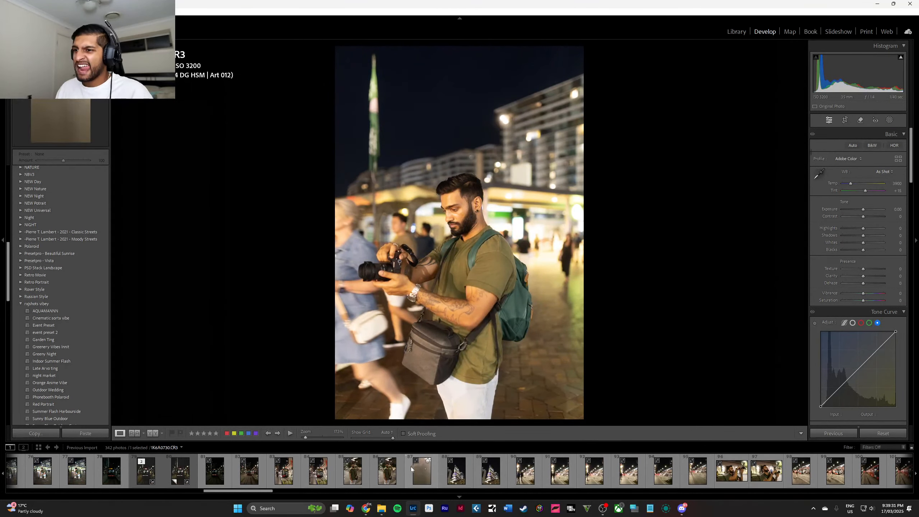
Compare the two L2 tram photos and apply the AQUAMANNN preset to the first one.
click(282, 472)
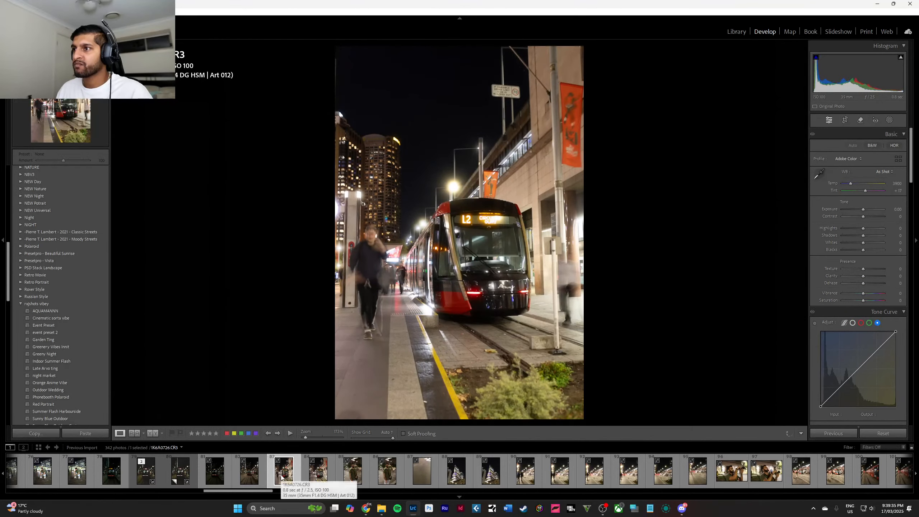
click(320, 473)
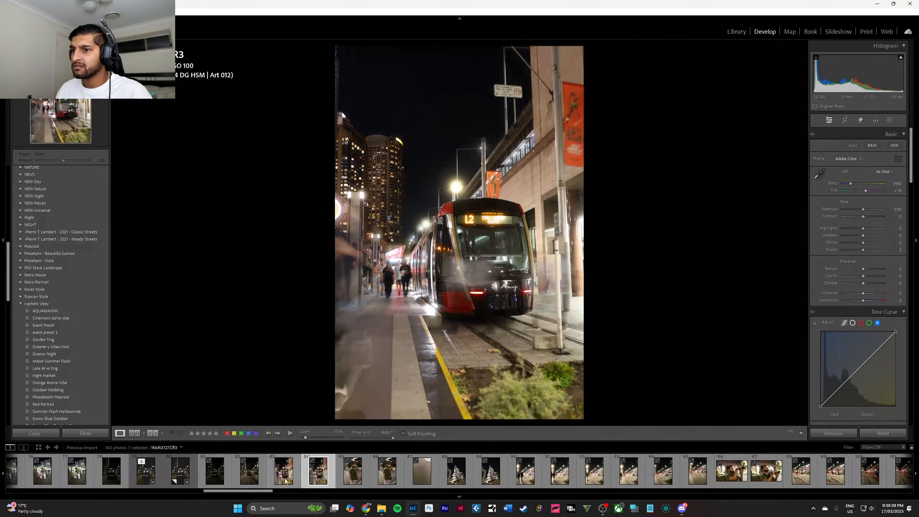
click(283, 472)
scroll(58, 363, down, 3)
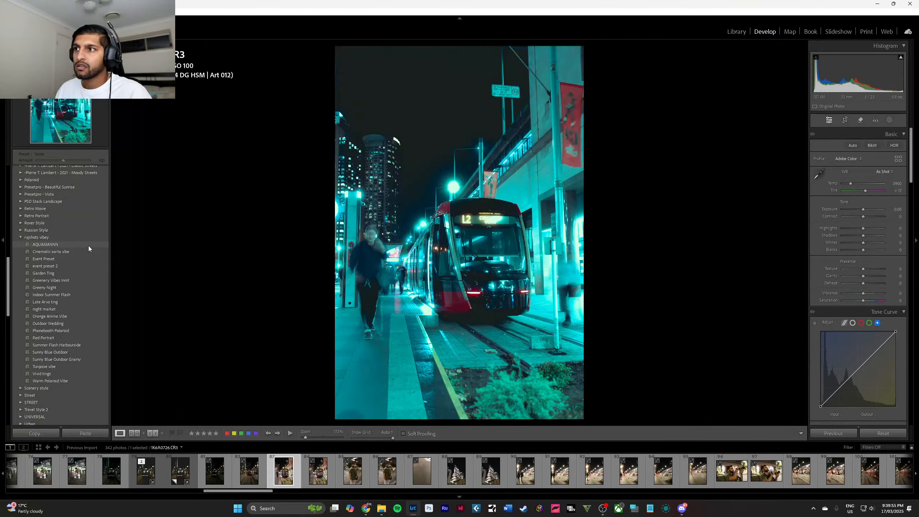
click(89, 246)
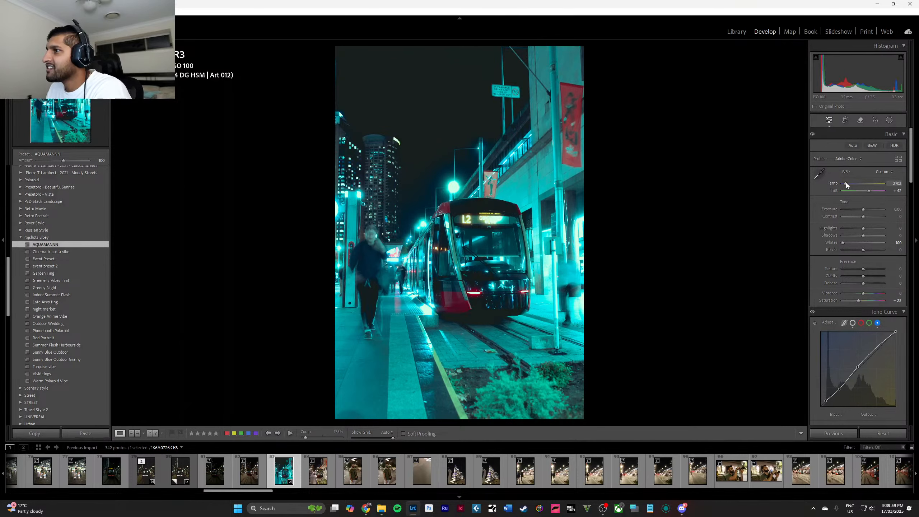
Set the L2 tram photo's temperature to 3754 and tint to +68.
drag(846, 183, 872, 197)
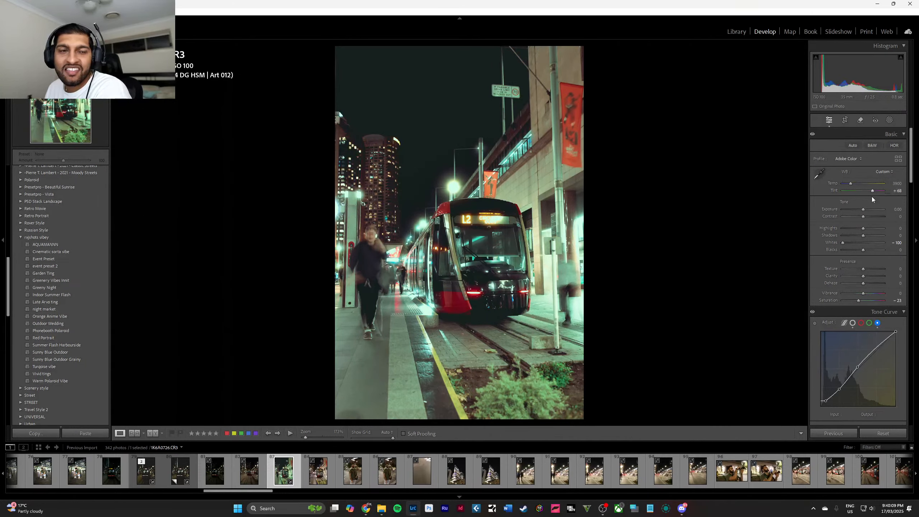
drag(851, 183, 851, 184)
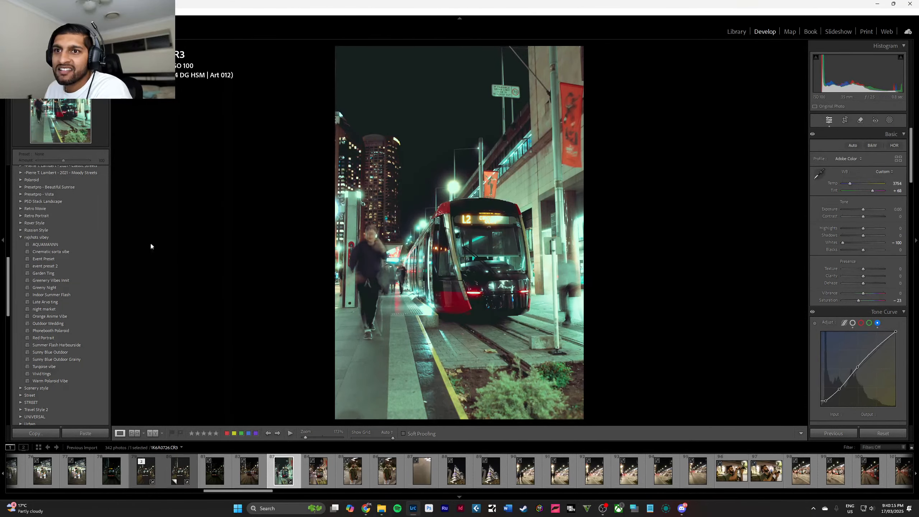
click(476, 237)
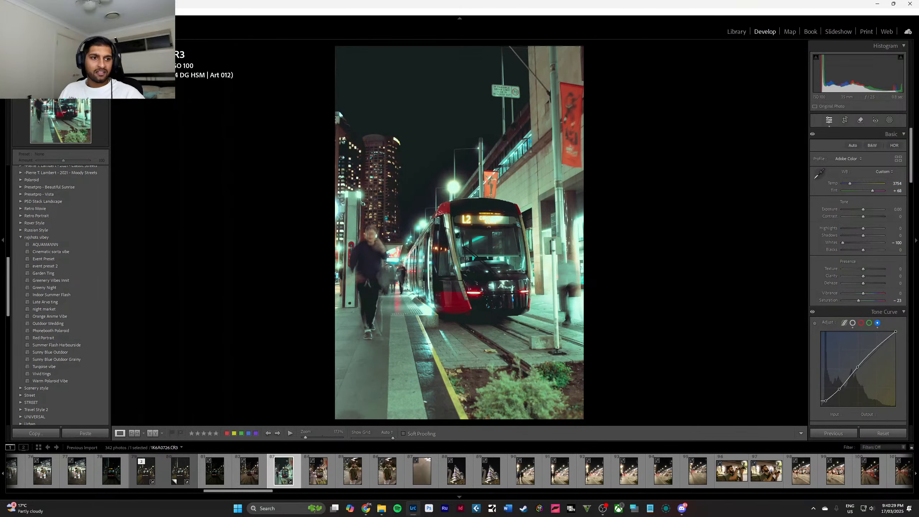
key(alt+Tab)
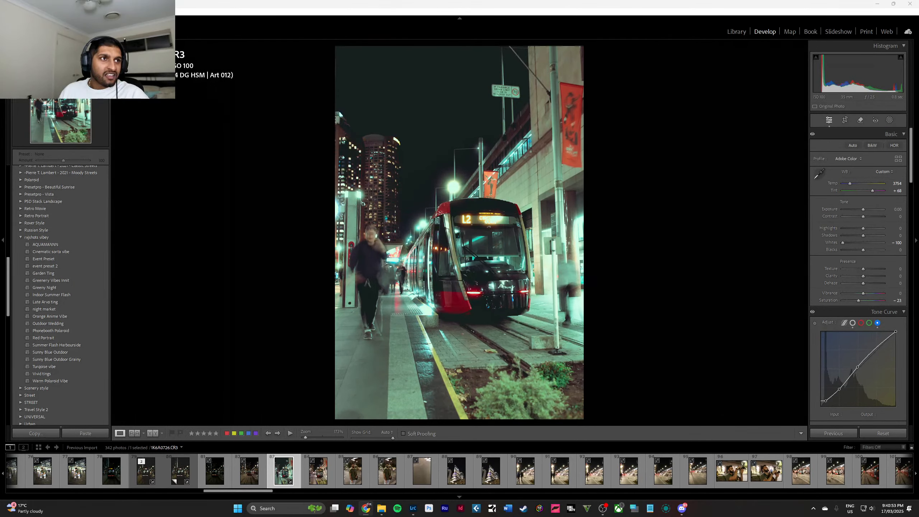
Expand the L2 tram photo's metadata in the Library, list the available metadata views, and return to Develop.
click(730, 33)
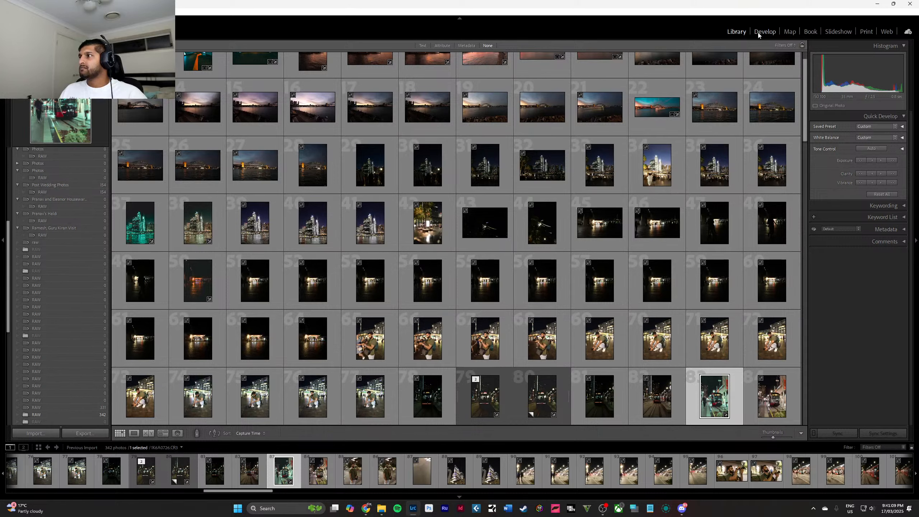
click(899, 232)
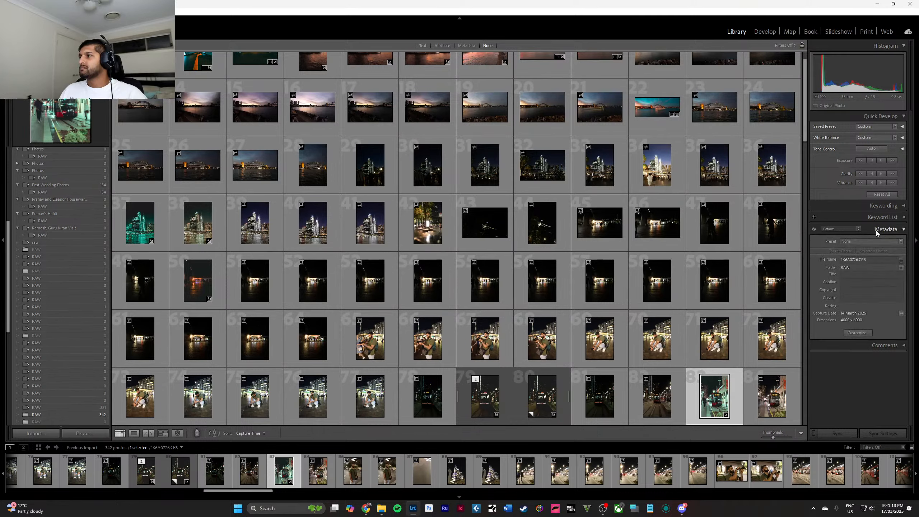
click(859, 228)
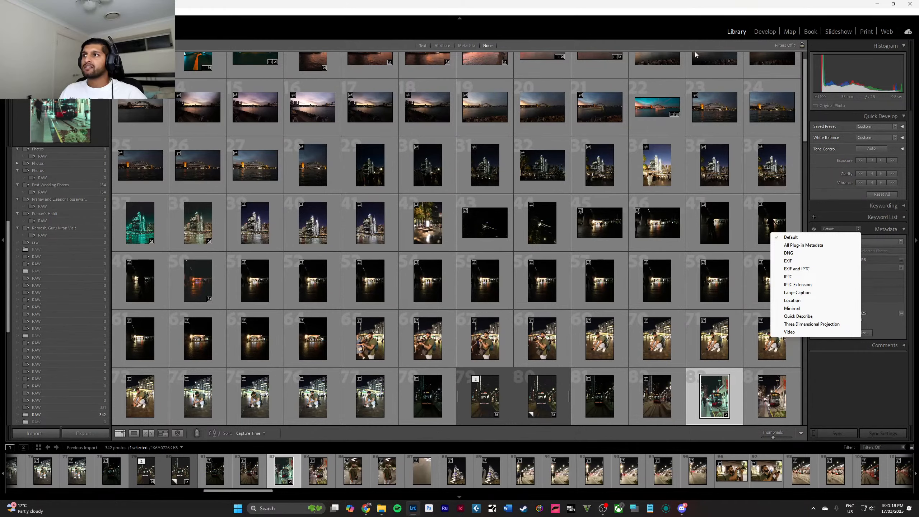
click(765, 32)
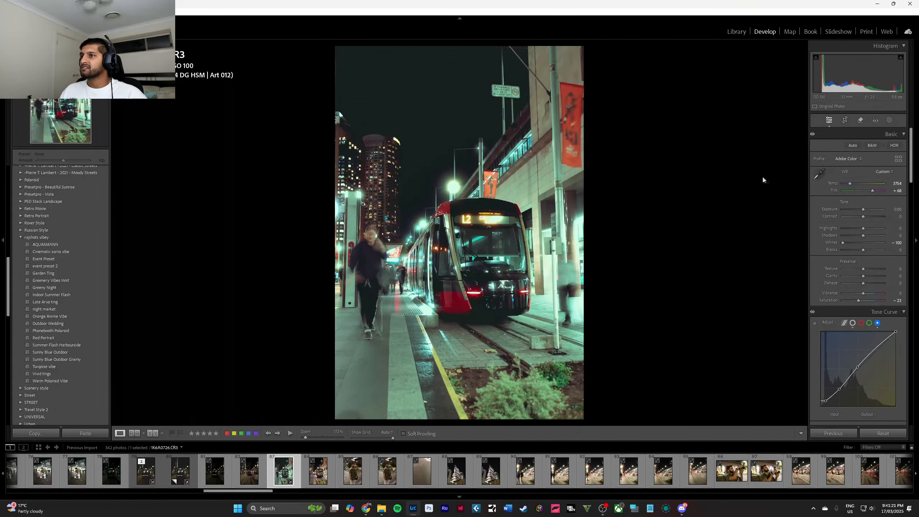
Set the L2 tram photo's temperature to 3404, tint to +92, exposure to −0.40, highlights to −79 and shadows to −2.
drag(873, 190, 848, 229)
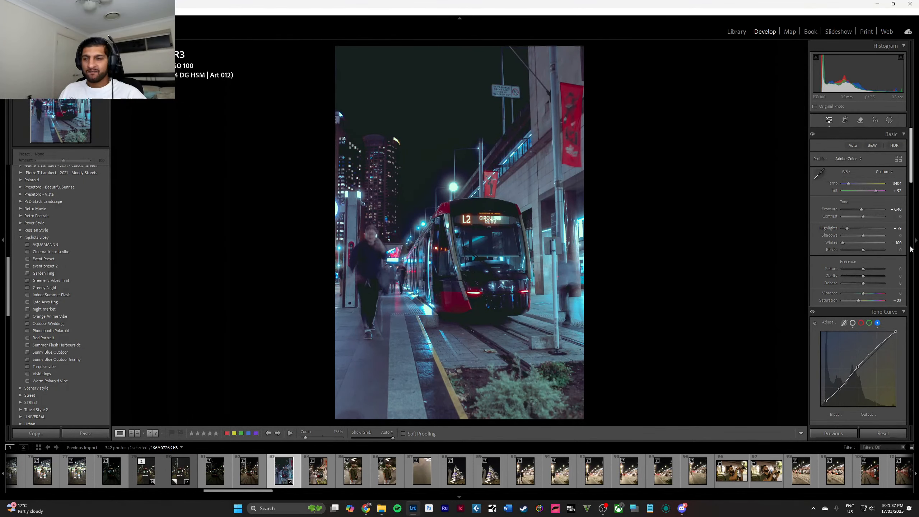
drag(863, 235, 852, 251)
double_click(853, 250)
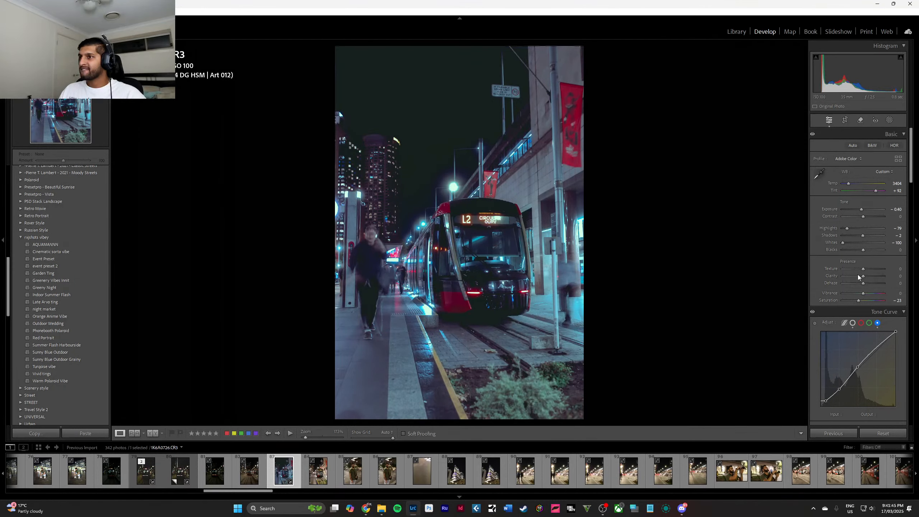
Try texture, clarity and dehaze at −100 on the L2 tram photo, and reset dehaze and clarity.
drag(838, 277, 809, 269)
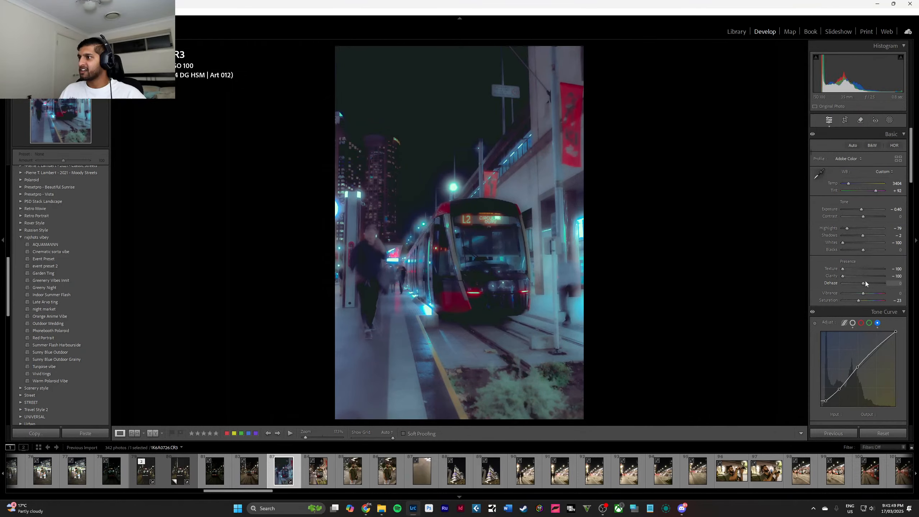
drag(865, 282, 765, 289)
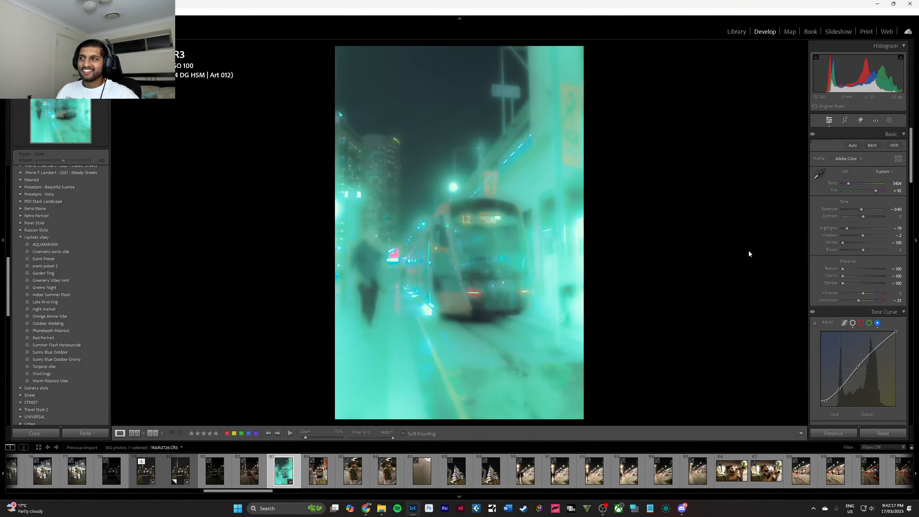
double_click(845, 285)
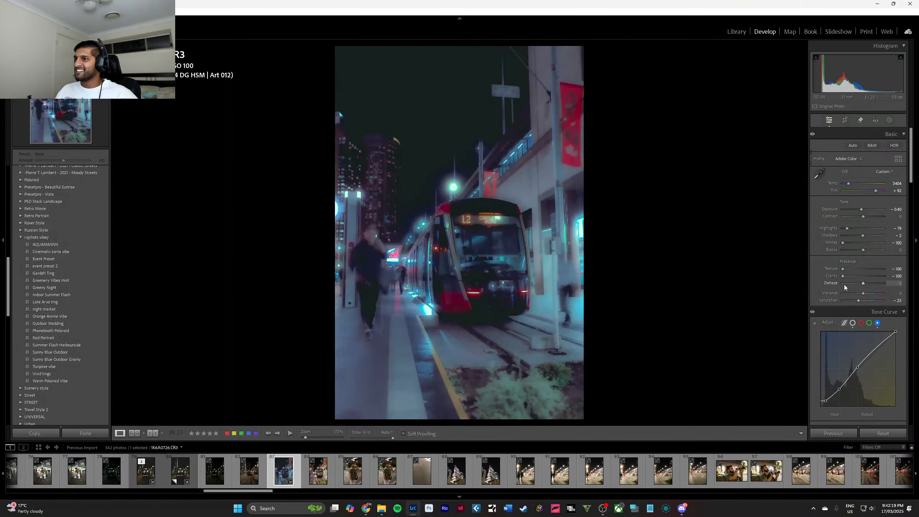
double_click(843, 277)
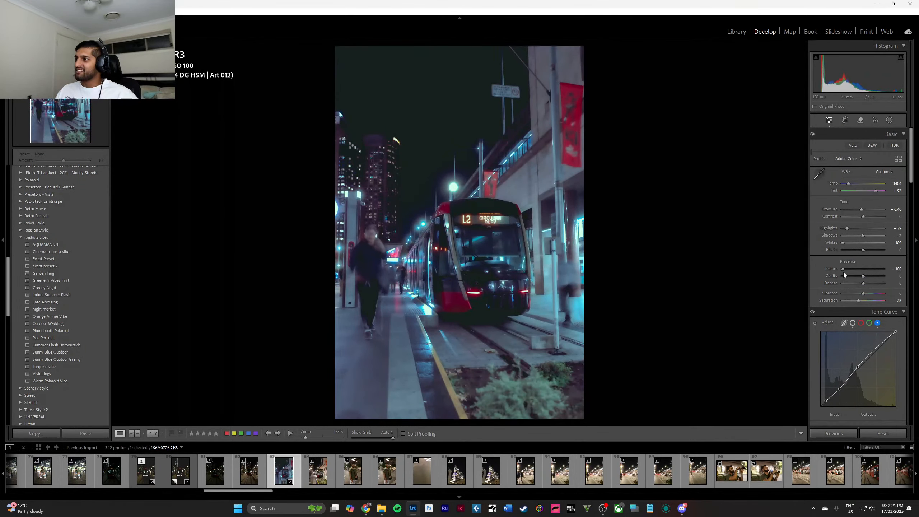
Set the L2 tram photo's texture to −54 and clarity to −2, and check the tram's front up close.
double_click(843, 270)
drag(853, 275, 863, 277)
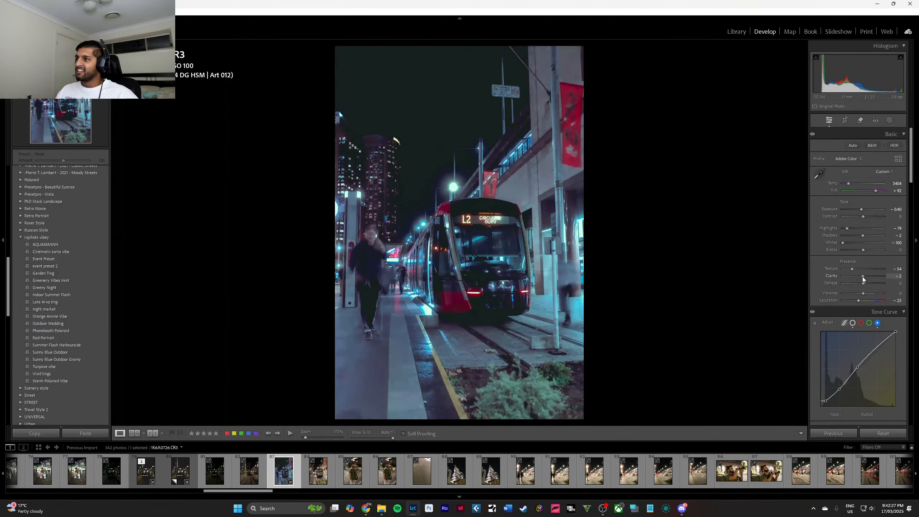
click(491, 272)
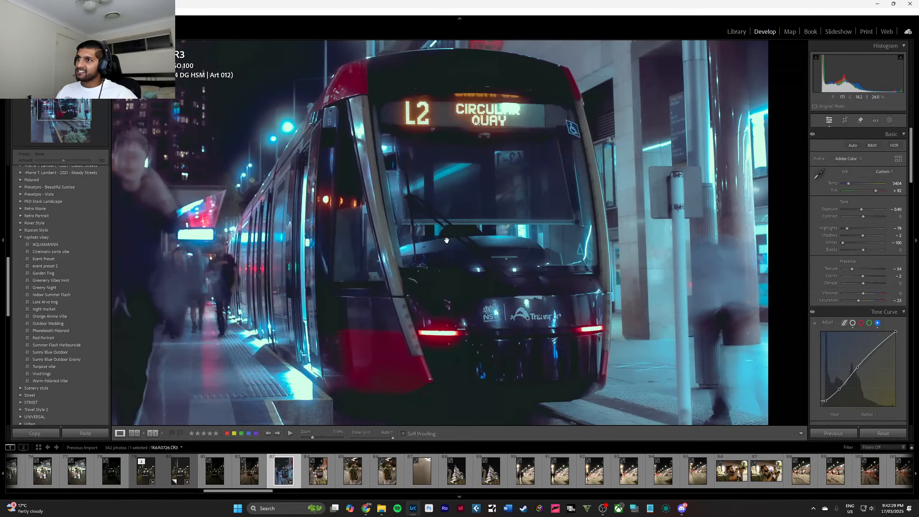
click(447, 241)
click(453, 244)
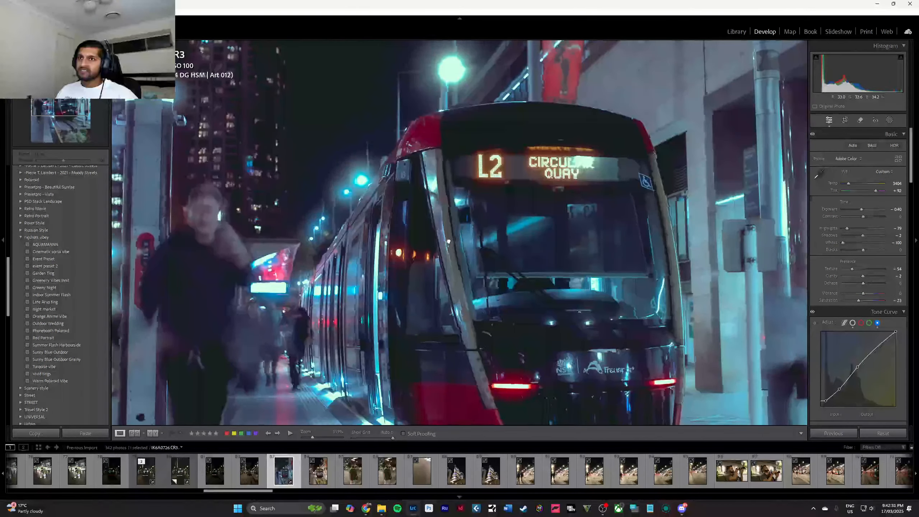
drag(447, 241, 510, 270)
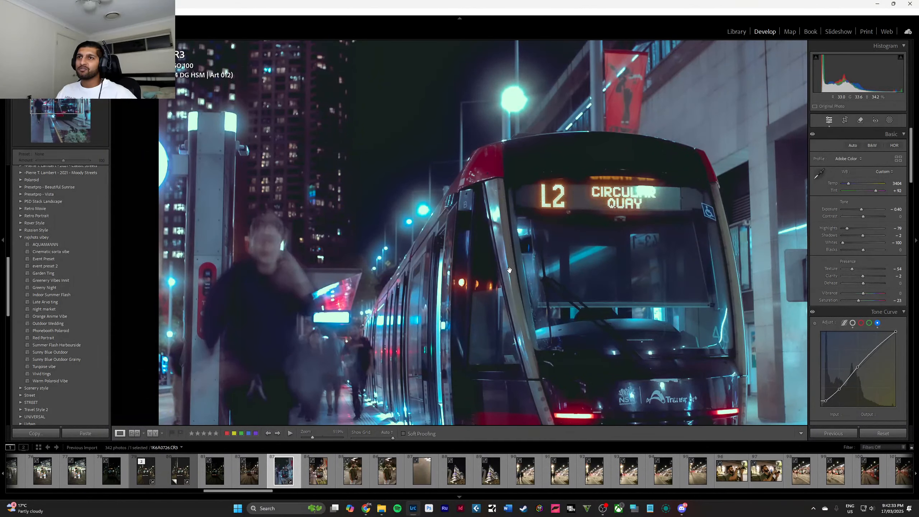
click(516, 245)
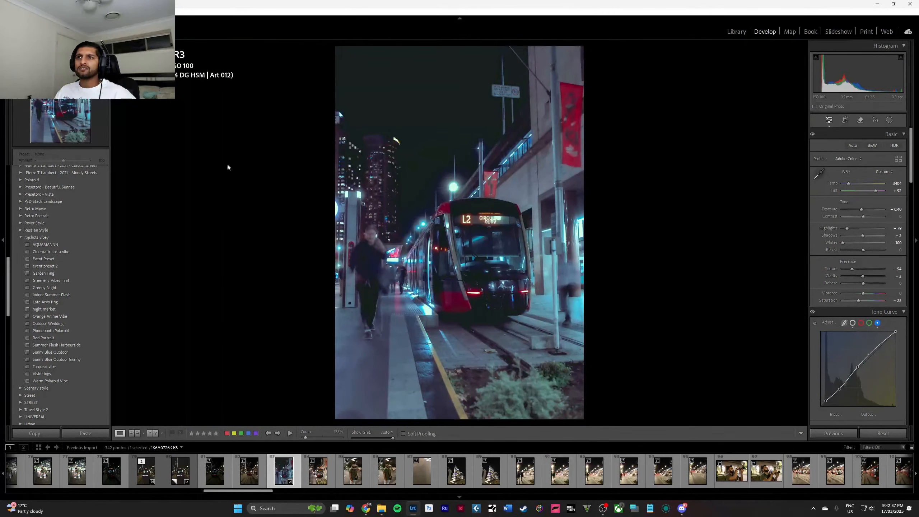
Open the low-angle photo of the passing tram's light trails and apply the AQUAMANNN preset.
click(315, 482)
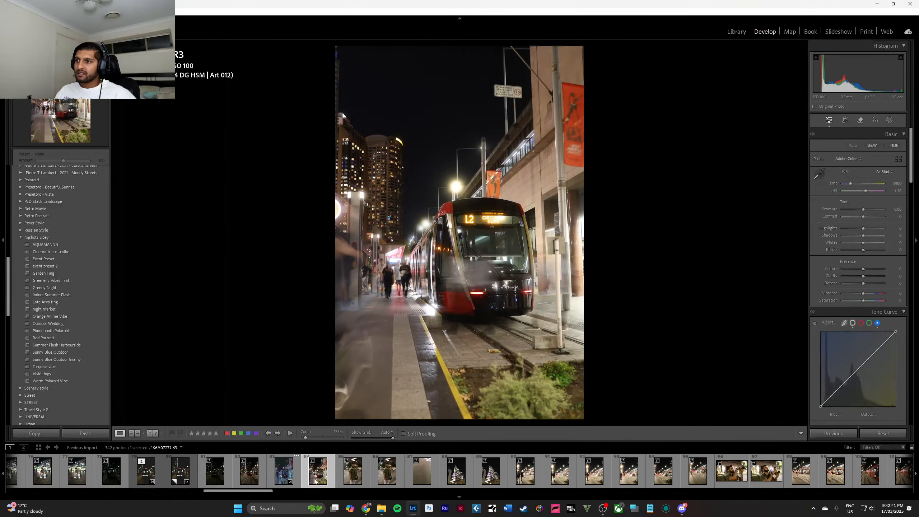
scroll(470, 481, down, 4)
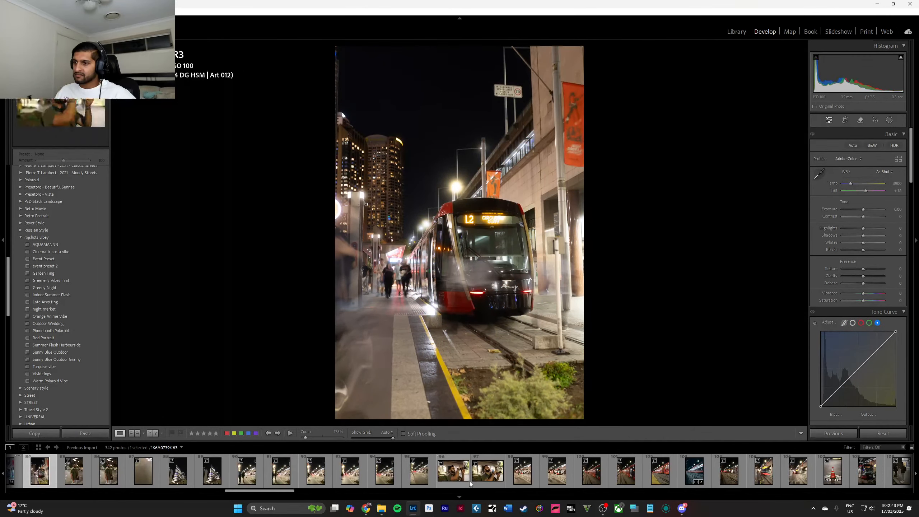
click(417, 480)
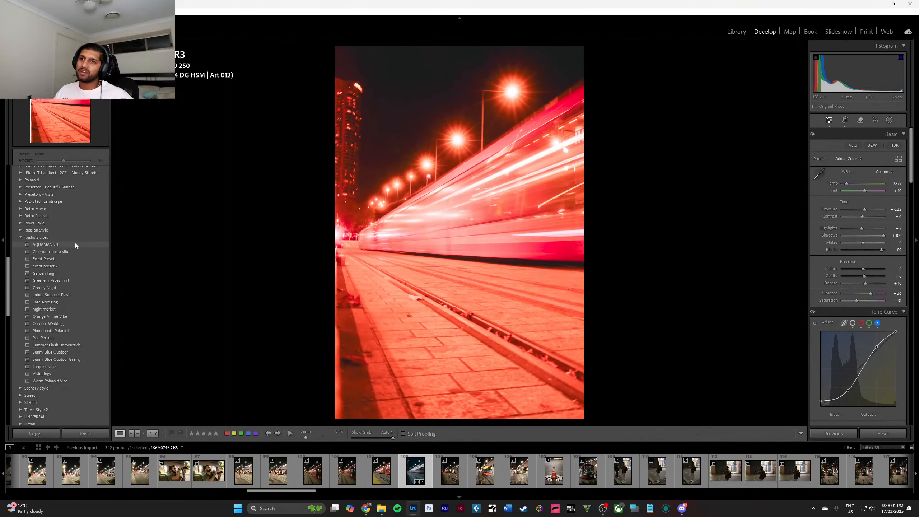
click(75, 244)
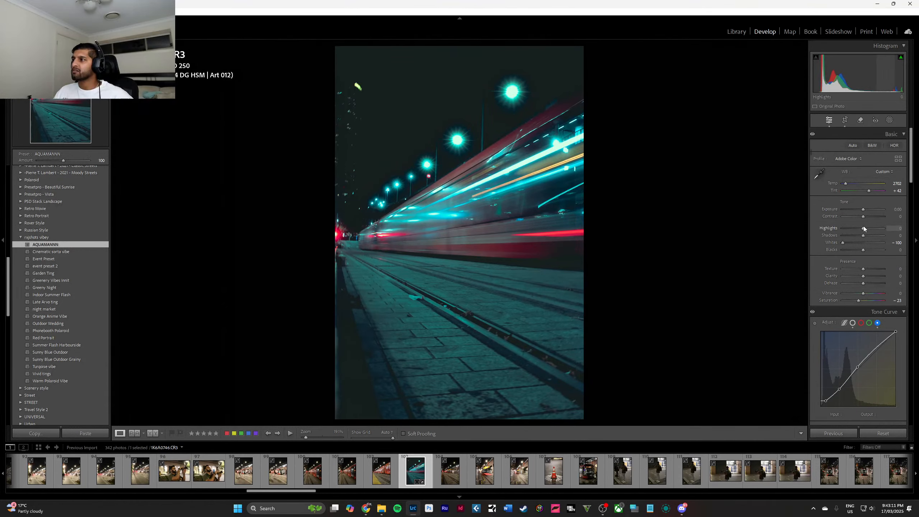
Set the light-trail photo's exposure to +0.30 and reset its highlights to the default.
mouse_move(864, 228)
mouse_down()
mouse_move(881, 228)
mouse_move(866, 231)
mouse_move(865, 210)
mouse_up()
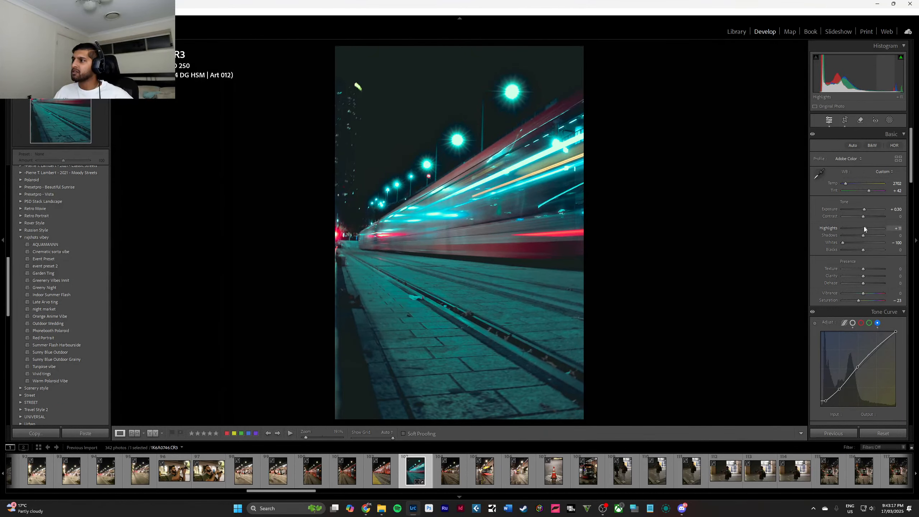
double_click(866, 228)
drag(864, 251, 863, 251)
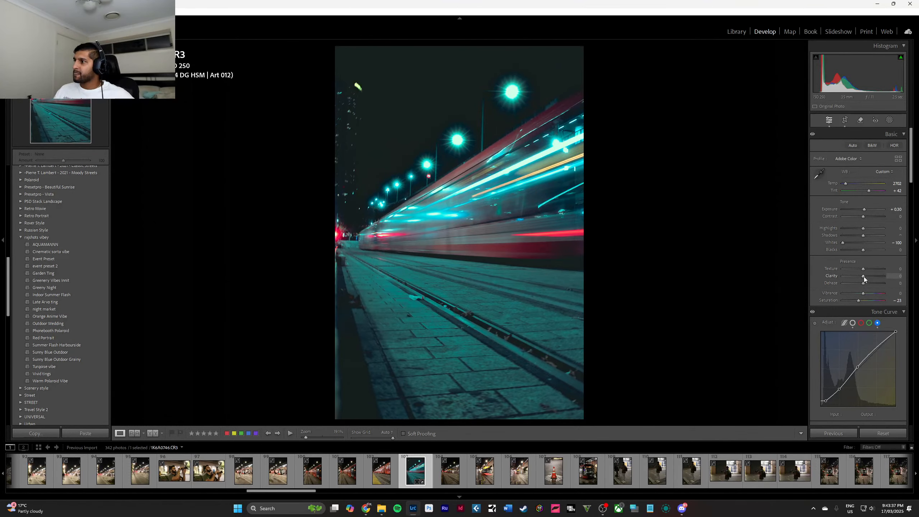
Try lower and higher clarity on the light-trail photo, up to +35, and reset it.
drag(865, 276, 836, 275)
drag(840, 274, 872, 282)
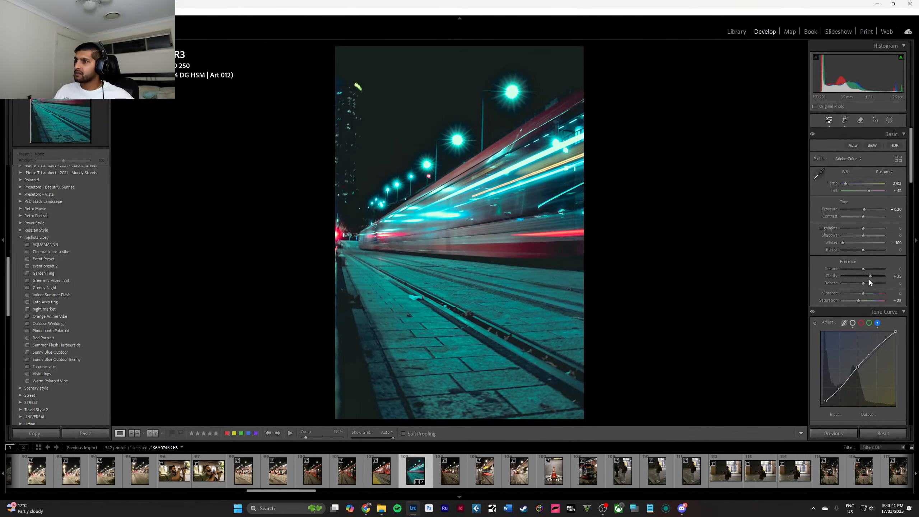
double_click(869, 278)
Add a linear gradient mask over the light-trail photo's paved foreground, fading upward from the bottom edge towards the tram.
click(890, 120)
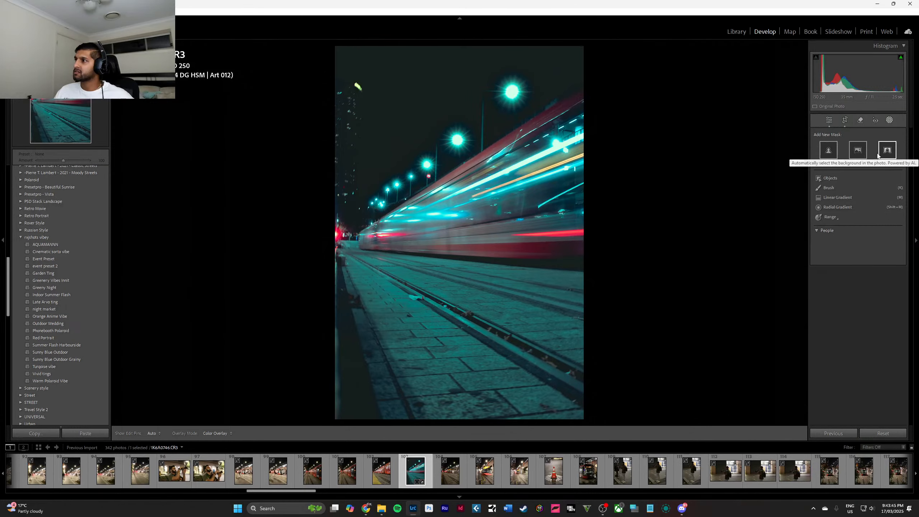
click(845, 197)
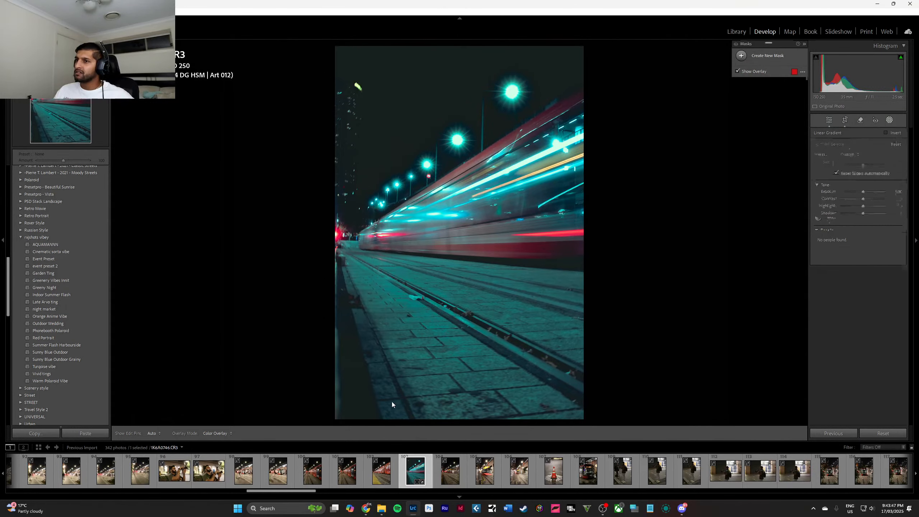
drag(389, 414, 433, 209)
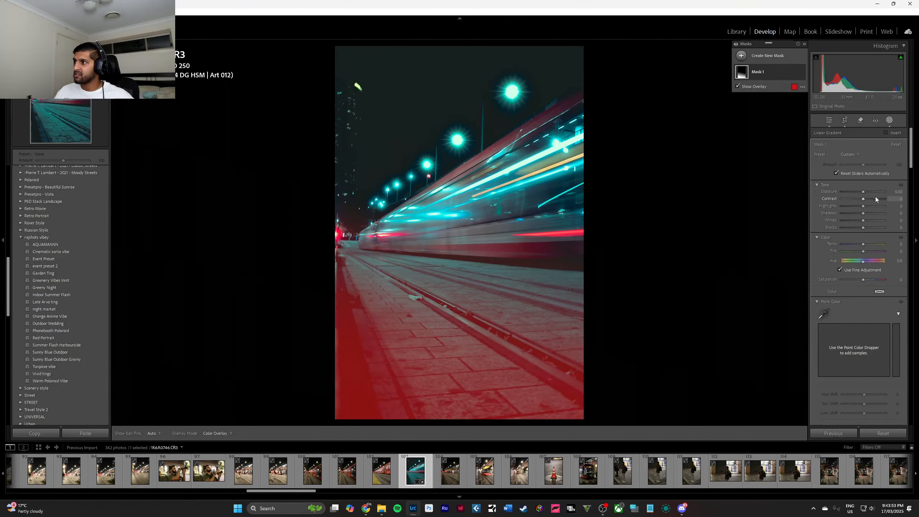
Try a lower exposure on the foreground gradient mask and reset it.
drag(864, 191, 858, 188)
double_click(857, 188)
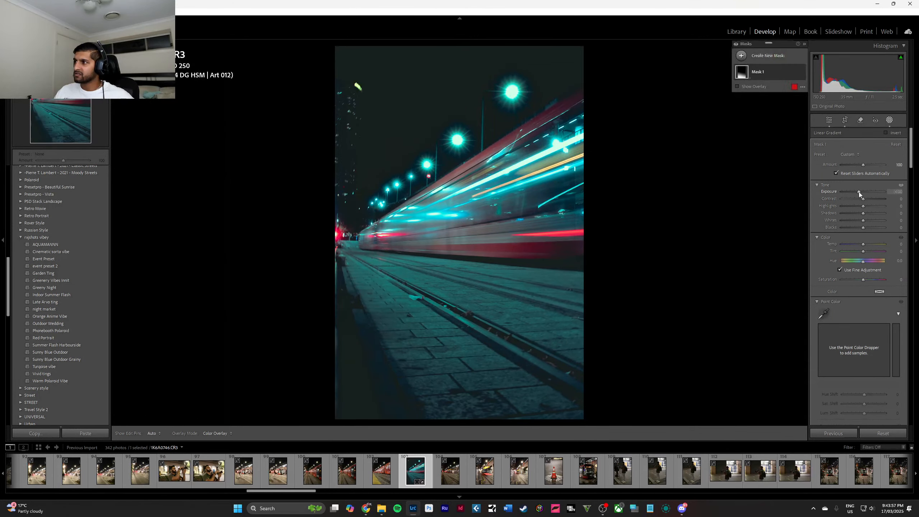
click(860, 192)
Set the foreground gradient mask's clarity and texture to 100.
scroll(861, 290, down, 7)
drag(864, 334, 908, 353)
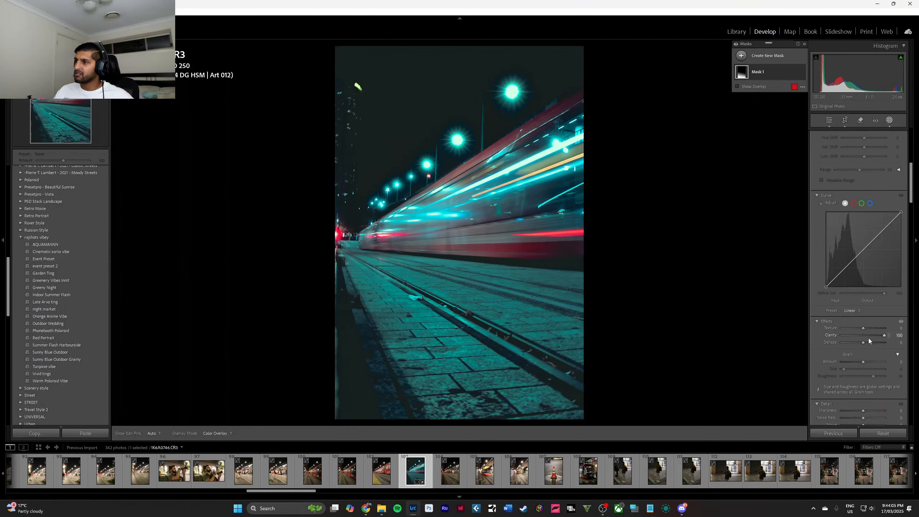
drag(861, 329, 908, 331)
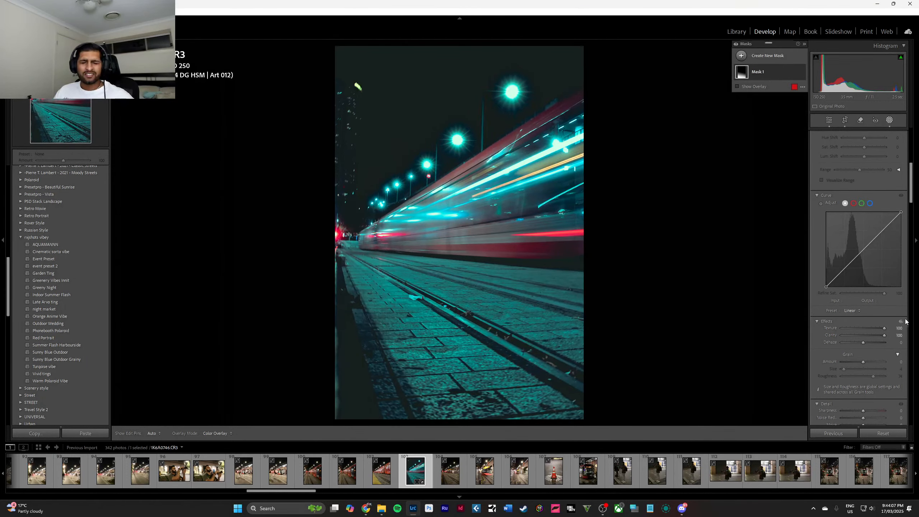
scroll(871, 255, down, 5)
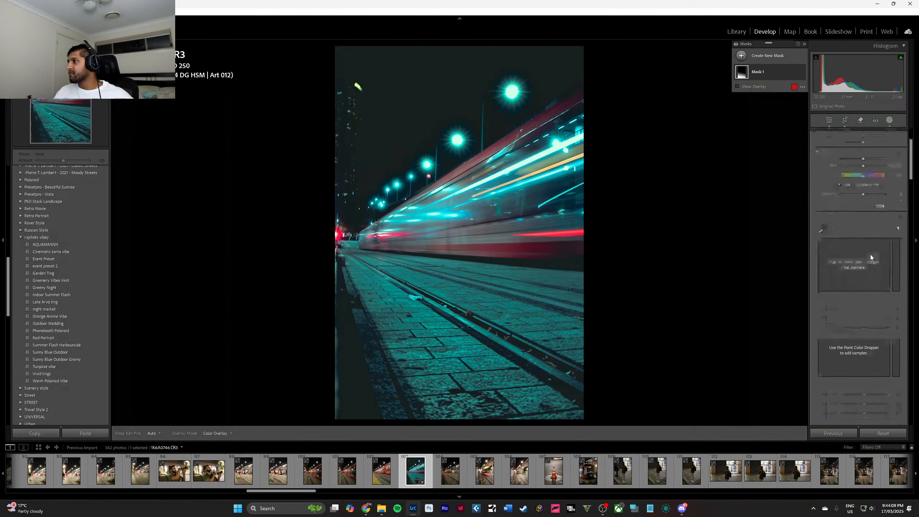
scroll(871, 252, up, 5)
drag(827, 287, 901, 287)
drag(874, 316, 854, 248)
double_click(854, 249)
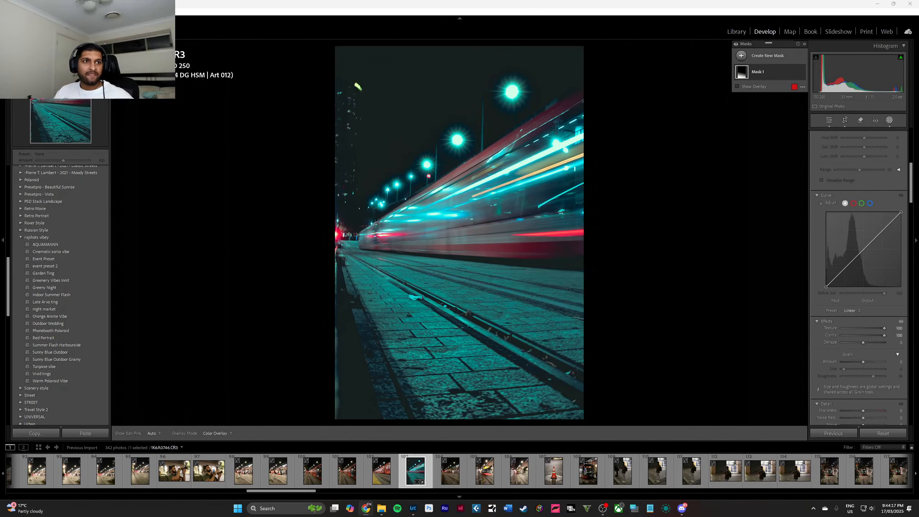
drag(0, 214, 0, 204)
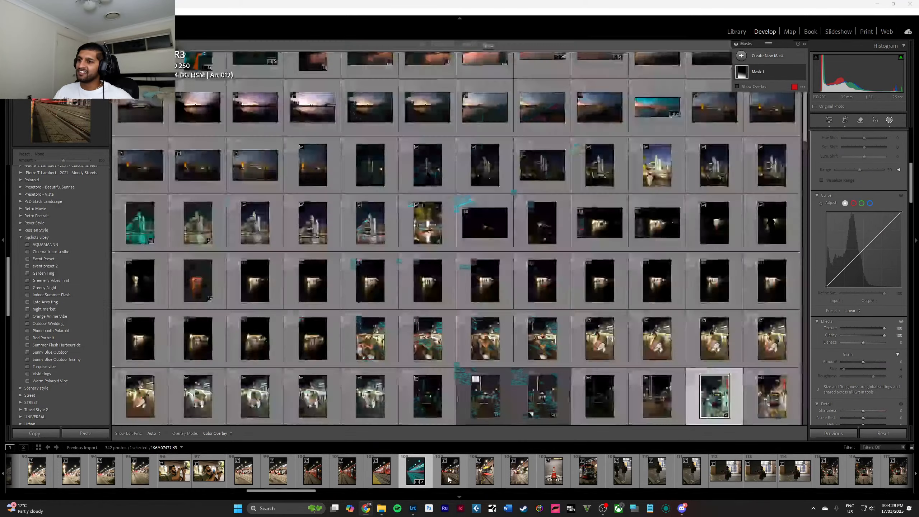
Remove the two blurred tram photos that follow the light-trail shot from the Lightroom catalog.
click(449, 478)
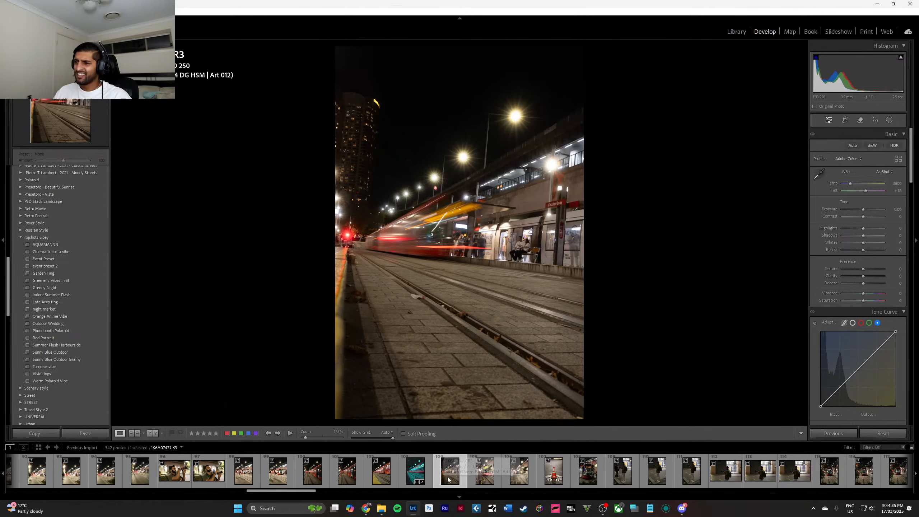
key(Delete)
key(Return)
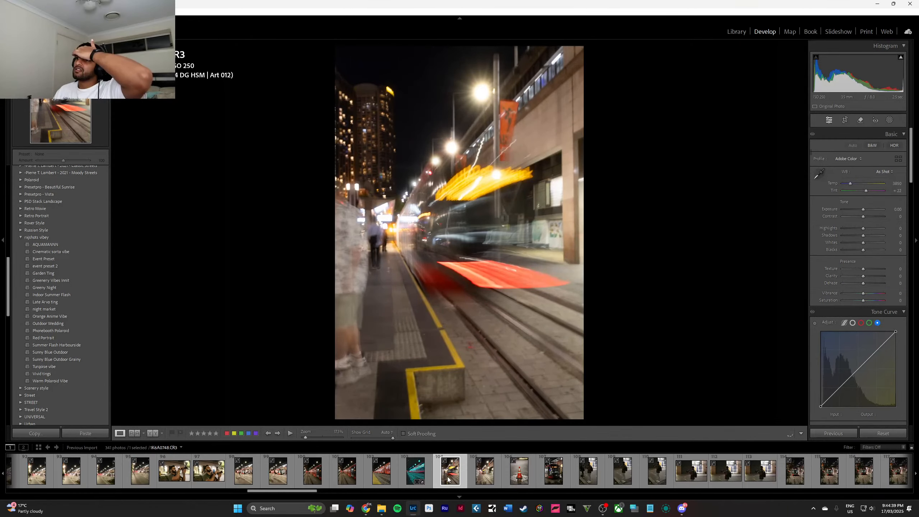
key(Delete)
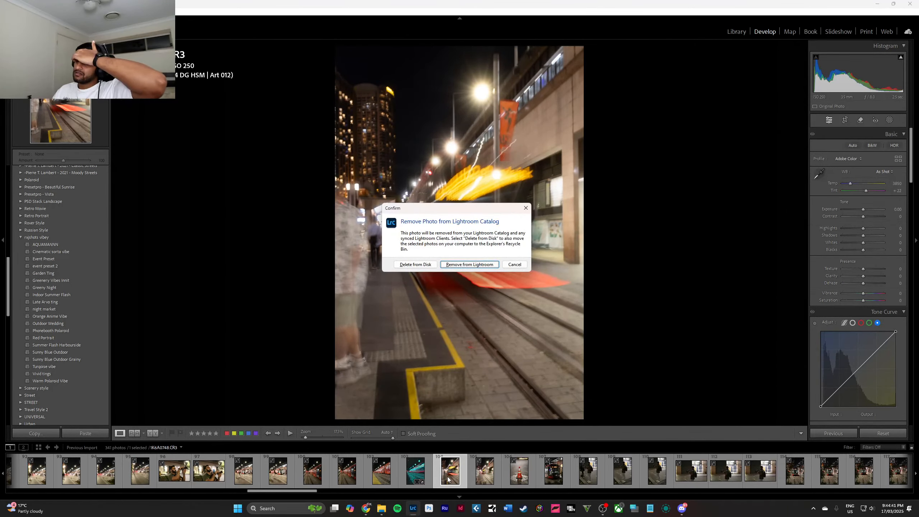
key(Return)
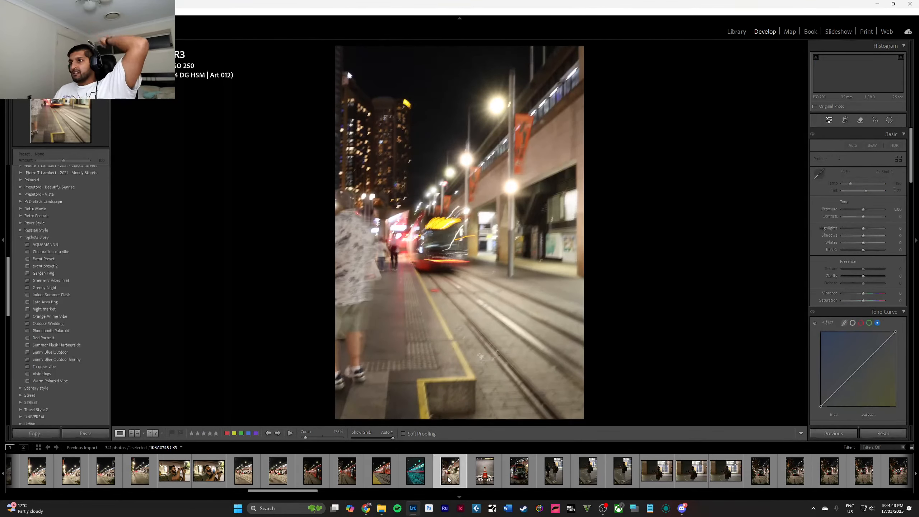
Remove the blurred tram photo and the traffic cone photo that follow the teal tram shot from the catalog.
key(Delete)
key(Return)
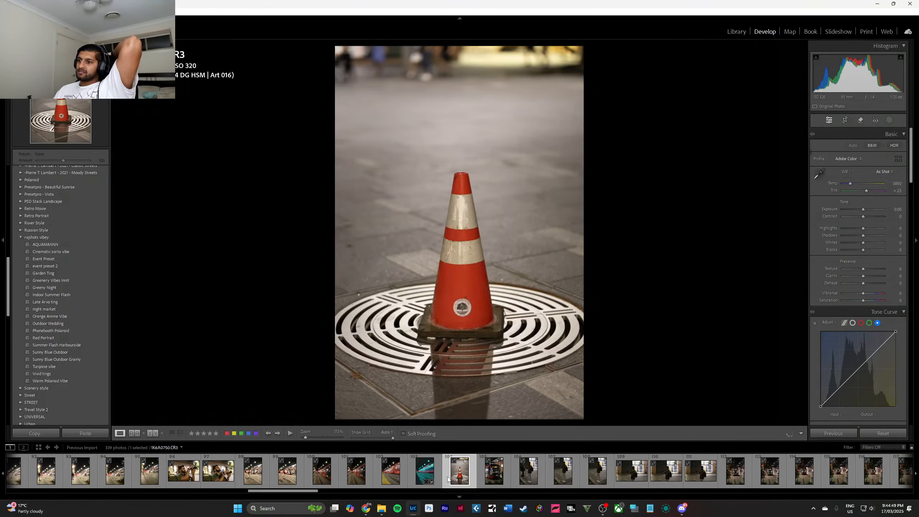
key(Delete)
key(Return)
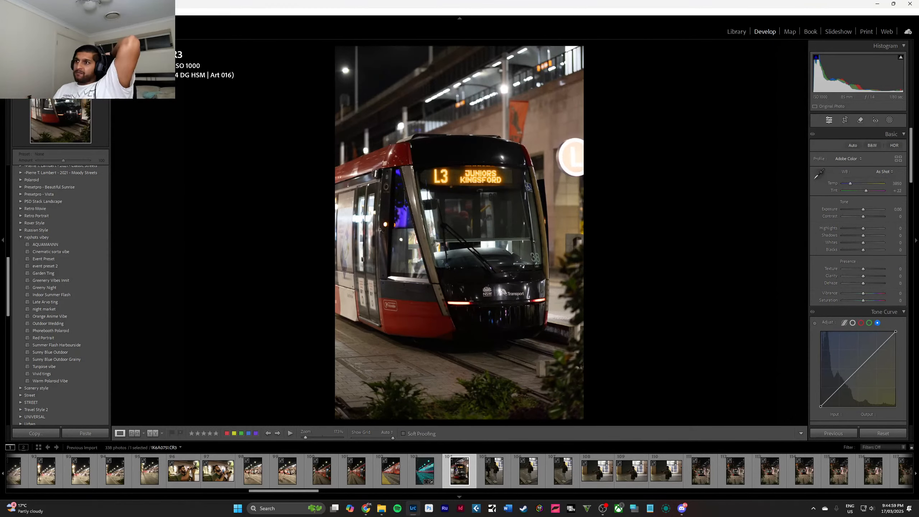
Apply the AQUAMANNN preset to the L3 tram photo and set its white balance temperature to 4544.
mouse_move(87, 268)
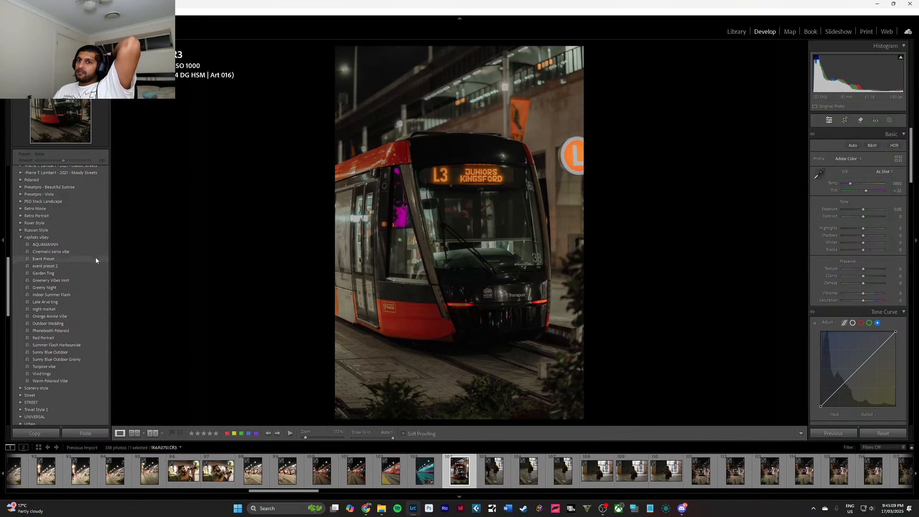
click(90, 242)
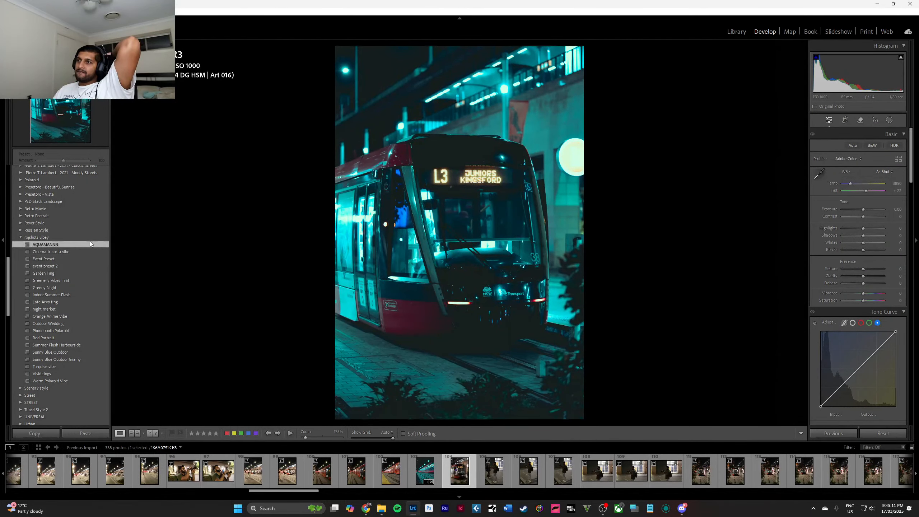
drag(846, 183, 854, 185)
double_click(869, 190)
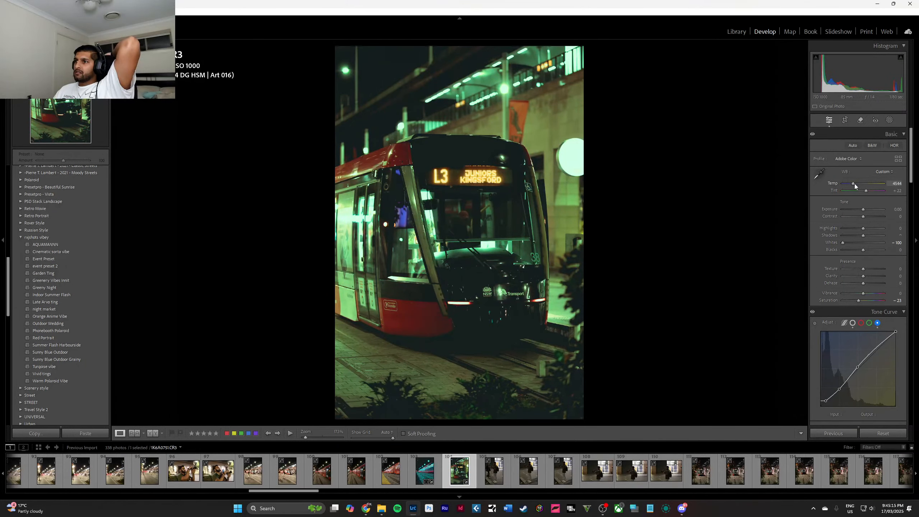
Replace the green colour grading on the tram photo with a slight blue tint in highlights, shadows and midtones, with midtones at hue 237.
scroll(881, 271, down, 3)
scroll(881, 274, down, 10)
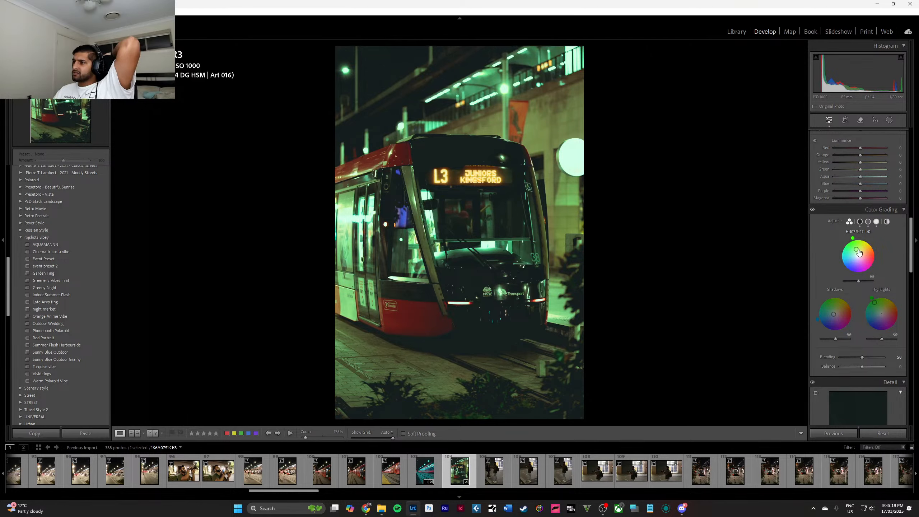
double_click(876, 303)
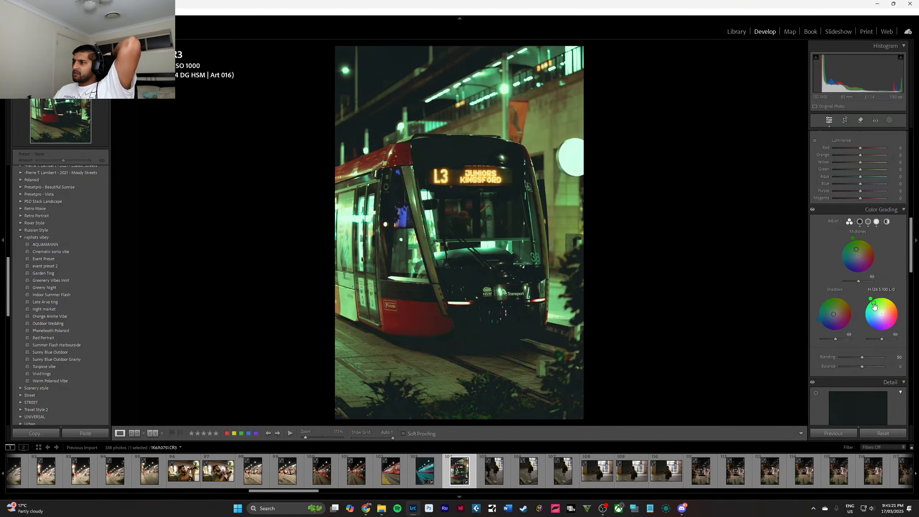
double_click(835, 316)
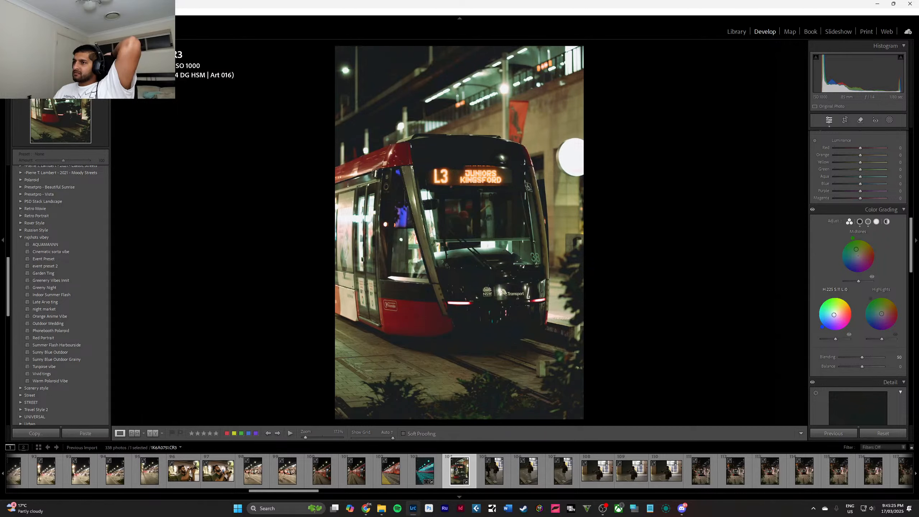
drag(836, 314, 880, 315)
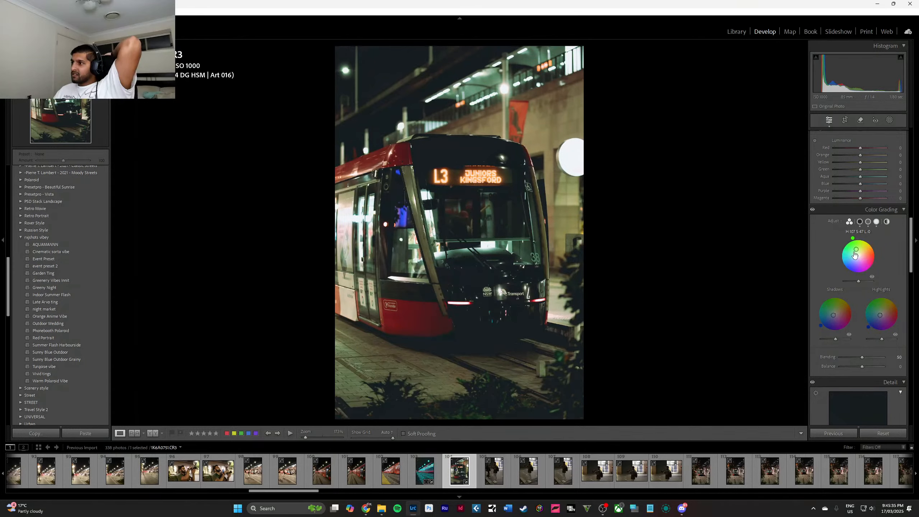
drag(857, 250, 857, 257)
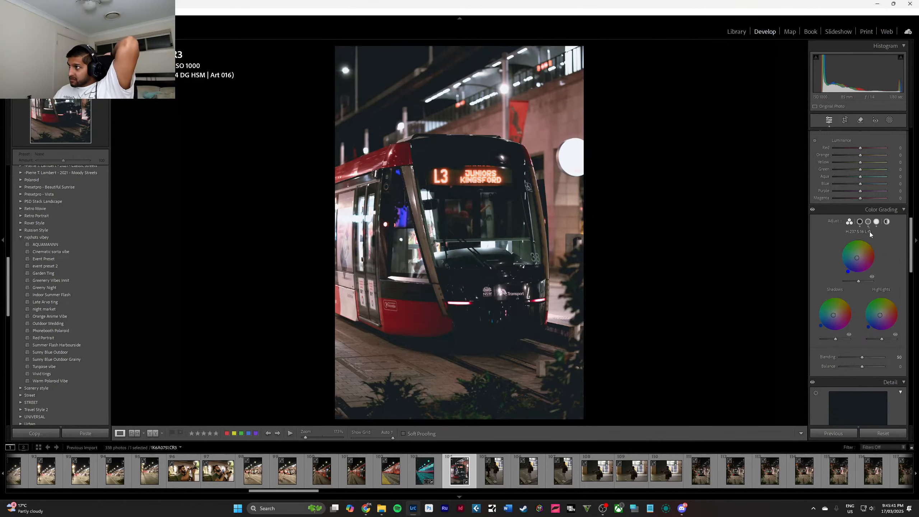
Set the tram photo's red saturation to +100, orange hue to +100 and orange saturation to +12.
scroll(864, 196, up, 5)
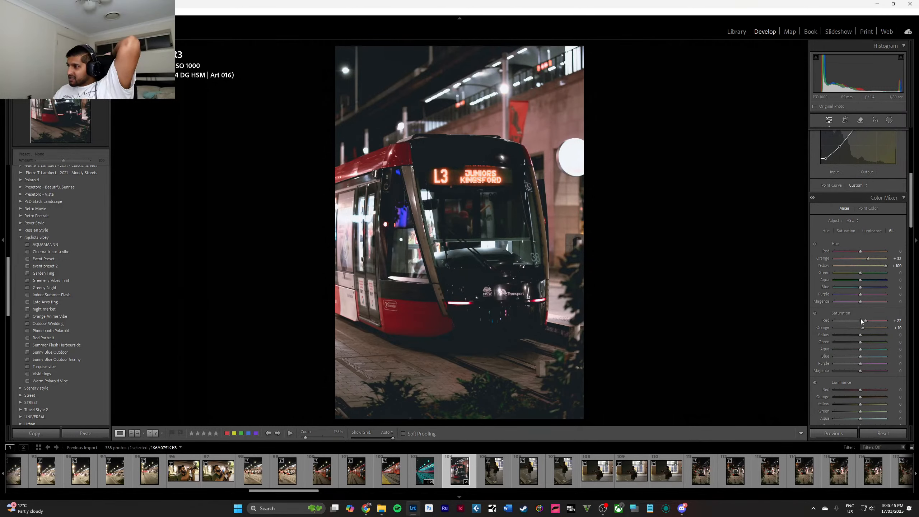
mouse_move(865, 321)
mouse_down()
mouse_move(889, 320)
mouse_move(819, 315)
mouse_move(889, 320)
mouse_move(861, 330)
mouse_up()
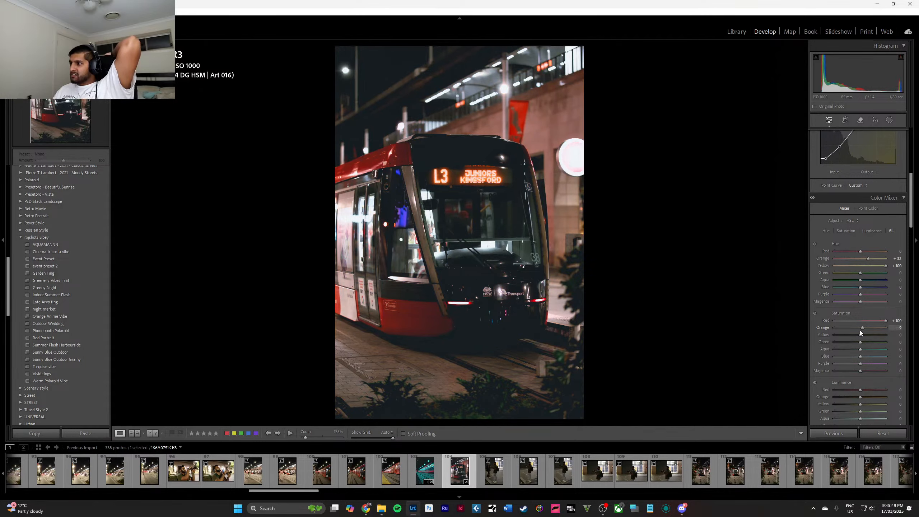
drag(868, 259, 898, 260)
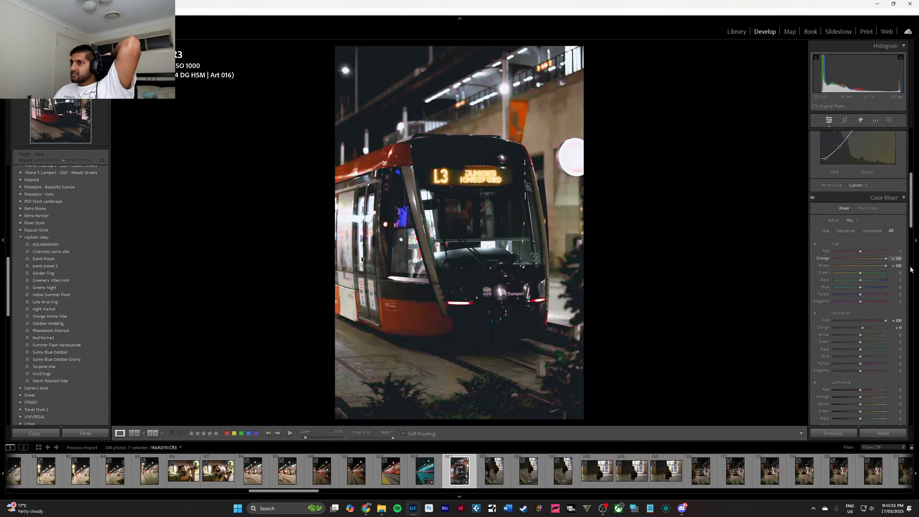
mouse_move(860, 330)
mouse_down()
mouse_move(888, 328)
mouse_move(862, 329)
mouse_up()
Try different green, aqua and blue saturation values on the tram photo and reset them.
scroll(870, 321, down, 2)
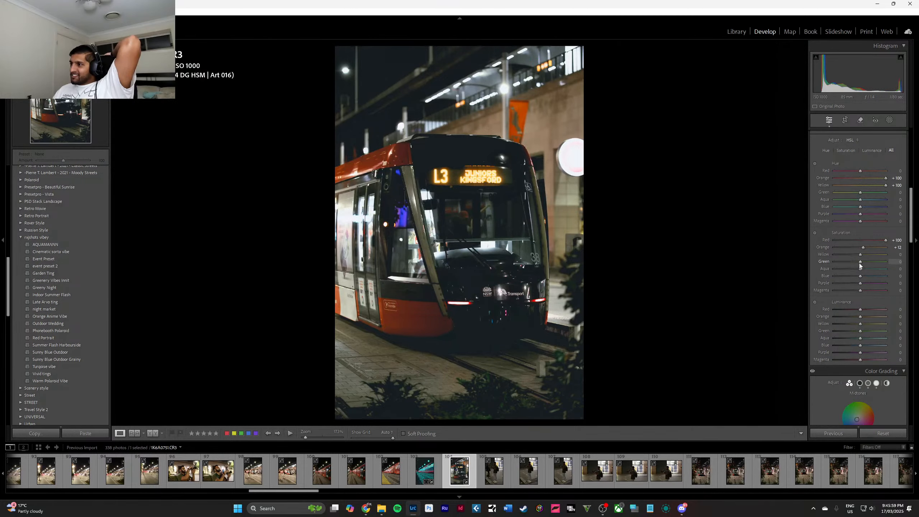
drag(857, 274, 862, 273)
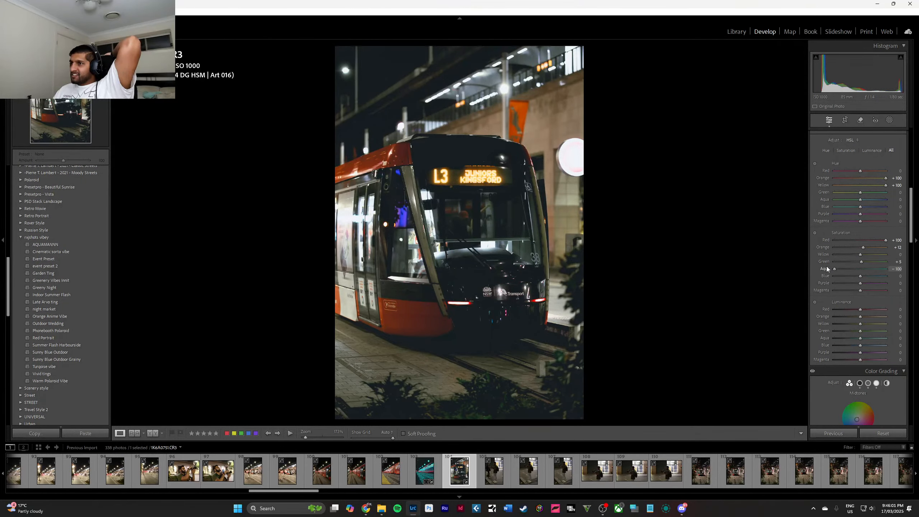
double_click(862, 269)
double_click(862, 262)
mouse_move(861, 276)
mouse_down()
mouse_move(871, 276)
mouse_move(844, 276)
mouse_move(878, 276)
mouse_up()
double_click(862, 277)
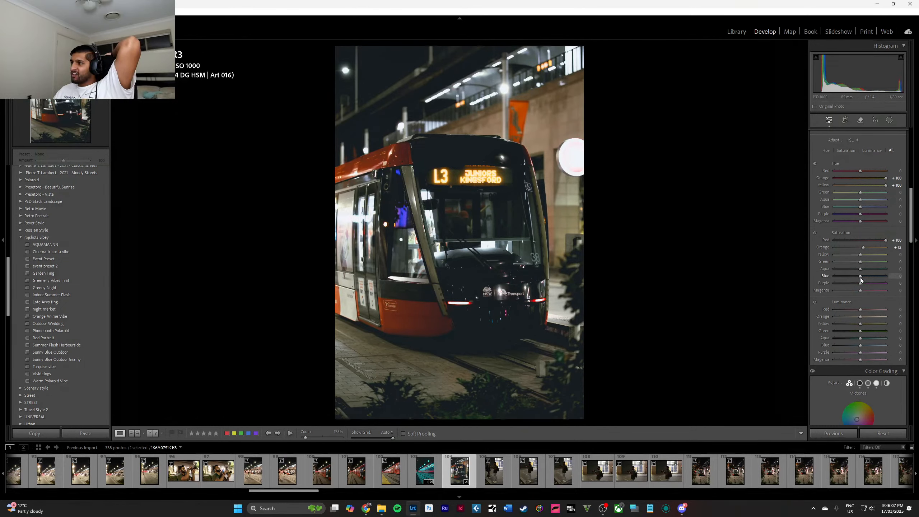
Try a manual luminance noise reduction of 100 on the tram photo and reset it.
scroll(860, 308, down, 3)
mouse_move(861, 264)
mouse_down()
mouse_move(879, 267)
mouse_move(865, 268)
mouse_up()
scroll(862, 265, down, 6)
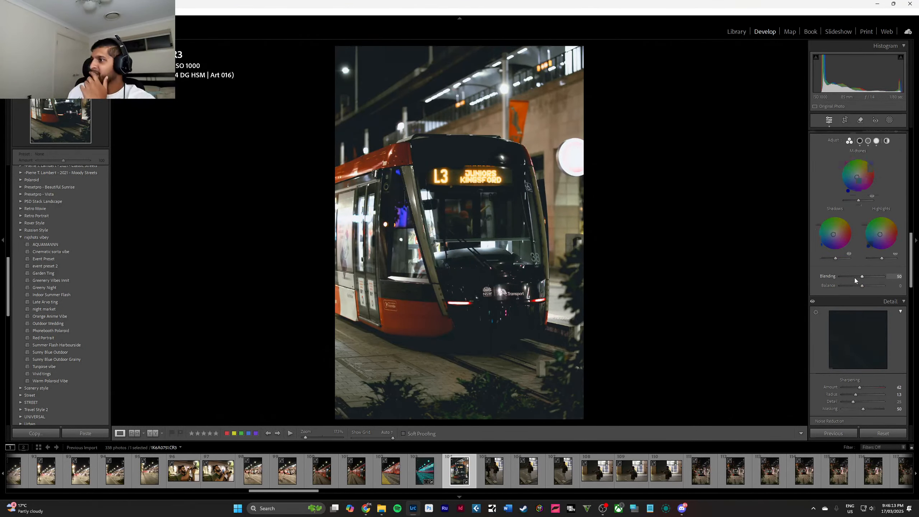
scroll(855, 278, down, 6)
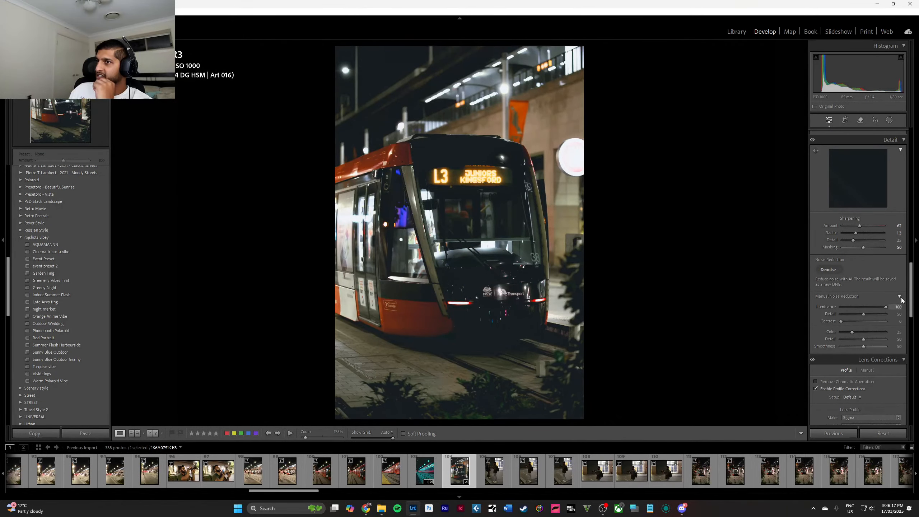
scroll(866, 303, down, 10)
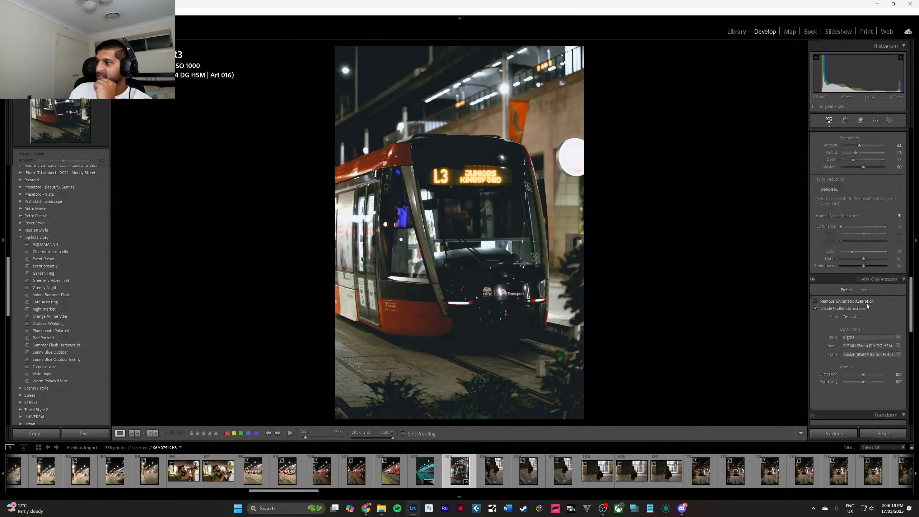
Calibrate the tram photo's red primary to hue -30 and saturation +60.
scroll(867, 303, down, 9)
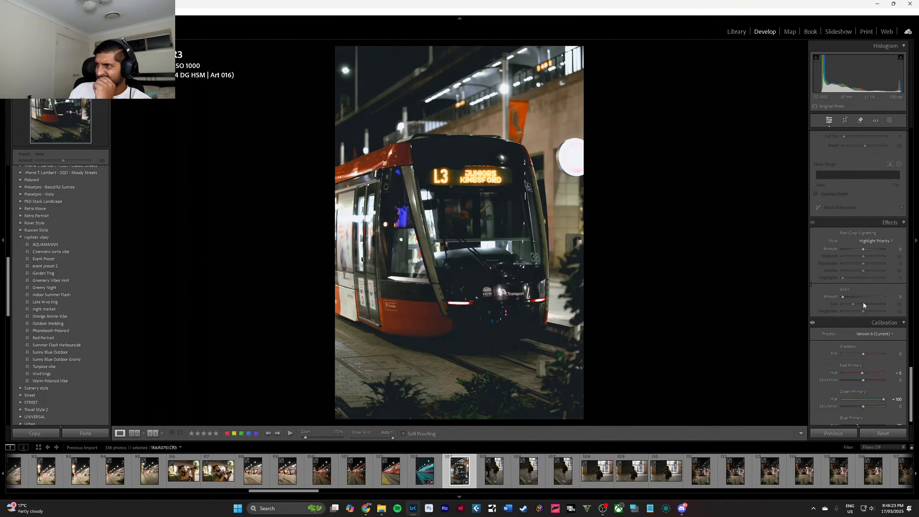
scroll(866, 293, down, 1)
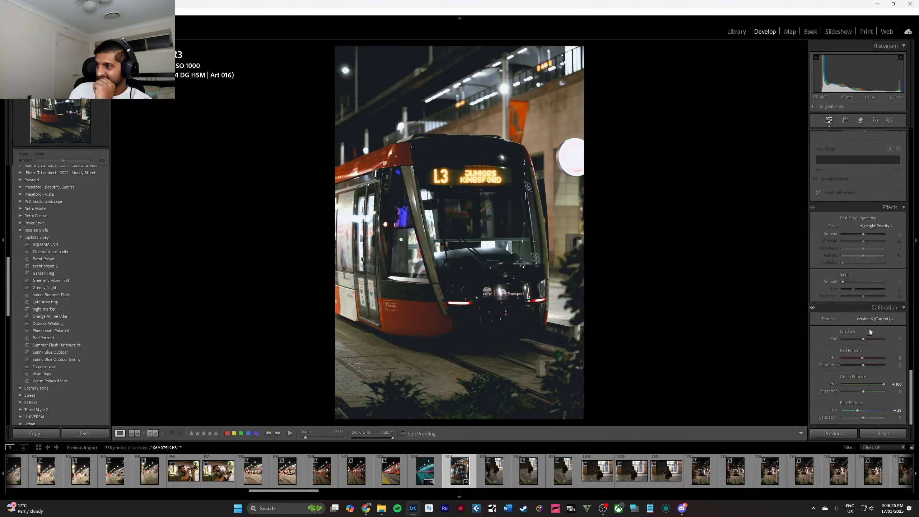
drag(864, 339, 877, 364)
double_click(869, 339)
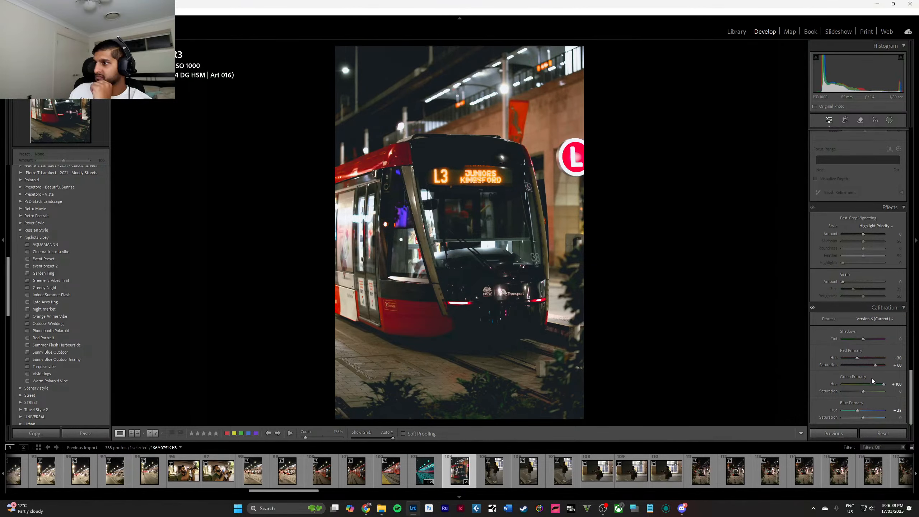
Set the calibration's green primary saturation to -32, blue primary hue to -42 and blue primary saturation to +100.
drag(876, 385, 814, 402)
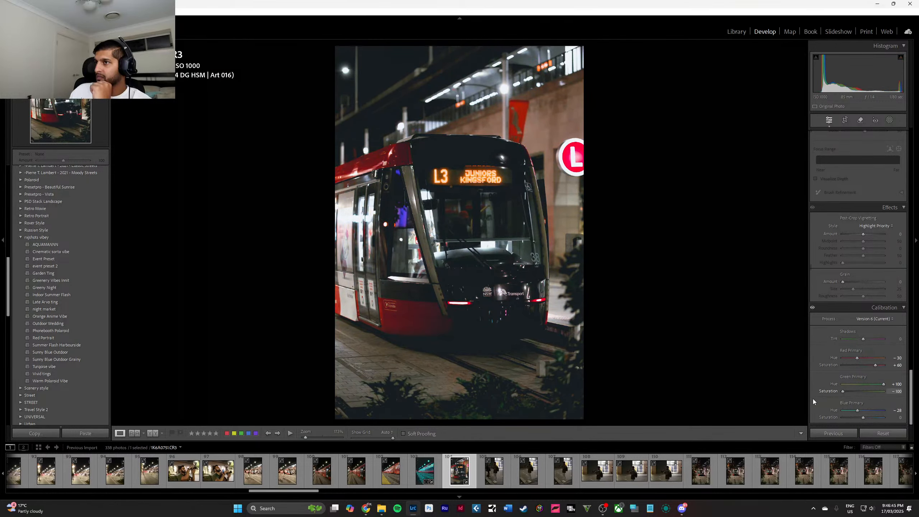
key(ctrl+z)
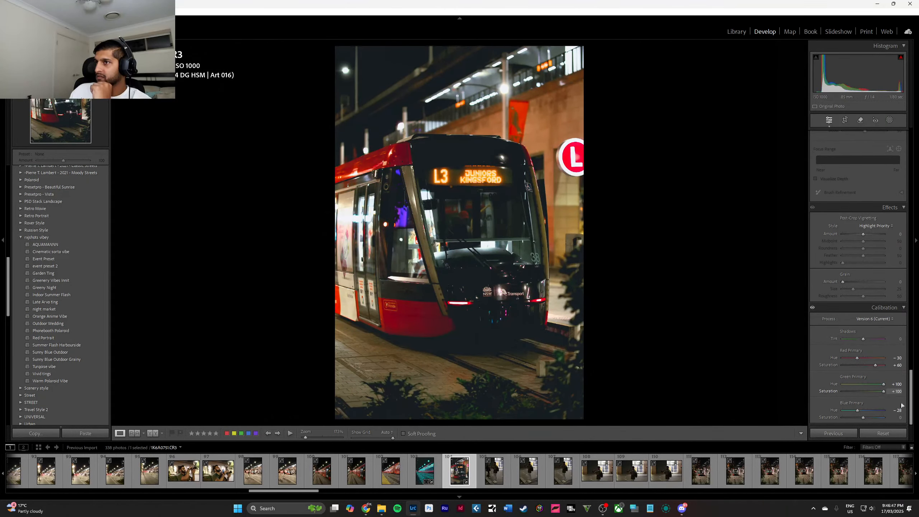
drag(899, 398, 885, 421)
drag(848, 419, 894, 417)
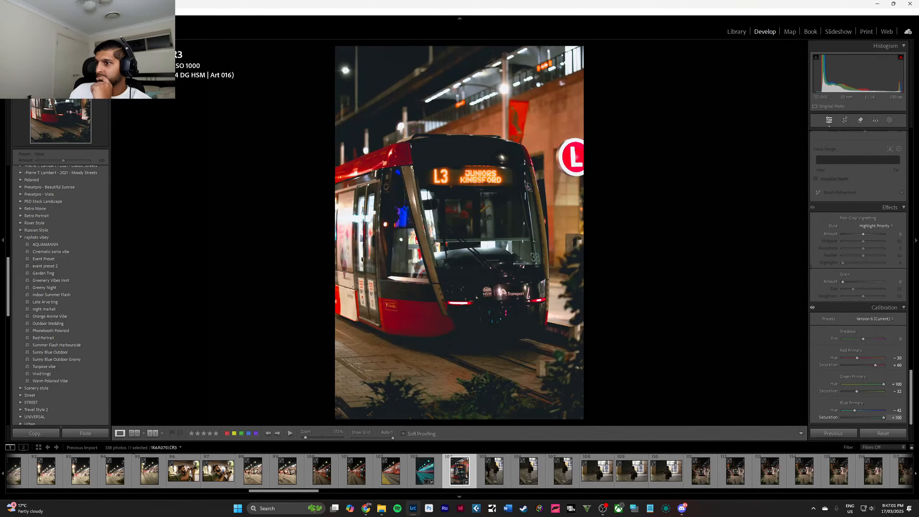
Compare the tram photo before and after editing side by side, checking the windscreen area up close.
key(y)
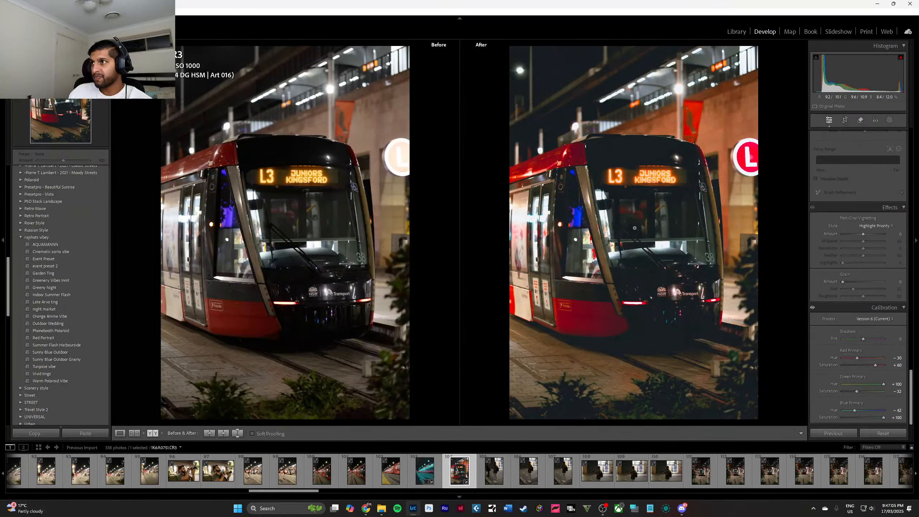
click(635, 229)
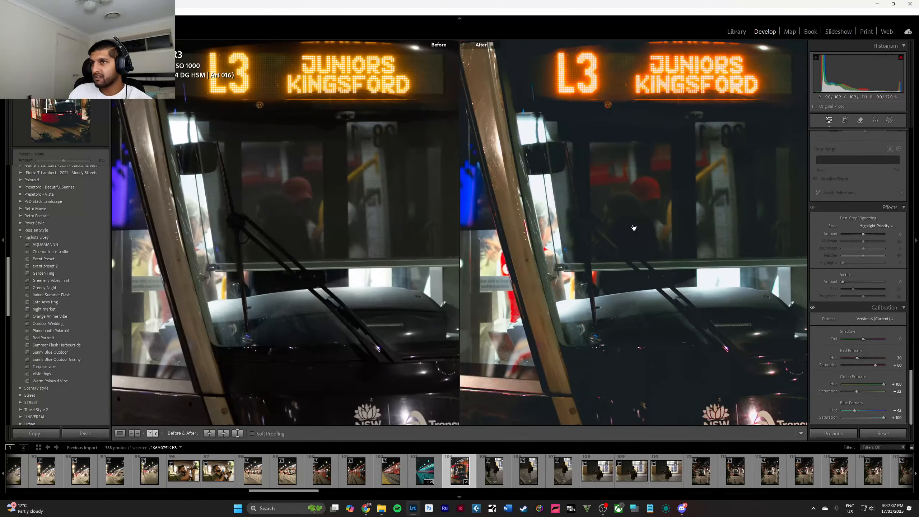
click(635, 228)
Apply the Sunny Blue Outdoor preset to the last of the three landscape photos of the man holding a camera.
click(506, 478)
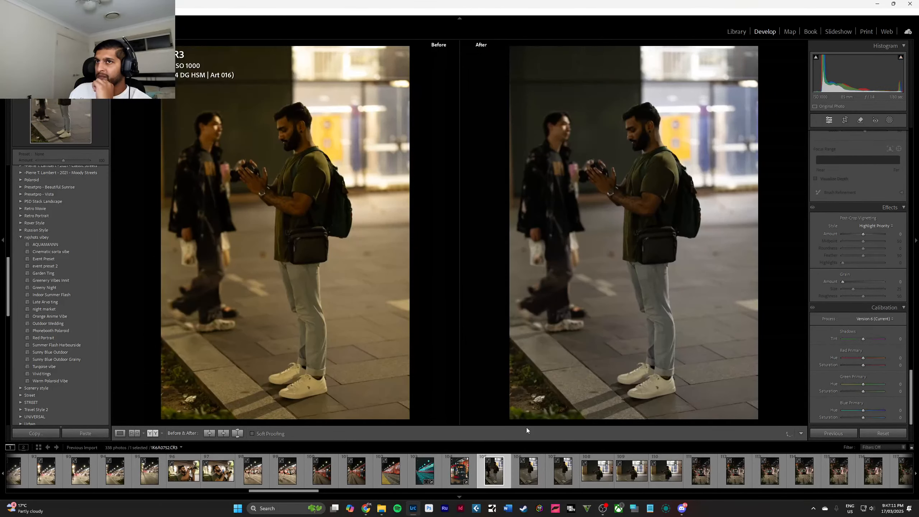
click(597, 471)
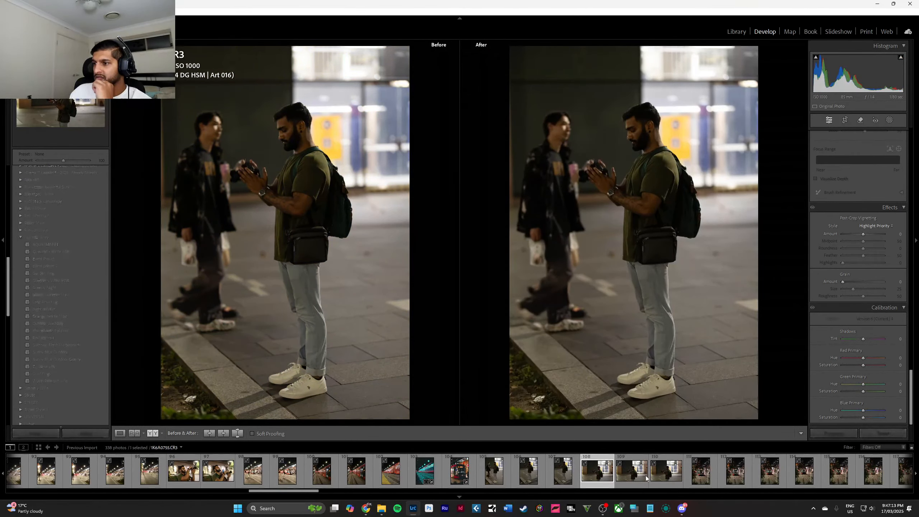
key(Right)
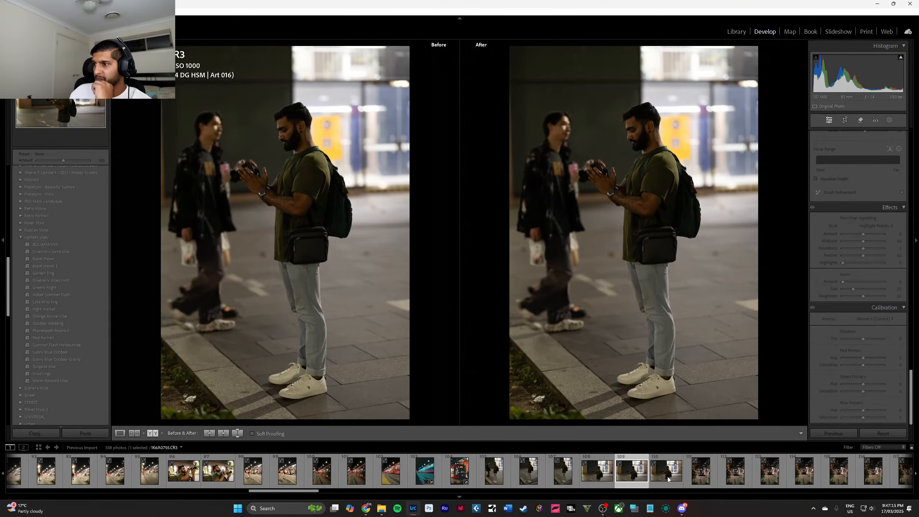
click(668, 479)
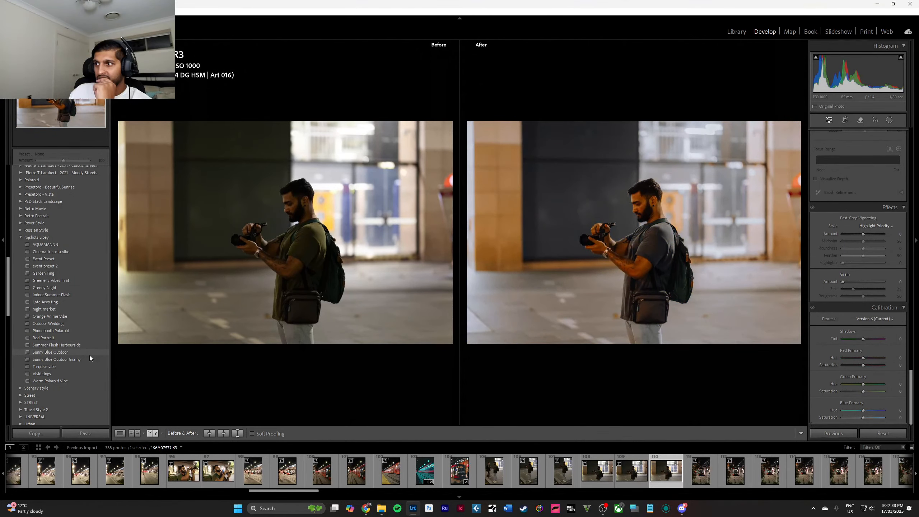
click(89, 355)
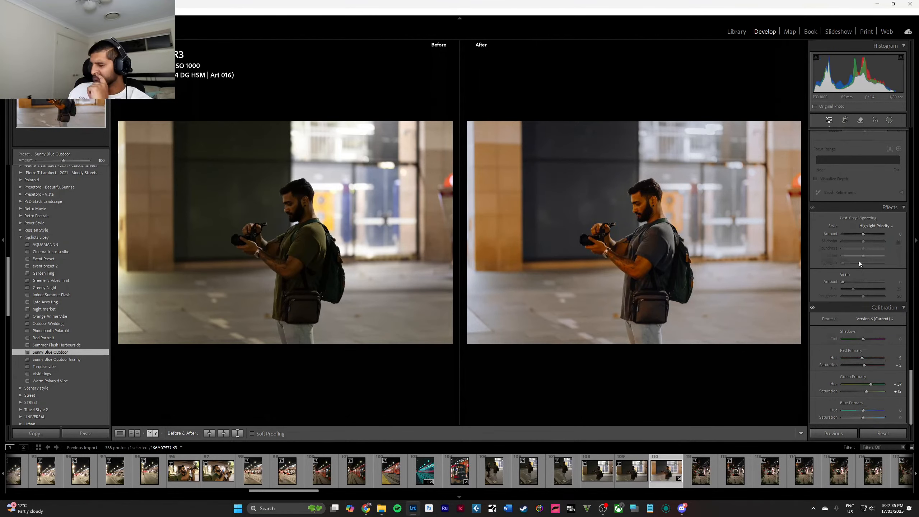
Lower the orange saturation of the cameraman photo to -34.
scroll(859, 261, up, 10)
scroll(859, 261, up, 5)
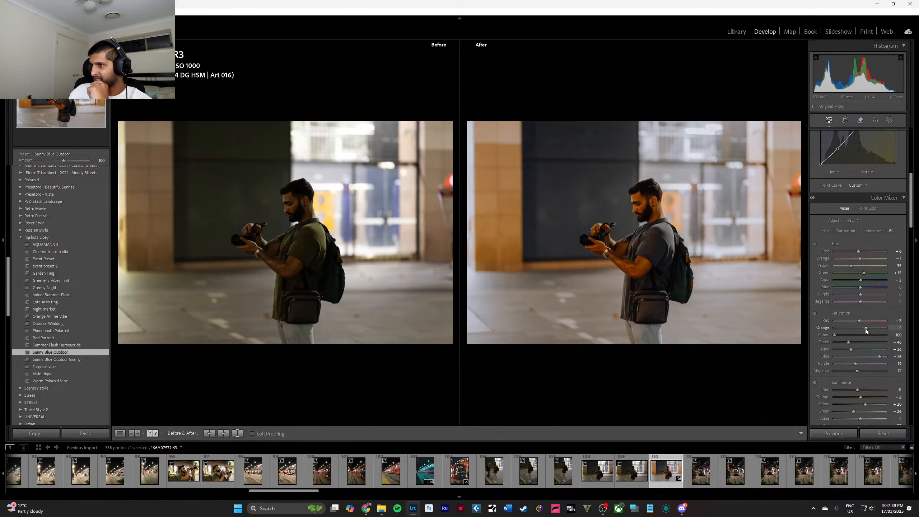
drag(866, 329, 845, 328)
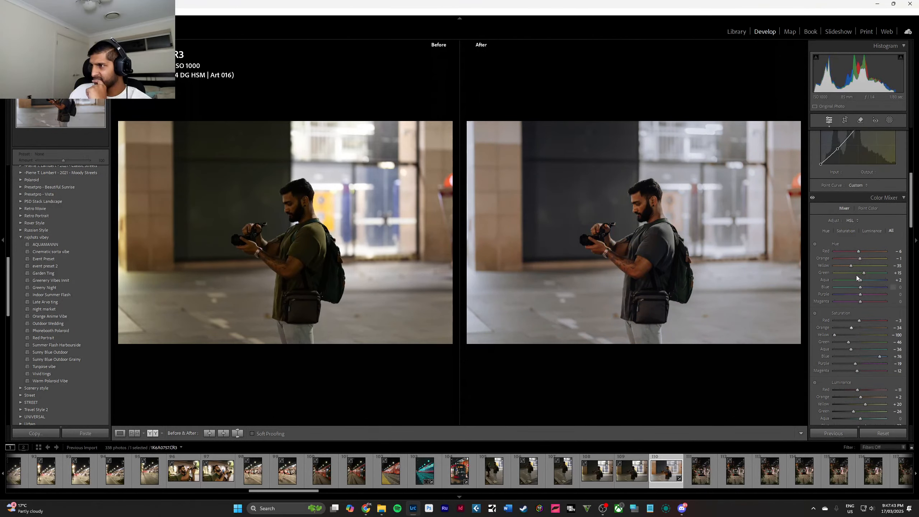
scroll(860, 253, up, 5)
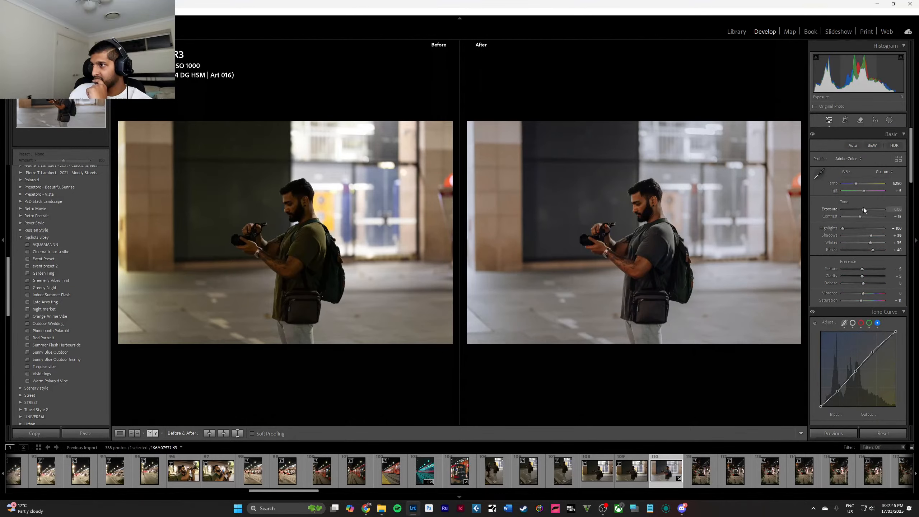
Raise the cameraman photo's exposure to +0.70, leave the before/after comparison and check his face up close.
click(864, 209)
key(Up)
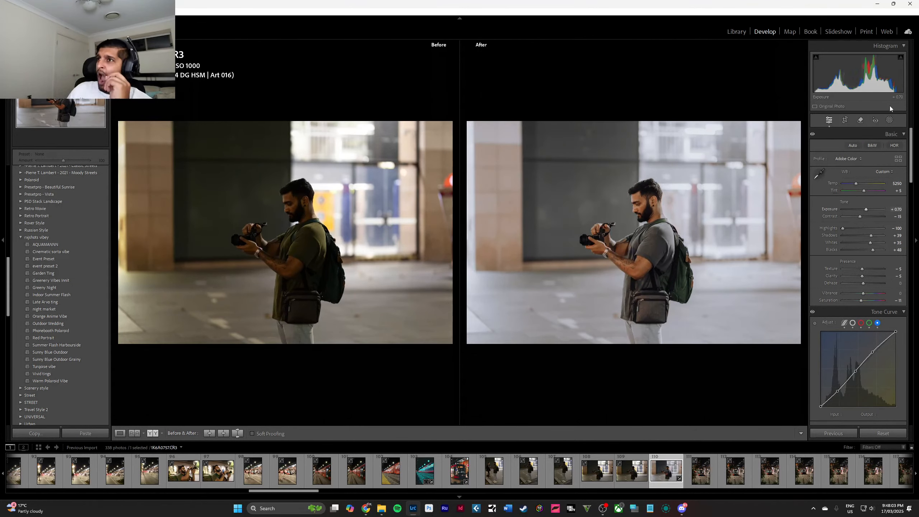
key(y)
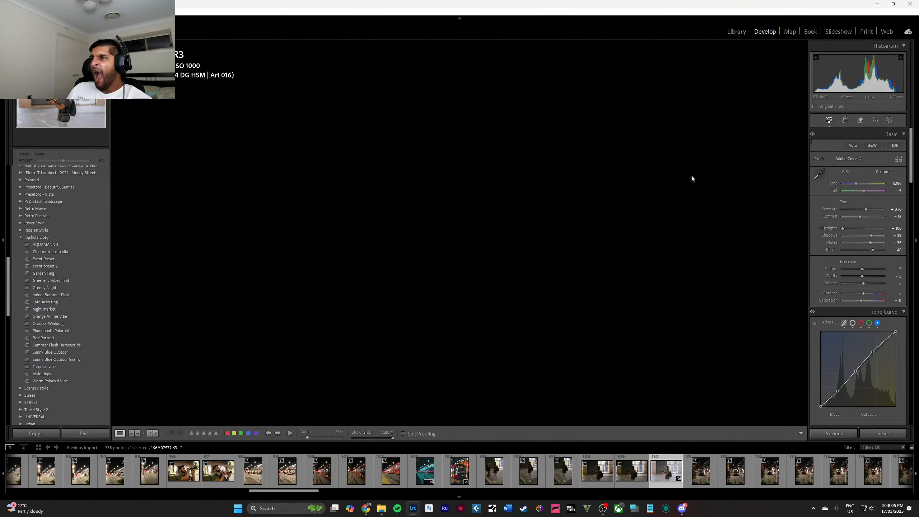
click(486, 198)
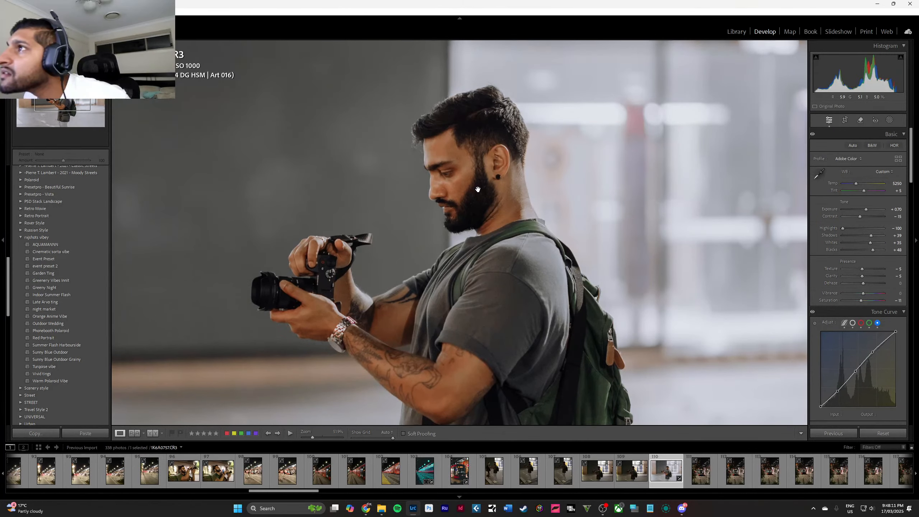
click(478, 189)
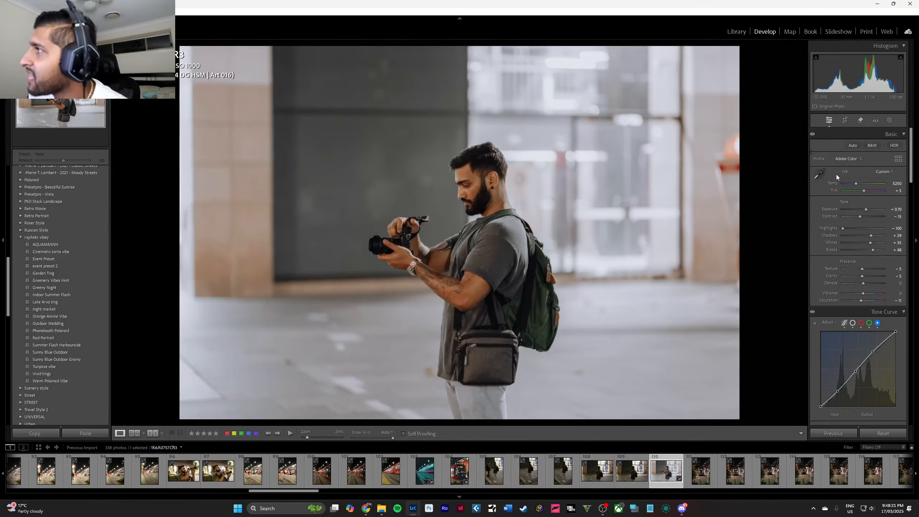
Set the cameraman photo's sharpening amount to 64, previewing it in greyscale while adjusting.
scroll(874, 222, down, 10)
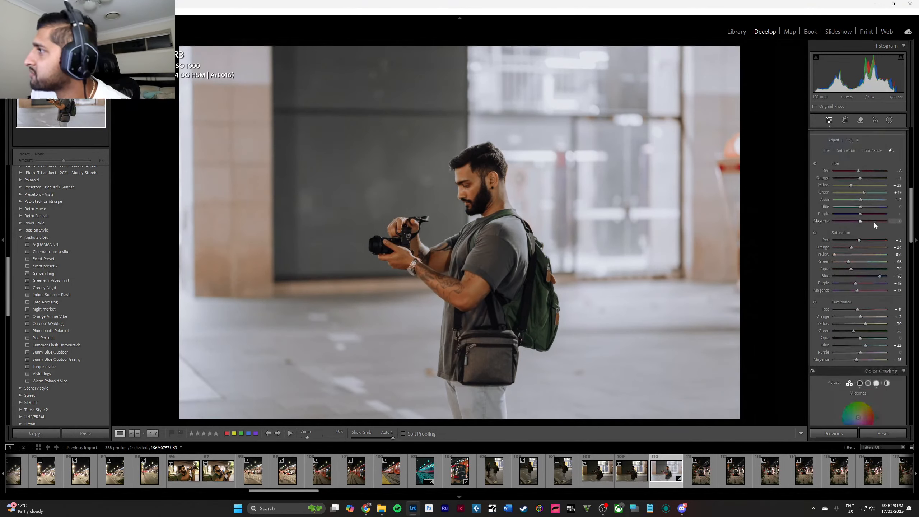
scroll(874, 223, down, 7)
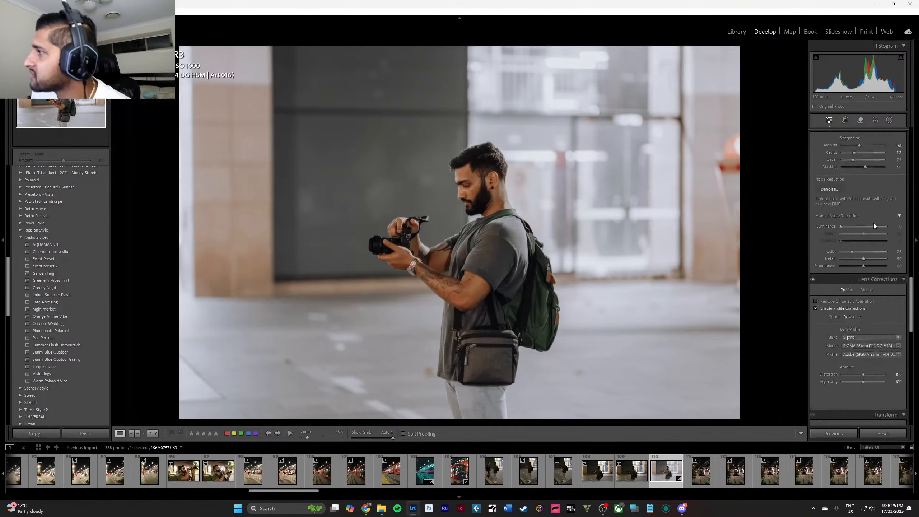
scroll(874, 223, up, 7)
scroll(873, 222, down, 3)
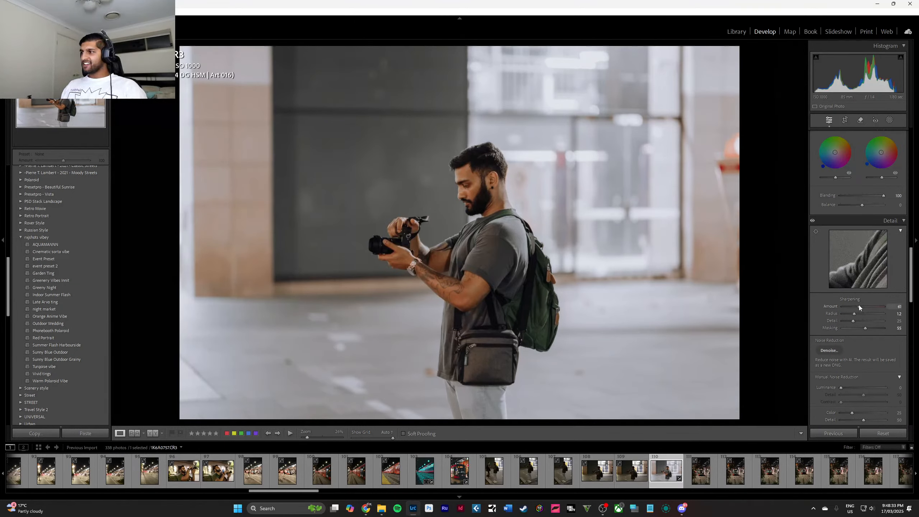
key(alt)
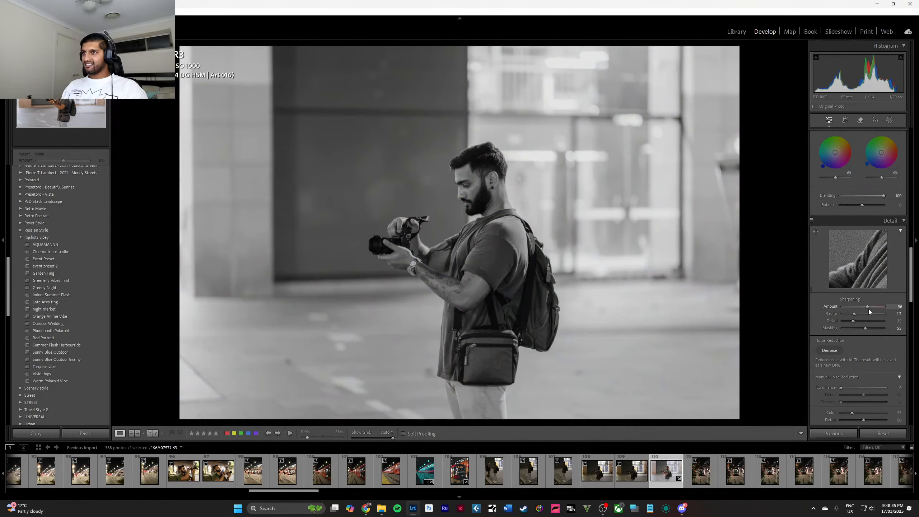
drag(890, 317, 837, 314)
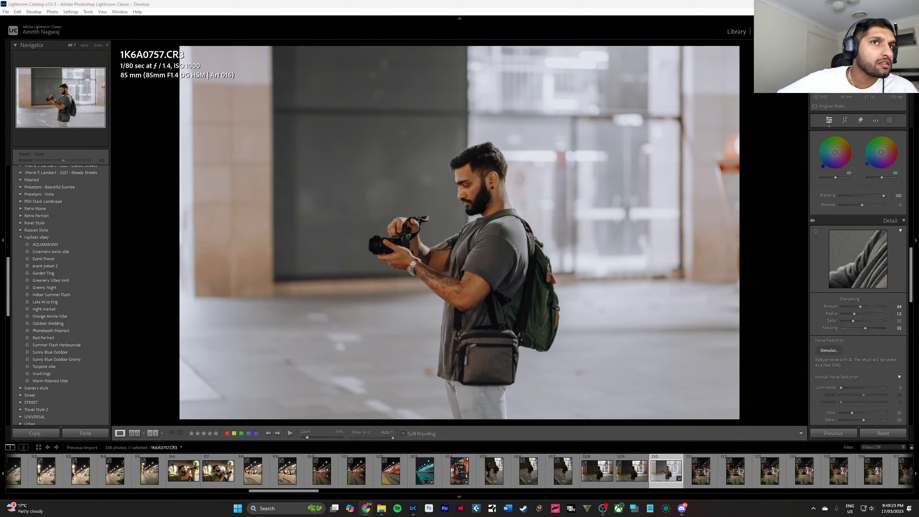
click(453, 170)
click(452, 170)
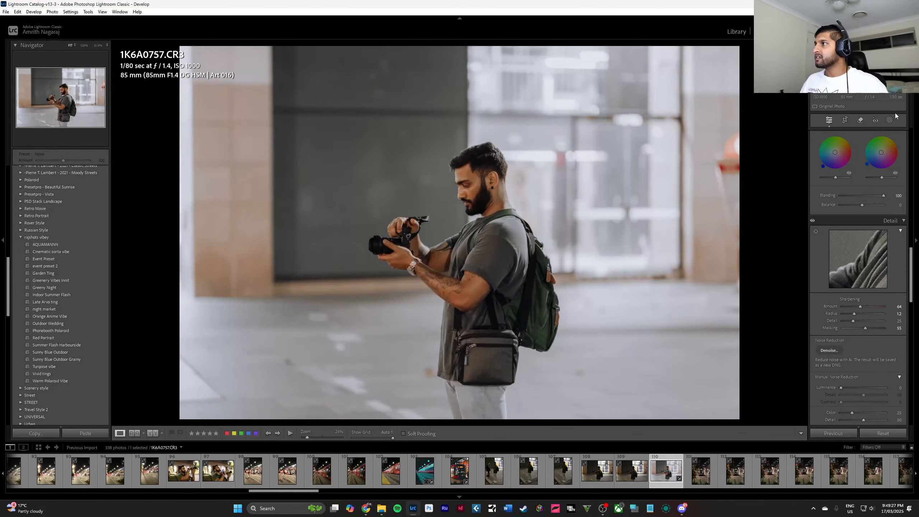
Mask the cameraman as the subject, duplicate the mask and invert the copy so it covers the background.
click(890, 120)
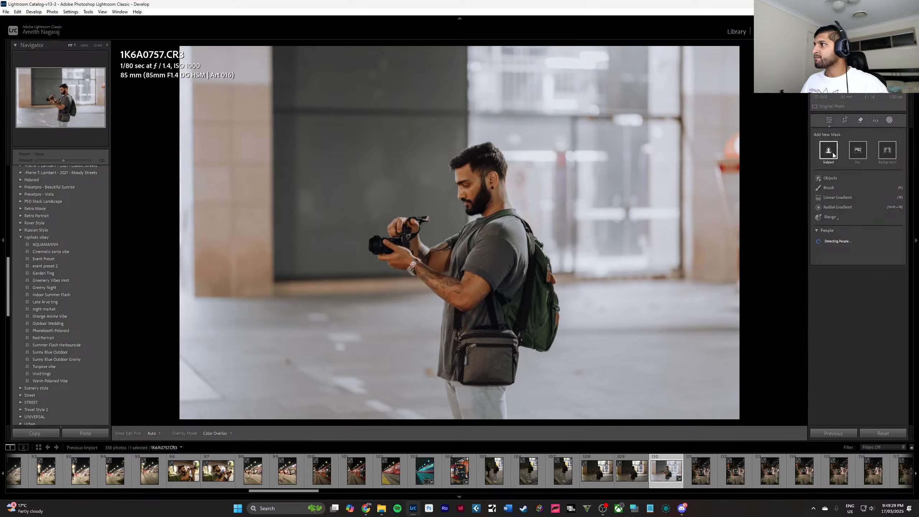
click(829, 151)
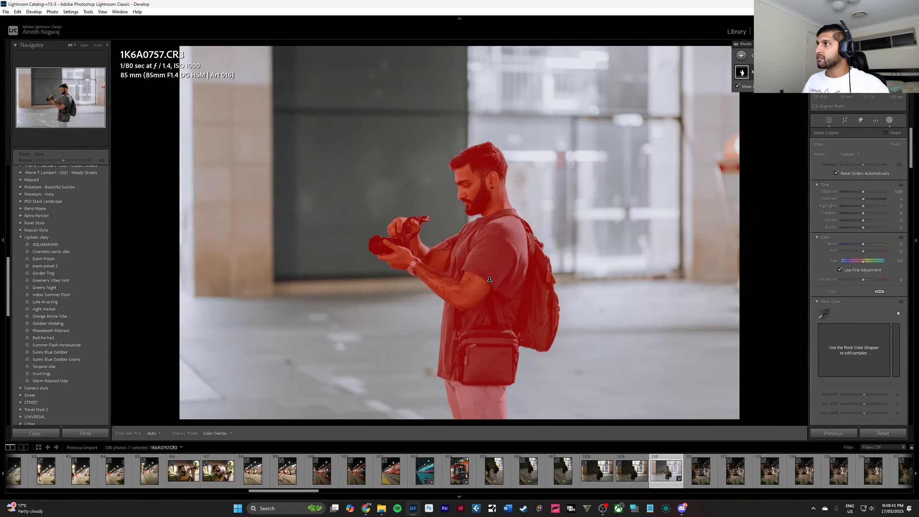
click(758, 56)
click(783, 99)
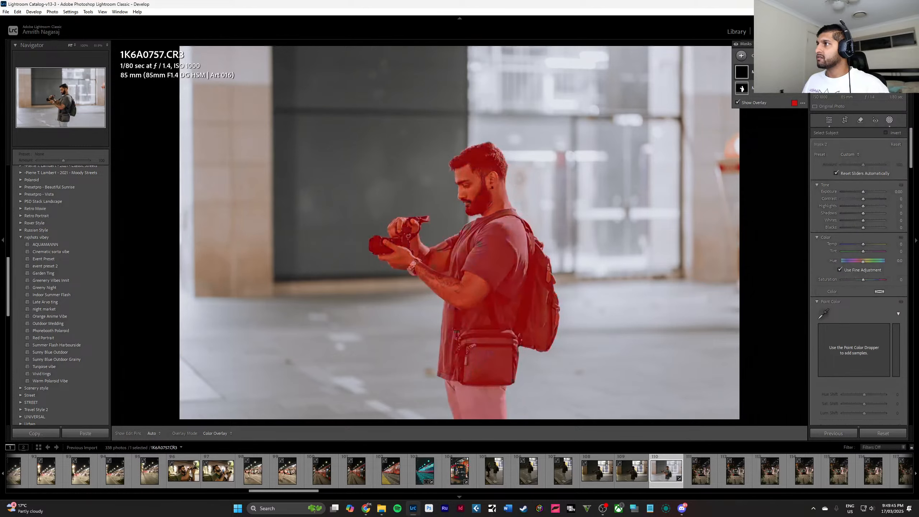
right_click(796, 72)
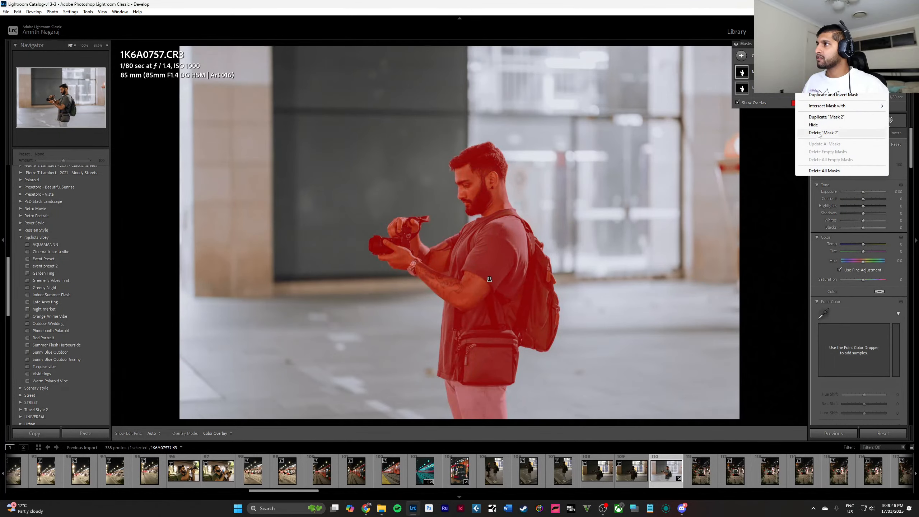
click(833, 95)
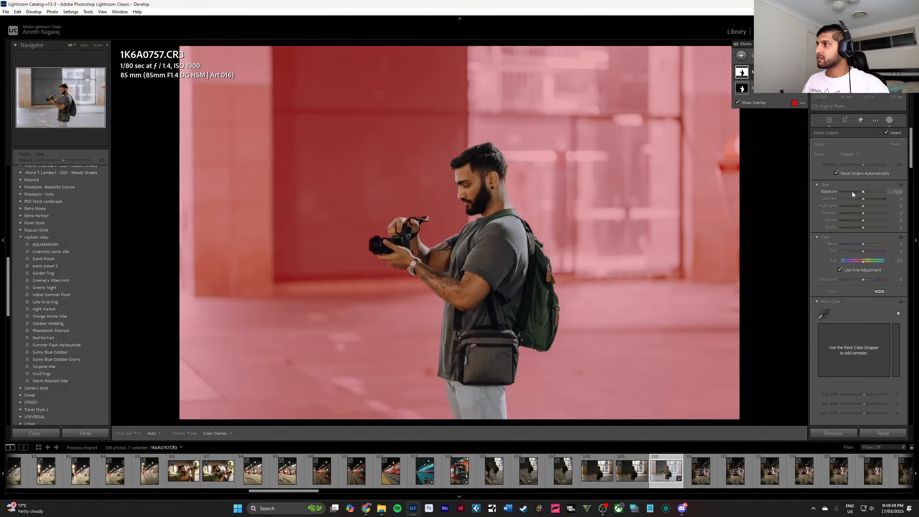
Darken the background slightly by lowering the inverted mask's exposure.
key(Down)
key(Down)
key(Down)
key(Down)
key(Down)
key(Down)
key(Down)
key(Down)
key(Down)
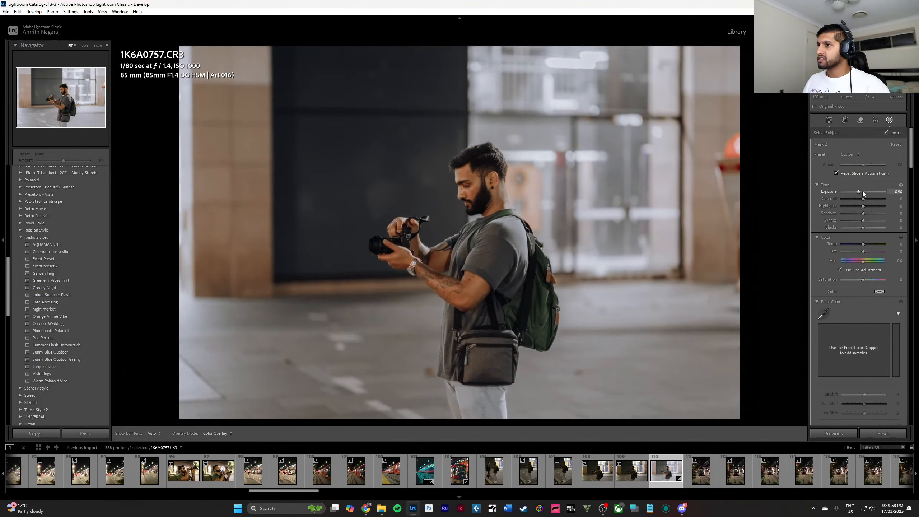
key(Up)
key(Up)
key(Up)
key(Up)
Switch to the original subject mask, try its exposure at -4.00 and restore it to zero.
drag(868, 201, 779, 197)
click(741, 72)
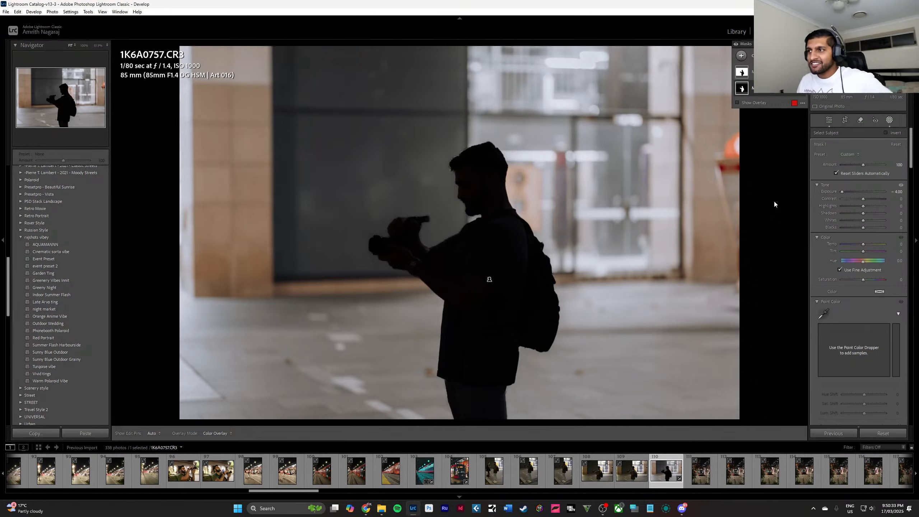
drag(842, 194, 864, 195)
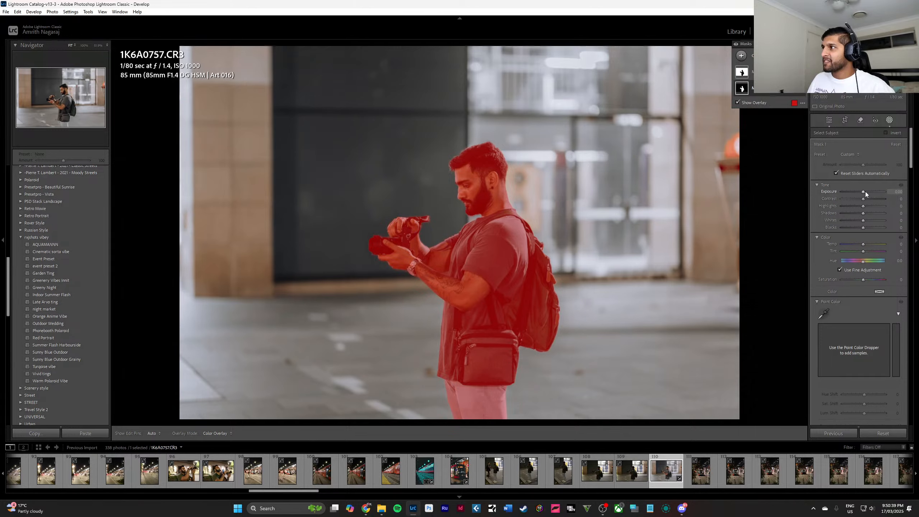
Try the subject mask at exposure 0.30 with contrast 27, and at exposure 0.40 without contrast.
click(866, 192)
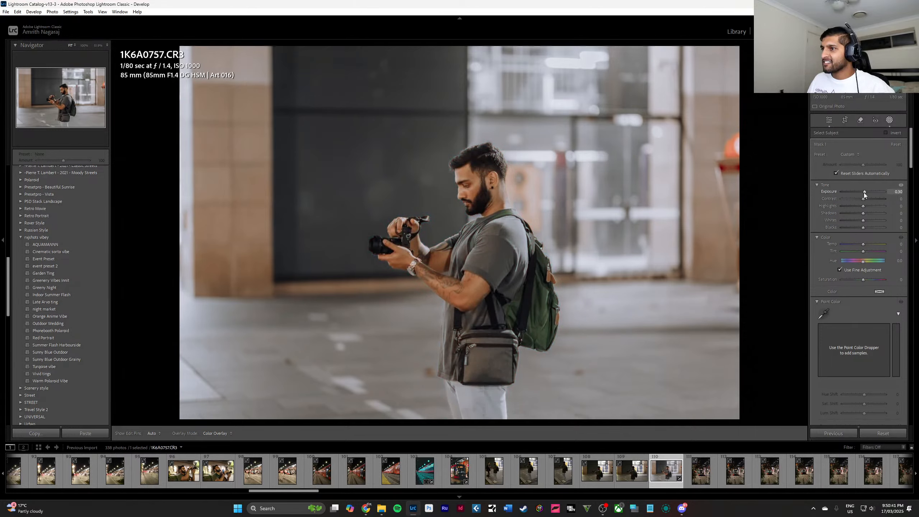
drag(862, 199, 864, 199)
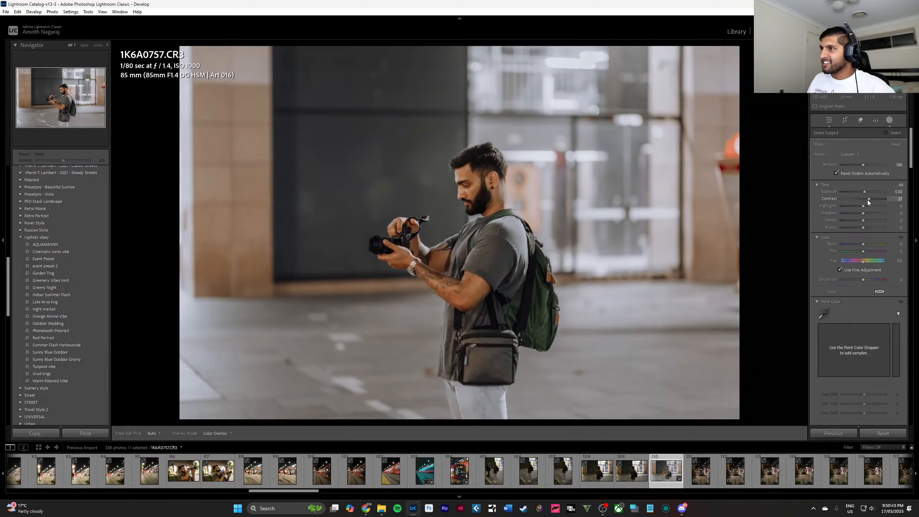
double_click(865, 193)
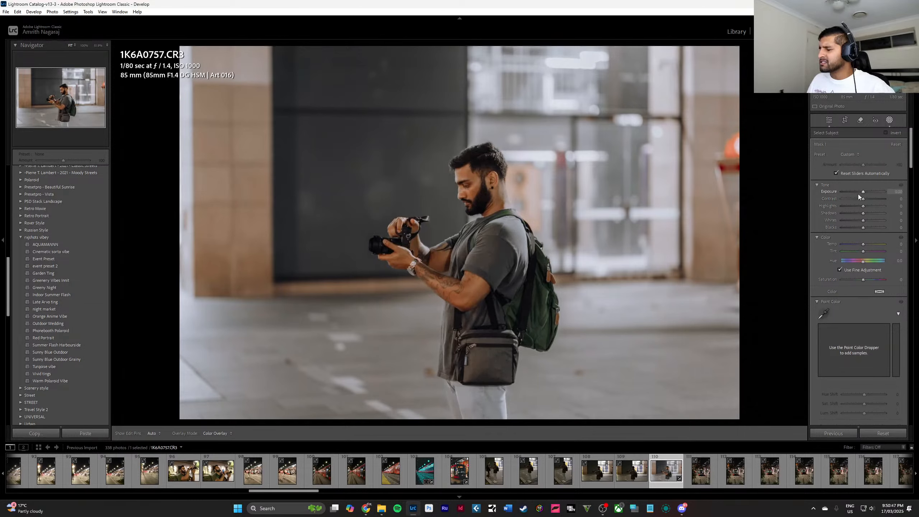
key(Up)
key(Up)
key(Up)
key(Up)
key(Up)
key(Up)
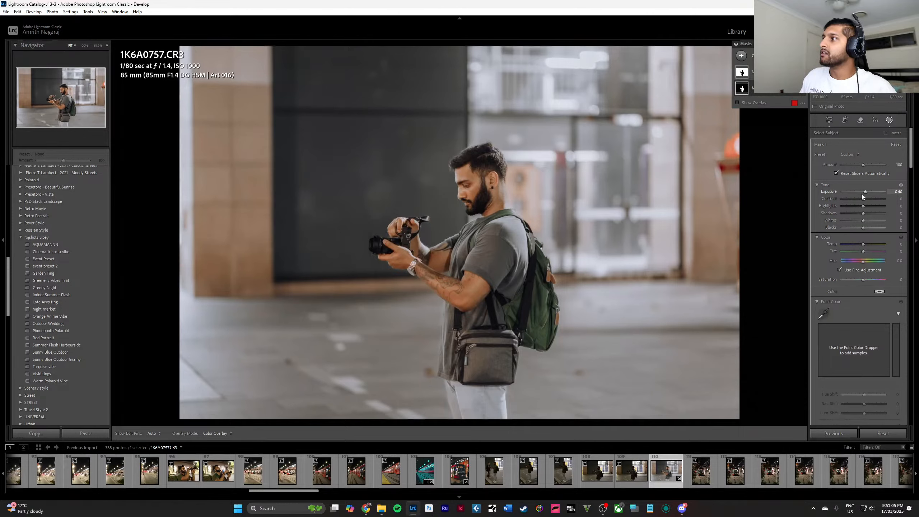
double_click(867, 191)
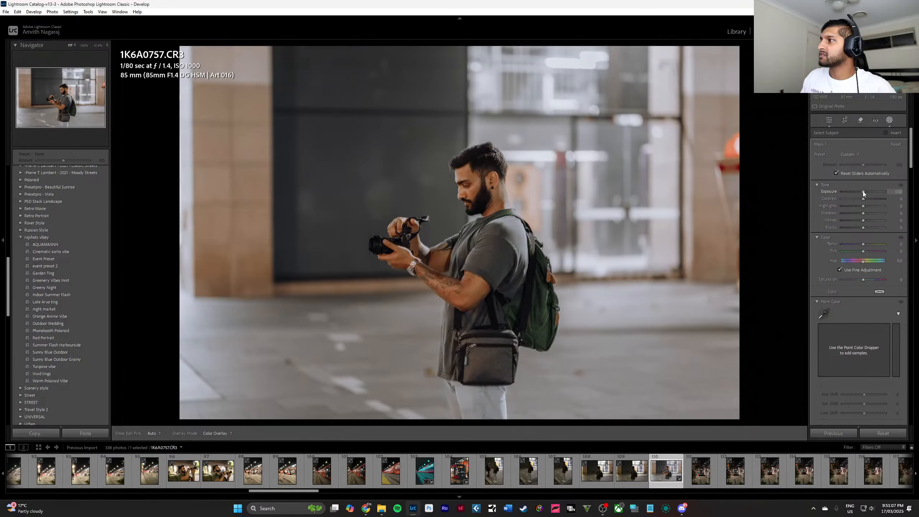
Try the subject mask's exposure at 0.50 with a small contrast boost, and at 0.75 without contrast.
drag(864, 191, 865, 193)
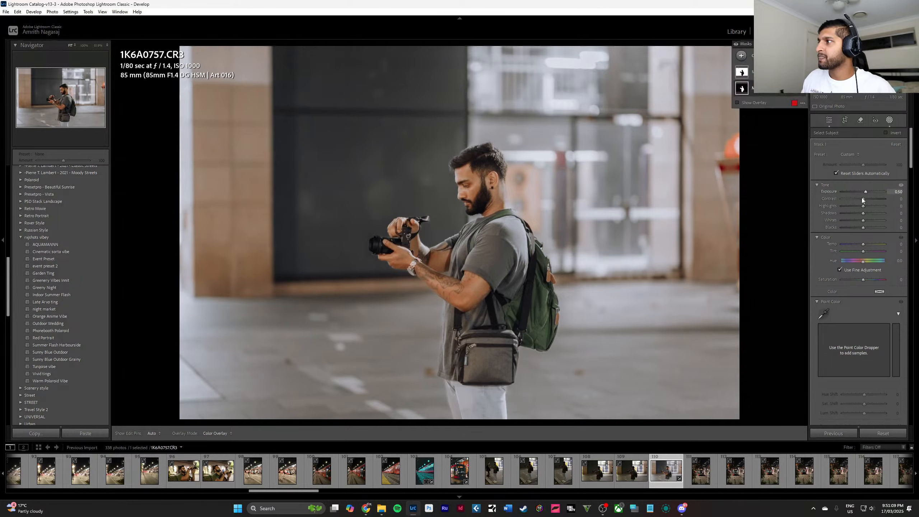
drag(864, 199, 863, 199)
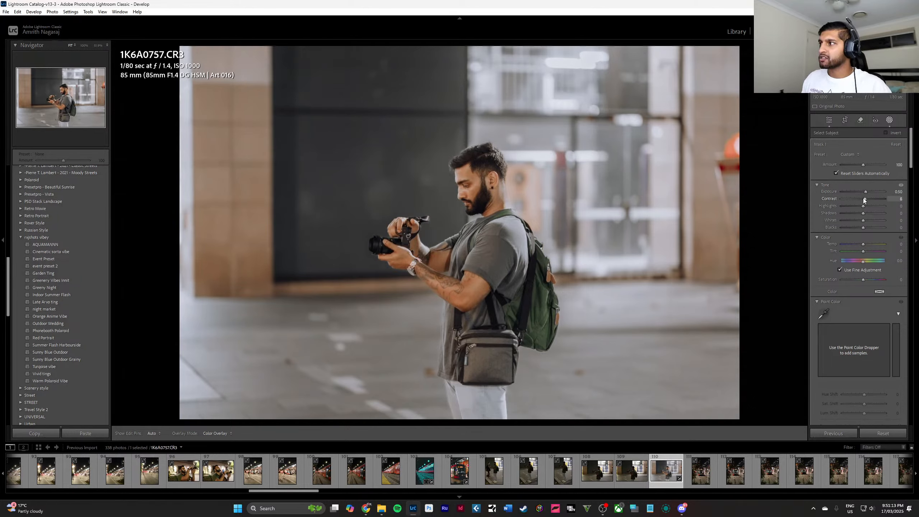
drag(864, 198, 867, 193)
double_click(869, 200)
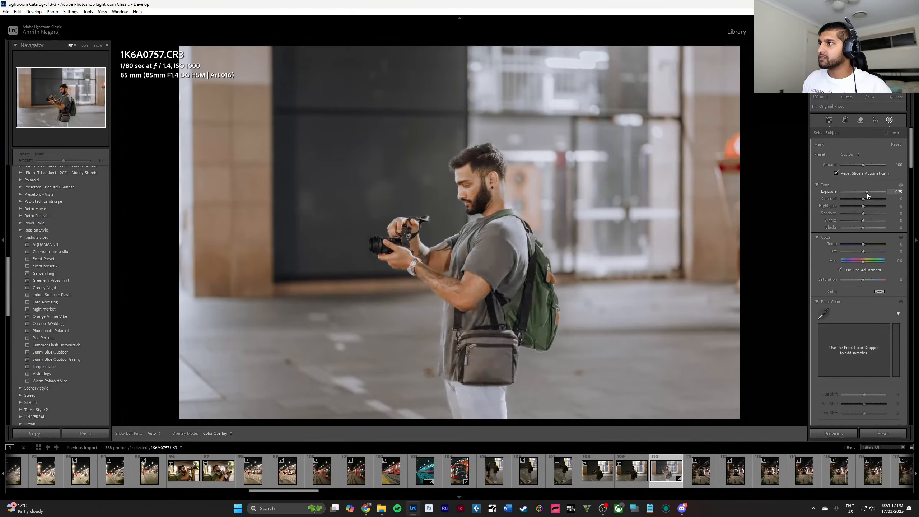
double_click(863, 192)
Set the subject mask's exposure to 0.82 and contrast to 58, keeping whites and blacks at their defaults.
key(Up)
key(Up)
key(Up)
key(Up)
key(Up)
key(Up)
key(Up)
key(Up)
key(Up)
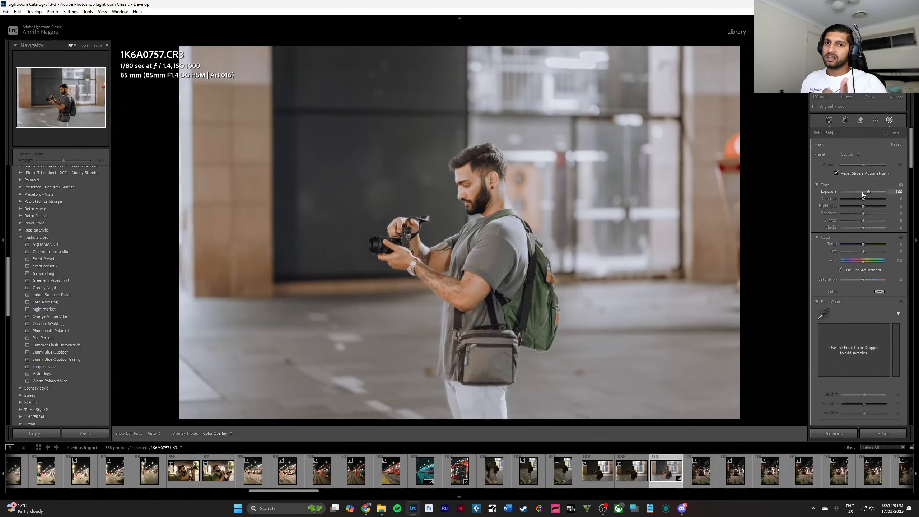
drag(861, 199, 878, 202)
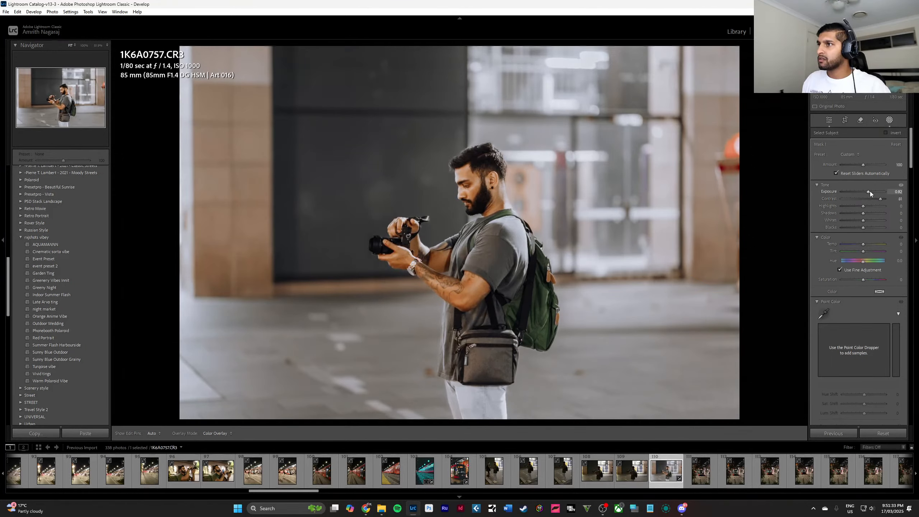
click(870, 191)
drag(879, 202, 863, 230)
double_click(866, 220)
double_click(863, 230)
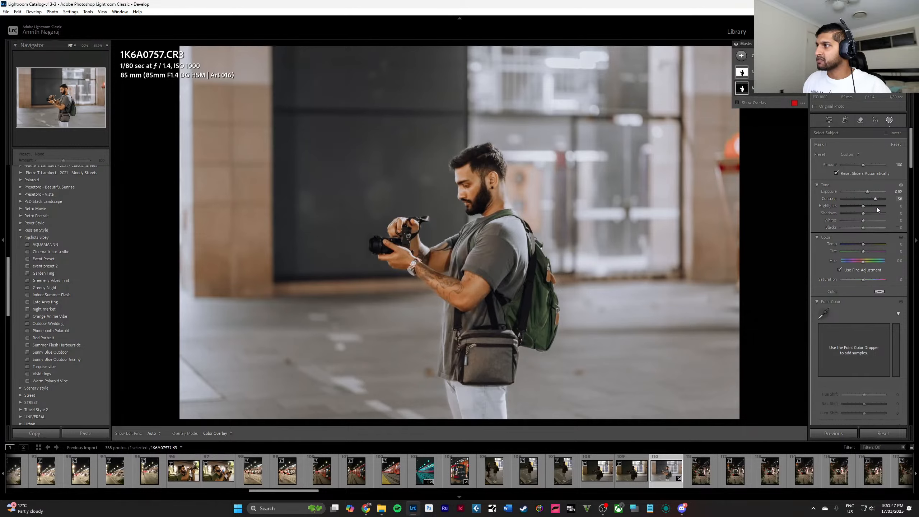
Try temperature -21 and tint 20 on the subject mask, reset both, and set its saturation to 3.
drag(863, 244, 863, 244)
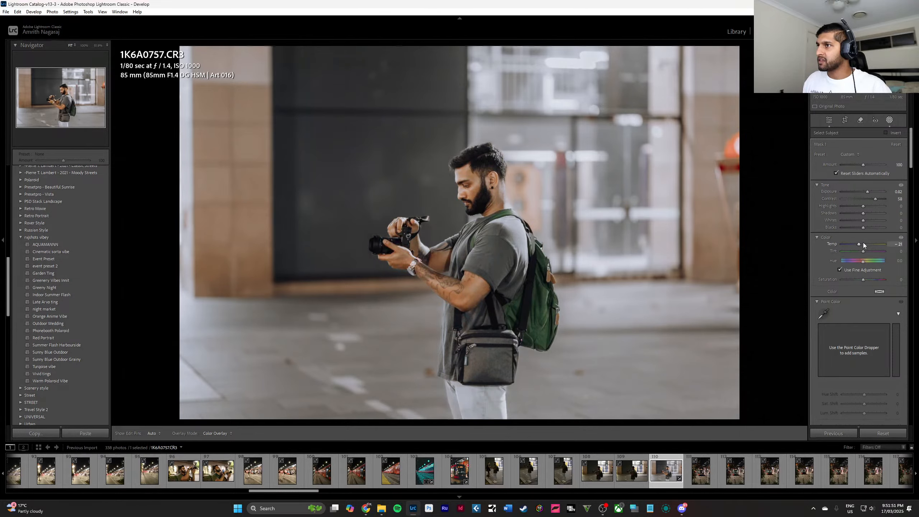
mouse_move(864, 245)
mouse_down()
mouse_move(877, 253)
mouse_move(825, 249)
mouse_move(867, 249)
mouse_up()
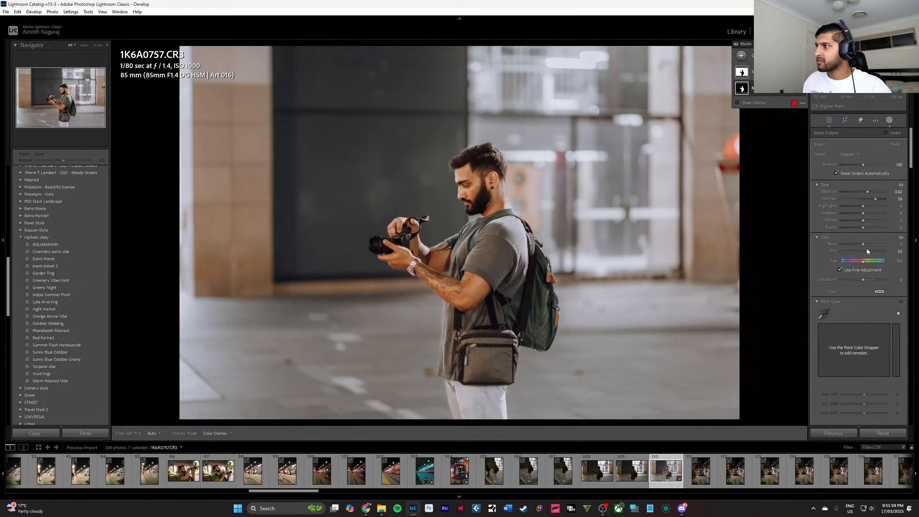
double_click(867, 249)
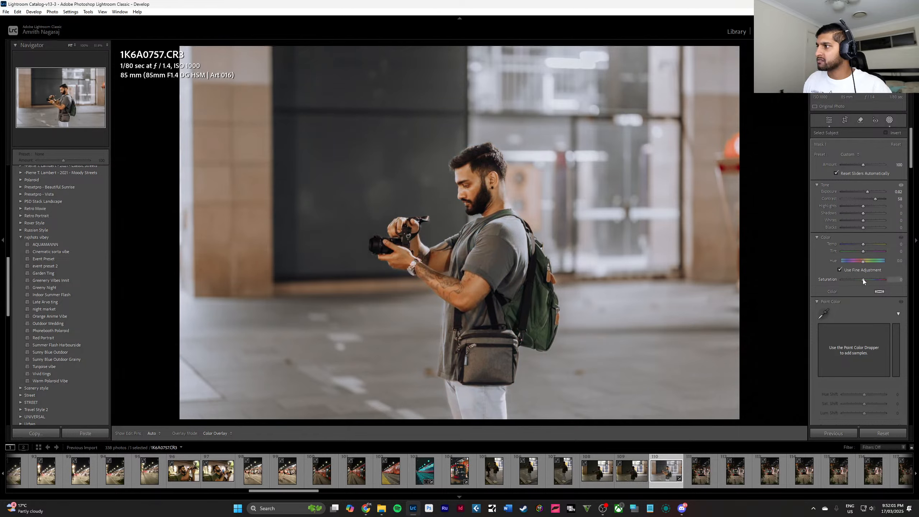
drag(864, 278, 860, 276)
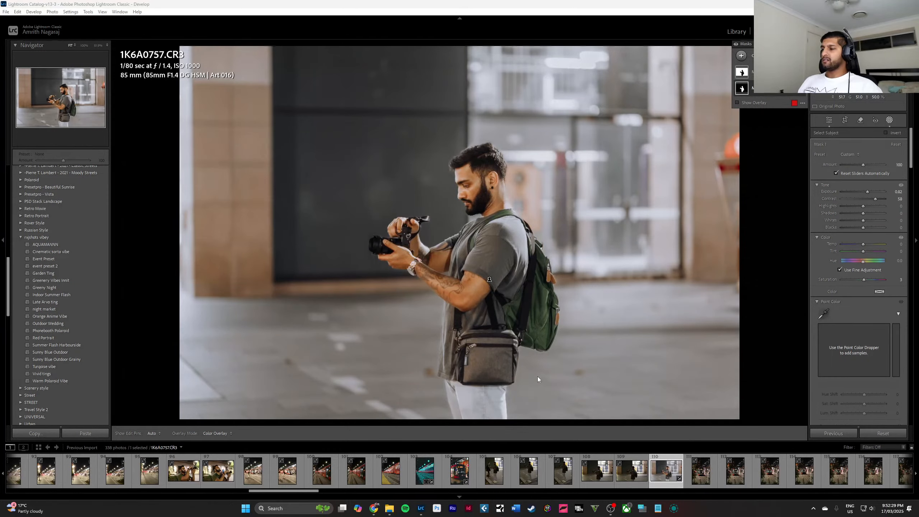
Open the dark portrait of the woman standing in front of the lit train doorway.
scroll(668, 474, down, 5)
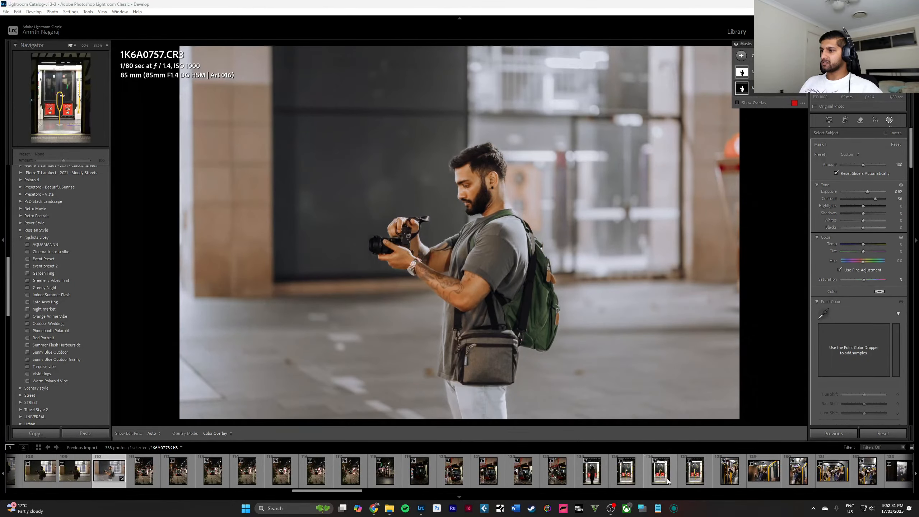
click(592, 471)
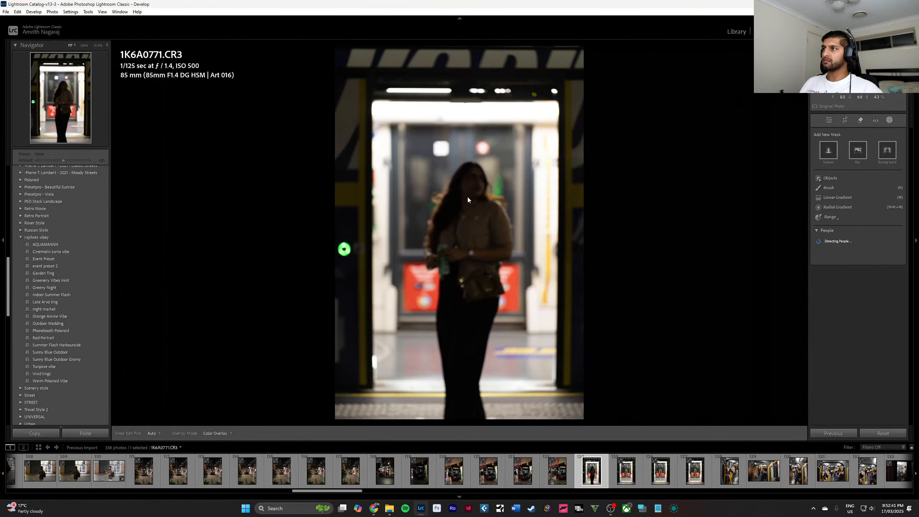
Leave masking on the dark doorway portrait and look through the filmstrip for the next photo to edit.
key(shift+w)
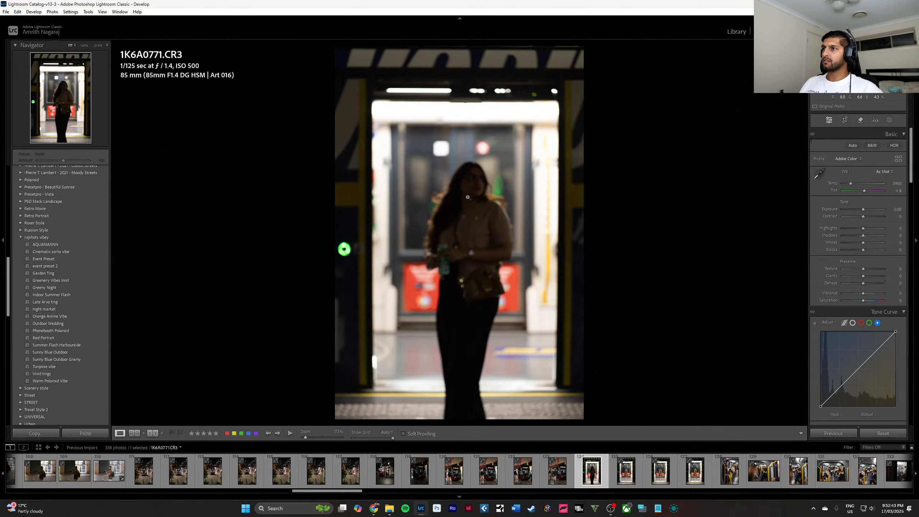
click(468, 190)
click(467, 191)
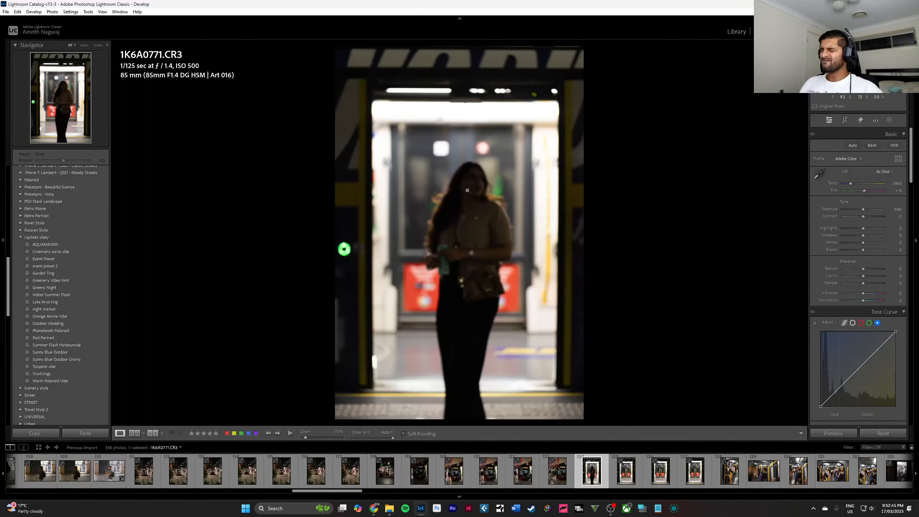
click(616, 491)
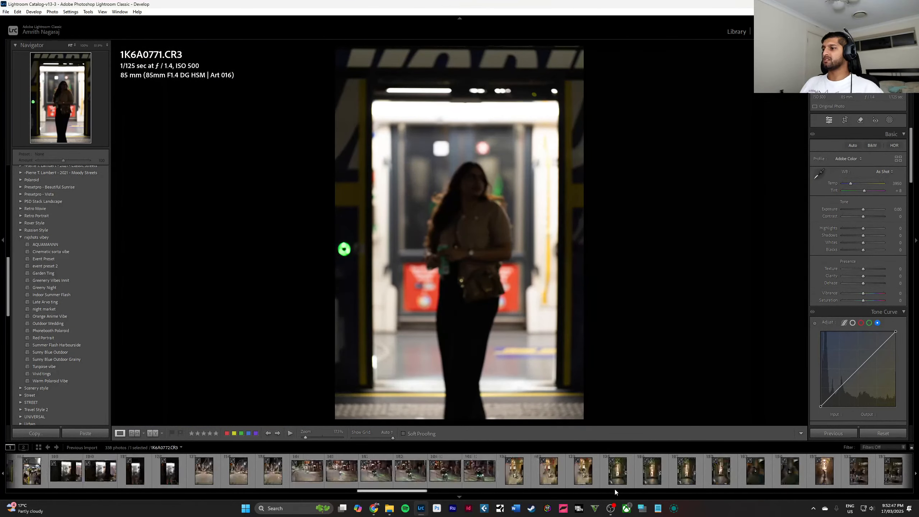
scroll(543, 474, up, 10)
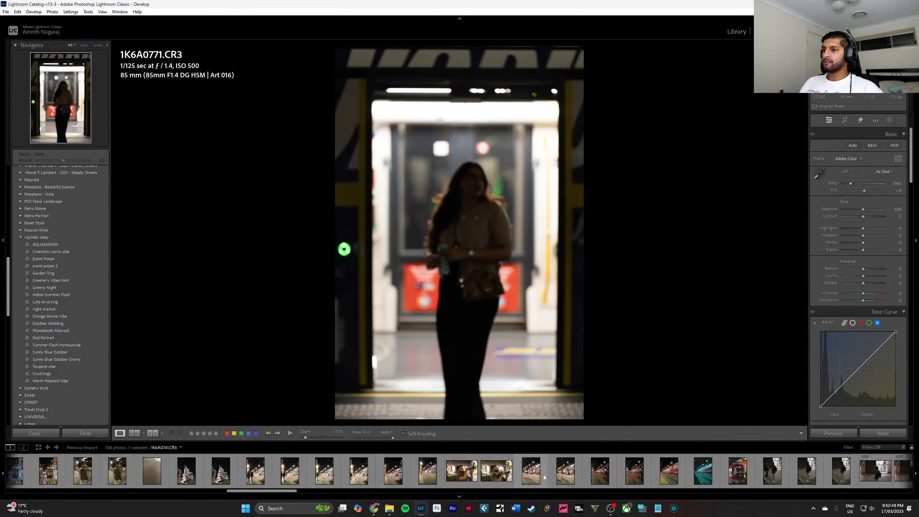
scroll(543, 475, up, 10)
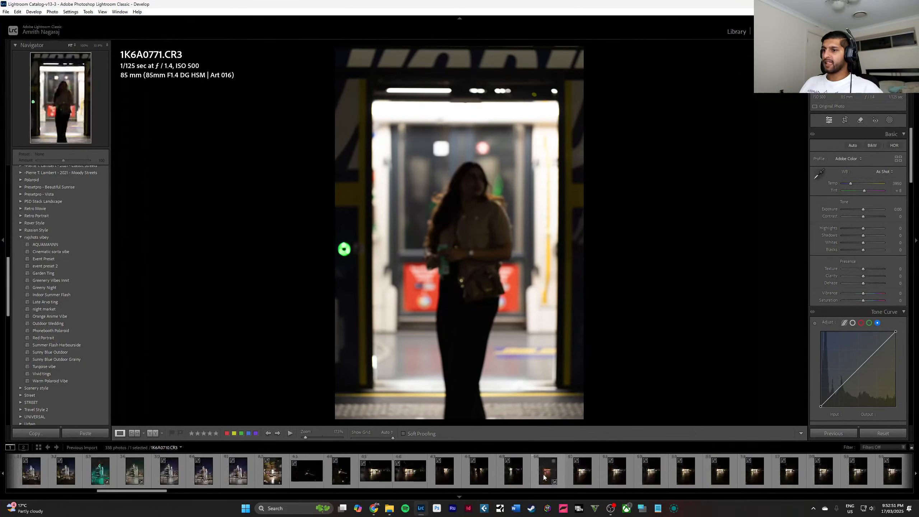
scroll(544, 478, down, 20)
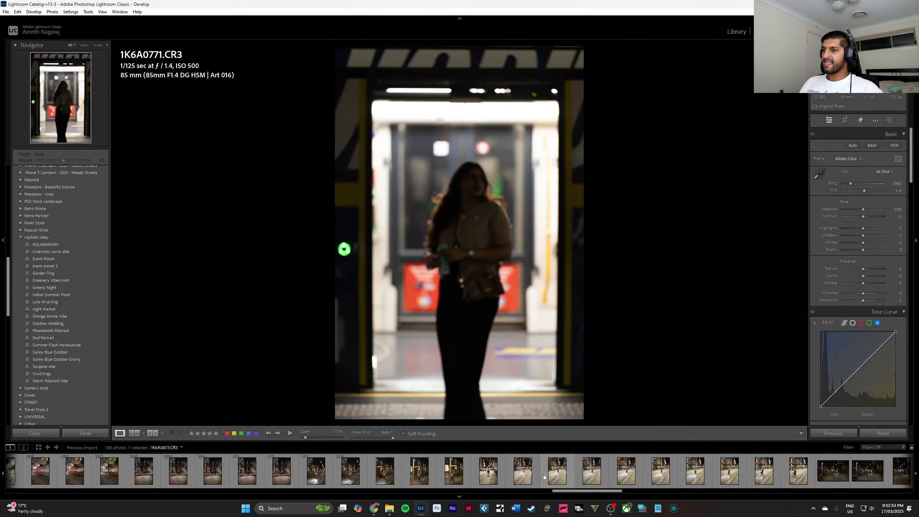
scroll(544, 477, up, 5)
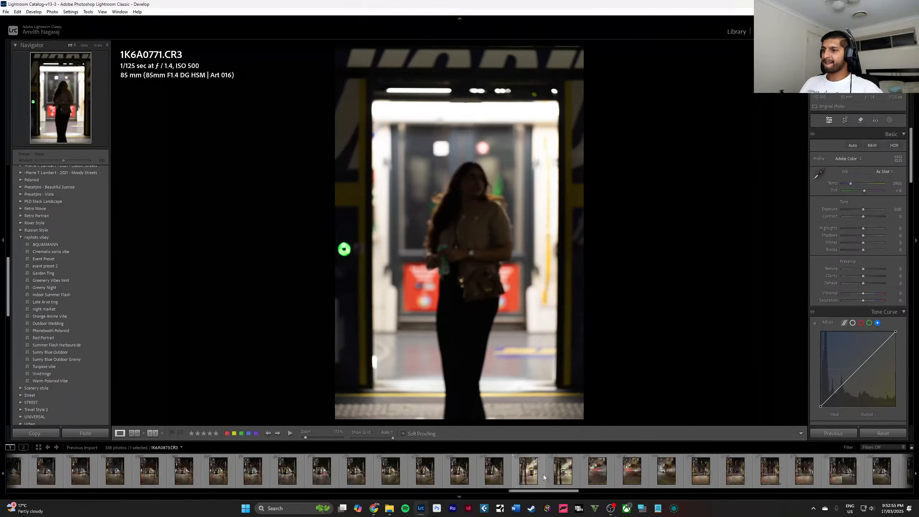
scroll(543, 475, up, 6)
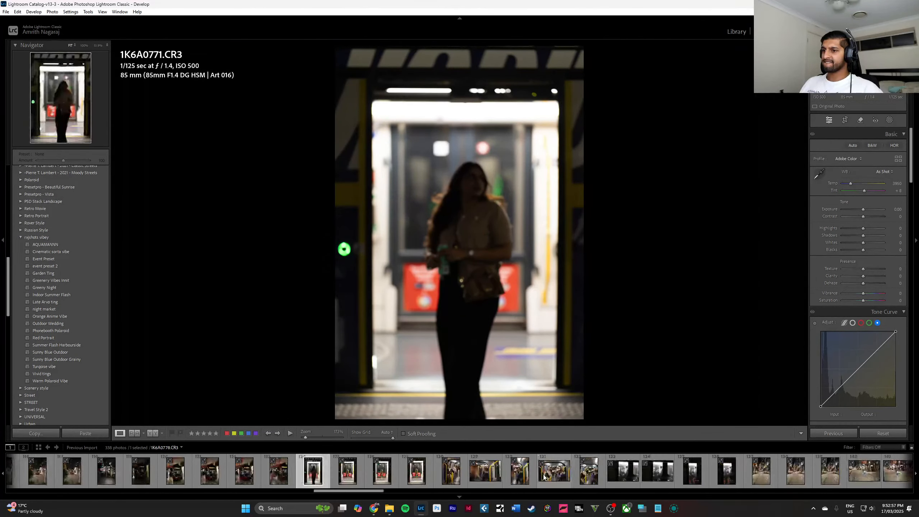
Open the empty train-doorway shot 1K6A0774.CR3 and apply the Greeny Night preset to it.
click(359, 473)
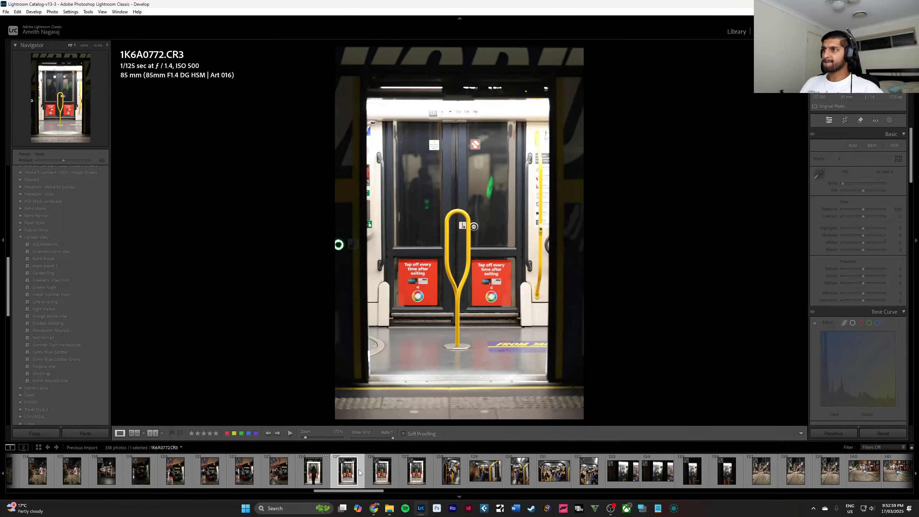
click(418, 481)
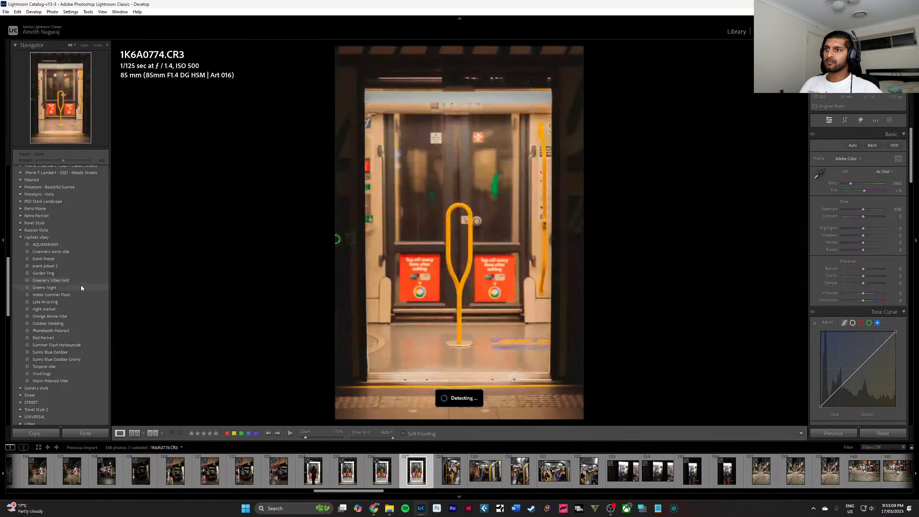
click(81, 288)
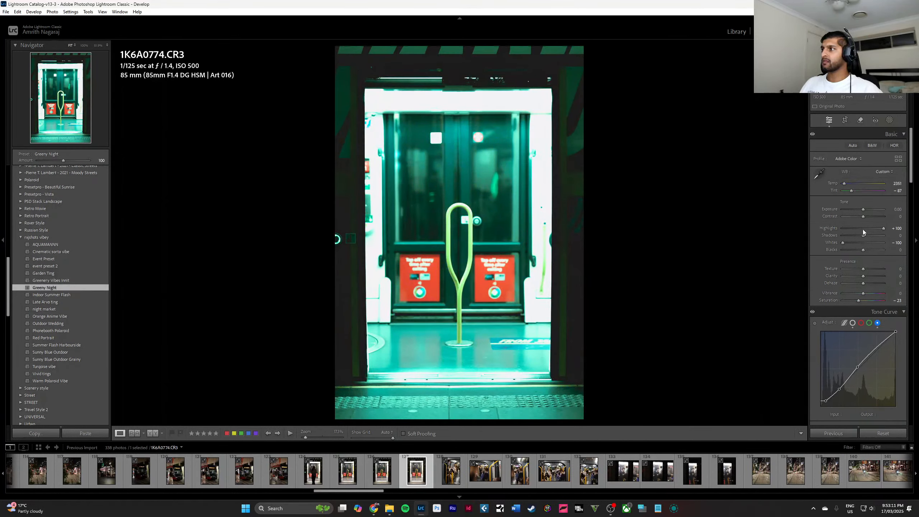
Reset the doorway photo's highlights to default and lower its exposure to -1.30.
key(ctrl+z)
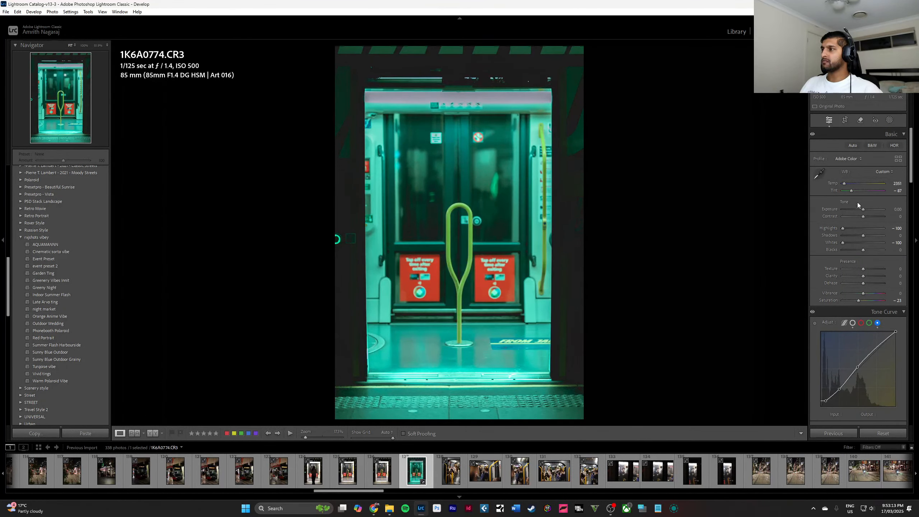
double_click(842, 228)
drag(864, 210, 858, 211)
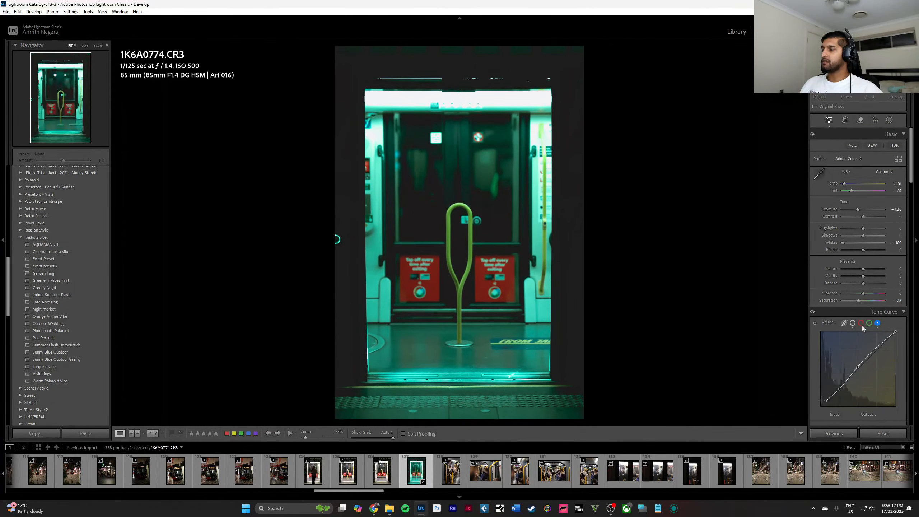
Reshape the doorway photo's RGB point curve with extra highlight and midtone points, smoother shadows and a black point at output 26.
click(853, 323)
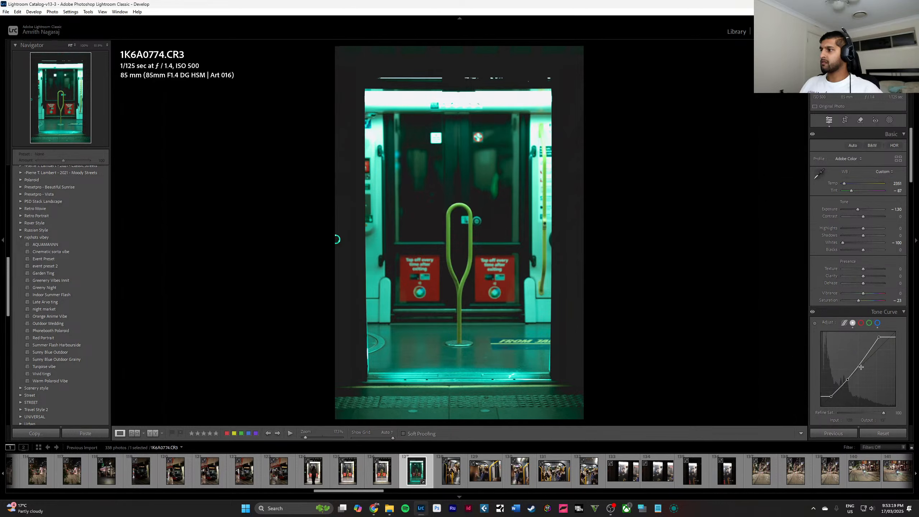
click(871, 353)
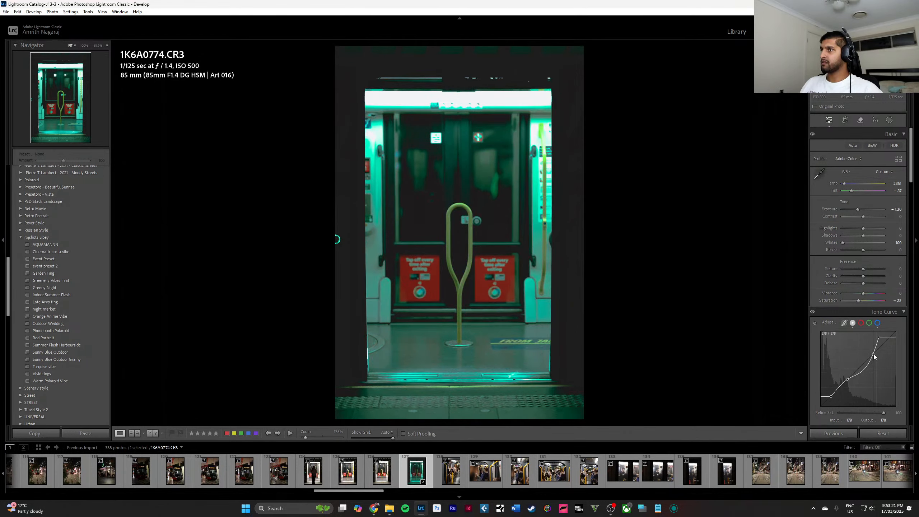
drag(874, 354, 875, 352)
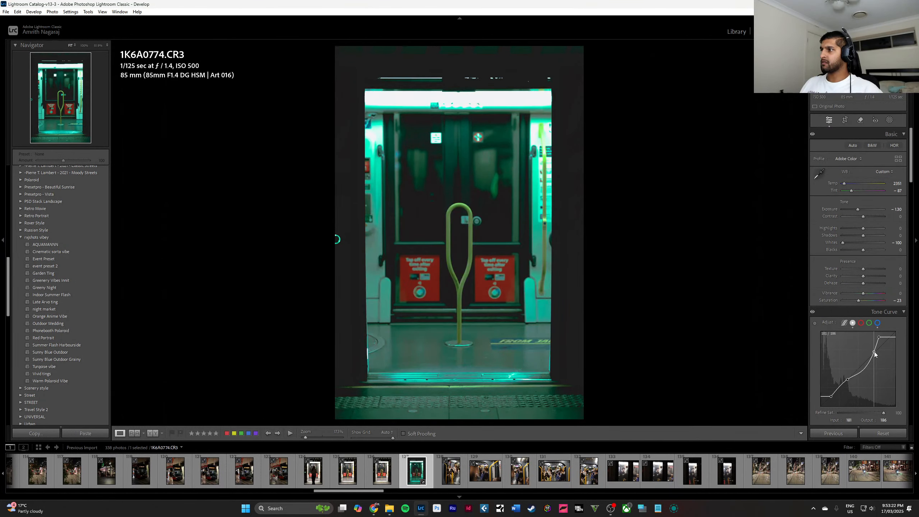
click(862, 370)
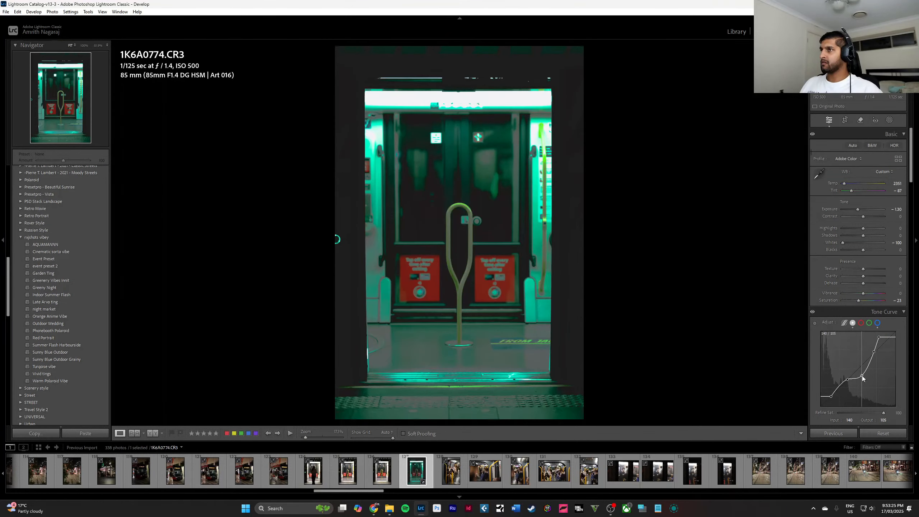
drag(862, 370, 849, 383)
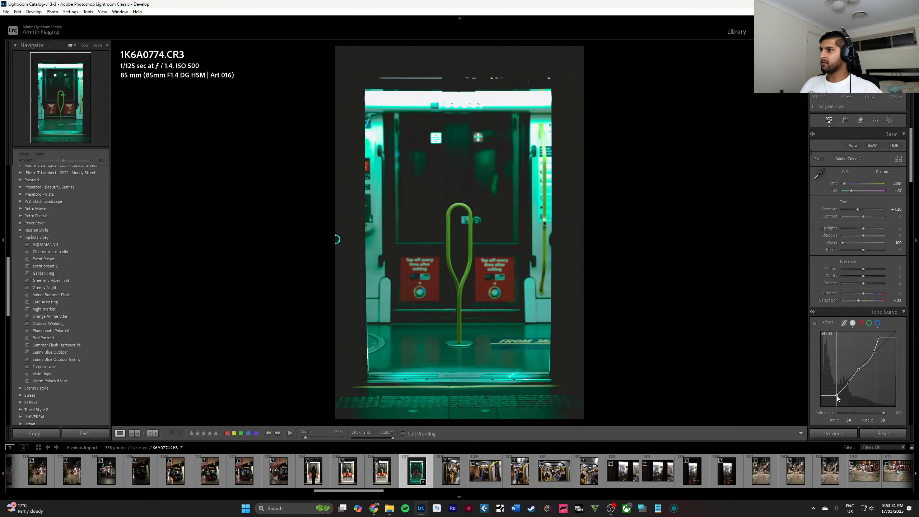
drag(838, 396, 810, 396)
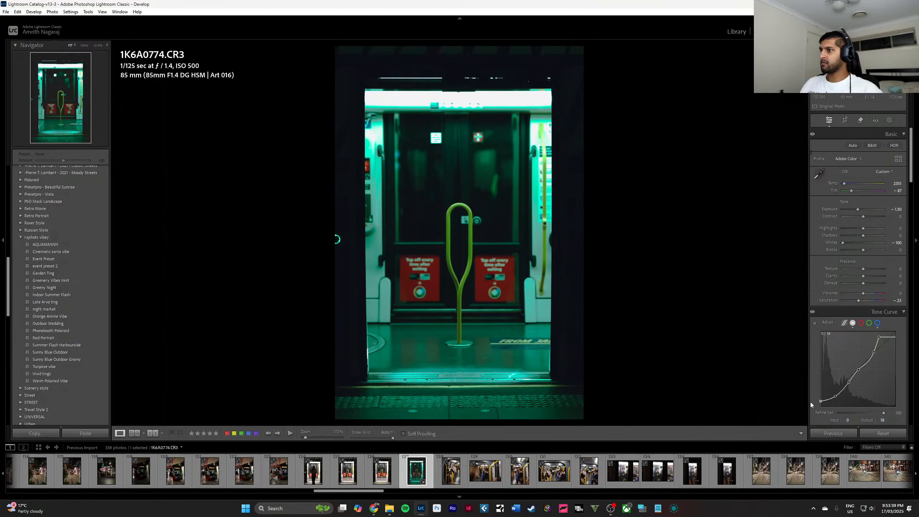
drag(810, 402, 808, 399)
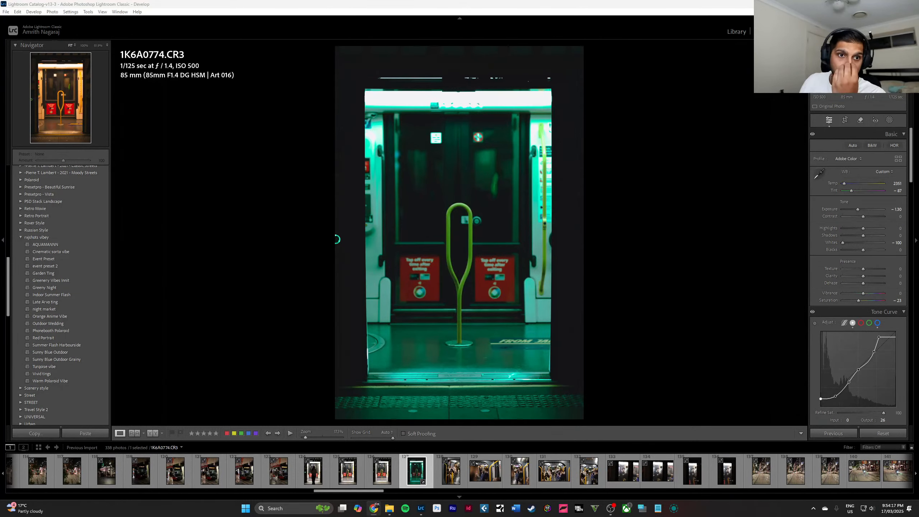
Compare the tram interior shots and apply the Sunny Blue Outdoor preset to 1K6A0777.CR3, the vertical photo of the woman in glasses.
click(475, 473)
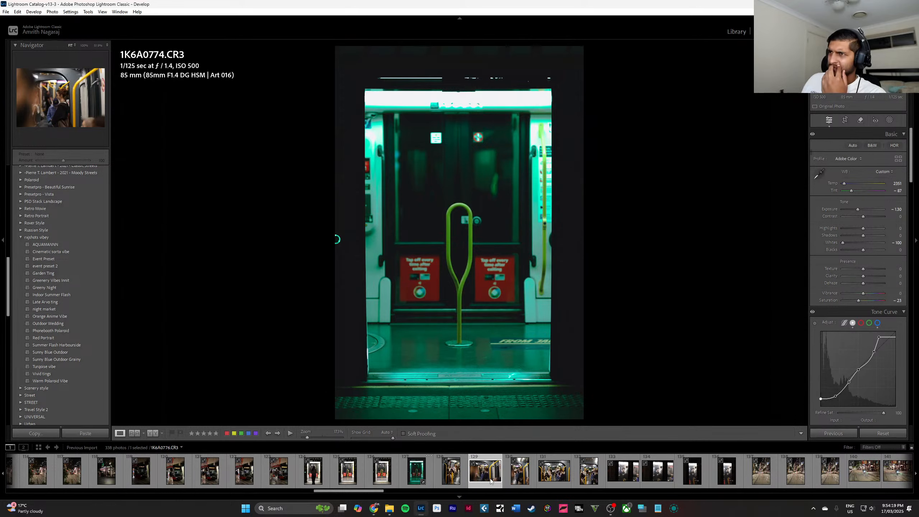
key(Left)
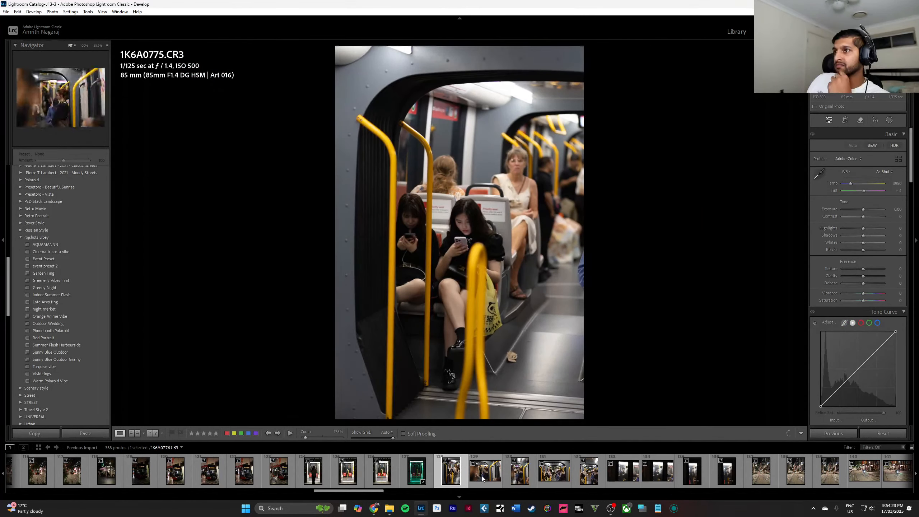
click(483, 479)
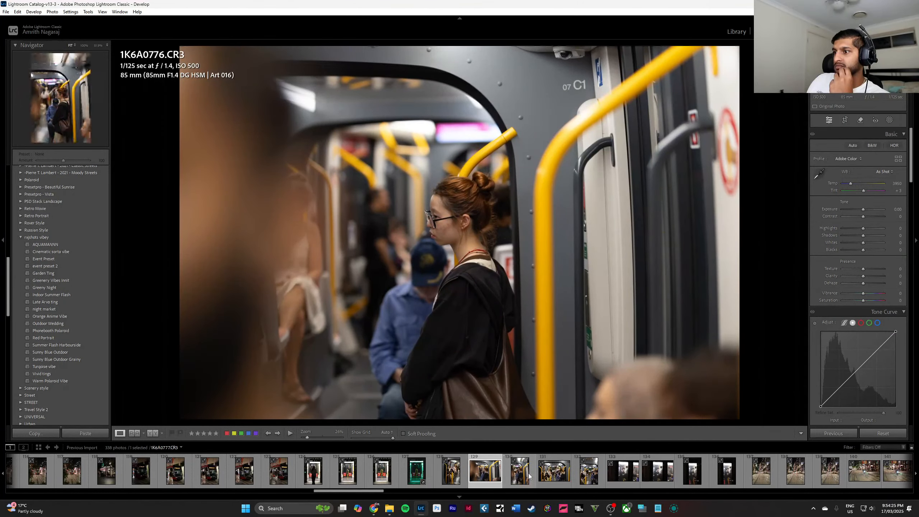
click(530, 477)
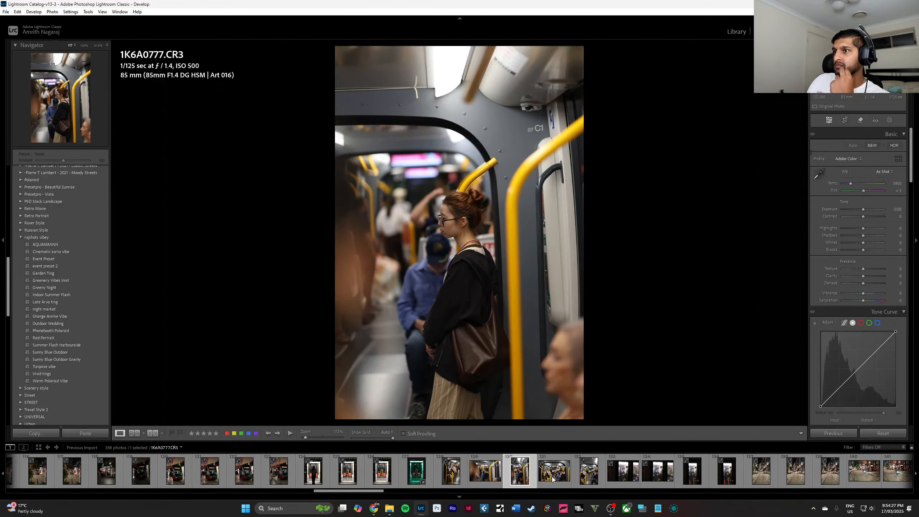
click(553, 477)
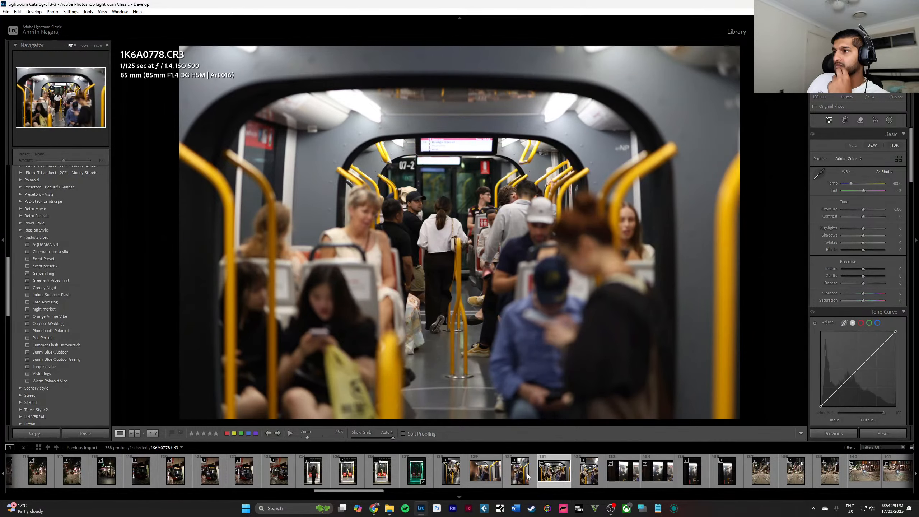
click(519, 473)
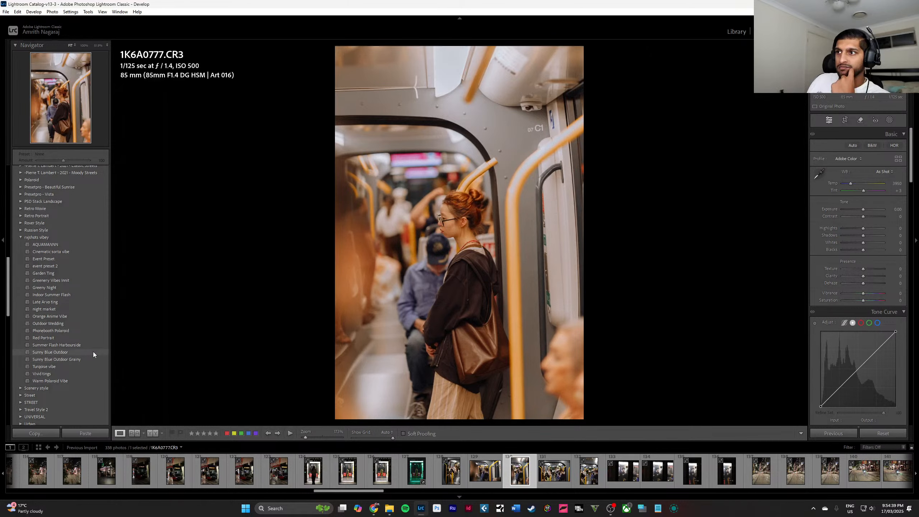
click(94, 352)
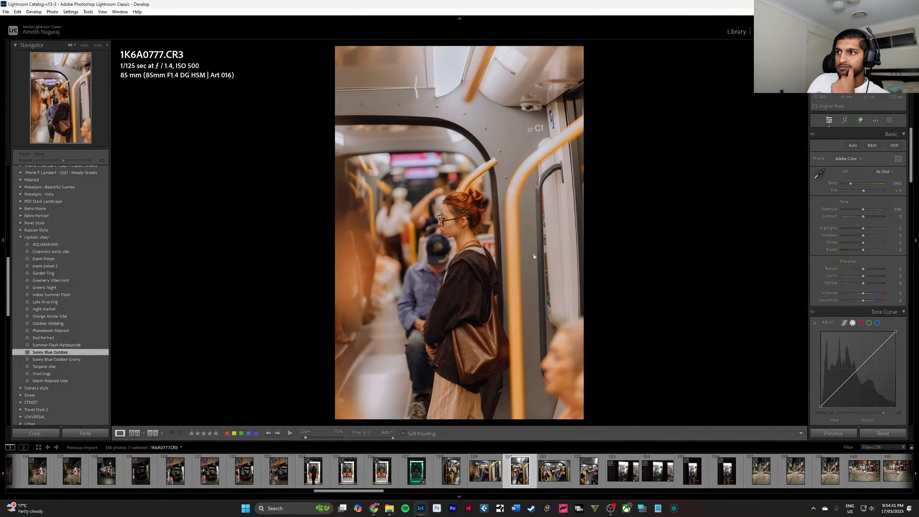
Straighten the vertical tram photo automatically and check the woman's face up close.
click(845, 120)
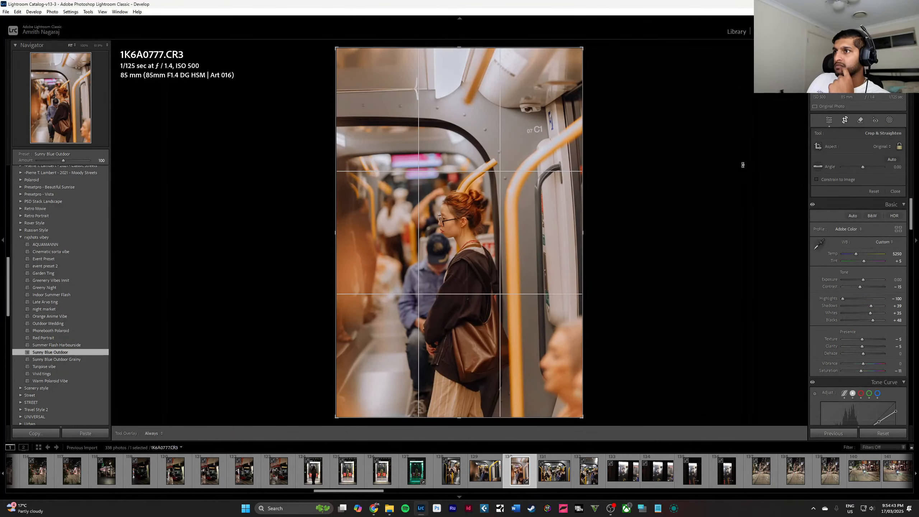
click(892, 159)
click(894, 192)
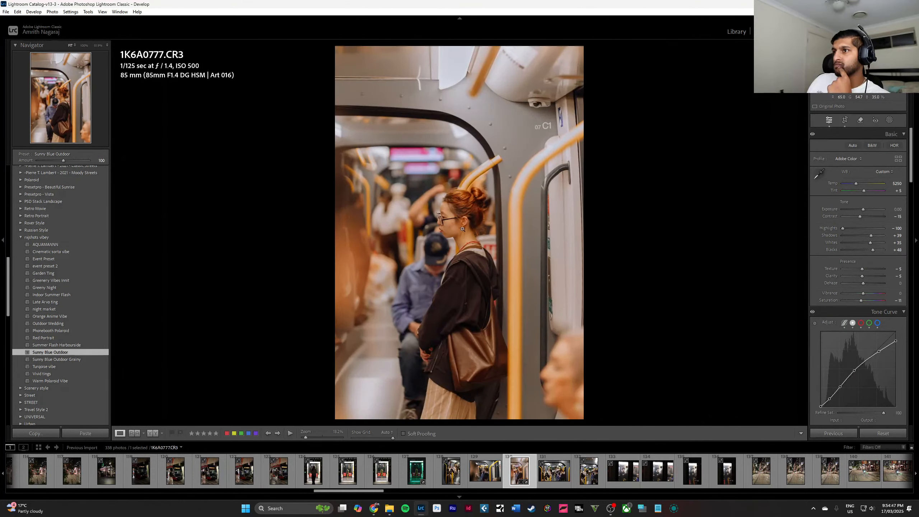
click(458, 221)
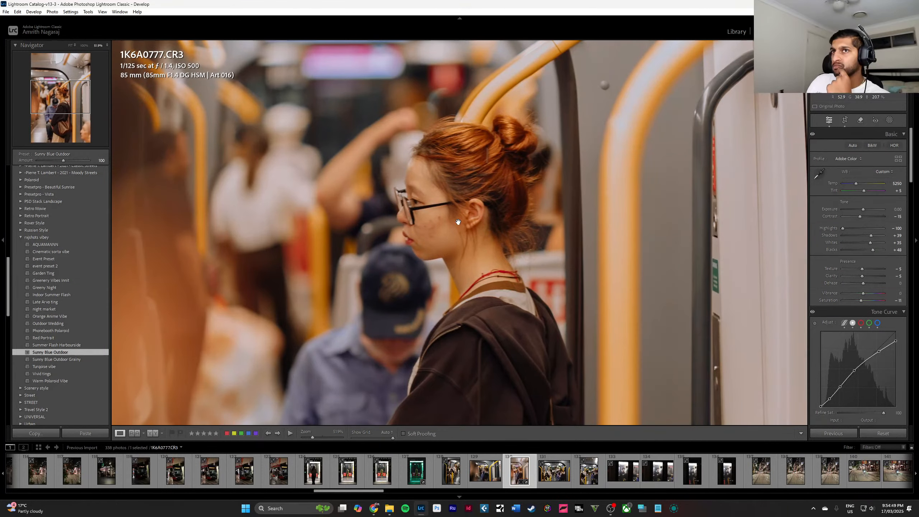
click(458, 223)
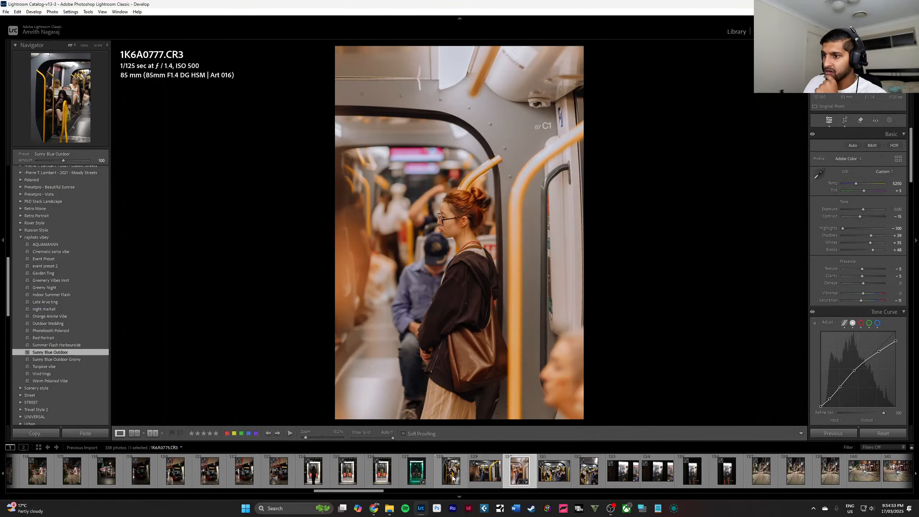
Open 1K6A0776.CR3, the horizontal tram shot of the same woman, and inspect her face up close.
click(481, 476)
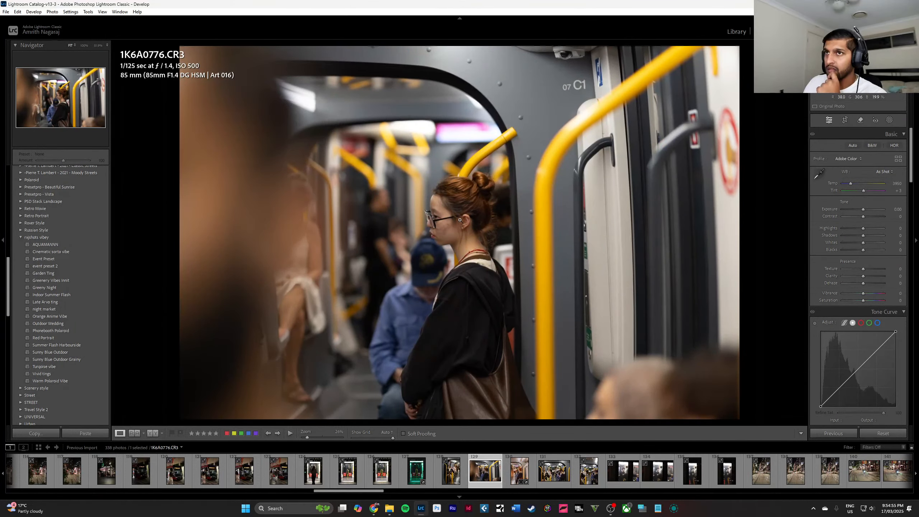
click(459, 215)
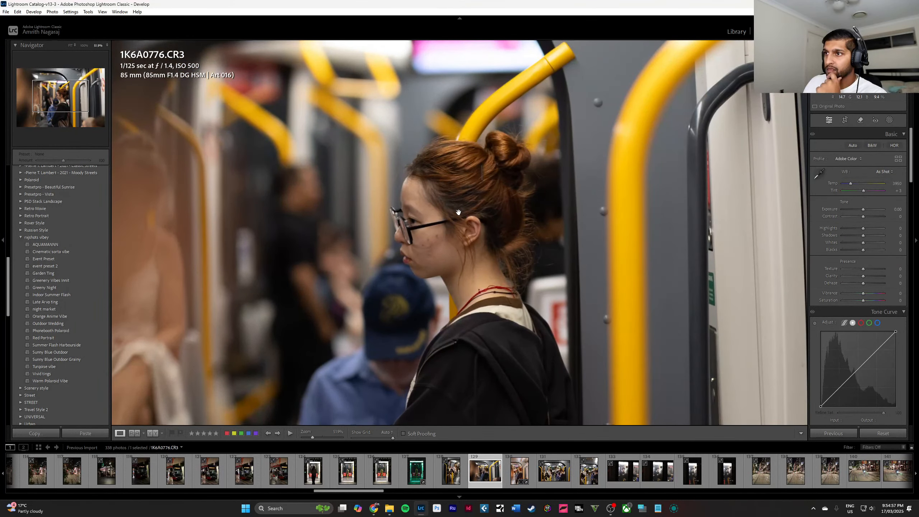
scroll(430, 211, down, 4)
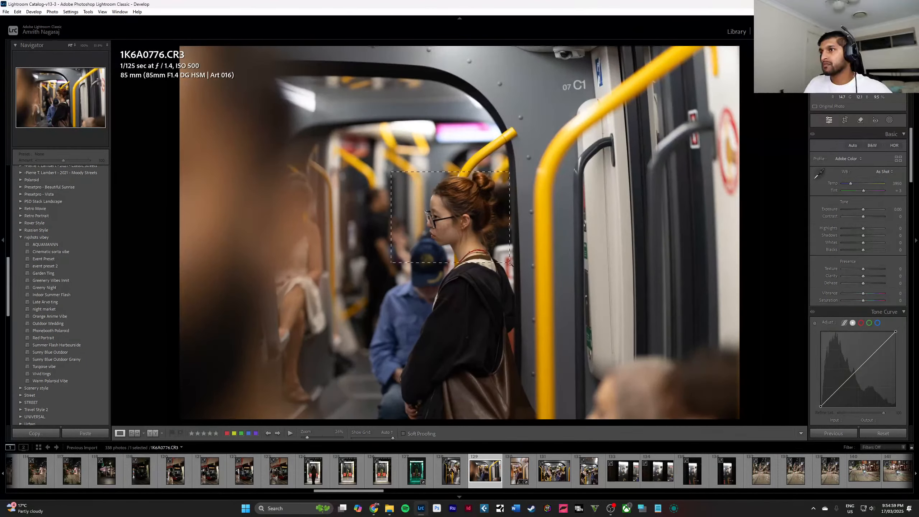
scroll(449, 214, up, 7)
click(469, 259)
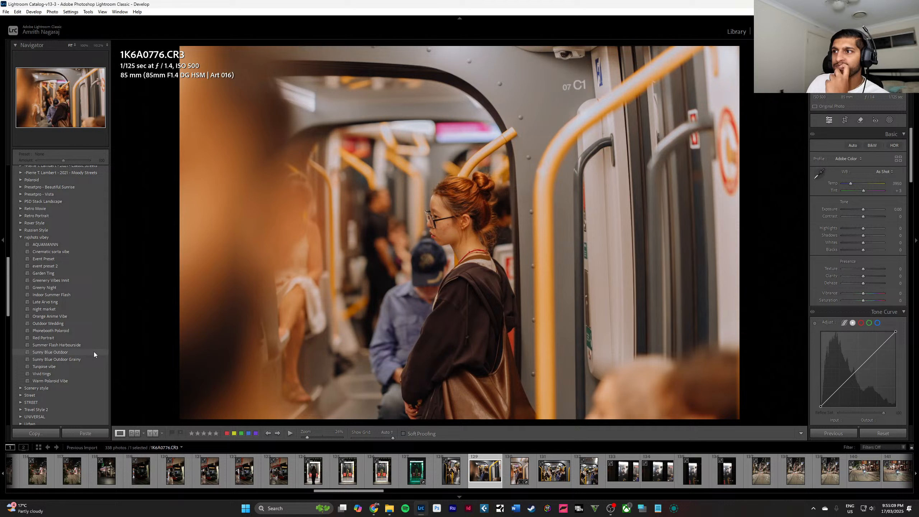
Apply the Sunny Blue Outdoor preset to the horizontal tram interior shots 1K6A0776.CR3 and 1K6A0778.CR3, and open 1K6A0779.CR3.
click(94, 352)
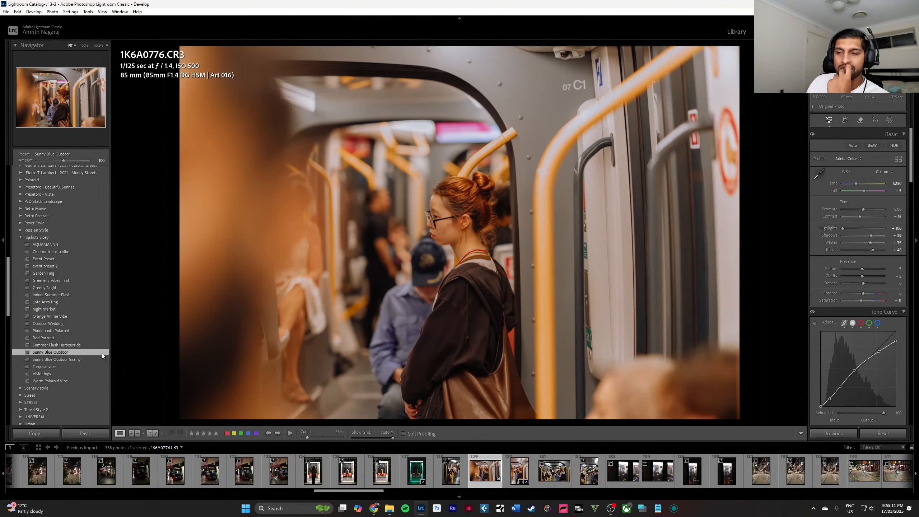
click(520, 471)
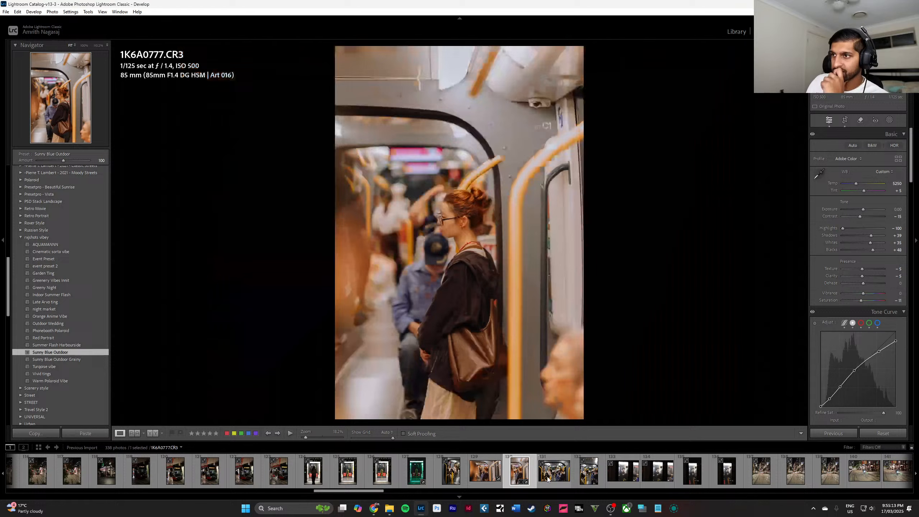
click(549, 479)
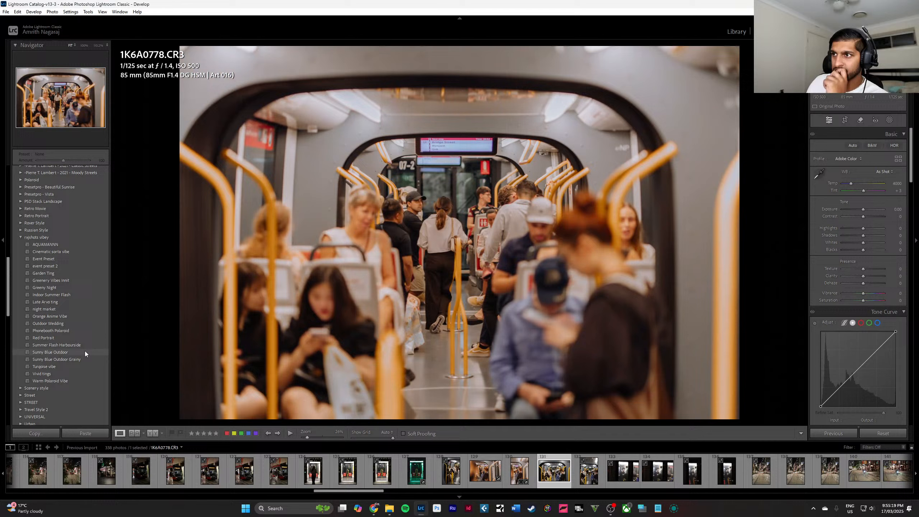
click(85, 350)
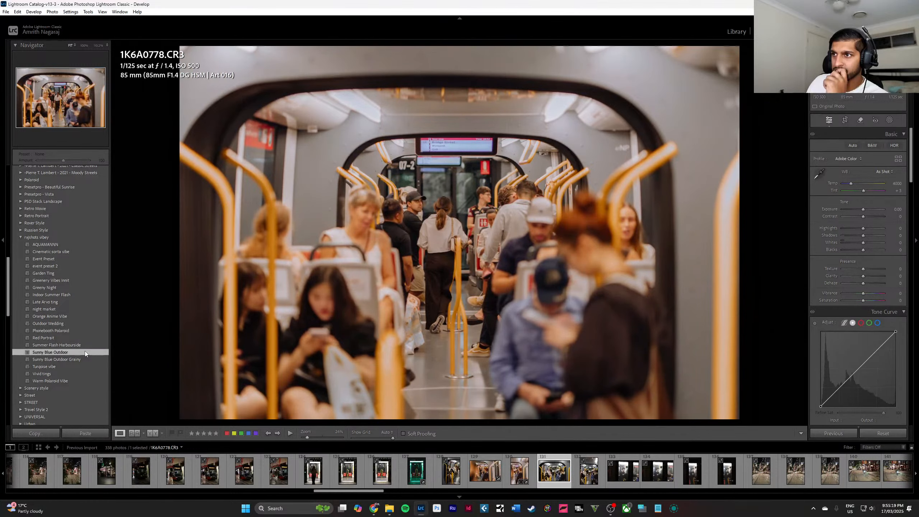
click(593, 482)
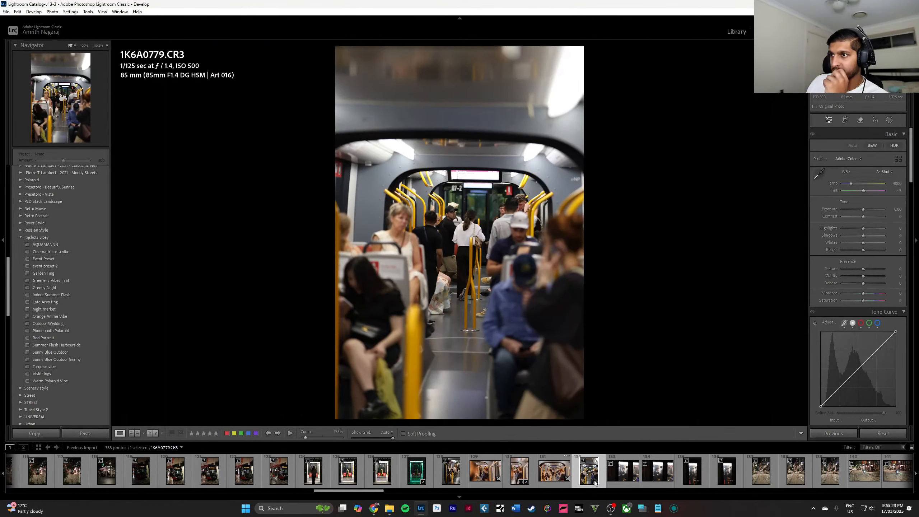
Apply the Sunny Blue Outdoor preset to 1K6A0780.CR3 and deepen its shadows in the point curve, with the black point at input 10, output 10.
click(617, 480)
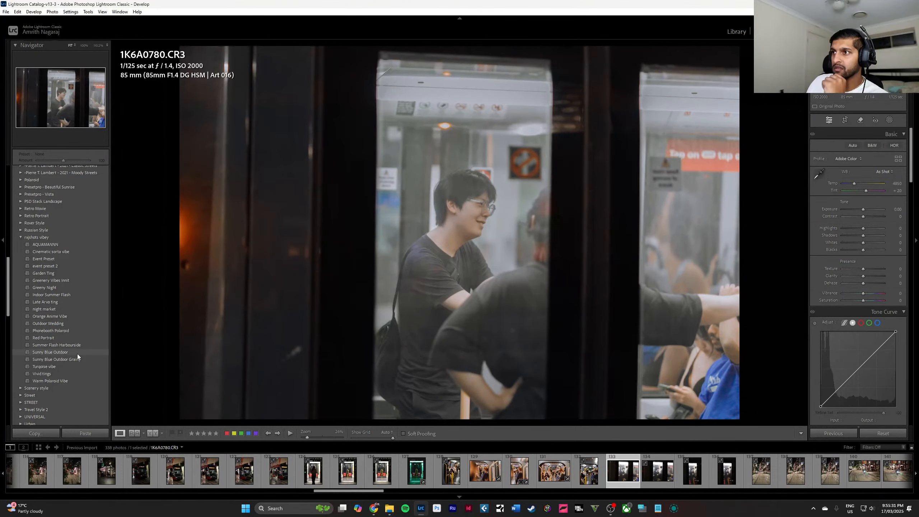
click(50, 352)
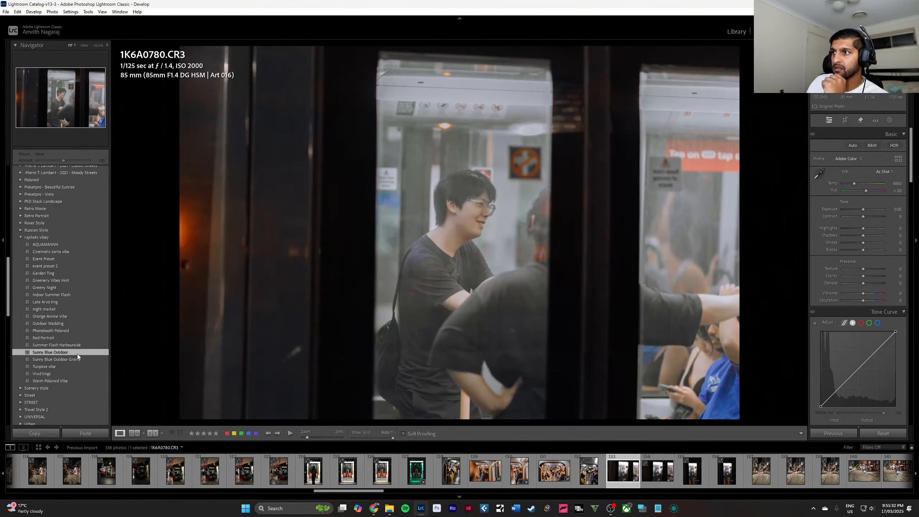
click(467, 214)
click(467, 214)
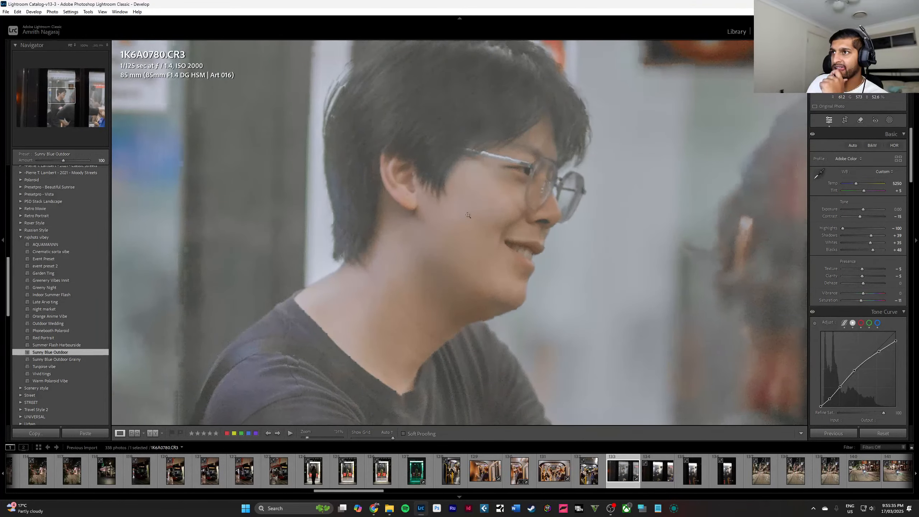
click(468, 214)
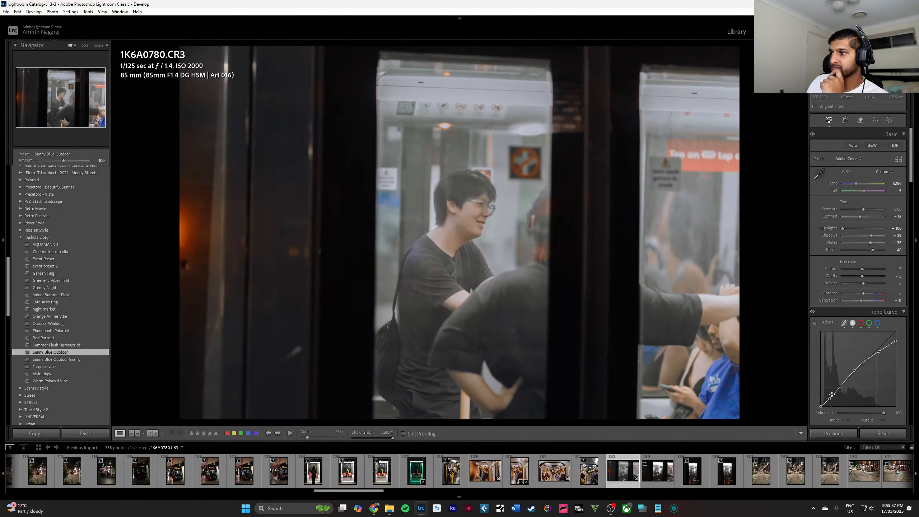
mouse_move(832, 395)
mouse_down()
mouse_move(834, 415)
mouse_move(811, 385)
mouse_move(790, 300)
mouse_move(742, 311)
mouse_move(808, 319)
mouse_move(843, 400)
mouse_move(824, 406)
mouse_up()
Set 1K6A0819.CR3, the red night tram photo, to temperature 5421, tint +16, texture -23, clarity -26, vibrance -40 and saturation -25.
scroll(755, 470, up, 10)
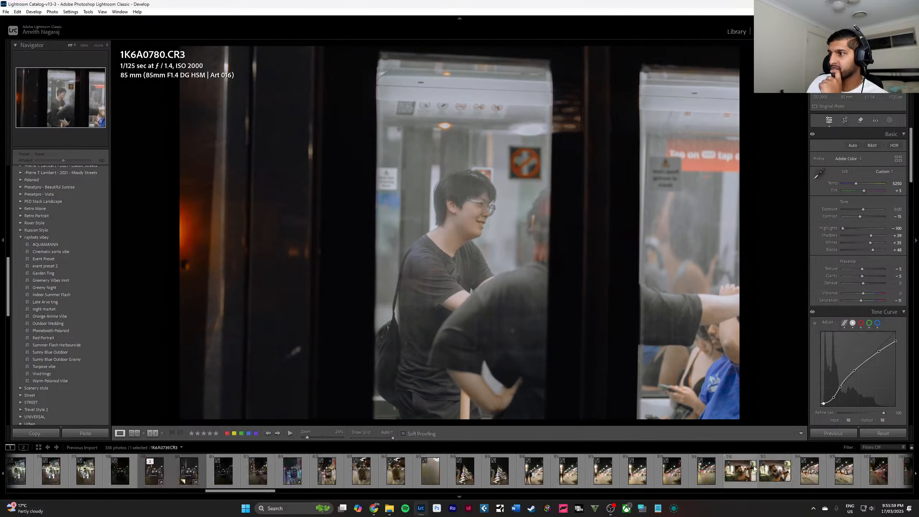
scroll(755, 470, up, 4)
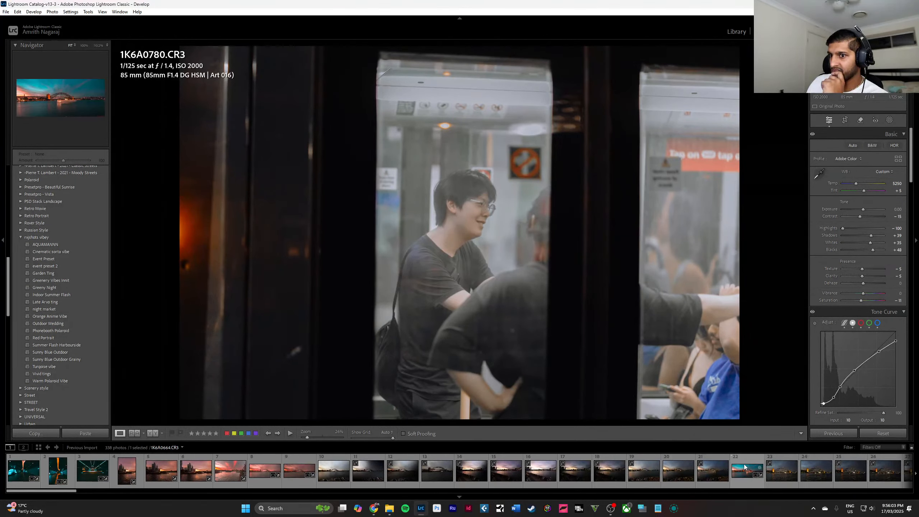
scroll(744, 467, down, 14)
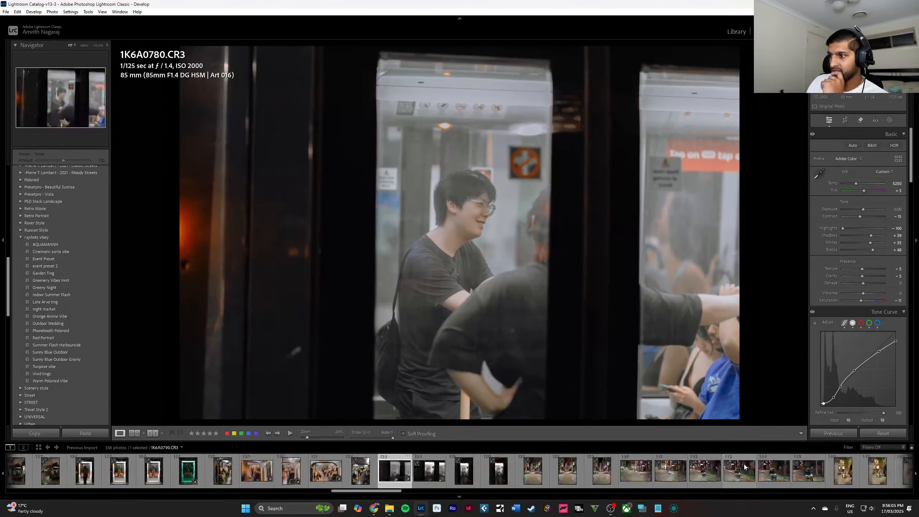
scroll(729, 472, down, 4)
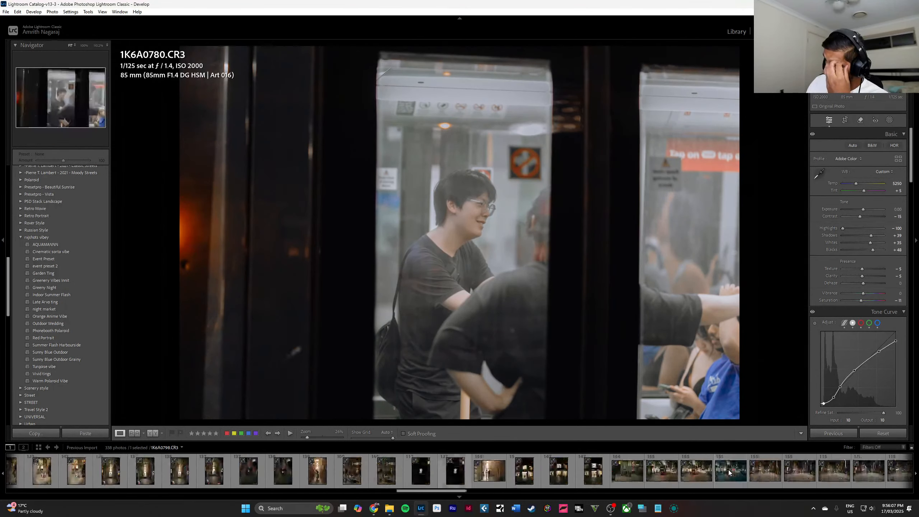
scroll(729, 472, down, 3)
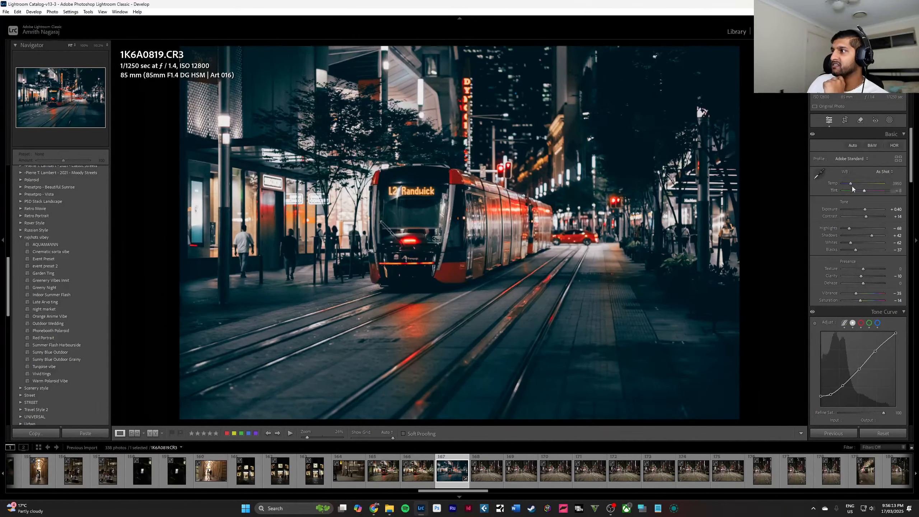
drag(852, 184, 855, 183)
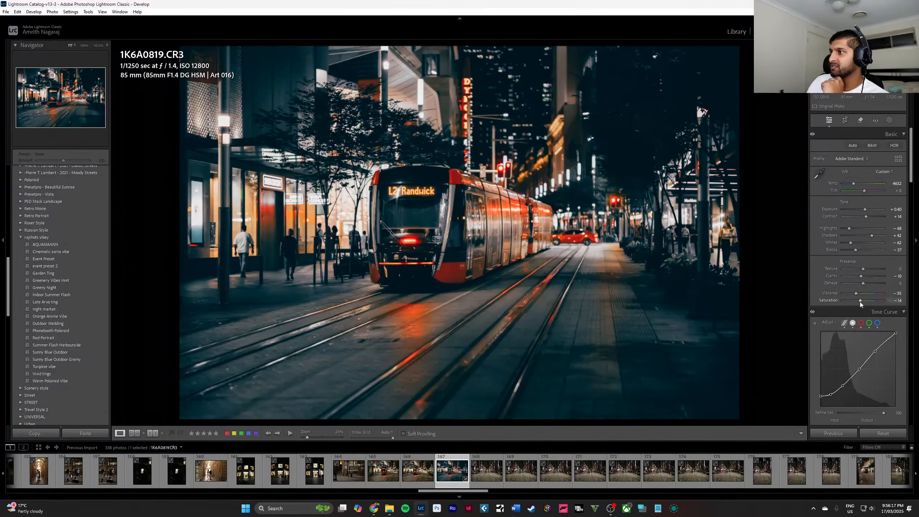
mouse_move(860, 302)
mouse_down()
mouse_move(847, 294)
mouse_move(888, 297)
mouse_move(856, 294)
mouse_up()
click(852, 293)
drag(854, 183, 866, 190)
drag(862, 276, 861, 276)
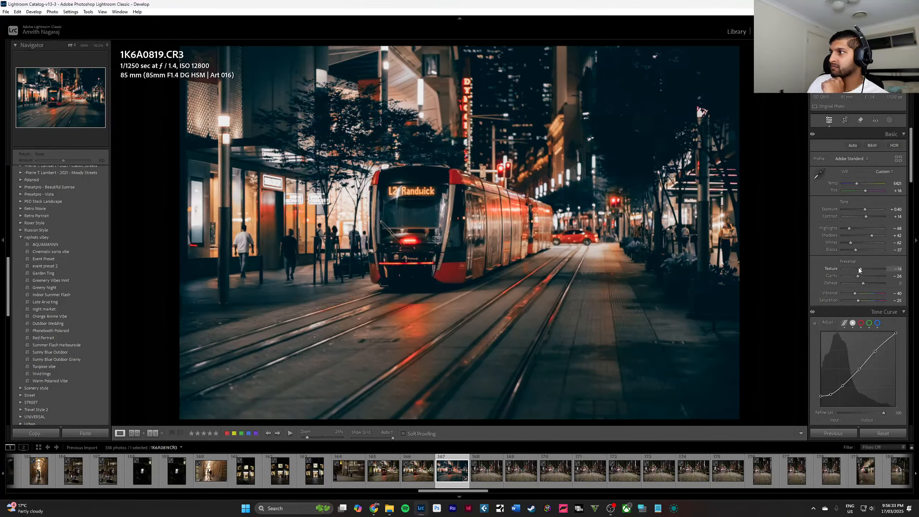
Inspect the red tram's destination sign and lower front up close, comparing them with the full photo.
click(414, 191)
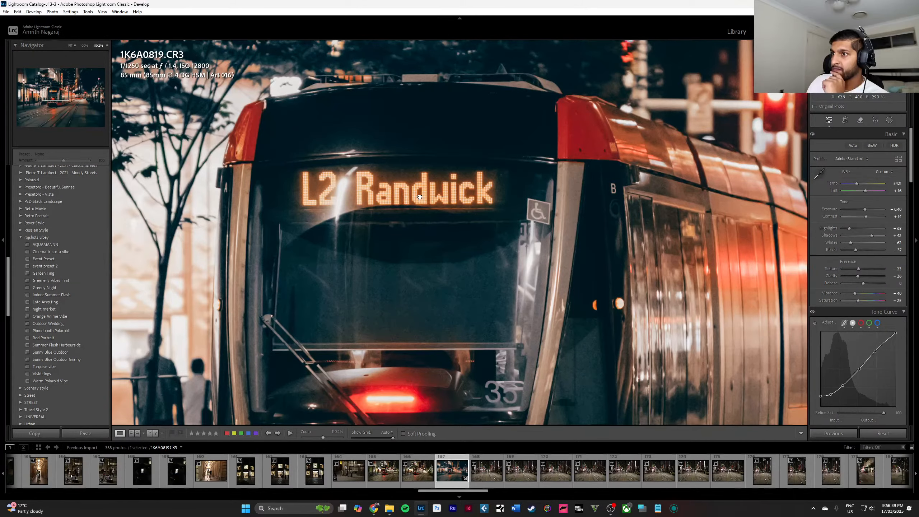
click(420, 197)
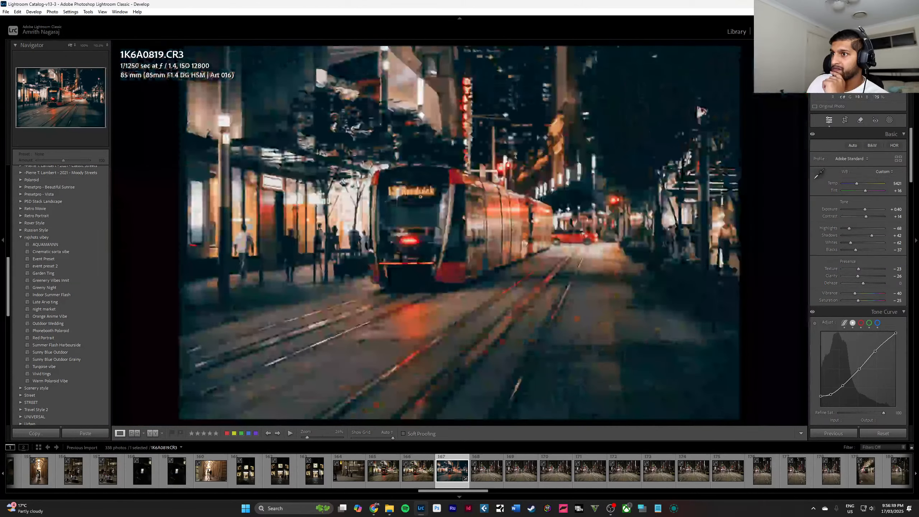
click(378, 204)
drag(459, 231, 469, 292)
click(445, 249)
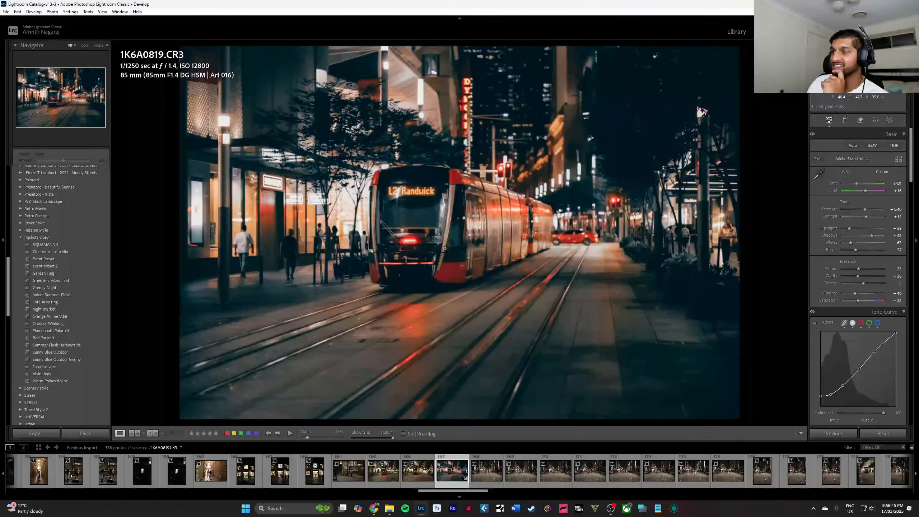
click(446, 249)
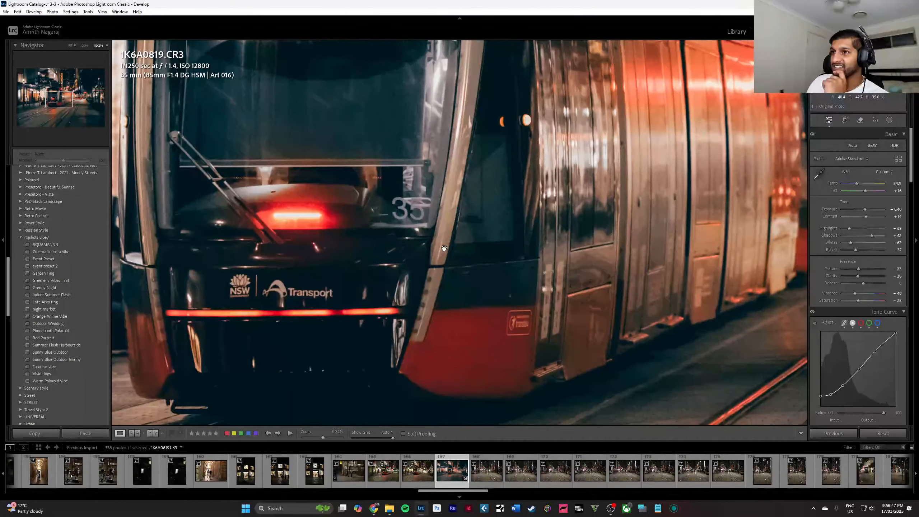
click(444, 249)
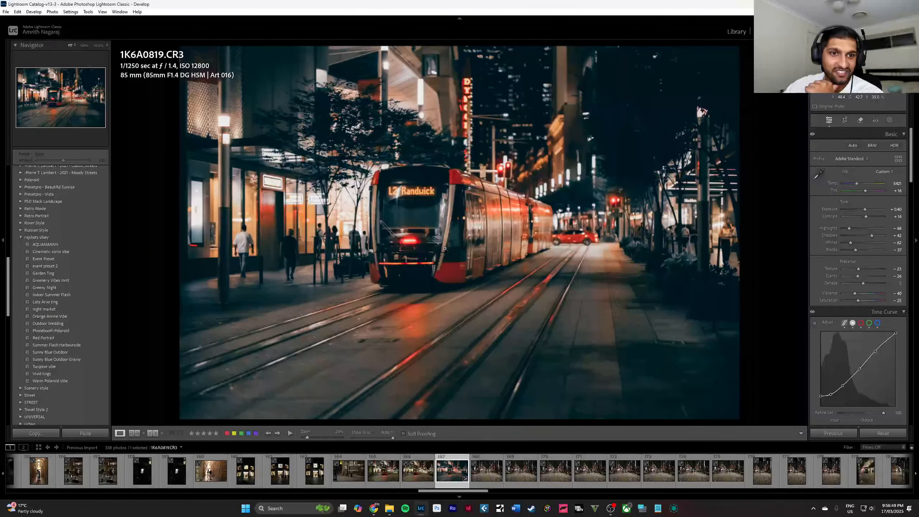
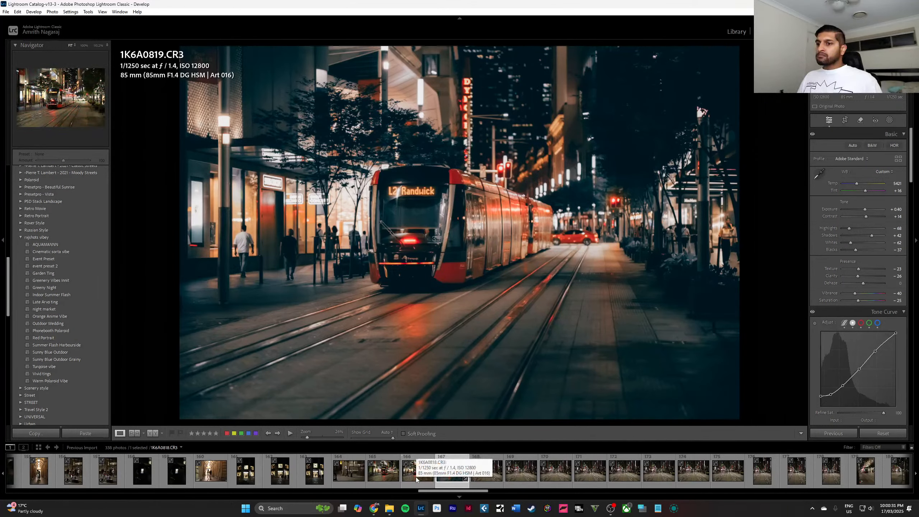
Browse the imported shoot and open the portrait-format L2 Randwick tram photo 1K6A0854.CR3.
scroll(416, 479, down, 5)
scroll(416, 479, down, 12)
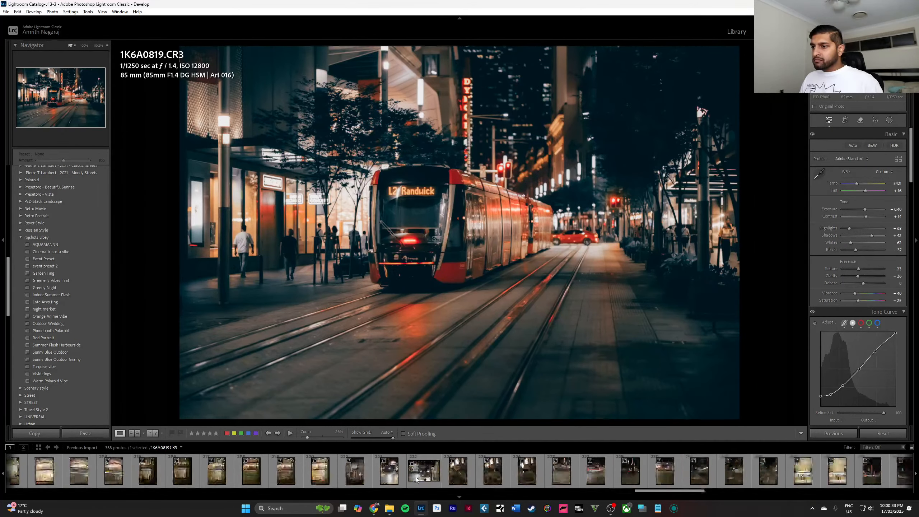
scroll(416, 480, up, 20)
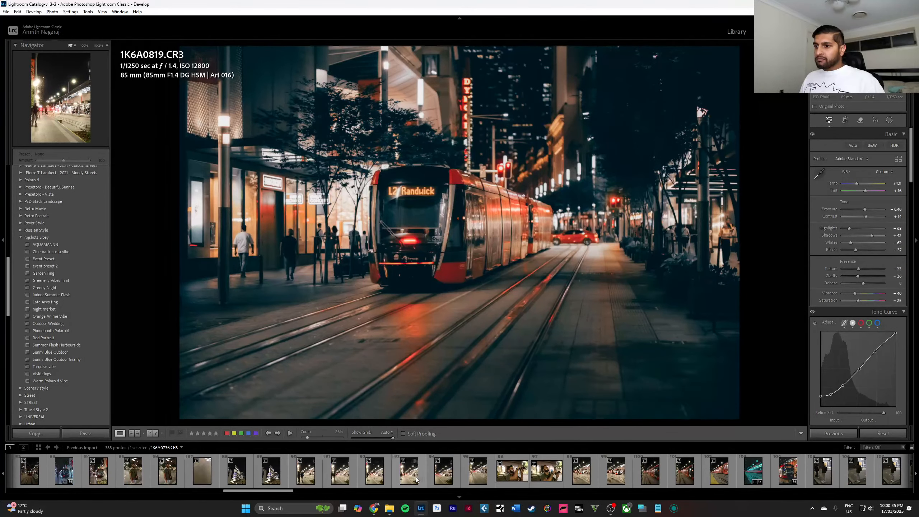
scroll(416, 480, down, 9)
click(518, 486)
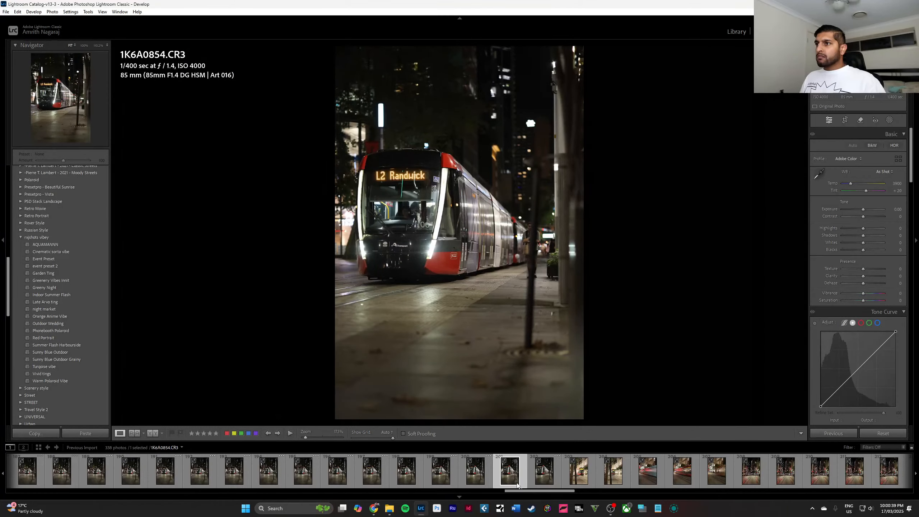
Set the computer's sound output device to Speakers (HyperX QuadCast).
mouse_move(378, 508)
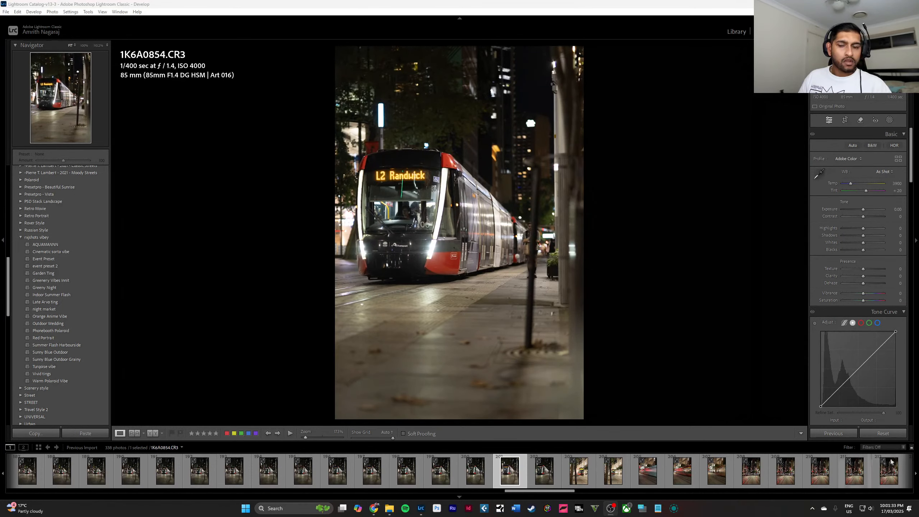
click(867, 508)
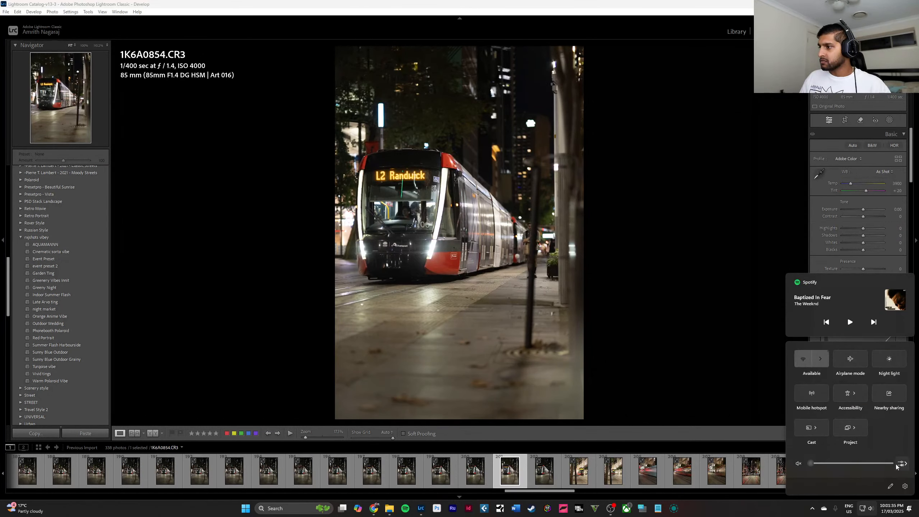
click(902, 464)
click(876, 377)
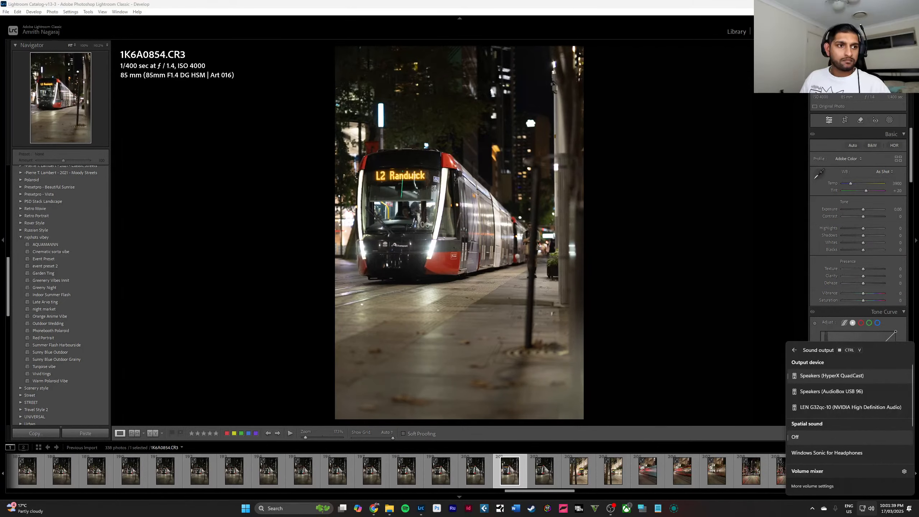
key(Escape)
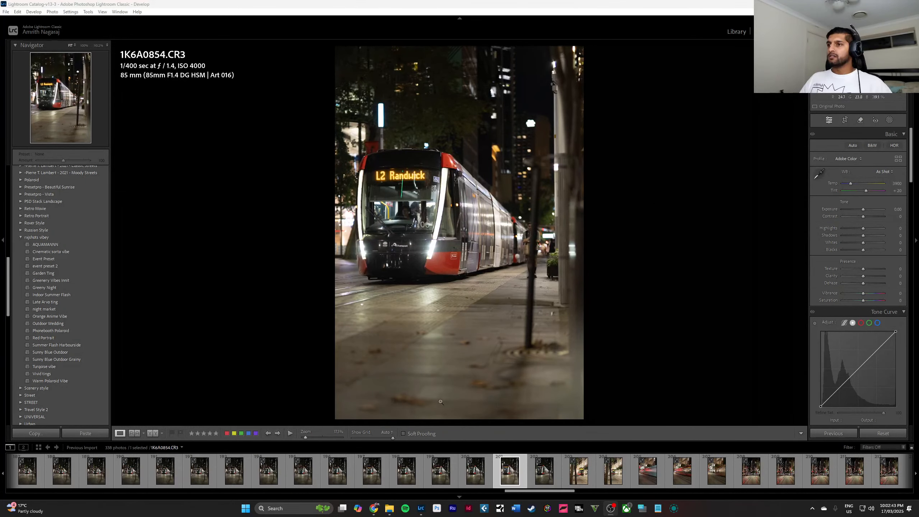
View the long-exposure tram photo 1K6A0858.CR3, followed by the red motion-blurred tram photo 1K6A0859.CR3.
scroll(515, 474, down, 4)
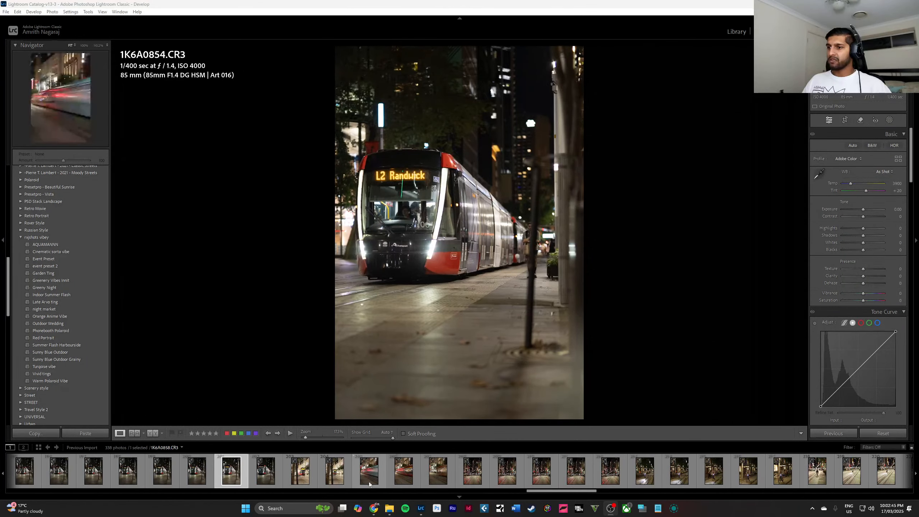
click(369, 471)
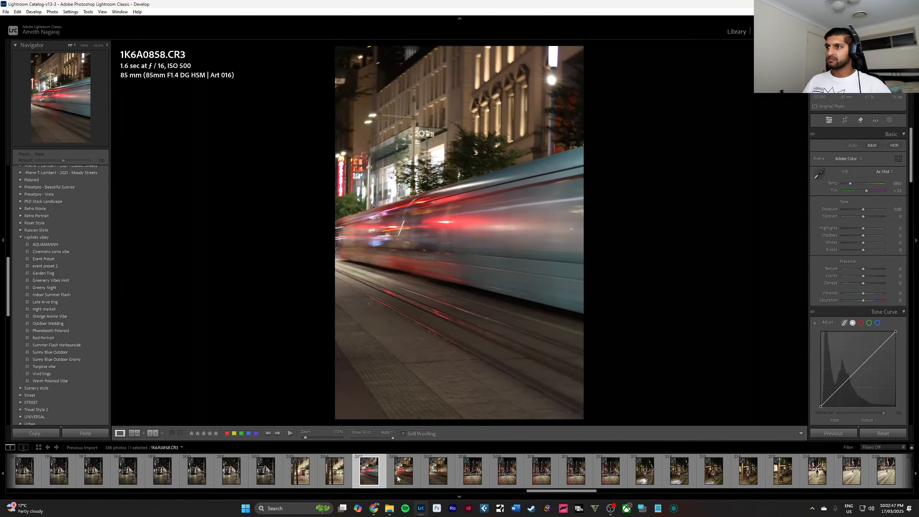
click(398, 478)
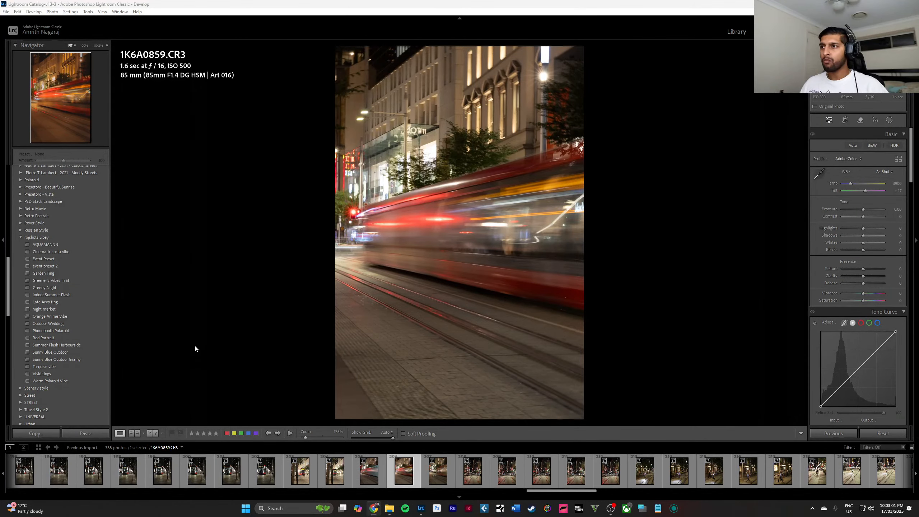
Look through the thumbnails of the whole imported shoot, examining the night street, skyline, portrait and tram photos for an editing candidate.
scroll(543, 471, down, 5)
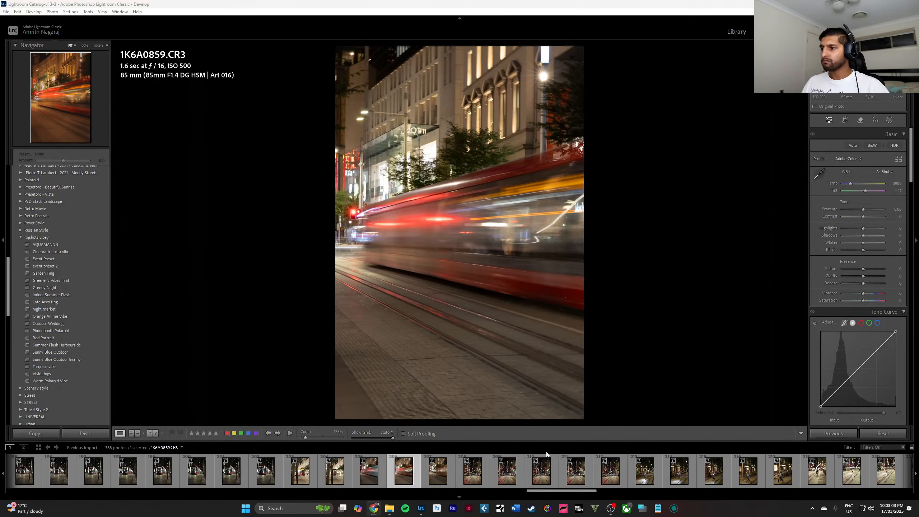
click(572, 469)
scroll(574, 465, down, 8)
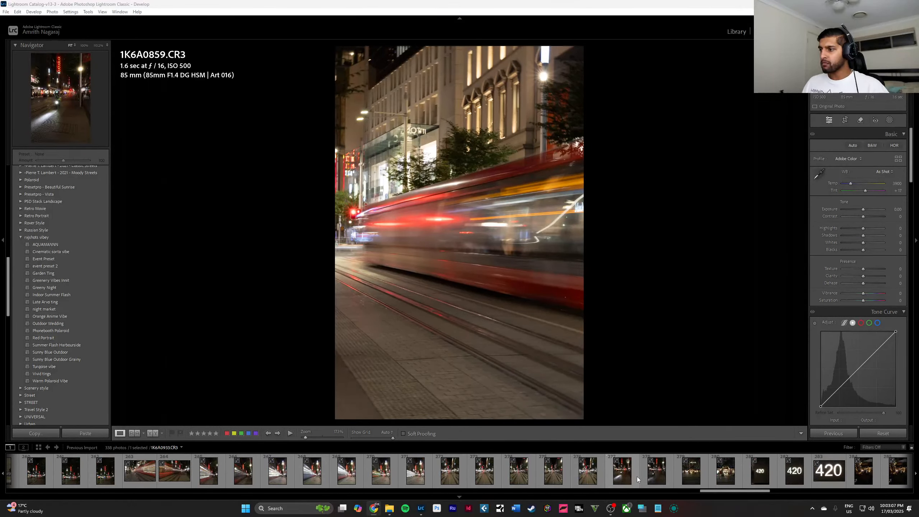
scroll(637, 477, down, 3)
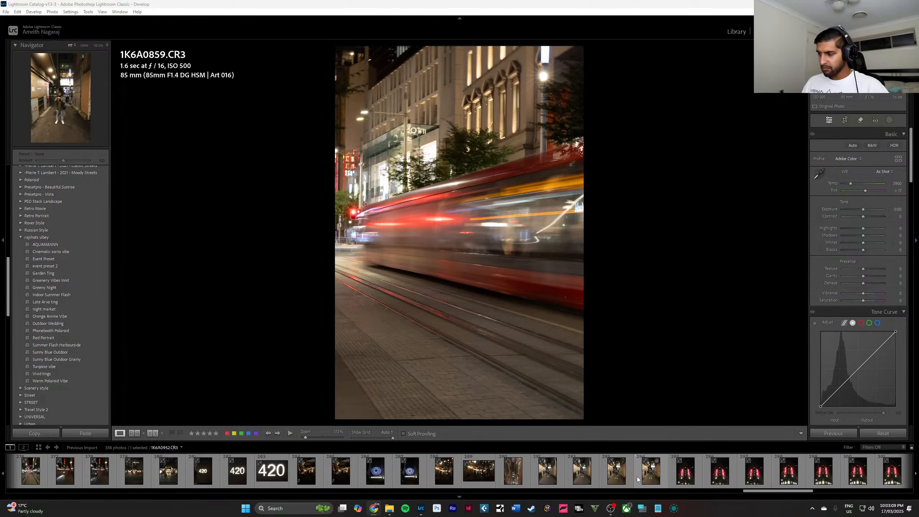
scroll(681, 472, down, 6)
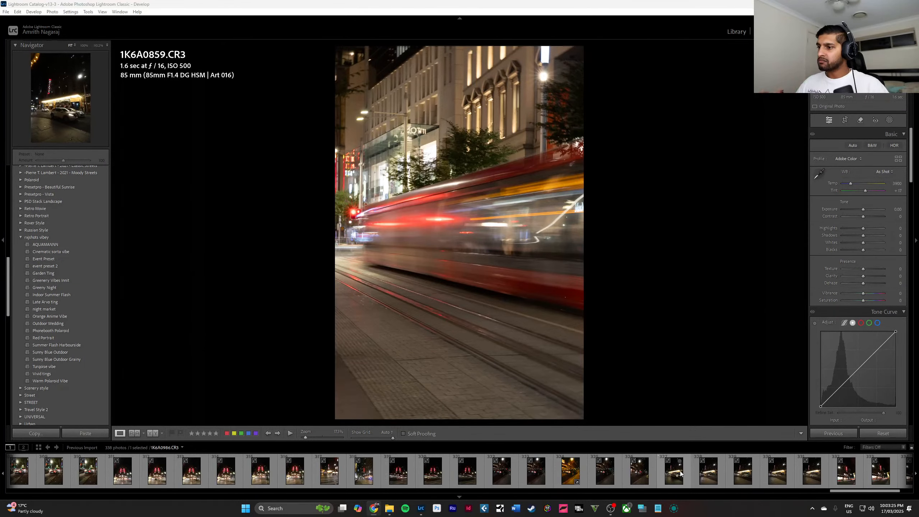
scroll(592, 476, down, 3)
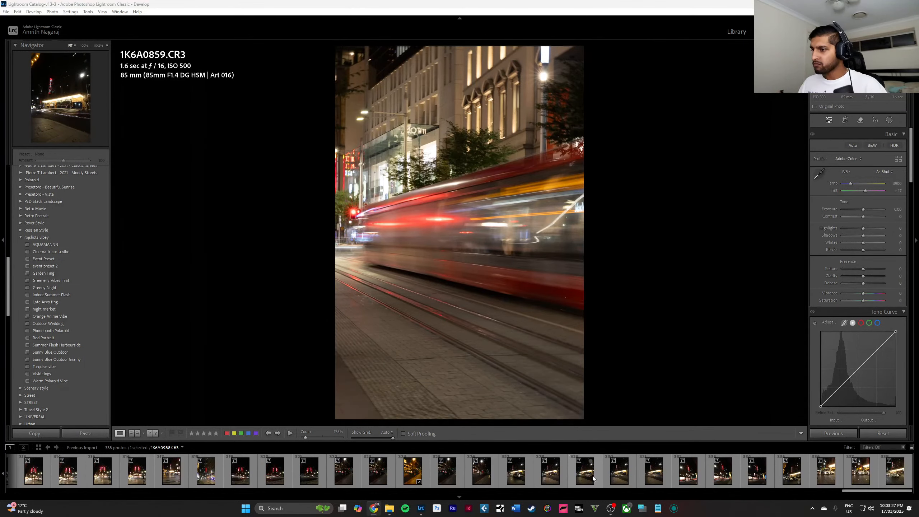
scroll(592, 476, up, 15)
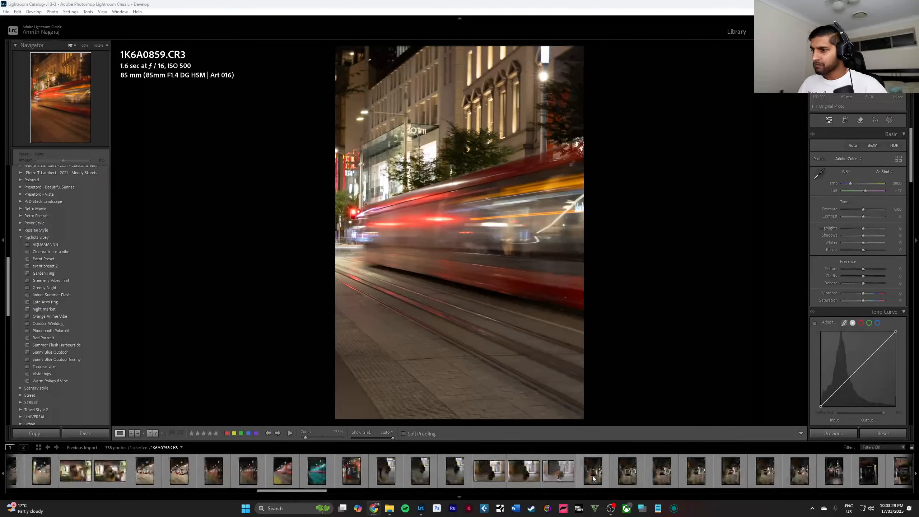
scroll(552, 481, down, 3)
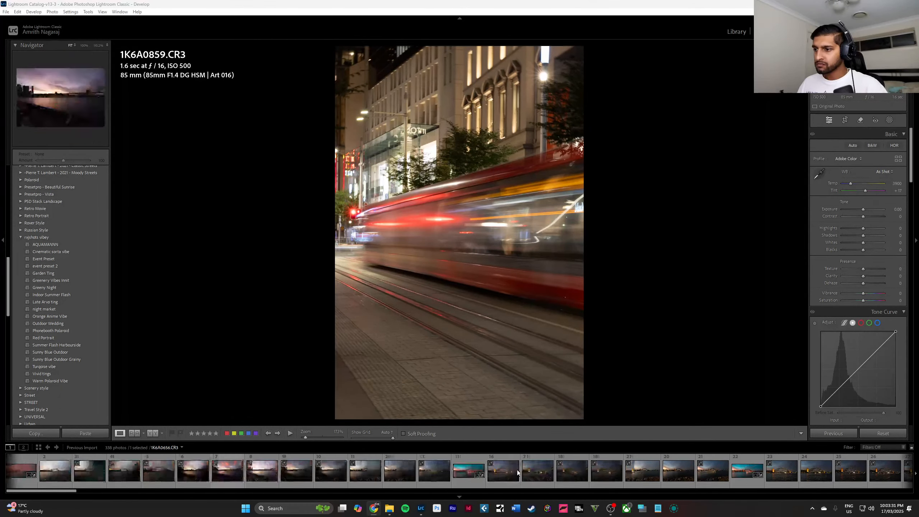
scroll(517, 470, down, 5)
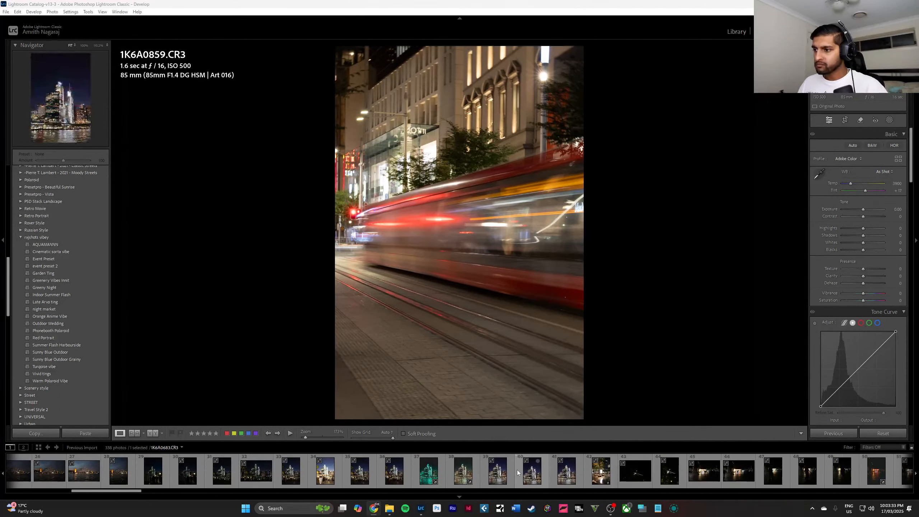
scroll(440, 478, down, 5)
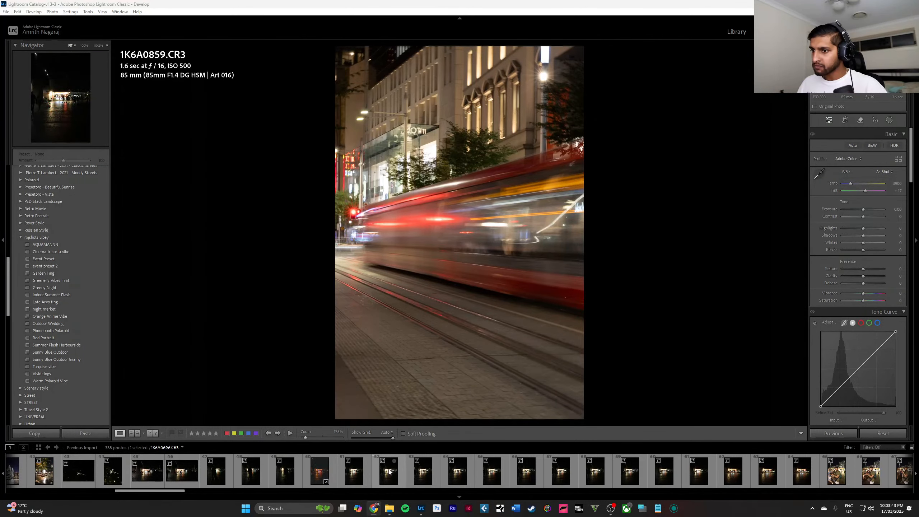
scroll(417, 473, down, 3)
scroll(389, 471, down, 3)
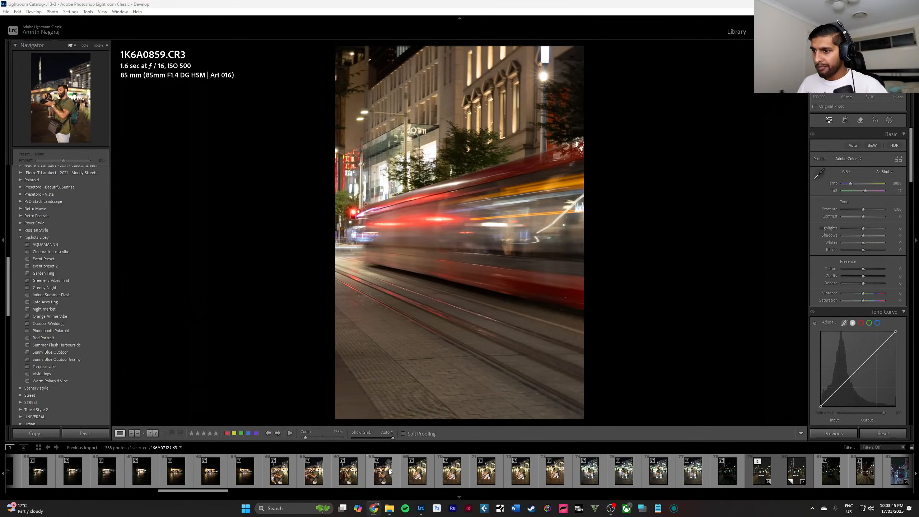
scroll(389, 471, down, 5)
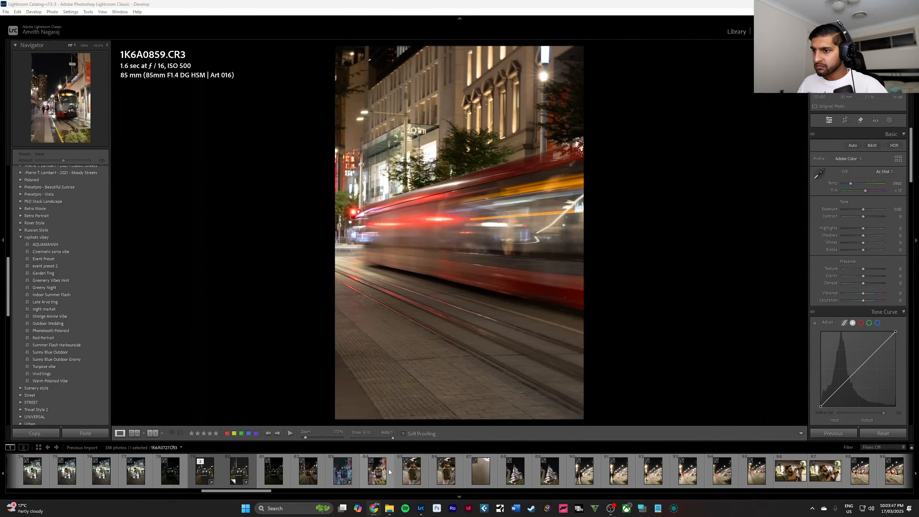
scroll(388, 469, down, 3)
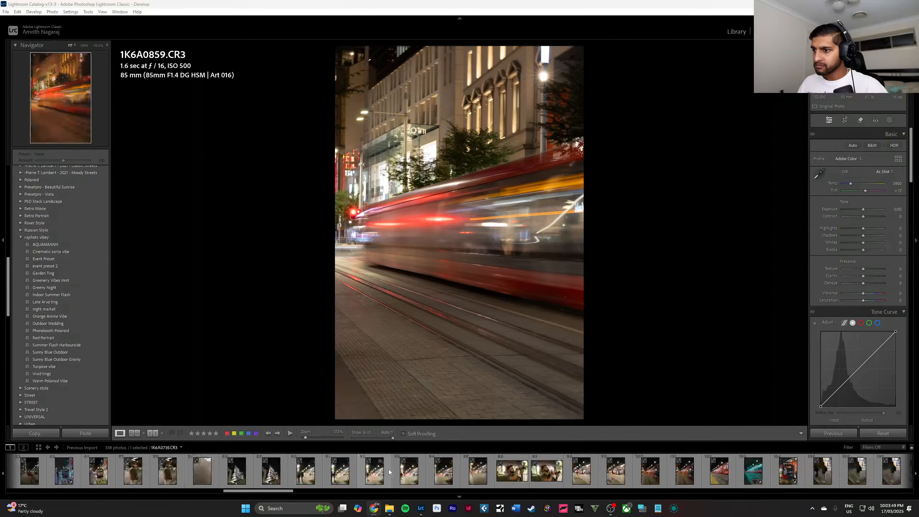
scroll(389, 469, down, 5)
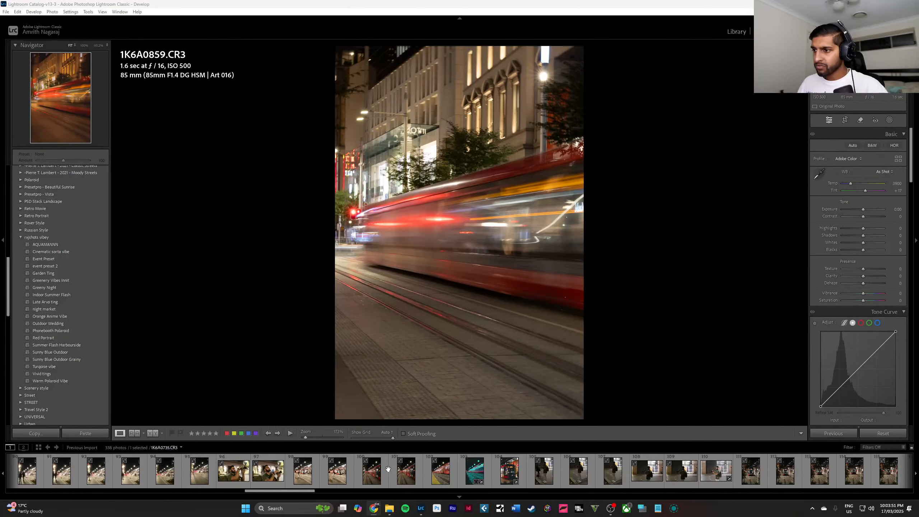
scroll(388, 469, up, 3)
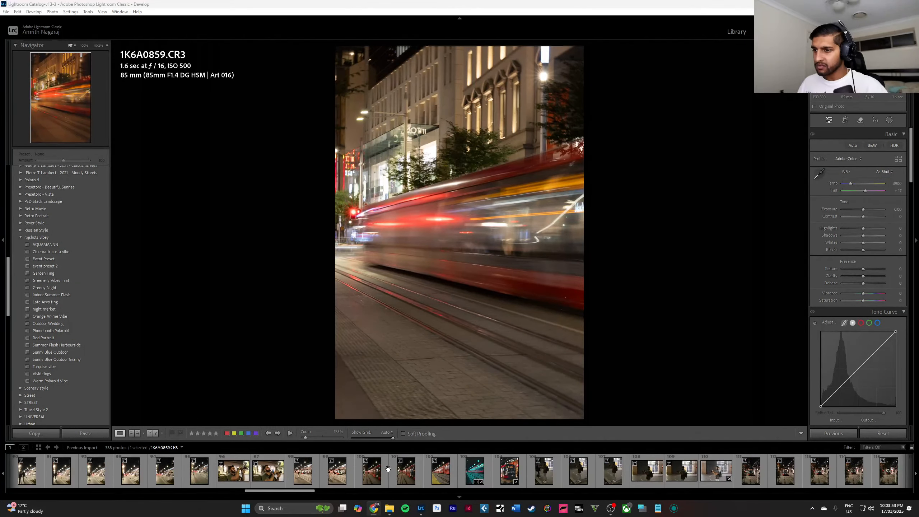